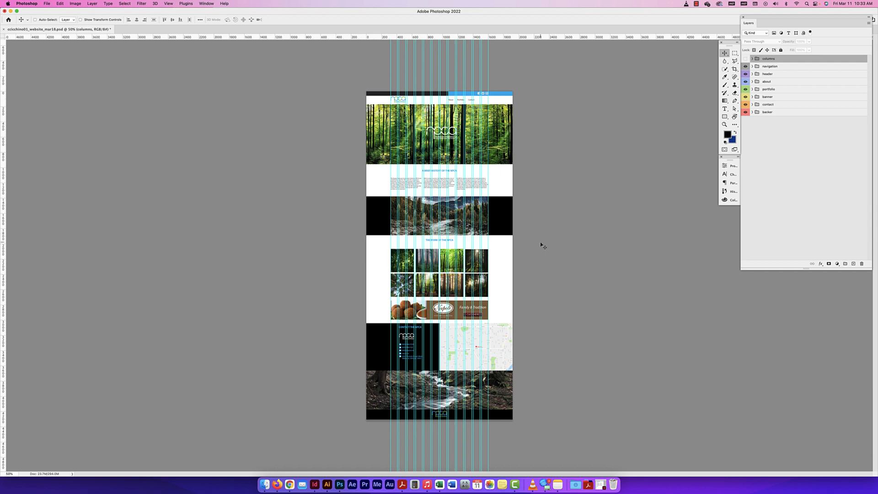
Examine the NPCA website mockup from header to footer at up to 100% zoom
key("super+equal")
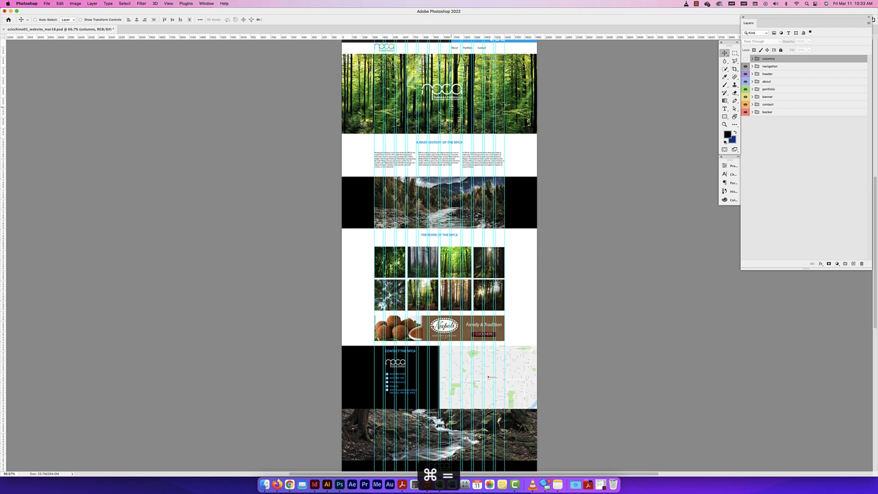
scroll(379, 100, "up", 3)
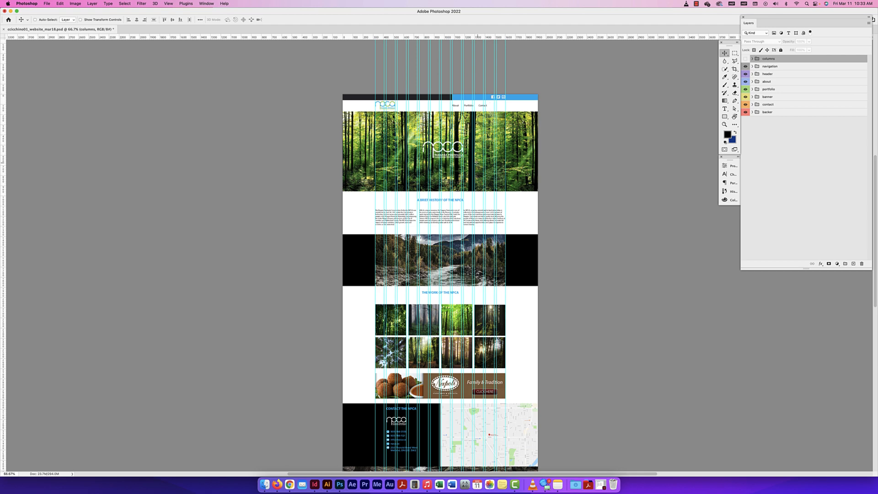
scroll(490, 309, "down", 3)
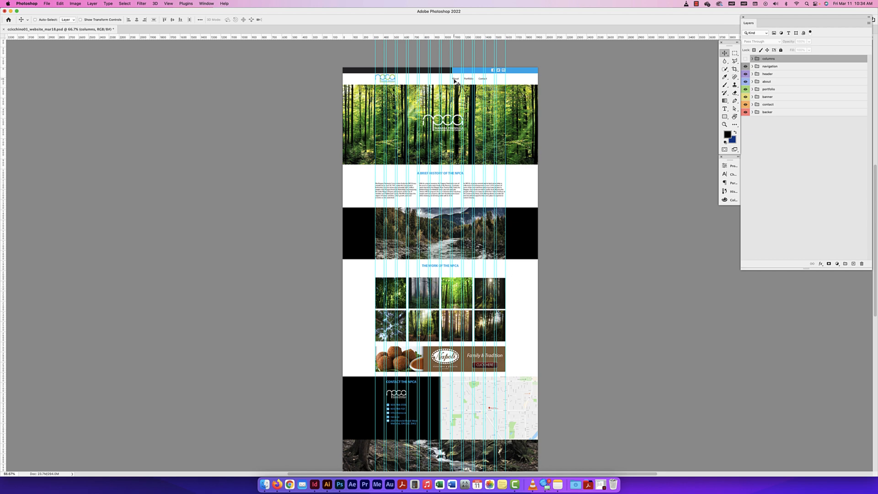
key("super+equal")
scroll(469, 54, "up", 3)
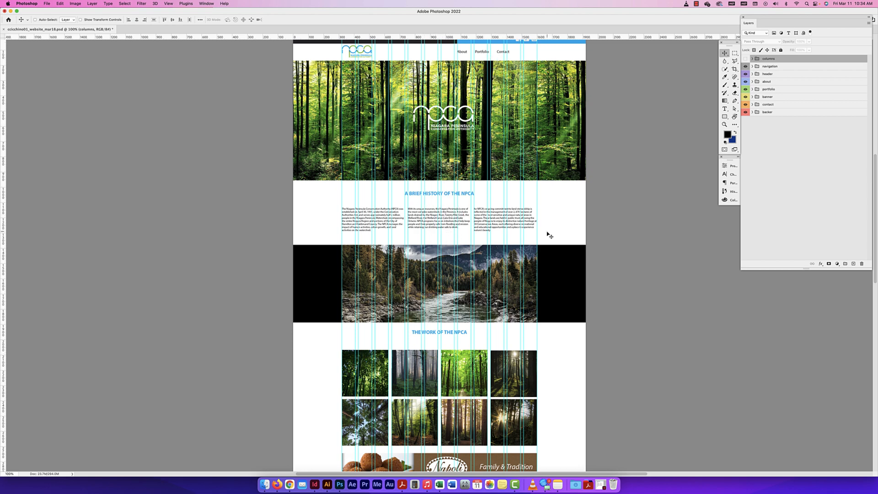
scroll(487, 311, "down", 5)
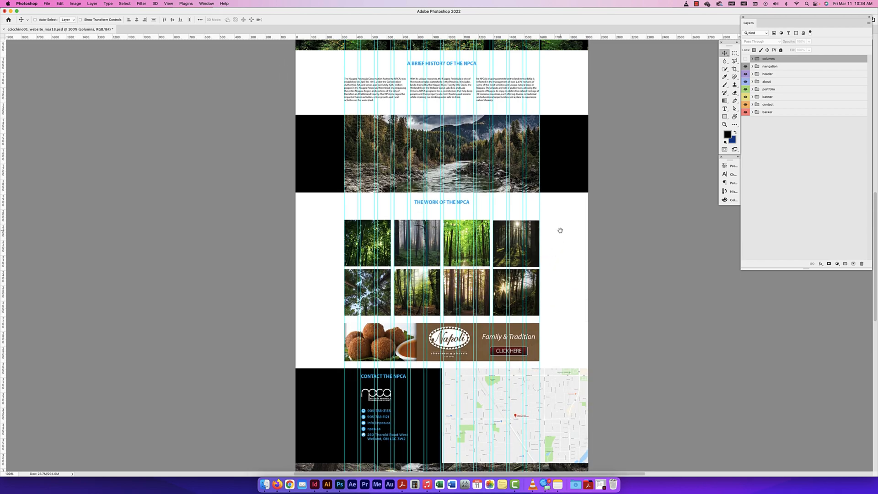
mouse_move(559, 229)
left_mouse_down()
mouse_move(572, 178)
mouse_move(565, 234)
left_mouse_up()
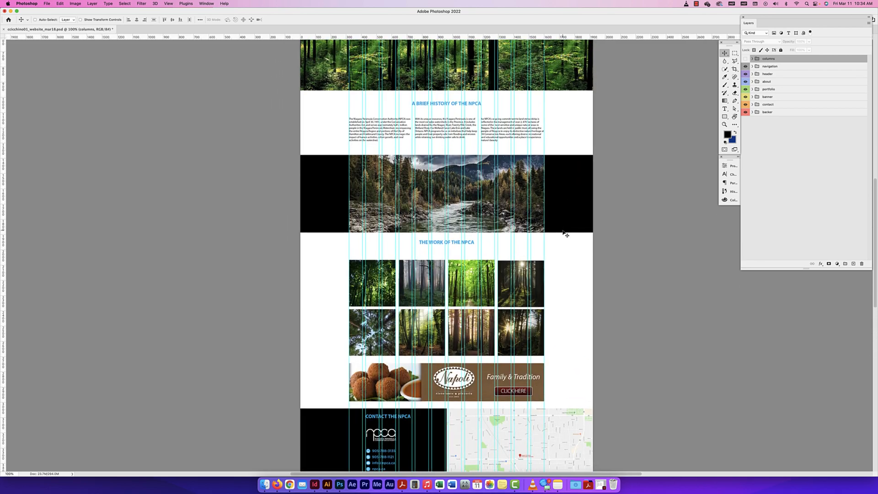
key("F11")
left_click(563, 202)
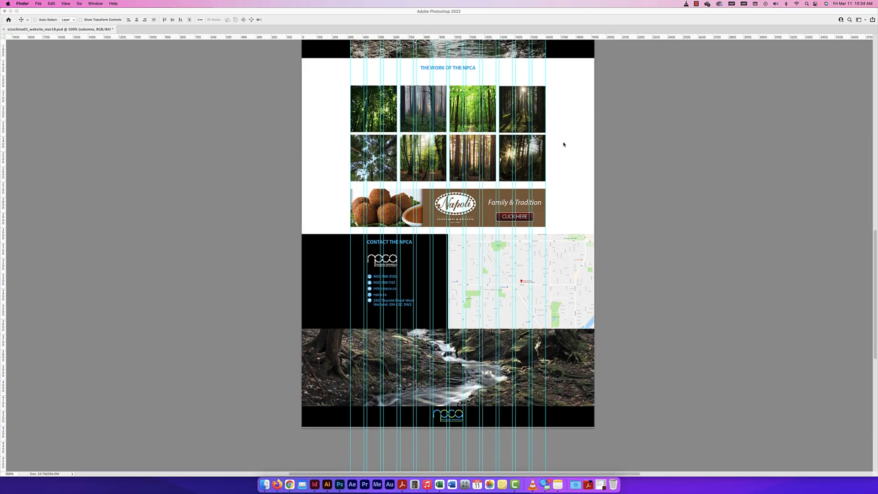
scroll(565, 123, "up", 10)
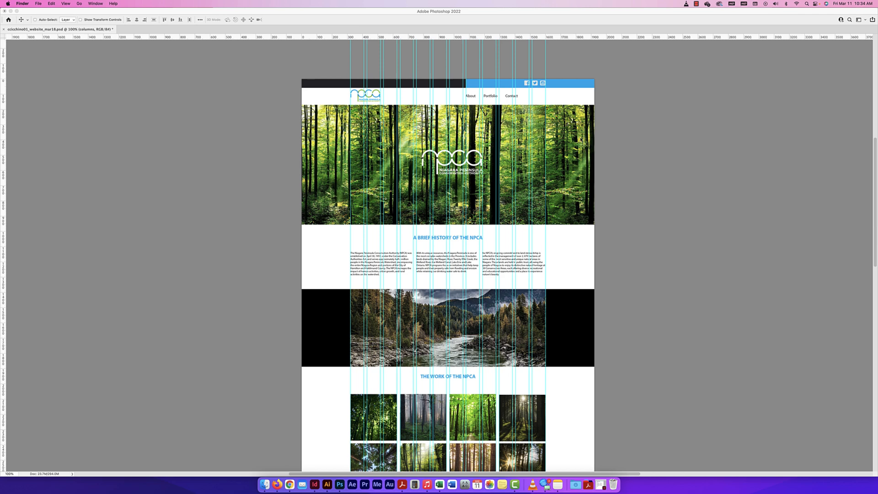
left_click(622, 129)
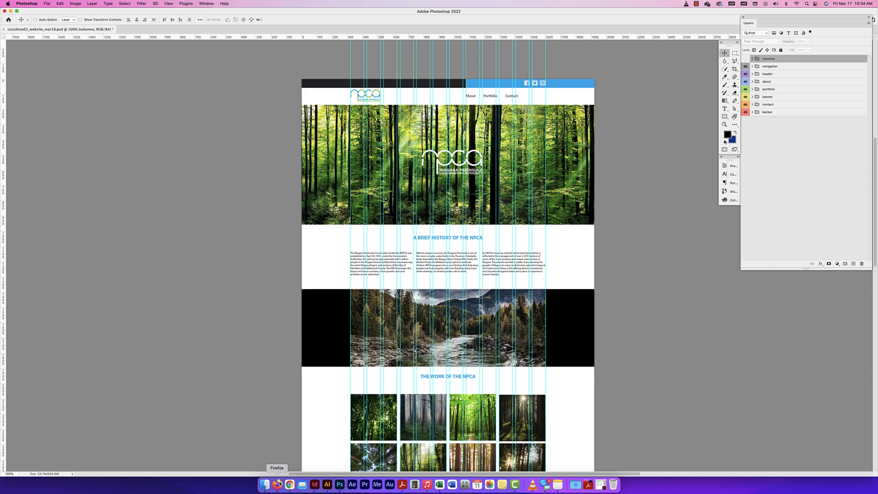
Switch to Firefox, open a new tab and enlarge the browser window to the full screen width
left_click(278, 484)
key("super+t")
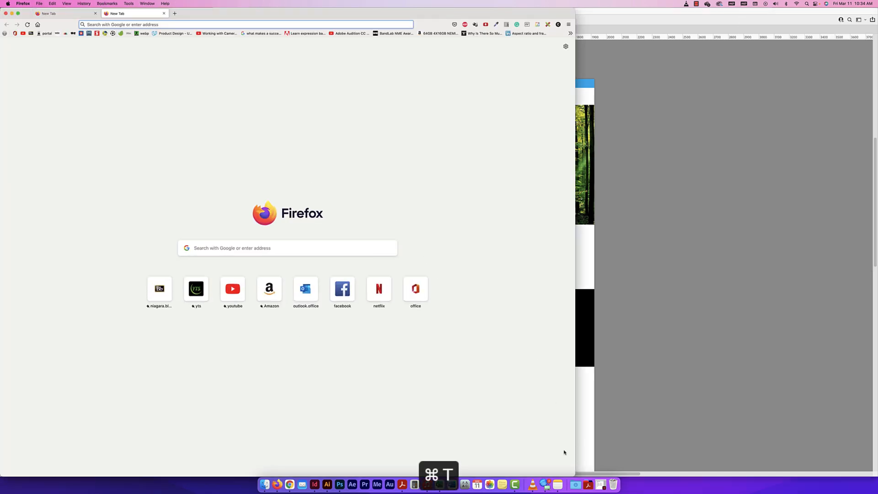
left_click_drag(575, 476, 875, 485)
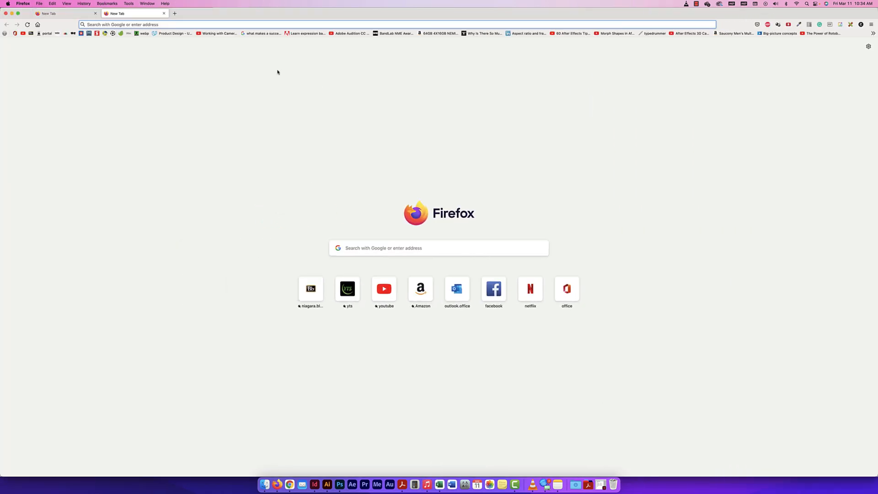
Search the web for "apple" and open Apple's official site from the results
left_click(170, 27)
type("apple")
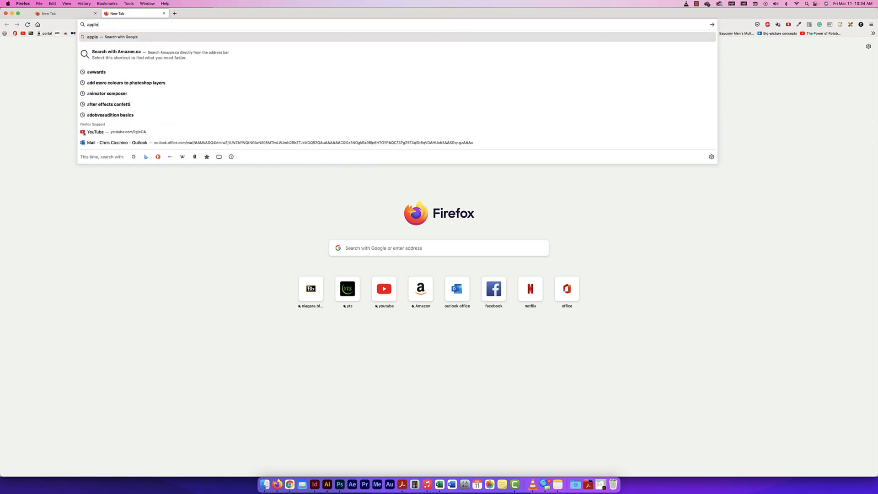
key("Return")
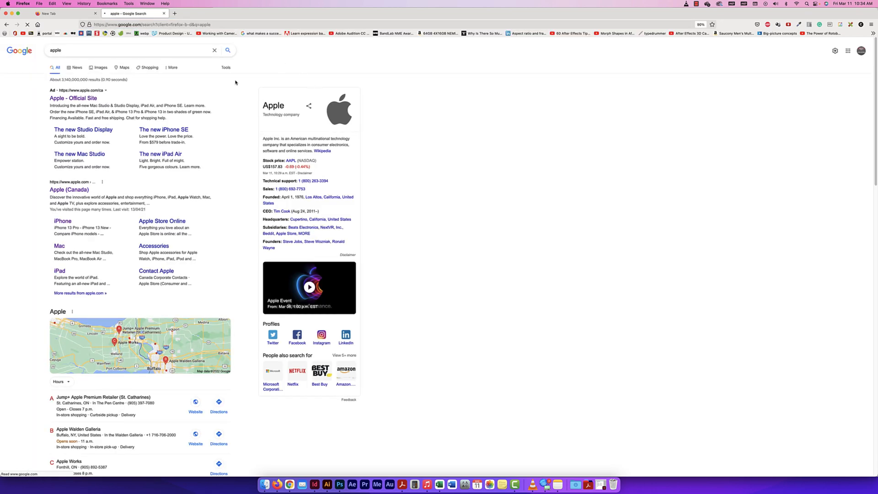
left_click(86, 101)
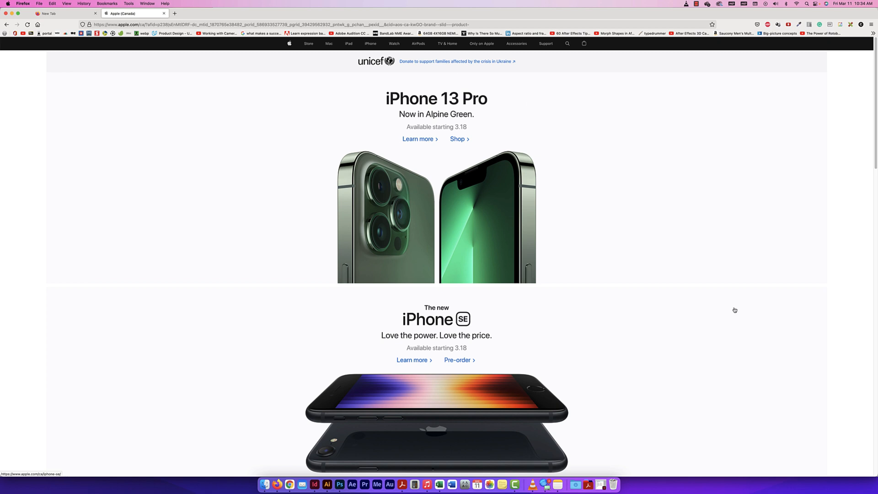
Examine the Apple homepage's desktop layout from the iPhone 13 Pro banner down to the footer, and return to the page's beginning
scroll(717, 278, "down", 5)
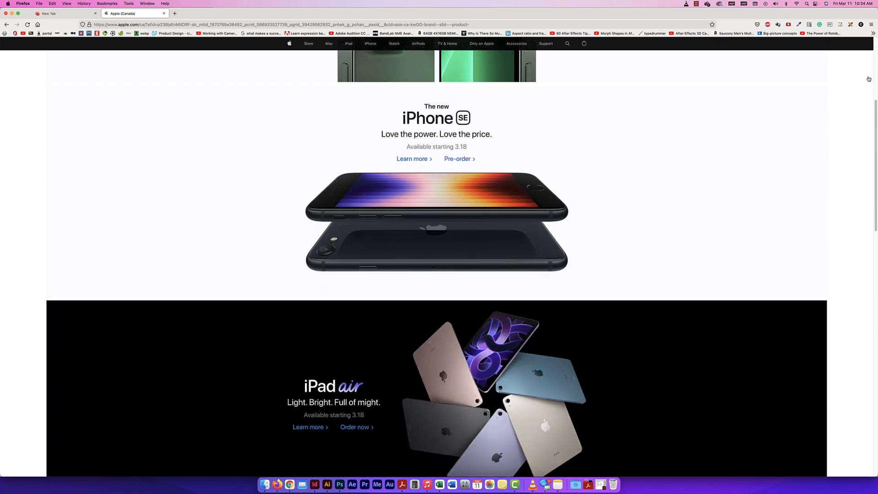
scroll(197, 159, "down", 5)
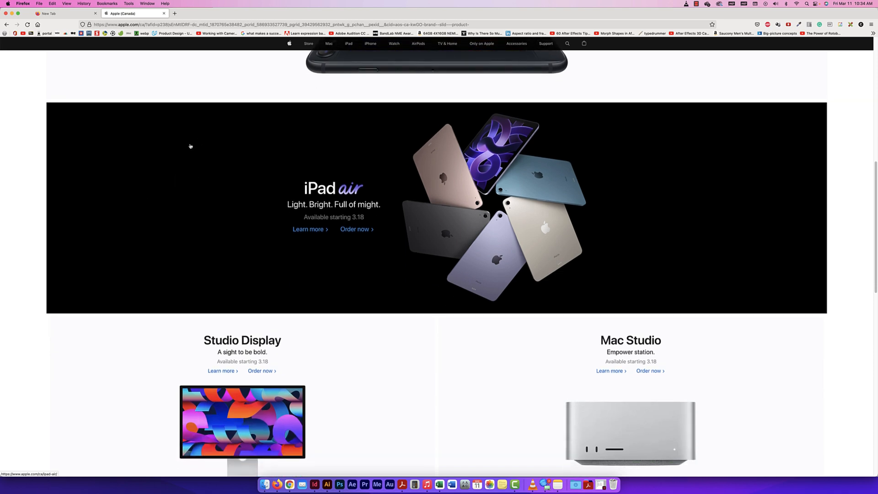
scroll(218, 183, "down", 4)
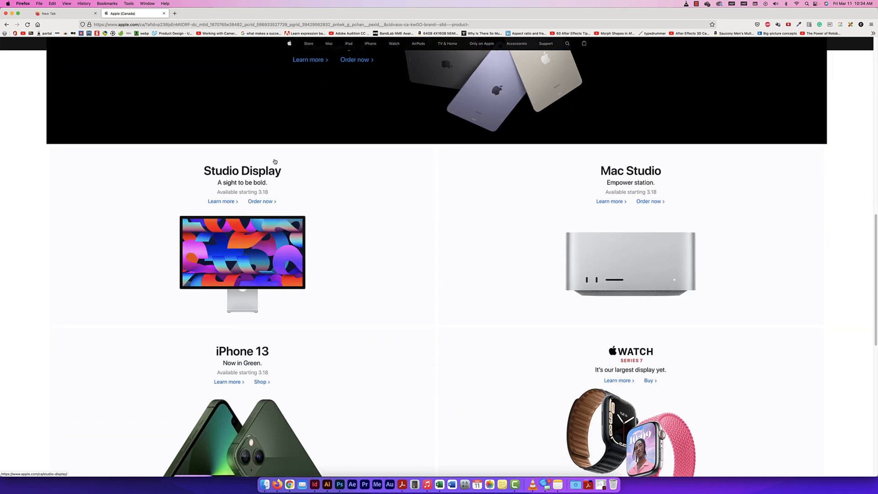
scroll(561, 231, "up", 3)
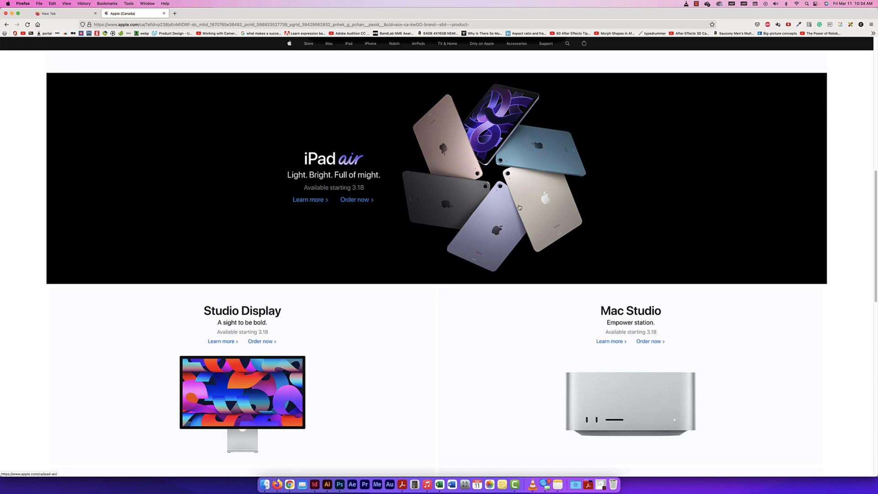
scroll(291, 419, "down", 2)
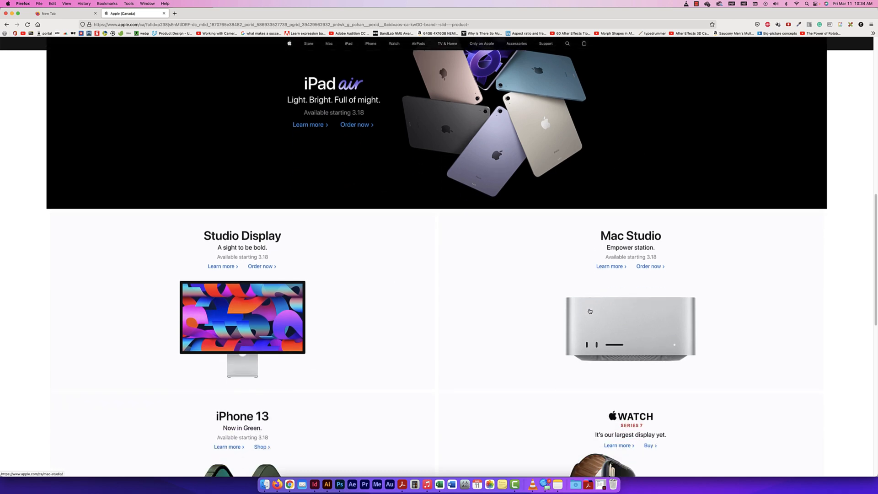
scroll(496, 186, "down", 4)
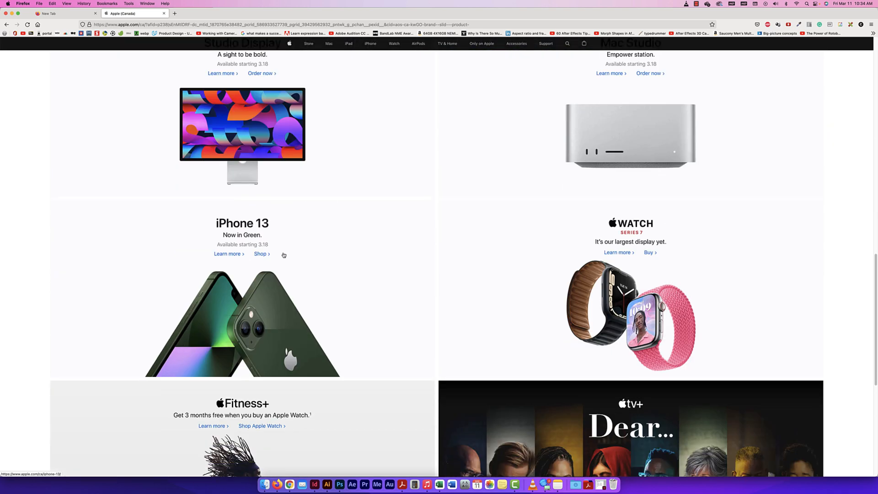
scroll(556, 242, "down", 8)
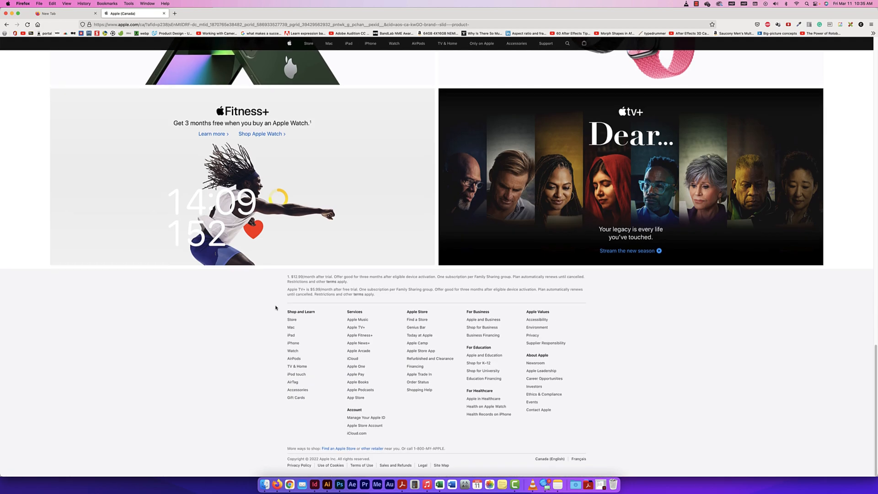
scroll(487, 251, "up", 20)
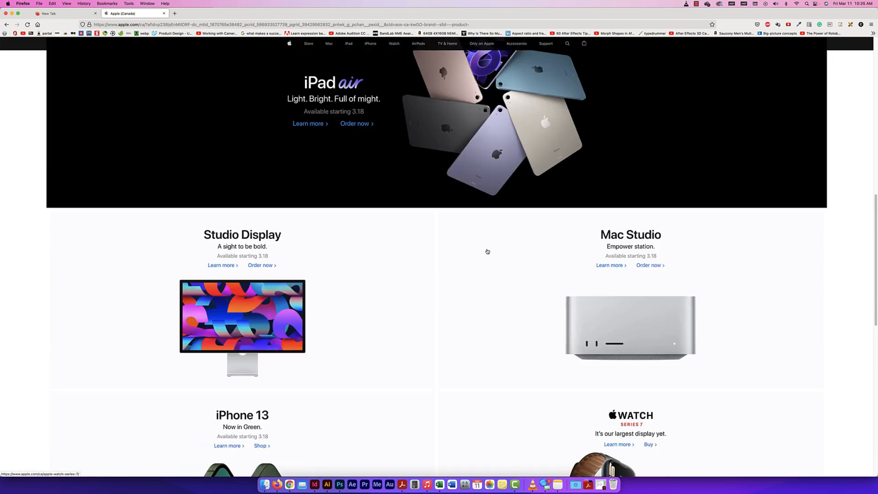
scroll(487, 251, "up", 3)
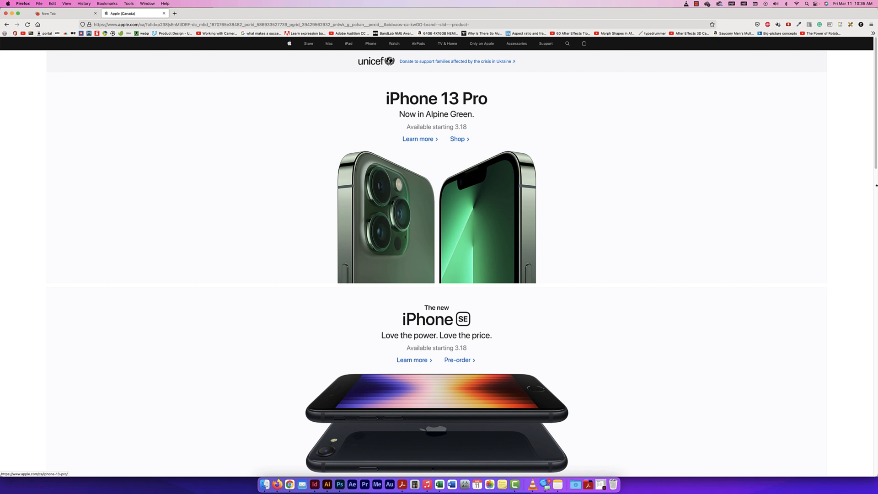
Test the Apple homepage's responsive layout by narrowing the browser window from full width until the navigation links collapse into a menu icon
left_click_drag(876, 181, 809, 183)
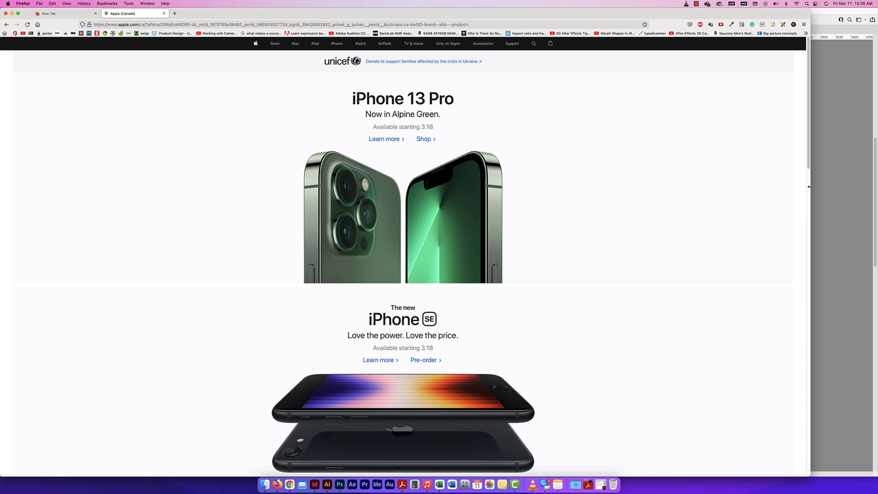
left_click_drag(809, 186, 876, 227)
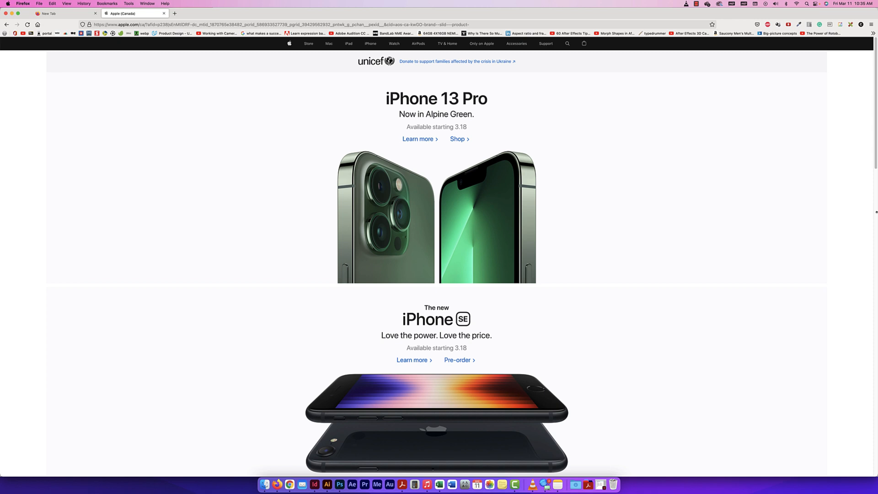
left_click_drag(876, 212, 738, 204)
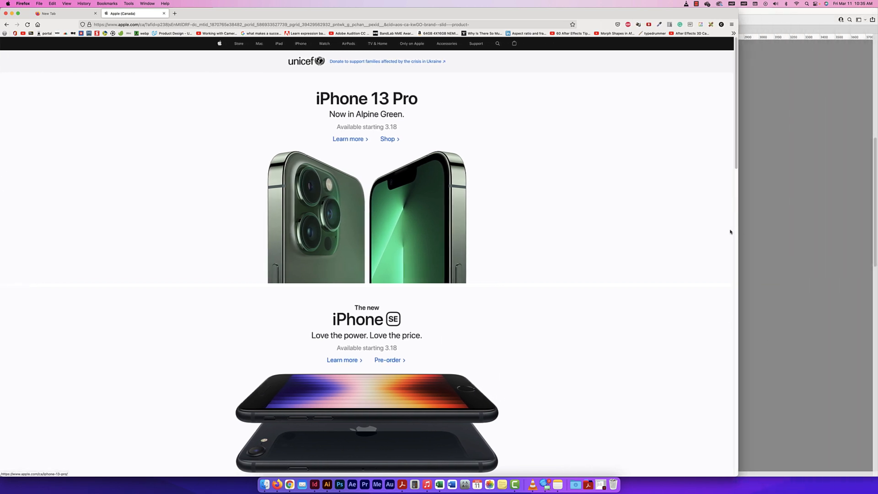
left_click_drag(737, 230, 319, 191)
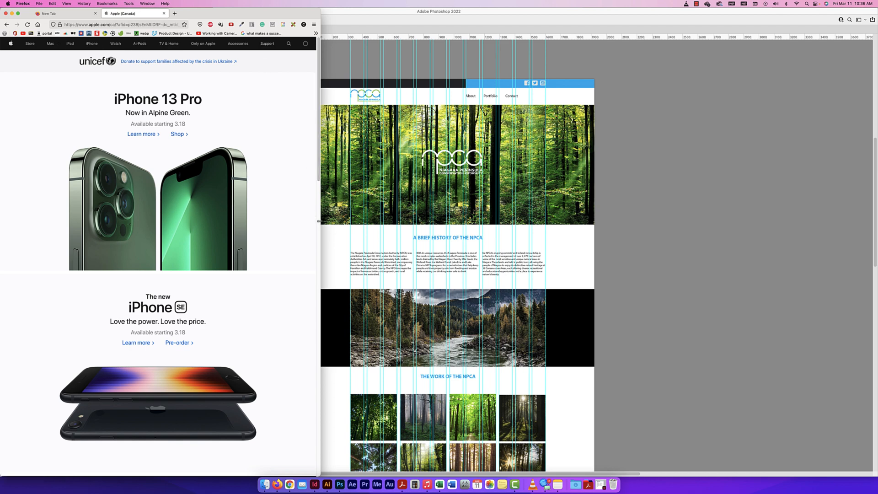
left_click_drag(320, 221, 303, 221)
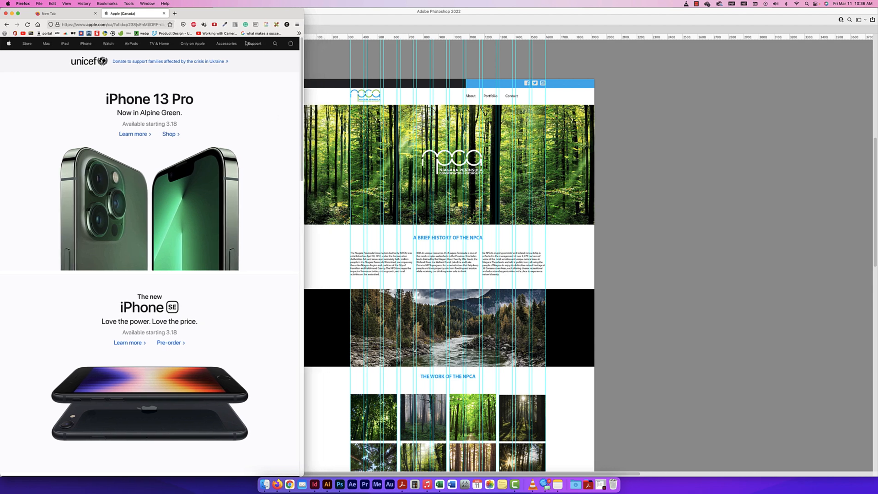
left_click_drag(303, 185, 254, 187)
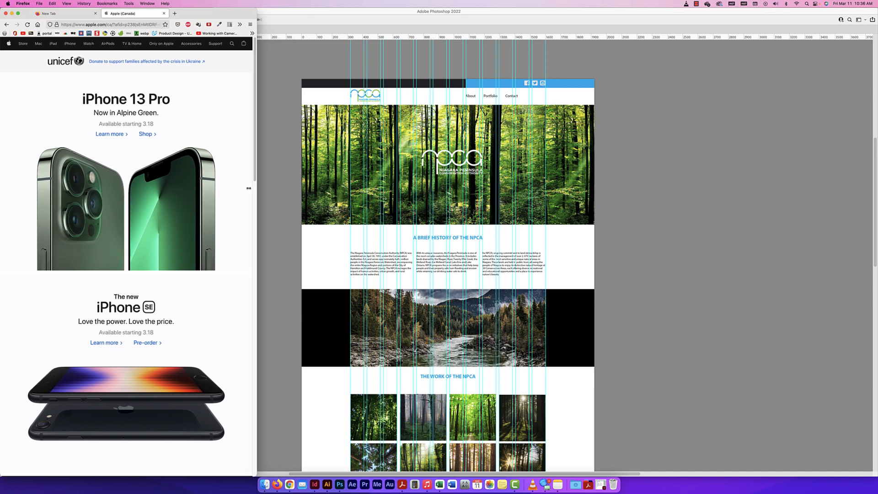
mouse_move(248, 191)
left_mouse_down()
mouse_move(230, 198)
mouse_move(254, 198)
left_mouse_up()
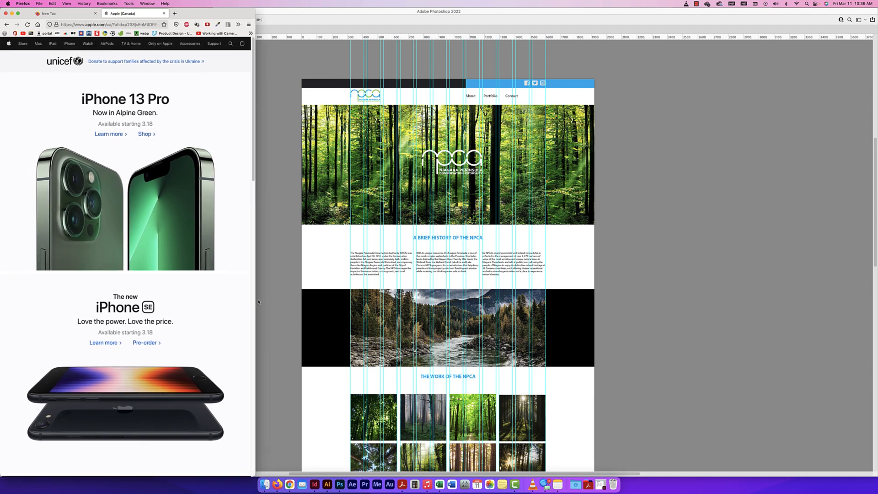
left_click_drag(254, 288, 244, 282)
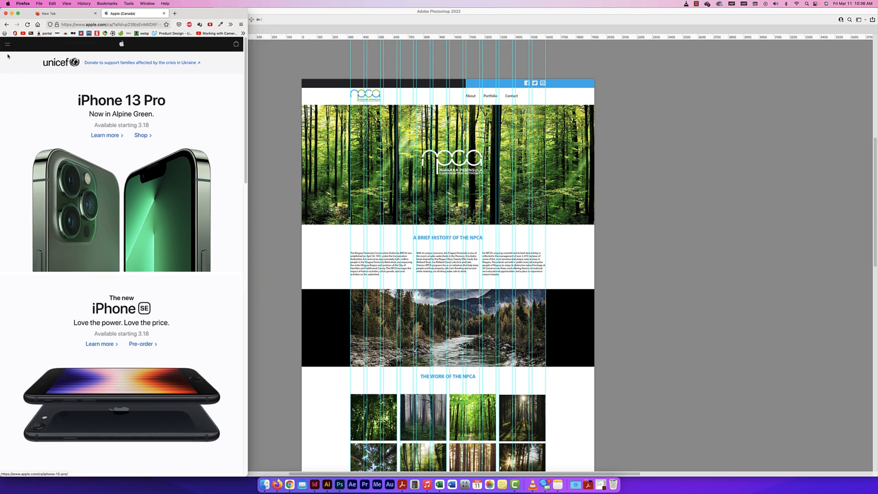
Expand and close the Apple site's collapsed navigation menu, and narrow the browser window further to phone width
left_click(7, 45)
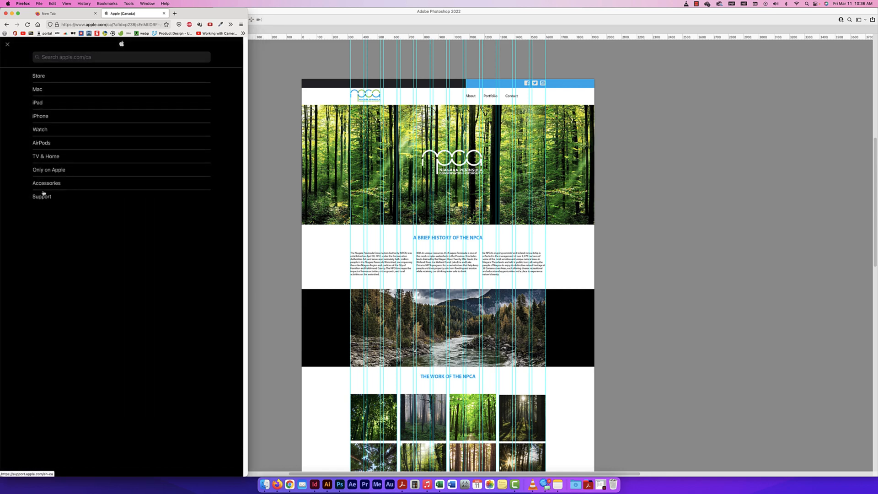
left_click(7, 45)
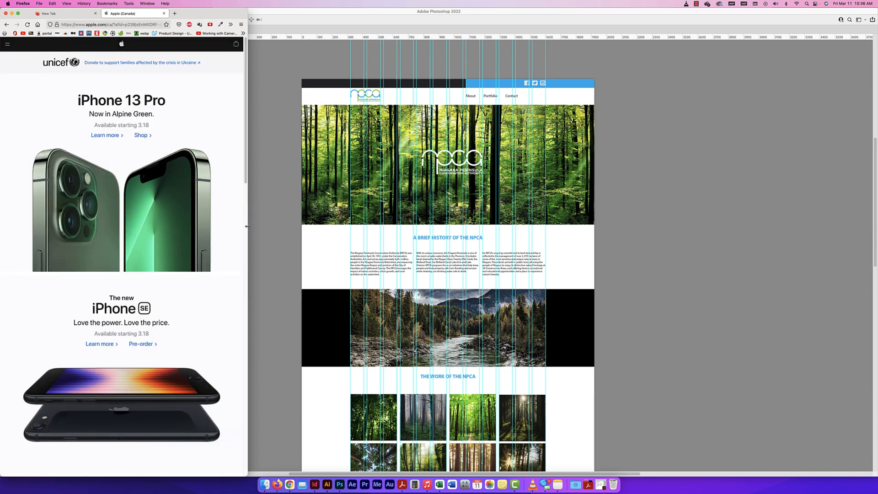
left_click_drag(247, 226, 215, 225)
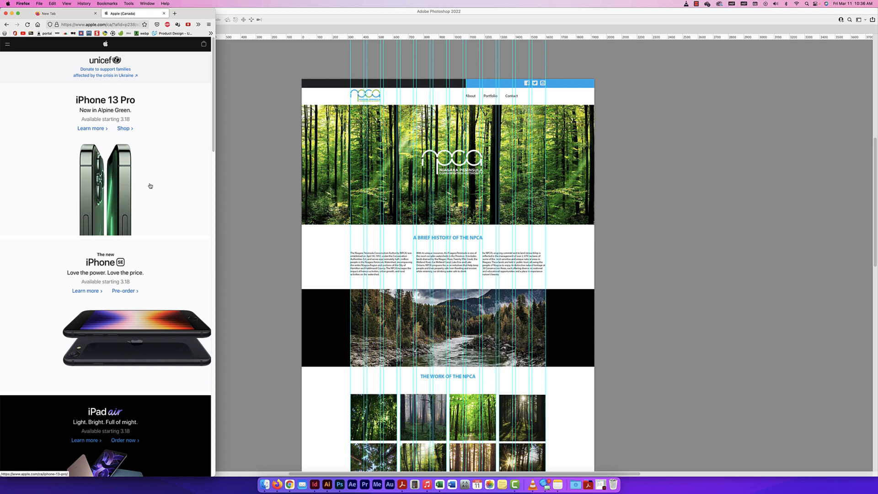
left_click_drag(215, 200, 159, 200)
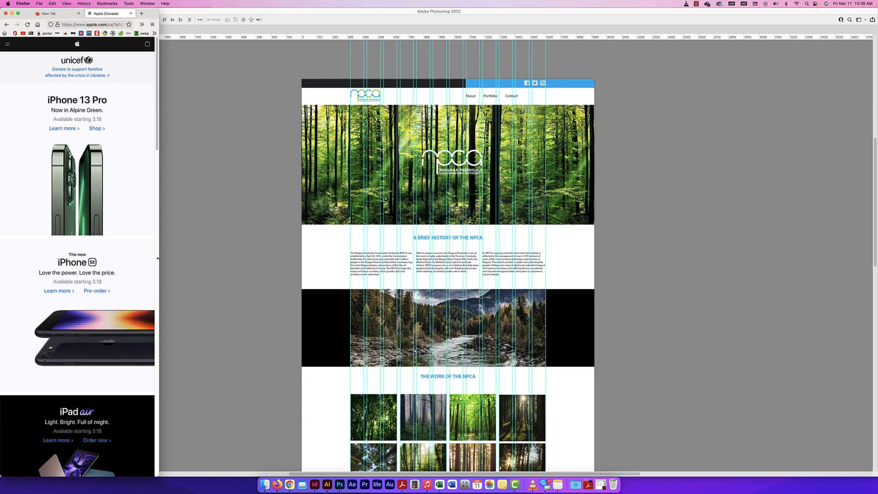
Examine how the Apple homepage's product sections rearrange between phone and tablet widths, and return the browser window to full width
left_click_drag(157, 259, 121, 253)
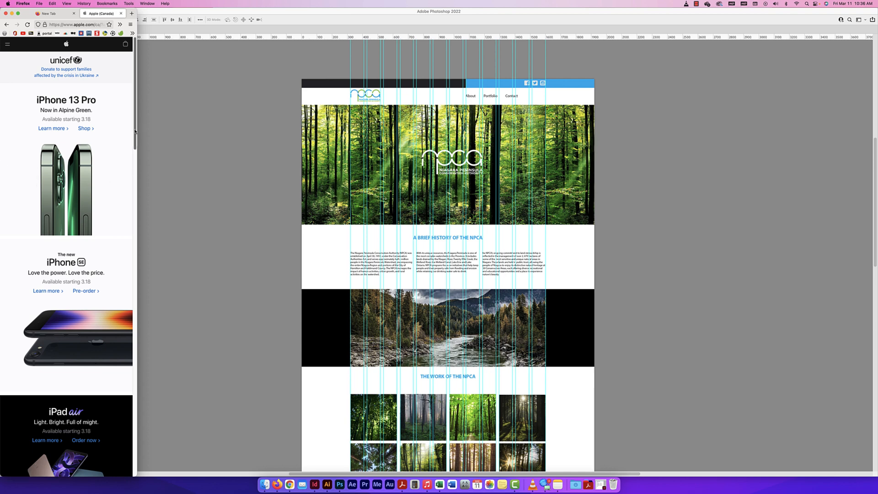
scroll(45, 287, "down", 10)
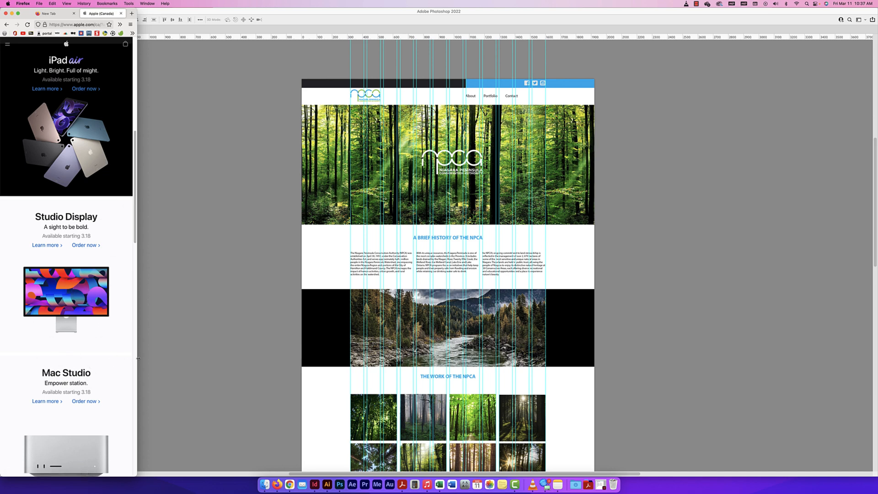
left_click_drag(136, 359, 229, 357)
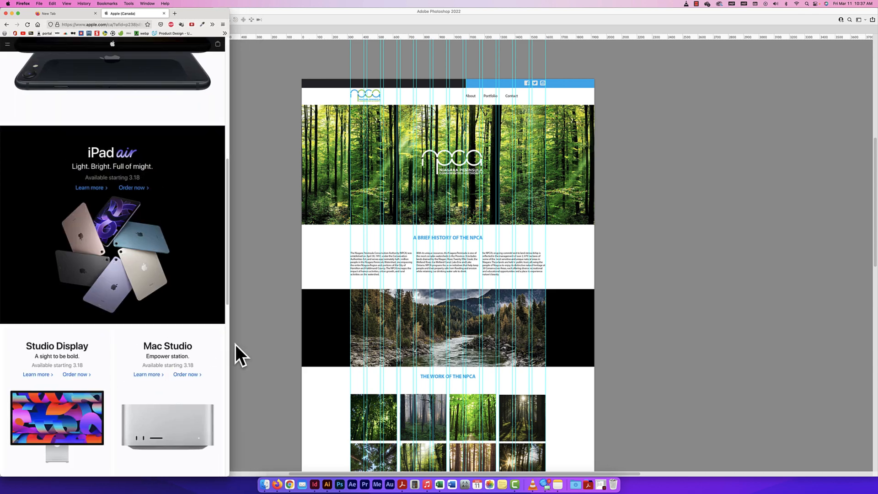
left_click_drag(229, 354, 207, 353)
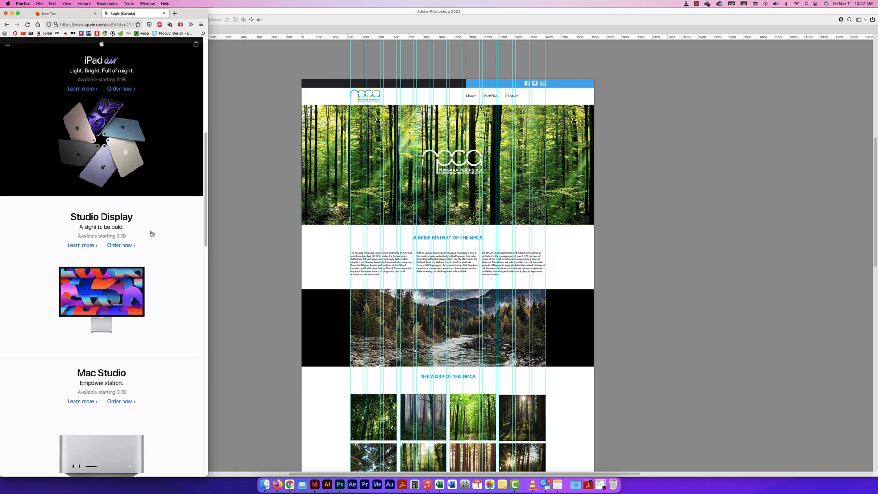
left_click_drag(206, 234, 875, 186)
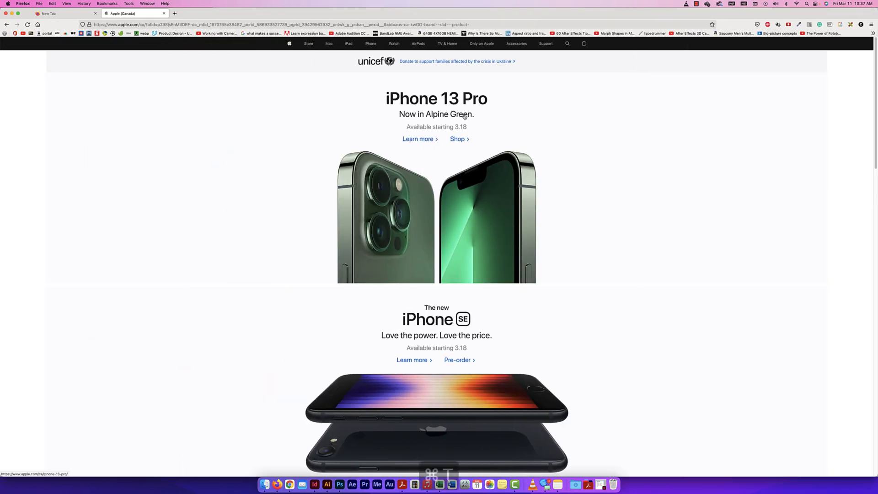
Open the amazon.ca homepage in a new browser tab
key("super+t")
type("amazon.ca/")
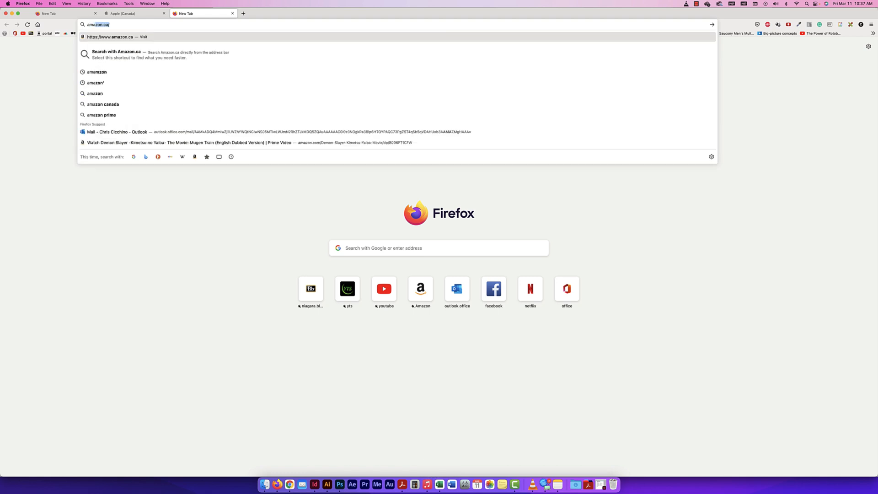
key("Return")
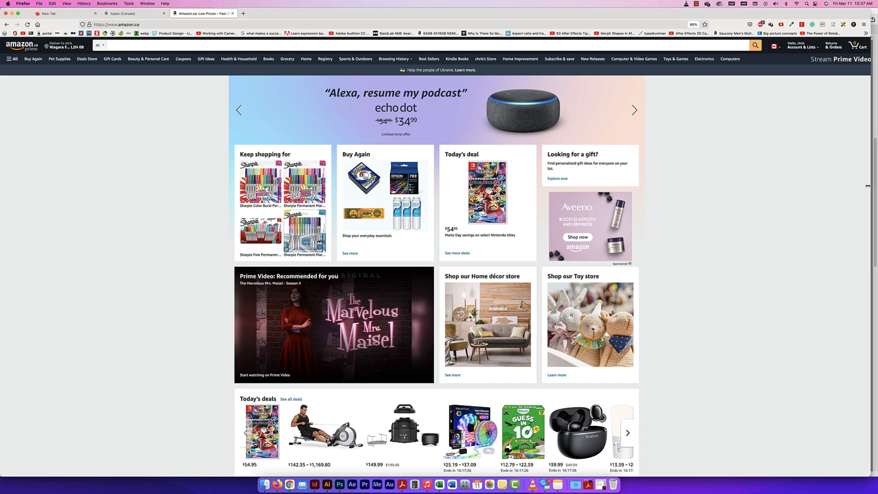
Narrow the browser window slightly and measure the width of Amazon's main content area with the page ruler
left_click_drag(876, 187, 766, 185)
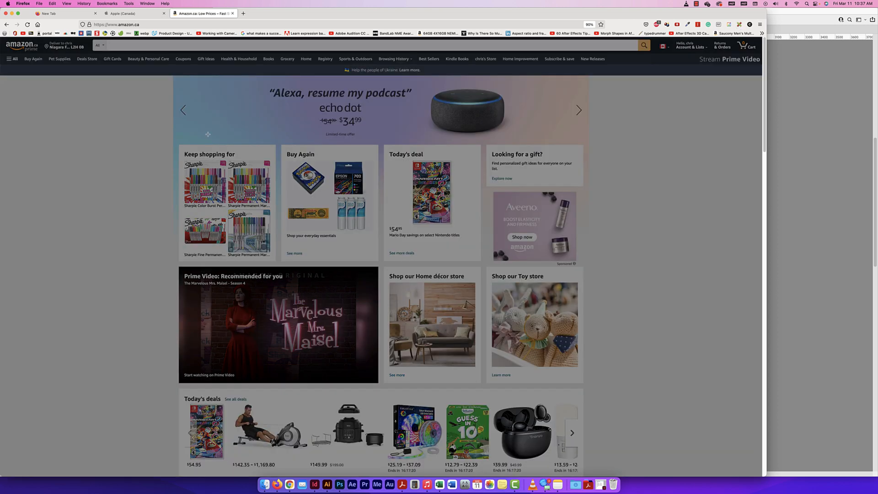
left_click_drag(174, 130, 588, 235)
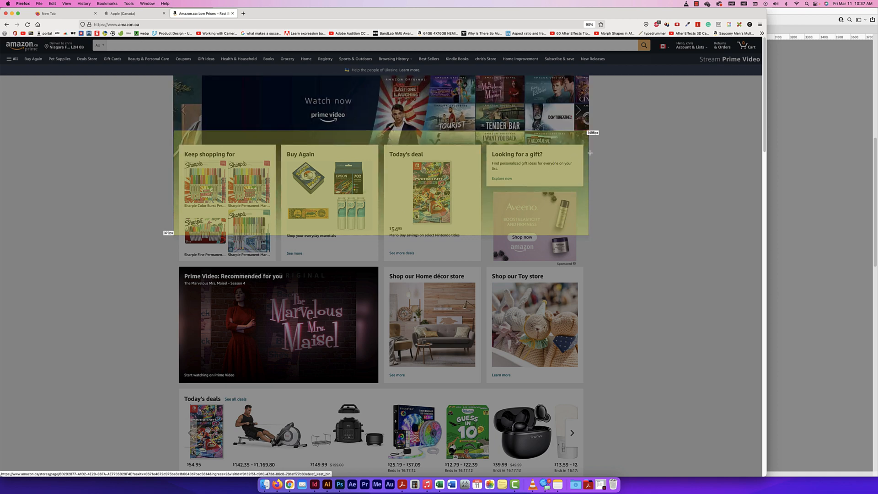
left_click(552, 166)
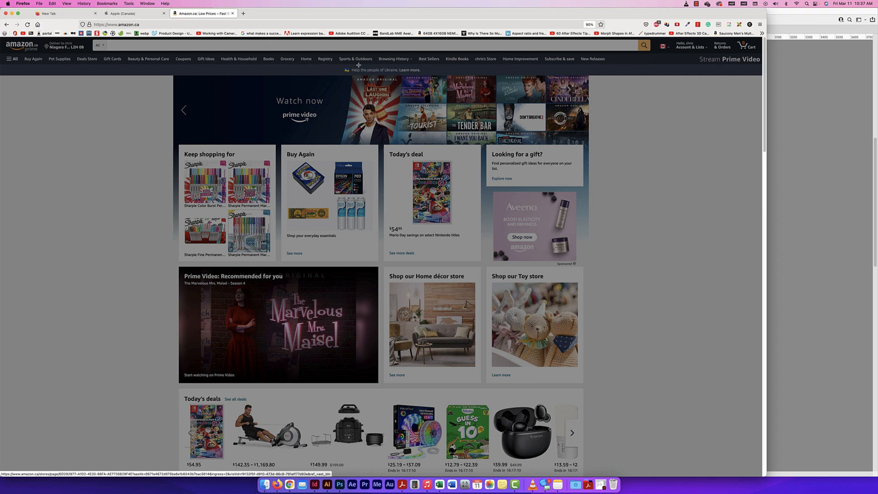
Measure the Apple homepage's content width from its logo to the shopping bag icon with the page ruler
left_click(132, 13)
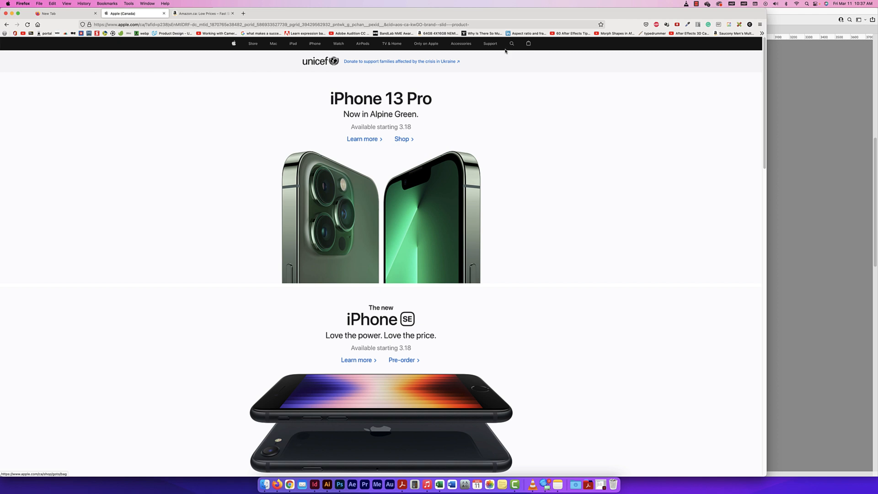
left_click(739, 24)
left_click_drag(232, 49, 253, 87)
left_click_drag(232, 54, 532, 127)
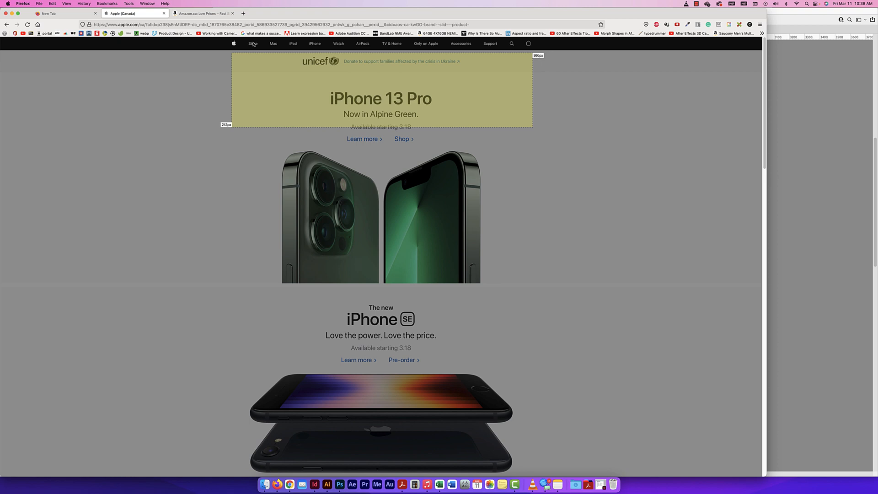
Remeasure Amazon's main content width, compare it with the Apple measurement, and turn off the page ruler
left_click(203, 13)
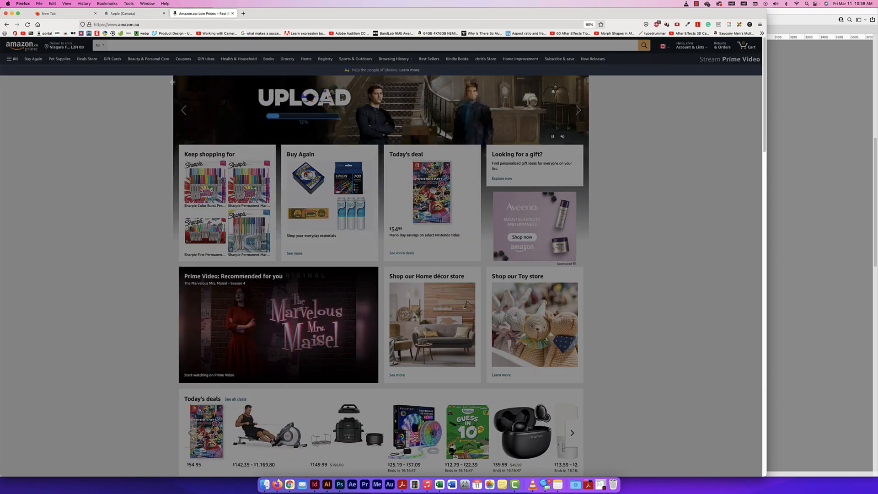
left_click_drag(173, 81, 588, 192)
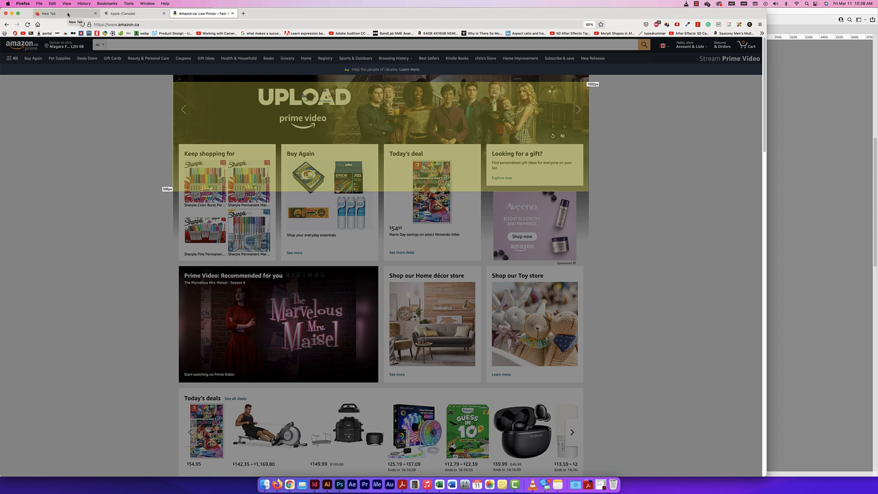
left_click(124, 14)
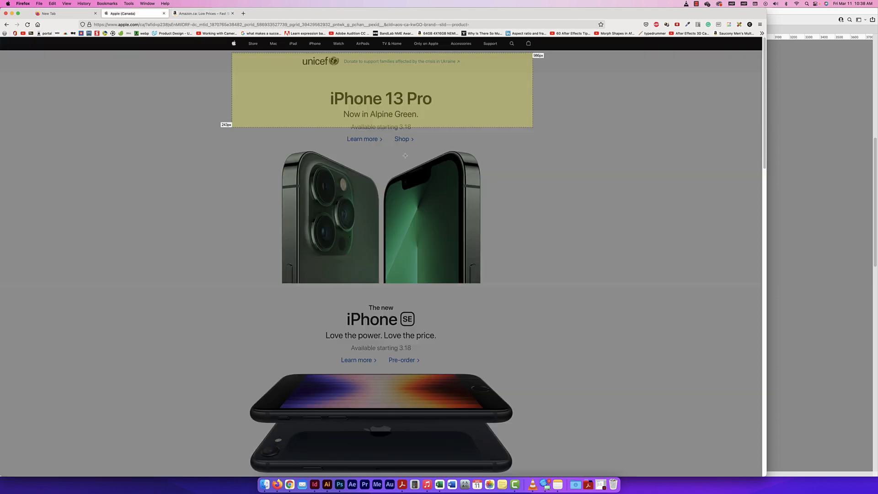
left_click(201, 13)
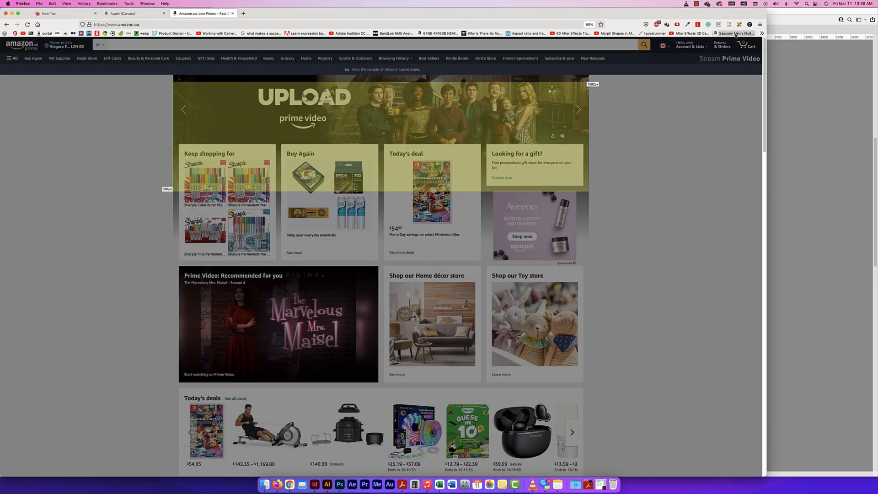
left_click(739, 24)
Test how Amazon's side margins respond by varying the browser window between full width and about half the screen
left_click_drag(766, 207, 733, 207)
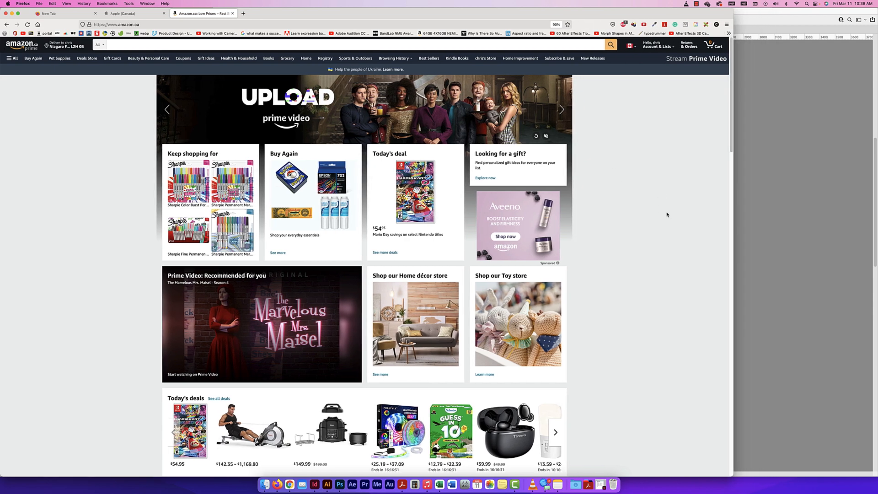
left_click_drag(733, 225, 876, 228)
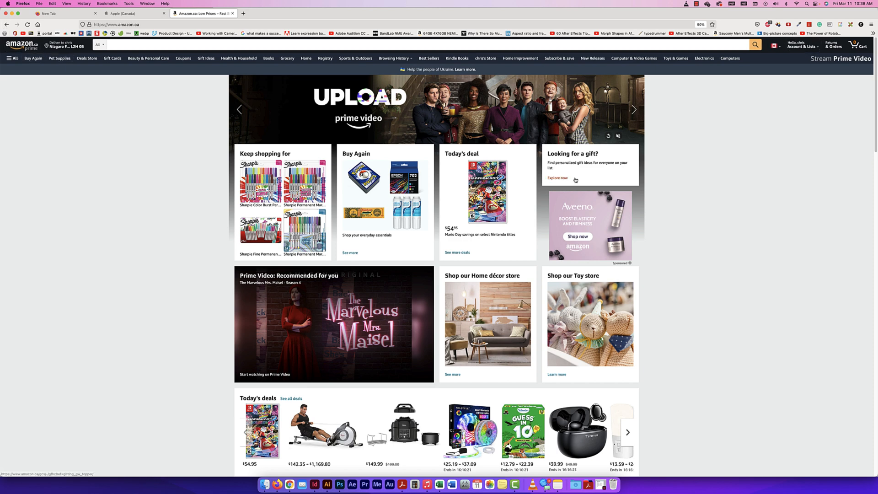
left_click_drag(877, 203, 781, 197)
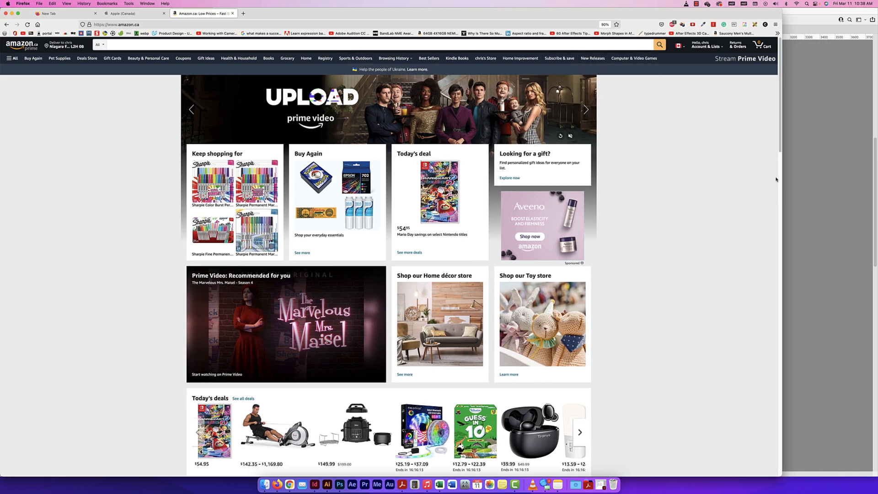
left_click_drag(780, 181, 434, 151)
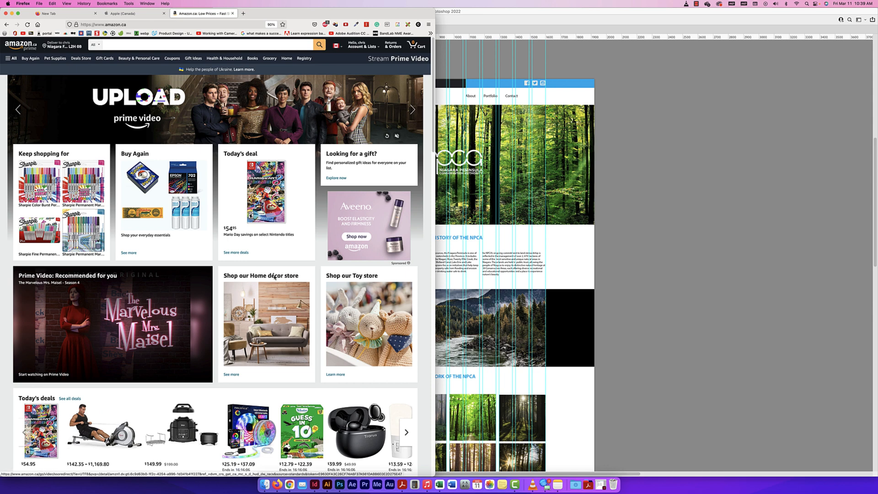
Examine how Amazon's homepage cards rearrange below half-screen width, and restore the browser window to full width
left_click_drag(435, 202, 404, 202)
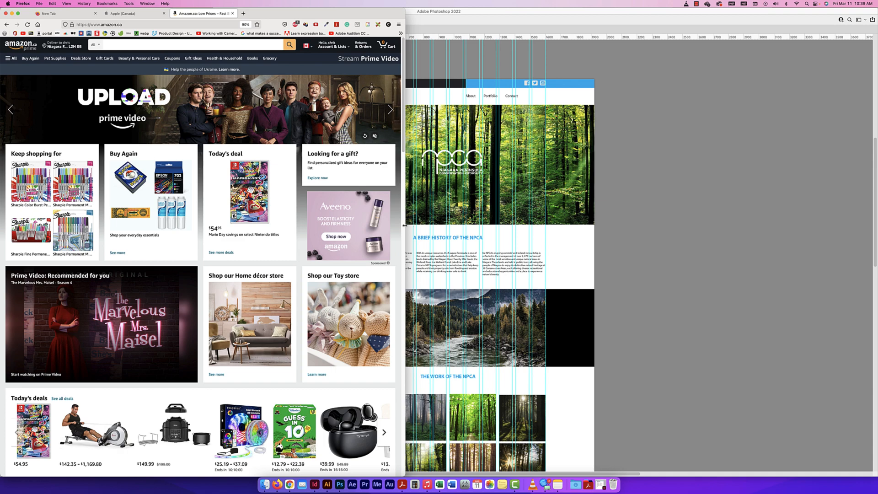
left_click_drag(405, 225, 322, 251)
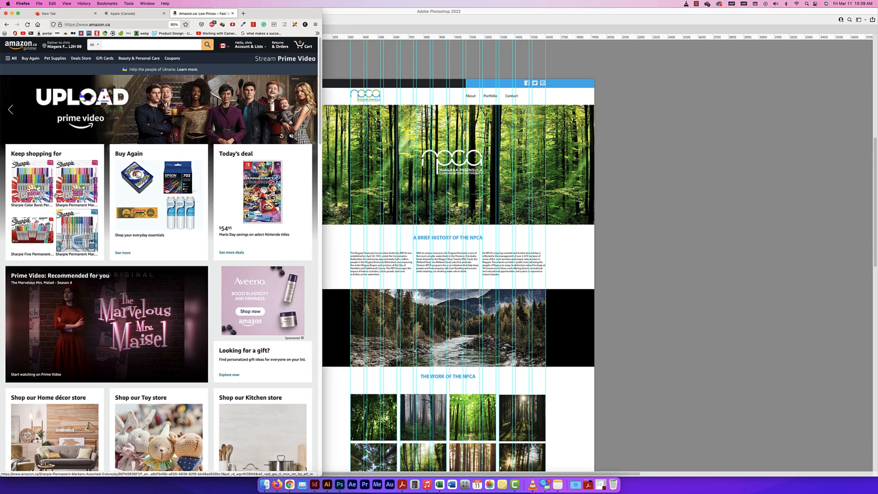
left_click_drag(321, 267, 368, 267)
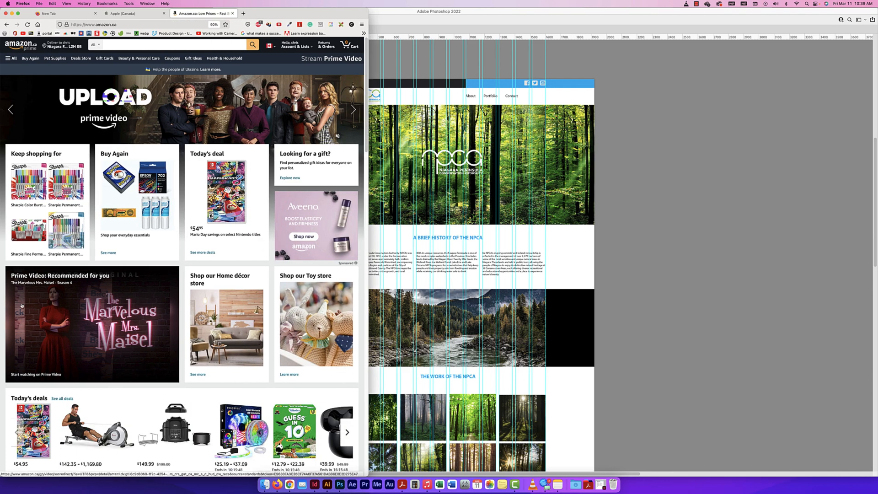
left_click_drag(367, 215, 328, 215)
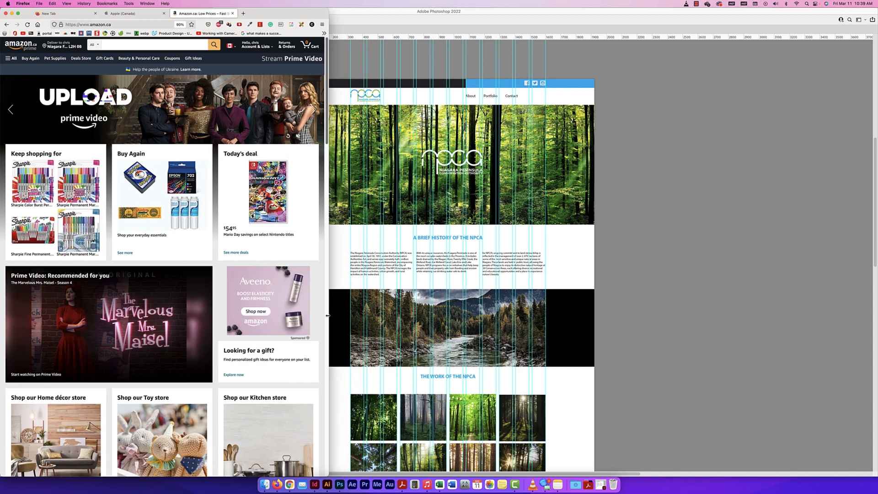
left_click_drag(328, 309, 305, 296)
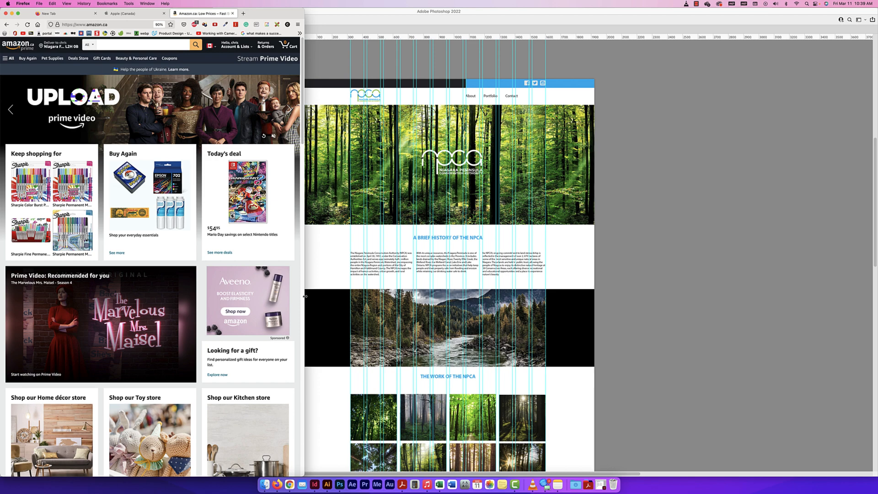
left_click_drag(305, 297, 876, 381)
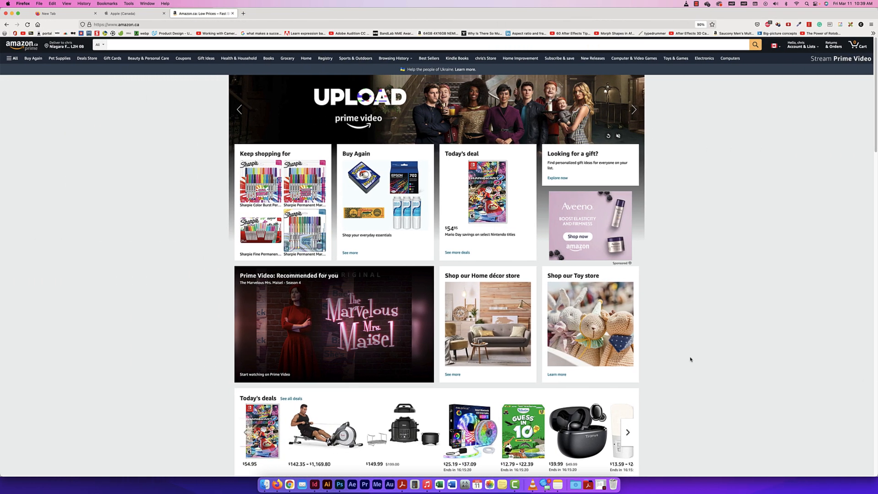
Minimize the browser to switch to Photoshop, and review the NPCA website mockup from its header down to its footer and back
scroll(614, 345, "up", 5)
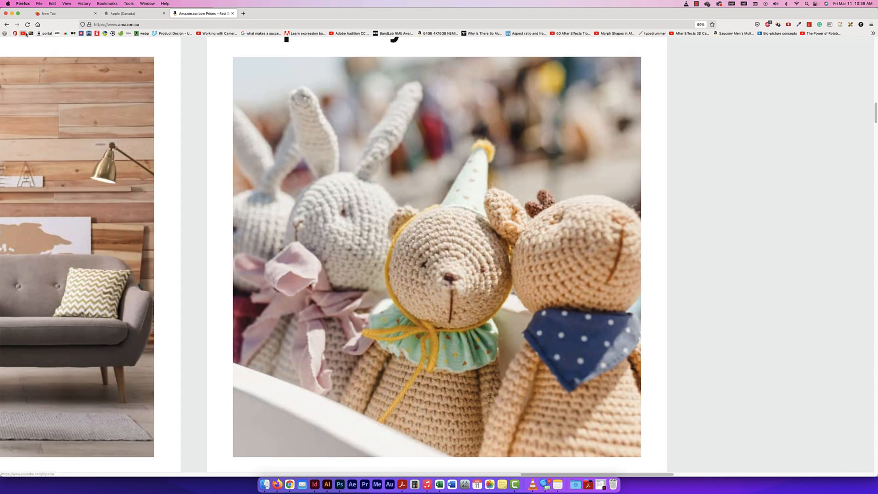
left_click(12, 13)
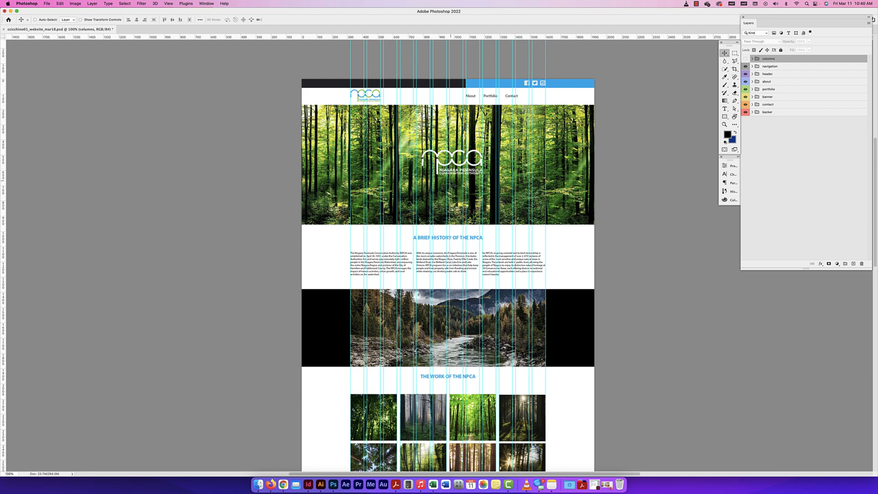
scroll(451, 187, "down", 10)
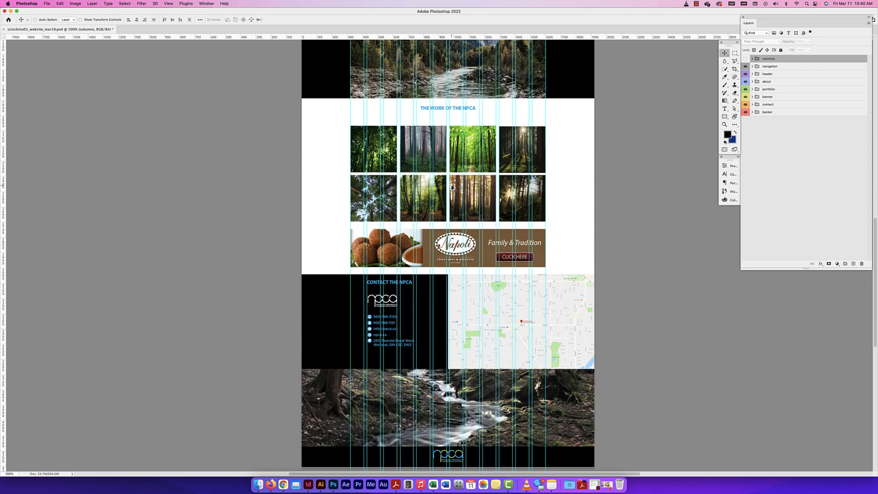
scroll(451, 187, "up", 10)
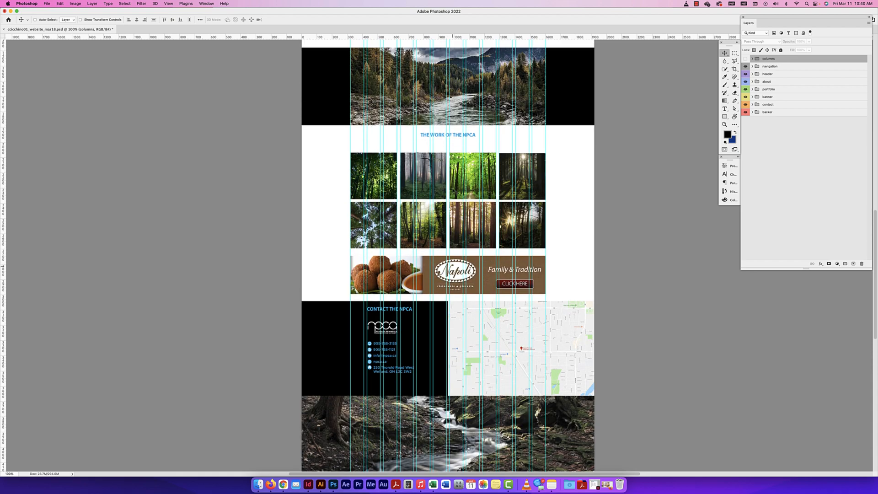
scroll(453, 191, "up", 3)
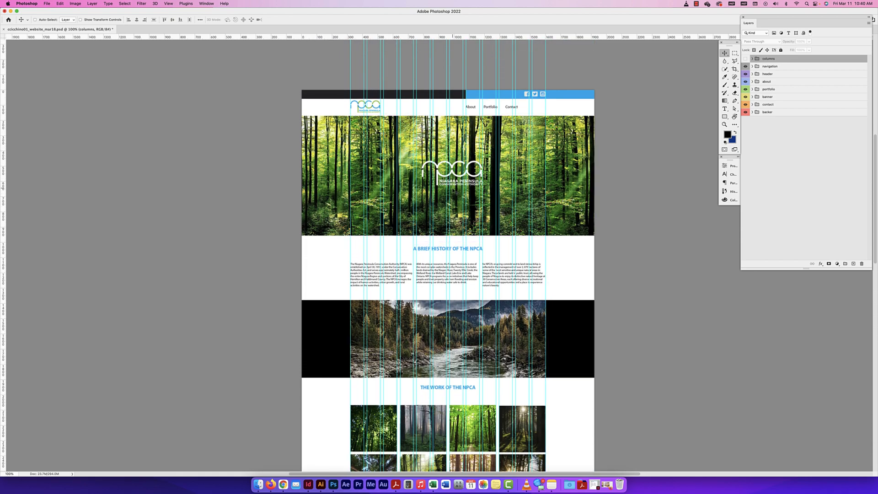
Start a new document from the Web presets and set its width to 1920 pixels
key("super+n")
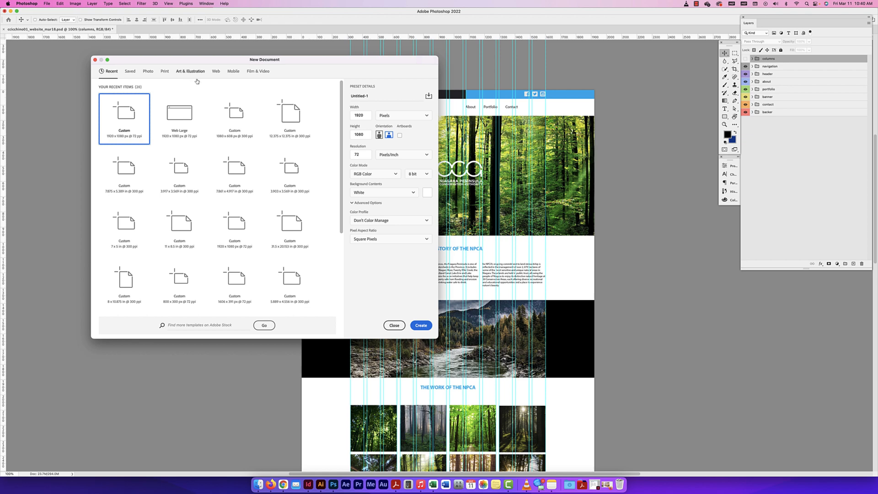
left_click(216, 72)
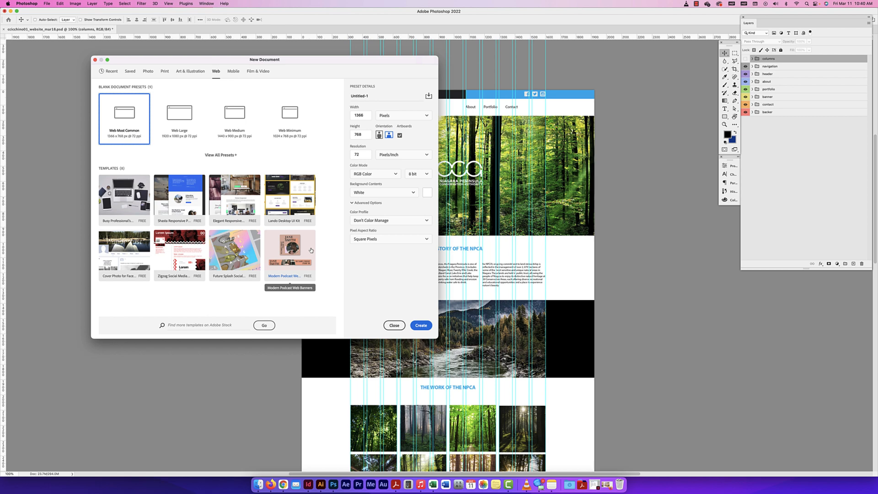
scroll(311, 250, "up", 1)
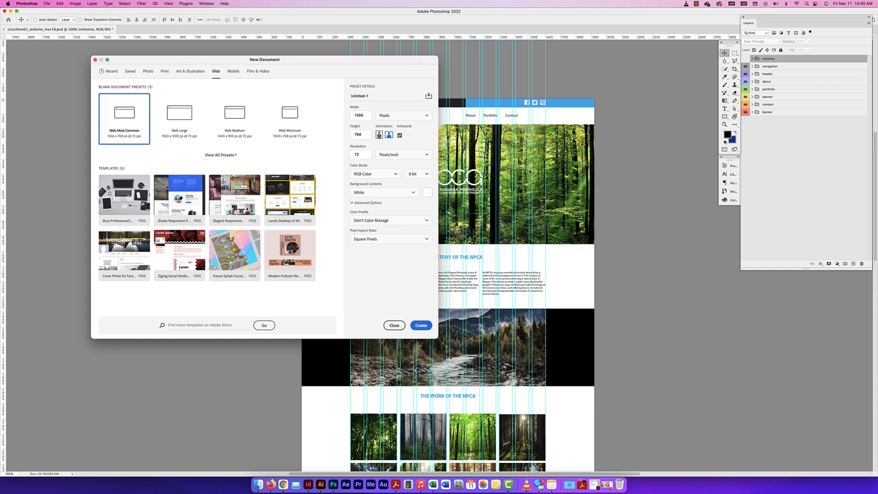
left_click_drag(400, 64, 258, 67)
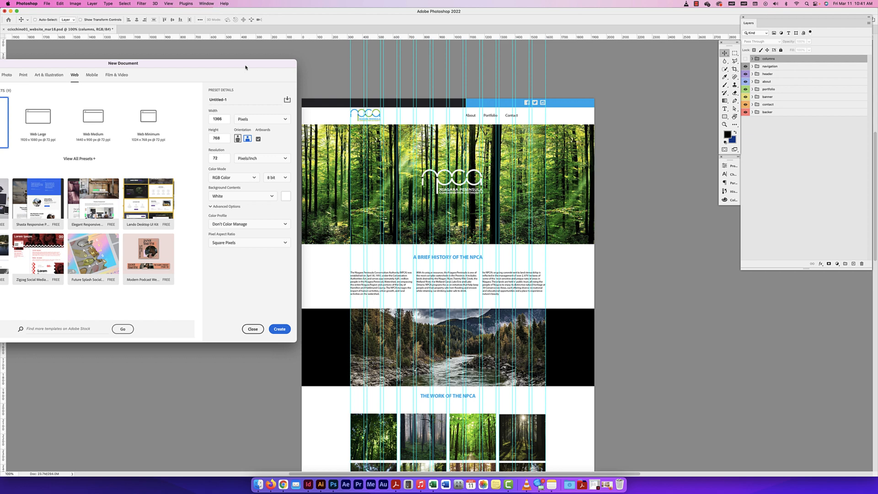
left_click_drag(245, 66, 310, 62)
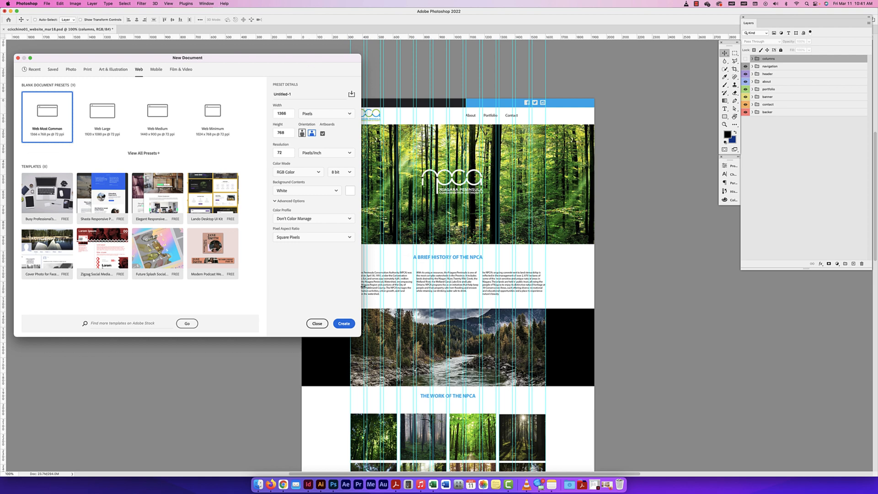
left_click_drag(299, 59, 312, 52)
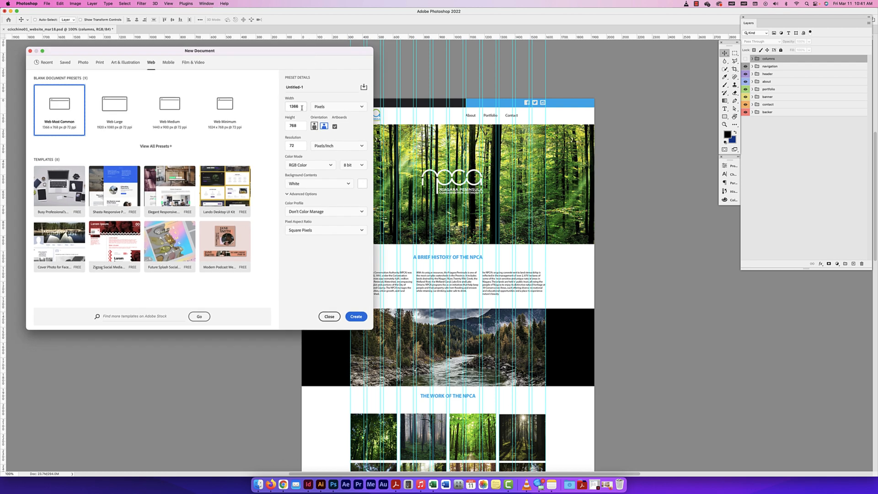
double_click(302, 108)
type("1920")
Check the mockup's length, set the new document's height to 3000 pixels, and turn artboards off
left_click(293, 126)
scroll(555, 319, "down", 5)
scroll(555, 318, "down", 2)
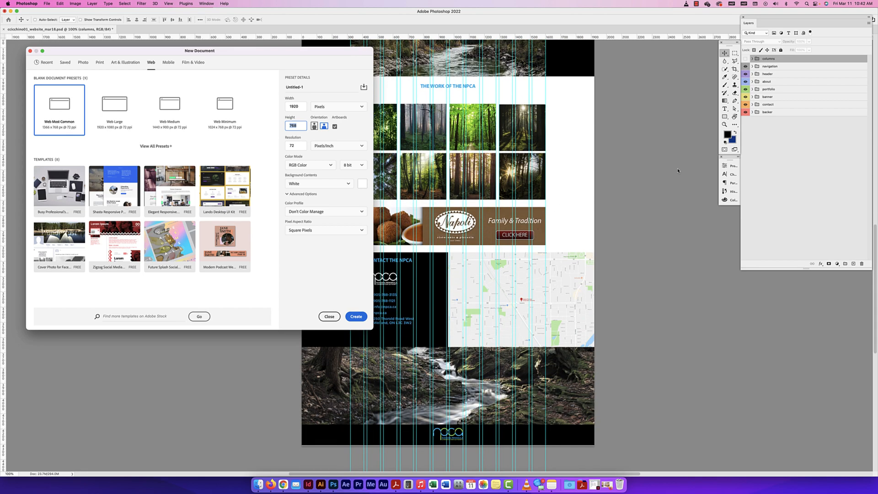
scroll(540, 252, "up", 5)
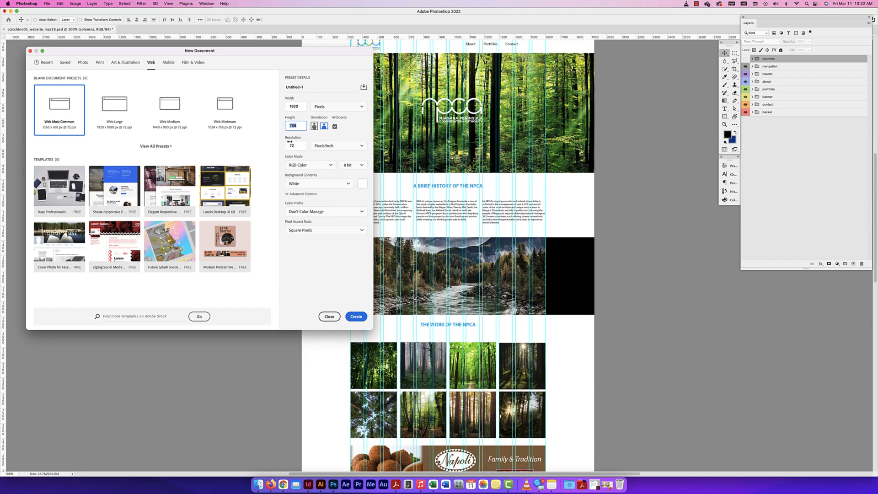
left_click(298, 125)
key("BackSpace")
key("BackSpace")
key("BackSpace")
type("1920")
left_click_drag(303, 125, 280, 124)
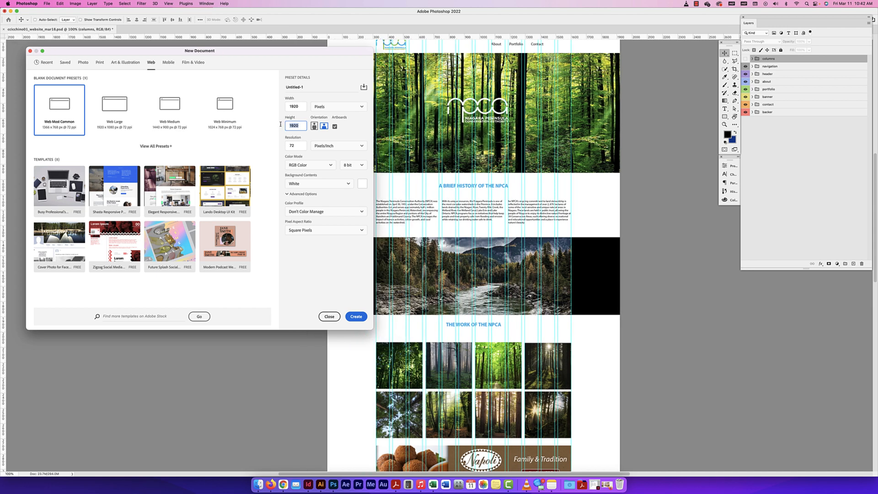
type("3000")
left_click(335, 127)
Keep the resolution at 72 pixels/inch and the color mode at RGB Color, and create the document
left_click_drag(296, 146, 279, 145)
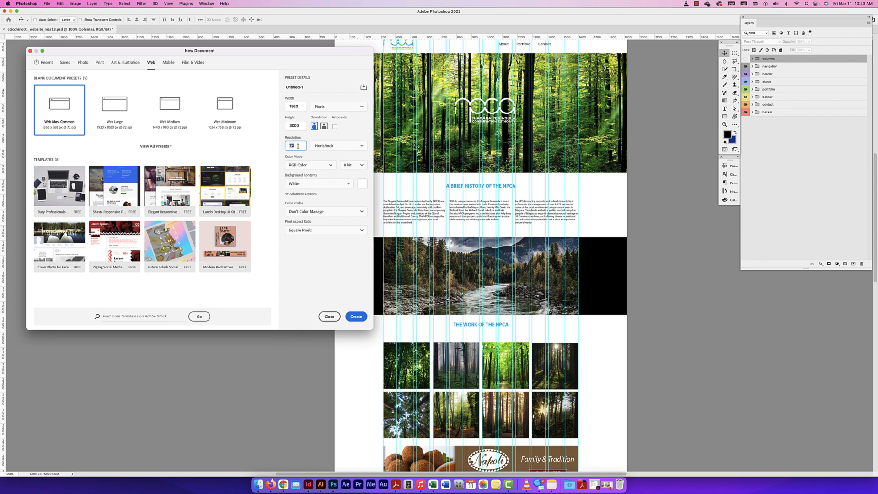
left_click(344, 145)
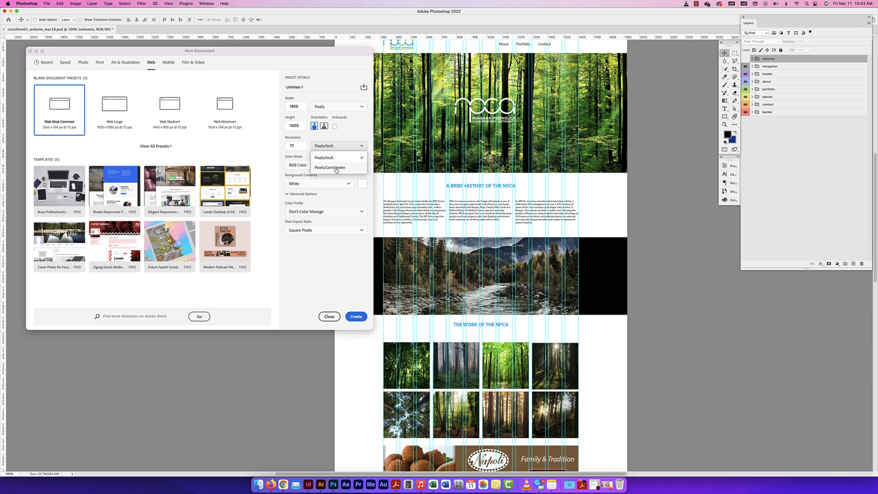
left_click(335, 158)
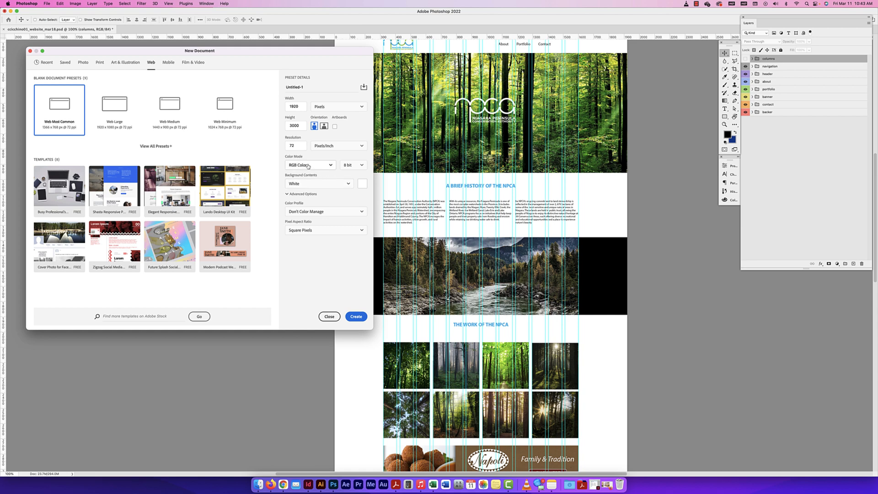
left_click(316, 166)
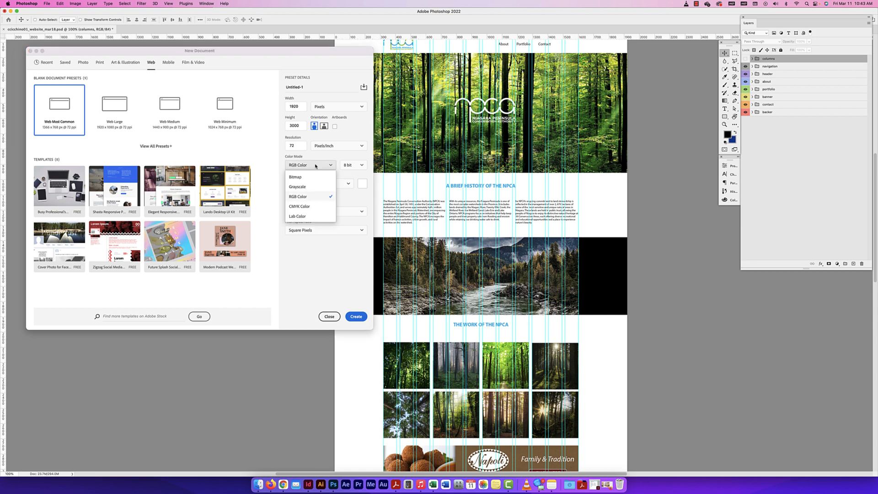
left_click(310, 165)
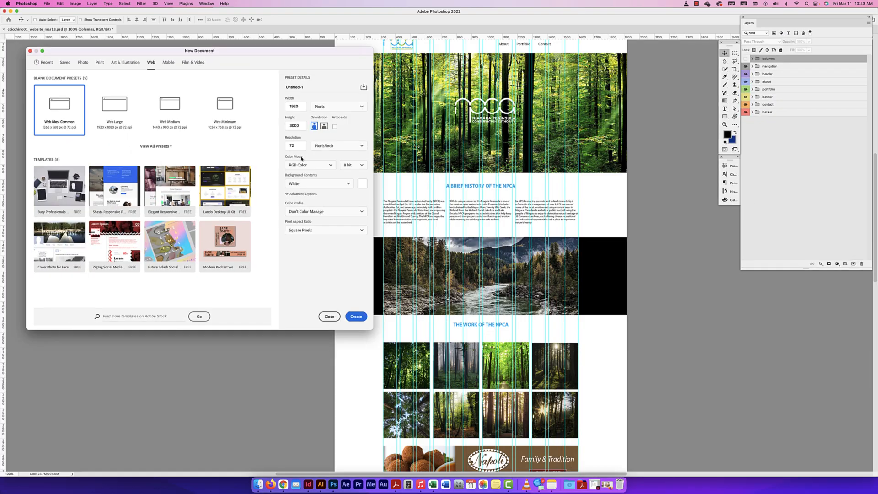
left_click(310, 165)
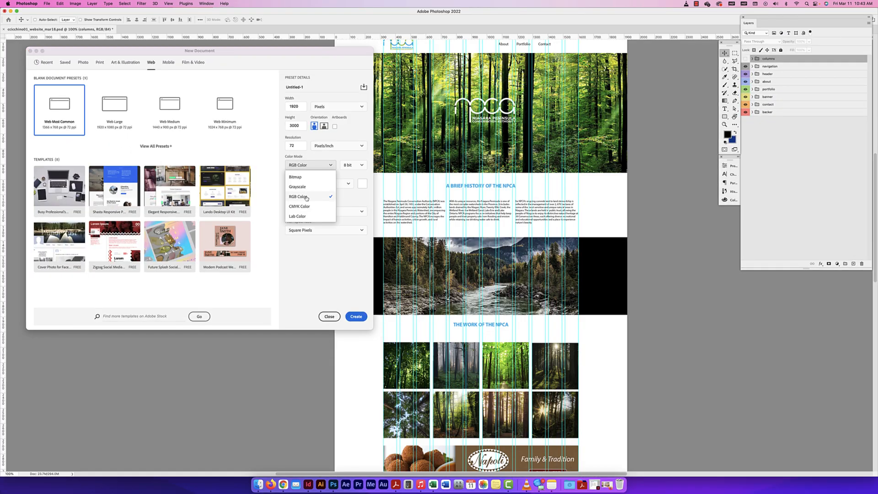
left_click(306, 197)
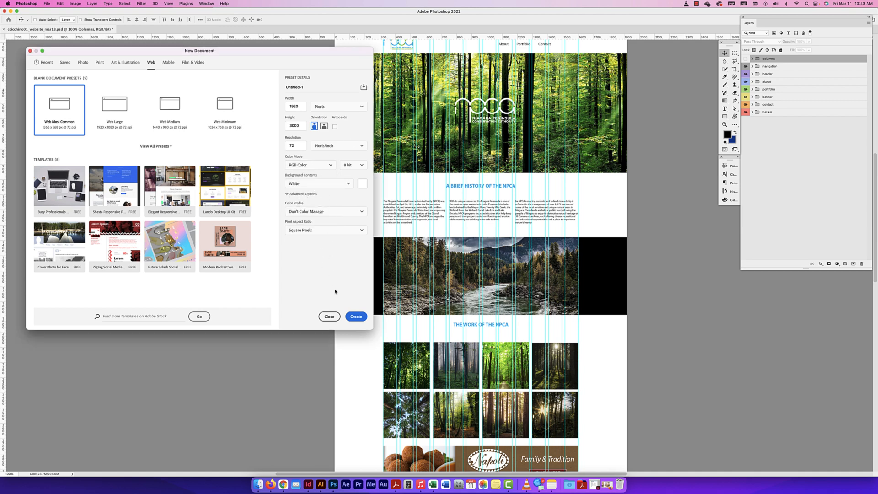
left_click(358, 317)
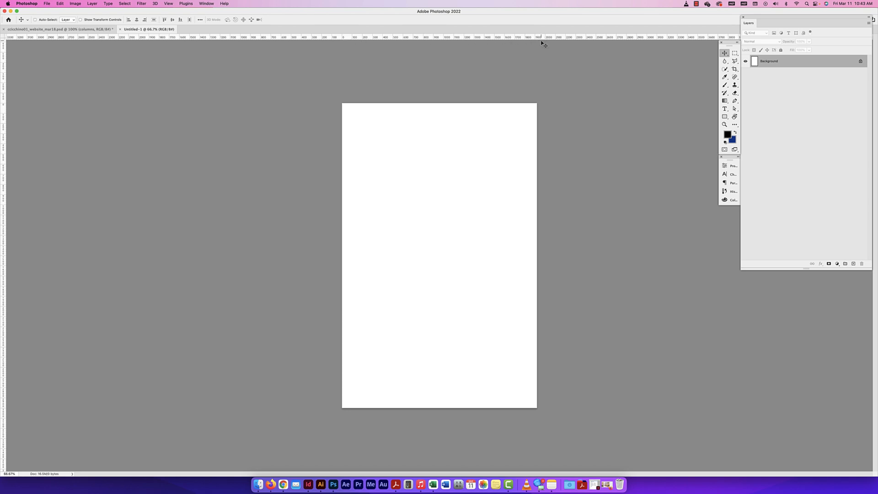
Examine the blank canvas's width against the ruler at 200% zoom, and return to viewing it at 100%
key("super+equal")
key("super+equal")
scroll(382, 93, "right", 5)
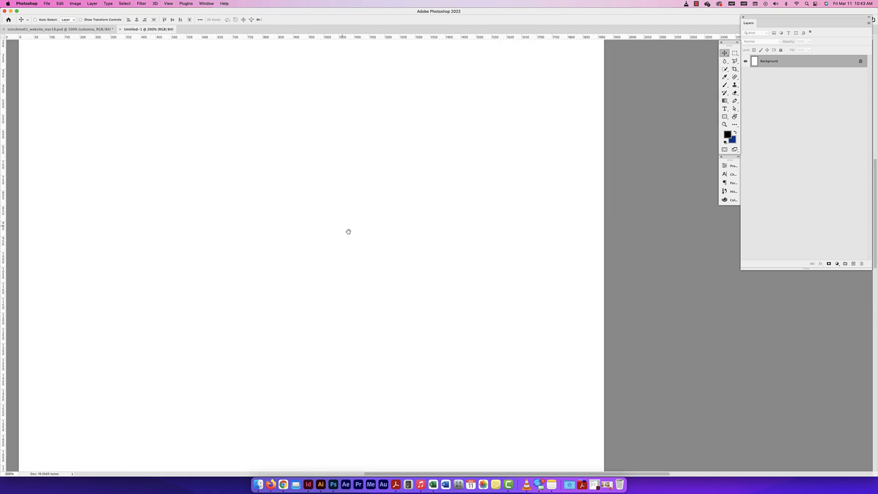
left_click_drag(348, 232, 379, 268)
left_click_drag(113, 75, 124, 284)
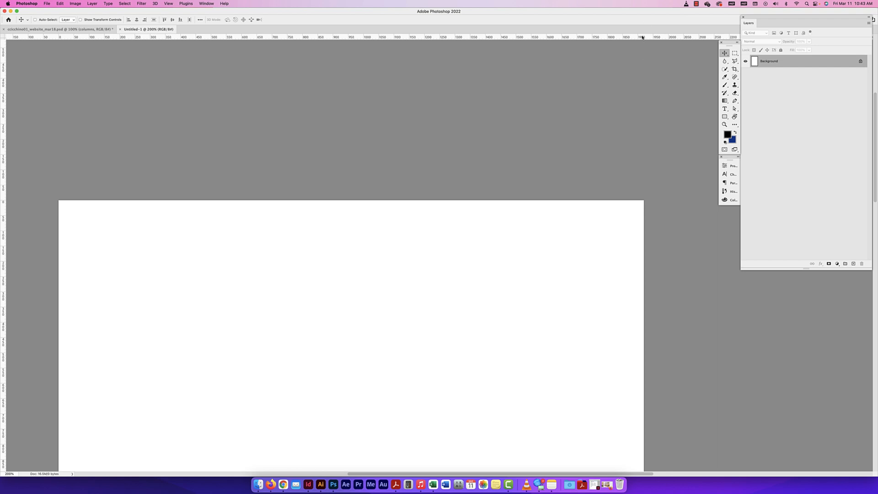
key("super+minus")
key("super+minus")
key("super+minus")
key("super+equal")
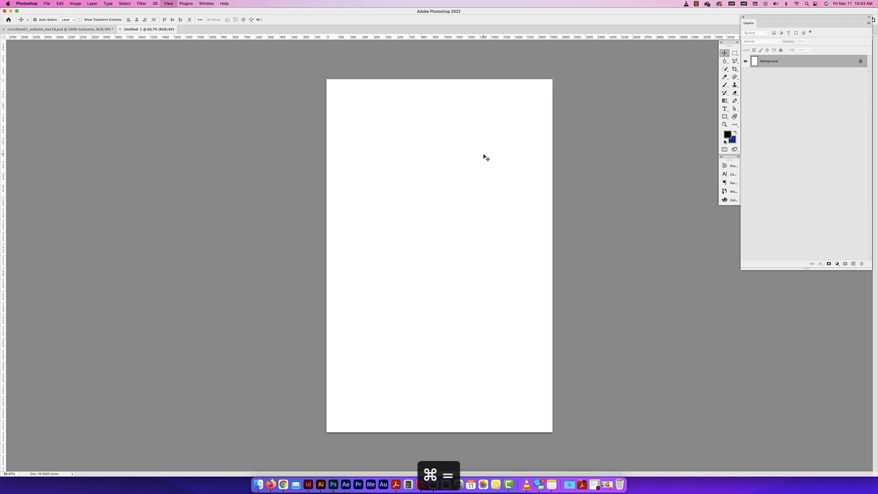
left_click_drag(463, 115, 394, 168)
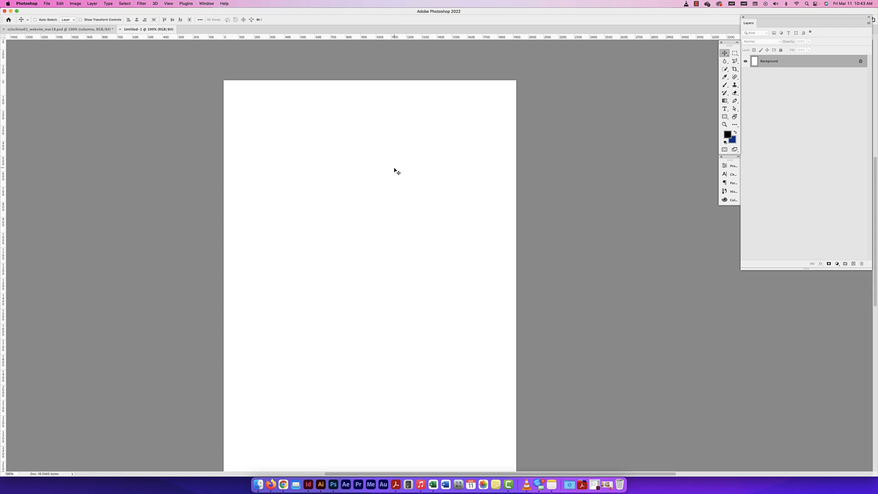
left_click_drag(397, 137, 417, 125)
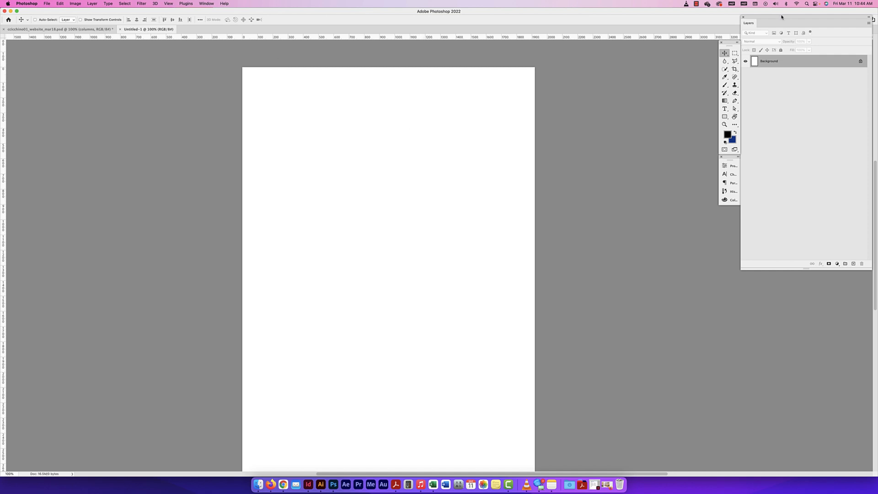
Move the Layers panel down slightly, and start a new guide layout using the 12 Column preset
left_click_drag(782, 17, 782, 44)
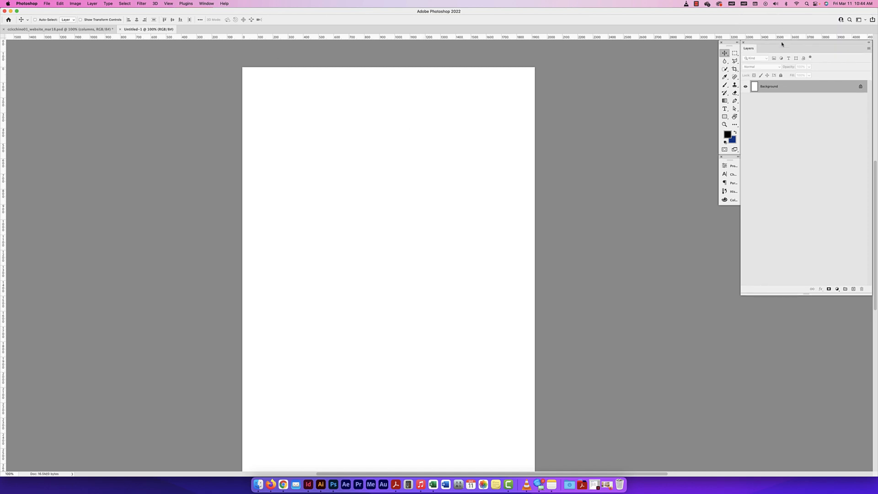
left_click(167, 4)
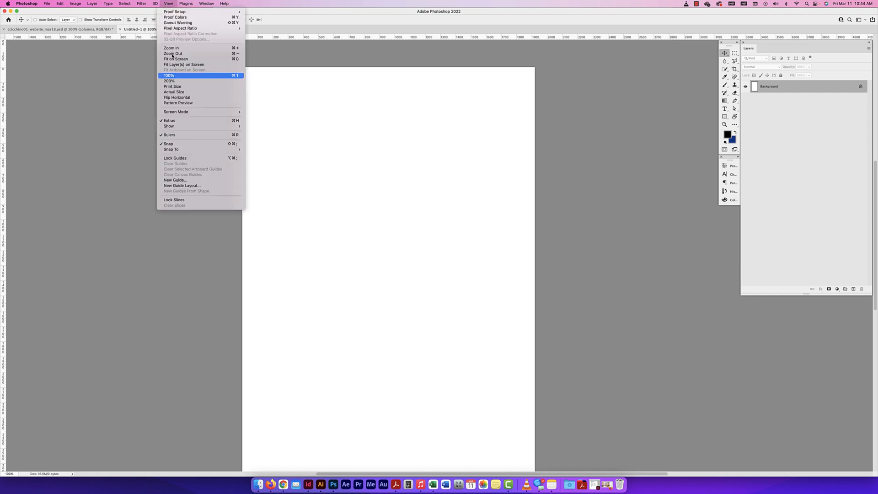
left_click(177, 186)
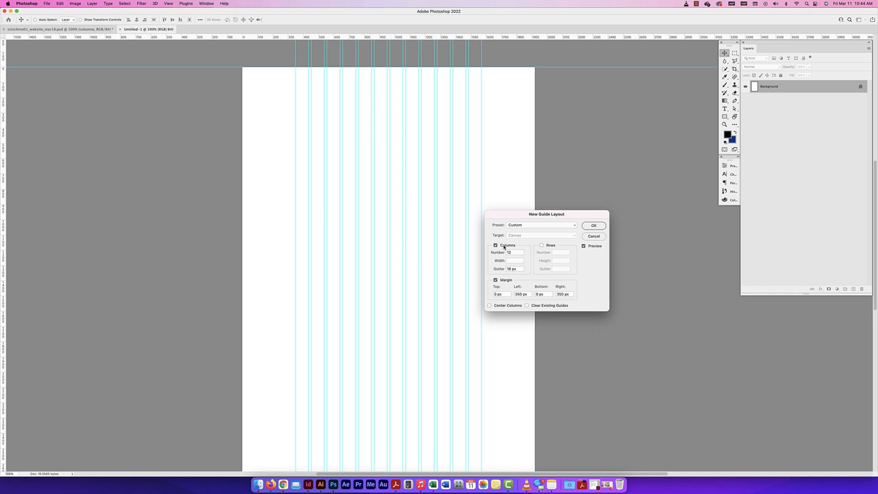
left_click(522, 225)
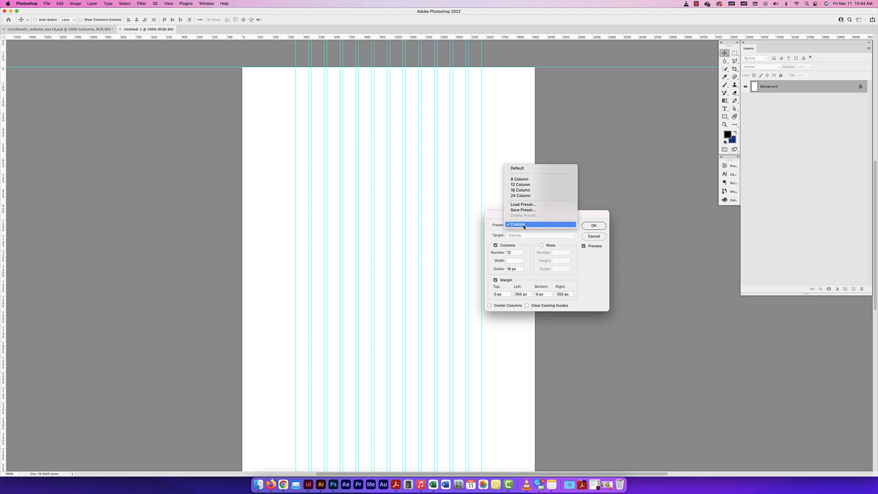
left_click(520, 185)
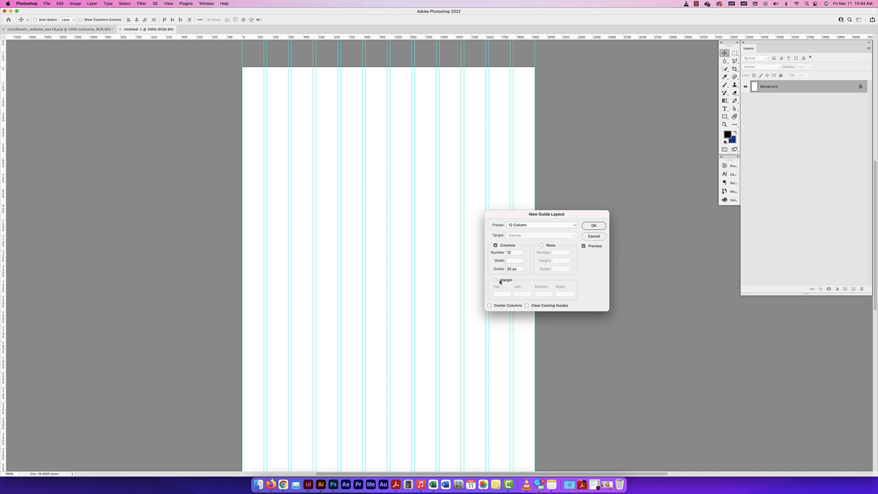
left_click(495, 245)
left_click(495, 245)
double_click(510, 252)
Try column gutters between 12 px and 24 px, and return the gutter to 20 px
left_click_drag(520, 269, 501, 270)
key("Down")
key("Down")
key("Down")
key("Down")
key("Down")
key("Down")
key("Down")
key("Down")
key("Down")
key("Down")
key("Down")
key("Up")
key("Up")
key("Up")
key("Up")
key("Up")
key("Up")
key("Up")
key("Up")
key("Up")
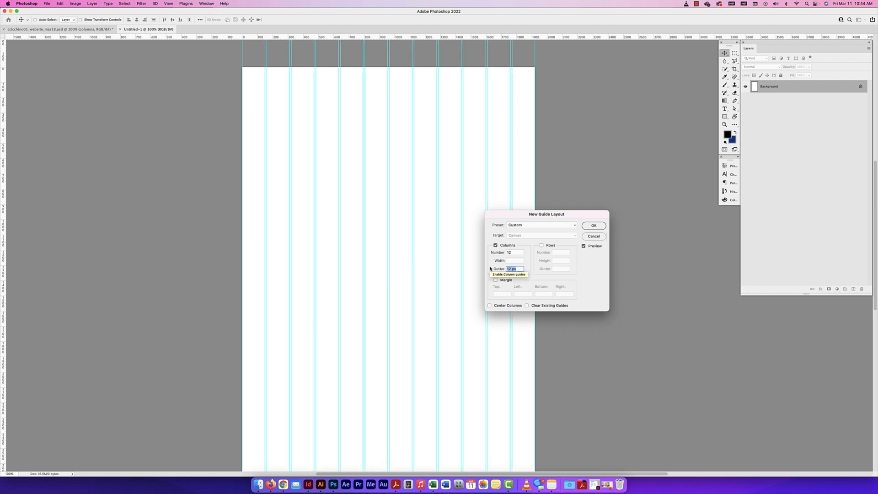
key("Up")
key("Up")
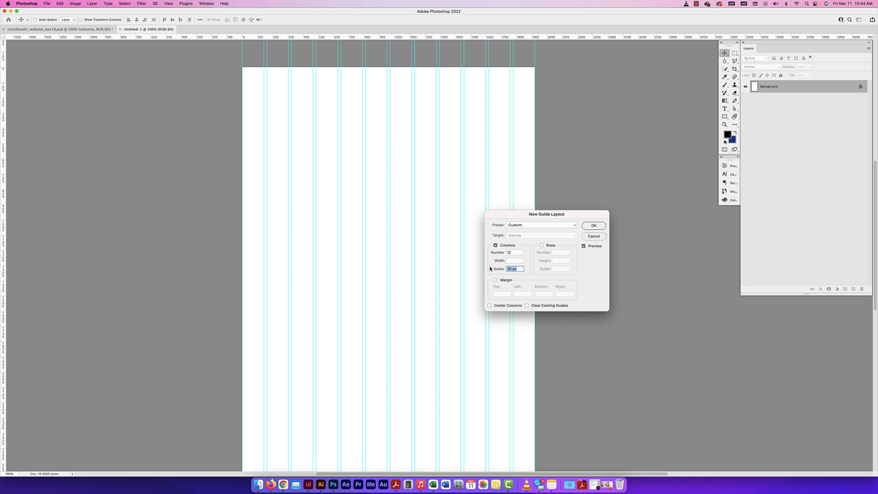
key("Up")
key("Up")
key("Up")
key("Up")
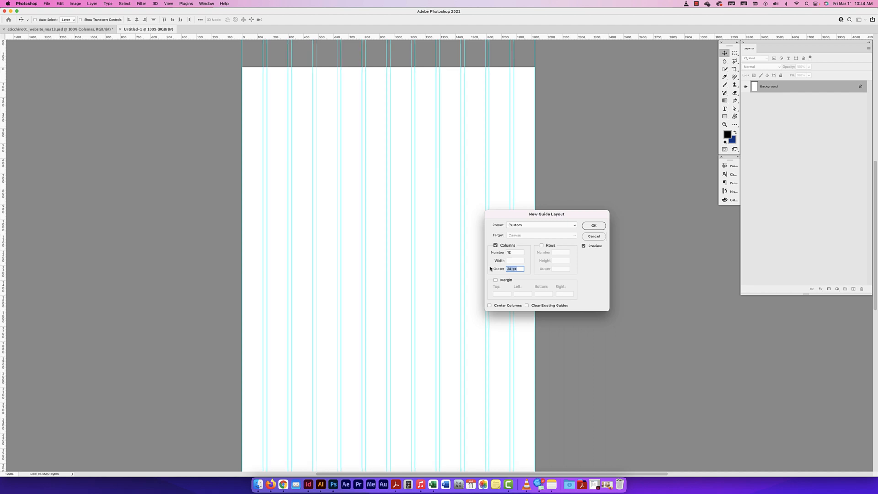
key("Down")
key("Down")
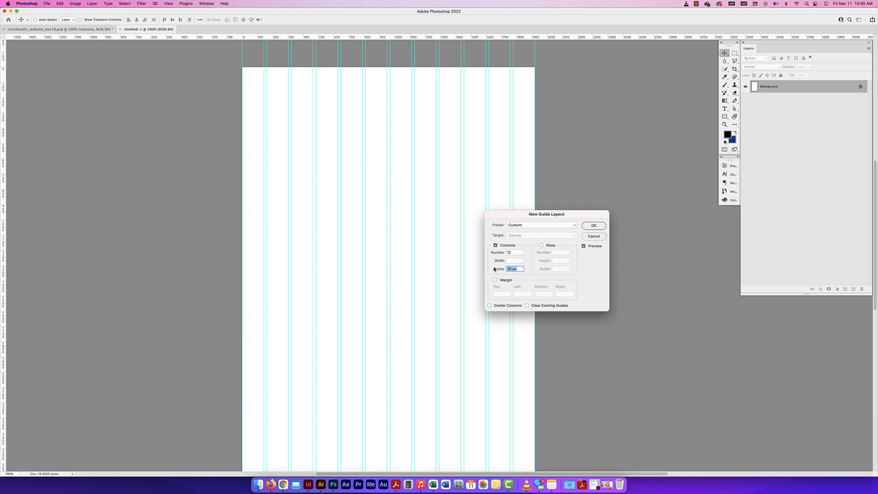
left_click_drag(494, 269, 495, 269)
Enable margins in the guide layout and set the top and bottom margins to 0 px
left_click(495, 280)
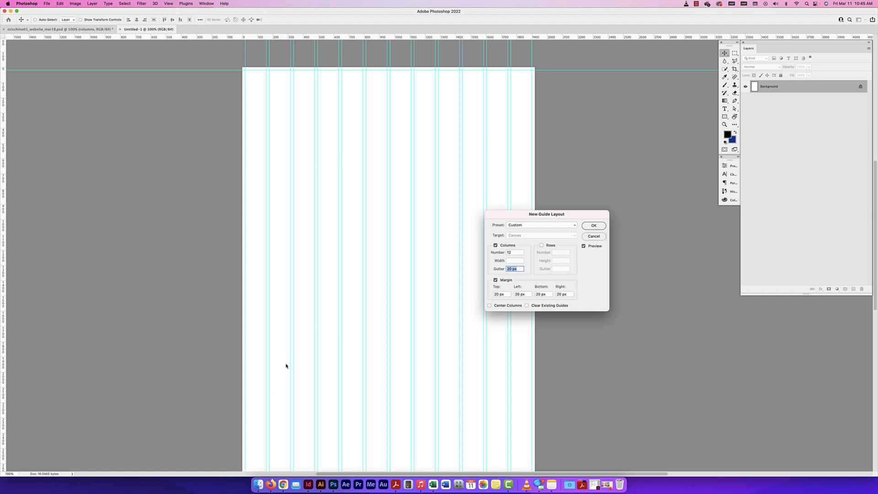
left_click_drag(520, 218, 530, 204)
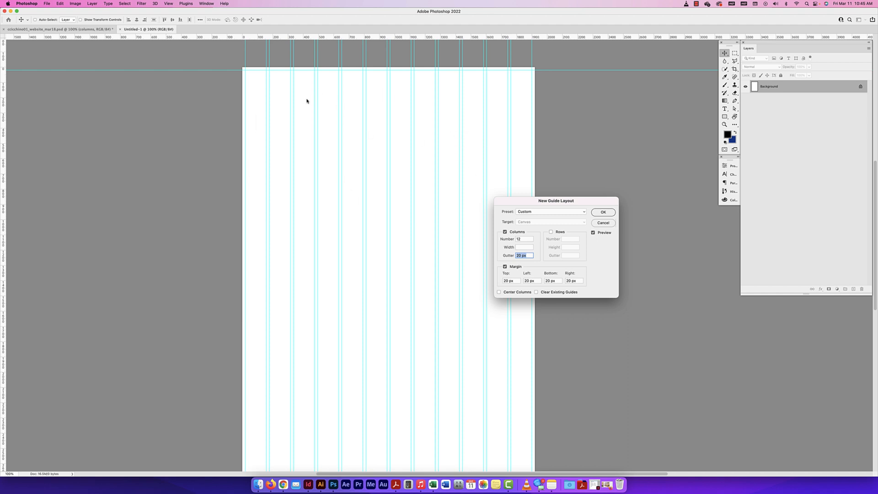
left_click(514, 281)
type("0")
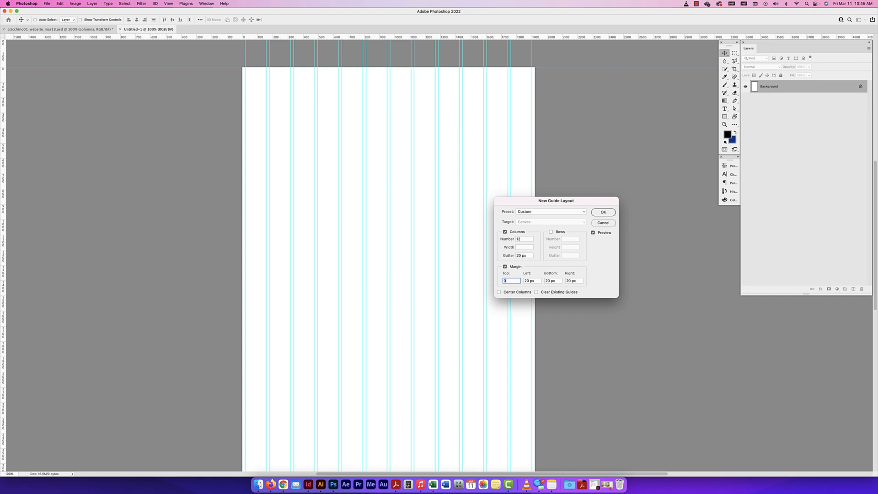
left_click(547, 281)
type("0")
Switch to Calculator, place it beside the guide layout dialog, and work out half of 1920 minus 1000
left_click(408, 484)
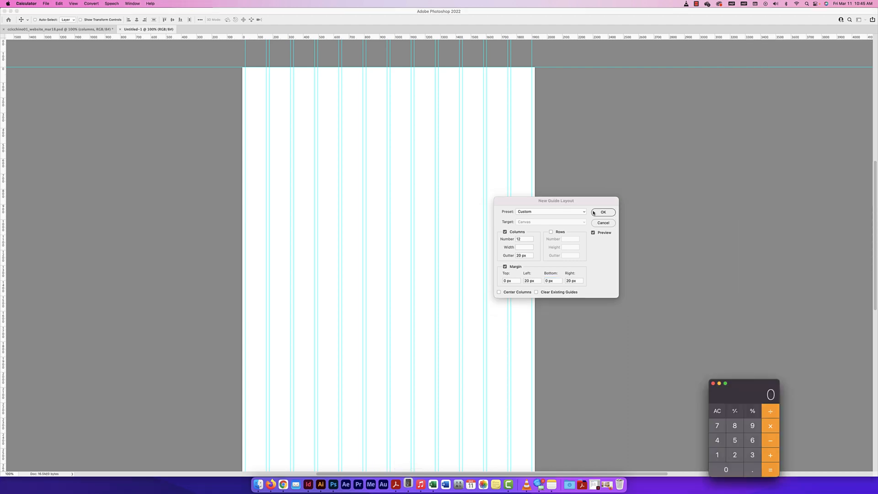
left_click_drag(750, 395, 690, 252)
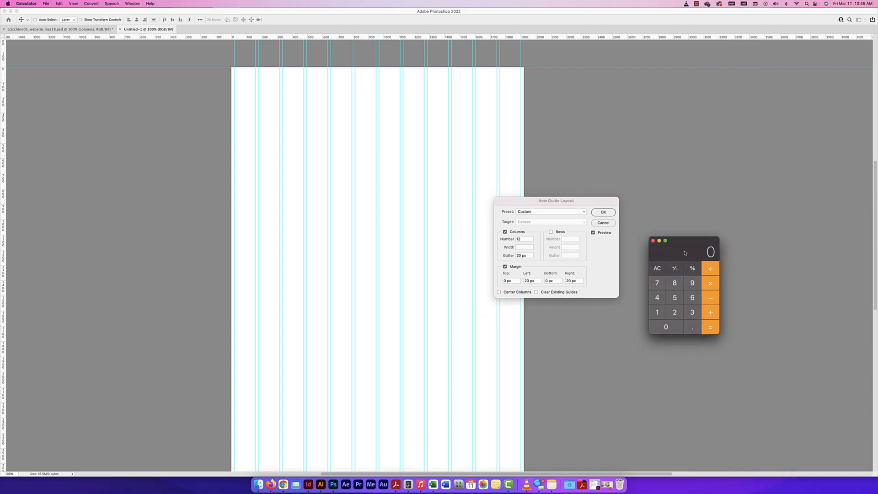
type("1920")
key("minus")
type("1000")
key("Return")
type("/2")
key("Return")
Set the guide layout's left margin to 461 px and its right margin to 460 px
left_click(530, 280)
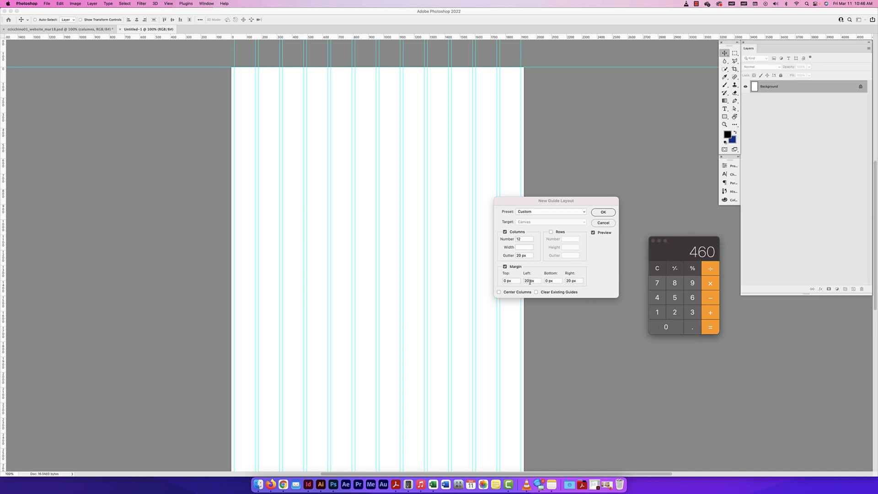
left_click_drag(528, 281, 523, 282)
type("461")
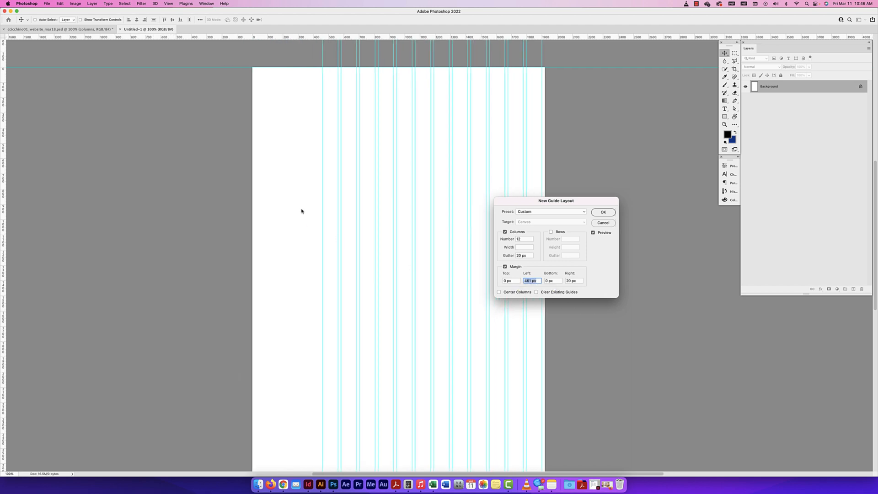
left_click(576, 281)
type("460")
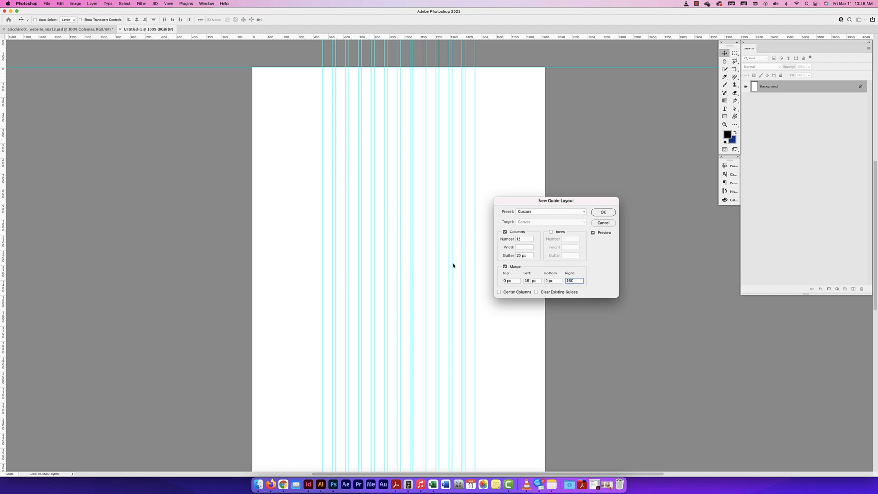
Reduce the column gutter to 16 px and correct the left margin to 460 px
key("super+equal")
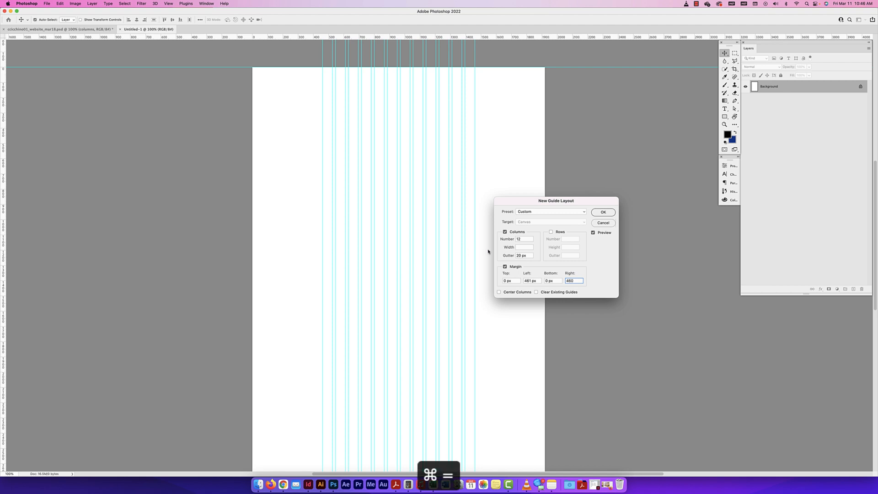
left_click(521, 255)
key("Down")
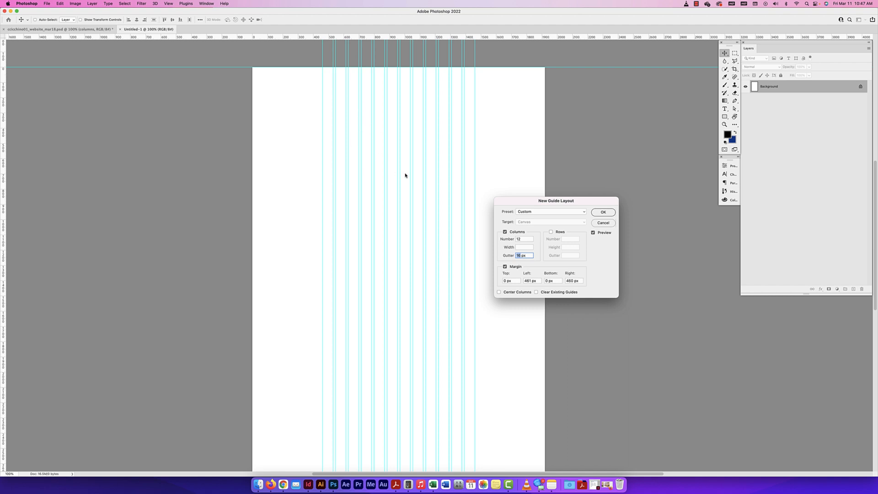
double_click(523, 240)
left_click(529, 255)
left_click(529, 281)
Try dividing the guide layout into 6 rows, and turn the rows off again
left_click(559, 234)
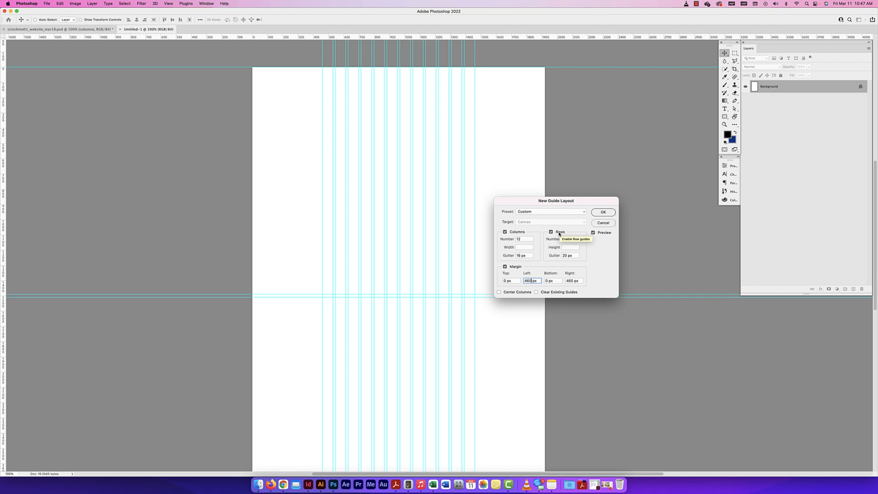
left_click(567, 239)
type("2")
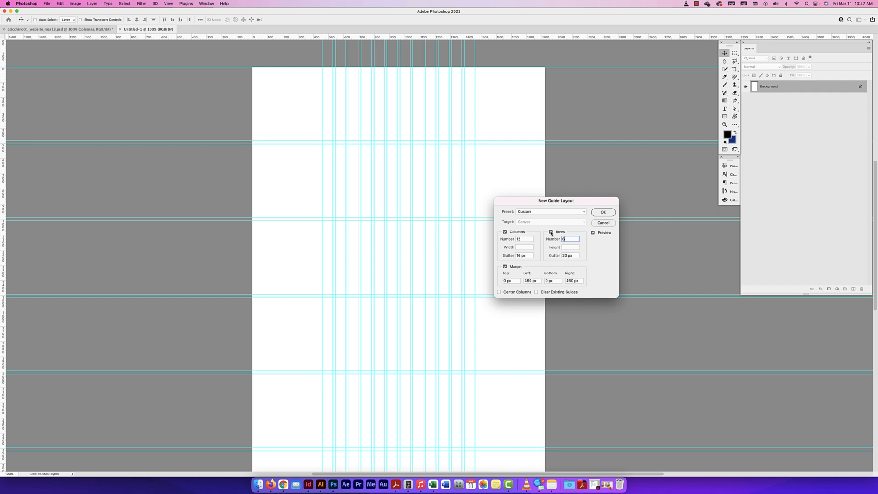
left_click(550, 232)
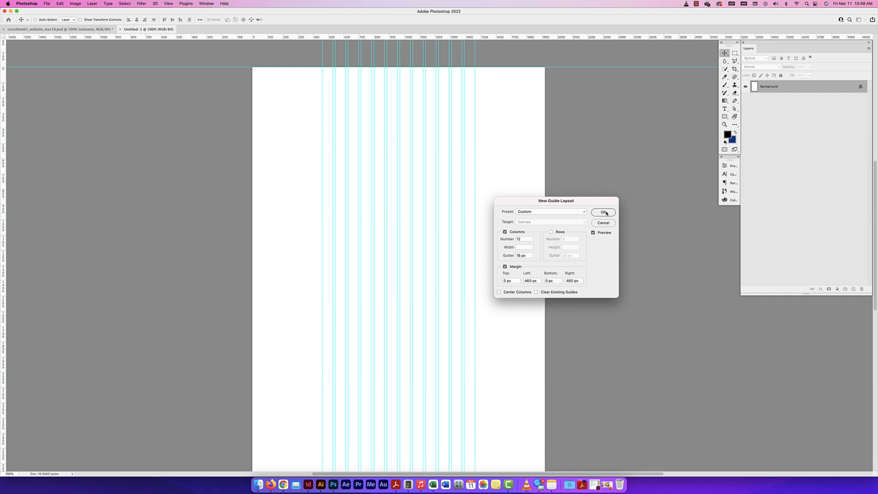
Compare the canvas with the guide preview off and on, and apply the guide layout
left_click(594, 232)
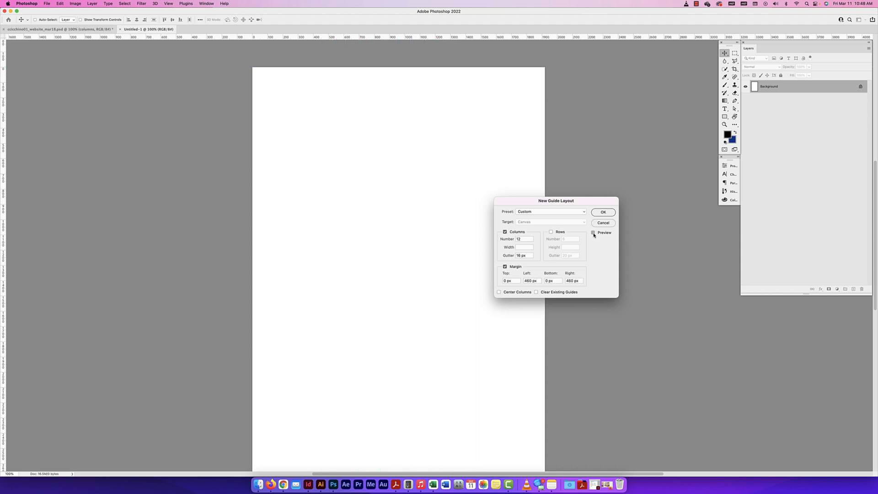
left_click(594, 232)
left_click(603, 211)
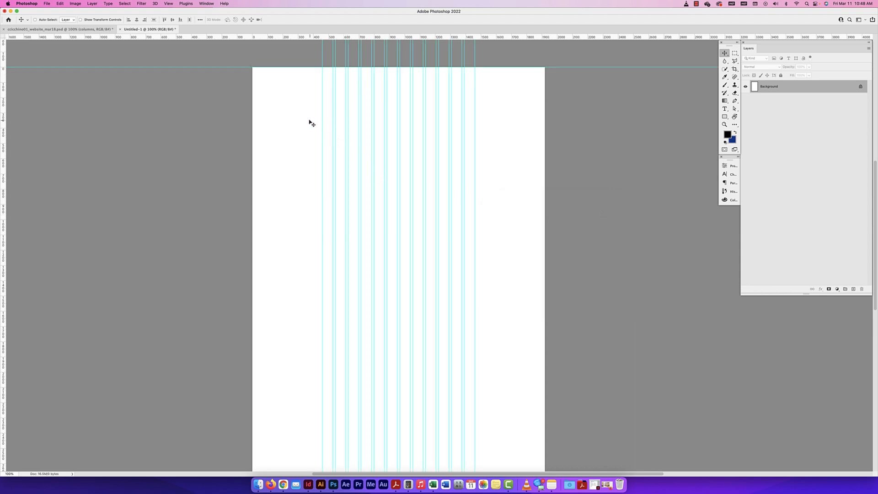
Move one of the first column's gutter guides to the right, and undo the move
left_click(168, 3)
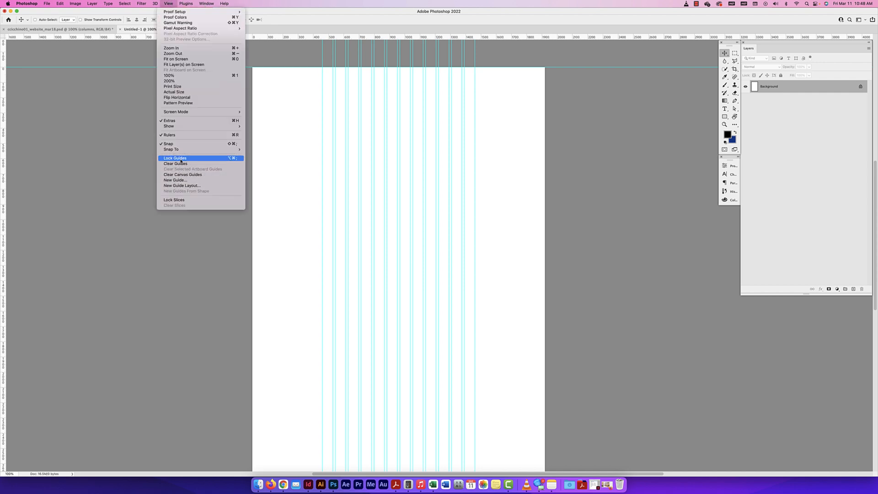
left_click(334, 162)
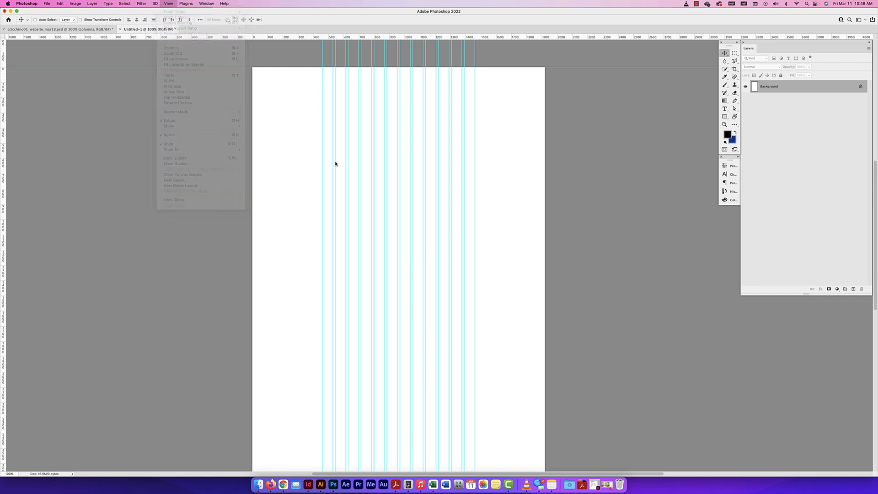
left_click_drag(335, 161, 350, 161)
key("super+z")
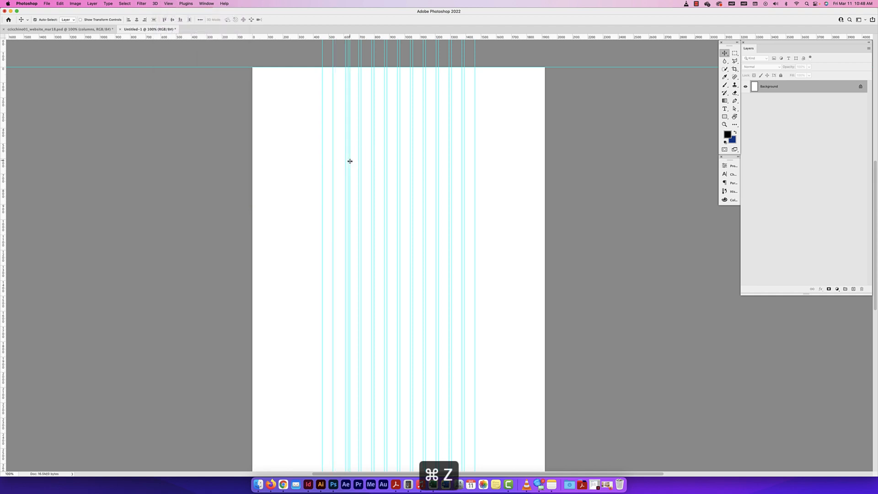
scroll(349, 163, "left", 1)
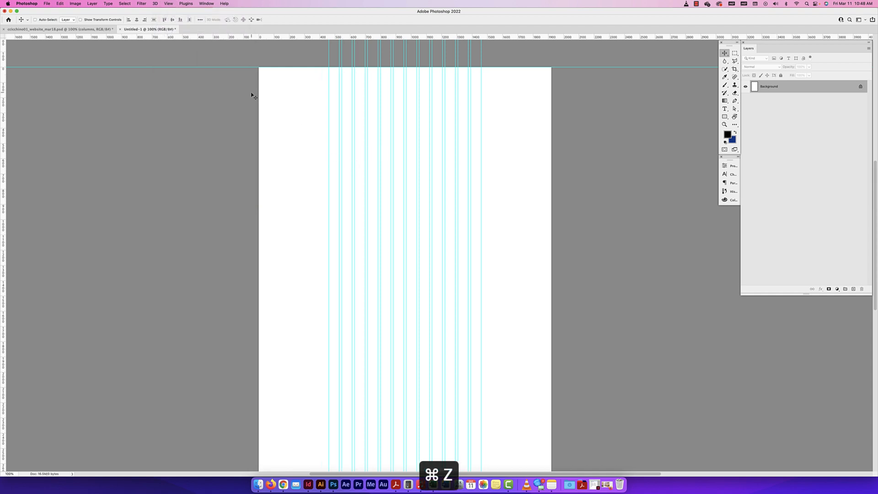
Lock the guides, test the lock by trying to move one, and decline converting the Background layer
left_click(168, 3)
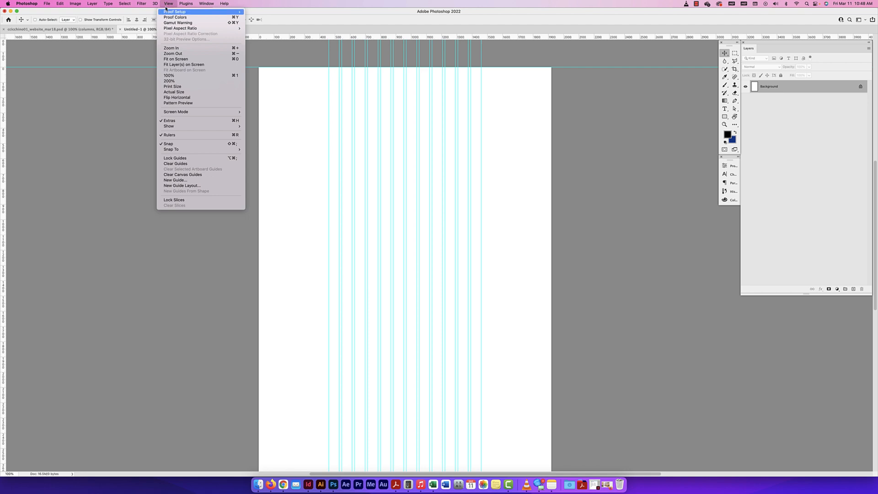
left_click(182, 159)
left_click(338, 210)
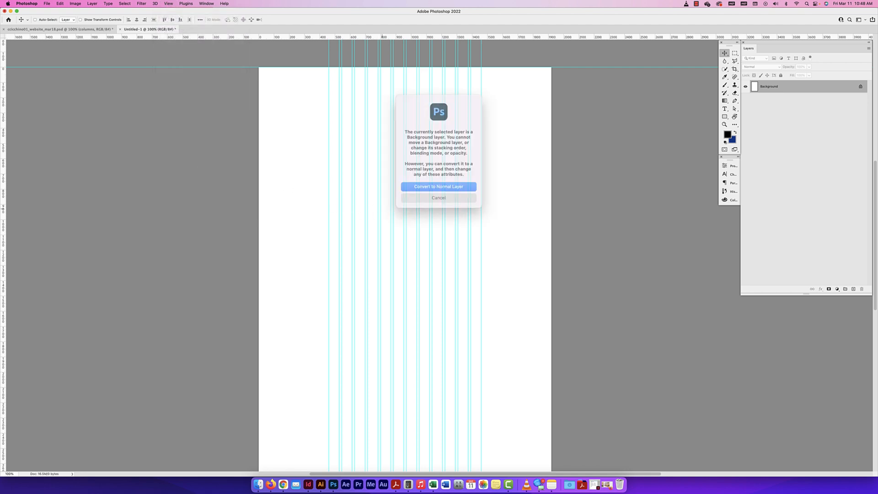
left_click(439, 193)
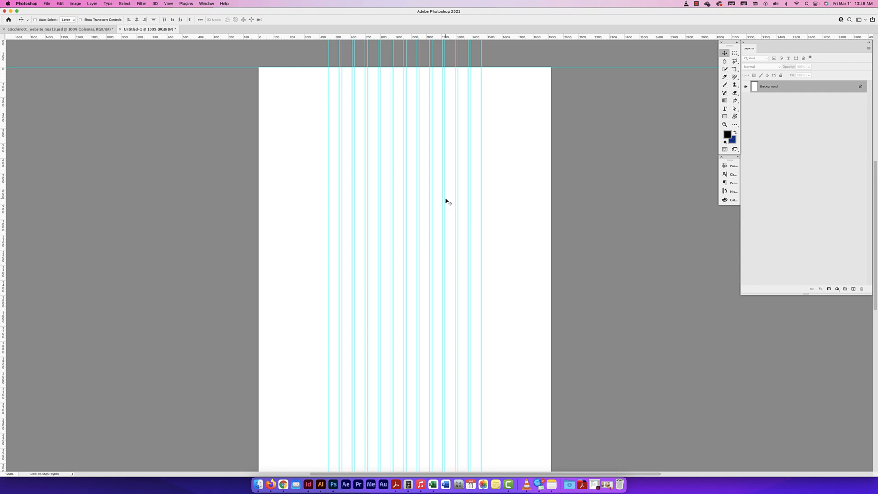
Switch to Firefox and examine the Amazon.ca home page's content width and side margins
key("F11")
left_click(271, 484)
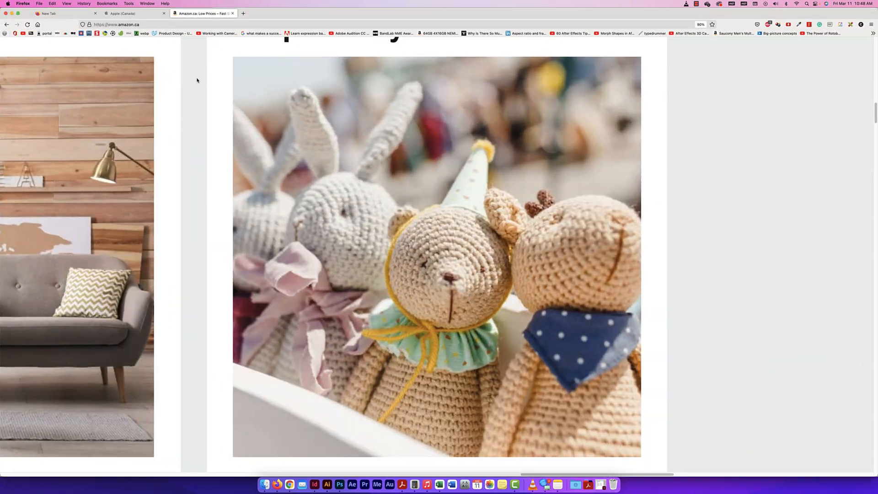
scroll(684, 120, "down", 10)
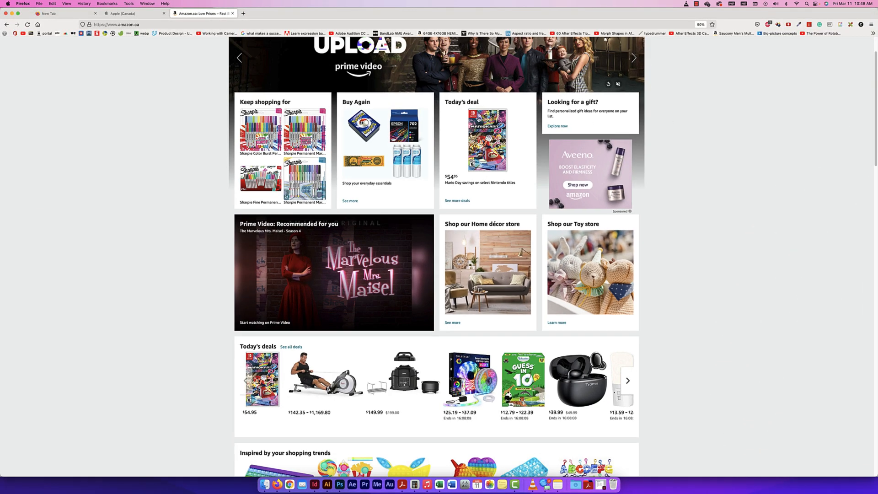
scroll(371, 102, "up", 2)
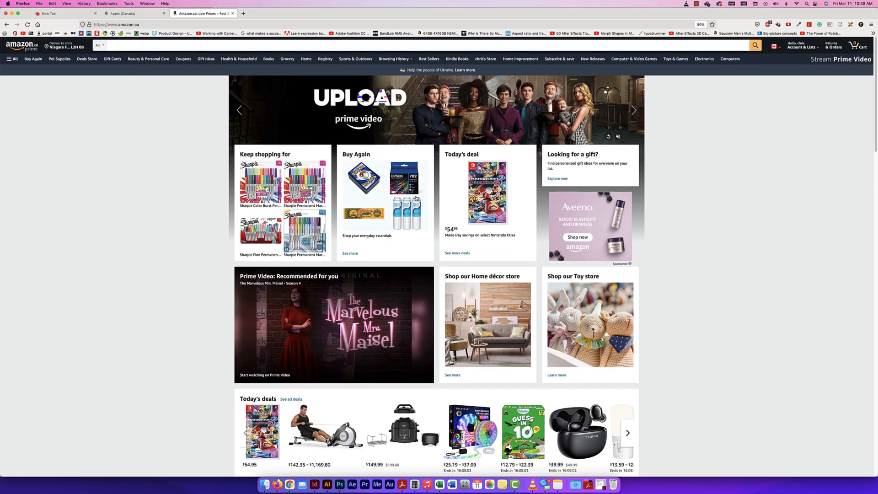
Examine the content width and column arrangement of the Apple (Canada) home page
left_click(128, 13)
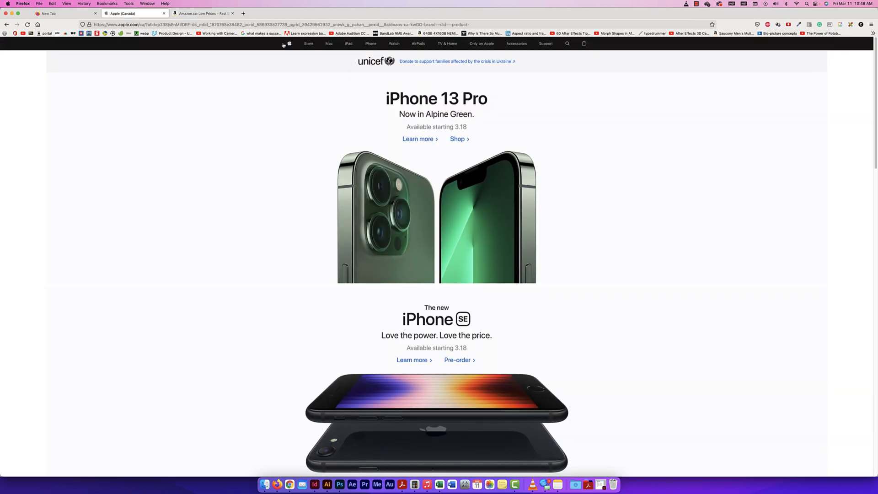
scroll(285, 228, "down", 1)
scroll(284, 229, "up", 1)
scroll(525, 222, "down", 3)
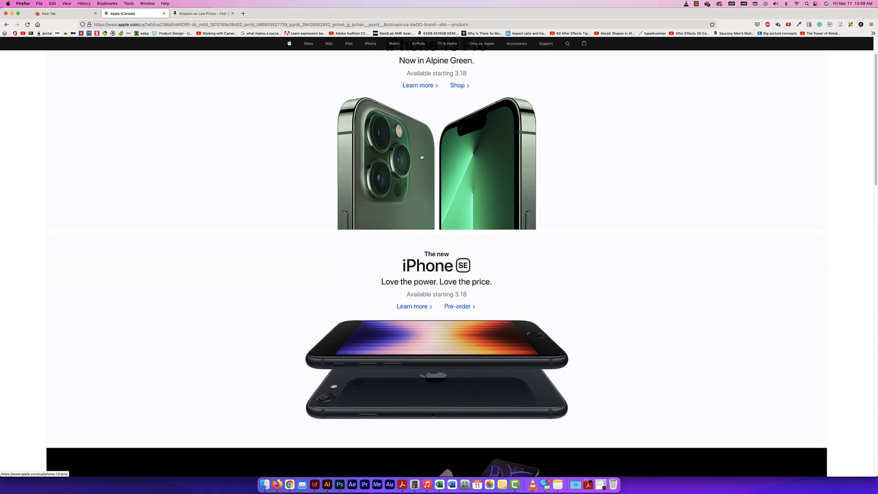
scroll(427, 194, "down", 6)
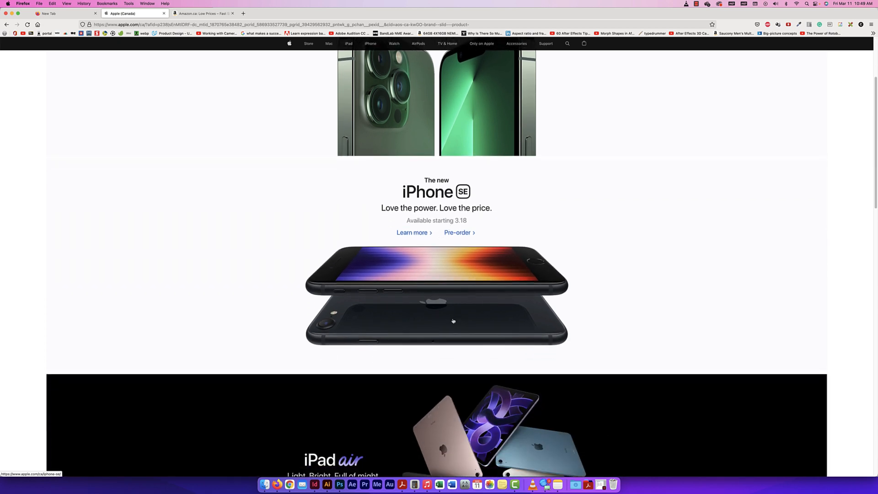
scroll(425, 274, "down", 15)
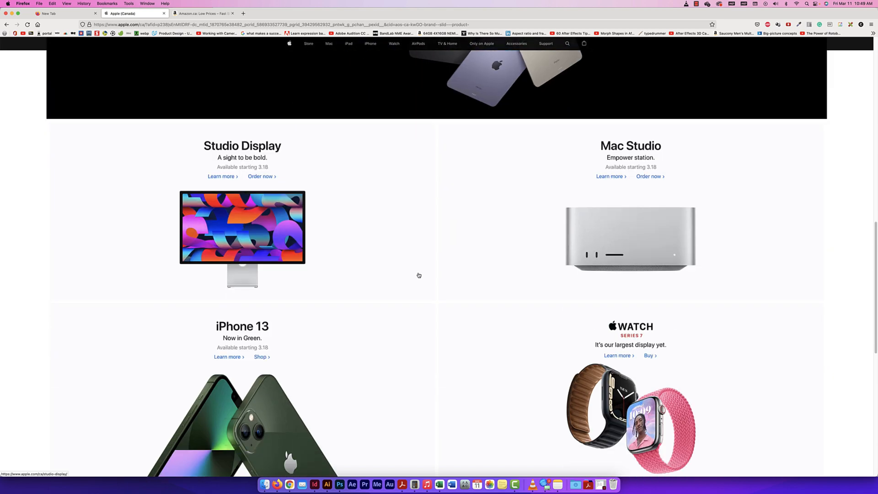
scroll(490, 249, "up", 18)
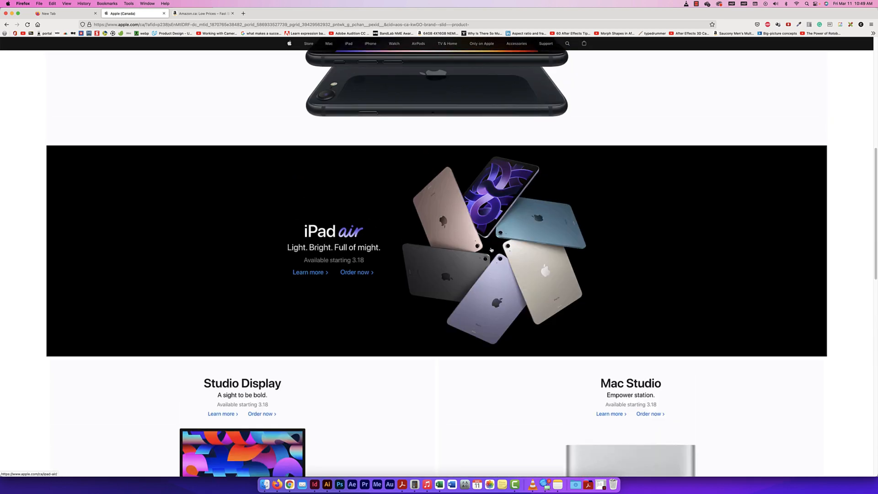
scroll(491, 249, "up", 6)
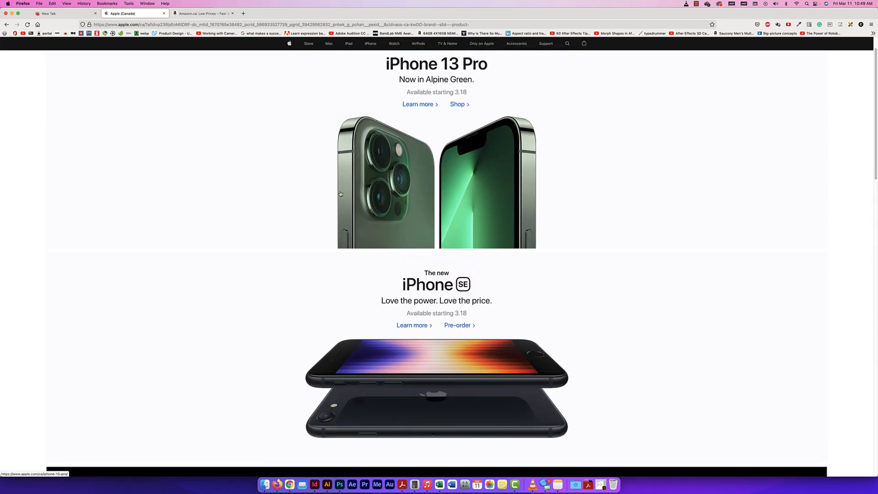
Search the web for "theme forest" in a new browser tab and open the ThemeForest website
key("super+t")
left_click(120, 27)
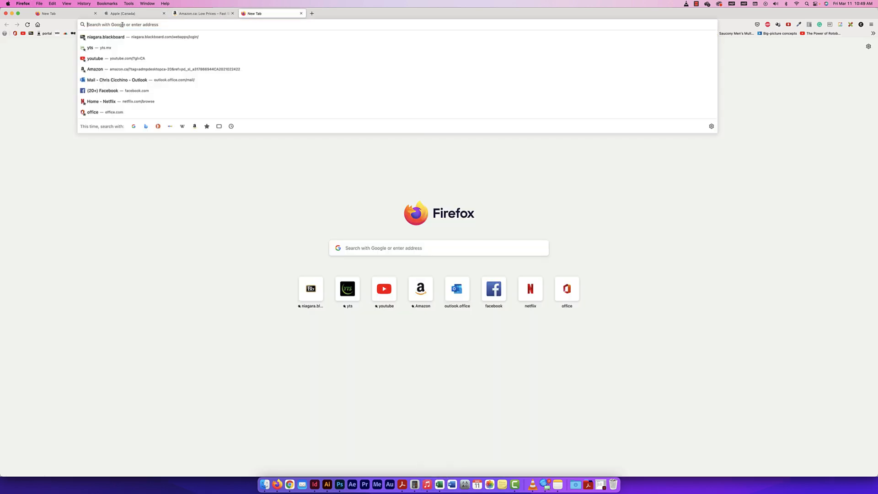
type("theme forest")
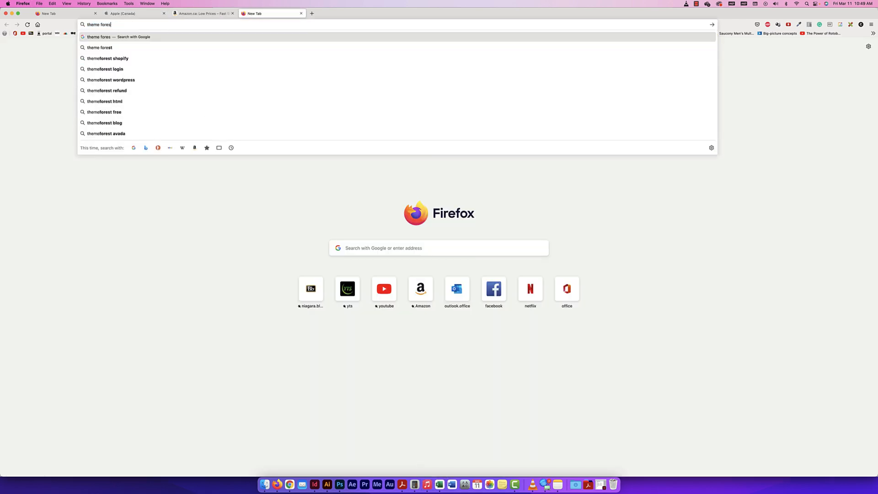
key("Return")
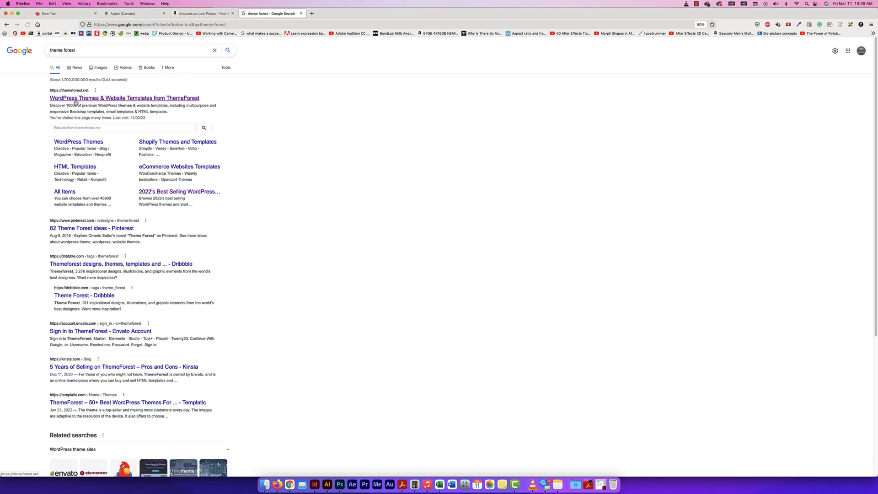
left_click(76, 99)
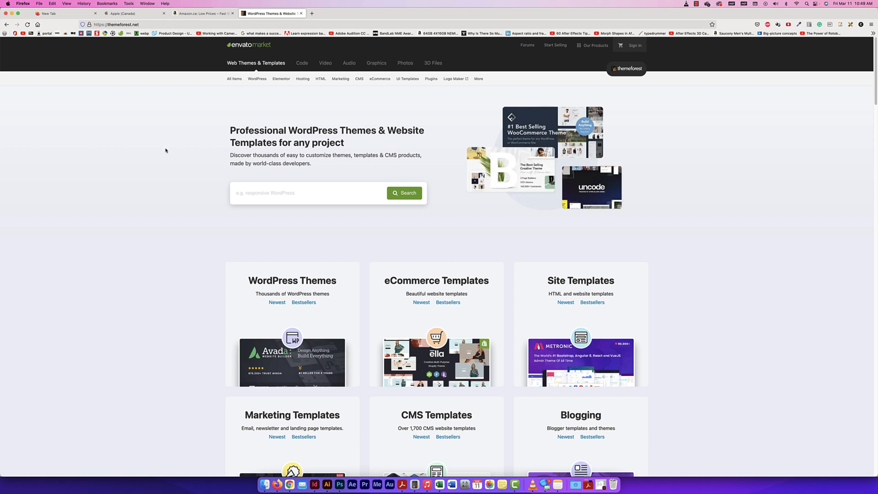
Look over the ThemeForest home page's layout and open its popular WordPress items
scroll(172, 172, "down", 2)
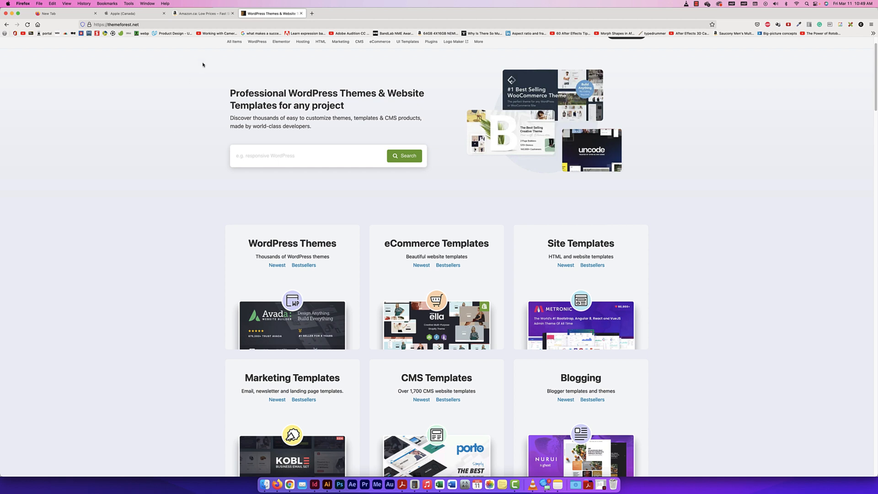
scroll(214, 116, "down", 3)
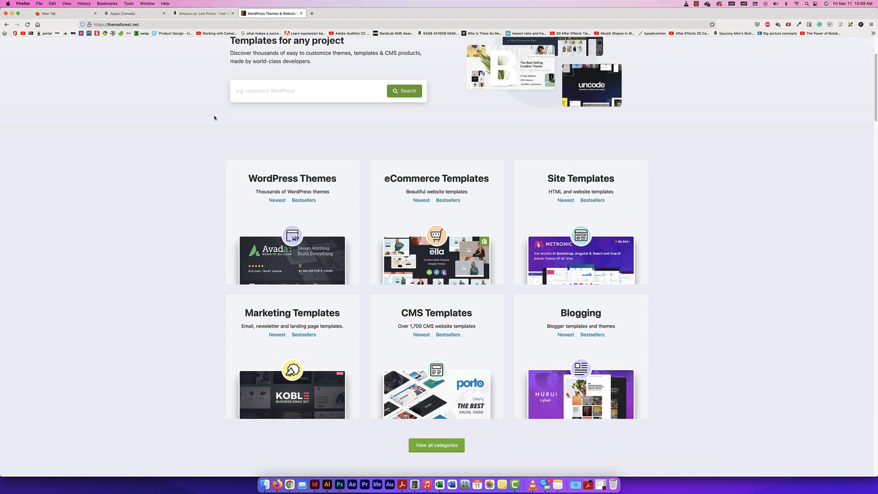
scroll(215, 118, "up", 5)
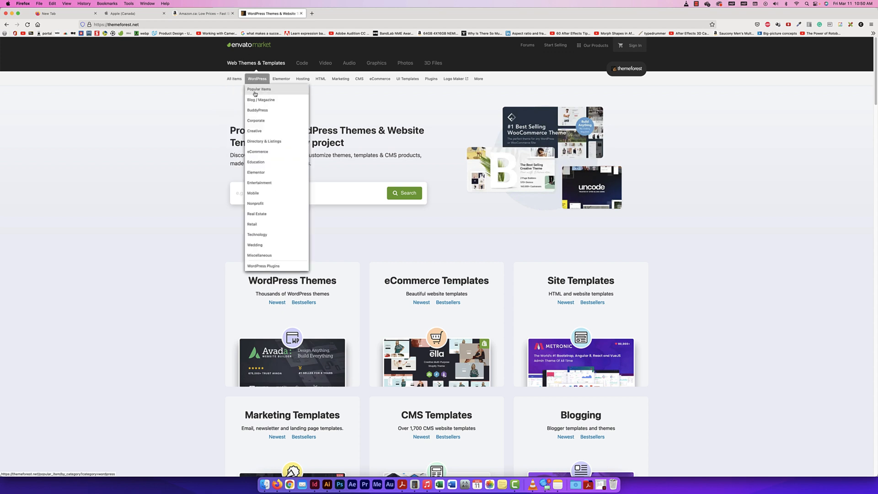
left_click(255, 94)
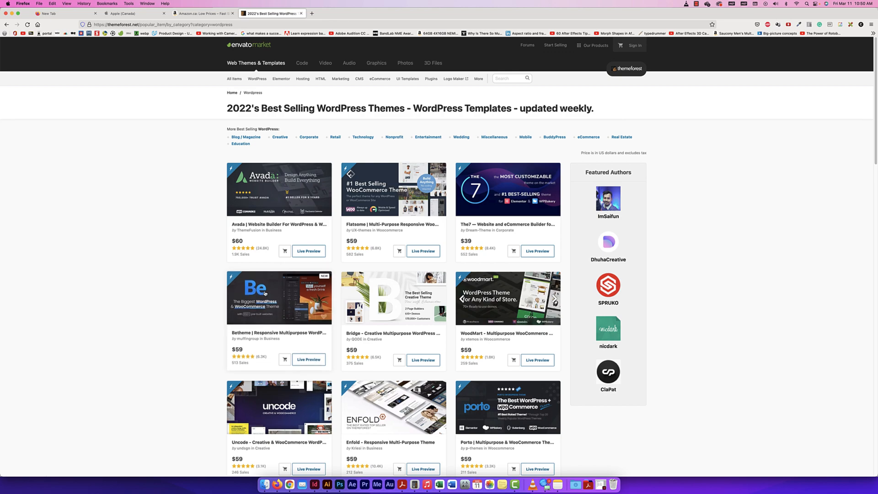
Browse the best-selling WordPress themes on ThemeForest and open the Betheme item page
scroll(447, 287, "down", 5)
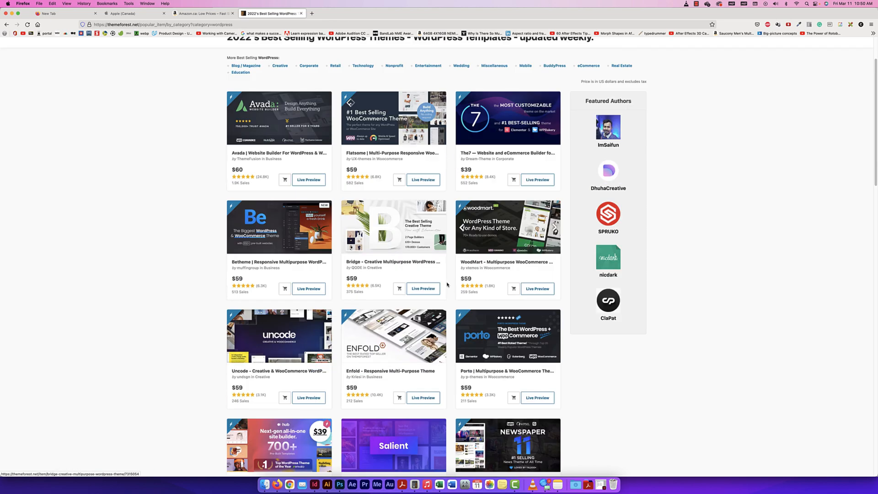
scroll(447, 288, "up", 3)
scroll(447, 287, "up", 3)
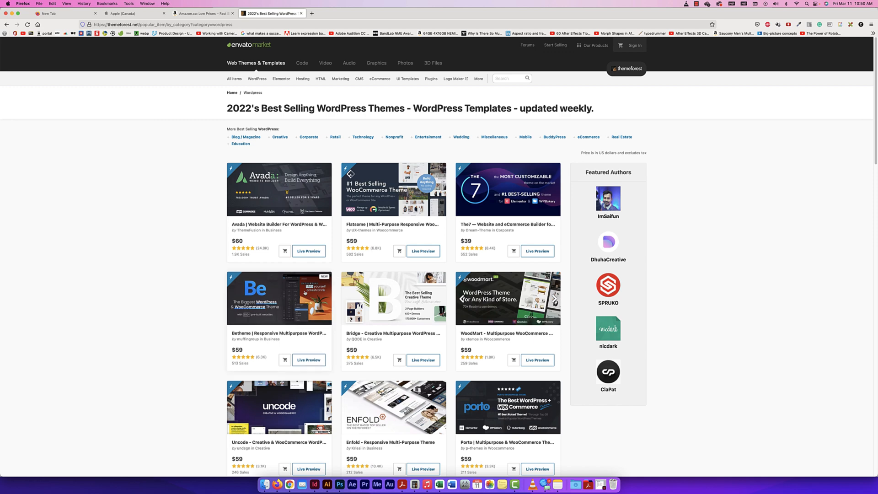
left_click(276, 290)
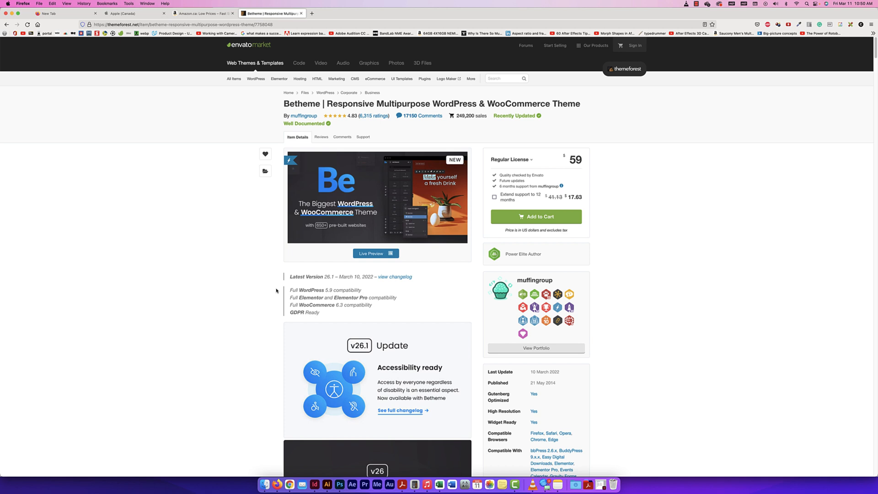
Look over the Betheme item details, open its live preview and dismiss the BeBuilder promotion
scroll(398, 224, "down", 4)
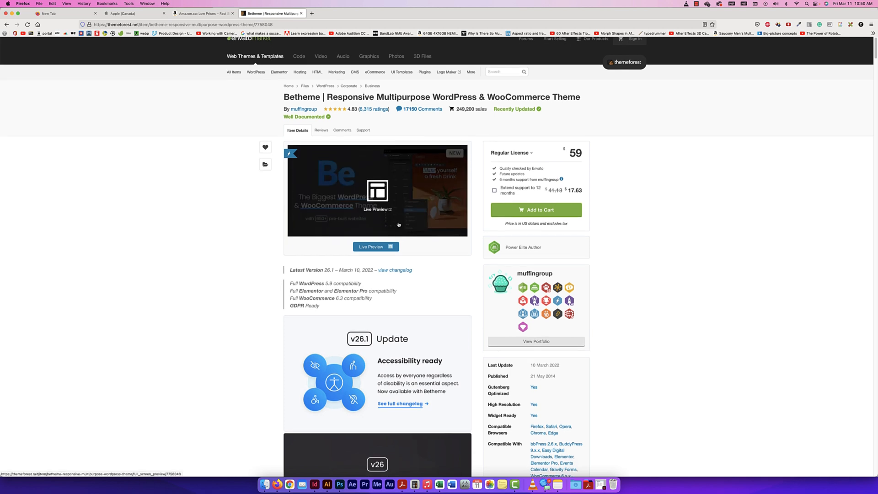
scroll(399, 224, "down", 12)
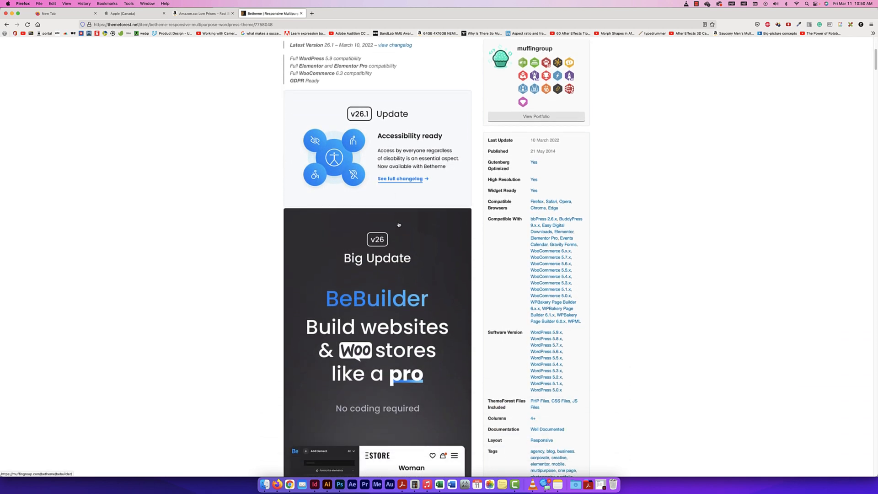
scroll(399, 224, "up", 15)
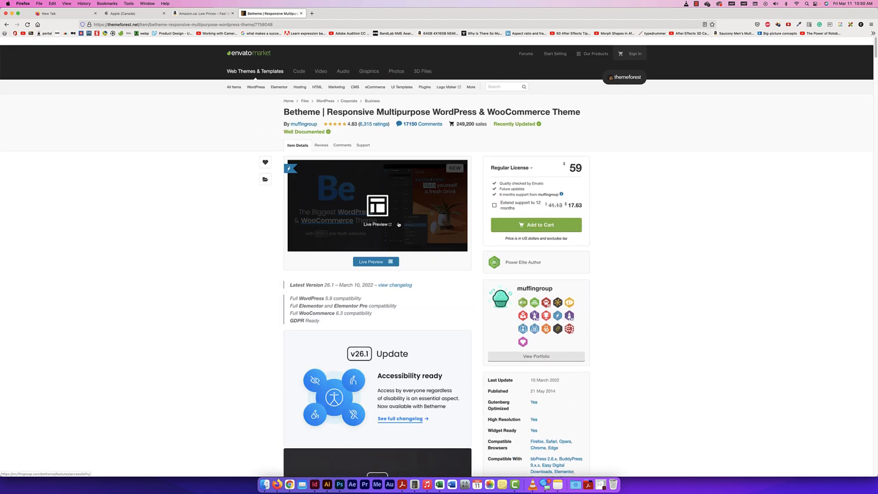
left_click(381, 257)
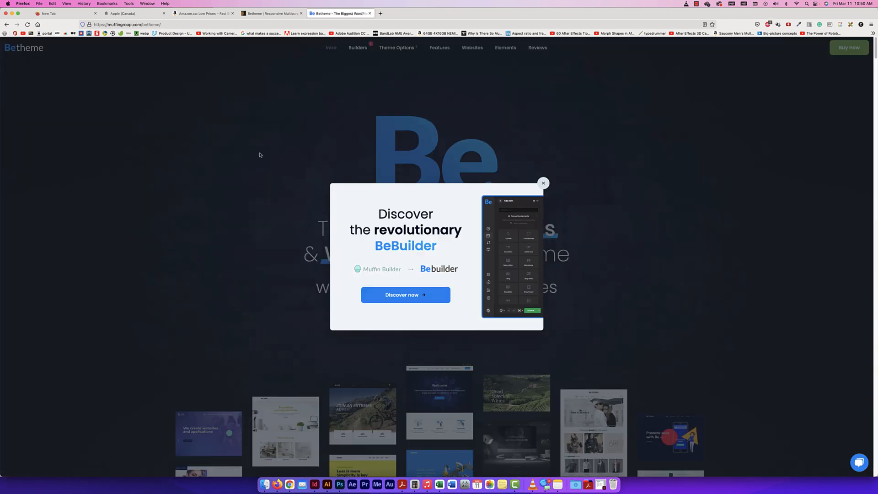
left_click(543, 183)
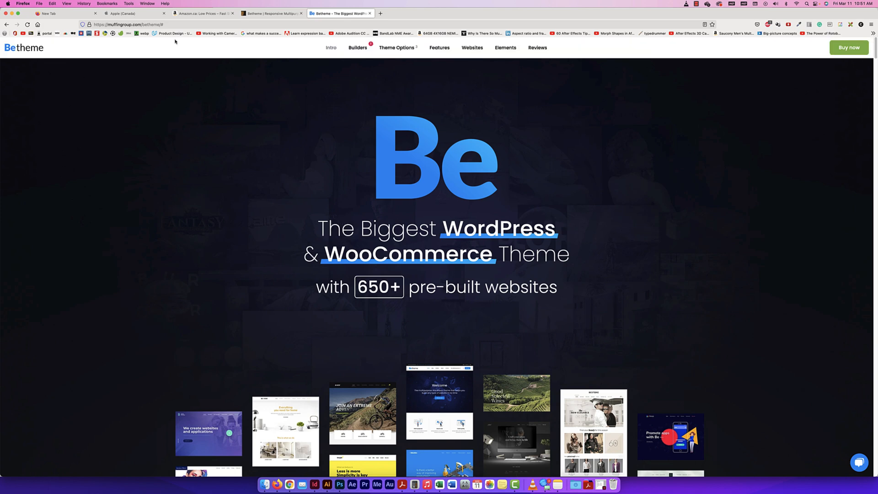
Narrow the browser window to about phone width and widen it again to check the Betheme page's responsive layout
left_click_drag(876, 179, 455, 148)
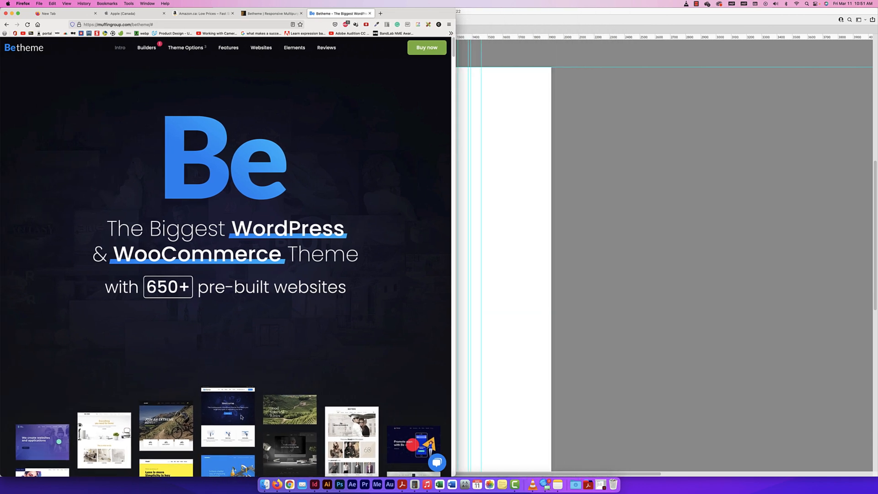
left_click_drag(455, 333, 225, 326)
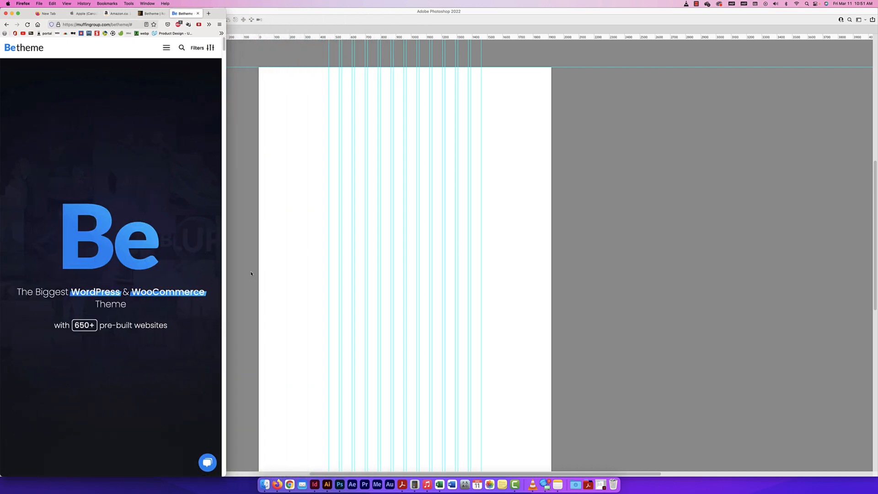
left_click_drag(225, 275, 793, 340)
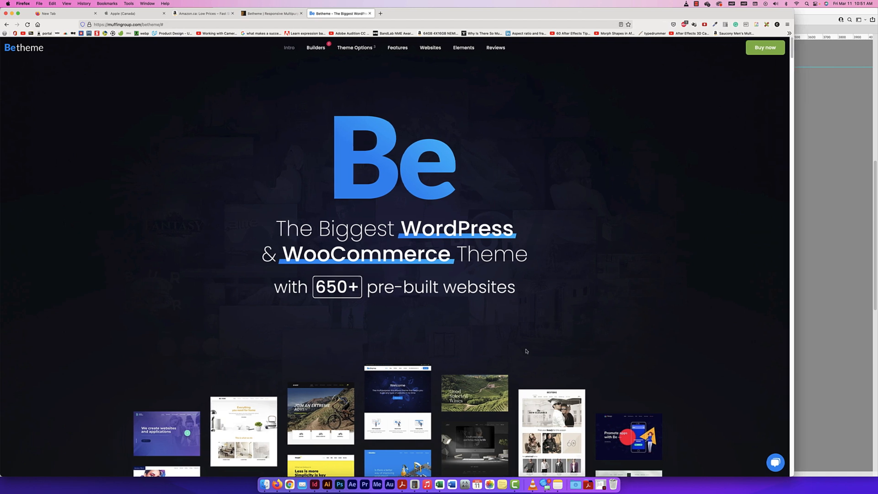
Examine the Betheme page's content width and columns from the introduction text and icons through the video tutorials to the recommendation logos
scroll(526, 351, "down", 5)
scroll(525, 351, "down", 1)
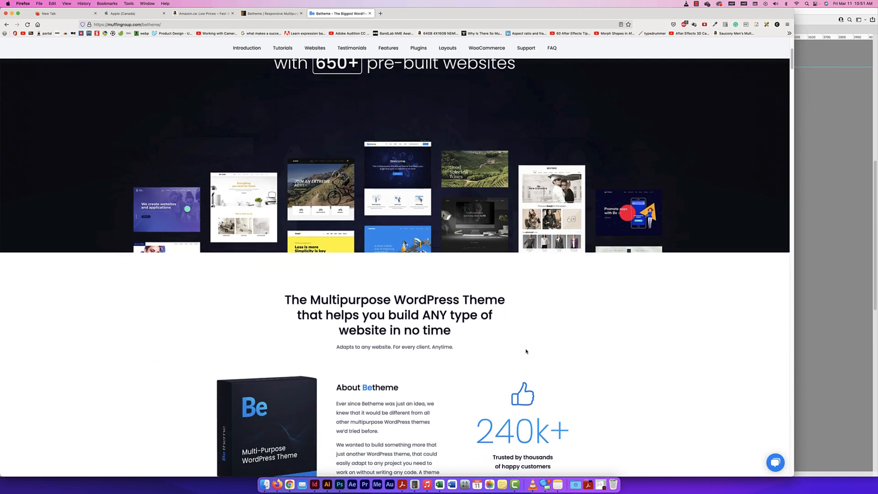
scroll(525, 351, "down", 4)
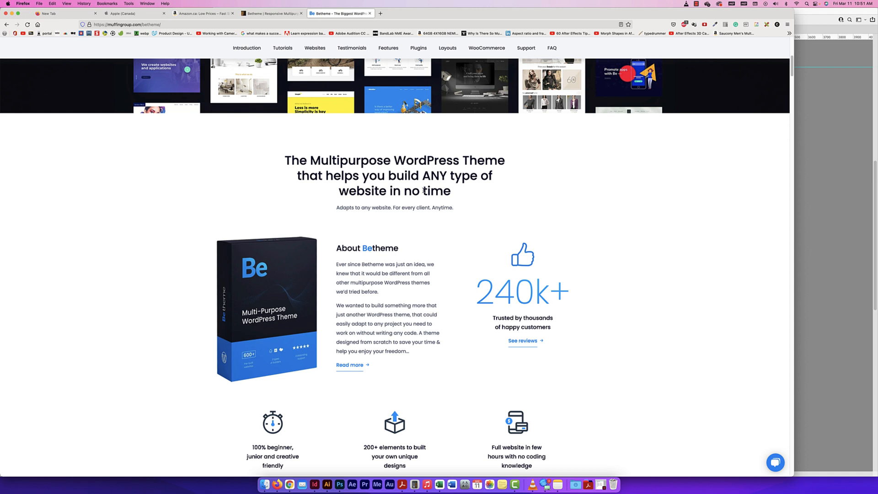
scroll(421, 218, "down", 2)
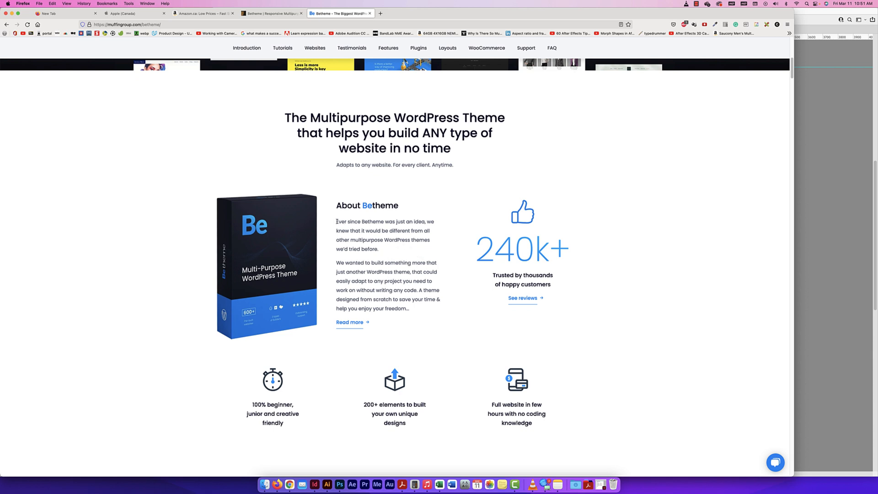
left_click_drag(337, 221, 439, 299)
left_click(409, 282)
scroll(408, 282, "down", 3)
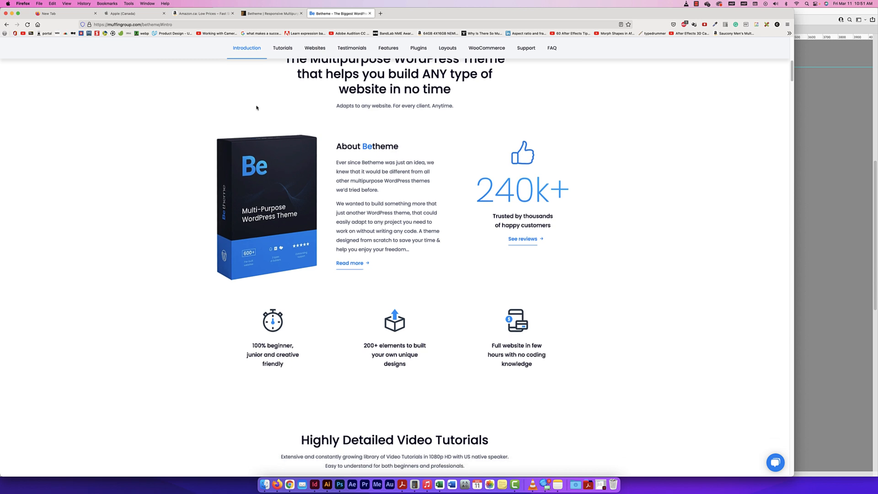
scroll(319, 312, "down", 2)
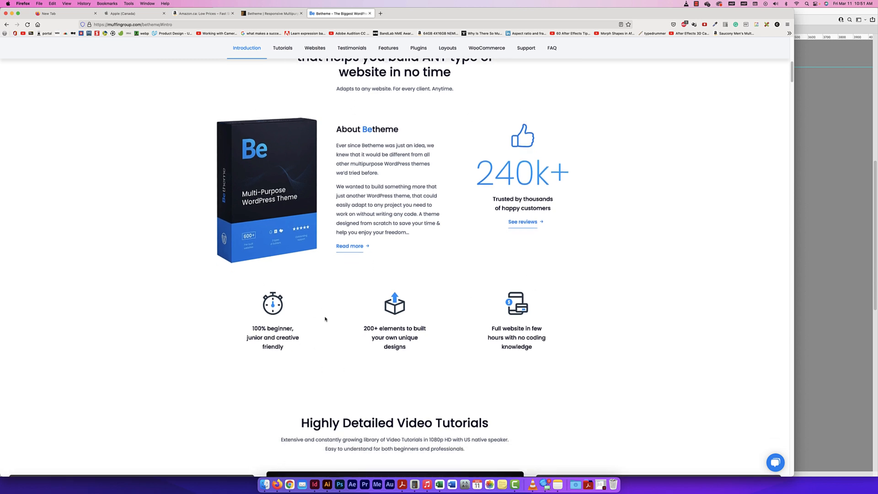
scroll(549, 323, "down", 5)
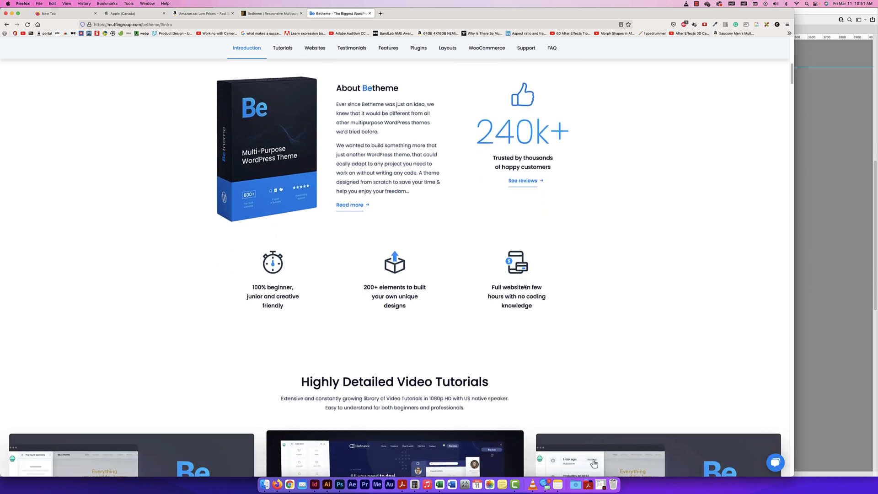
scroll(524, 287, "down", 12)
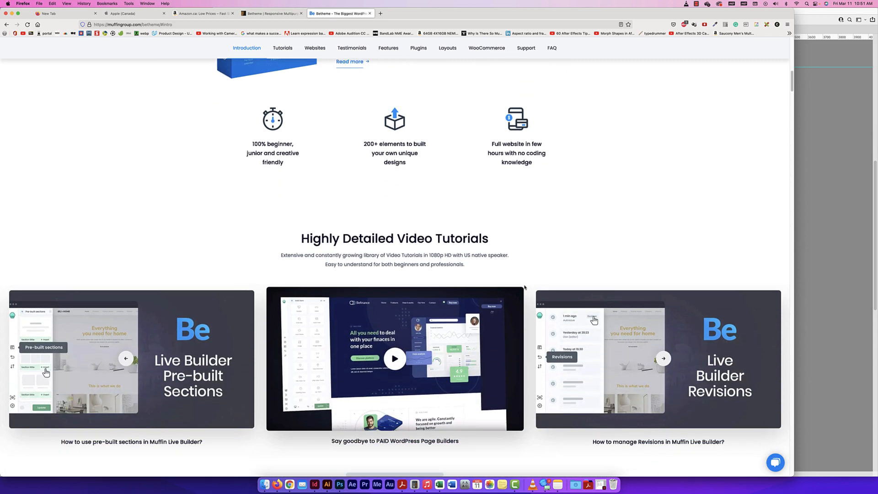
scroll(524, 287, "down", 10)
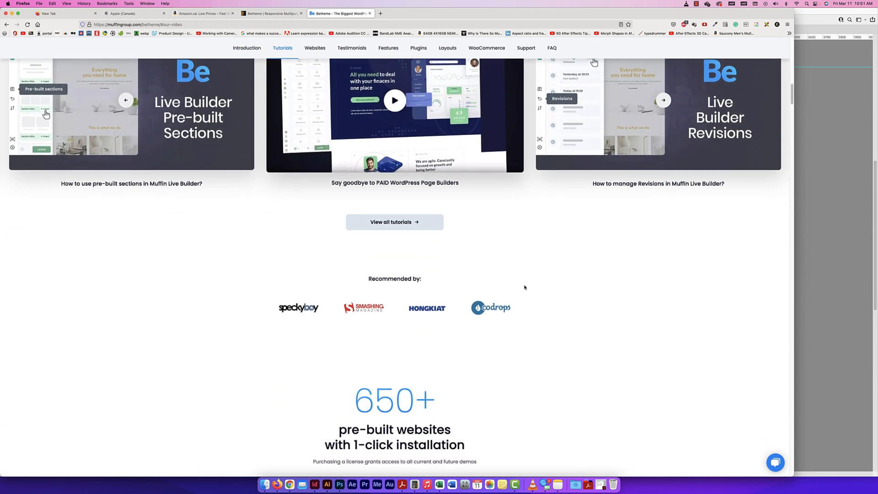
Browse Betheme's gallery of pre-built websites and open the Cottage 3 demo
scroll(524, 287, "down", 9)
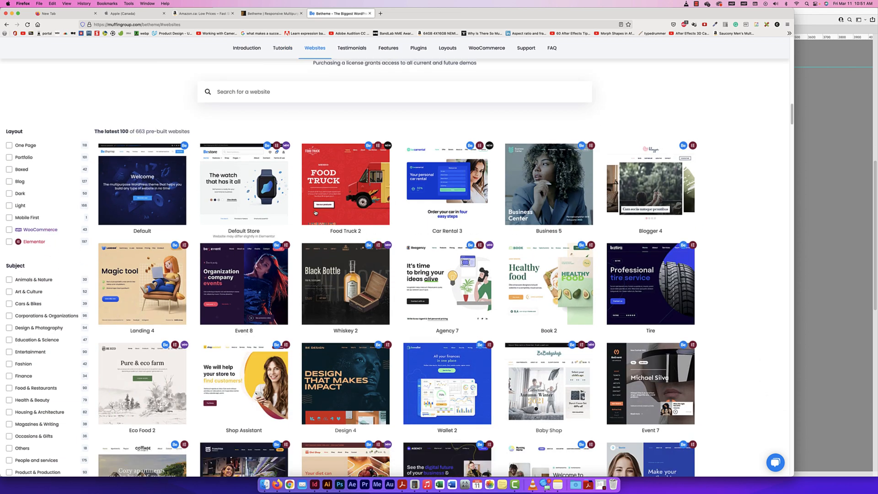
scroll(361, 226, "down", 4)
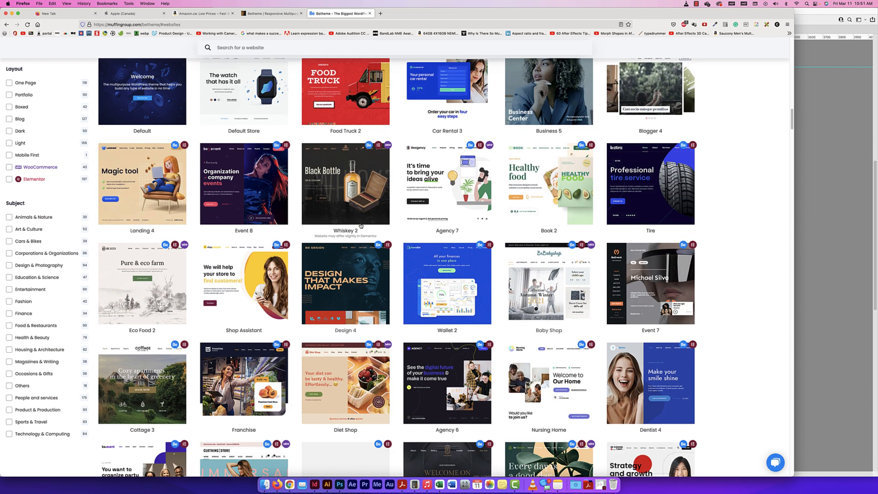
scroll(441, 174, "up", 1)
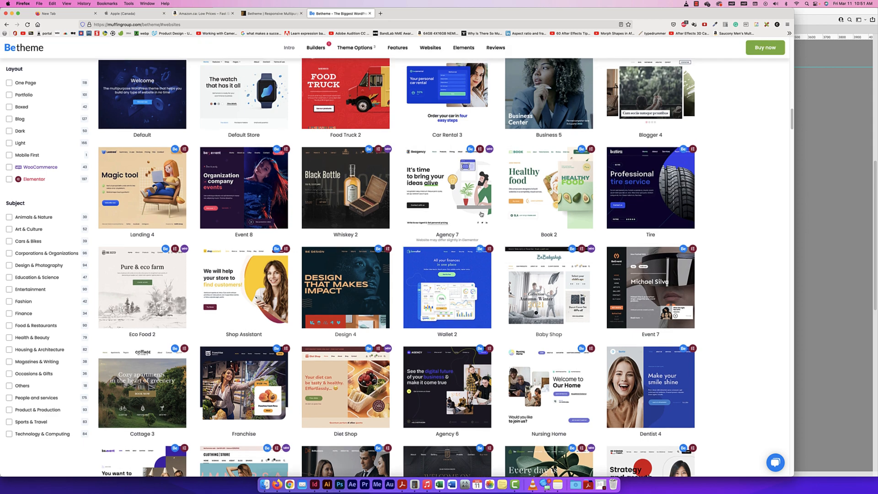
scroll(383, 219, "up", 3)
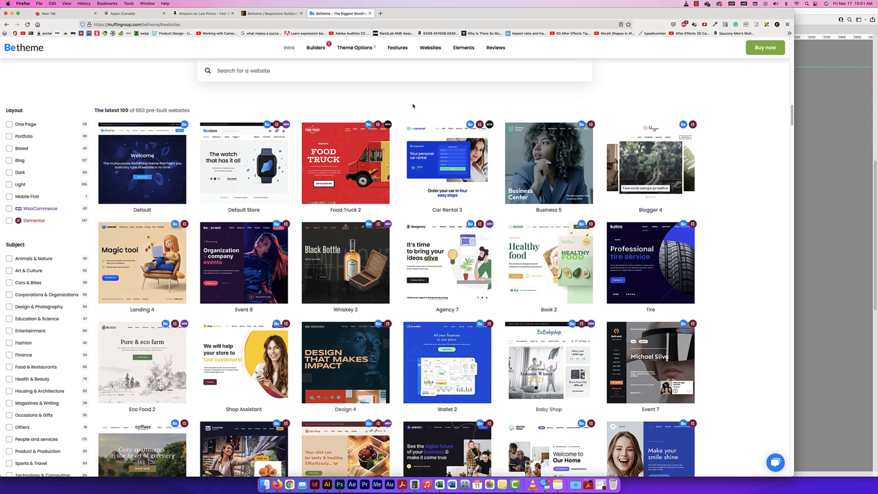
scroll(432, 133, "down", 2)
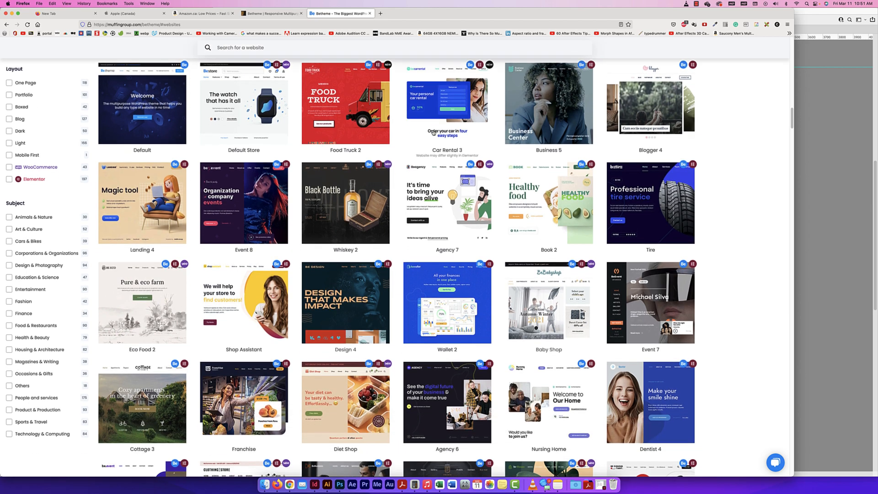
scroll(432, 133, "down", 6)
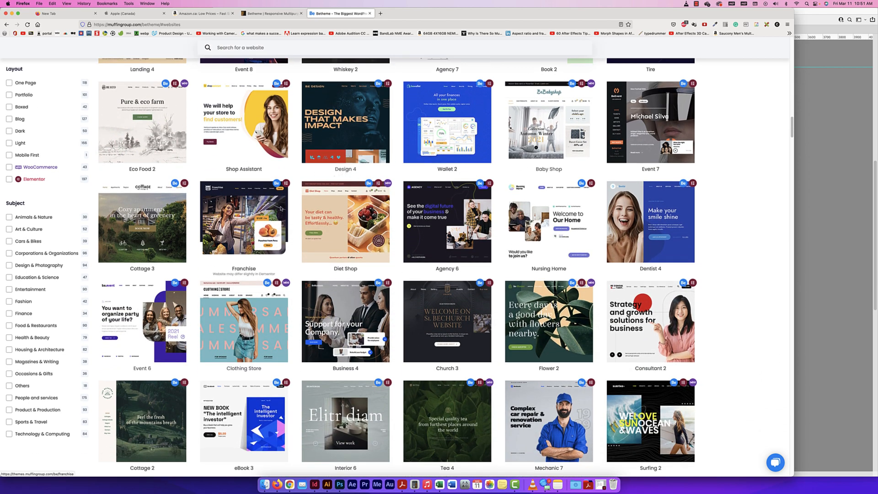
scroll(236, 222, "up", 2)
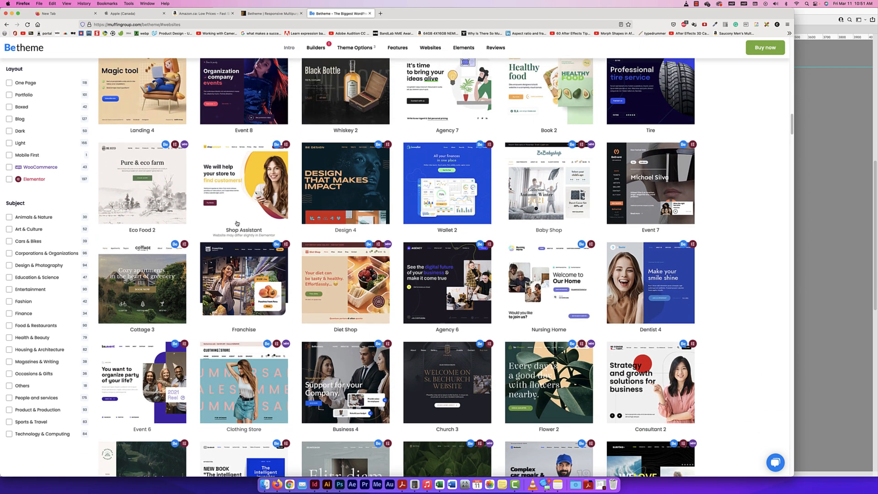
left_click(164, 291)
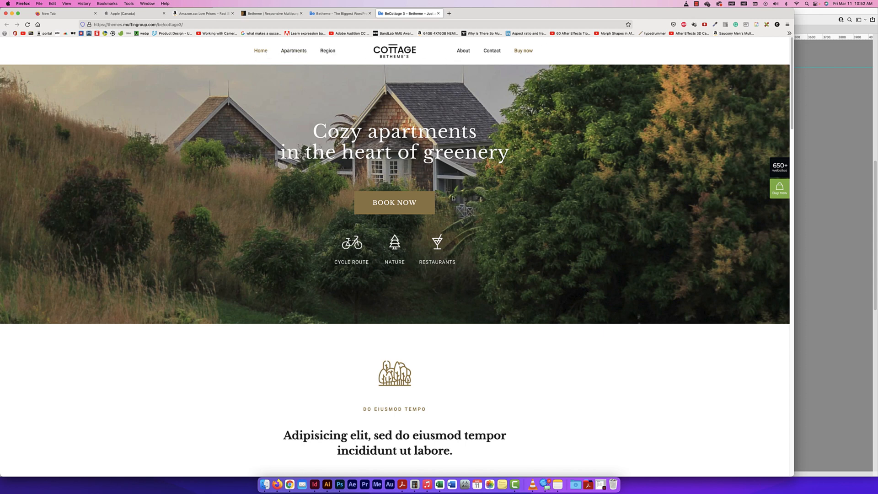
Examine the Cottage 3 demo's layout from the hero banner through the centred introduction to the apartments section
scroll(526, 92, "down", 2)
scroll(567, 128, "up", 2)
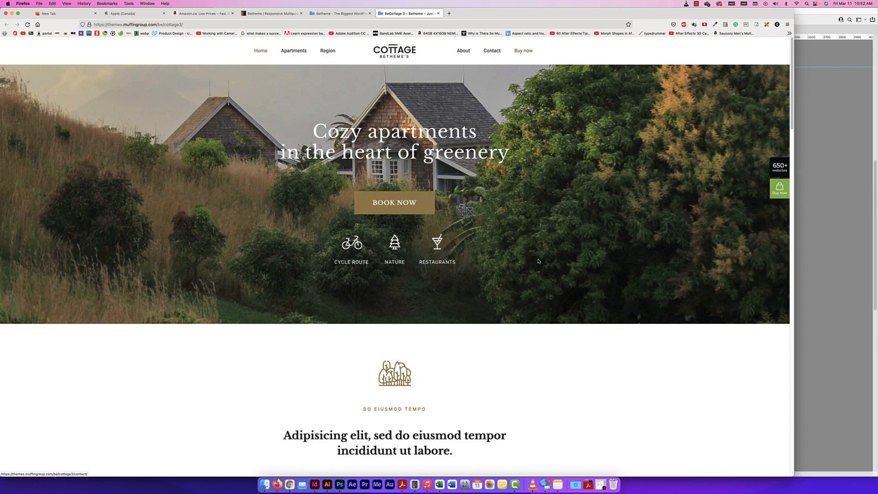
scroll(512, 294, "down", 2)
scroll(511, 294, "down", 3)
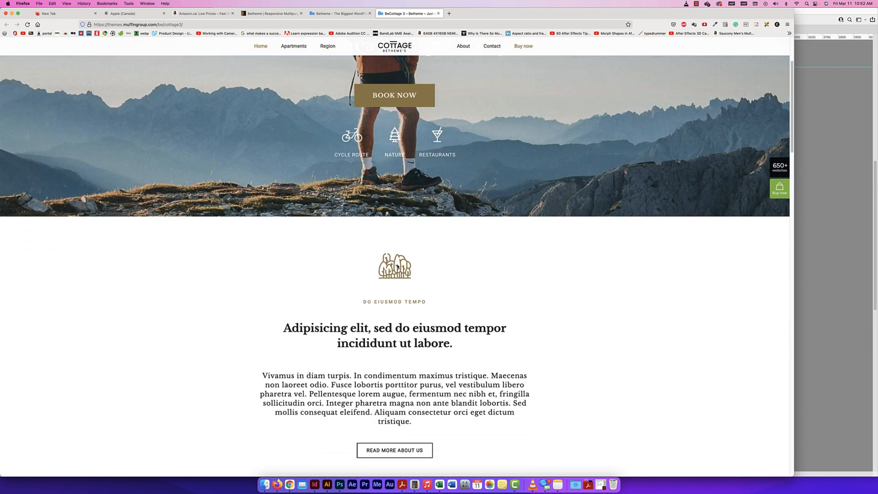
scroll(397, 266, "down", 2)
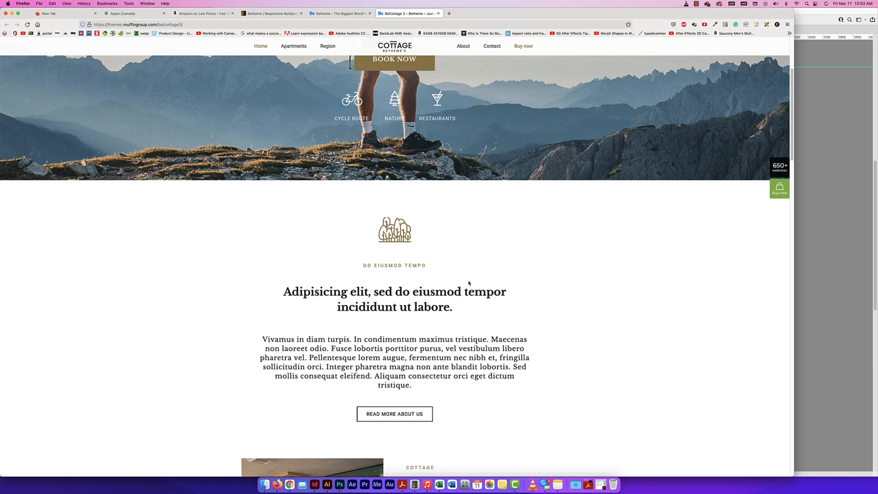
scroll(468, 282, "down", 2)
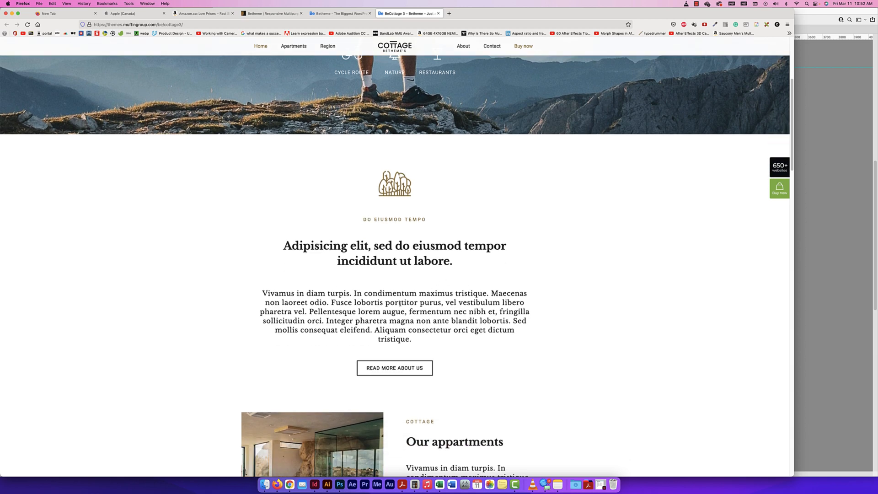
scroll(402, 302, "down", 8)
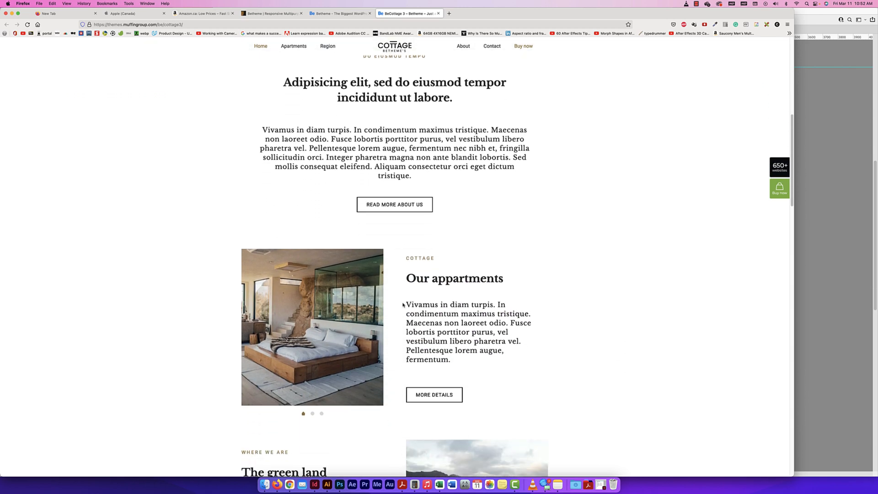
scroll(404, 304, "up", 1)
scroll(408, 298, "down", 2)
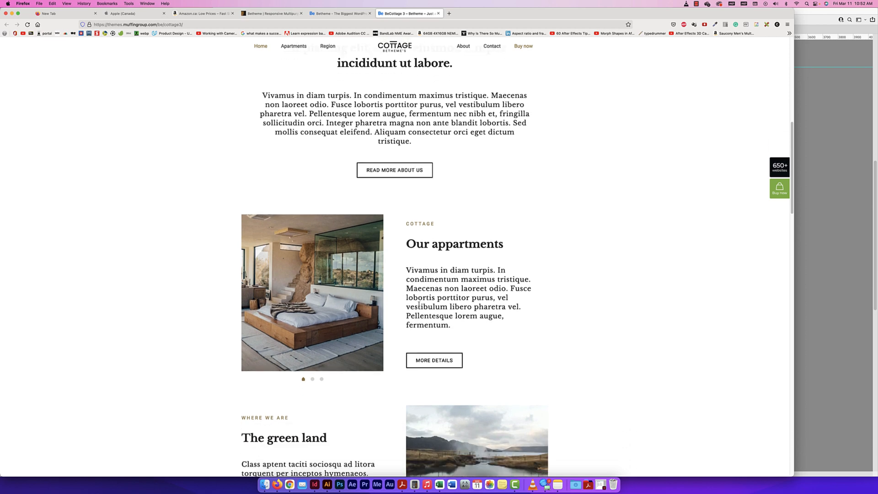
Examine the Cottage 3 demo's alternating image and text columns, forest banner, three activity cards, icon row, testimonial and footer
scroll(338, 301, "down", 12)
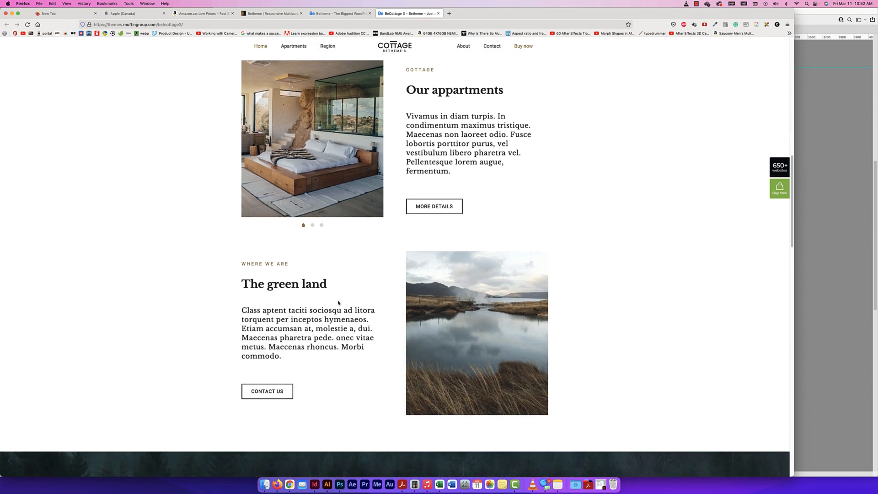
scroll(337, 302, "down", 13)
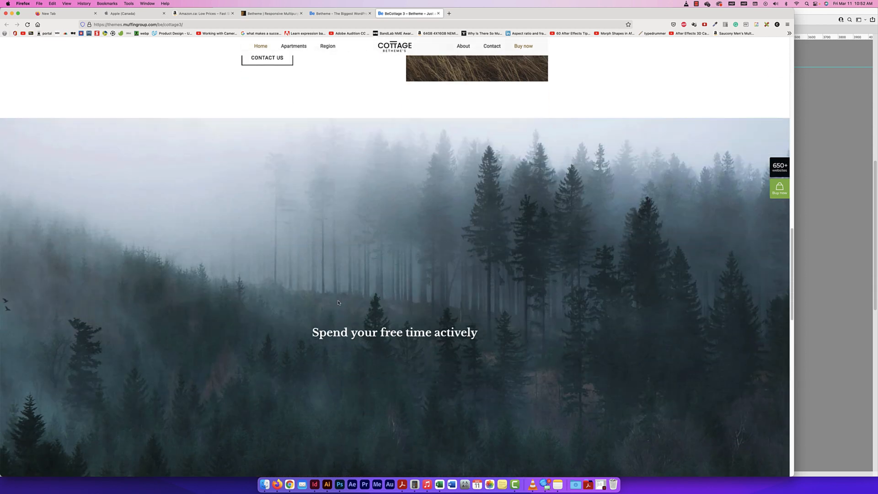
scroll(338, 302, "down", 5)
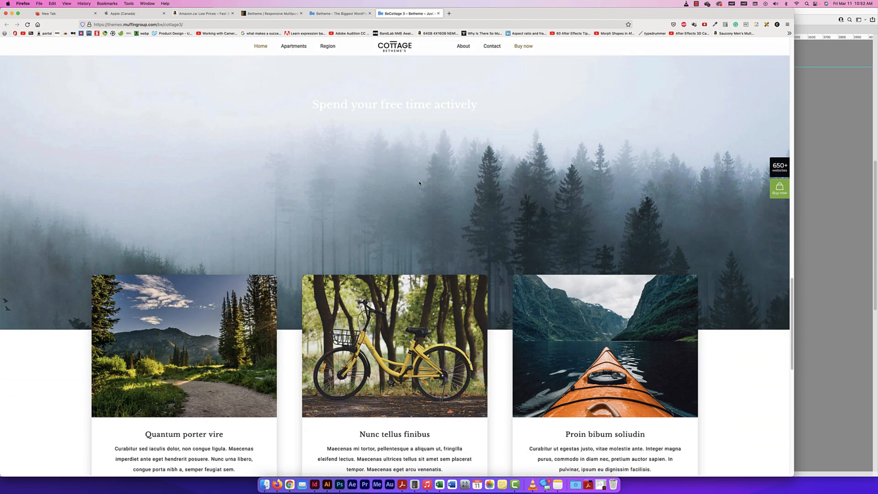
scroll(425, 258, "down", 9)
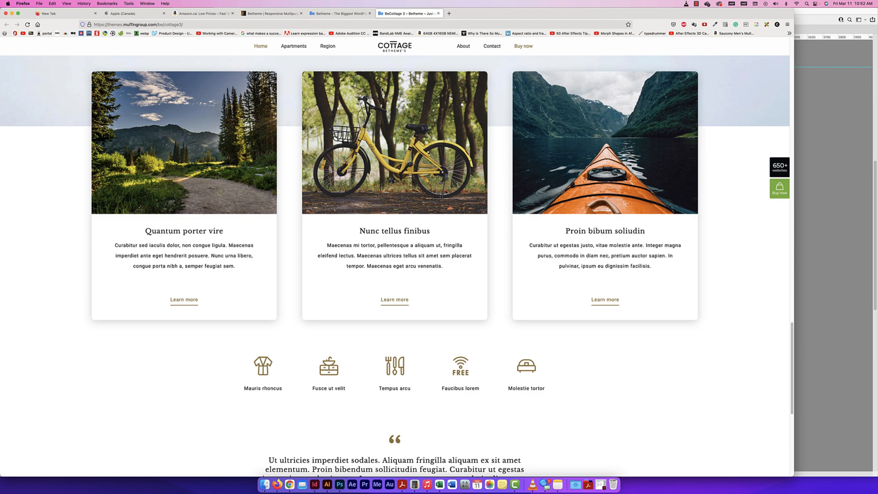
scroll(565, 359, "down", 12)
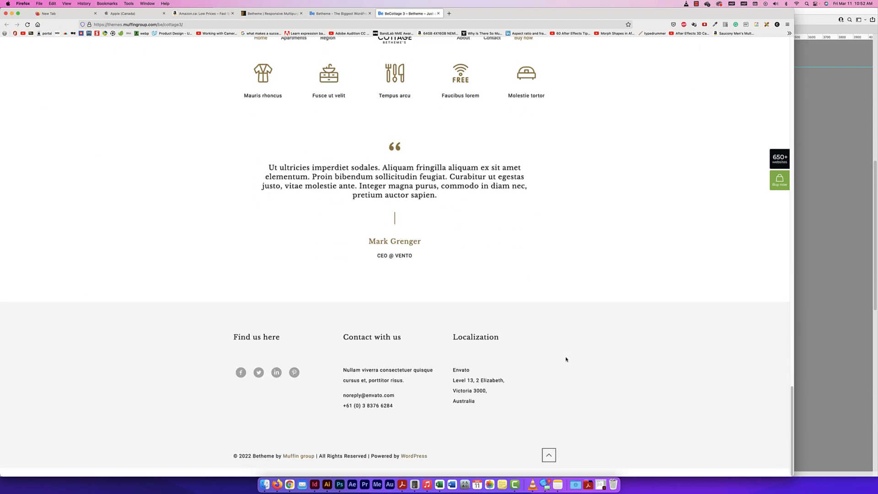
scroll(565, 359, "up", 18)
scroll(565, 359, "up", 15)
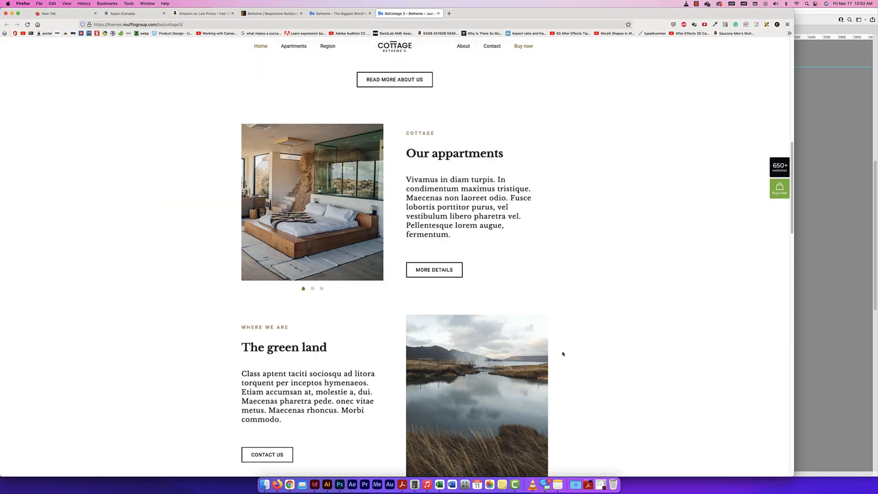
Return to Betheme's gallery of pre-built websites and open the Book 2 demo
left_click(329, 14)
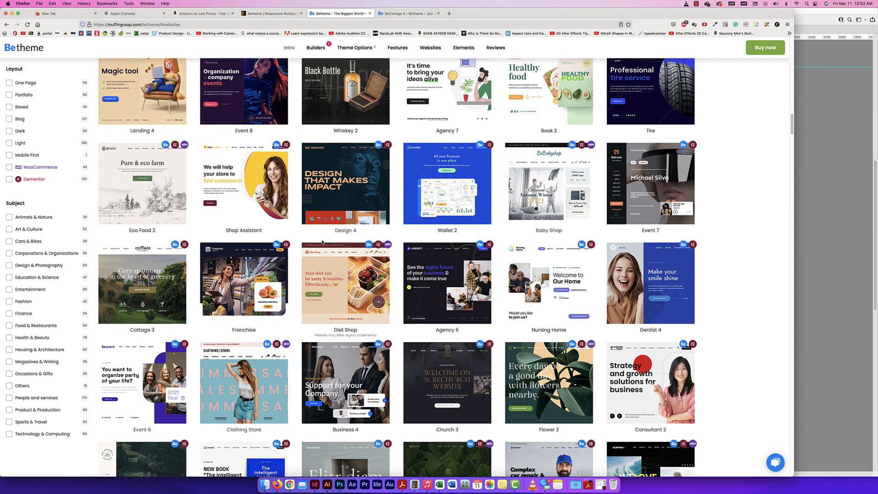
scroll(484, 223, "up", 3)
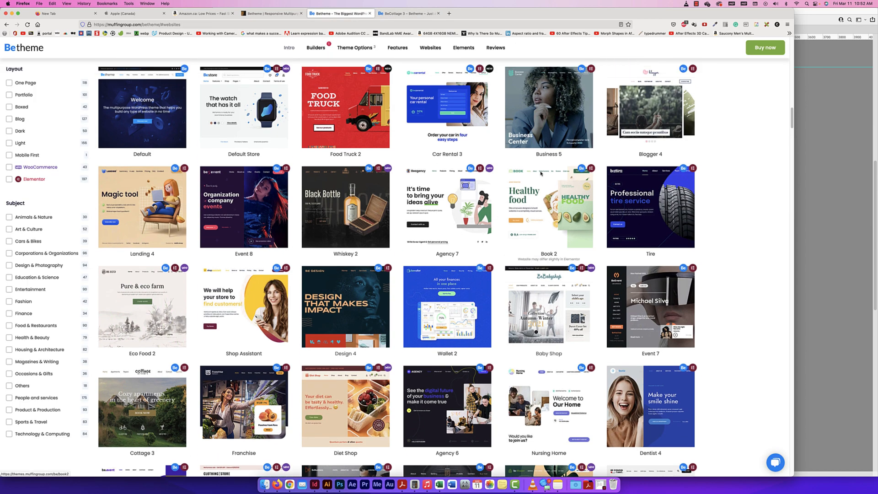
left_click(549, 198)
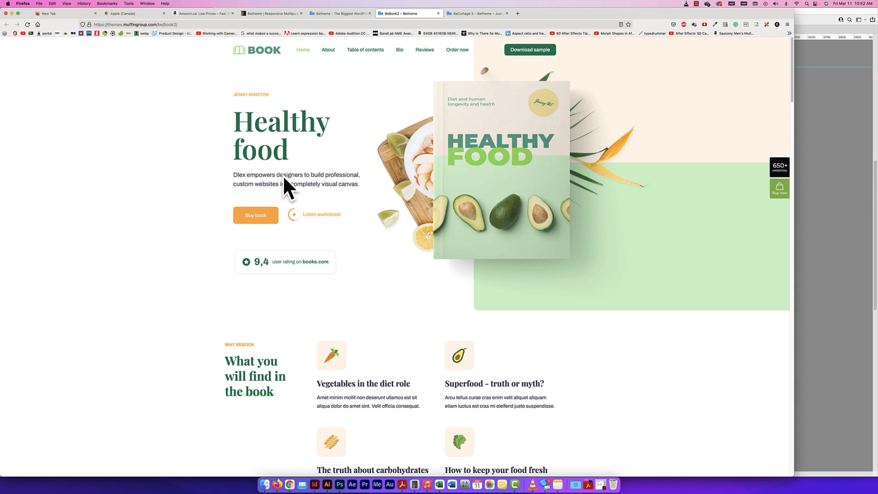
Examine the Book 2 demo's layout from the topic icons and metrics columns through the book excerpt and its table of contents
scroll(420, 264, "down", 5)
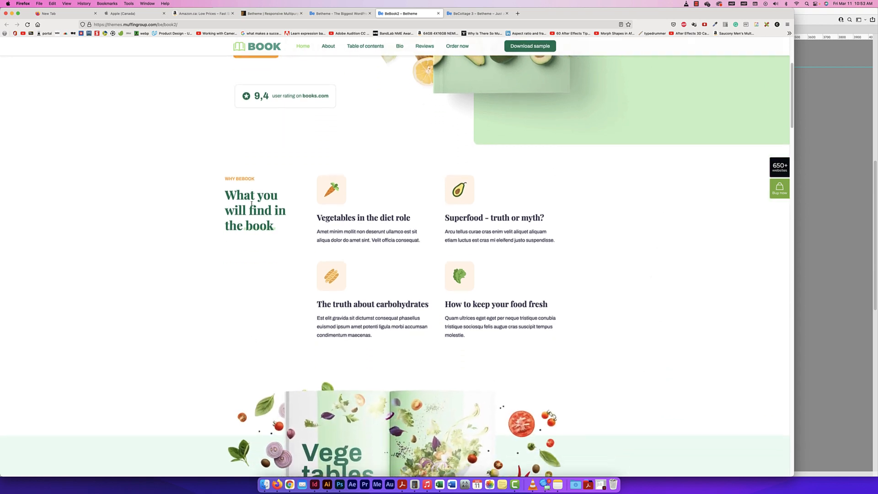
scroll(251, 204, "up", 1)
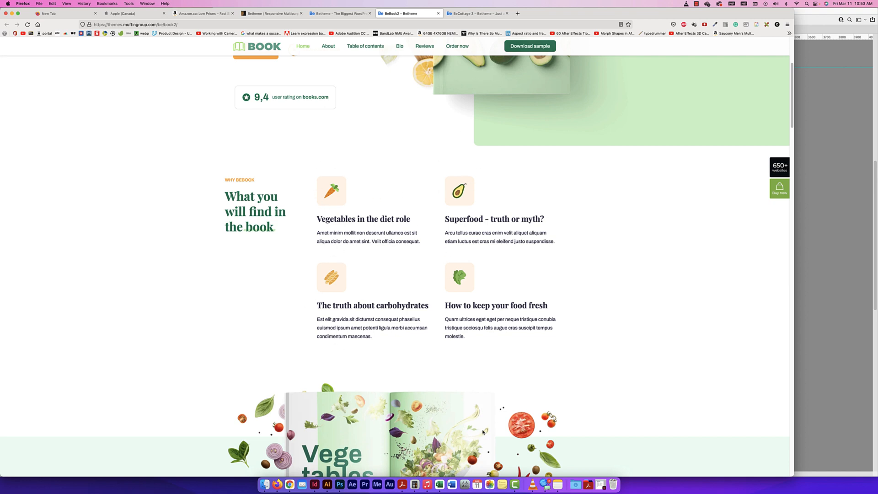
scroll(441, 351, "down", 5)
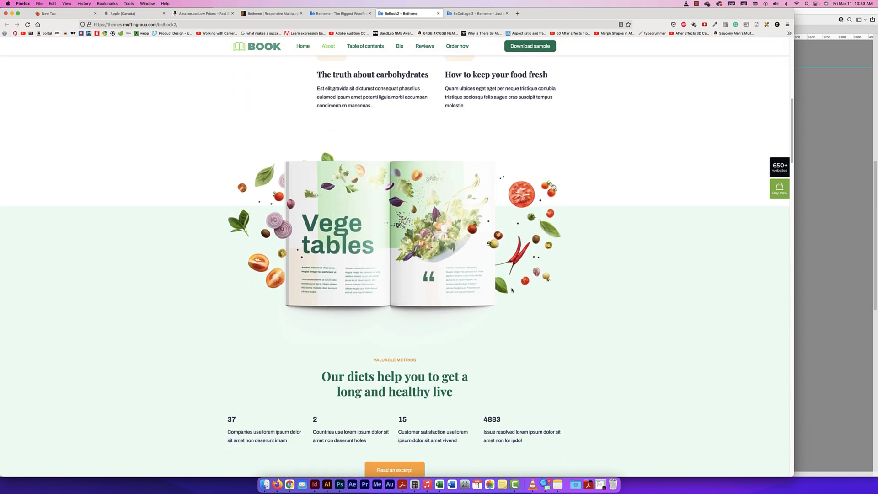
scroll(449, 236, "down", 3)
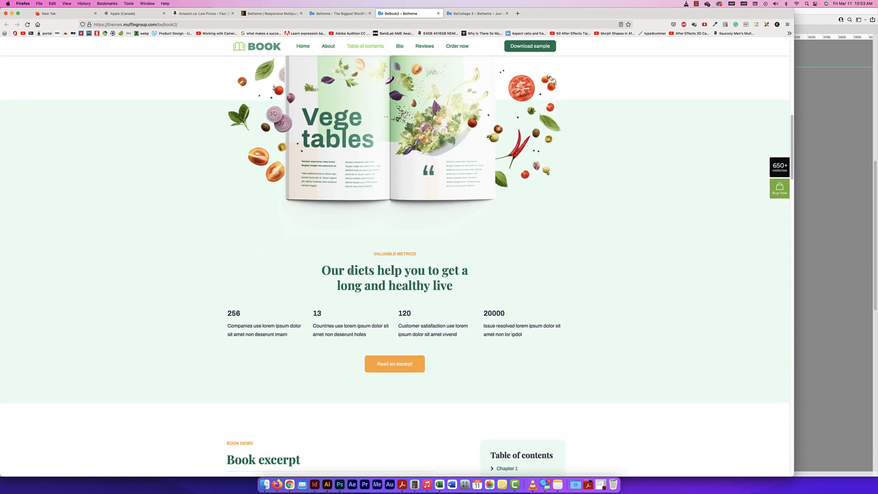
scroll(339, 158, "down", 6)
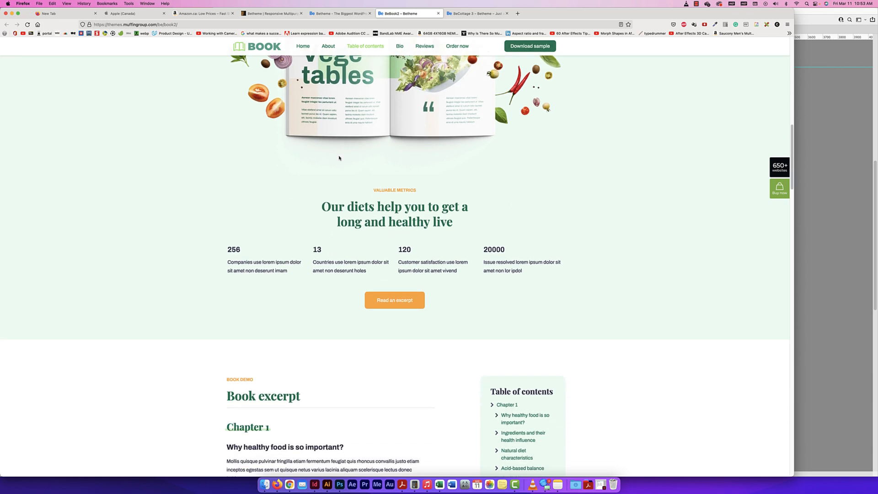
scroll(317, 206, "down", 1)
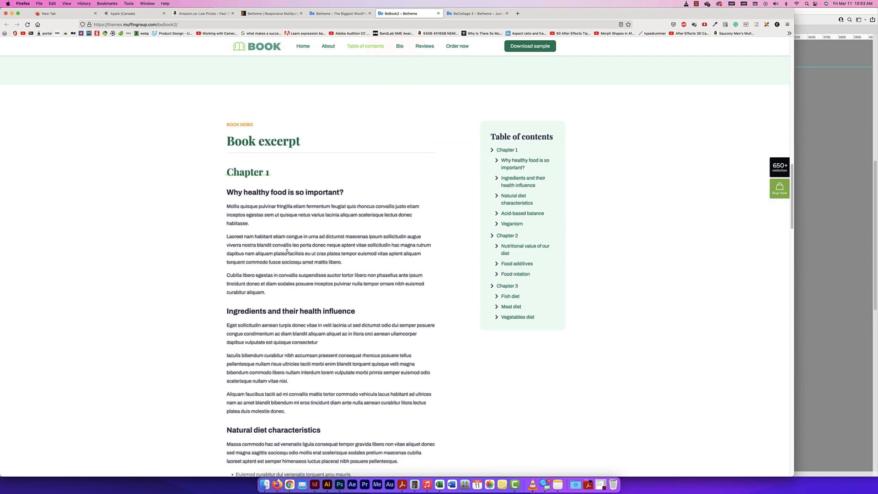
scroll(300, 348, "down", 8)
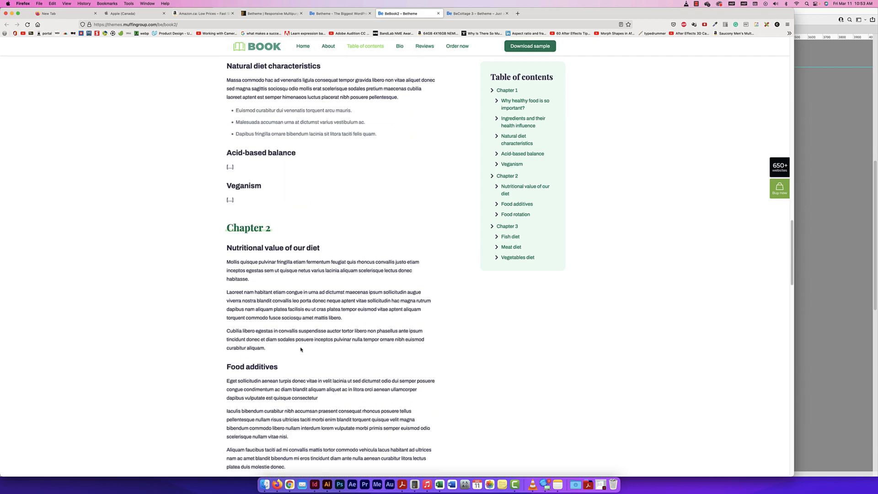
scroll(301, 350, "down", 3)
scroll(300, 349, "down", 5)
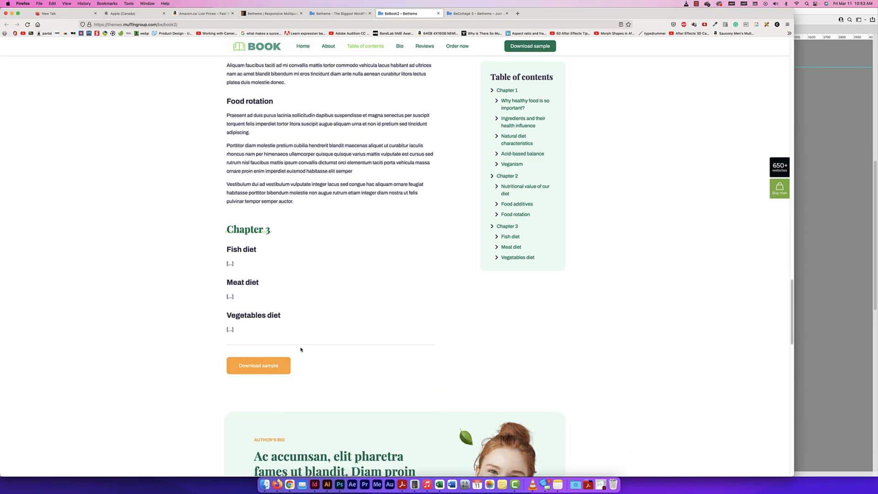
scroll(300, 348, "up", 11)
scroll(300, 347, "up", 14)
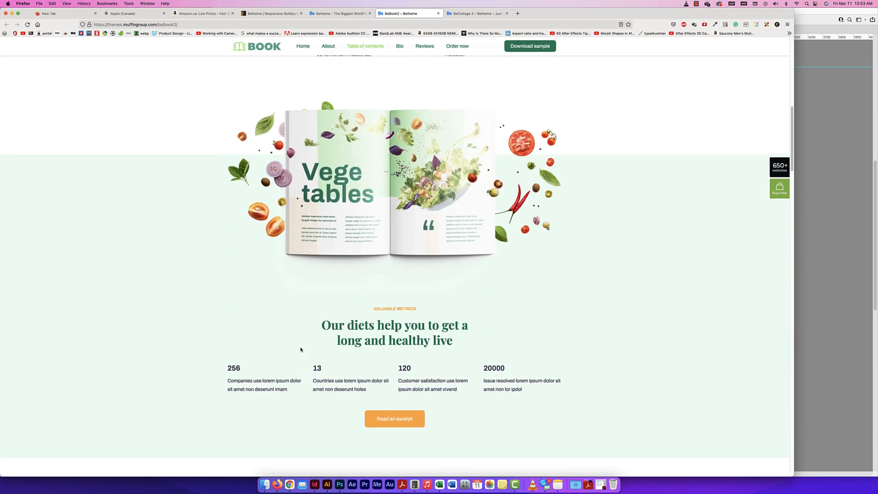
Go back to the top of the Cottage 3 demo and copy its full web address
left_click(473, 11)
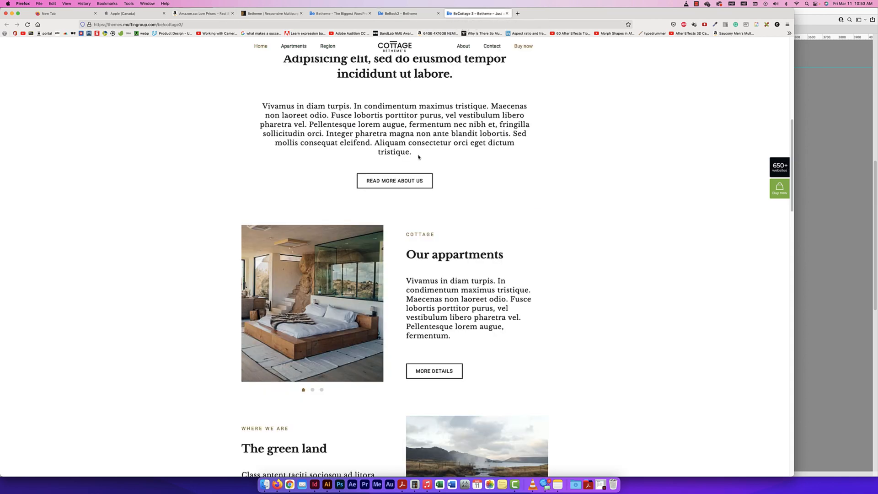
scroll(418, 157, "up", 3)
scroll(418, 156, "up", 7)
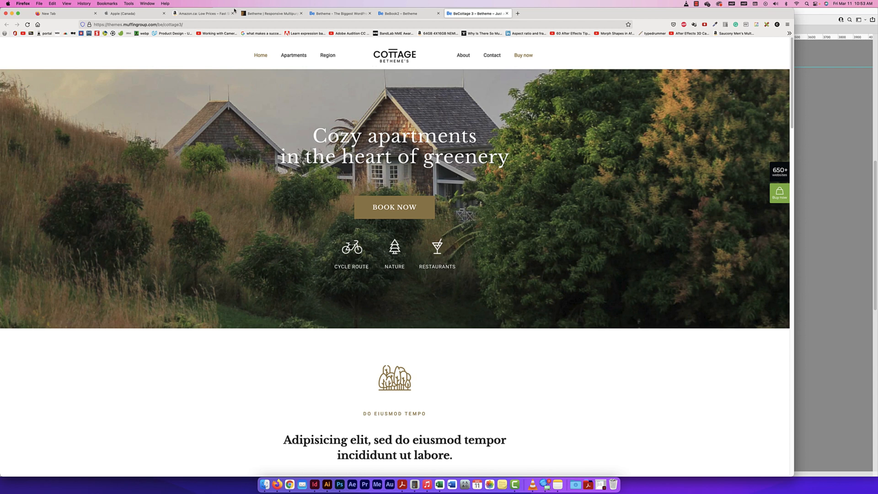
left_click(193, 24)
left_click(193, 24)
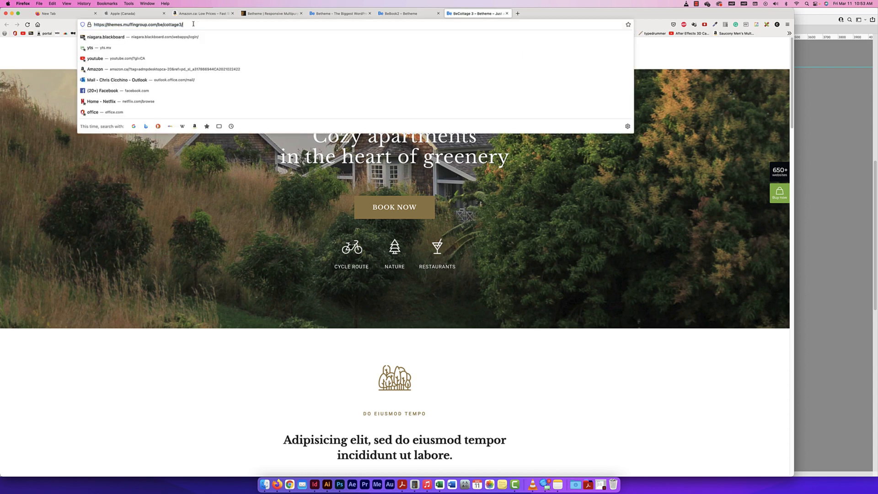
triple_click(194, 24)
key("super+c")
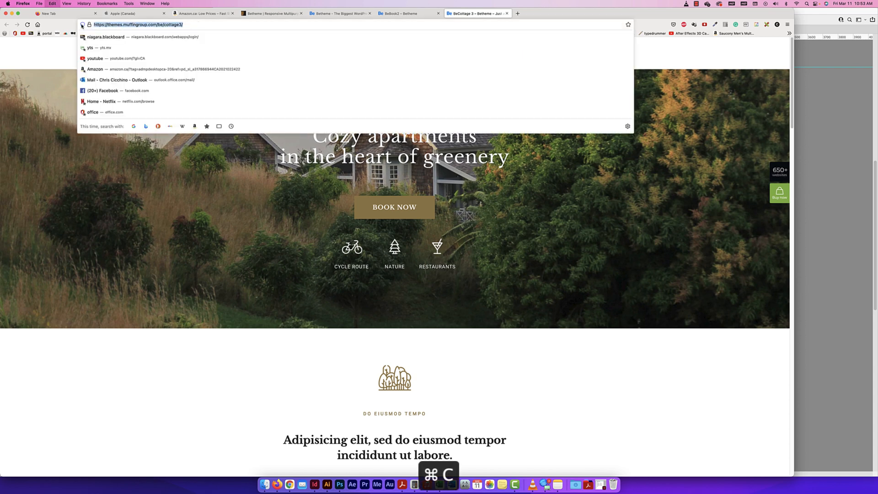
left_click(196, 26)
left_click(554, 14)
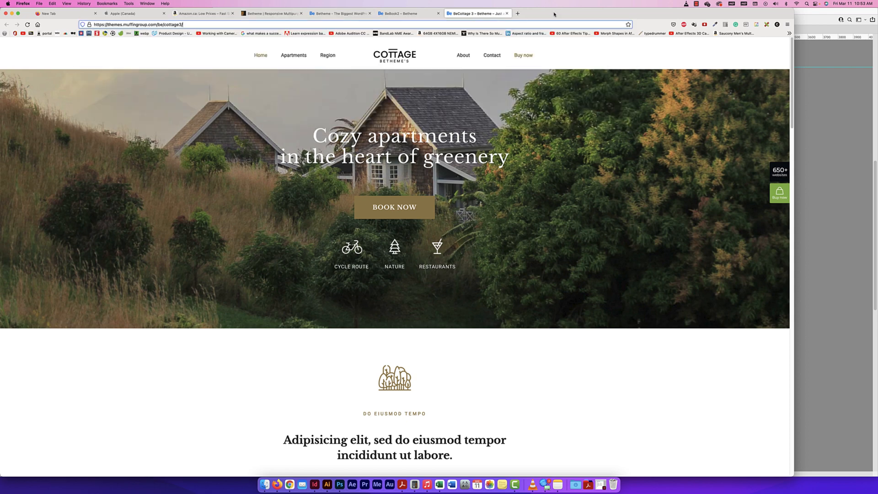
Search Google for "screen shot website" in a new browser tab and look through the results for a website capture service
key("super+t")
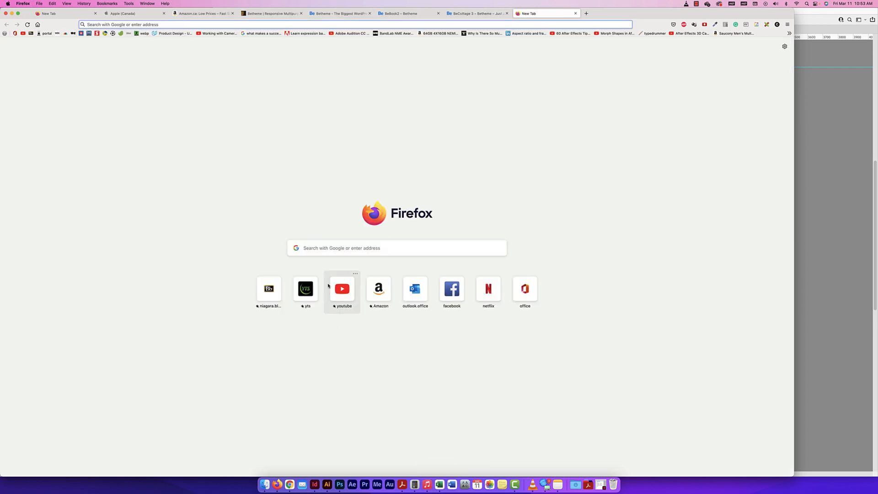
left_click(319, 247)
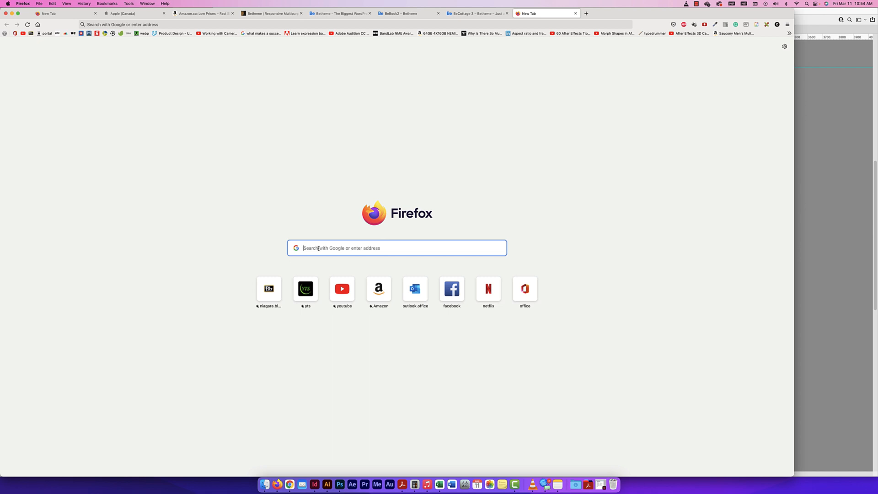
type("s")
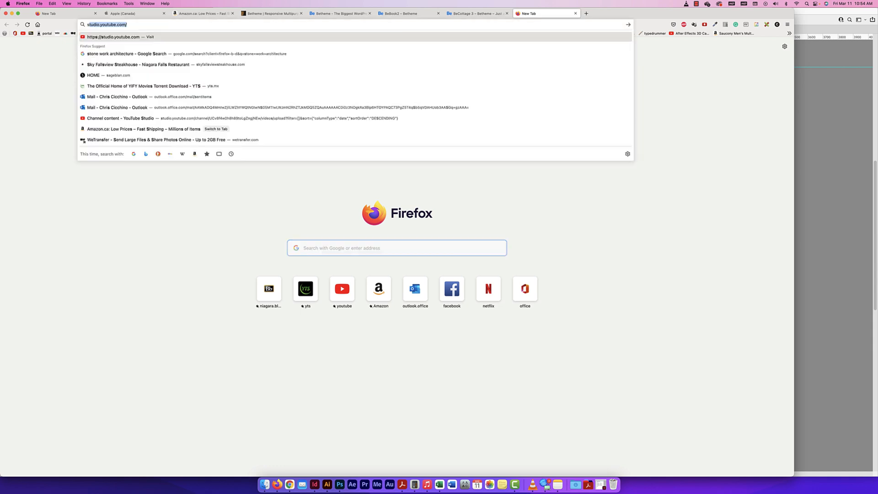
type("creen shot website")
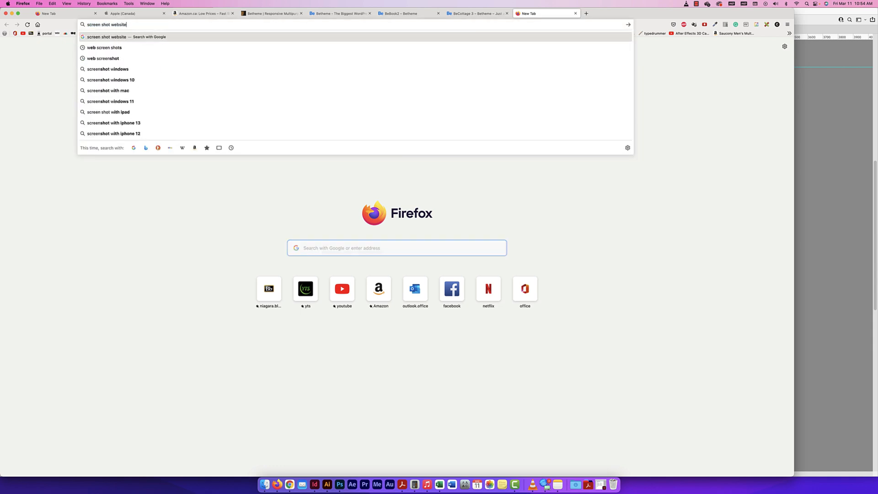
key("Return")
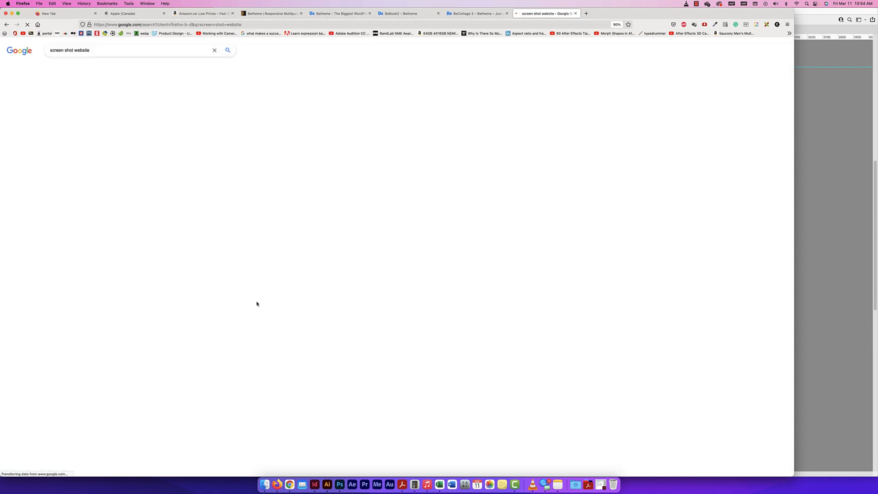
scroll(191, 210, "down", 3)
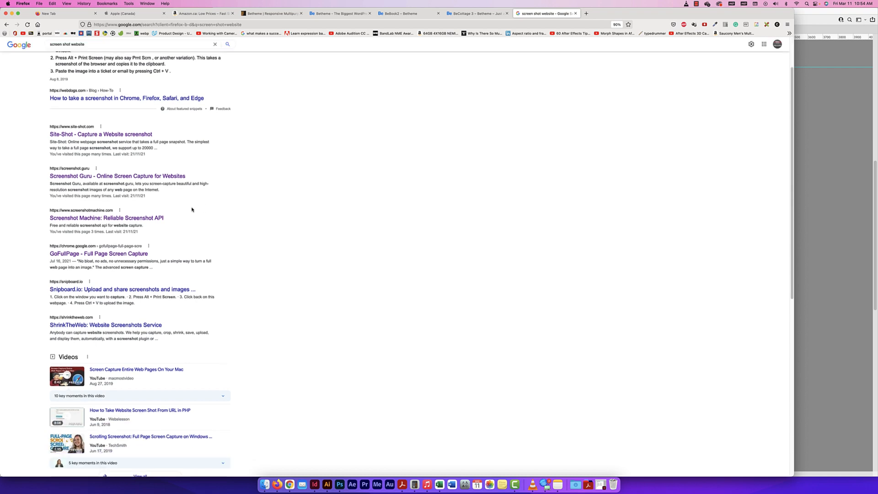
Open the Site-Shot website capture service from the search results
scroll(192, 209, "up", 3)
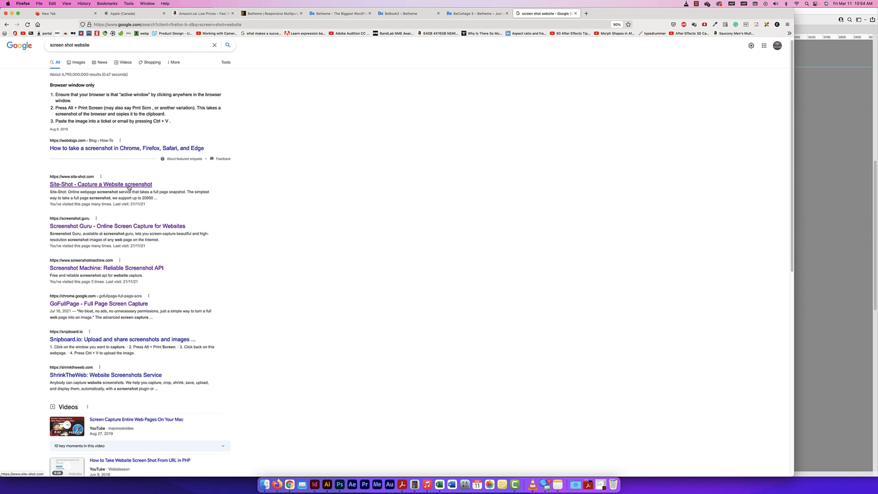
scroll(183, 222, "up", 1)
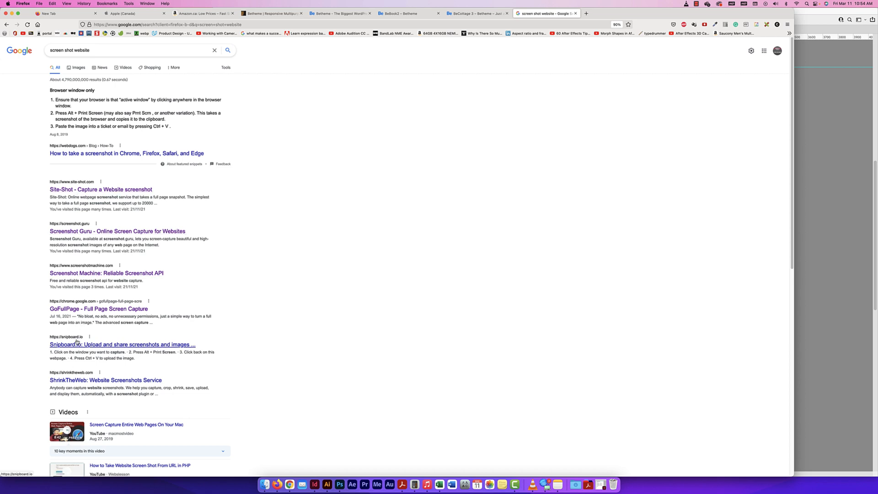
left_click(101, 190)
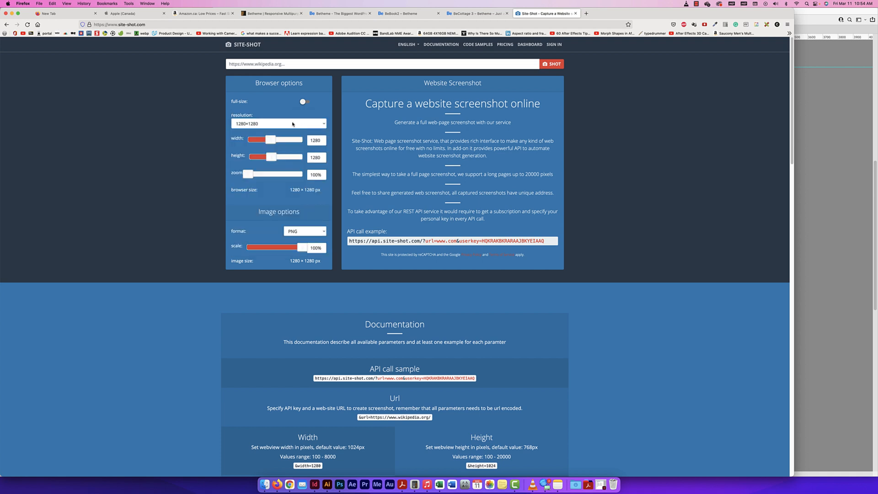
Configure Site-Shot for a full-size capture at 1920×1080 resolution, keeping PNG as the image format
left_click(300, 102)
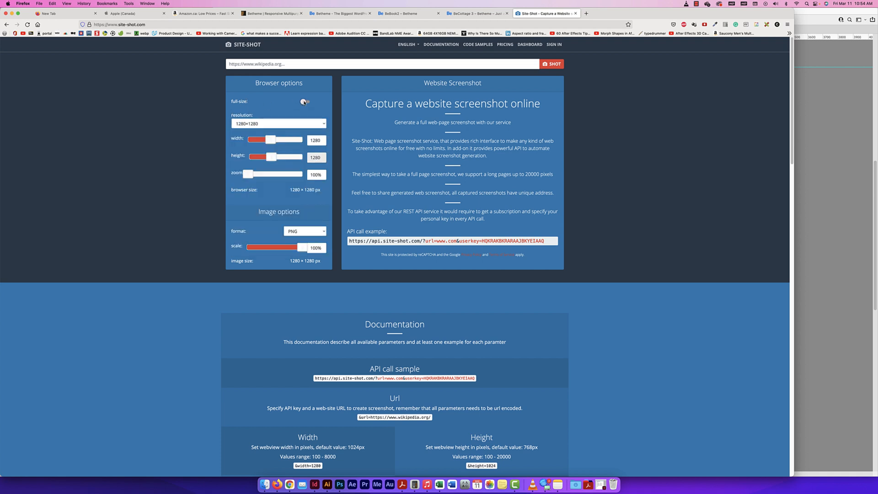
left_click(316, 127)
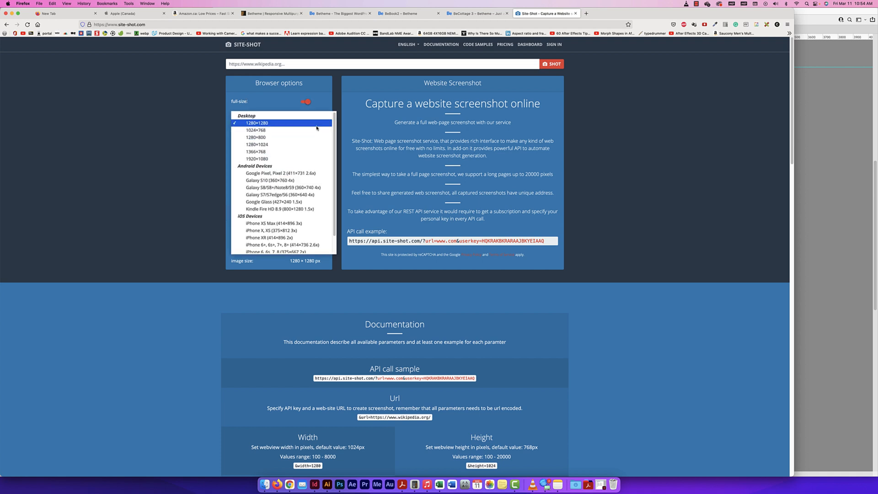
left_click(267, 158)
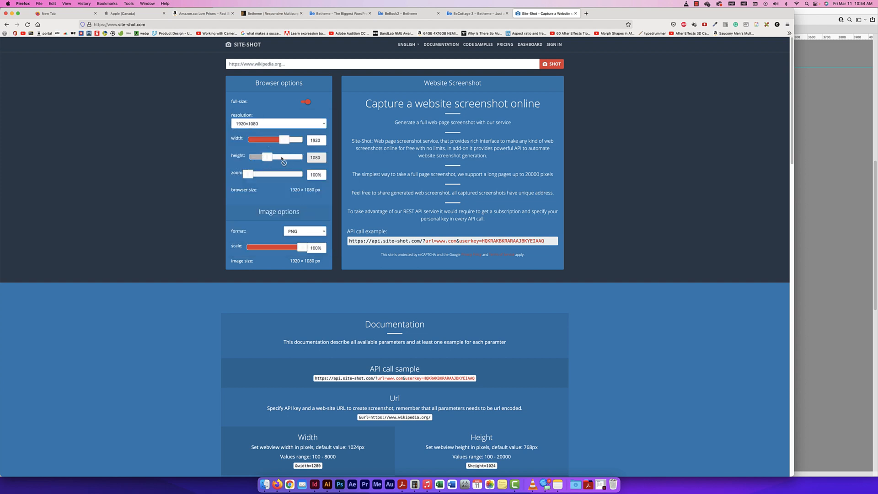
left_click(299, 232)
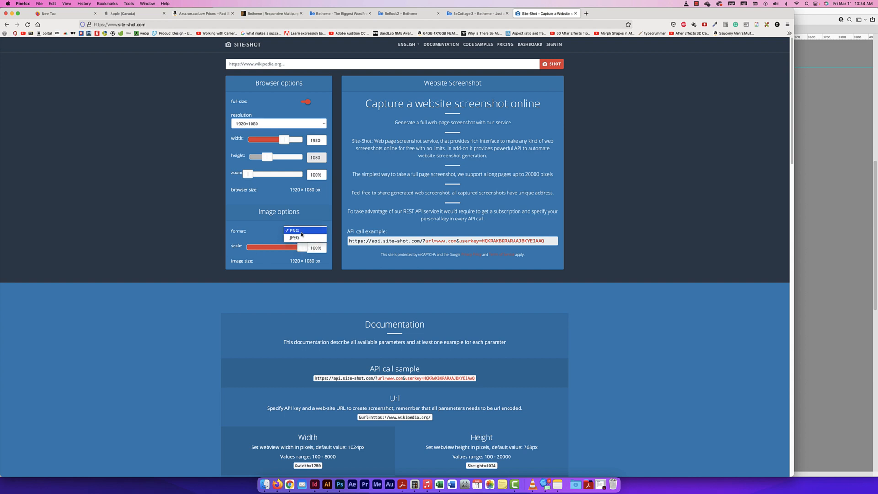
left_click(300, 235)
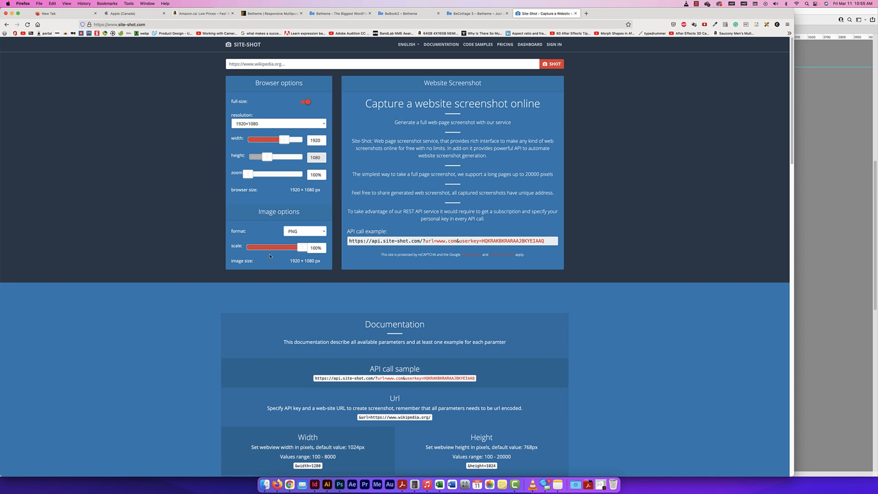
left_click(386, 67)
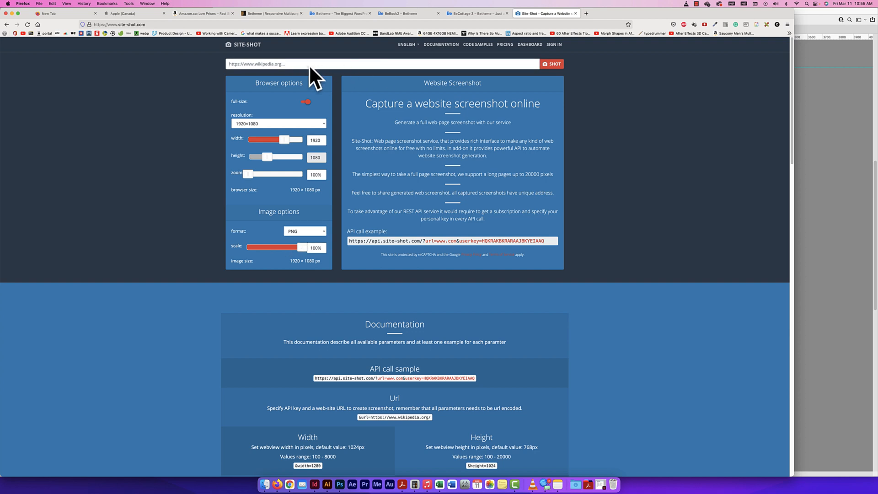
key("super+v")
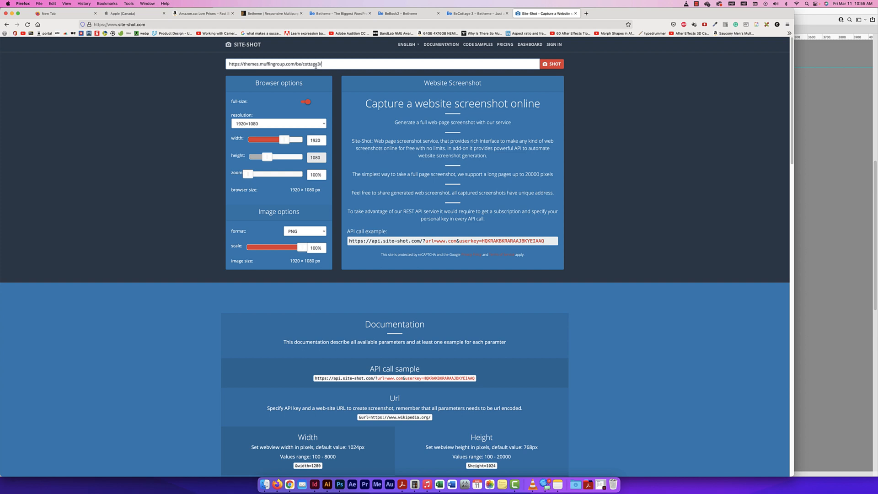
left_click(553, 66)
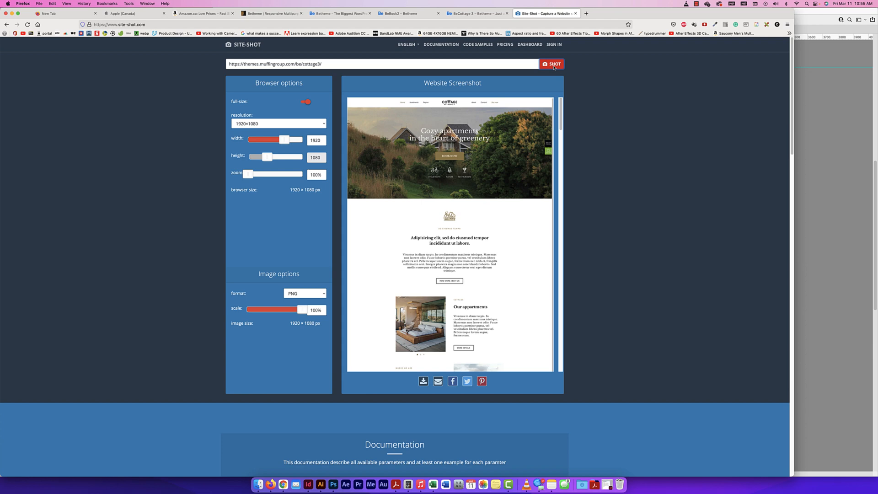
Examine the full length of the Cottage 3 capture to check how its sections and background images were rendered
scroll(573, 67, "down", 1)
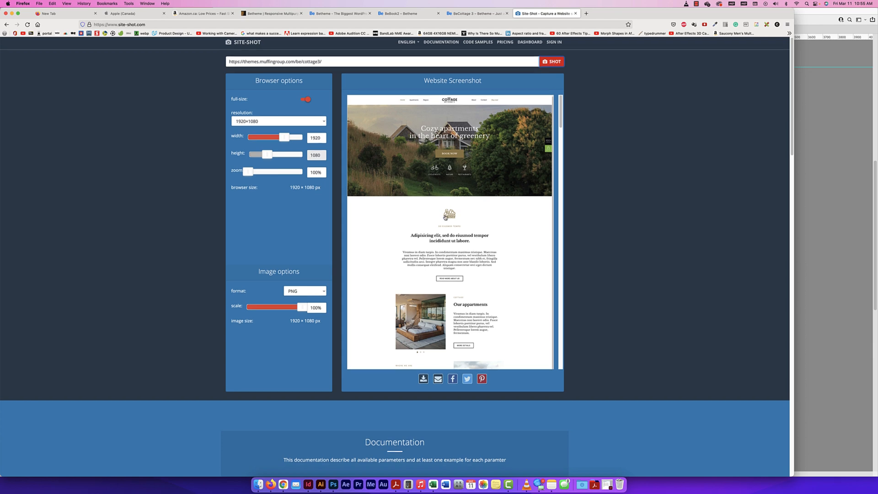
scroll(456, 154, "down", 2)
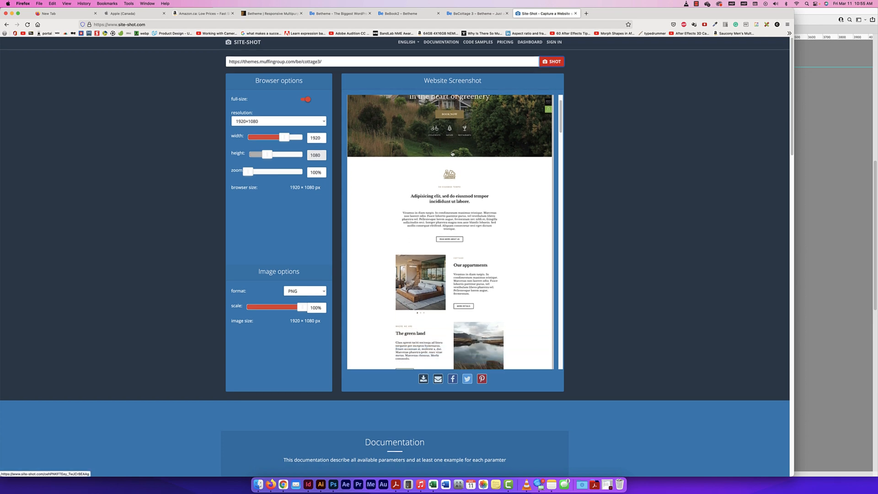
scroll(457, 155, "up", 2)
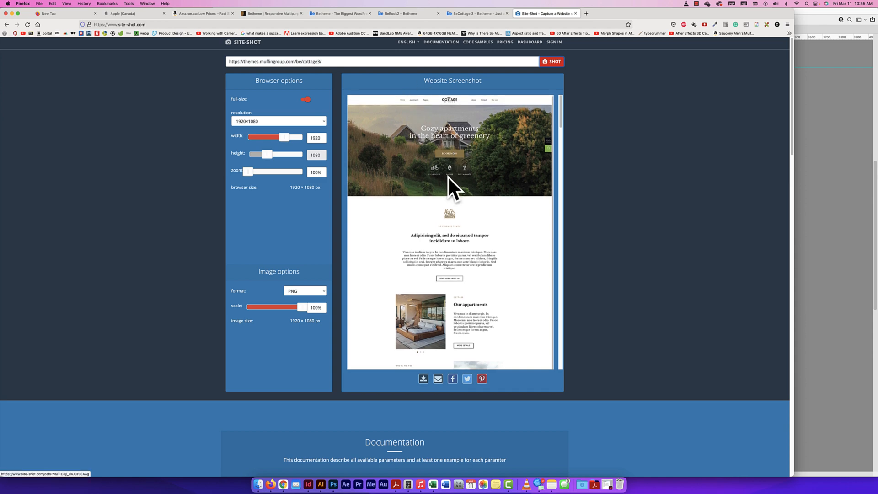
scroll(449, 190, "down", 5)
scroll(447, 195, "down", 10)
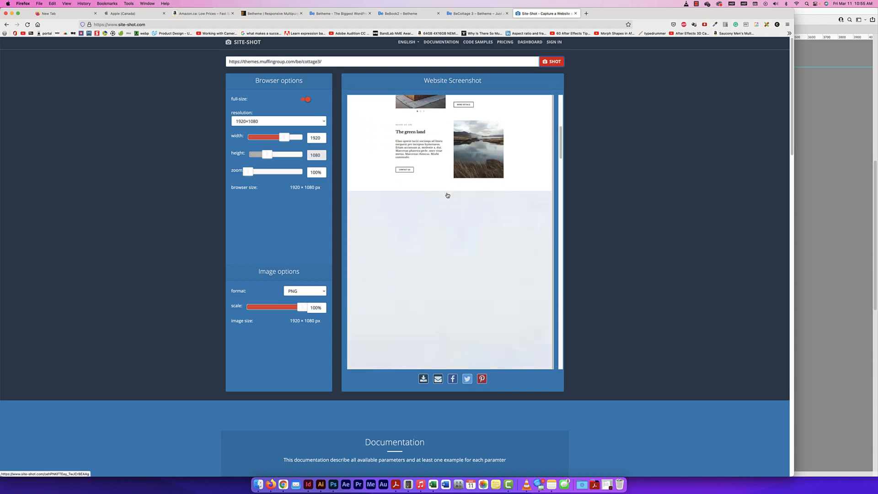
scroll(447, 195, "down", 10)
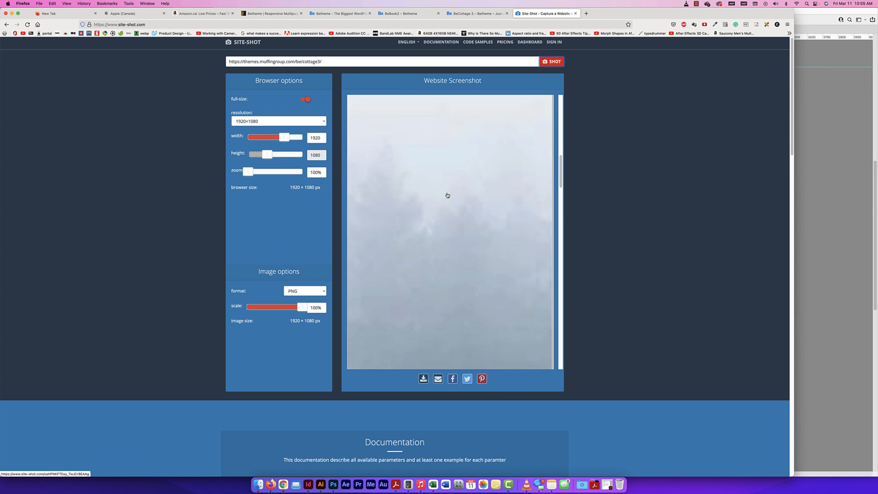
scroll(447, 195, "down", 10)
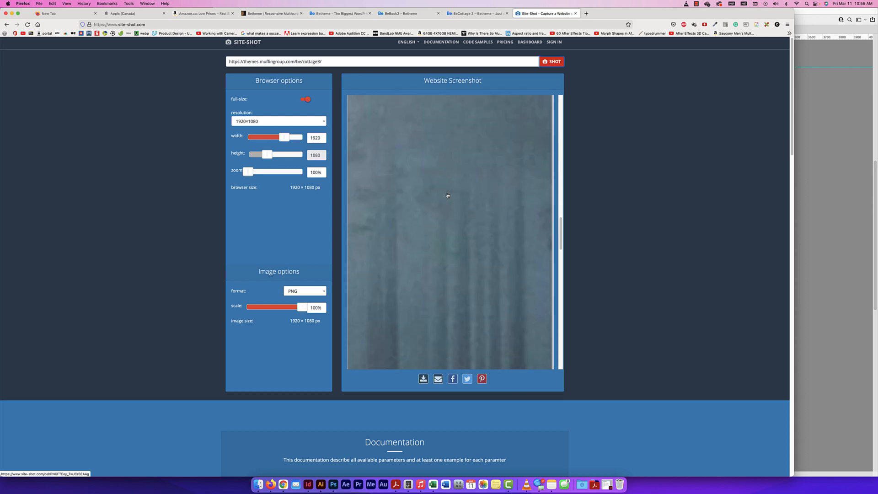
scroll(447, 195, "down", 3)
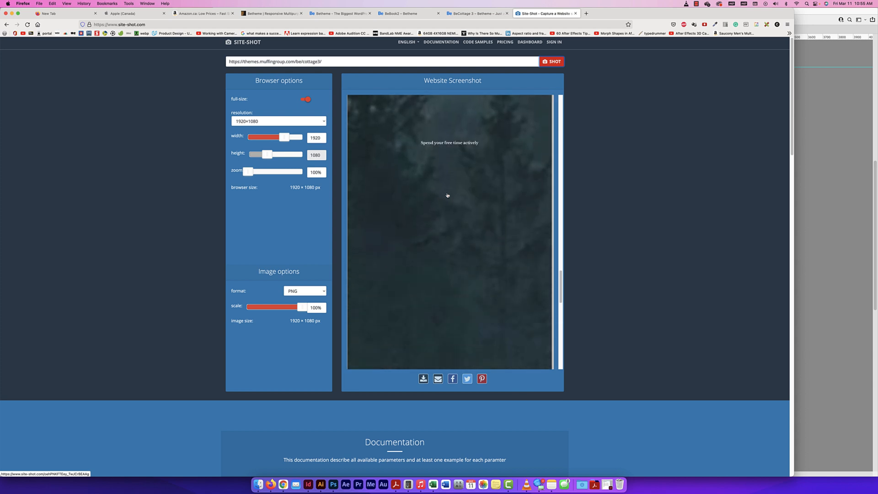
scroll(447, 196, "down", 8)
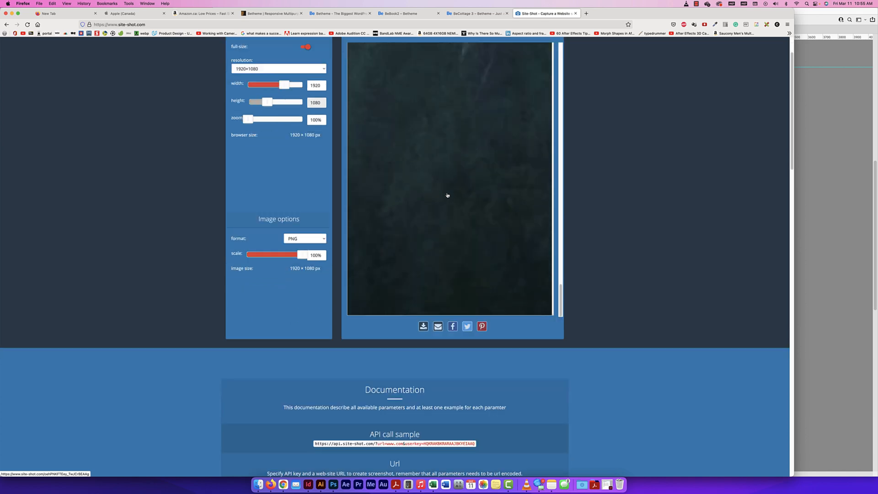
scroll(447, 195, "down", 2)
scroll(448, 195, "up", 10)
scroll(576, 195, "up", 1)
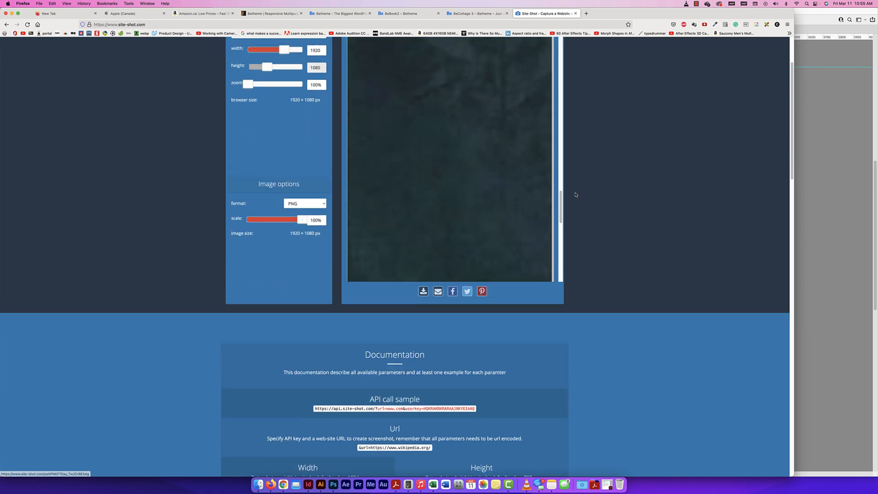
scroll(576, 195, "up", 2)
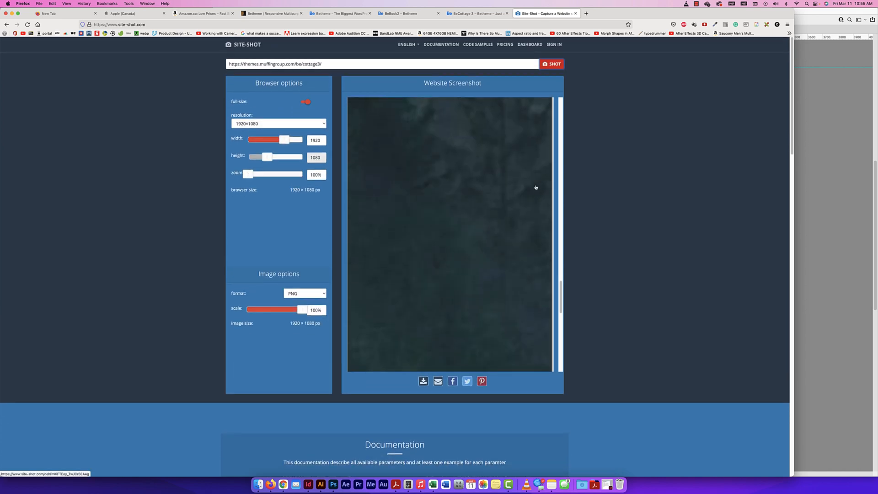
scroll(536, 187, "up", 10)
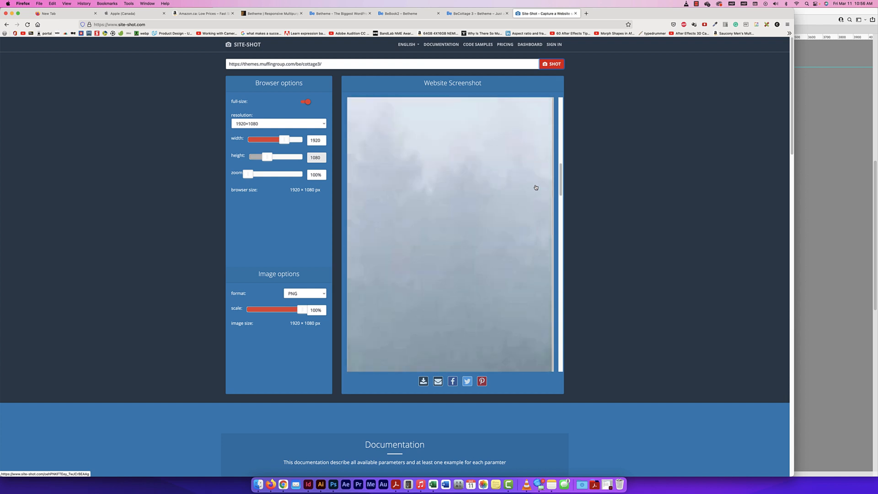
scroll(535, 187, "up", 5)
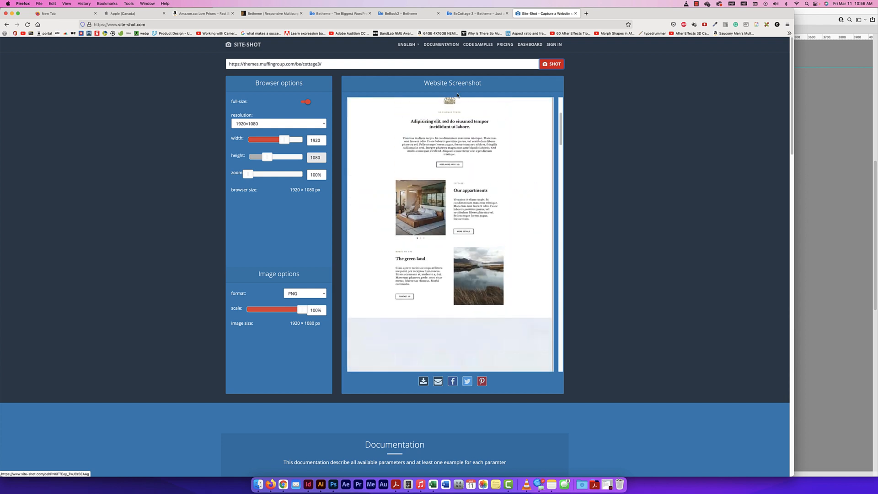
left_click(403, 16)
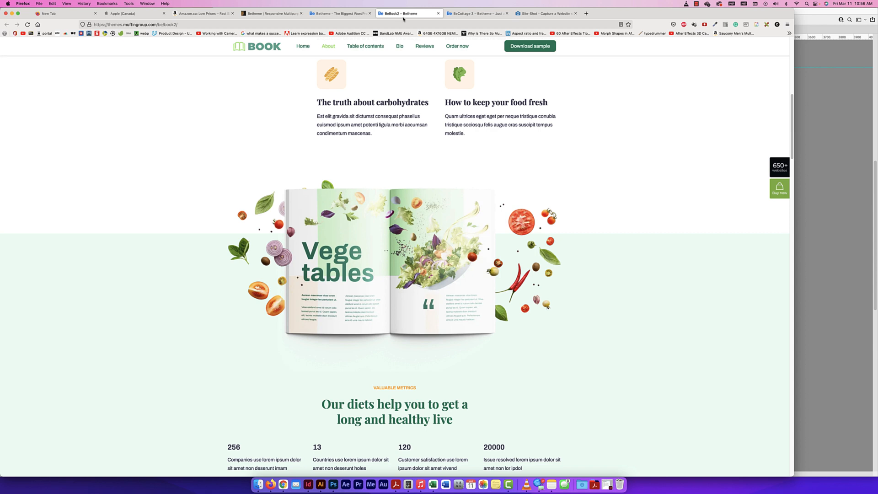
left_click(181, 24)
key("cmd+c")
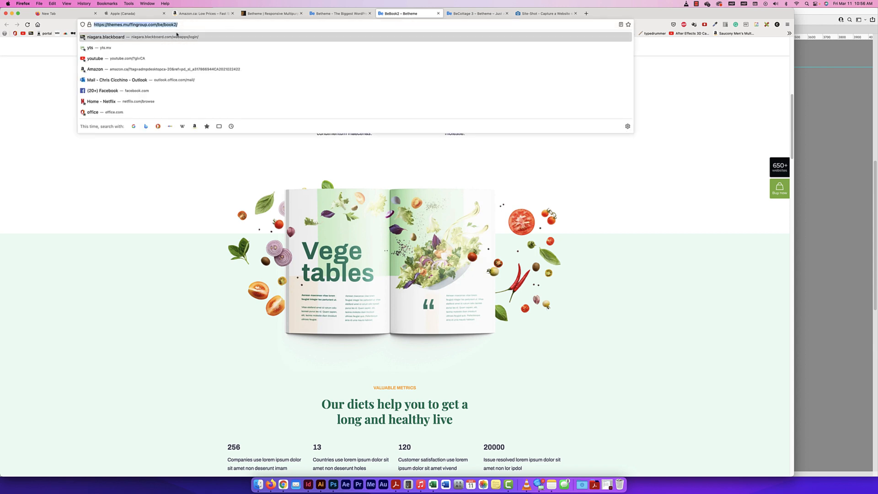
left_click(544, 13)
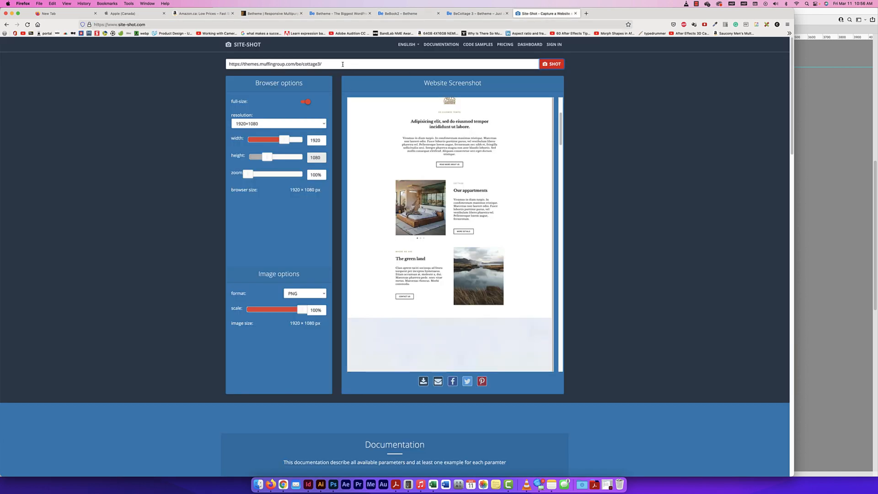
left_click_drag(342, 64, 200, 60)
key("cmd+v")
key("Return")
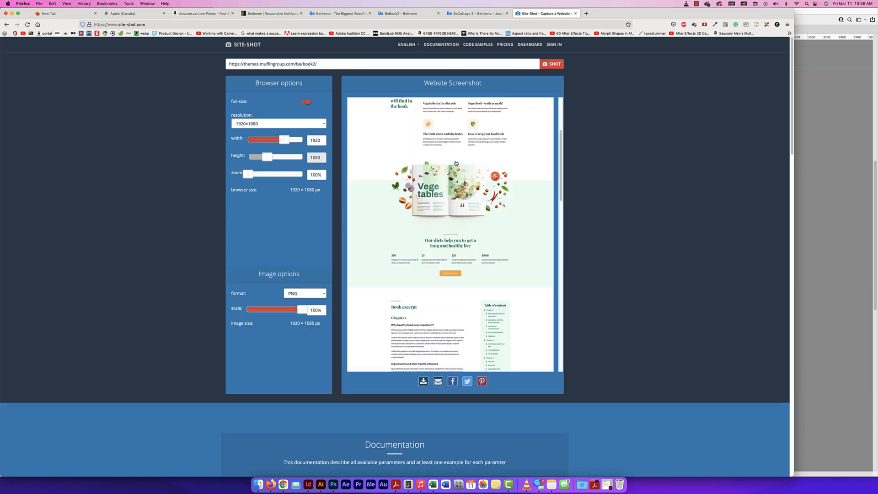
Review the Book 2 capture from the header down to the newsletter and footer, then return to its beginning
scroll(455, 163, "up", 5)
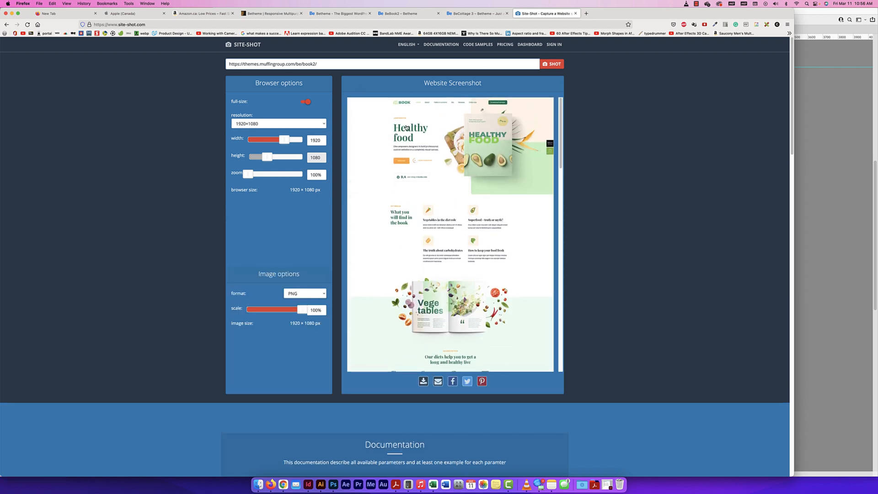
scroll(514, 316, "down", 3)
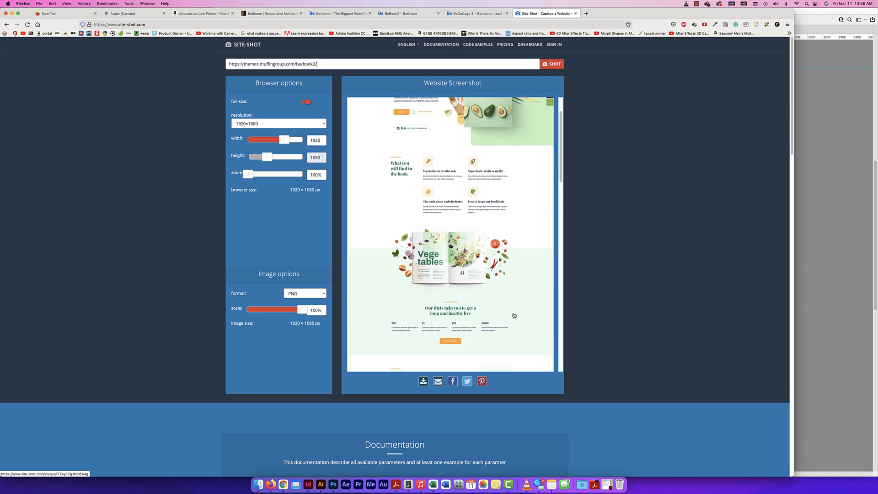
scroll(514, 315, "down", 10)
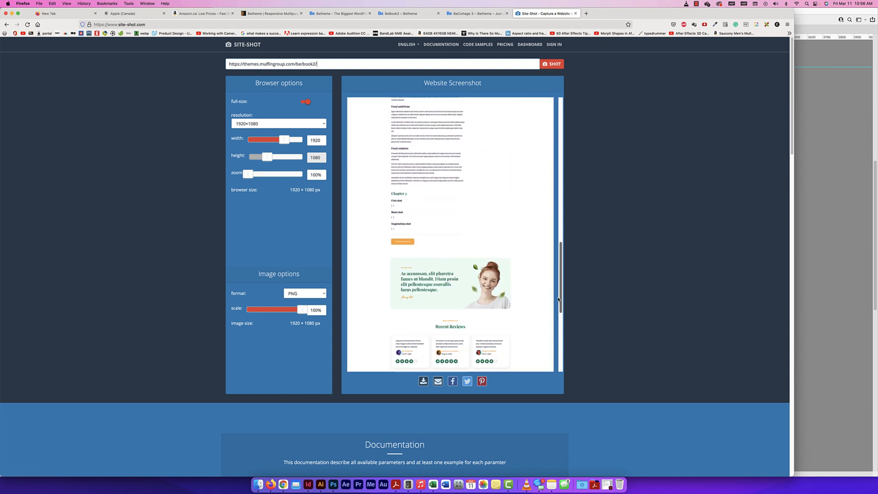
left_click_drag(559, 299, 560, 361)
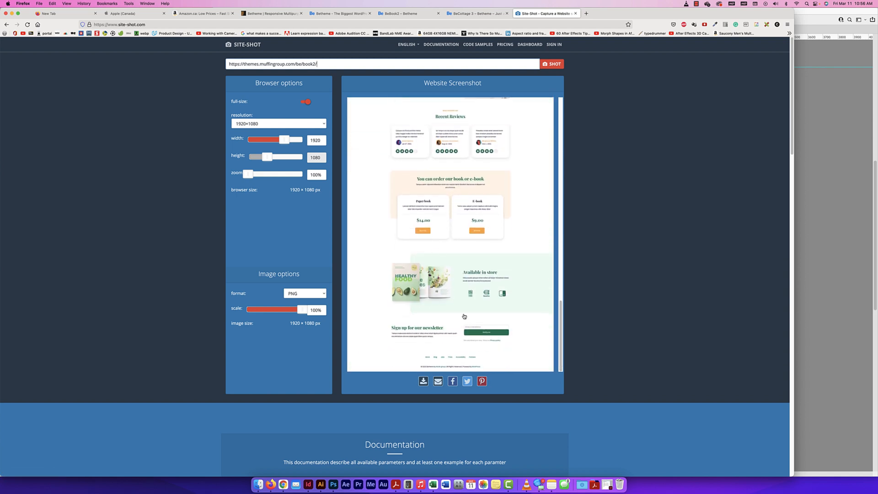
left_click_drag(560, 316, 565, 297)
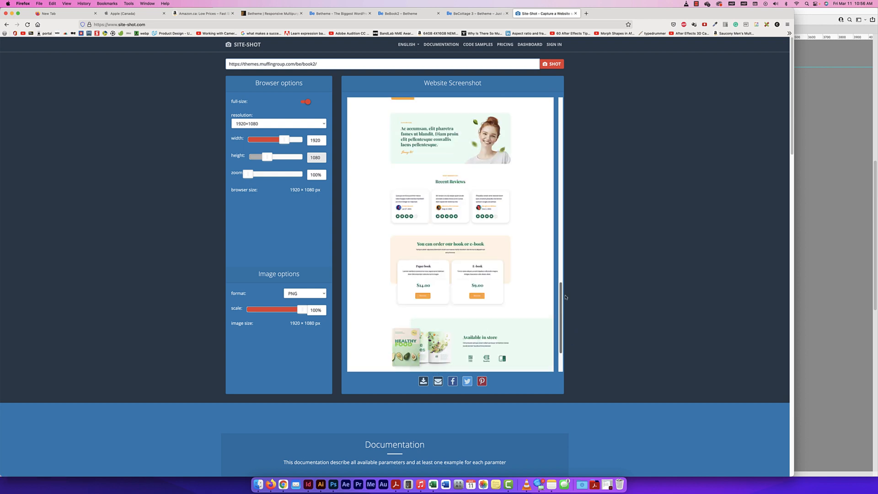
scroll(443, 164, "up", 15)
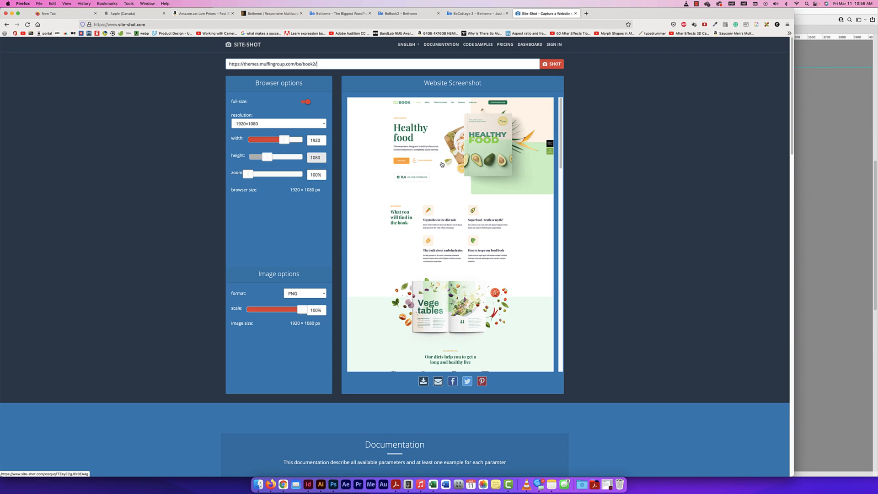
Return to the live Cottage 3 demo and look over its hero image and introductory section
left_click(475, 13)
scroll(421, 221, "down", 3)
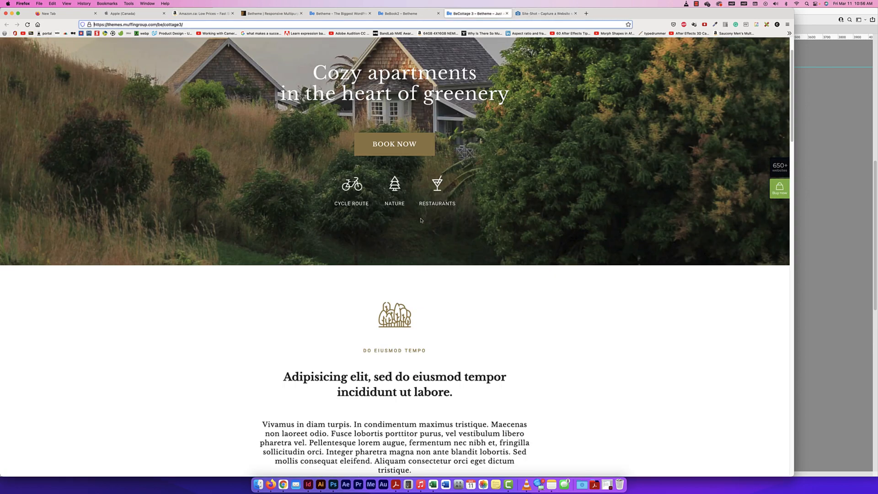
scroll(421, 220, "down", 10)
scroll(421, 221, "up", 12)
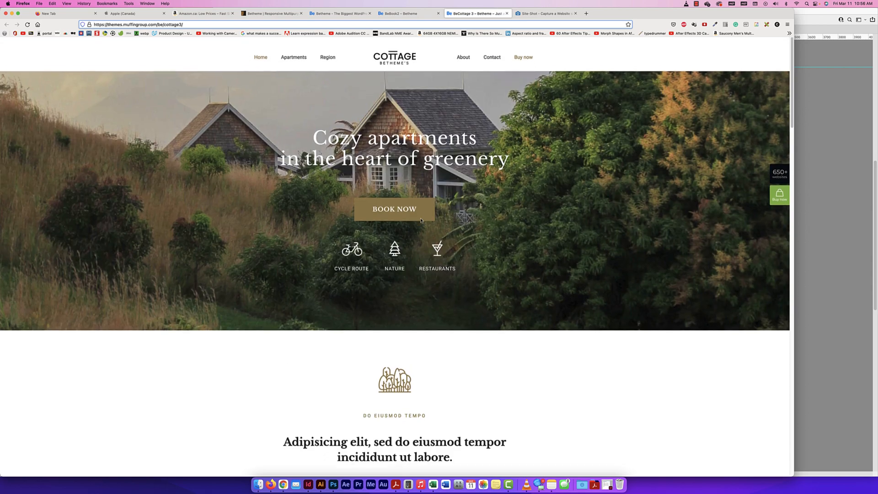
Examine more of the live Cottage 3 page at reduced zoom, then return it to full size
key("super+minus")
key("super+minus")
key("super+minus")
key("super+minus")
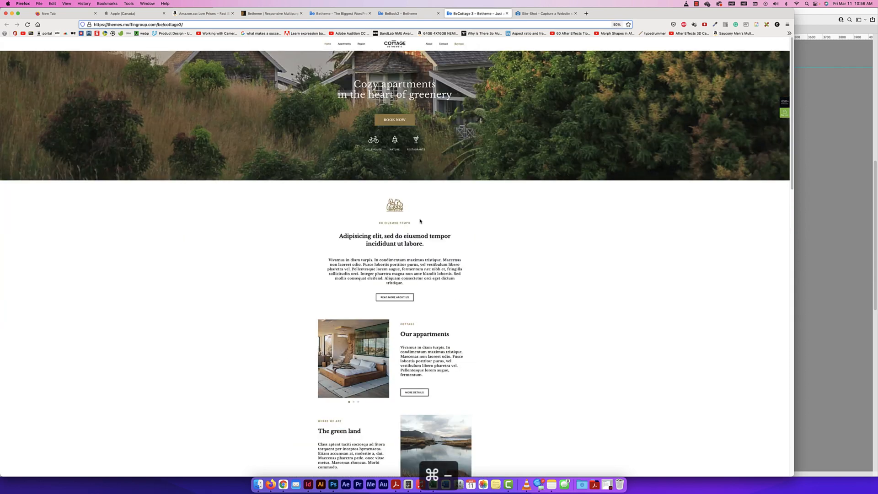
key("super+minus")
scroll(431, 227, "up", 2)
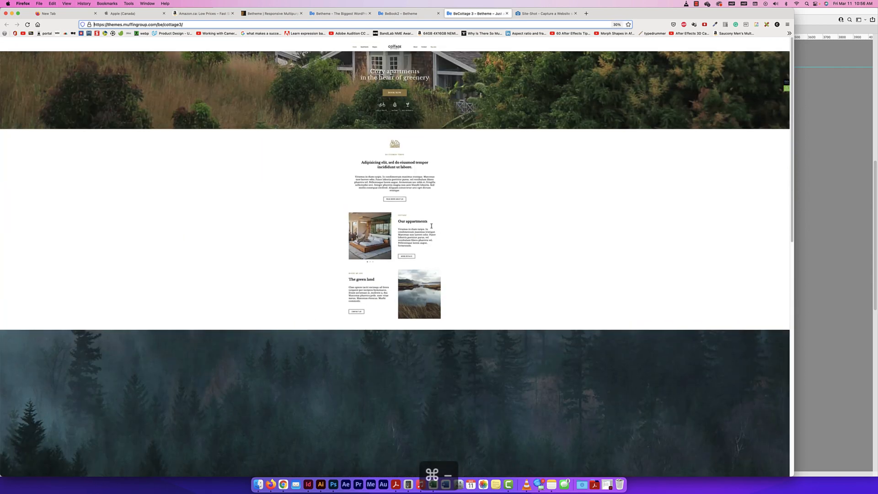
key("super+equal")
key("super+equal")
key("super+equal")
key("super+equal")
key("super+equal")
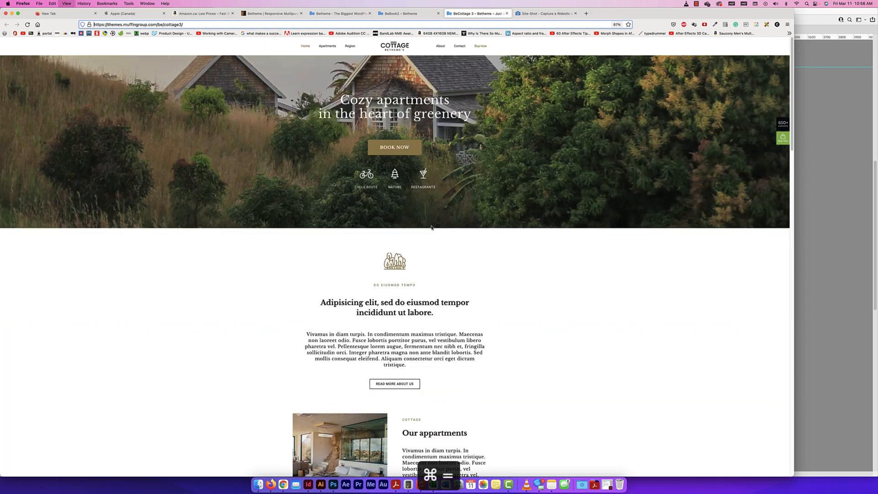
key("super+equal")
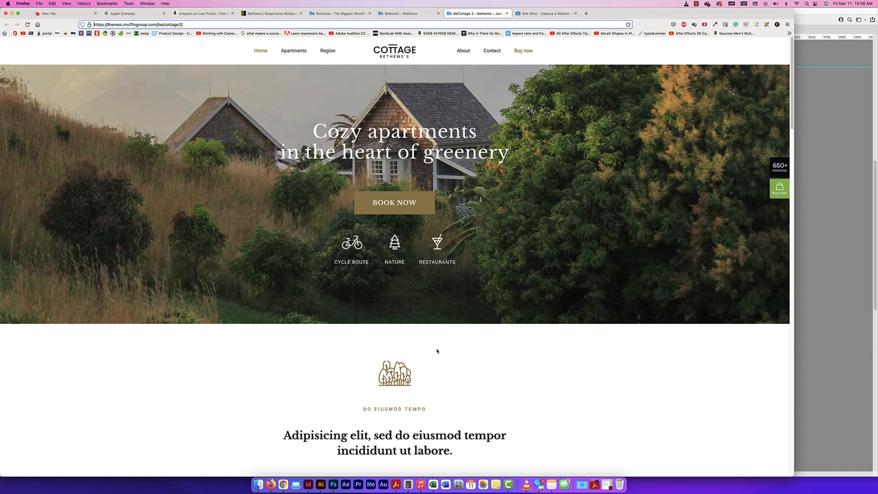
Capture the central part of the live Cottage 3 page as a screenshot, from the header down to the introductory heading
key("shift+super+4")
left_click_drag(245, 38, 590, 468)
Return to Site-Shot and download the full-page Book 2 capture as a PNG
left_click(544, 13)
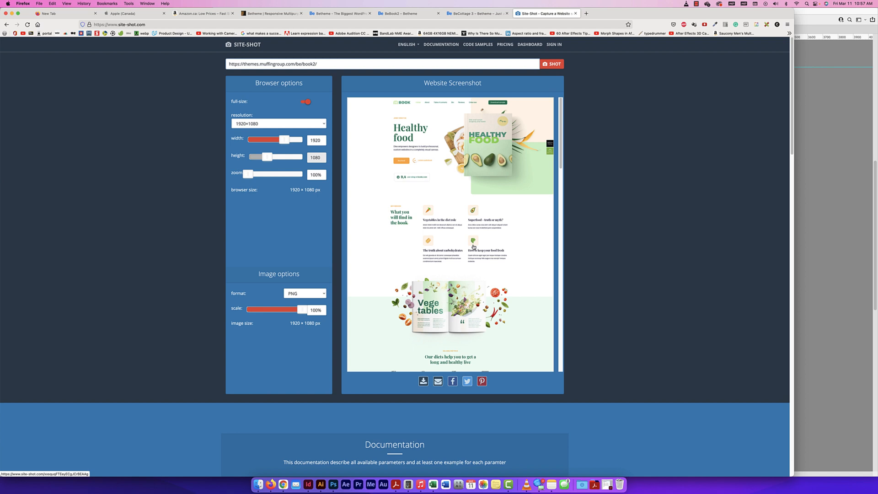
scroll(474, 247, "down", 5)
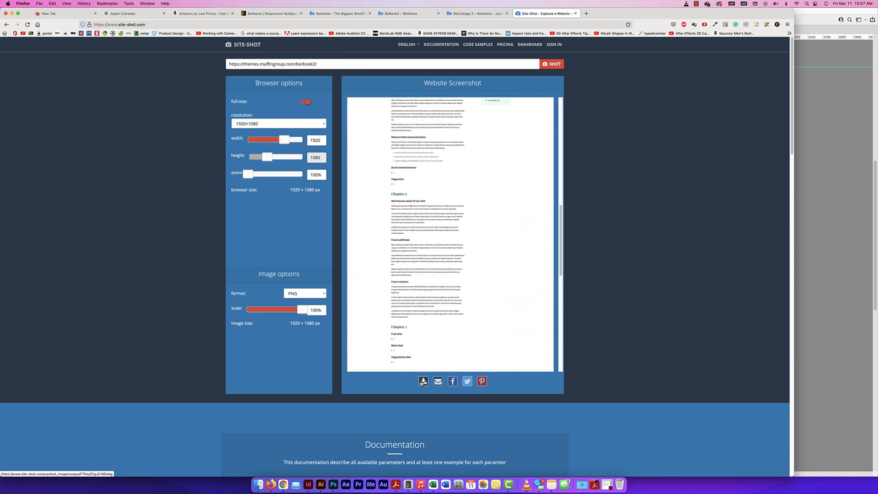
left_click(420, 382)
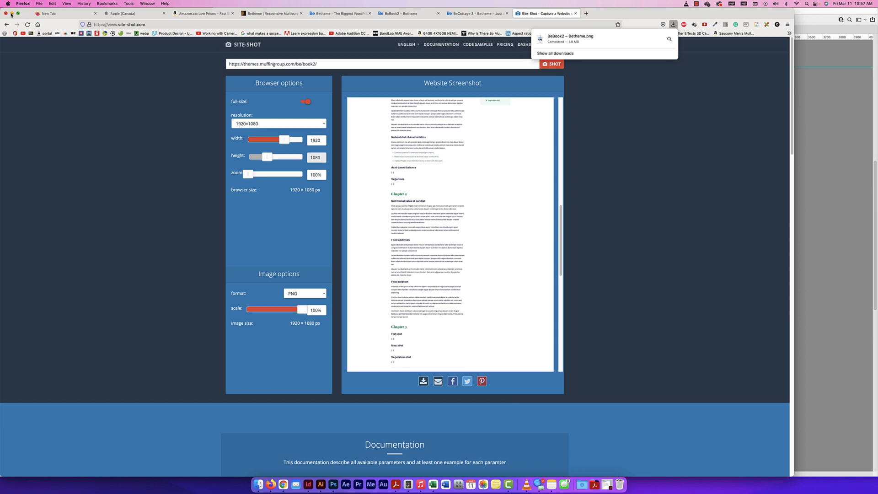
Minimize the browser and open BeBook2 – Betheme.png from the Downloads folder in Photoshop
left_click(11, 14)
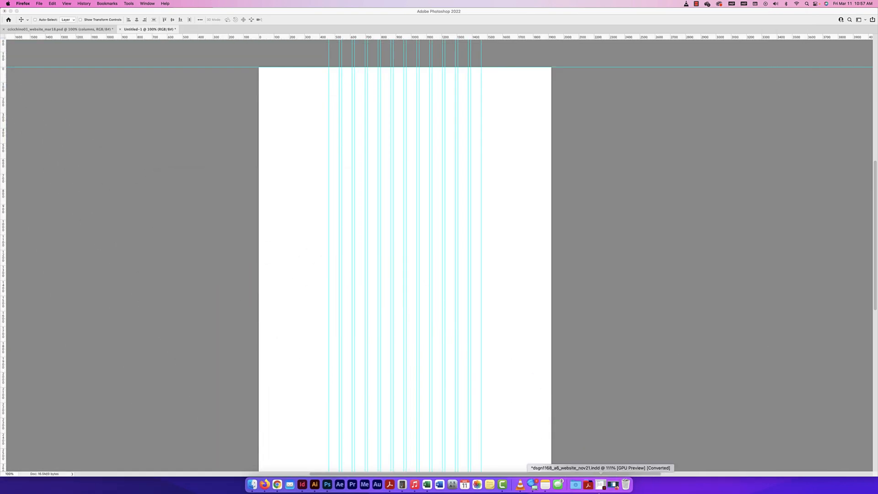
left_click(575, 484)
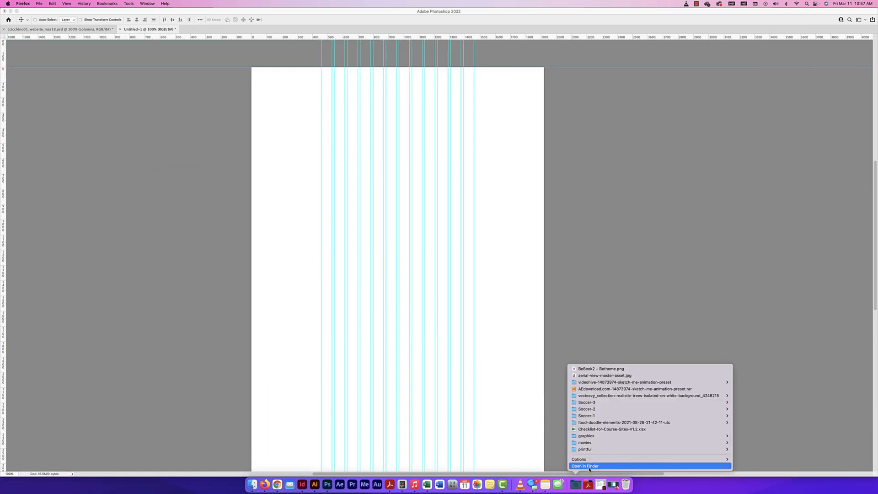
left_click(589, 466)
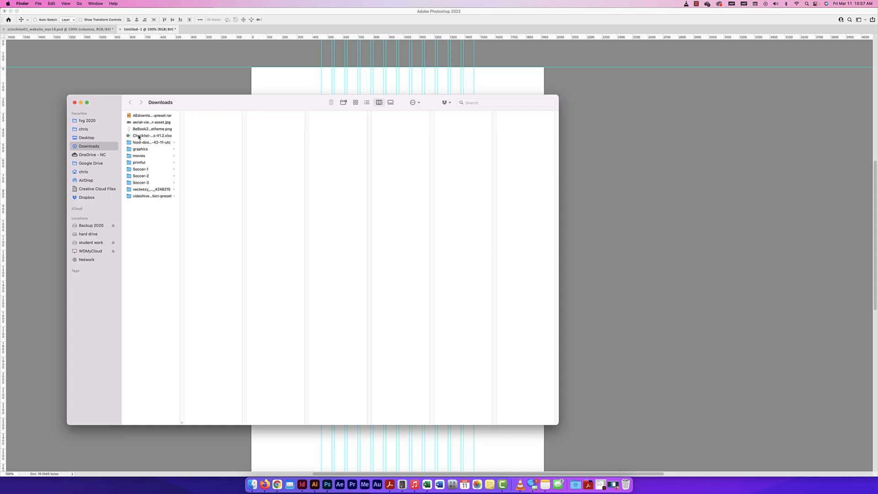
left_click_drag(139, 130, 329, 488)
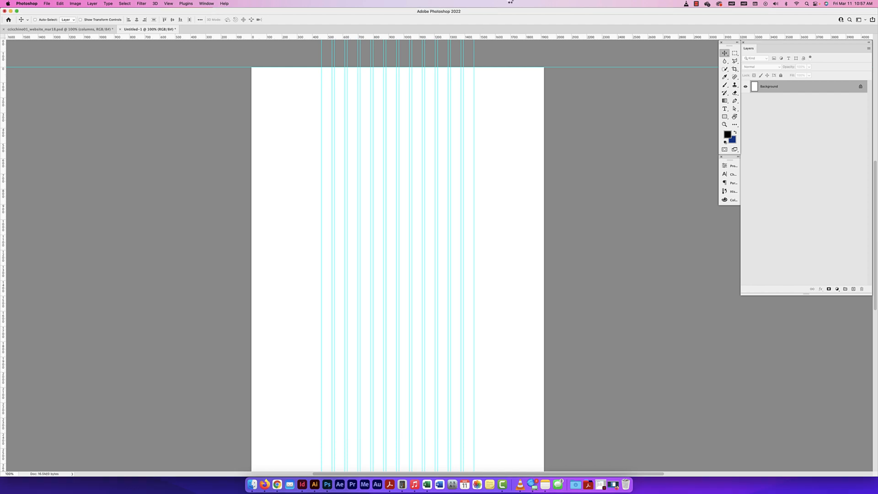
left_click(47, 3)
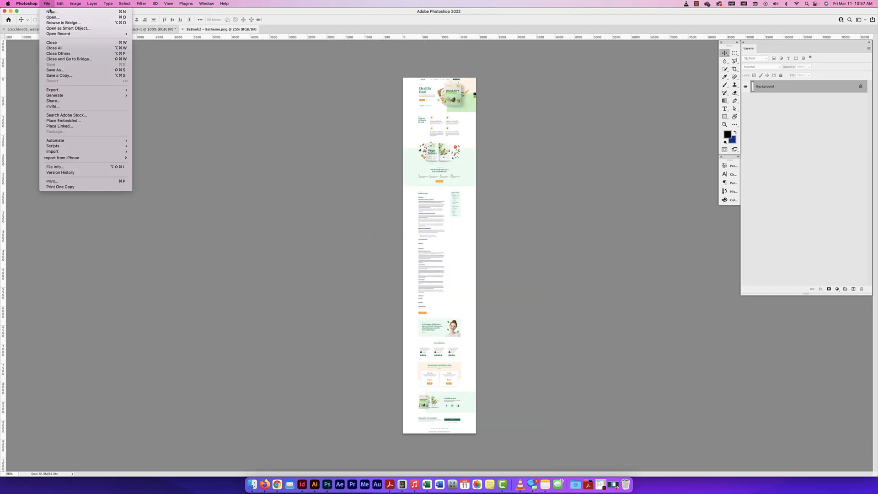
mouse_move(57, 34)
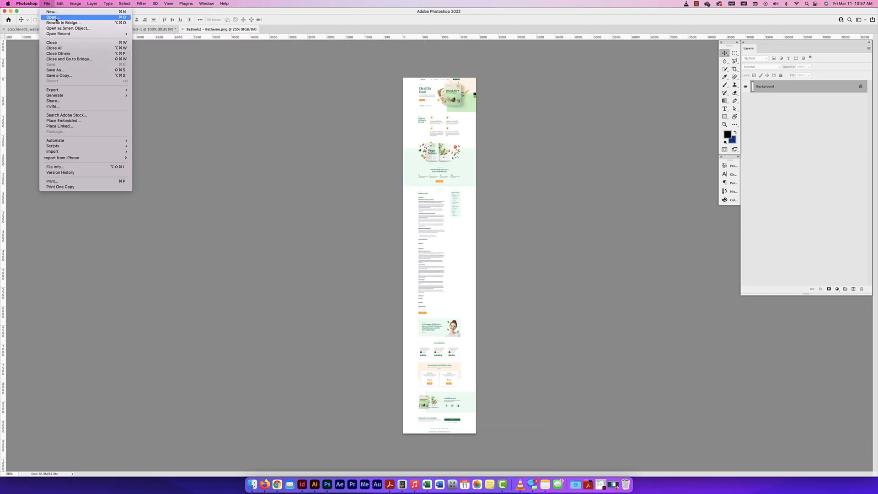
left_click(314, 119)
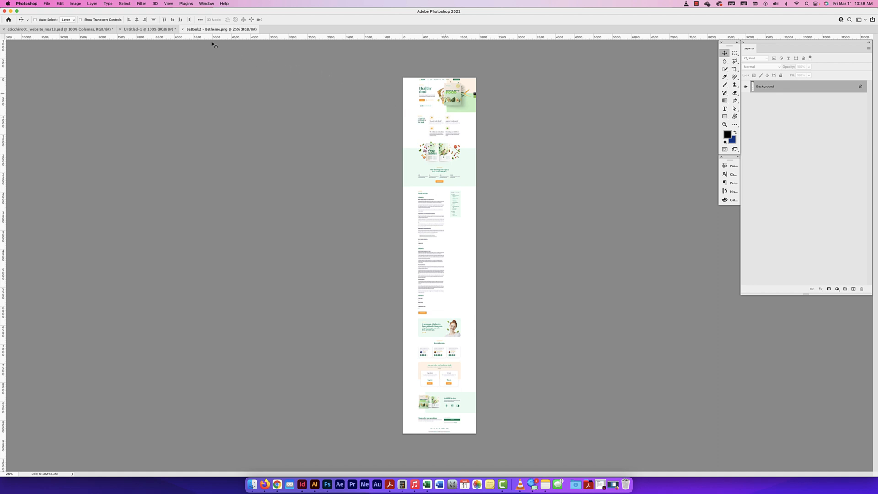
Unlock the Book 2 capture's background layer and copy it into the Untitled-1 guide document
left_click(859, 87)
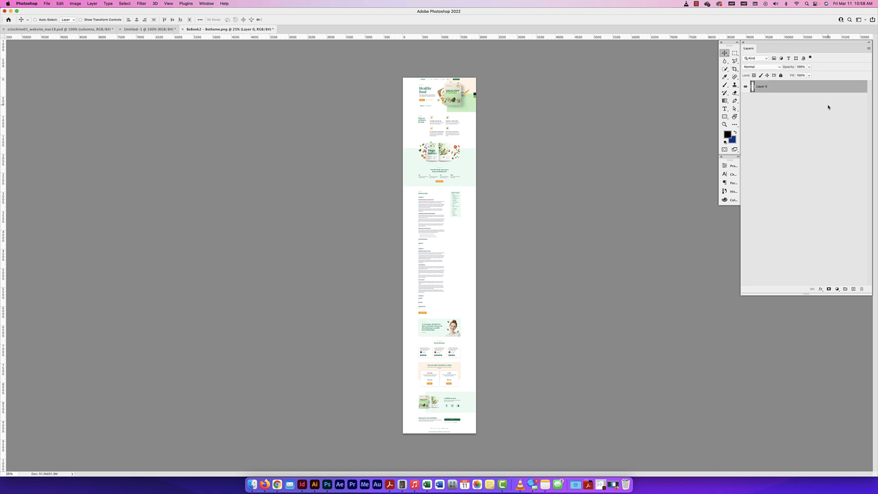
left_click_drag(453, 98, 163, 31)
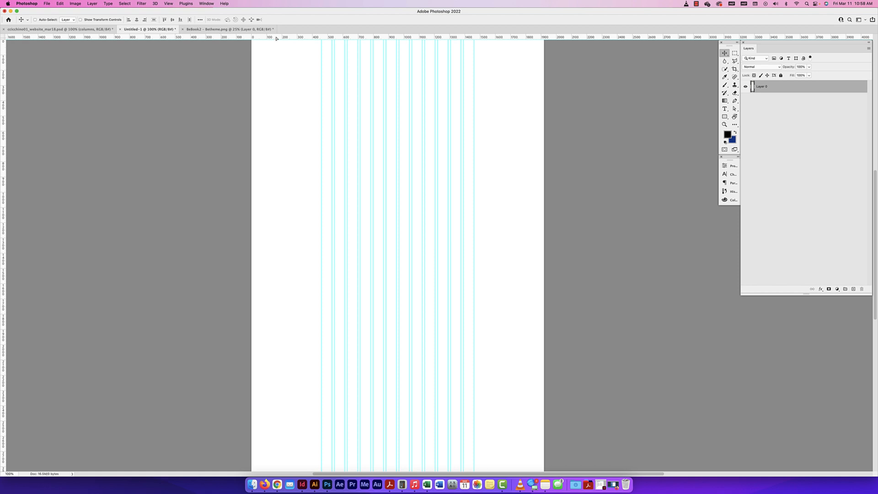
left_click_drag(393, 120, 392, 118)
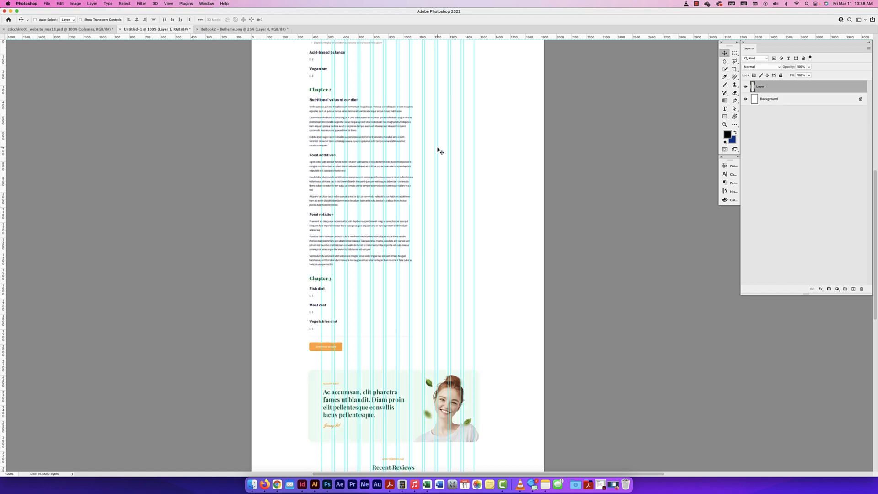
Move the Book 2 capture down until its header meets the top edge of the Untitled-1 canvas and its sides fit the page
scroll(437, 149, "up", 5)
scroll(416, 198, "down", 3)
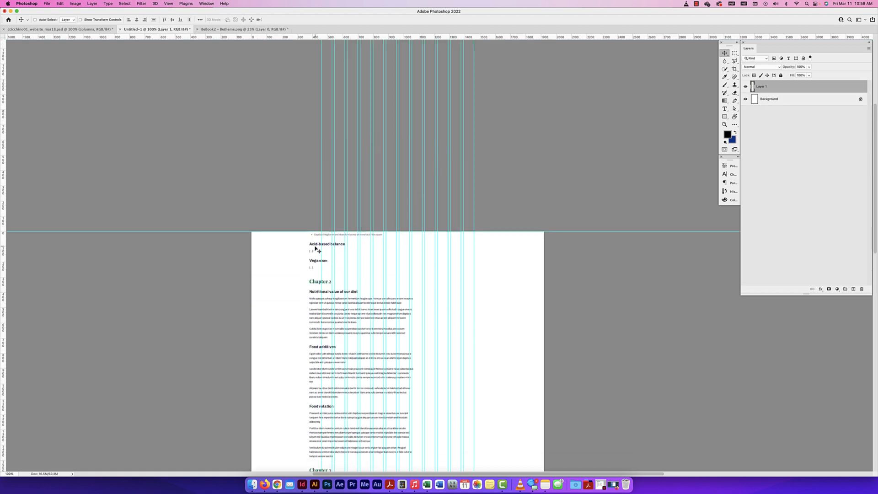
left_click_drag(314, 246, 340, 374)
left_click_drag(428, 238, 397, 356)
left_click_drag(400, 233, 397, 366)
left_click_drag(408, 263, 416, 371)
left_click_drag(417, 257, 419, 399)
left_click_drag(418, 277, 444, 293)
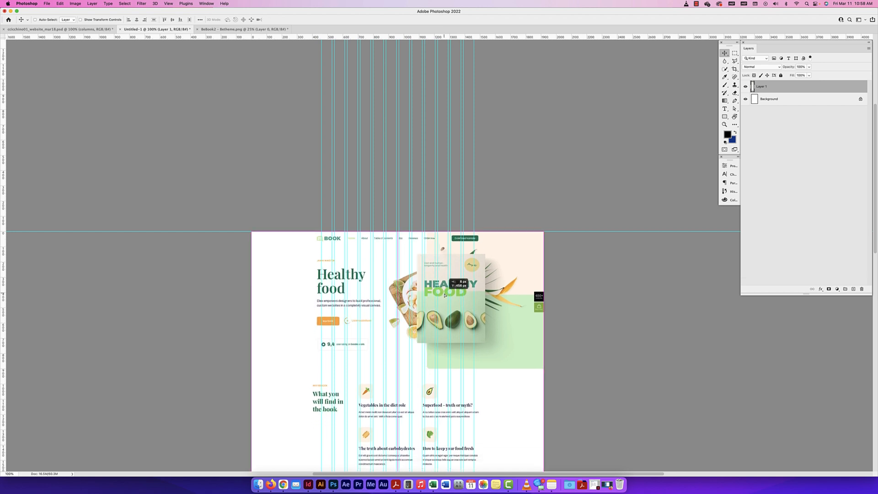
scroll(497, 285, "down", 2)
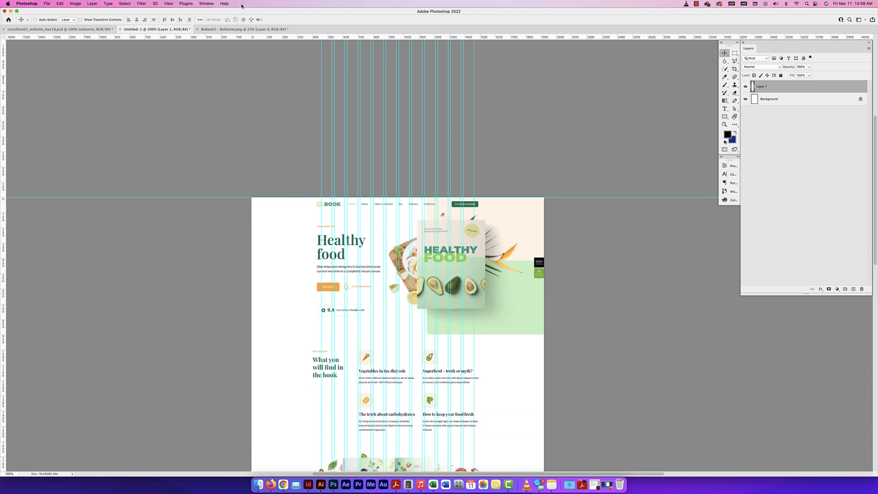
Copy Layer 0 from the BeBook2 document and paste it into Untitled-1
left_click(229, 29)
left_click(805, 90, "super")
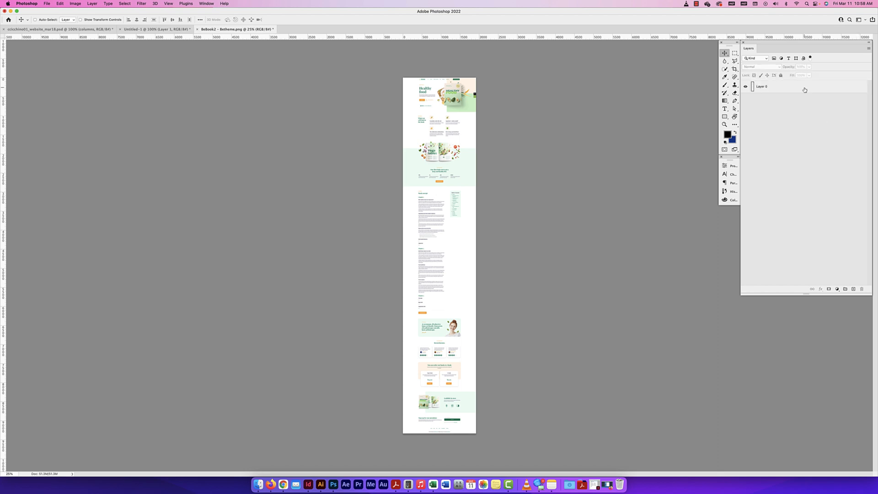
left_click(799, 88)
key("super+c")
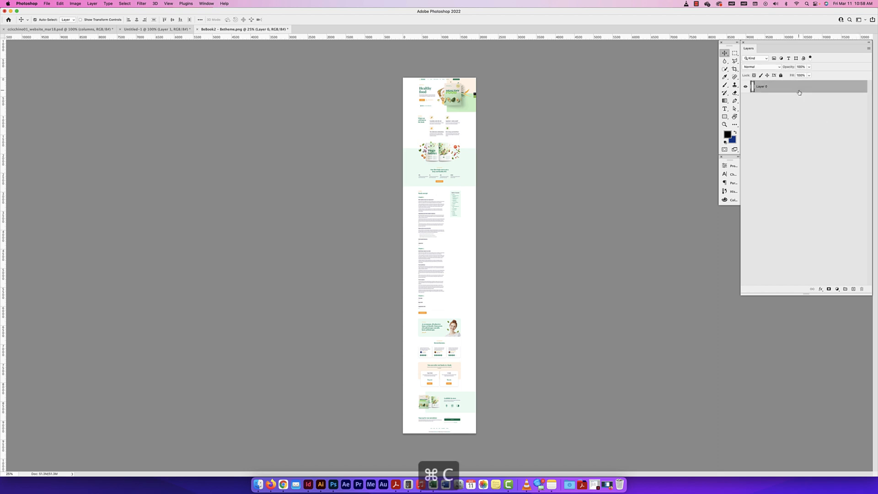
left_click(150, 29)
key("super+v")
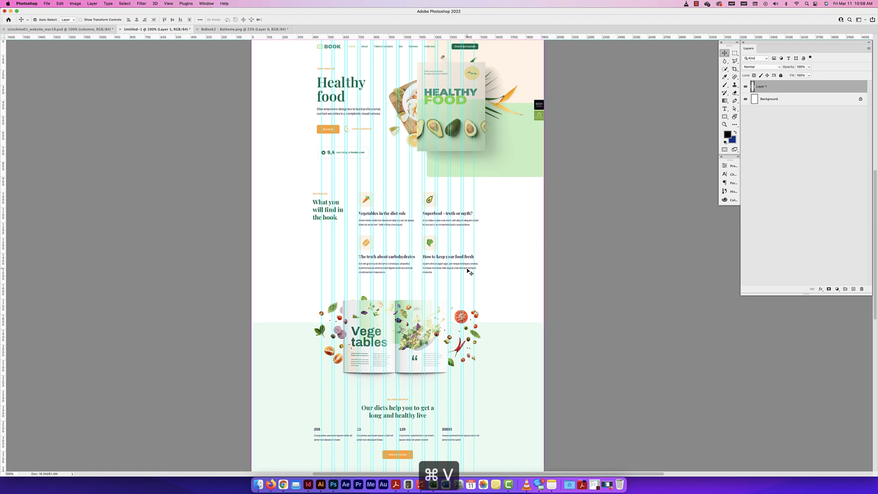
Hide the earlier Book 2 copy, Layer 1, and delete it, keeping the newly pasted layer
left_click(745, 99)
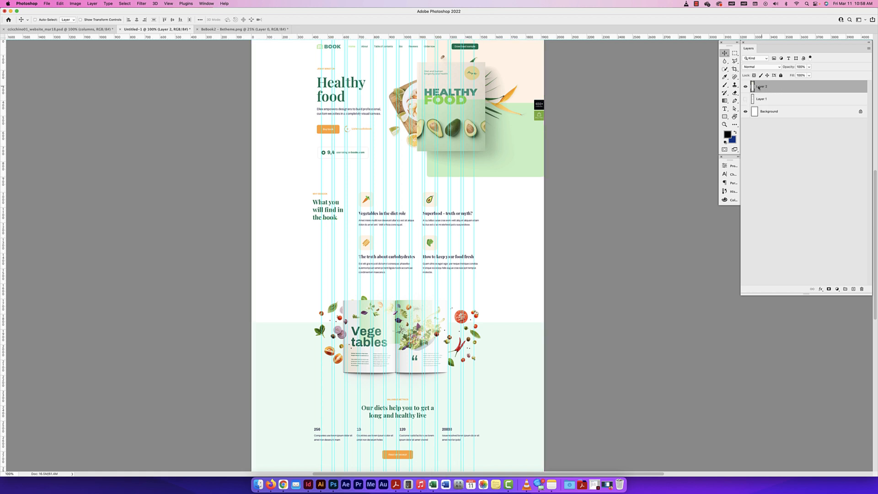
scroll(392, 199, "up", 5)
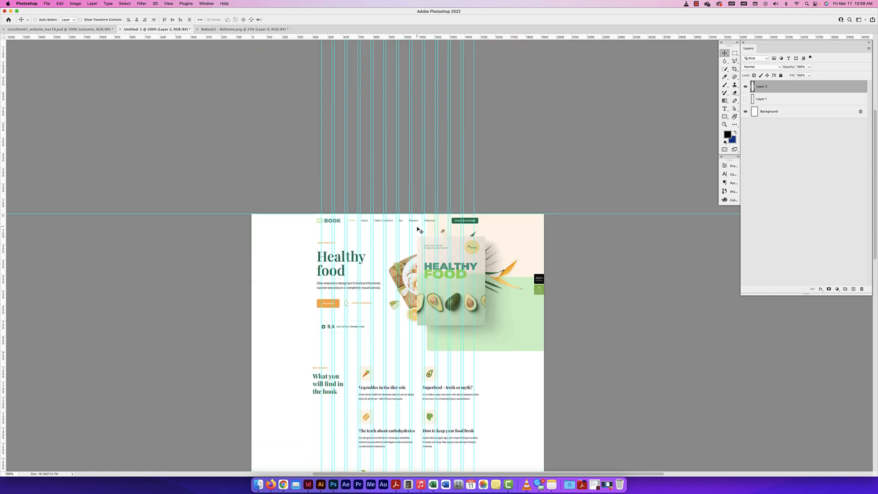
scroll(417, 230, "down", 2)
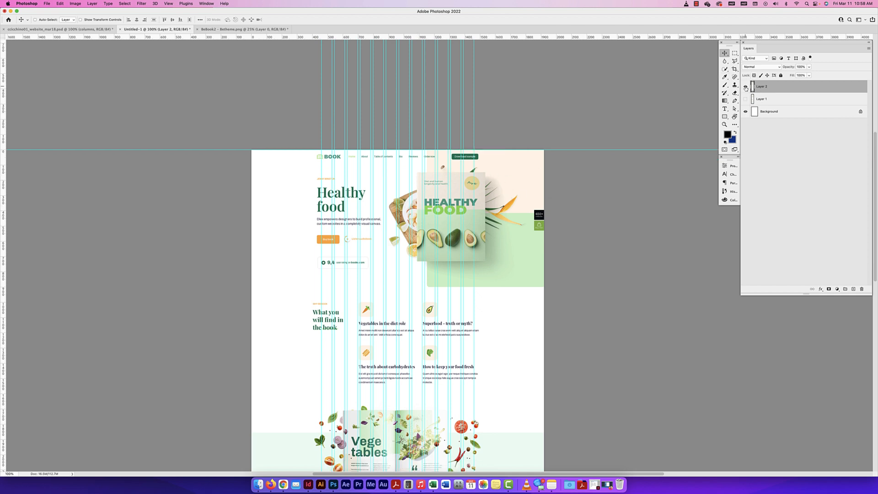
left_click_drag(788, 100, 862, 289)
Review how the Book 2 layout sits on the column guides and where the canvas cuts it off
scroll(447, 172, "down", 10)
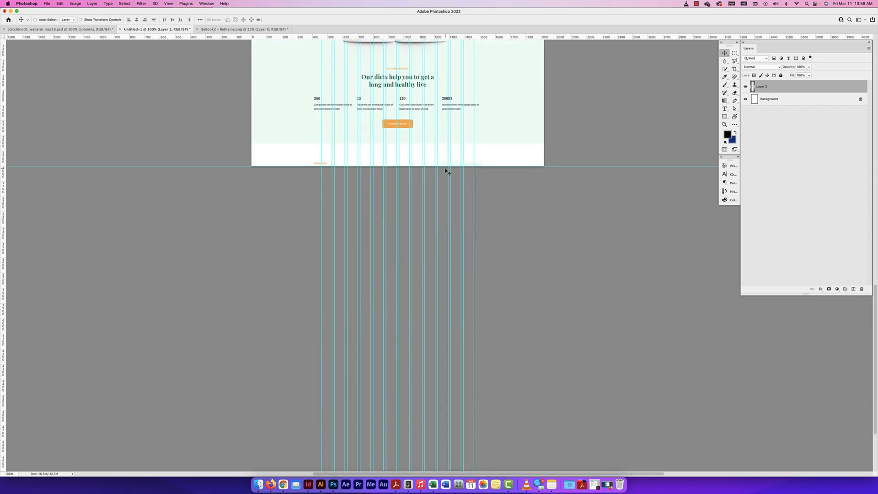
scroll(447, 171, "up", 9)
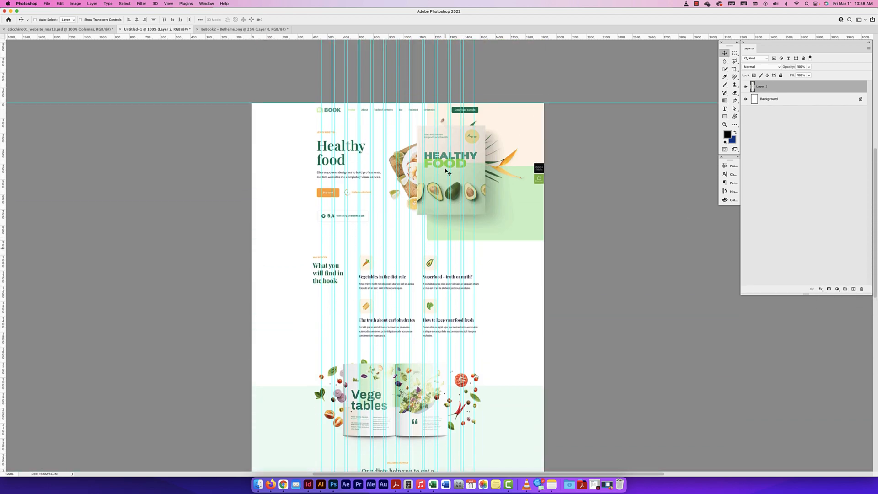
scroll(451, 150, "down", 4)
scroll(469, 366, "up", 2)
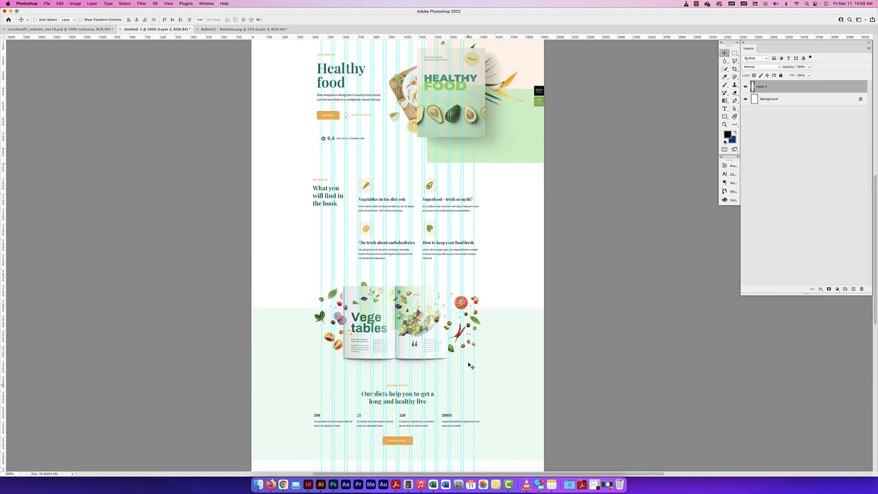
scroll(470, 365, "down", 2)
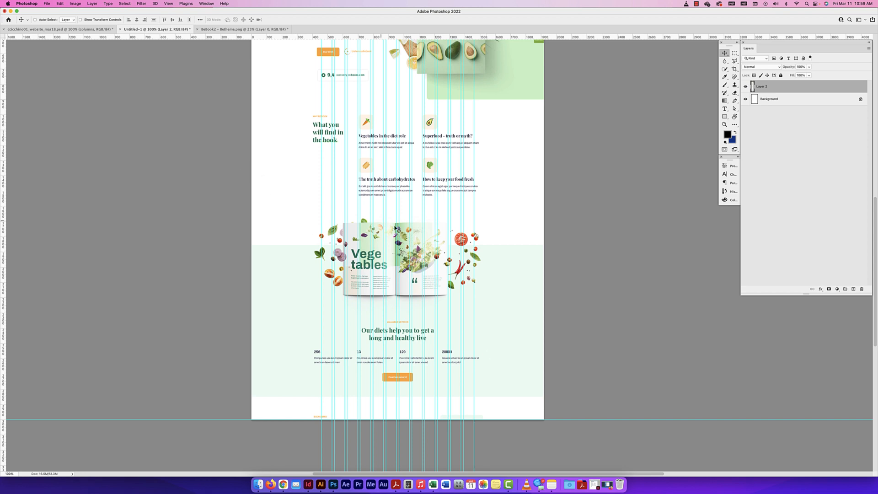
scroll(410, 235, "down", 4)
scroll(410, 235, "down", 1)
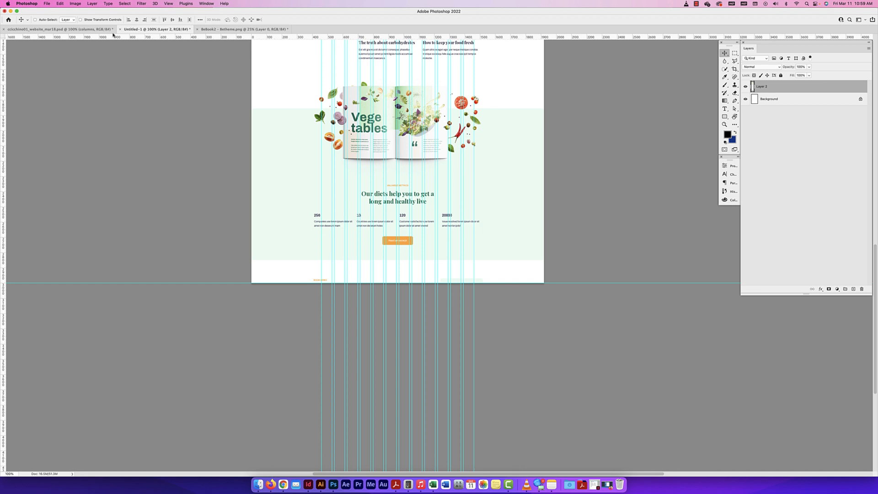
Set the Untitled-1 canvas height to 6000 pixels and check the enlarged page
left_click(76, 4)
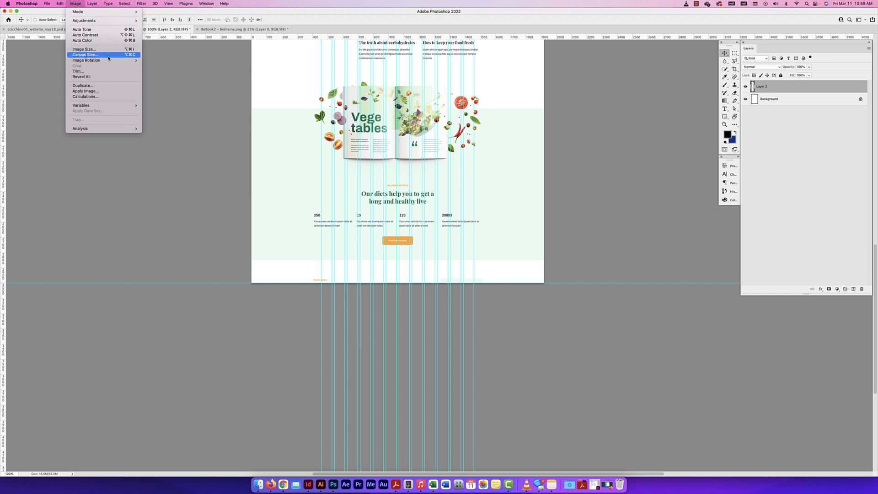
left_click(85, 55)
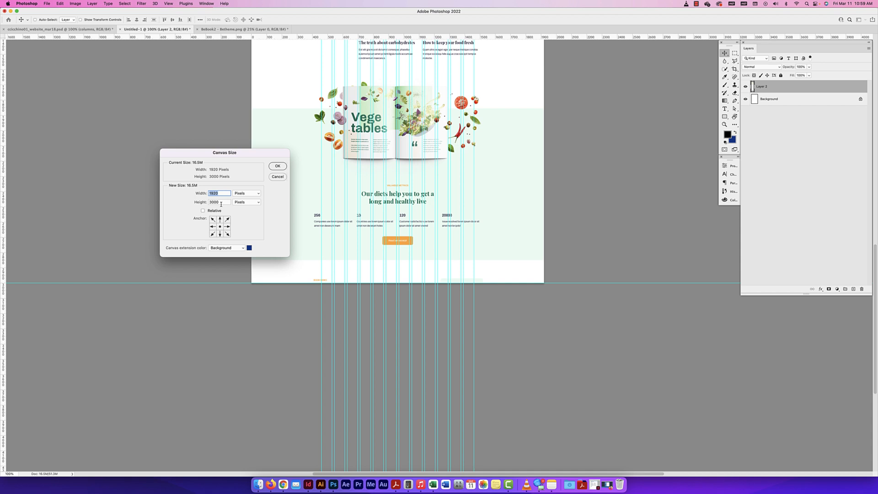
left_click_drag(278, 156, 221, 114)
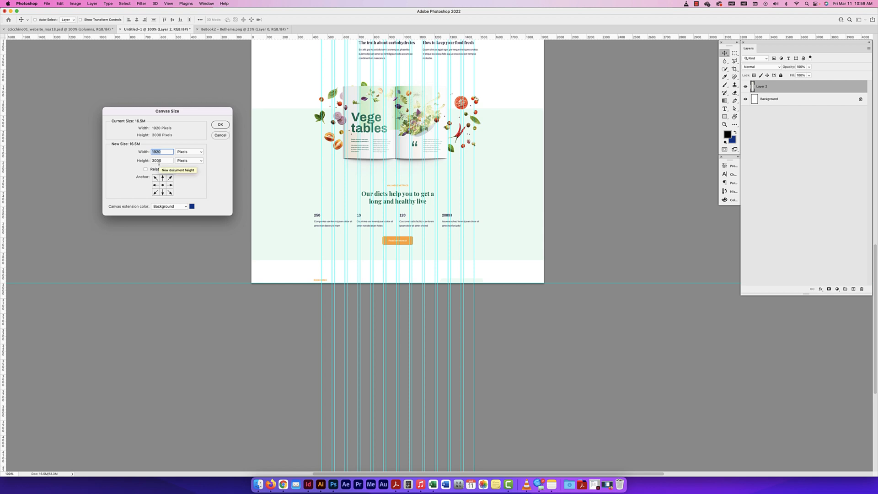
scroll(174, 182, "left", 1)
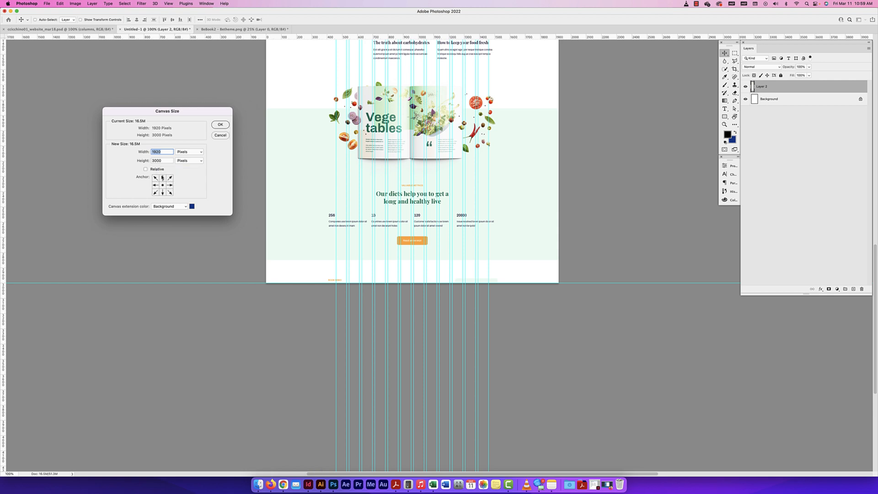
scroll(165, 195, "left", 1)
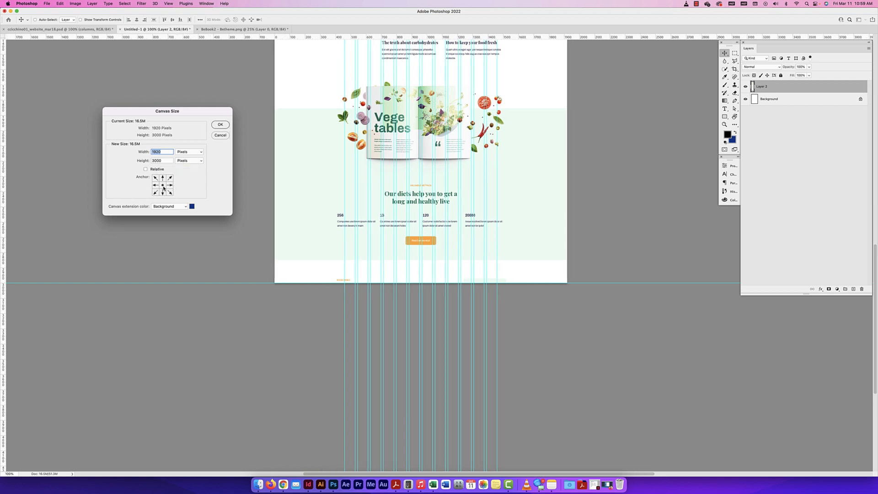
scroll(164, 188, "up", 1)
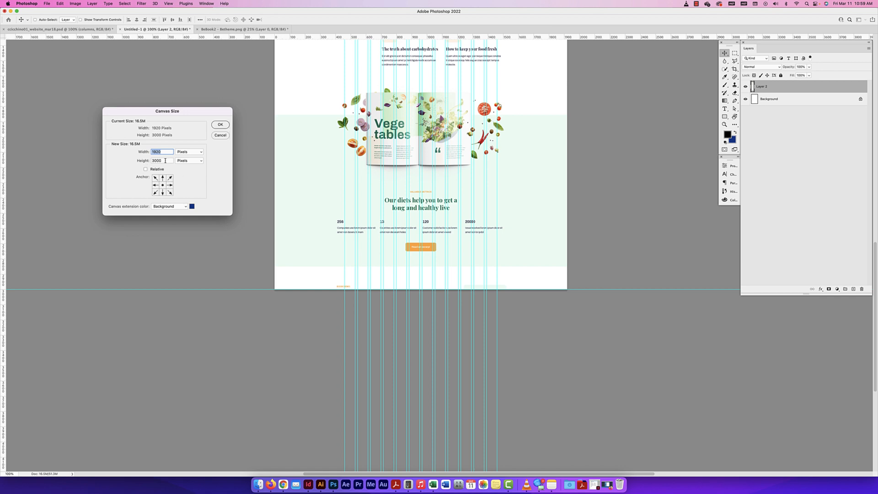
key("Tab")
type("6000")
left_click(220, 124)
key("super+minus")
key("super+minus")
key("super+minus")
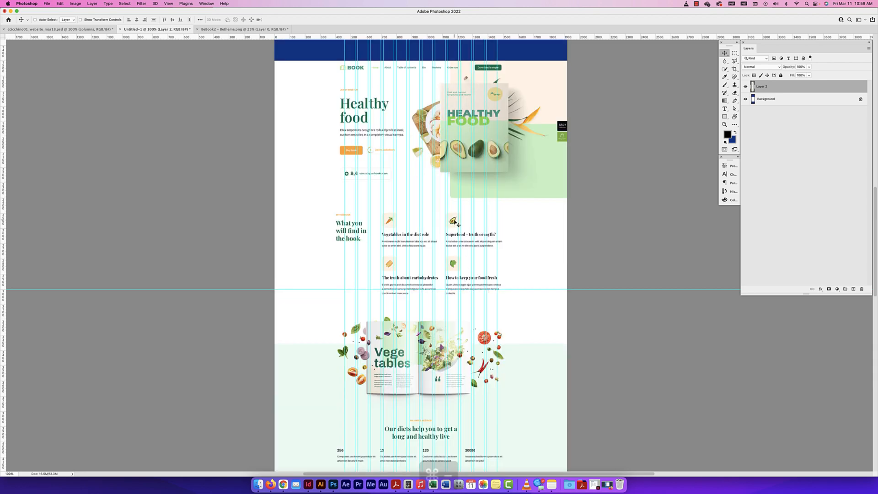
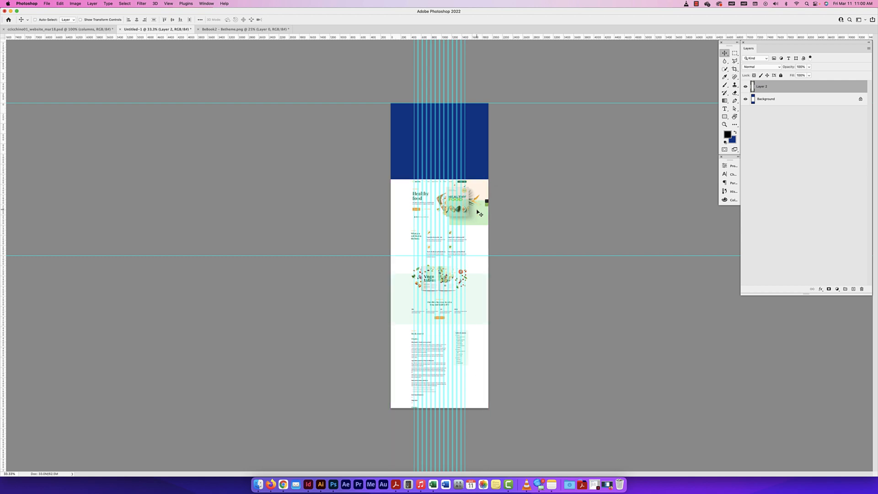
Move the Book 2 layer up to the top of the canvas, and undo that move together with the canvas enlargement
left_click_drag(480, 213, 482, 133)
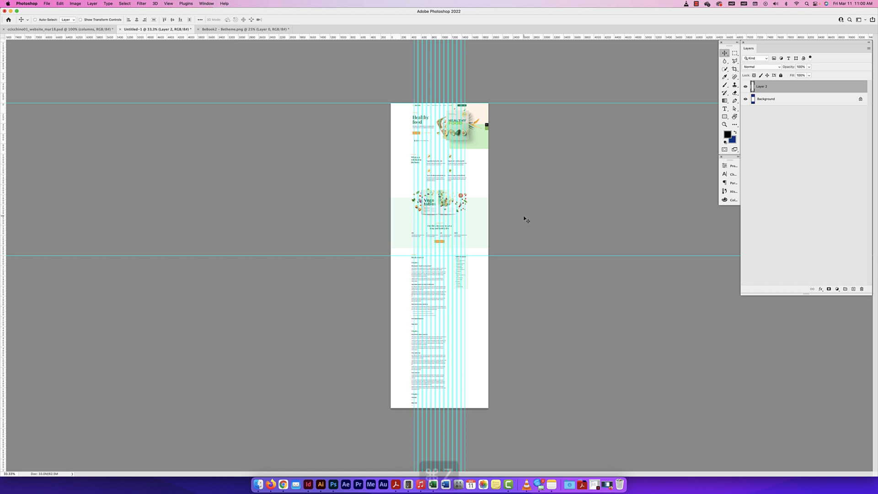
key("super+z")
key("super+z")
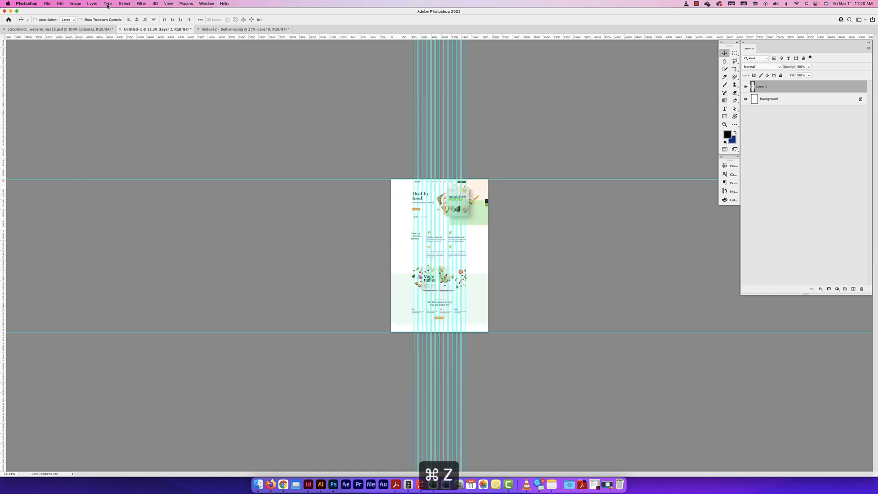
Extend the canvas height to 6000 pixels, anchored at the top with a White extension color, and undo the resize
left_click(75, 4)
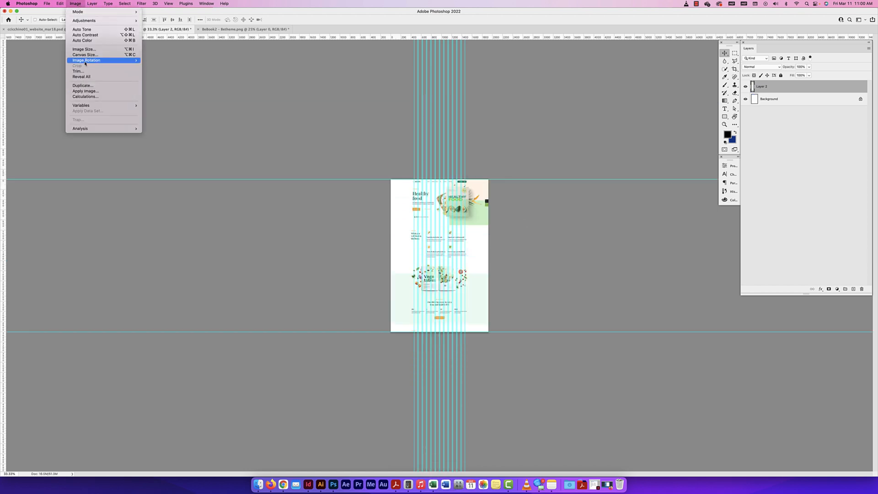
left_click(86, 54)
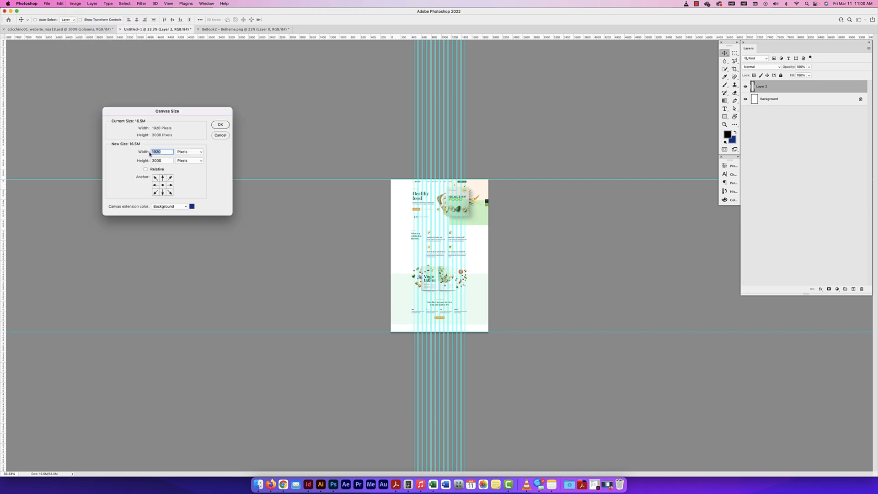
left_click(153, 160)
type("6000")
left_click_drag(186, 116, 337, 191)
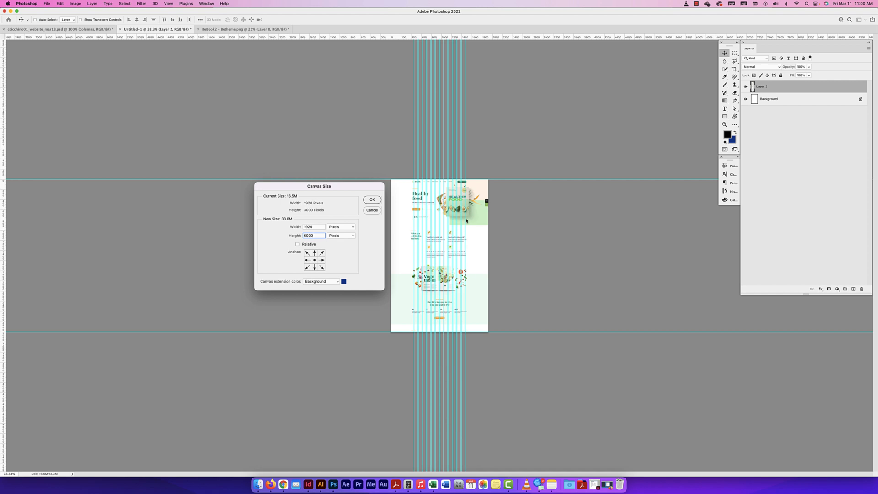
left_click(315, 253)
left_click(320, 282)
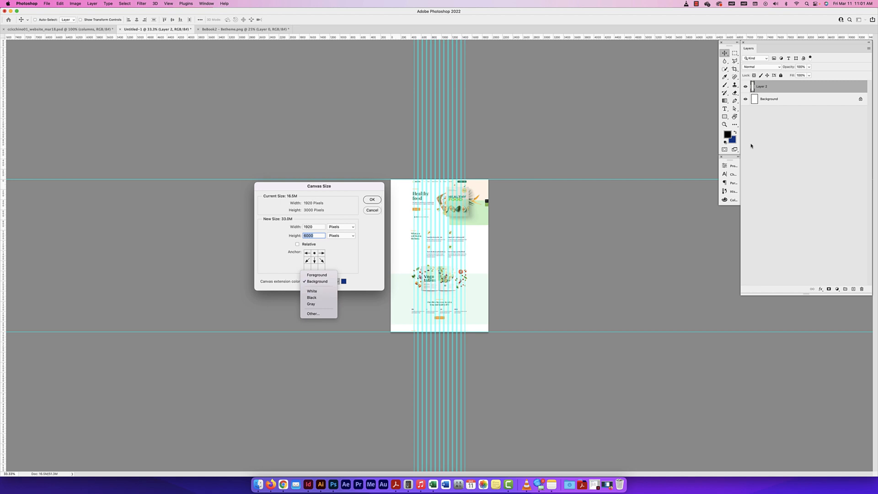
left_click(323, 291)
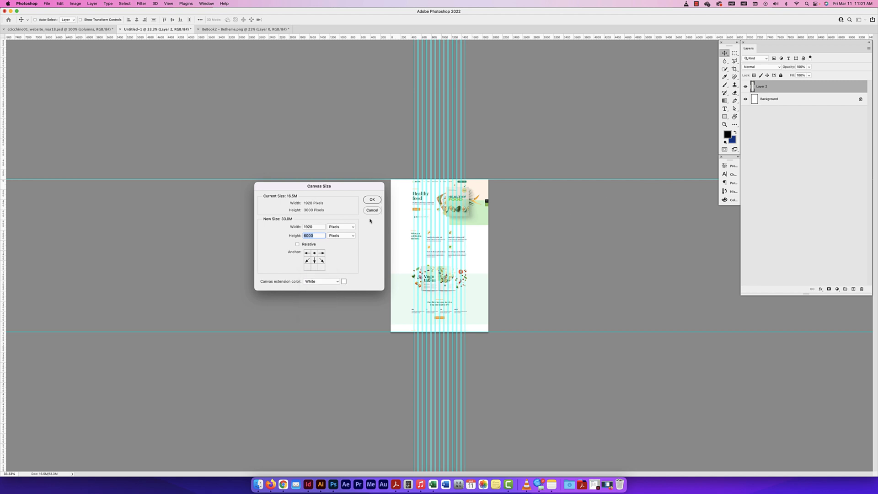
left_click(371, 200)
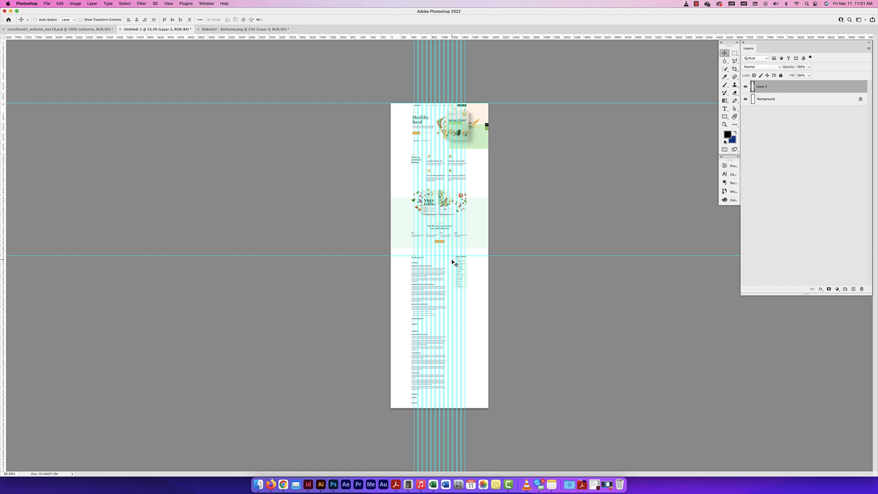
key("super+z")
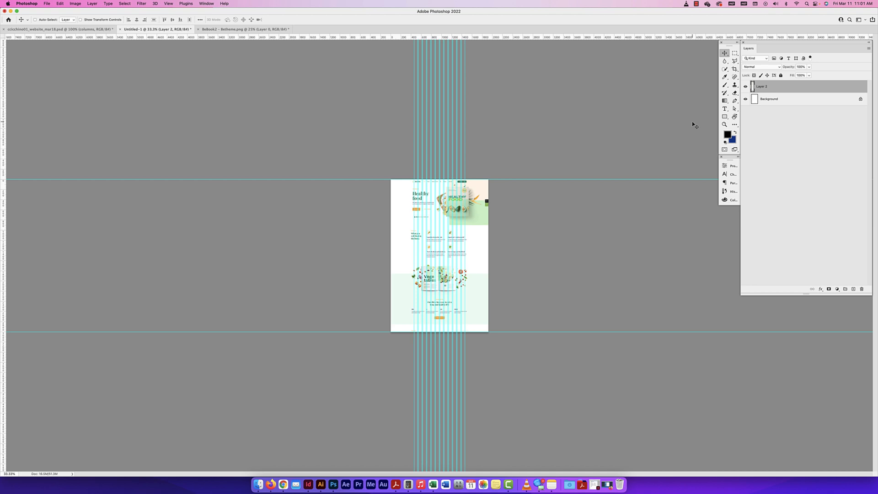
Extend the canvas downward with the Crop tool to a height of about 9340 pixels, so the full Book 2 layout fits
left_click(734, 69)
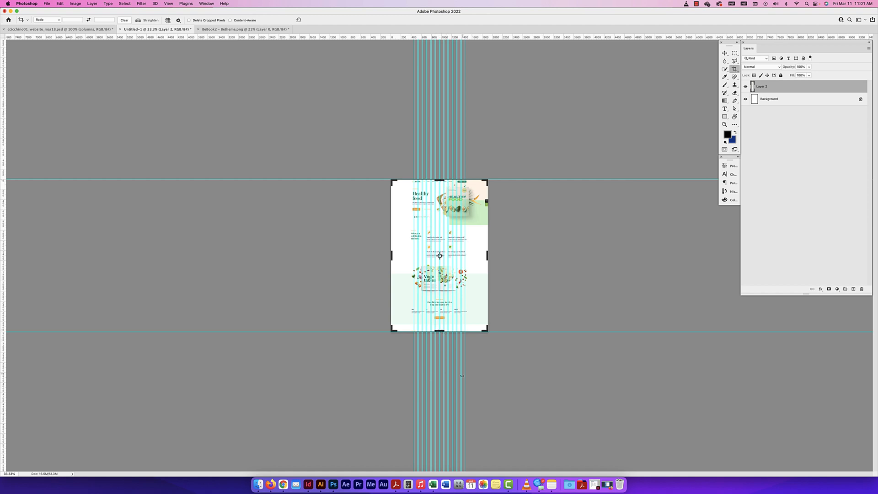
left_click_drag(438, 330, 435, 423)
key("Return")
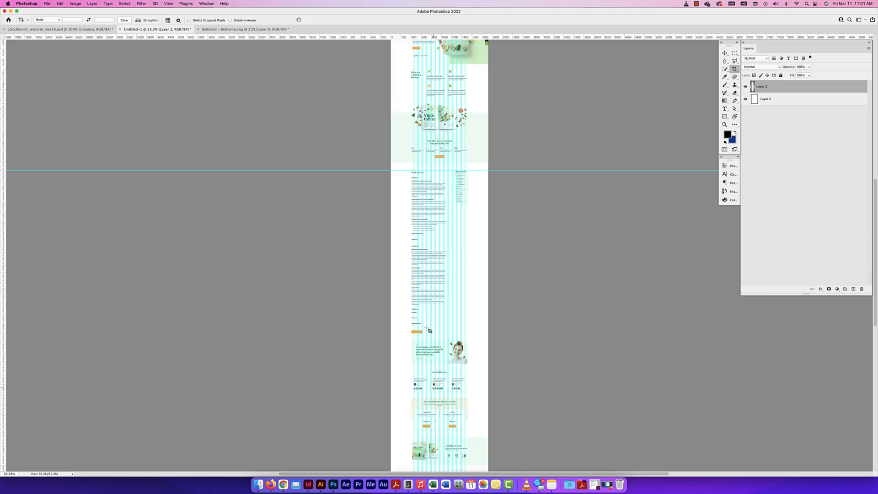
Try moving the Book 2 layer off its aligned position with the Move tool, and undo the move
left_click(724, 53)
scroll(425, 171, "up", 5)
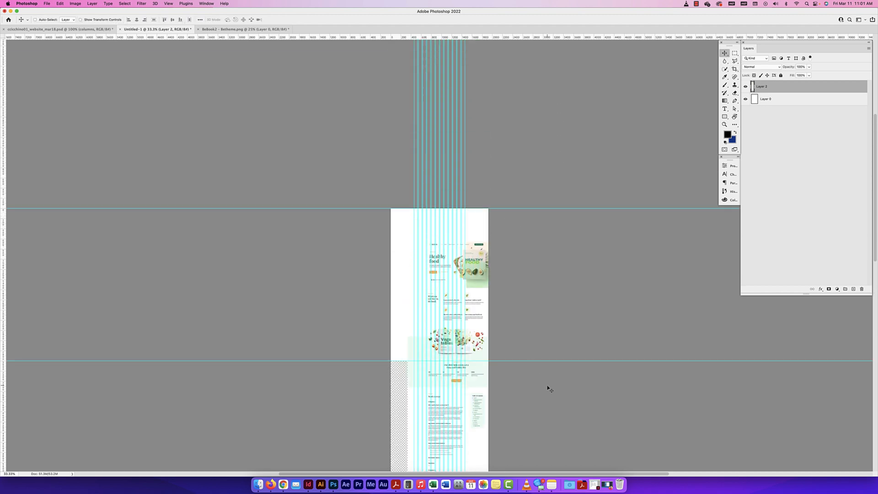
key("super+z")
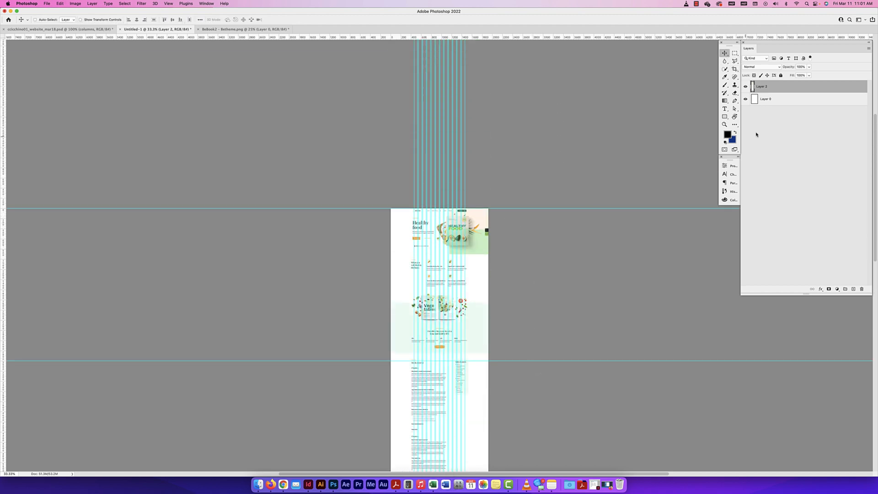
Hide Layer 2 and check how far the white layer beneath it covers the extended canvas
left_click(745, 86)
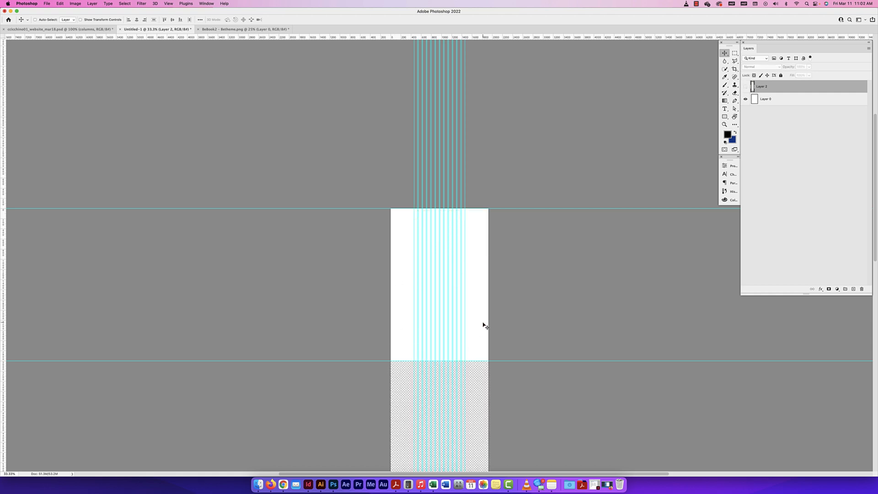
scroll(458, 318, "down", 1)
scroll(458, 317, "down", 10)
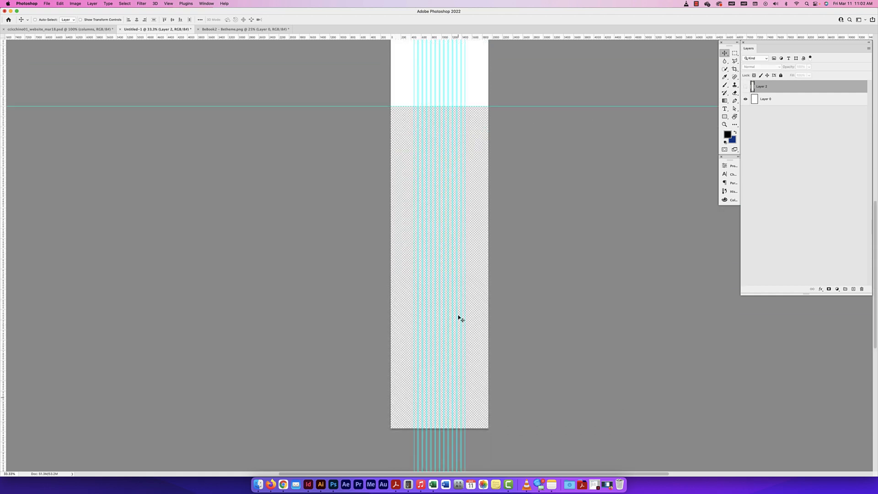
Stretch the white Layer 0 down to the canvas's bottom edge with Free Transform, to about 311% of its height
left_click(761, 103)
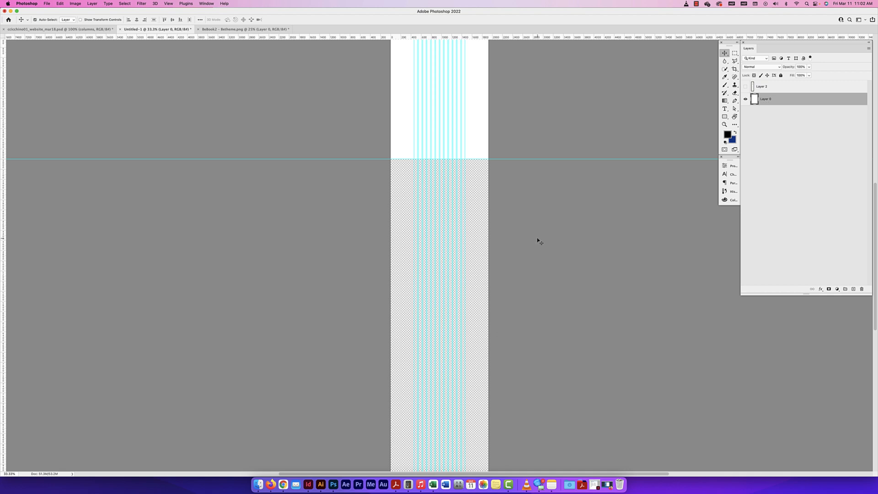
key("super+t")
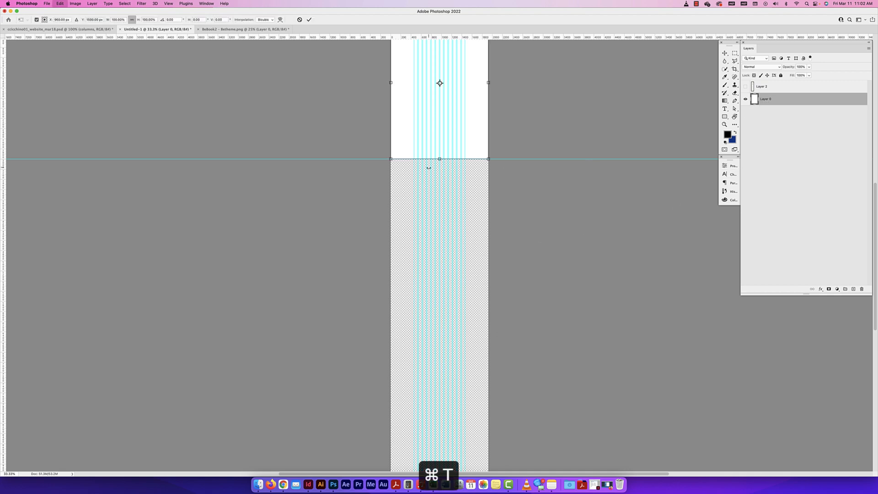
left_click(60, 3)
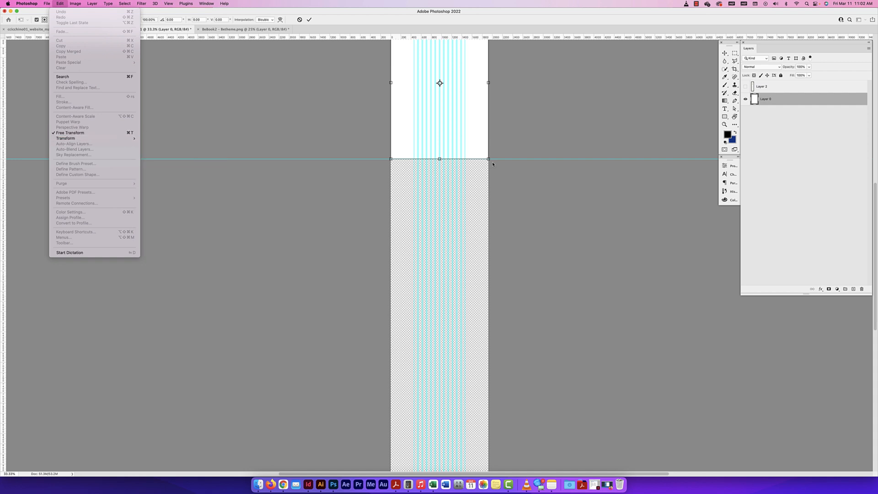
left_click(440, 160)
mouse_move(440, 160)
left_mouse_down()
mouse_move(429, 371)
mouse_move(457, 249)
mouse_move(450, 457)
mouse_move(443, 144)
left_mouse_up()
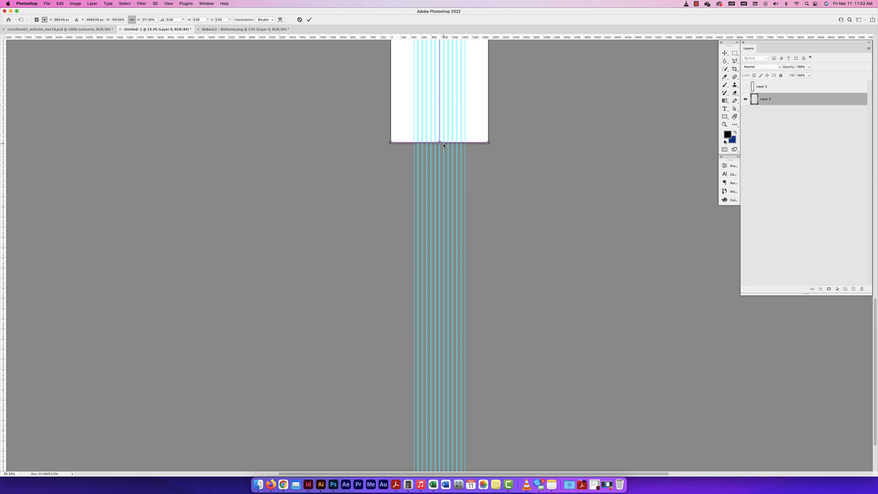
key("Return")
scroll(503, 159, "up", 3)
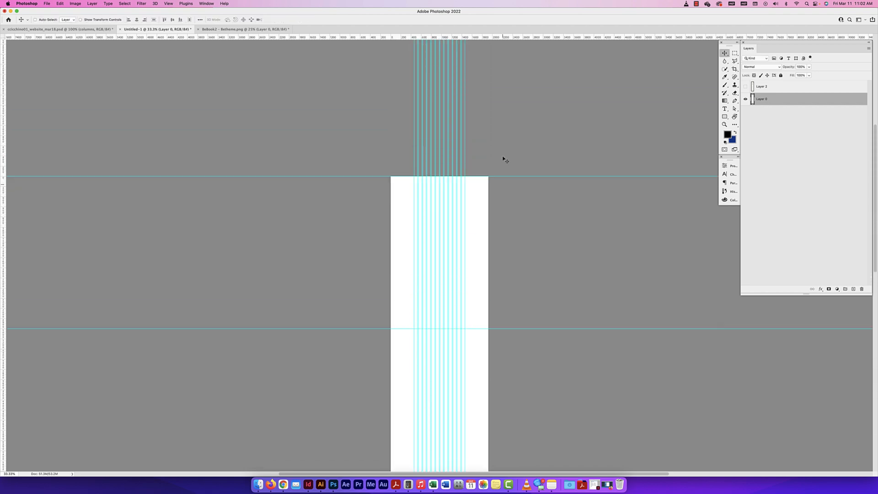
scroll(503, 159, "down", 5)
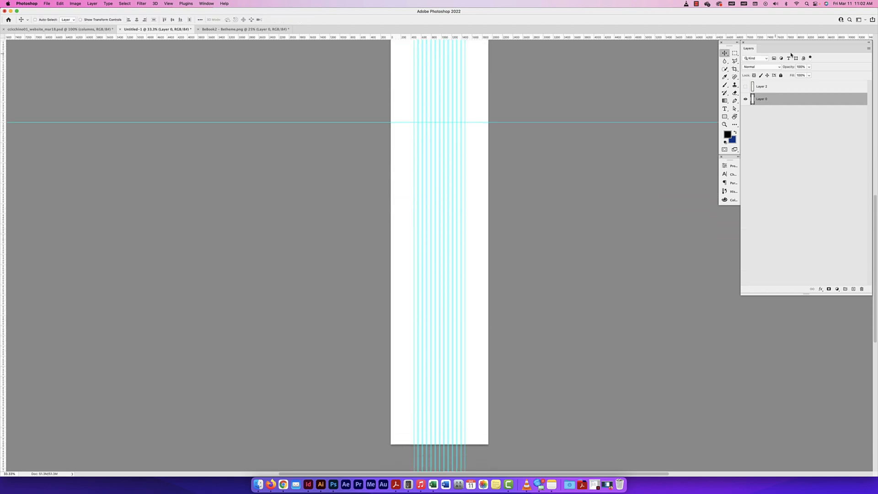
Show Layer 2 again and inspect the top of the Book 2 layout against the column guides at 100%
left_click(745, 90)
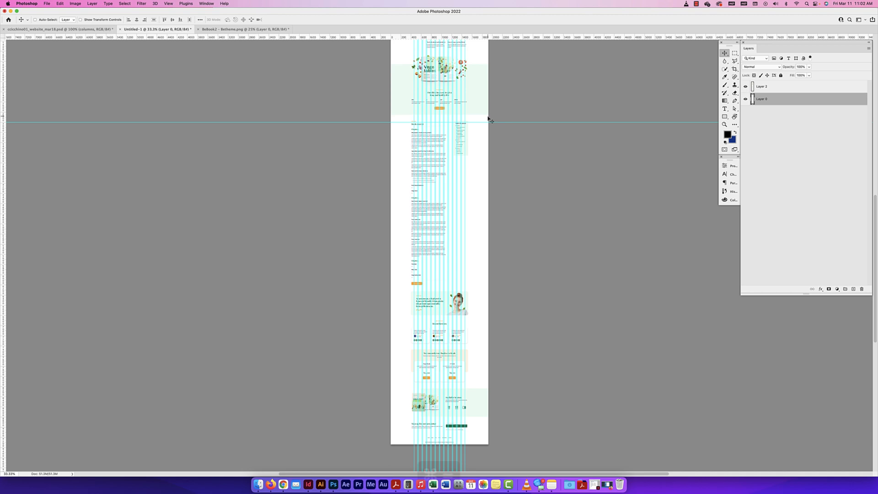
key("super+equal")
scroll(491, 137, "up", 10)
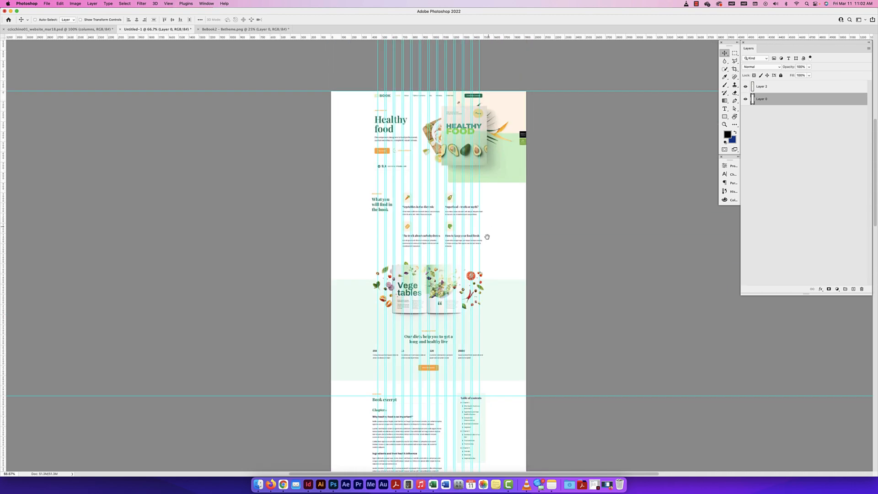
key("super+equal")
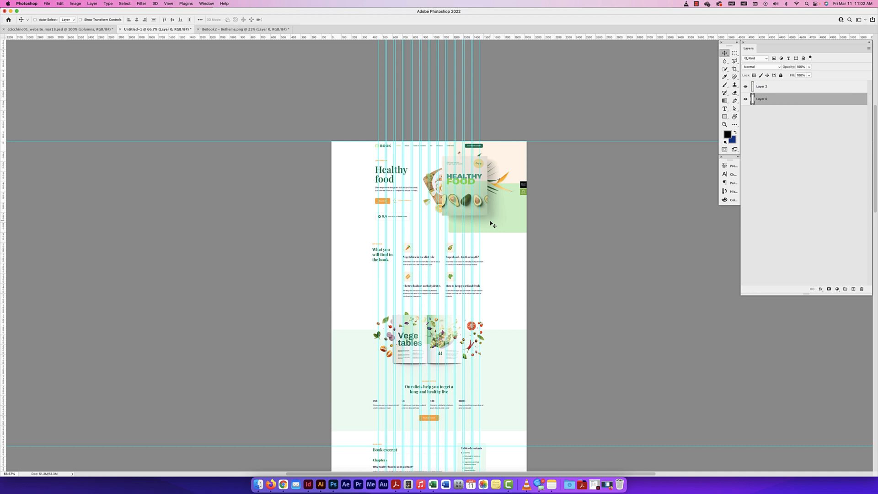
key("super+equal")
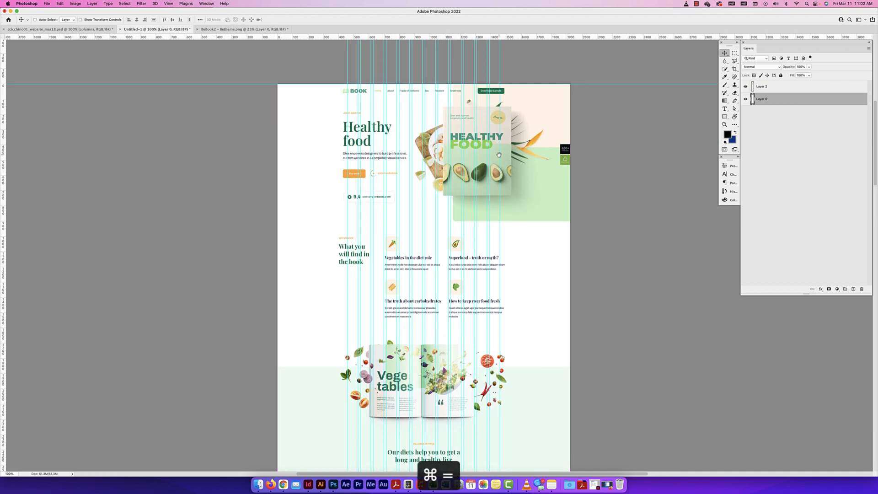
Rename Layer 2, which holds the Book 2 layout, as reference
left_click(774, 91)
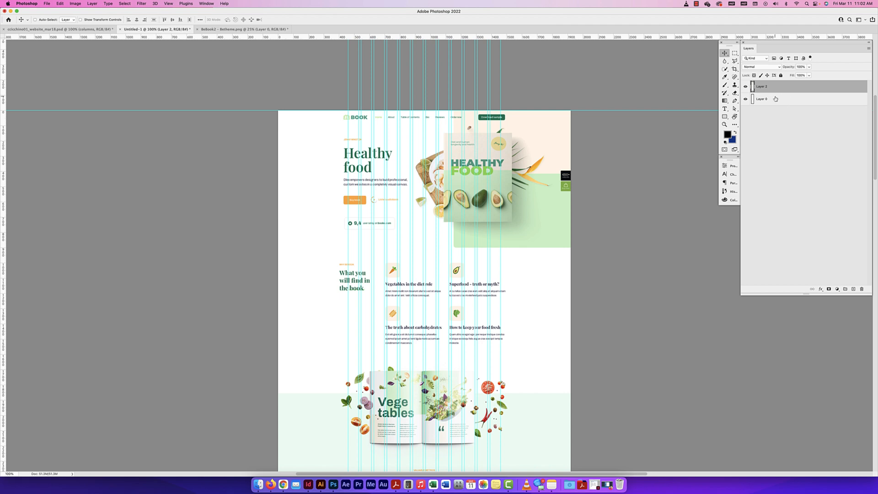
double_click(760, 86)
key("BackSpace")
type("reference")
key("Return")
Rename the white Layer 0 as background
double_click(761, 99)
type("backg")
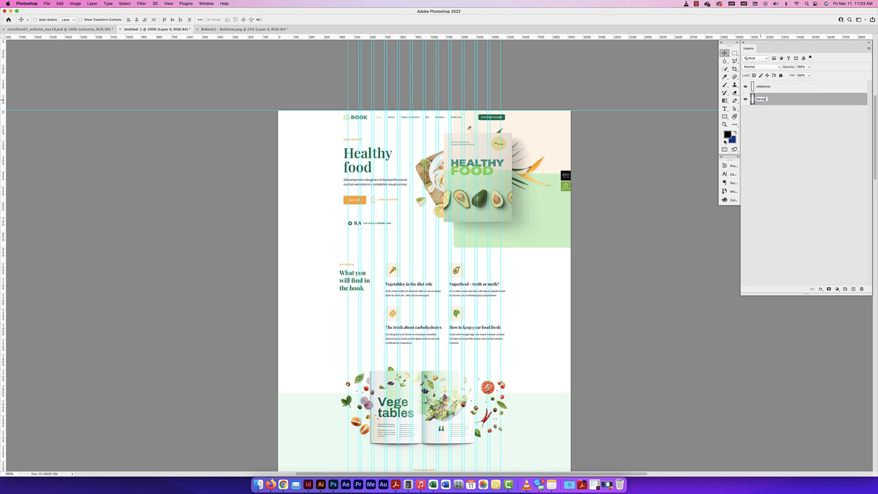
type("round")
key("Return")
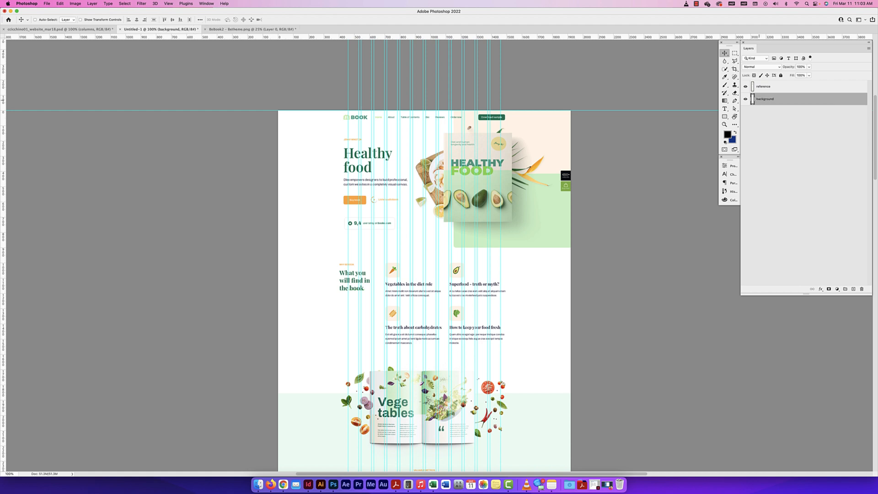
left_click(763, 88)
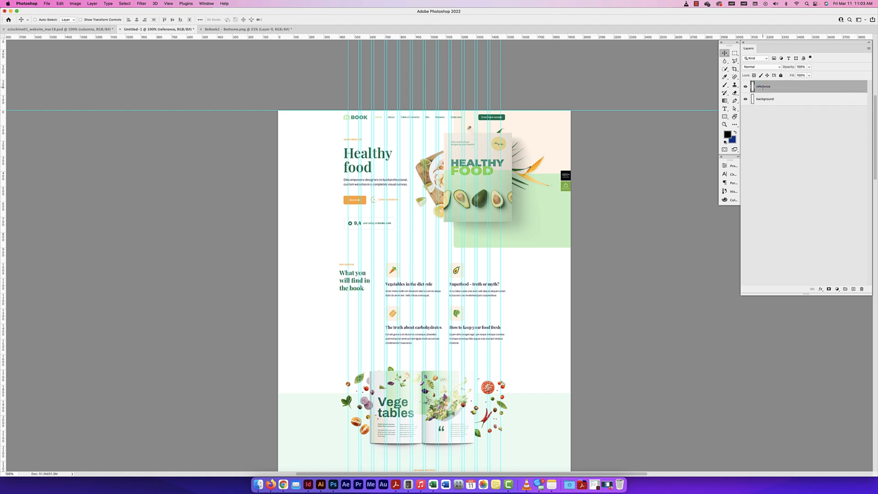
left_click(786, 118)
double_click(762, 87)
left_click(762, 87)
left_click(775, 129)
Group the reference and background layers under the name backgroun, and undo the grouping
left_click(780, 101)
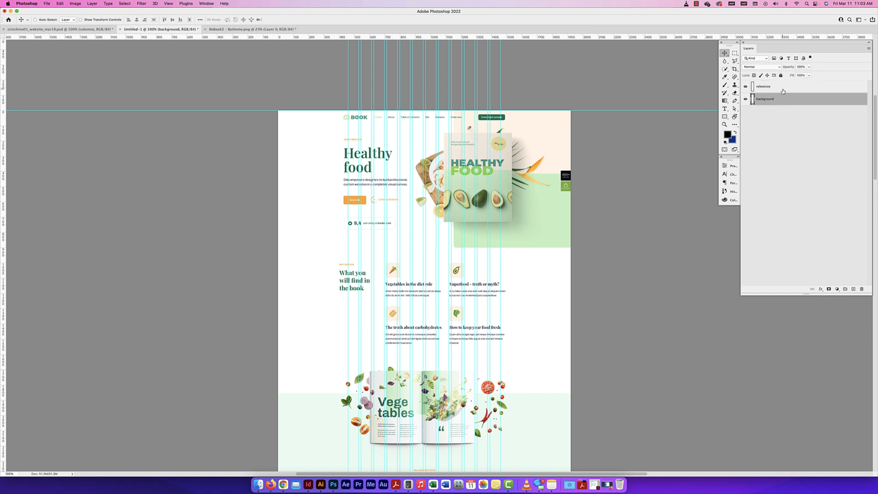
left_click(782, 87, "shift")
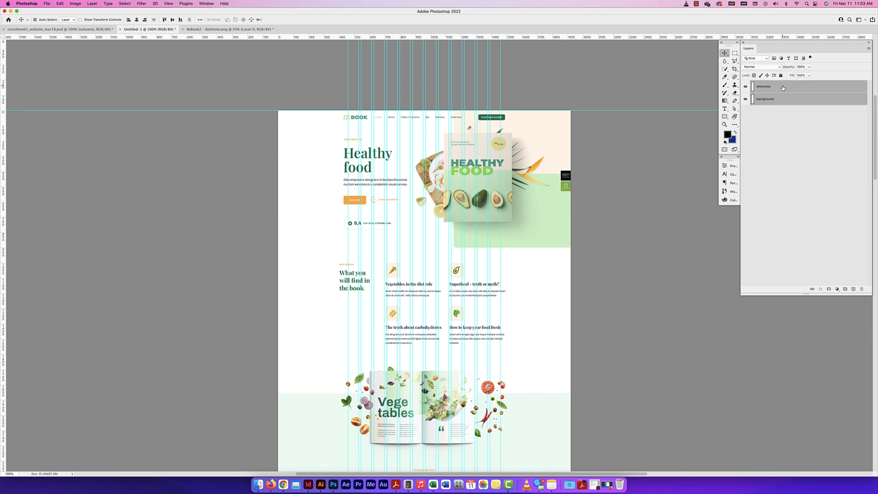
right_click(783, 88)
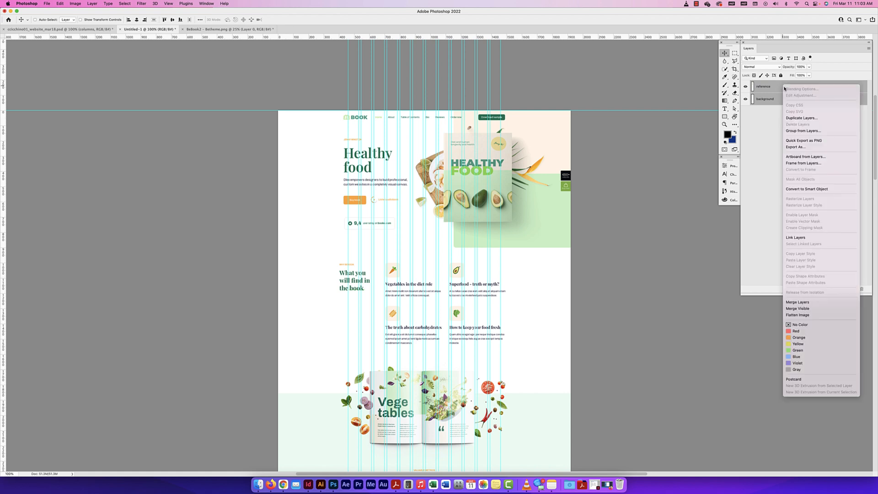
left_click(797, 132)
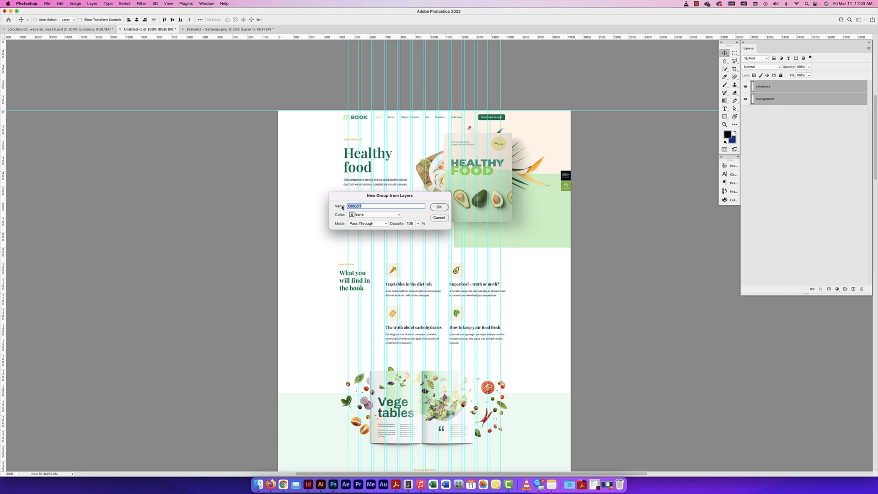
type("background")
key("Return")
key("super+z")
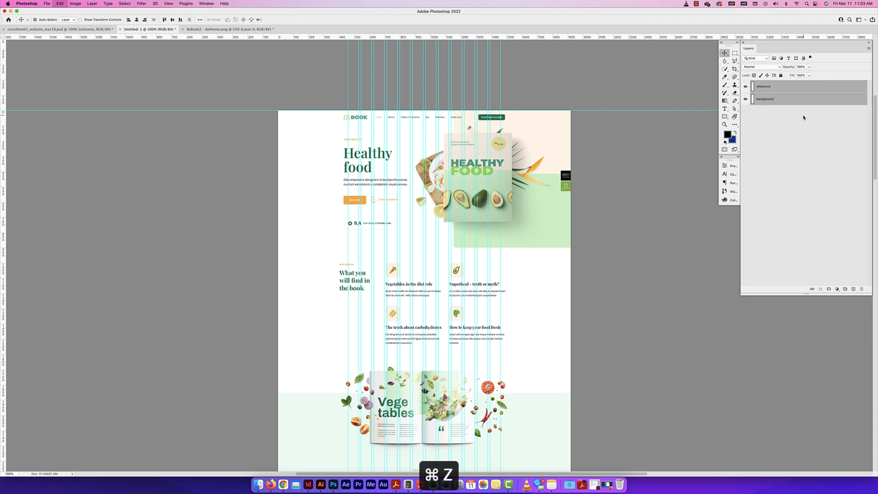
Group the reference and background layers together and name the group background
left_click(795, 128)
left_click(786, 99)
left_click(782, 88, "shift")
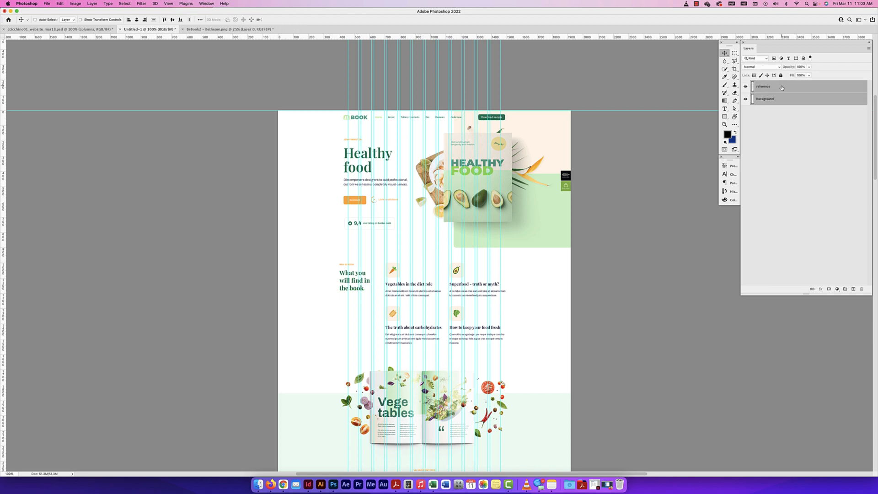
key("super+g")
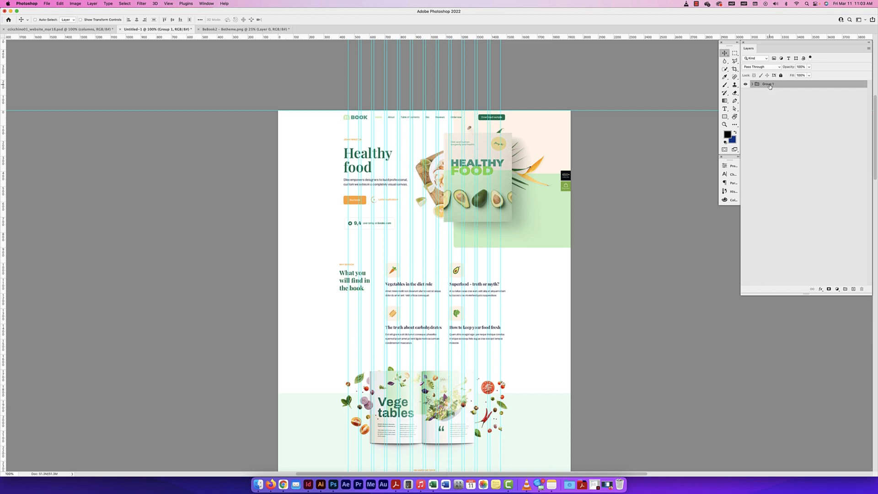
double_click(768, 84)
type("background")
key("Return")
Toggle the background group's visibility to inspect the column guides over the empty canvas
left_click(743, 87)
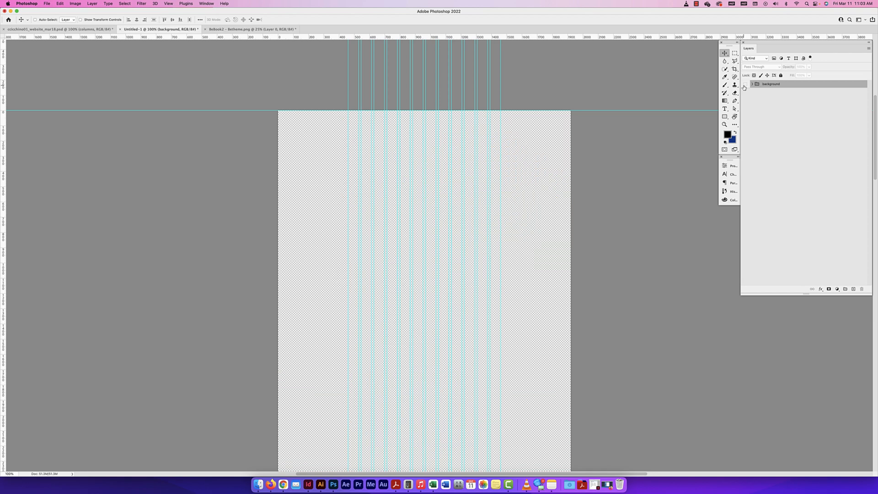
left_click(743, 87)
left_click(744, 87)
key("super+equal")
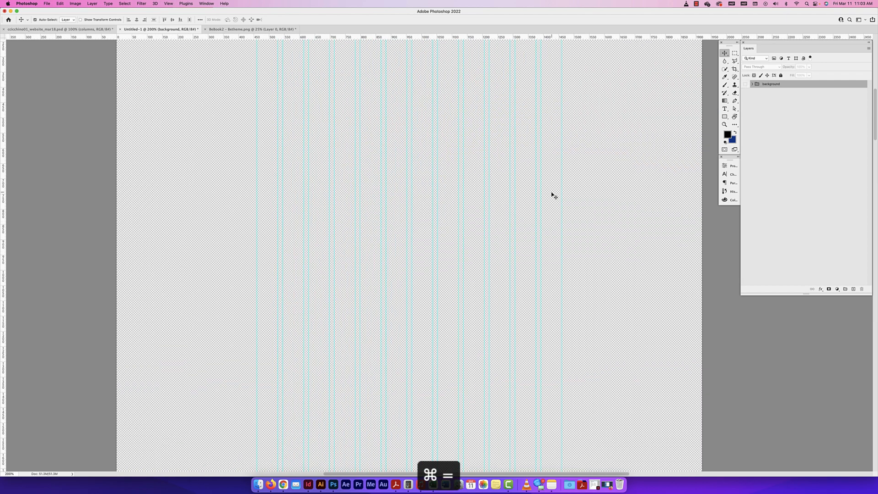
key("super+minus")
key("super+minus")
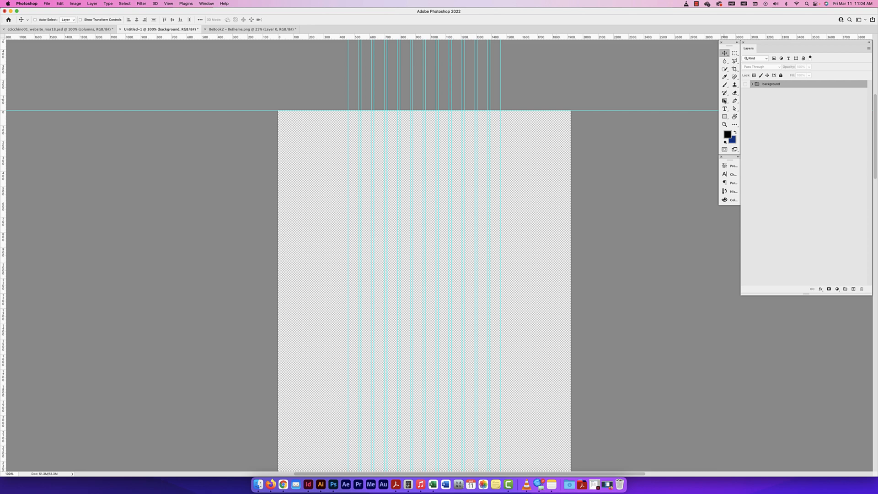
left_click(745, 84)
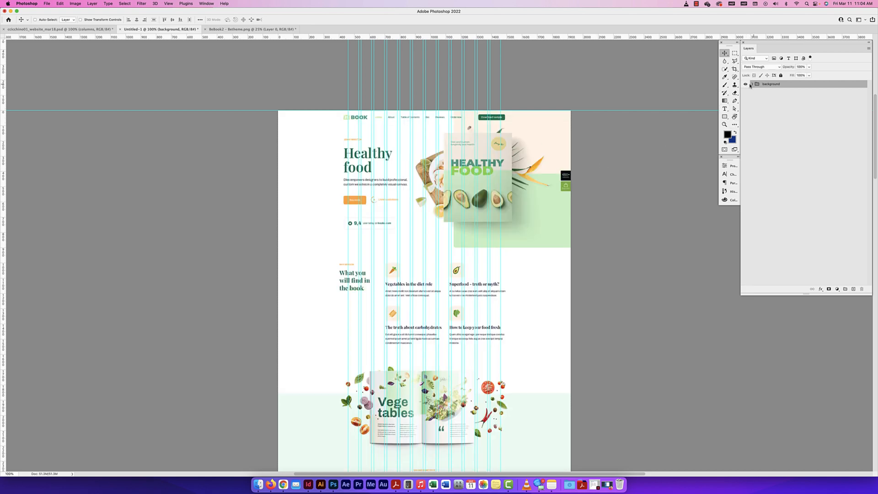
Draw a white rectangle about 1921 × 84 px across the full width of the page's upper edge
left_click(724, 117)
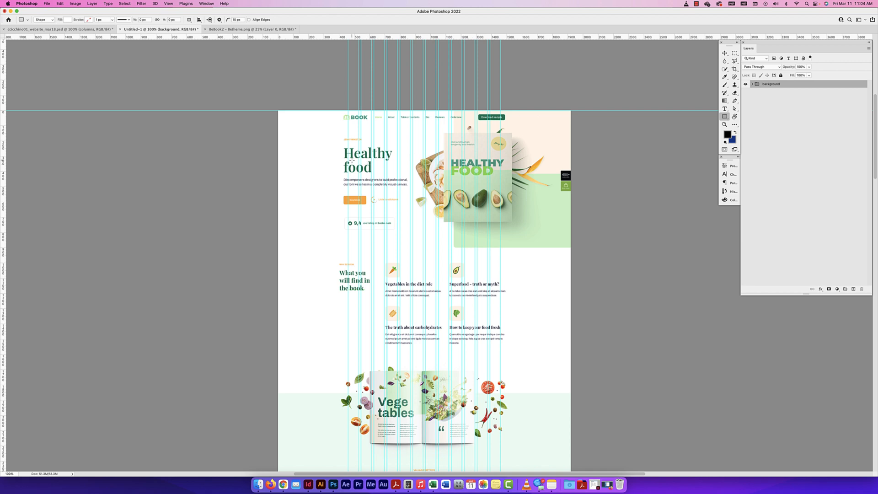
left_click_drag(278, 110, 450, 145)
key("super+z")
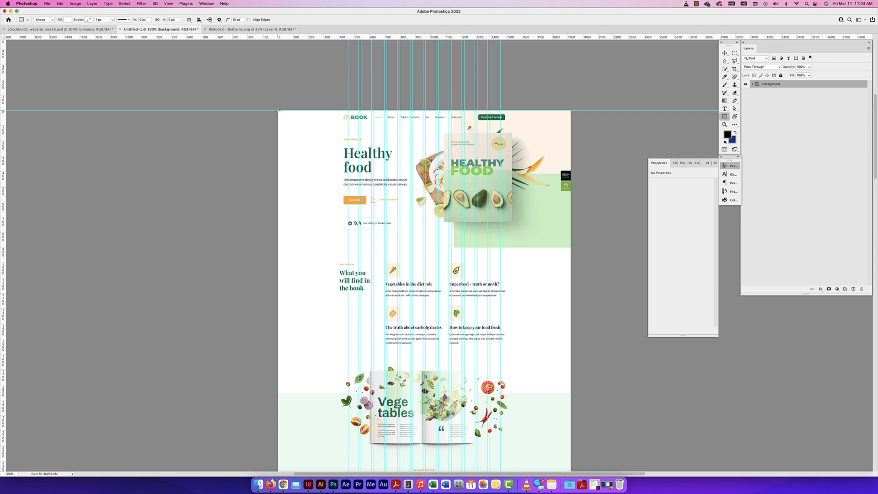
left_click_drag(278, 111, 570, 123)
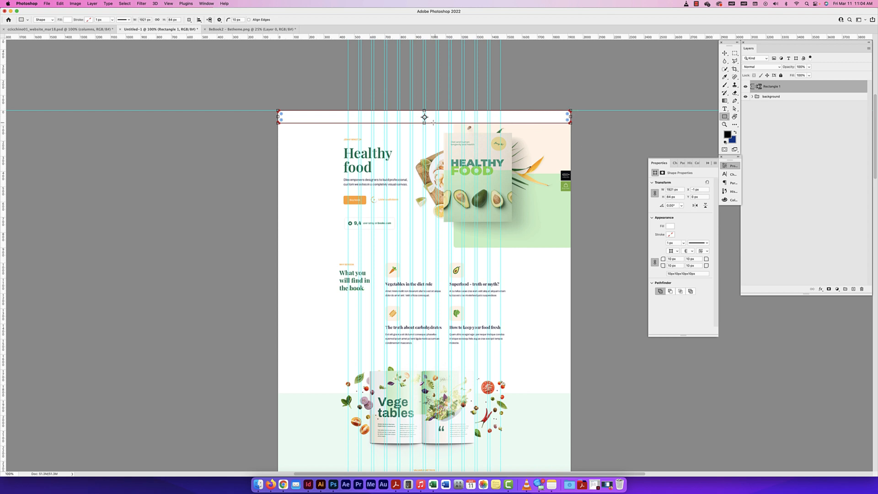
Fill the header rectangle with the dark red from the recently used colors
scroll(286, 113, "right", 1)
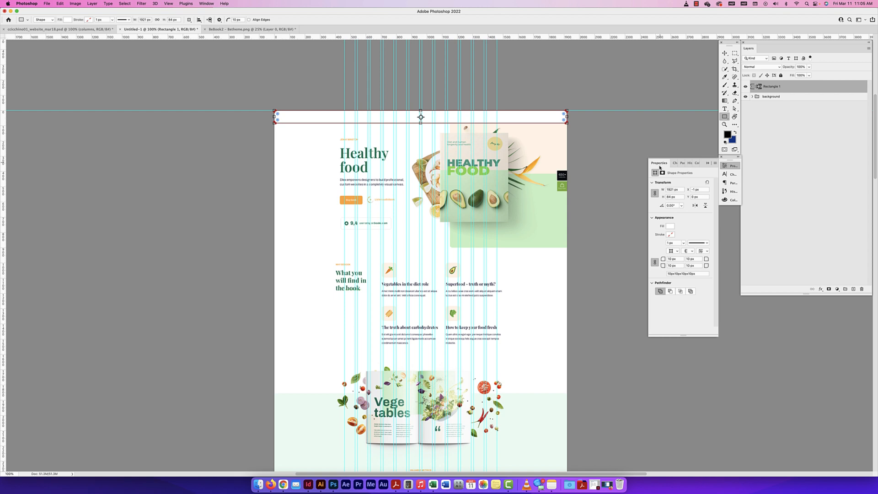
left_click(206, 4)
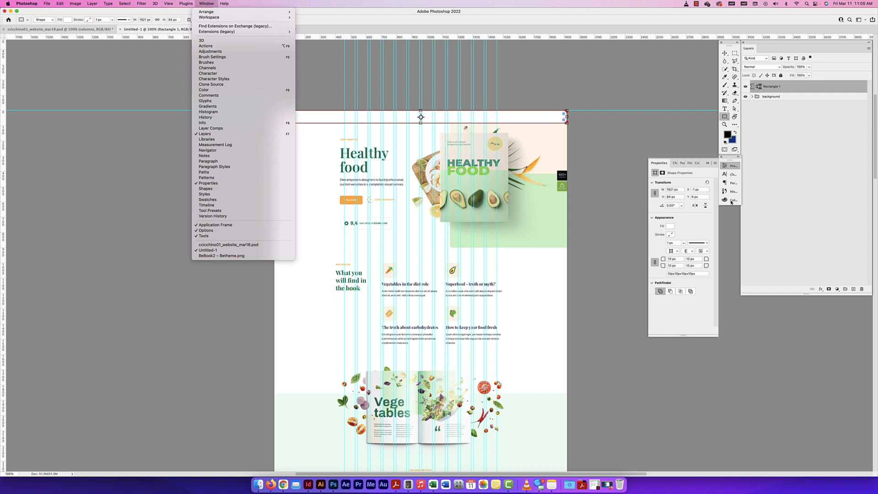
left_click(695, 233)
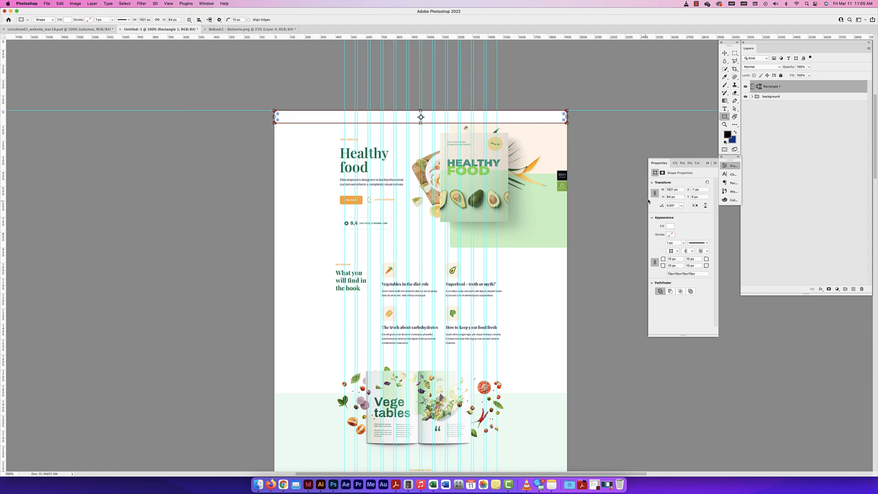
left_click(670, 227)
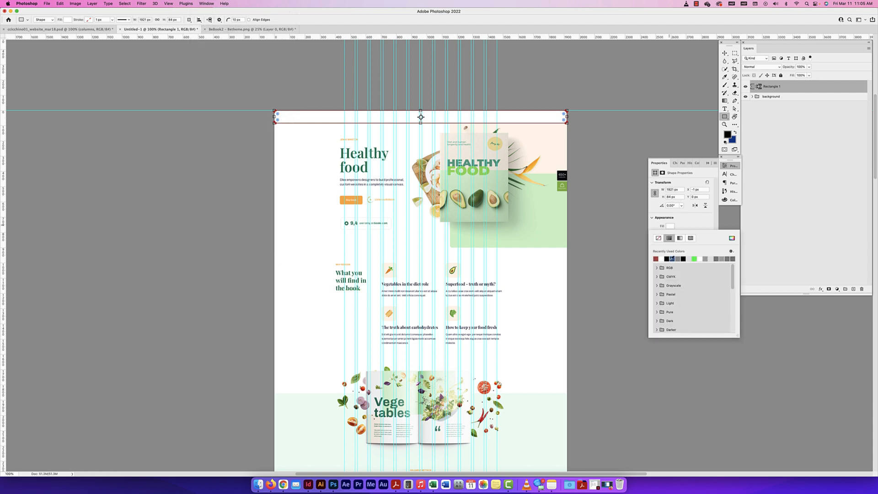
left_click(657, 259)
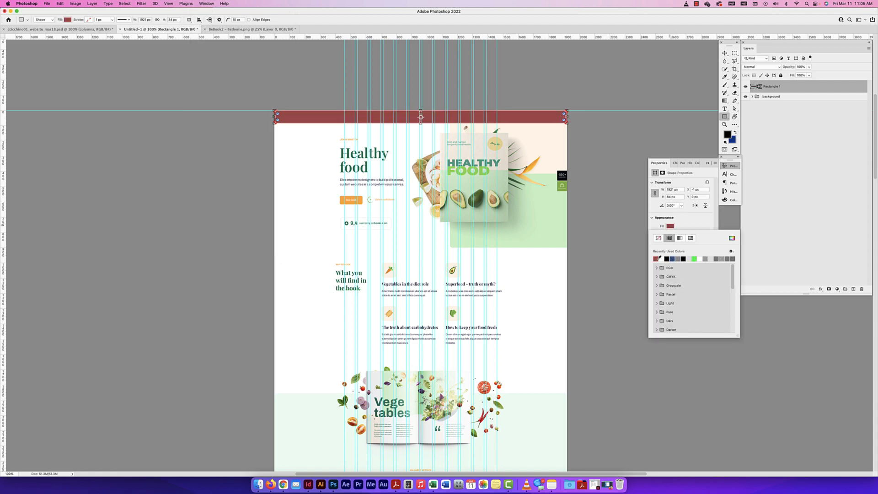
left_click(690, 221)
Look through the header rectangle's stroke color, alignment and line style options
left_click(670, 234)
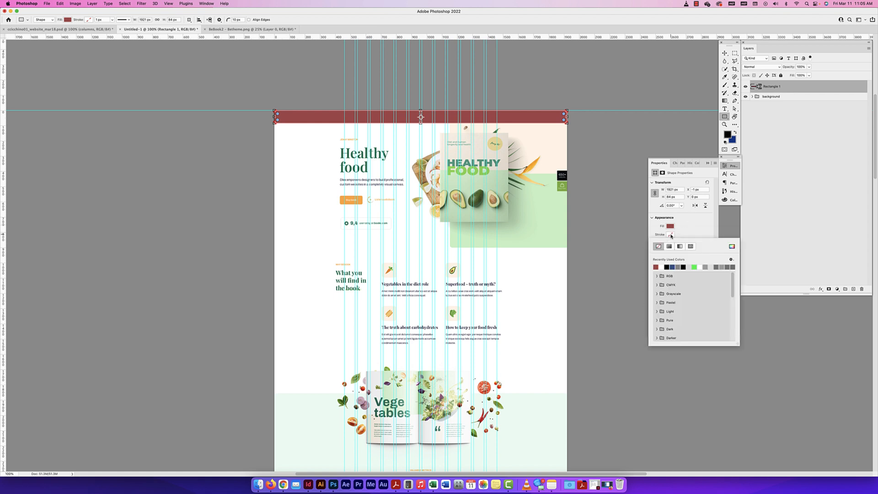
left_click(661, 248)
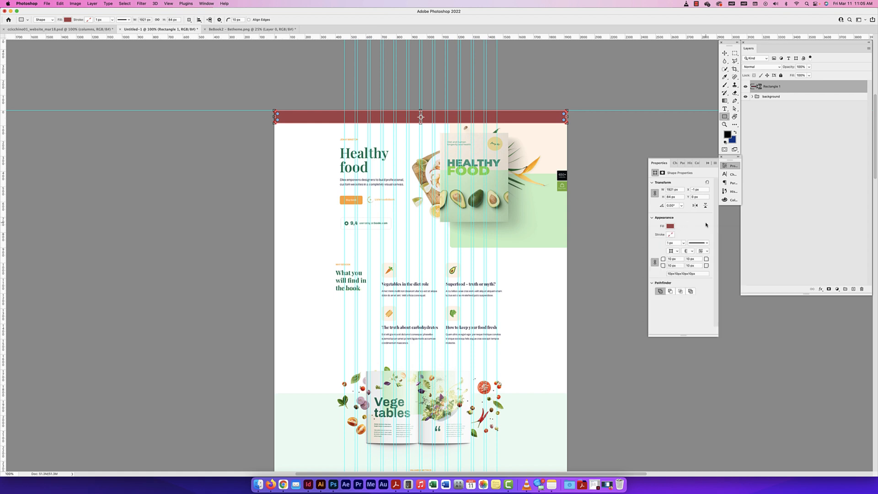
left_click(675, 251)
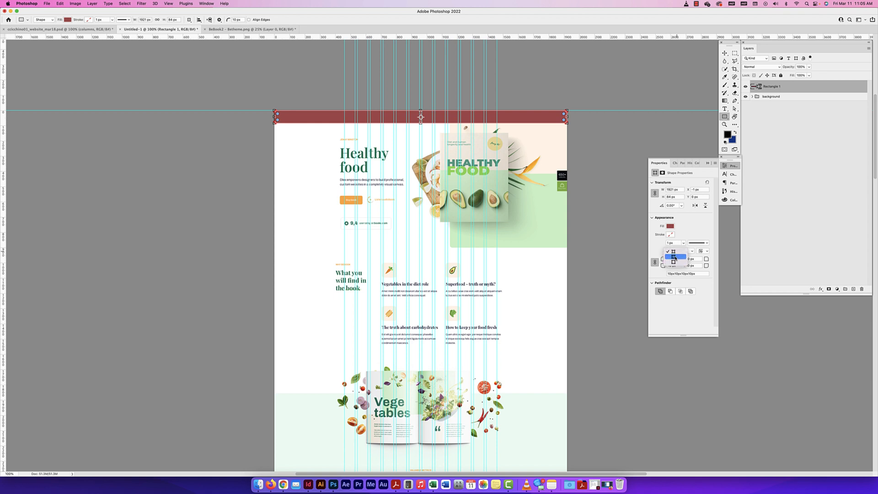
left_click(673, 262)
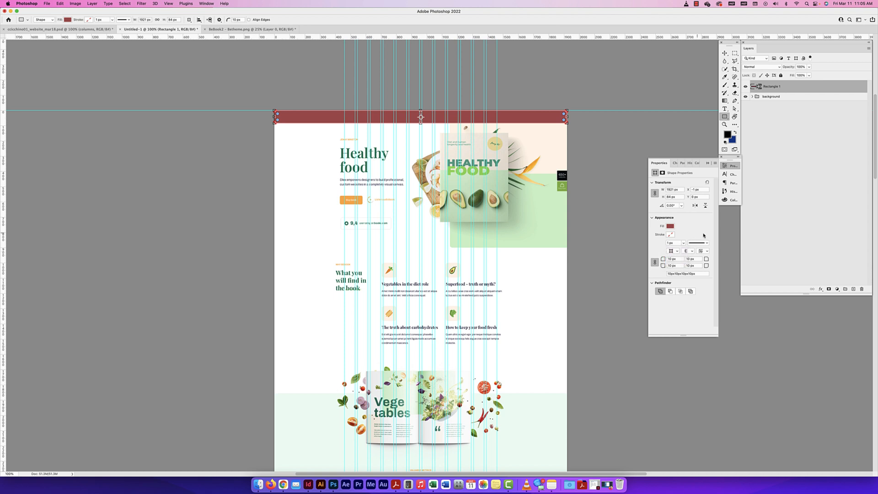
left_click(703, 243)
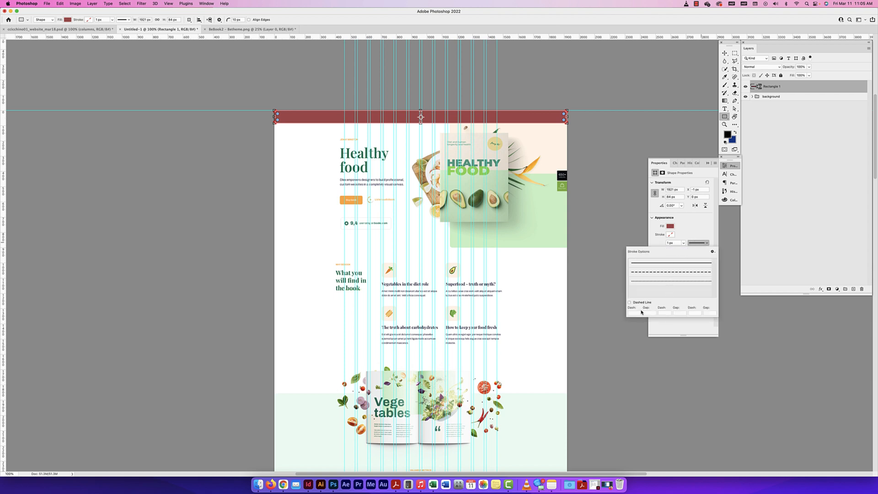
left_click(695, 222)
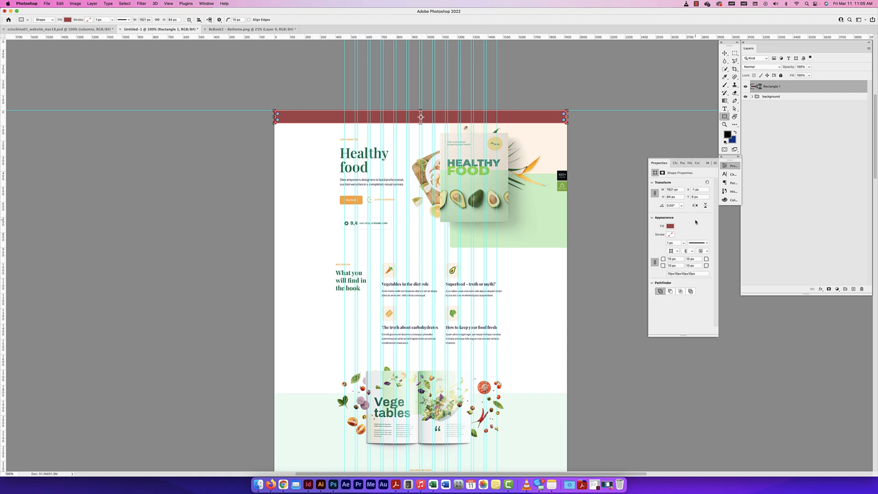
Set all the corner radii of the header rectangle to 0 px
left_click_drag(677, 259, 667, 260)
type("0")
left_click(692, 259)
Try duplicating the header rectangle below itself, first directly on the canvas and once as a layer copy, and undo both
key("v")
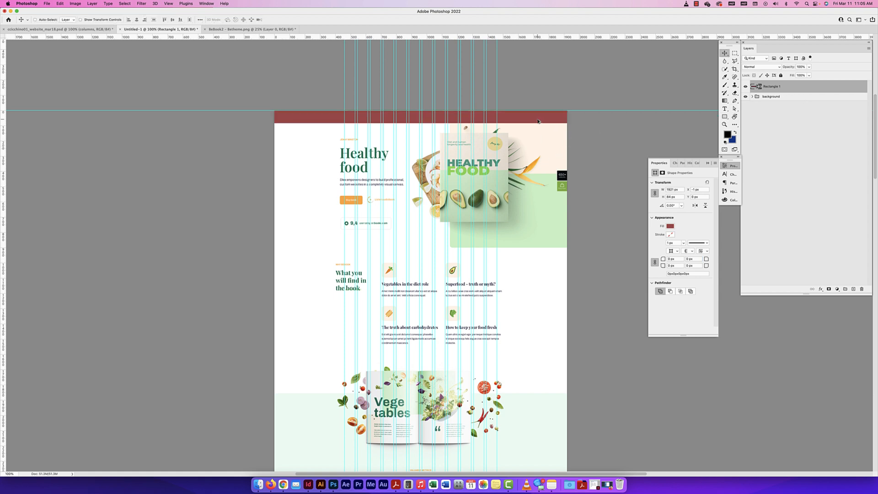
left_click_drag(538, 121, 540, 139)
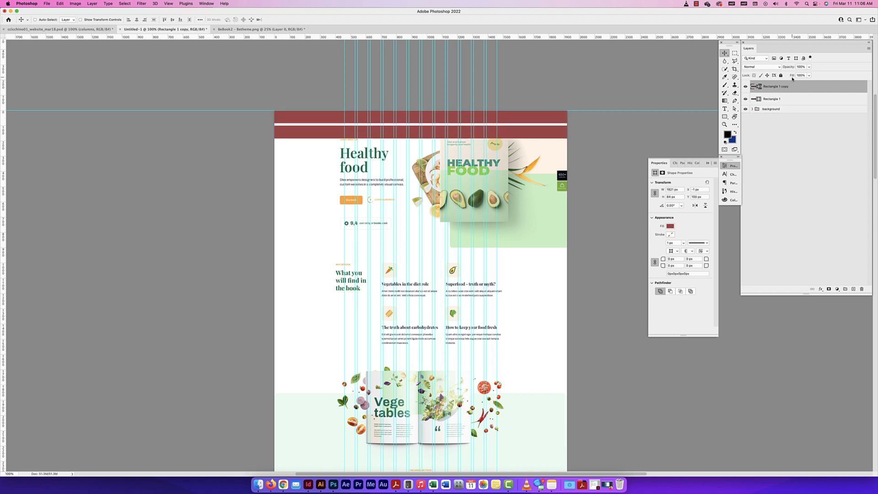
key("super+z")
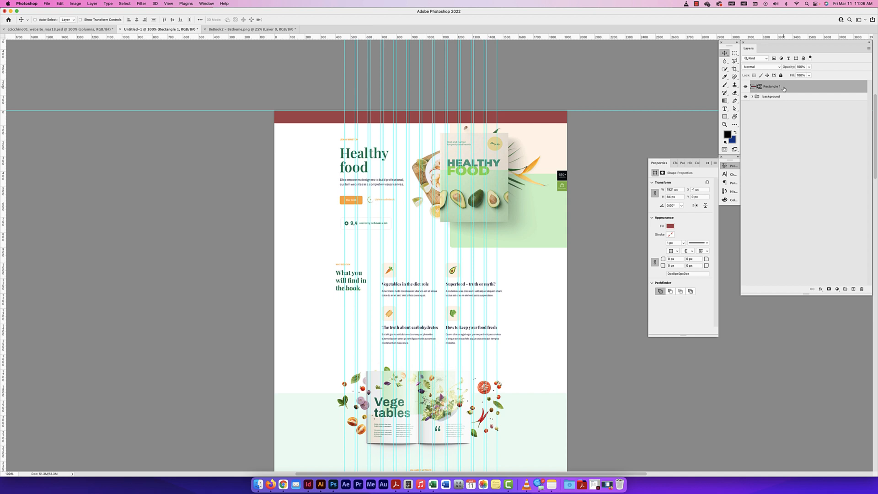
key("super+j")
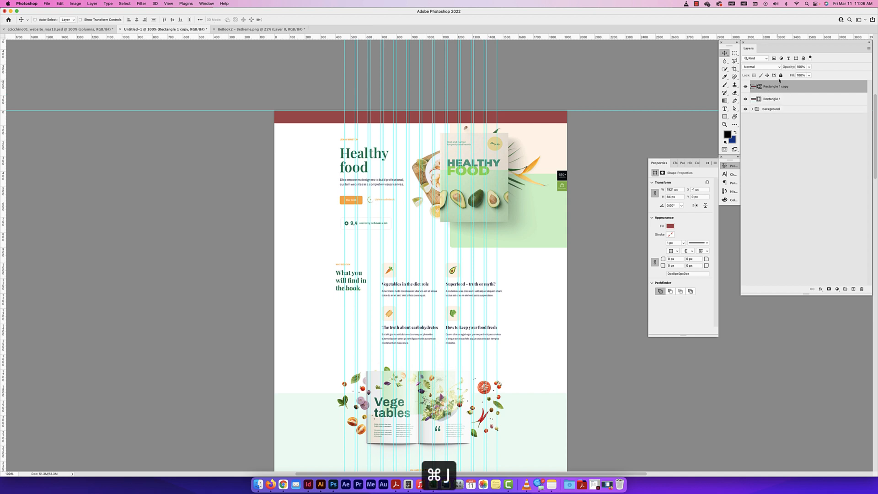
left_click_drag(541, 126, 541, 146)
key("super+z")
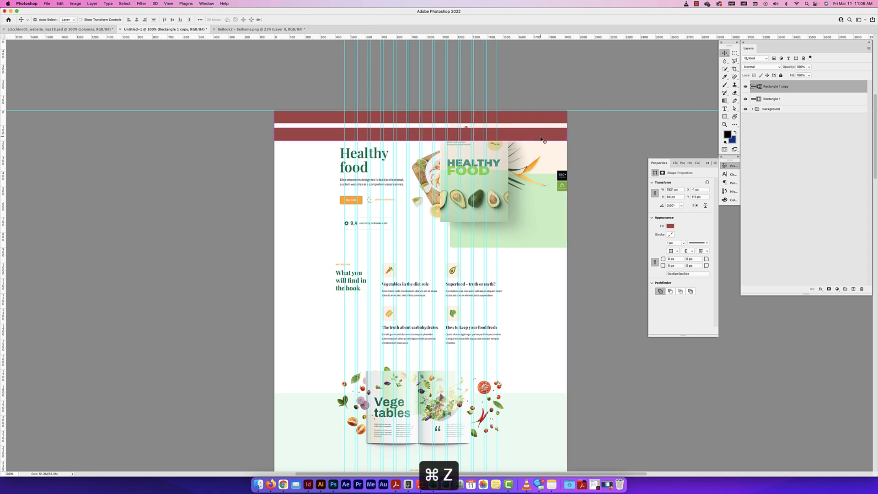
key("super+z")
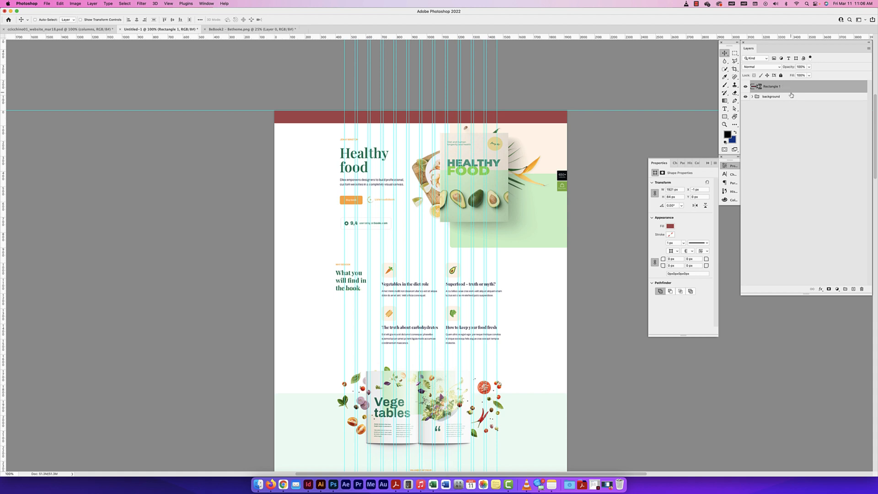
right_click(789, 88)
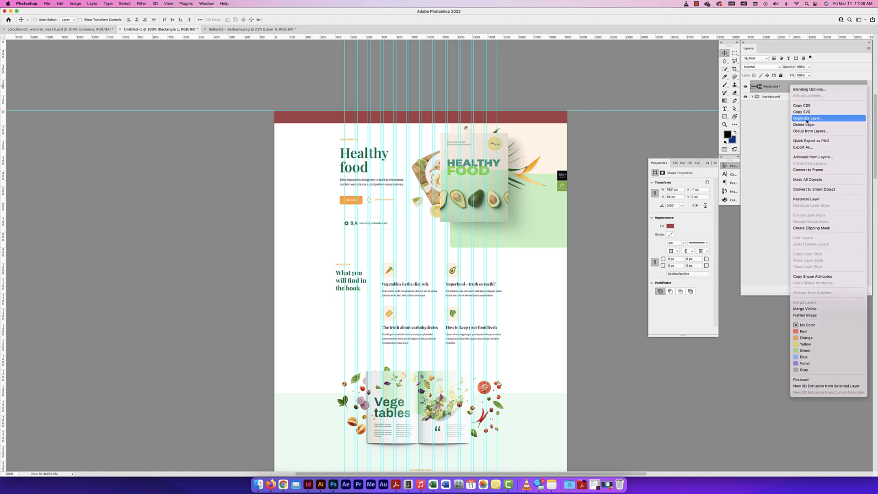
left_click(762, 128)
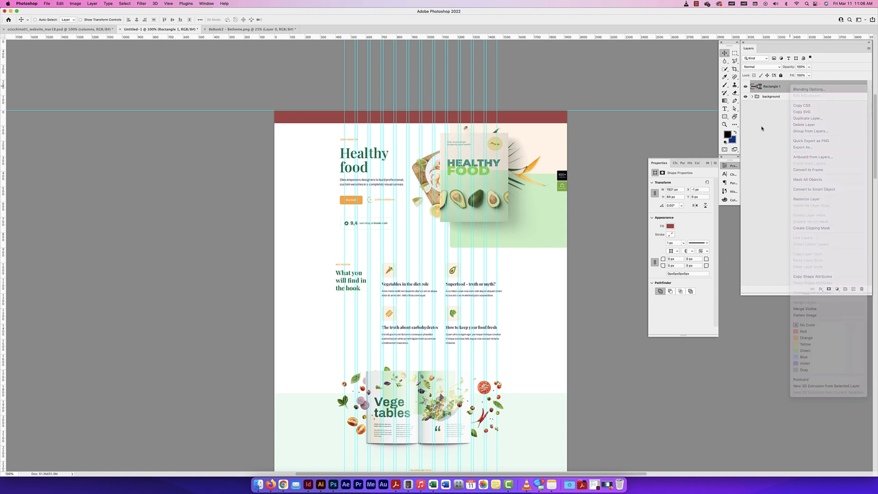
left_click_drag(794, 90, 796, 92)
left_click(786, 97)
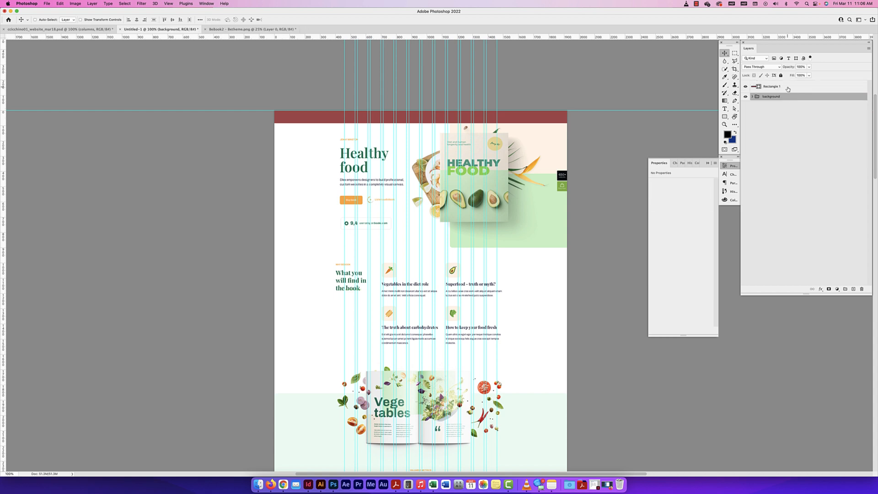
Duplicate the header rectangle and nudge the copy up so it sits directly beneath the original
left_click(786, 87)
left_click_drag(519, 121, 523, 140)
key("Up")
key("Up")
key("Up")
key("Up")
key("Up")
key("Up")
key("Up")
key("Up")
key("Up")
key("Up")
key("Up")
key("Up")
key("Up")
key("Up")
key("Up")
key("Up")
key("Up")
key("Up")
key("Up")
key("Up")
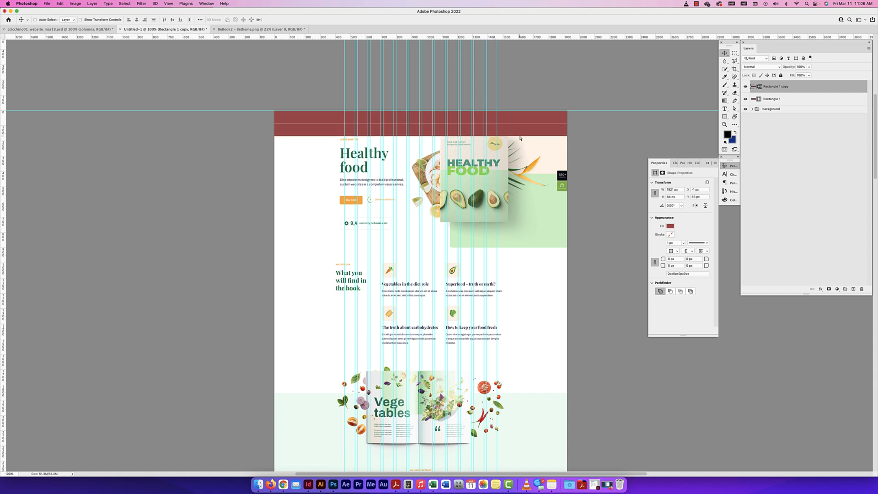
Stretch the rectangle copy downward to about 819 px tall so it covers the whole hero section
key("super+t")
left_click_drag(424, 138, 429, 249)
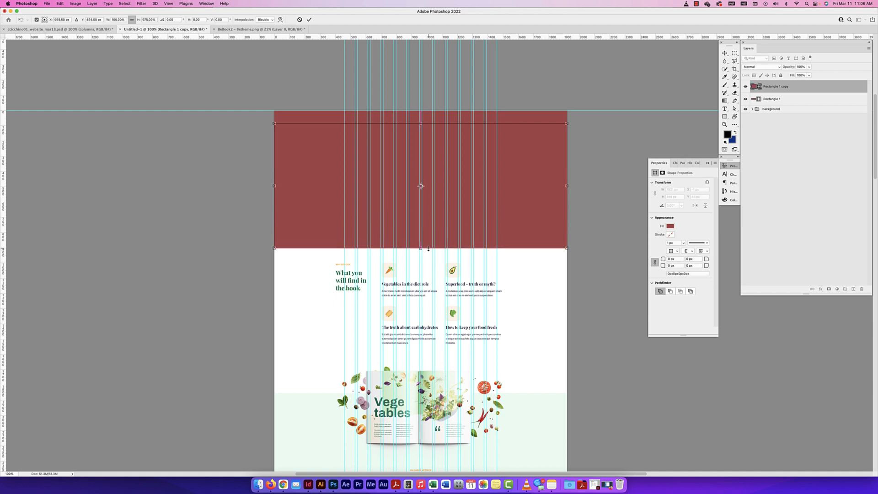
key("Return")
Recolor the hero section rectangle with the darker red #8b3b3b so it stands apart from the header
double_click(753, 86)
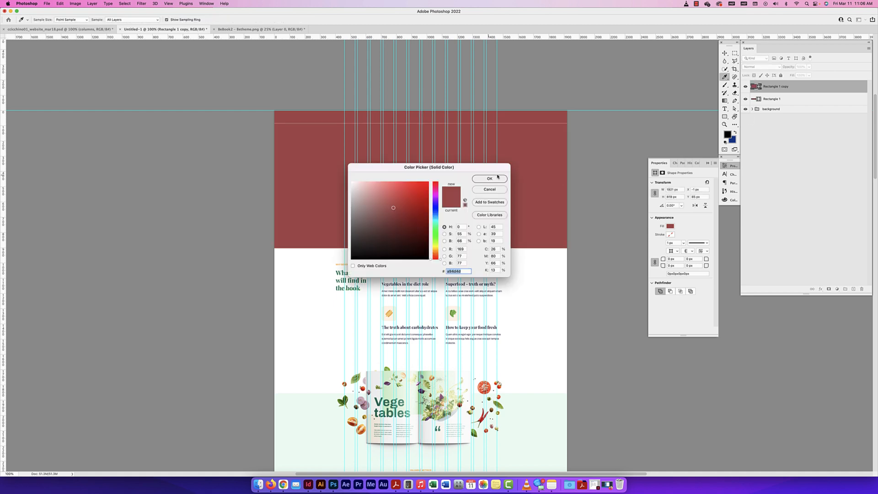
left_click(493, 189)
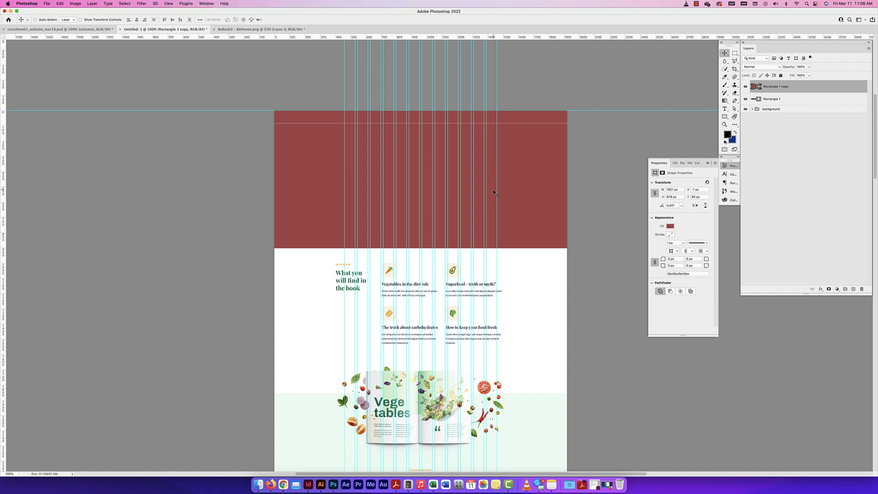
double_click(753, 88)
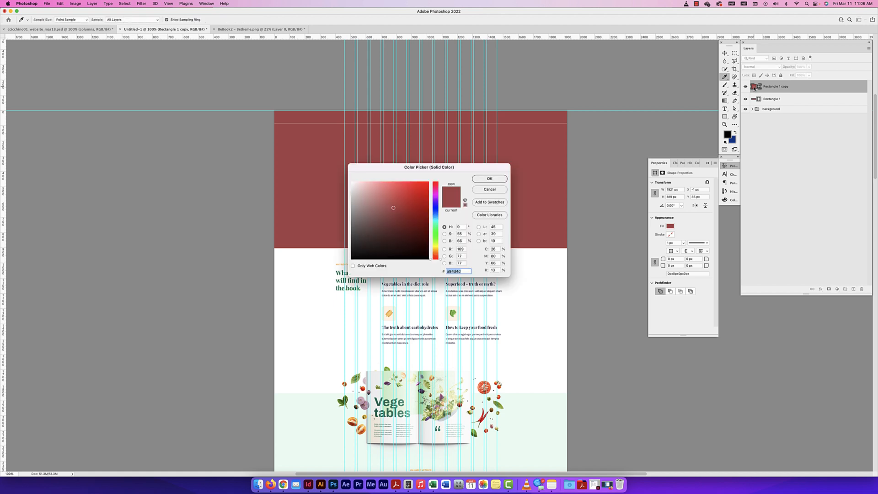
type("000000")
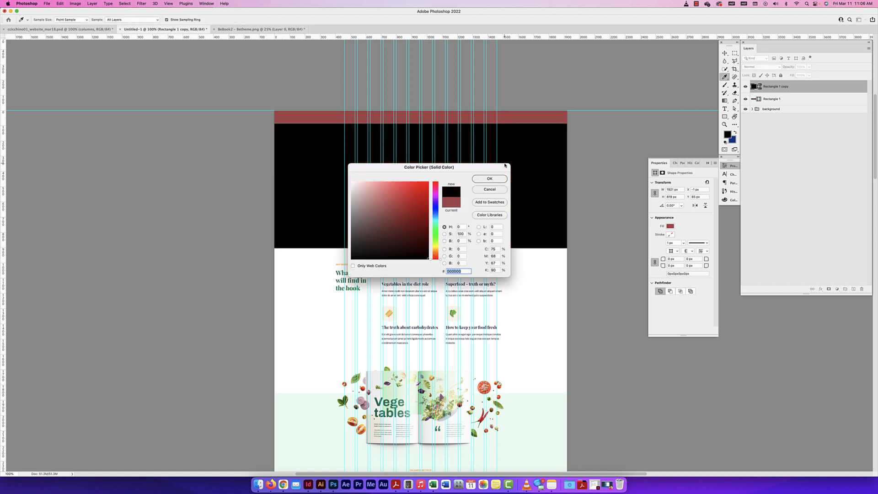
mouse_move(389, 208)
left_mouse_down()
mouse_move(401, 228)
mouse_move(396, 217)
left_mouse_up()
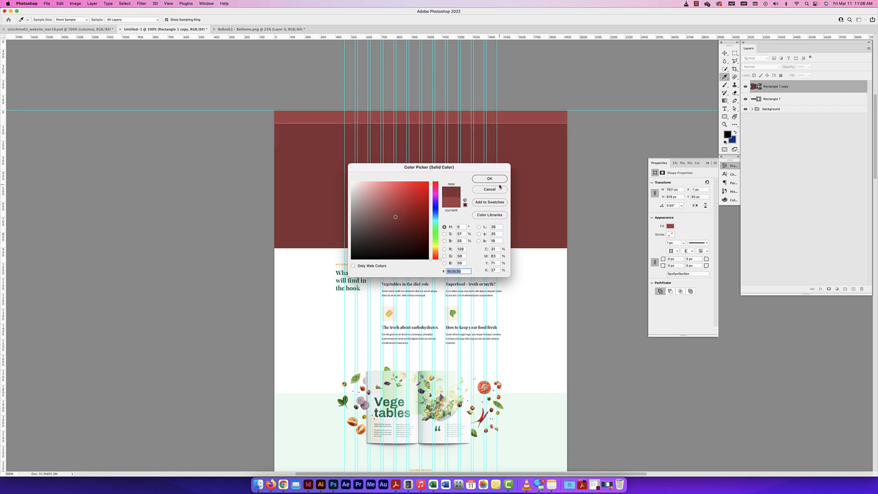
left_click(489, 178)
key("v")
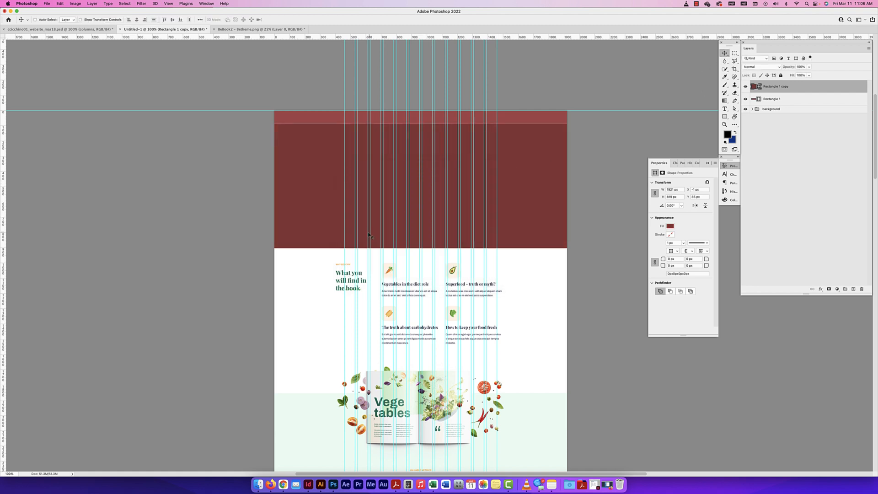
Duplicate the hero rectangle below itself and shorten the copy to about 538 px tall over the "What you will find in the book" section
left_click_drag(544, 225, 537, 359)
key("super+t")
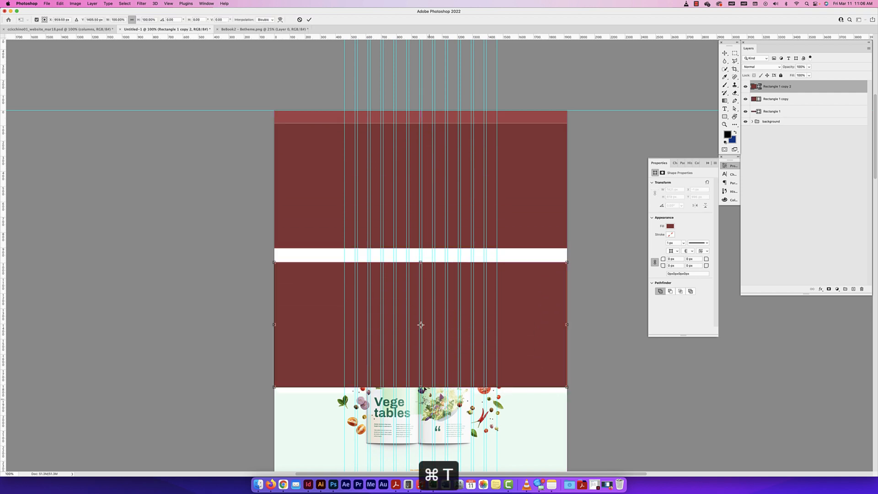
left_click_drag(420, 386, 428, 345)
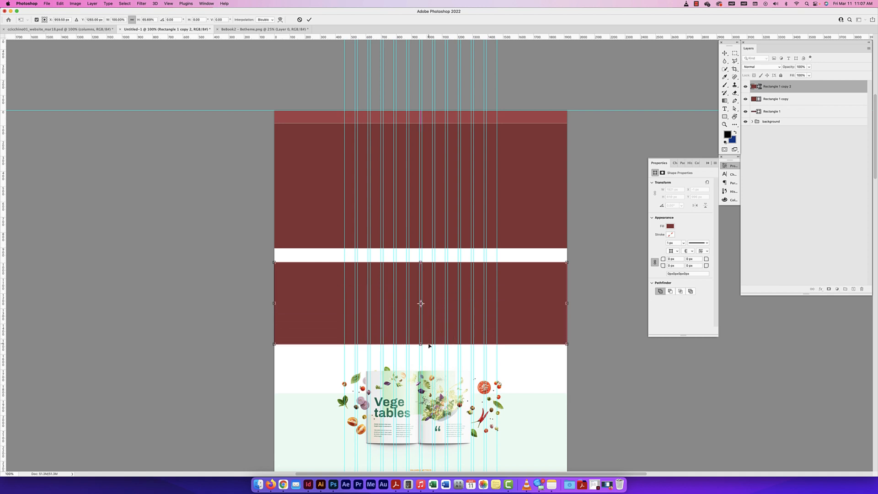
key("Return")
Duplicate the second section's rectangle straight down over the Vegetables book section, leaving a white gap between them
scroll(457, 320, "up", 2)
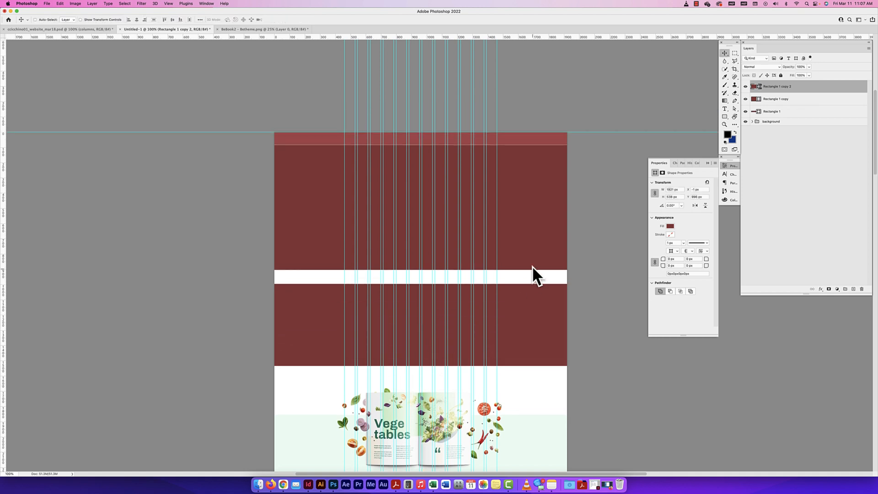
scroll(536, 293, "down", 5)
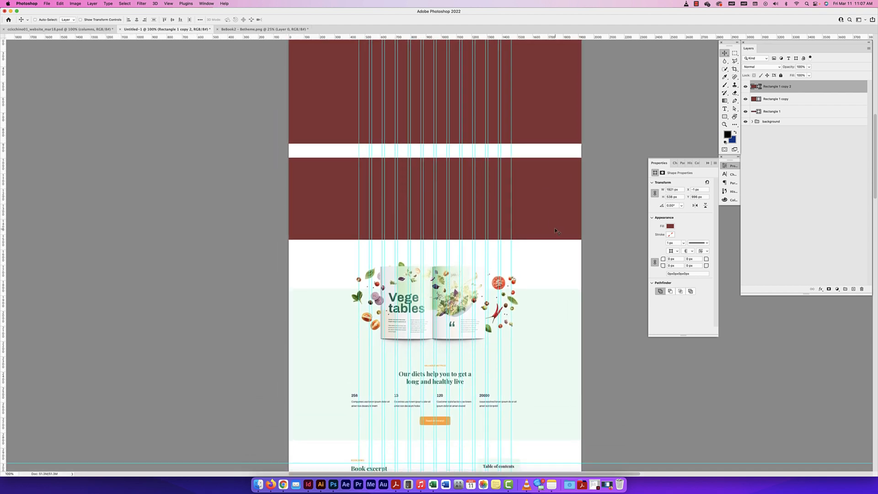
left_click_drag(550, 226, 539, 327)
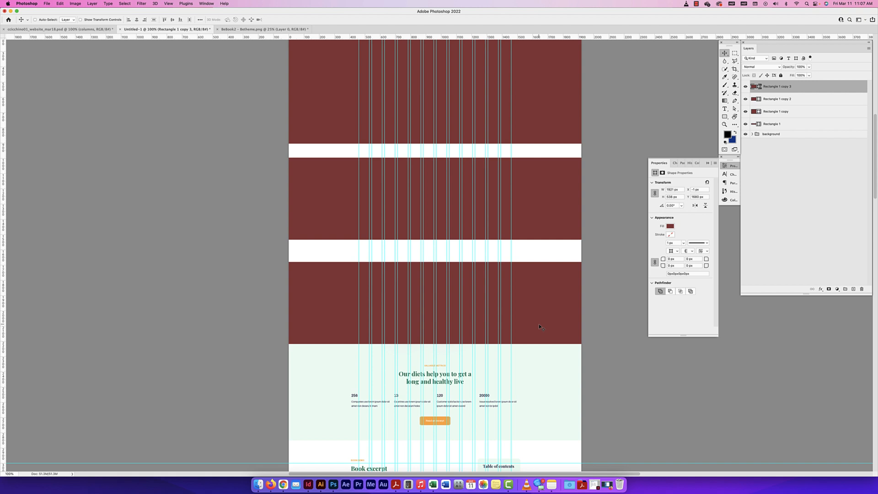
Turn on Auto-Select for the Move tool, try moving the hero and second section rectangles on the canvas, and undo the moves
left_click(35, 20)
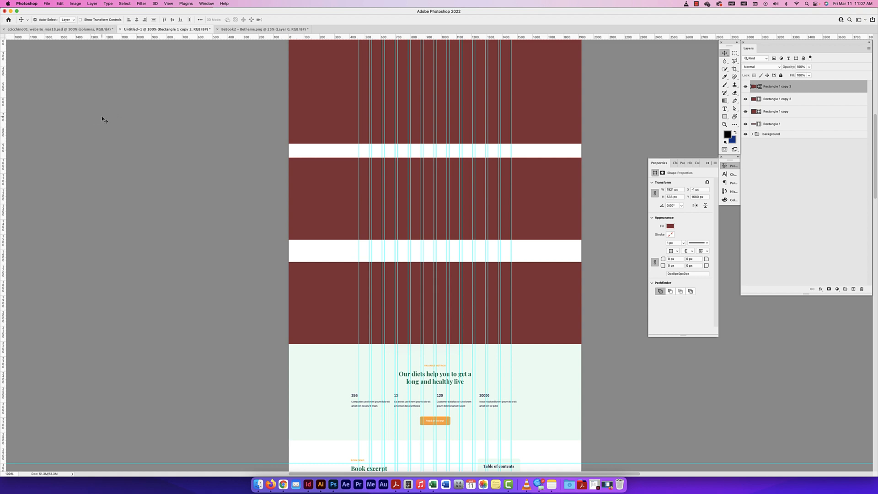
left_click(324, 122)
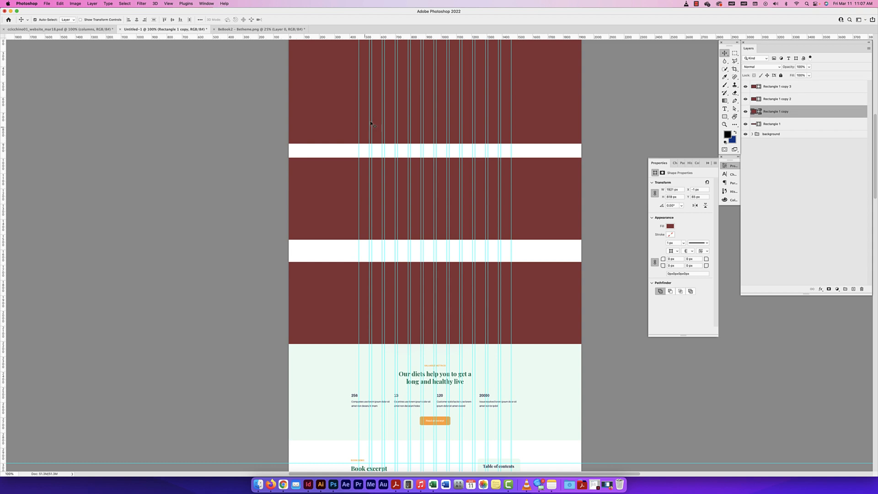
scroll(370, 123, "up", 5)
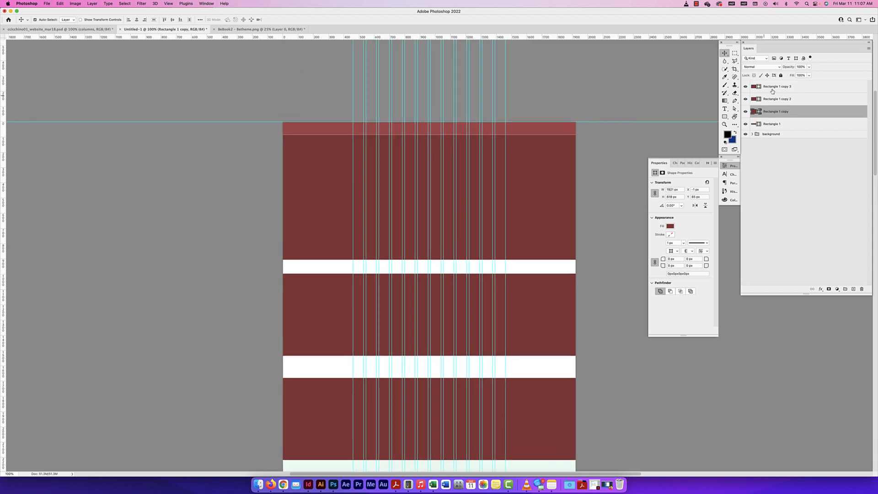
left_click_drag(335, 167, 320, 179)
key("cmd+z")
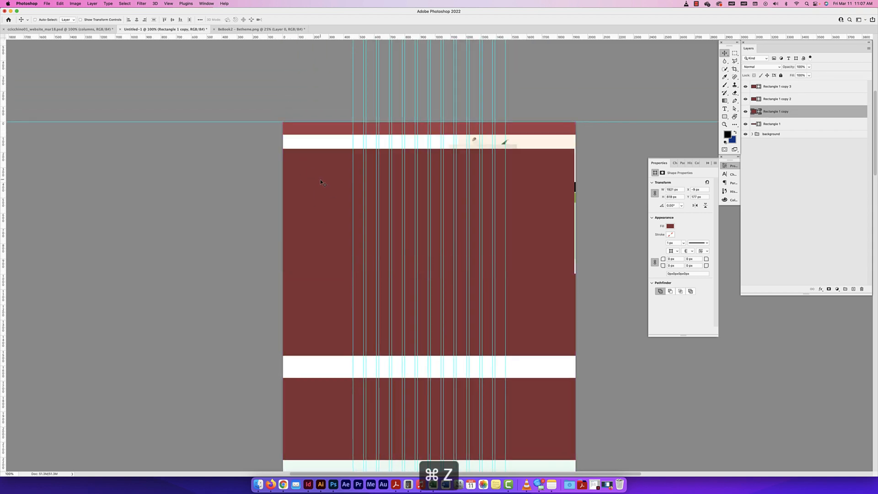
left_click(318, 299)
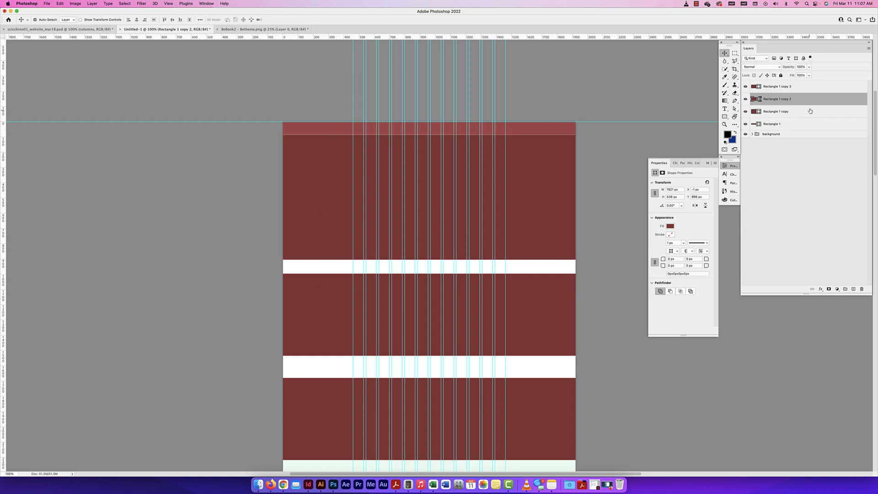
left_click_drag(319, 289, 301, 284)
key("cmd+z")
Select the lowest rectangle's layer in the layer list, try moving it on the canvas, and undo the moves
left_click(785, 111)
left_click(781, 88)
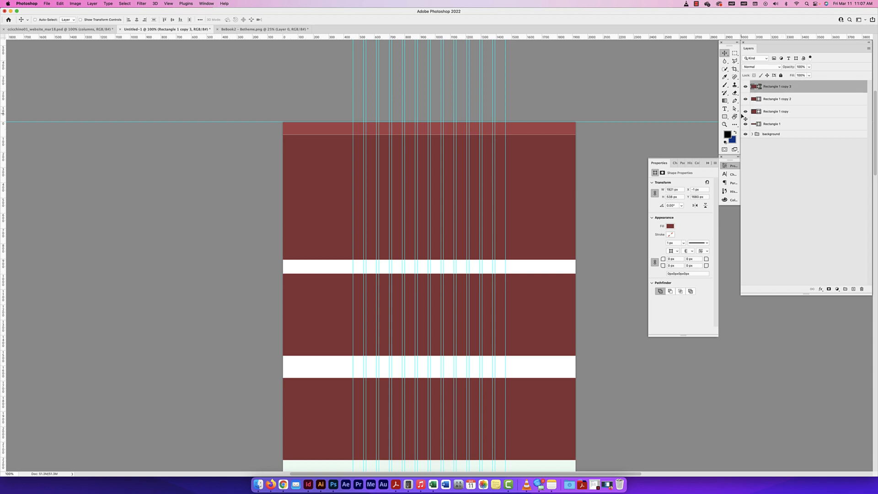
left_click_drag(598, 195, 597, 94)
left_click_drag(518, 270, 520, 293)
key("super+z")
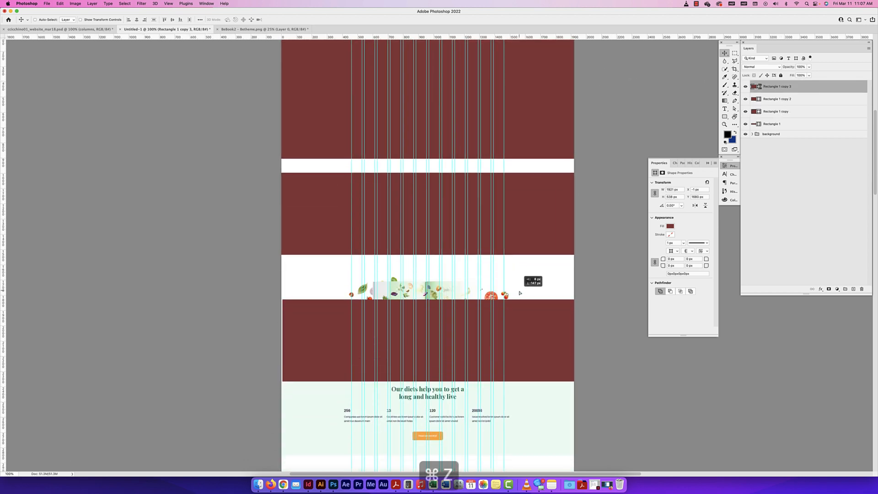
key("super")
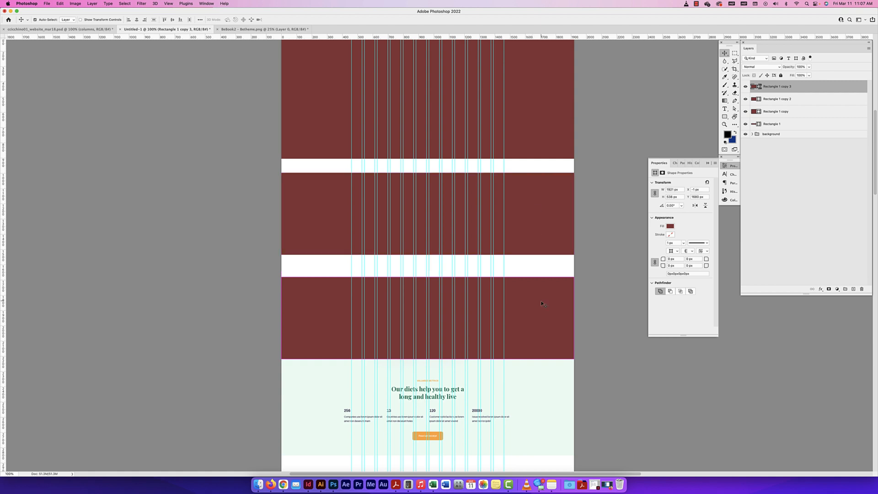
mouse_move(541, 302)
left_mouse_down()
mouse_move(543, 288)
mouse_move(540, 303)
left_mouse_up()
key("super+z")
Duplicate the lowest rectangle straight down over the "Our diets help you to get a long and healthy live" section
scroll(539, 302, "up", 5)
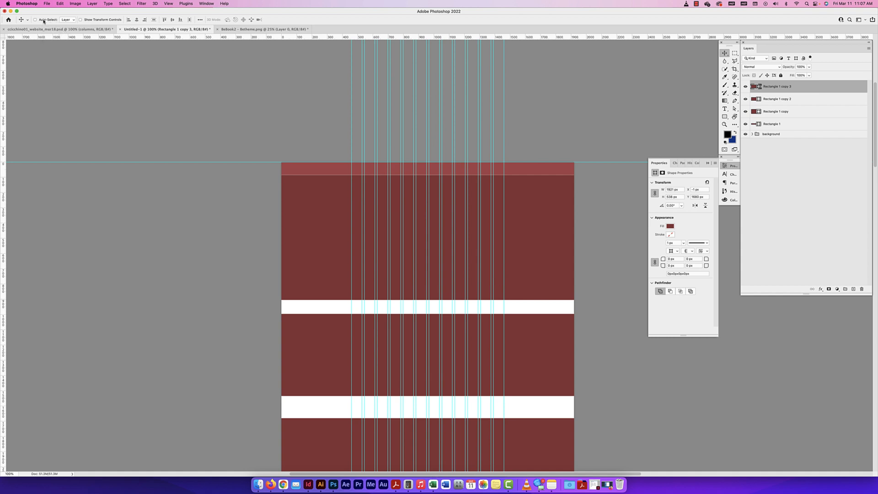
scroll(272, 152, "down", 4)
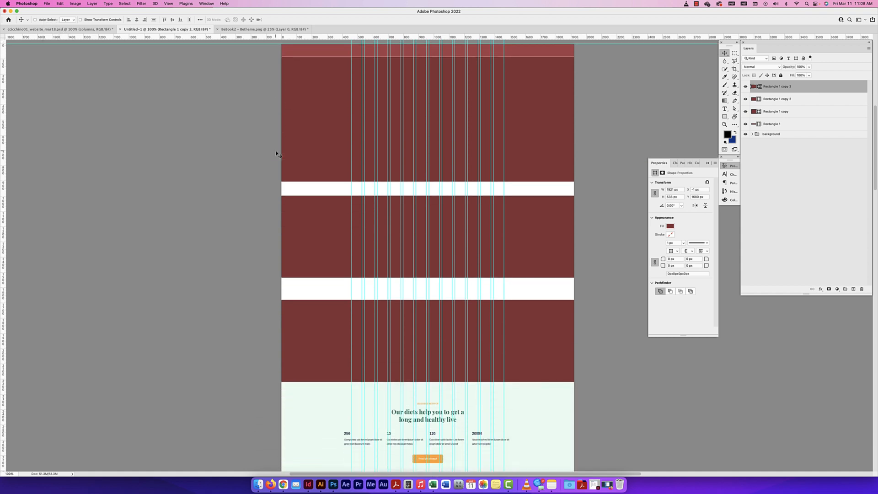
scroll(347, 251, "down", 3)
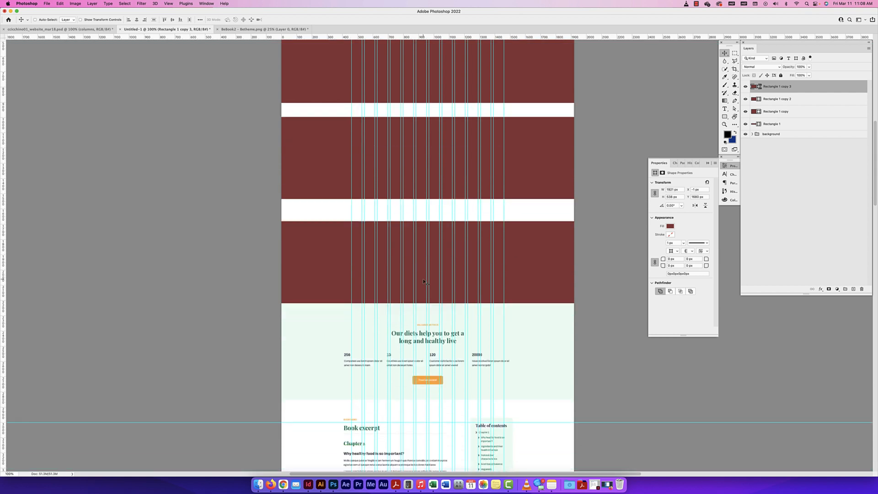
scroll(511, 266, "down", 1)
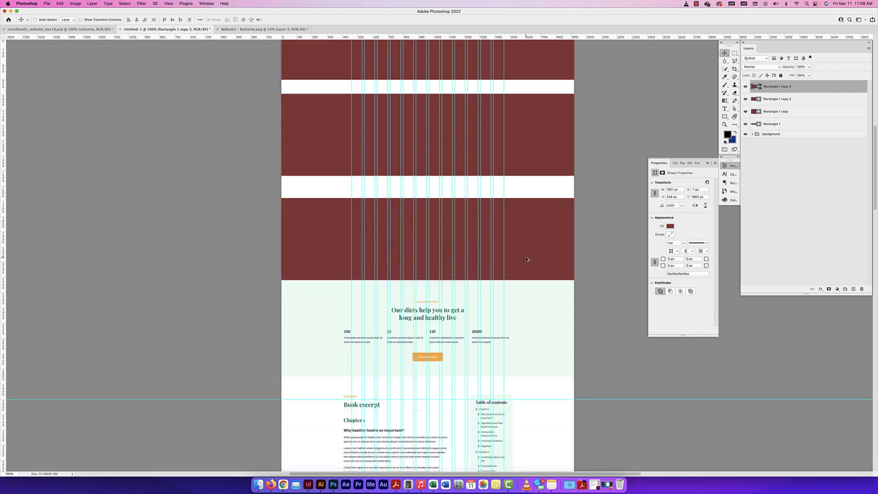
left_click_drag(526, 264, 525, 344)
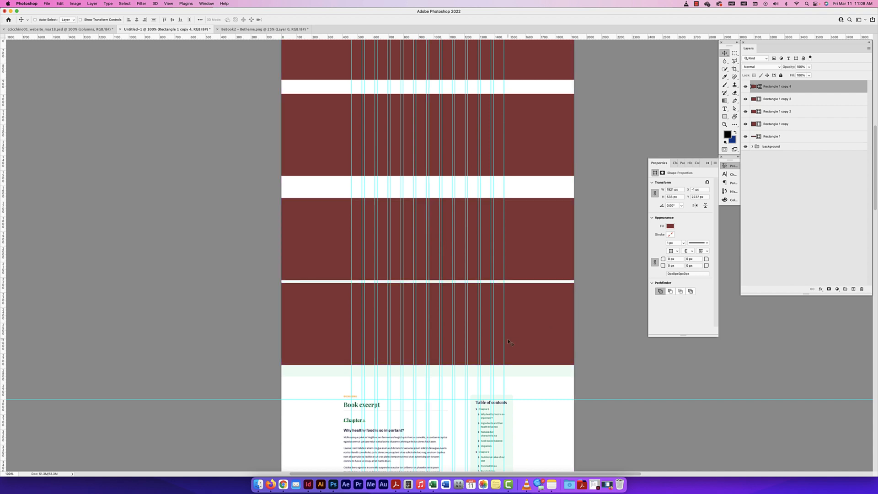
Stretch the new rectangle's lower edge to about 617 px tall at unchanged width, reaching the end of the pale green section
key("super+t")
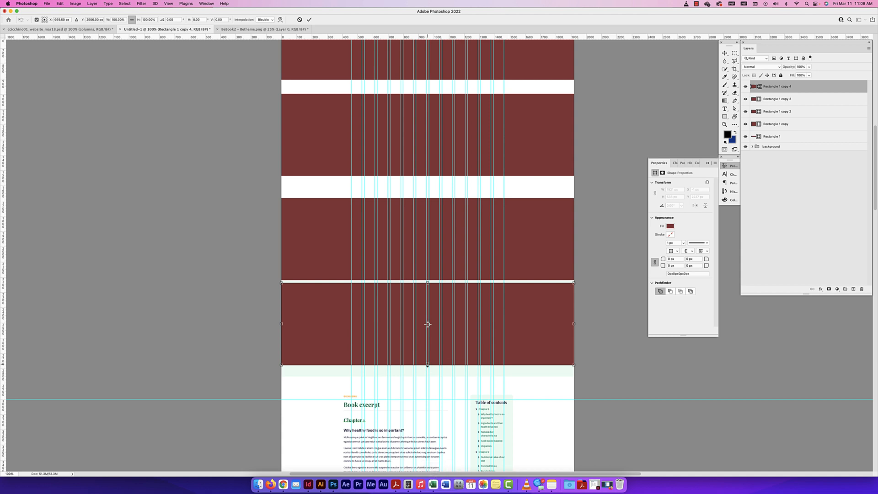
left_click_drag(427, 365, 427, 379)
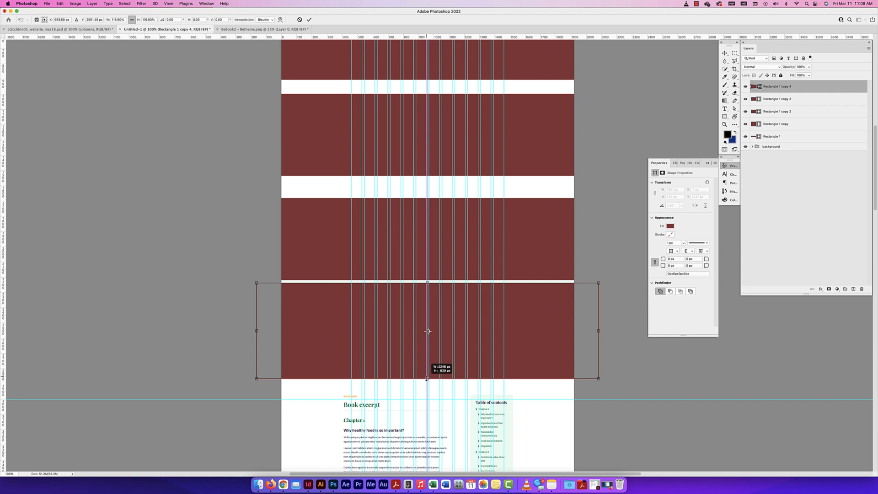
mouse_move(427, 377)
left_mouse_down()
mouse_move(427, 364)
mouse_move(428, 402)
mouse_move(435, 342)
mouse_move(437, 379)
left_mouse_up()
key("Return")
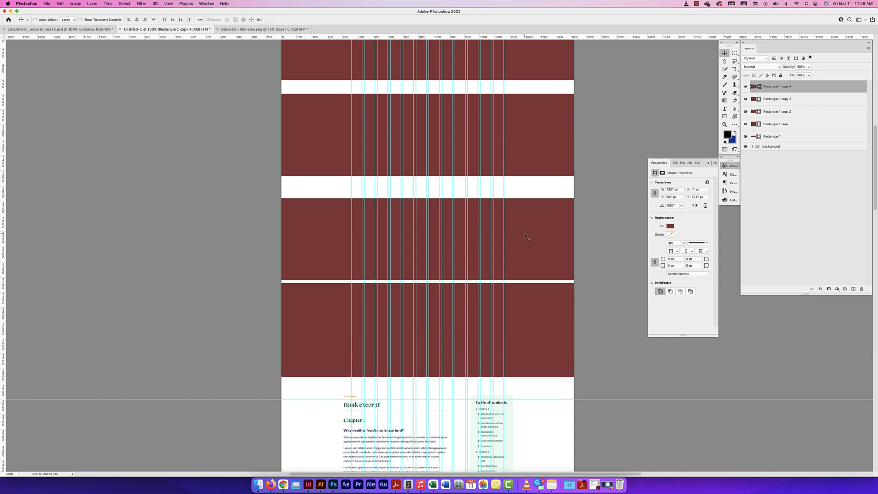
Hide all five rectangle layers, including the header, so only the Book 2 reference and guides show
scroll(523, 236, "up", 5)
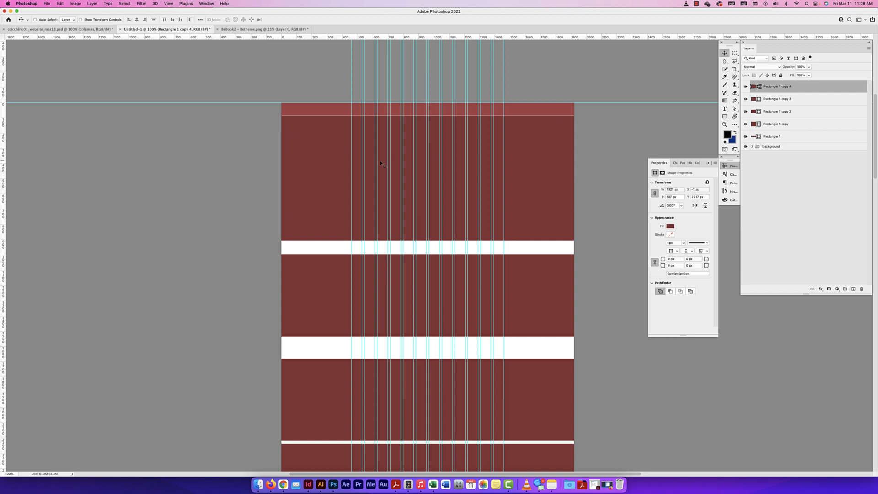
scroll(480, 247, "down", 7)
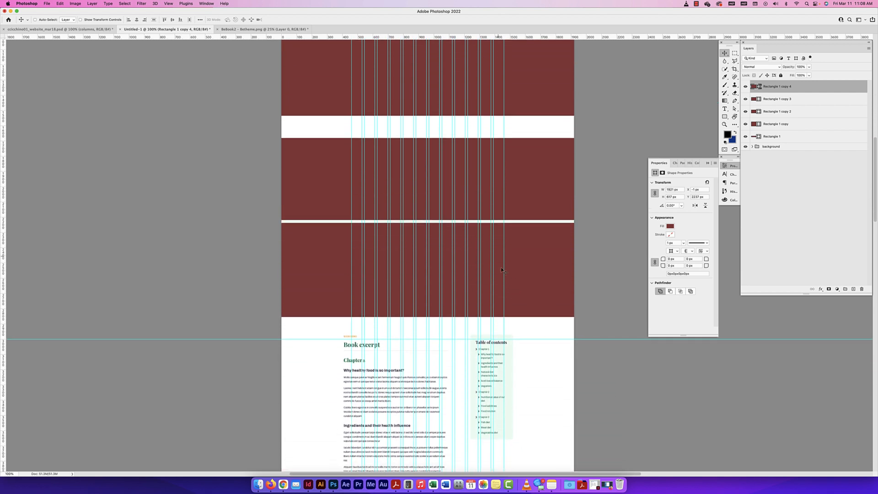
scroll(501, 270, "down", 3)
scroll(480, 211, "up", 6)
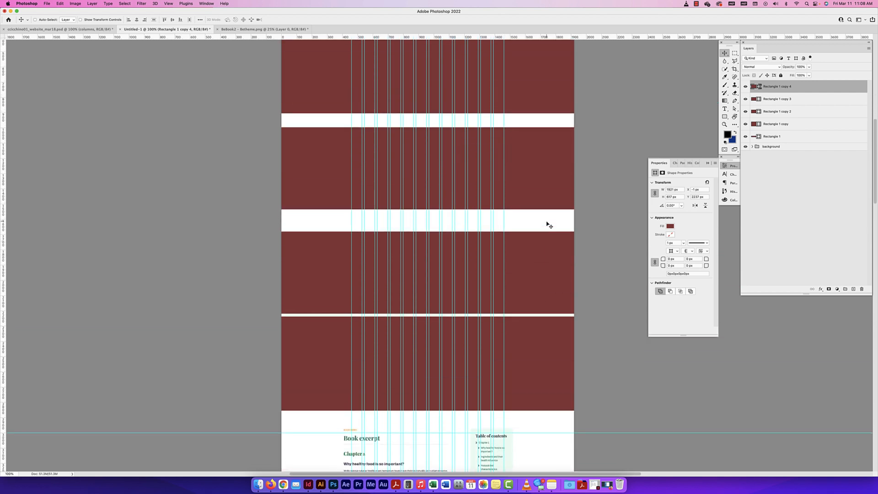
scroll(548, 224, "up", 6)
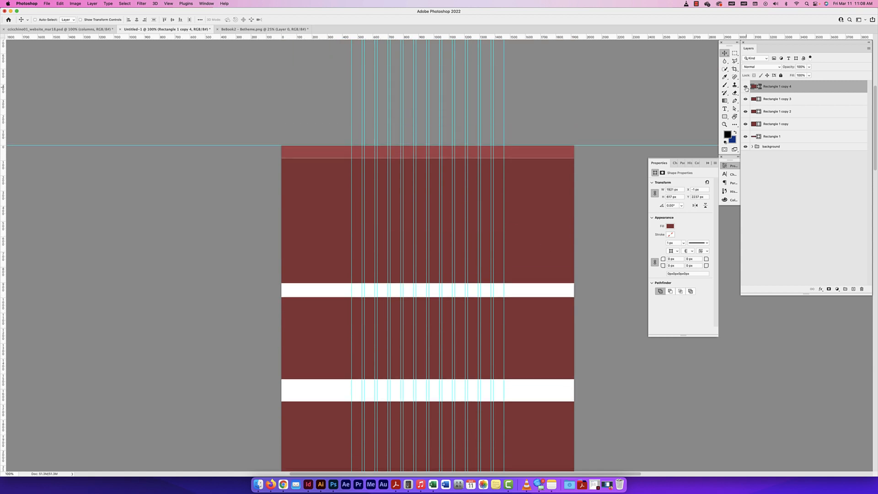
left_click_drag(746, 88, 746, 130)
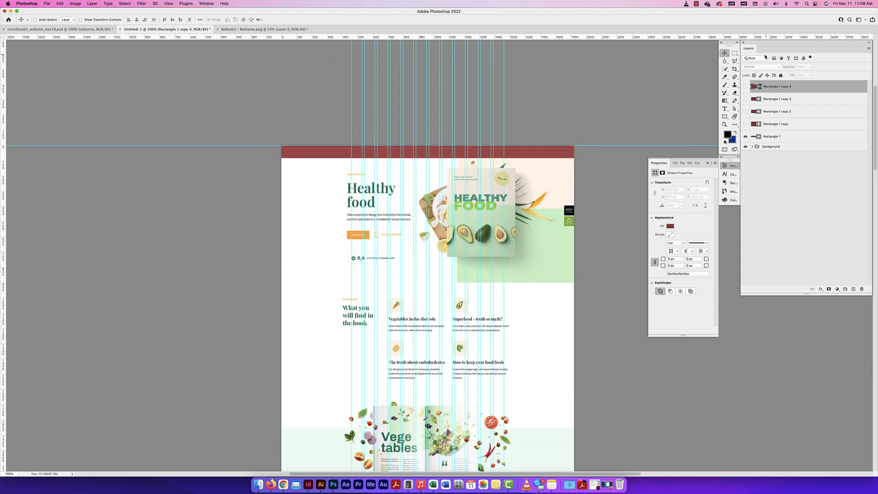
left_click(745, 138)
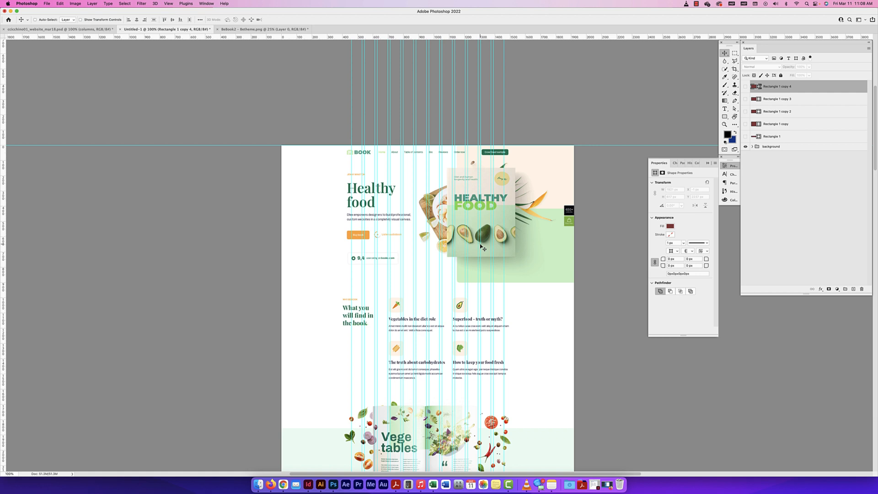
scroll(488, 249, "down", 8)
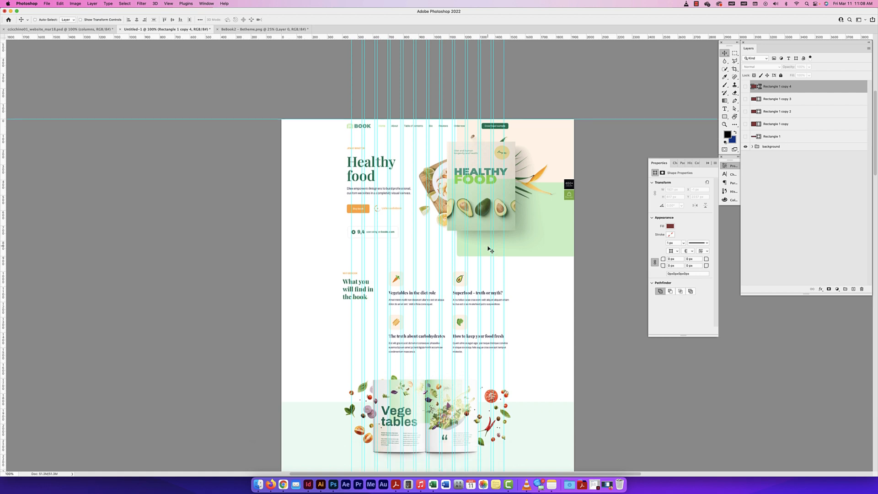
scroll(487, 249, "down", 15)
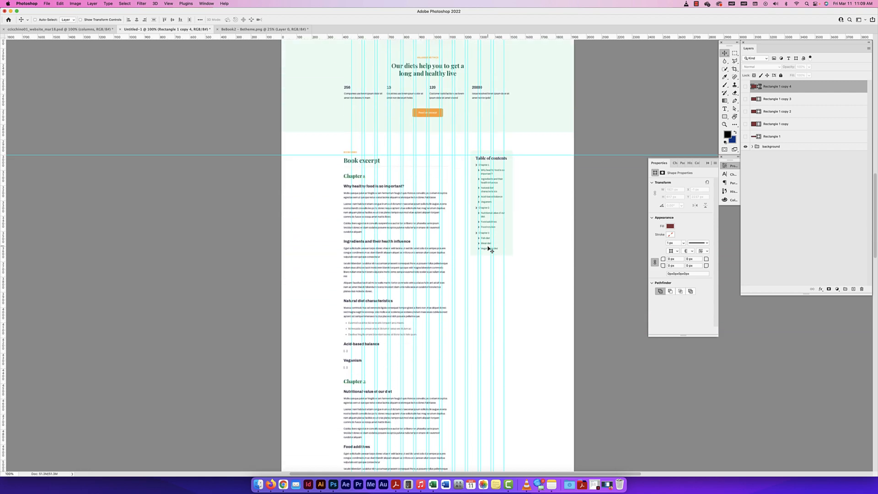
Look at the finished NPCA website design from its top, and return to the wireframe document
scroll(488, 249, "up", 8)
scroll(487, 249, "up", 15)
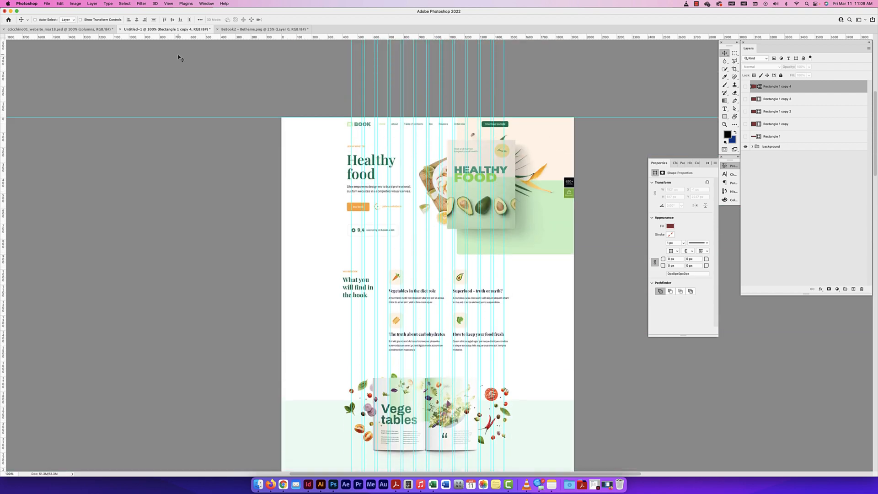
left_click(60, 29)
scroll(395, 116, "up", 2)
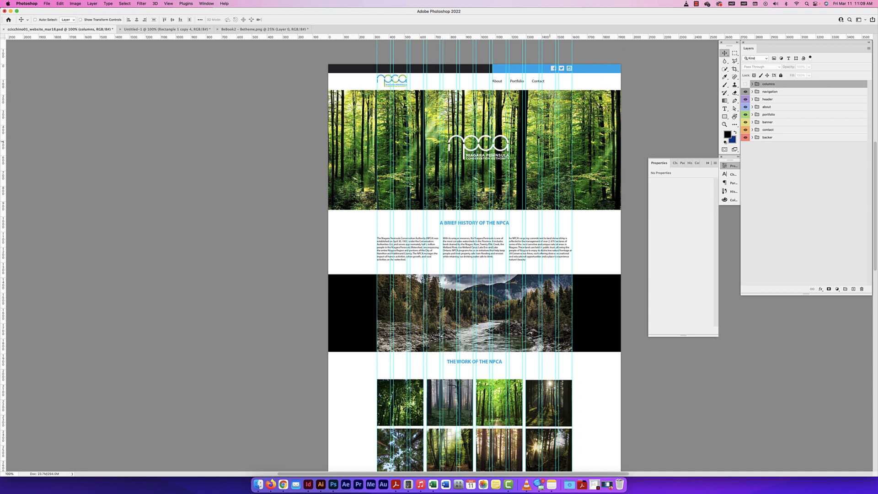
scroll(508, 143, "right", 3)
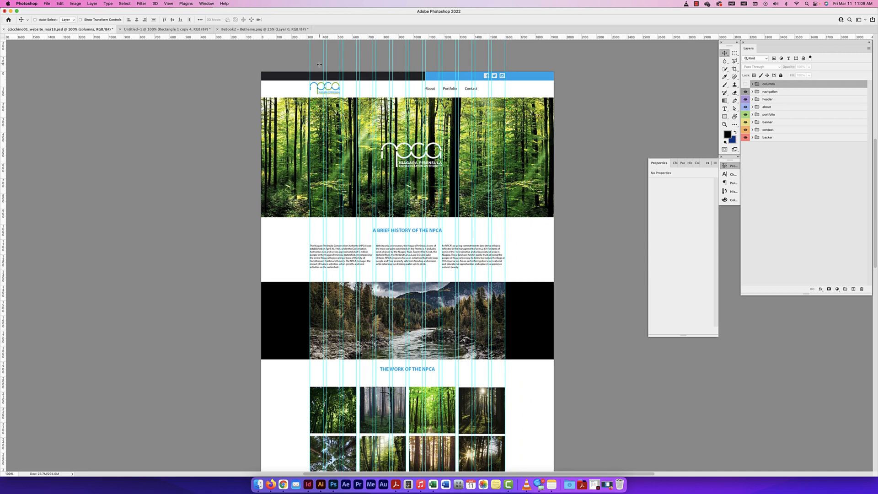
left_click(167, 29)
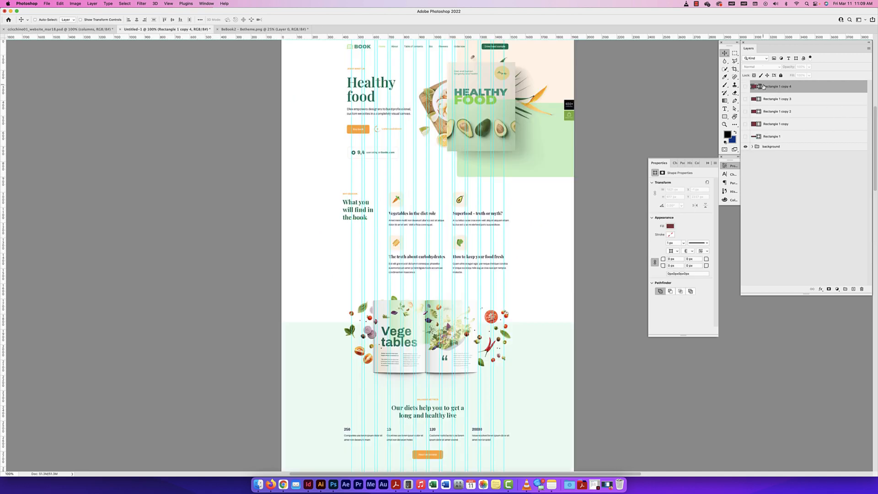
Try selecting the five rectangle layers as a continuous range and one by one, ending with only the uppermost layer selected
left_click(781, 137, "shift")
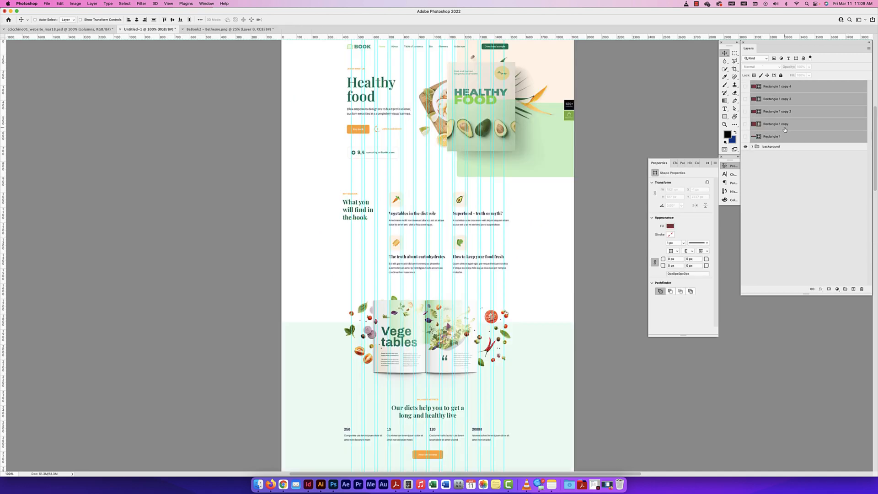
left_click(805, 90)
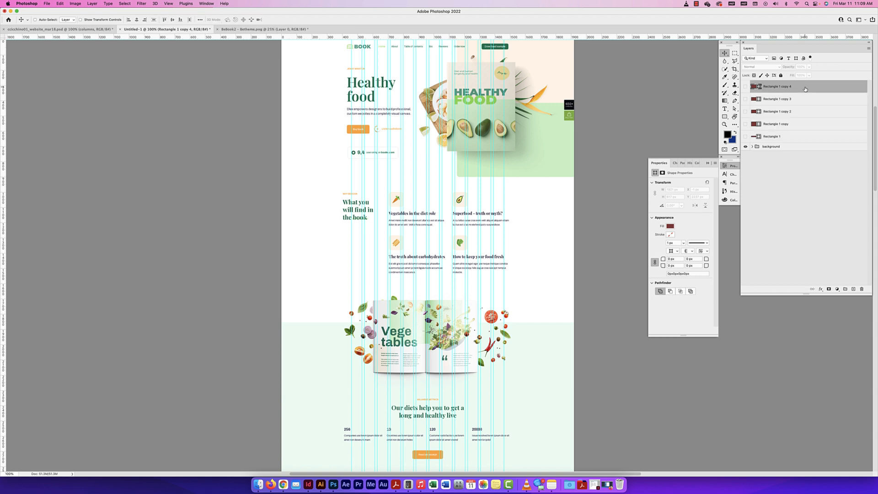
left_click(804, 137, "super")
left_click(804, 124, "super")
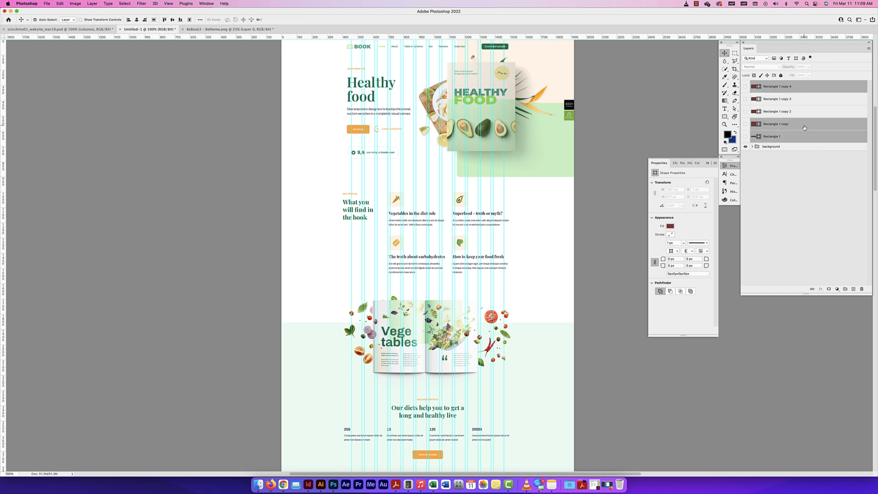
left_click(803, 112, "super")
left_click(803, 101, "super")
left_click(807, 85)
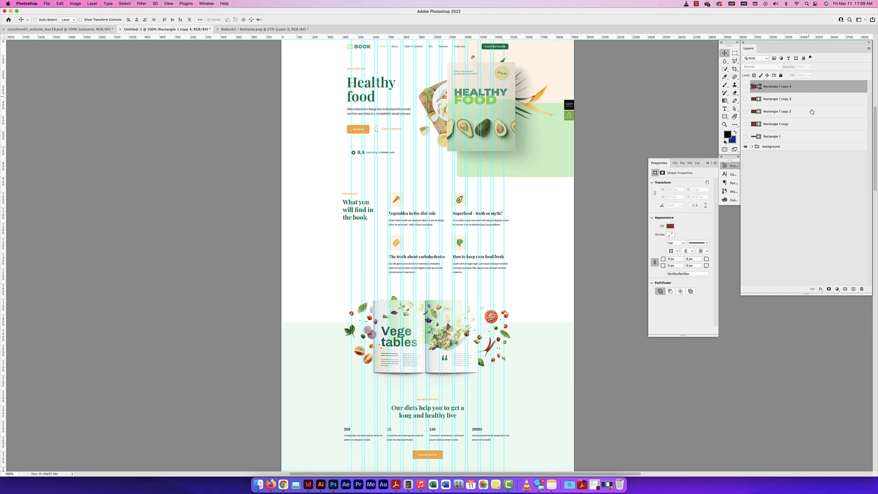
Delete all five rectangle layers together, keeping only the background group
left_click(807, 91, "super")
left_click(806, 91, "super")
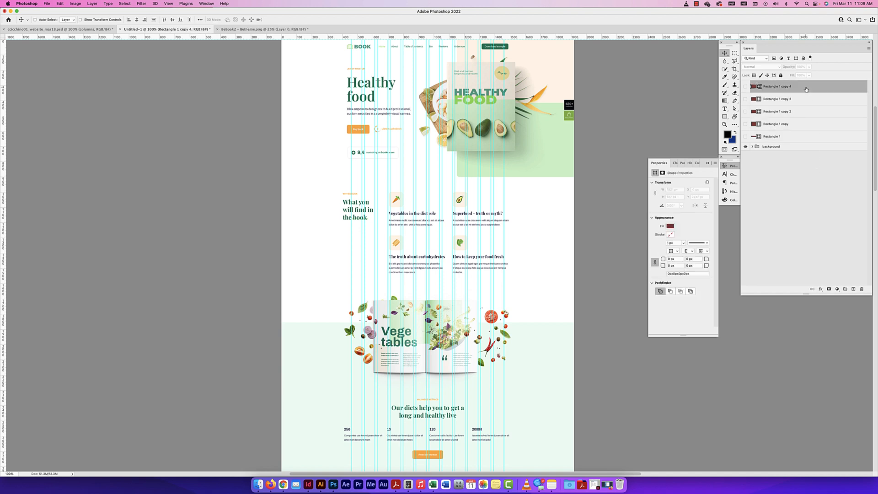
left_click(801, 137, "shift")
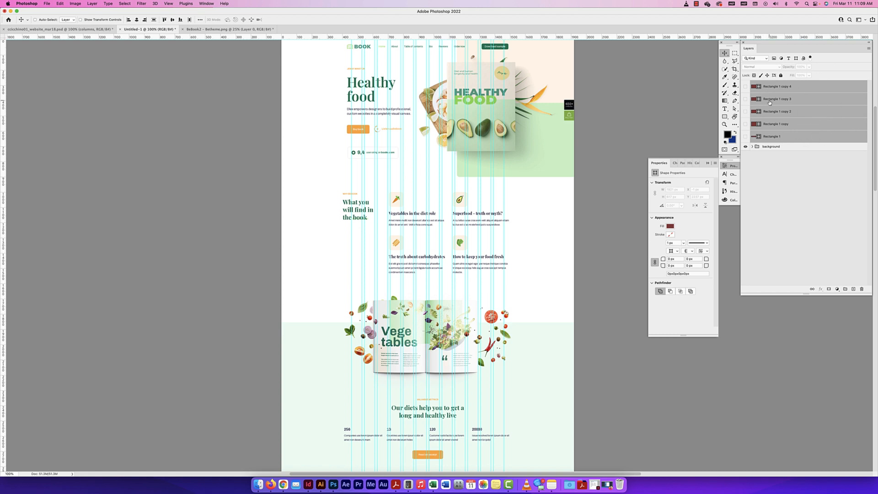
left_click(862, 289)
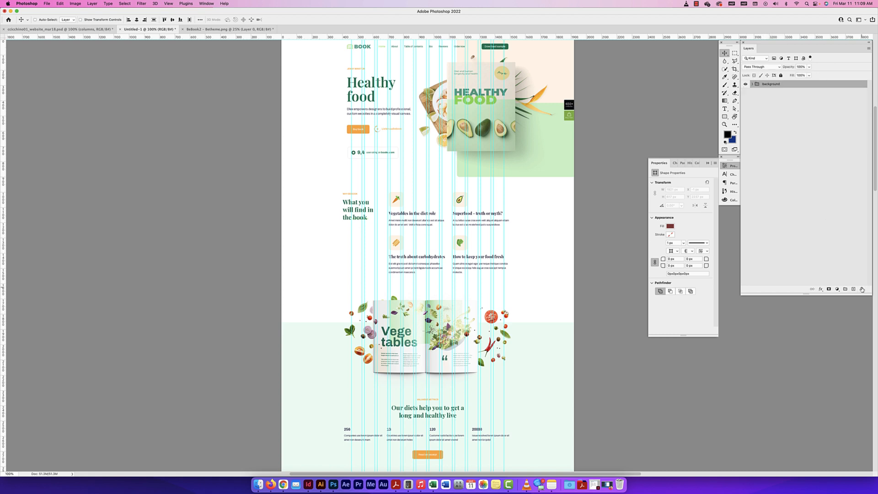
Hide the reference layer inside the background group and collapse the group
left_click(752, 85)
left_click(790, 99)
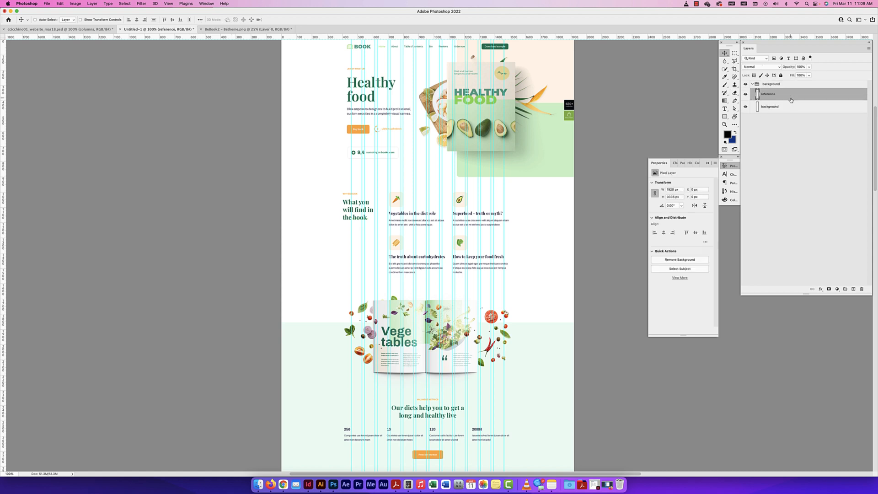
scroll(549, 121, "up", 2)
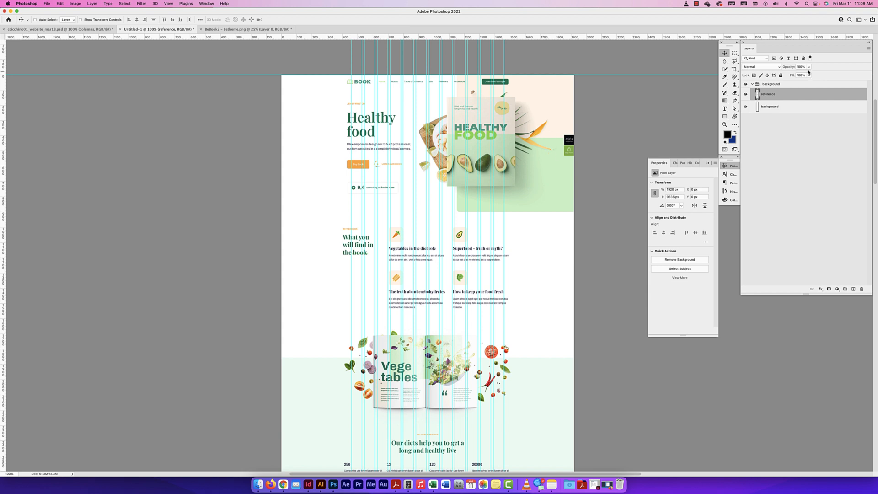
left_click_drag(791, 67, 791, 67)
left_click(746, 94)
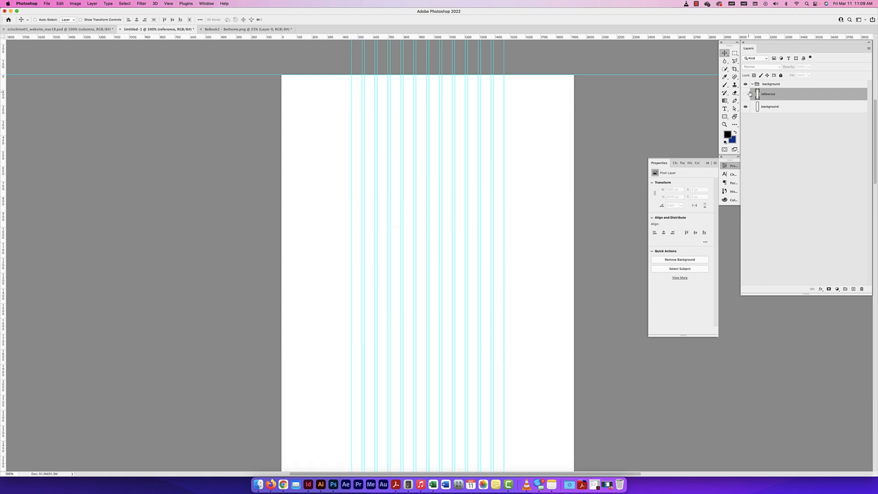
left_click(752, 84)
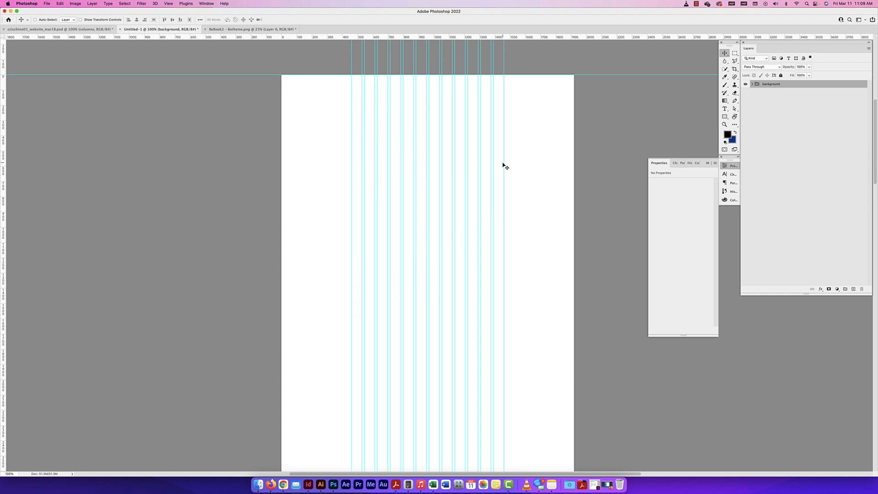
Enlarge the blank wireframe page to 200% at its upper edge and collapse the Properties panel
key("super+equal")
left_click_drag(509, 166, 470, 292)
scroll(470, 293, "up", 3)
left_click(659, 163)
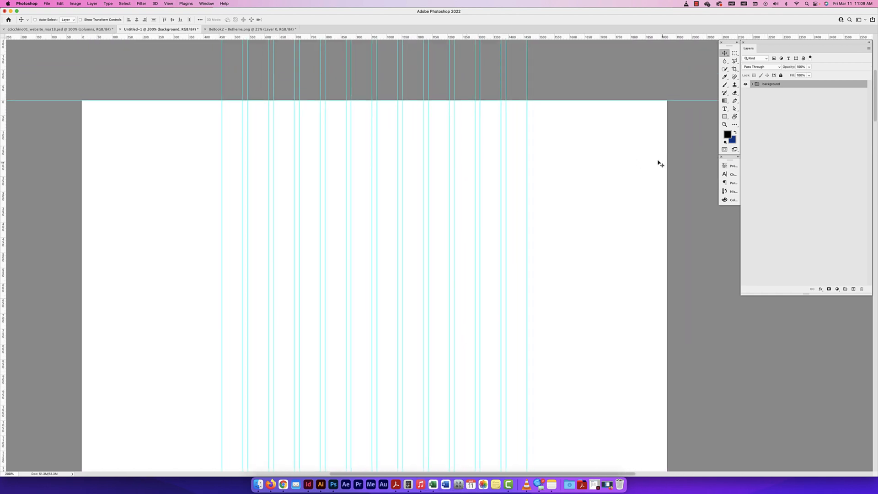
Switch to the finished NPCA website design and hide its guides
left_click(89, 30)
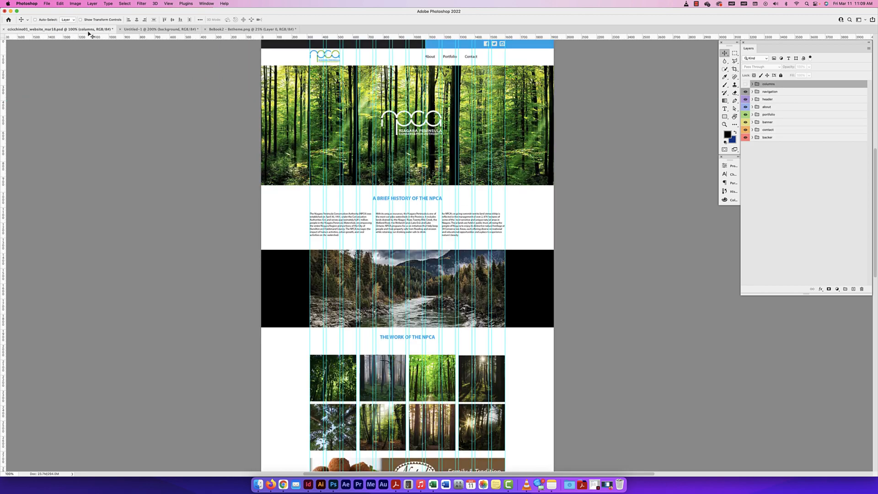
scroll(466, 101, "up", 2)
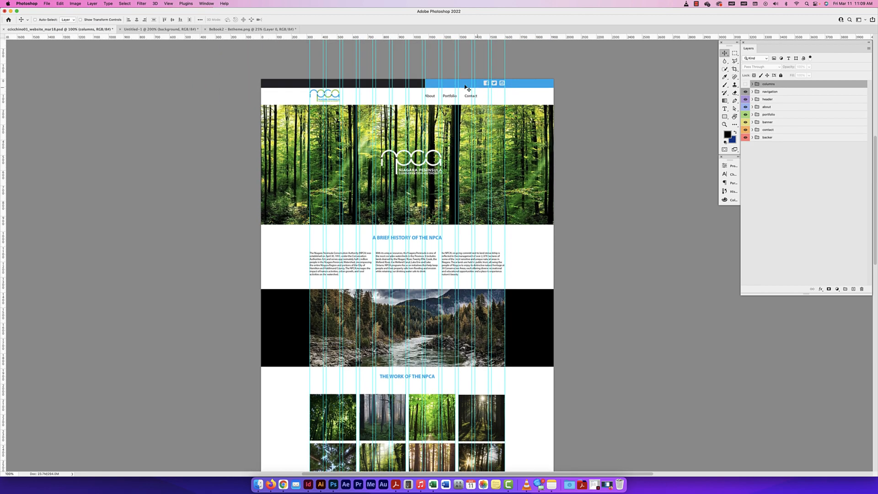
key("super+semicolon")
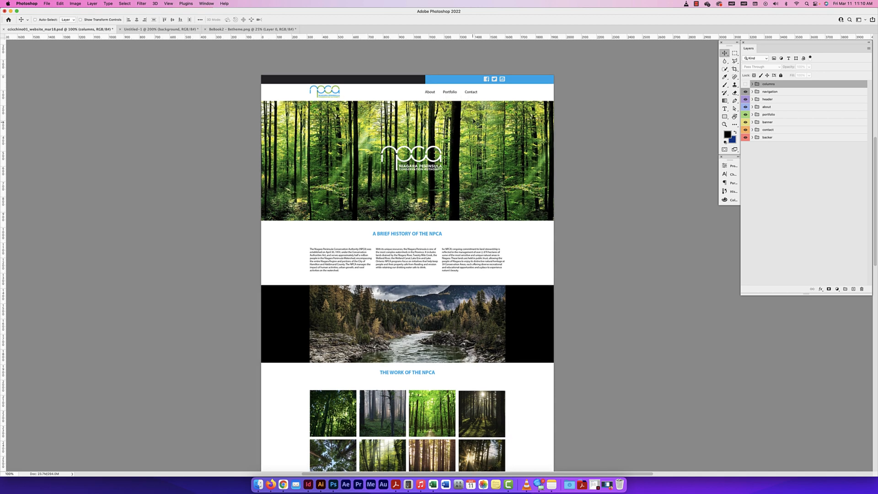
Examine the NPCA page's section order from the navigation bar down to the footer at 66.7% zoom
key("super+minus")
left_click_drag(480, 106, 480, 104)
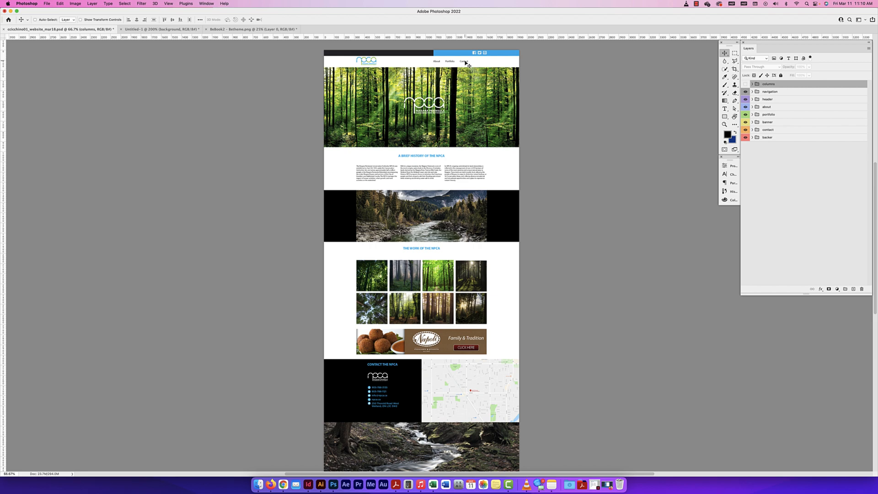
scroll(450, 311, "down", 4)
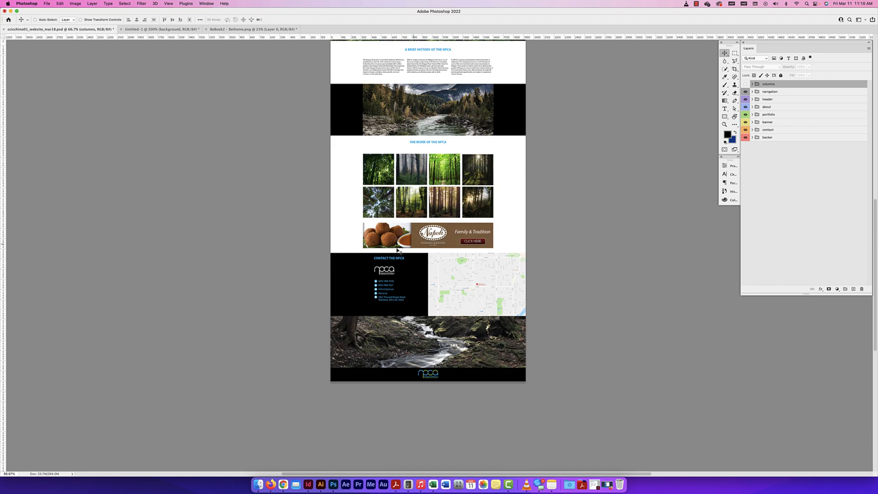
scroll(454, 344, "up", 6)
scroll(461, 274, "down", 2)
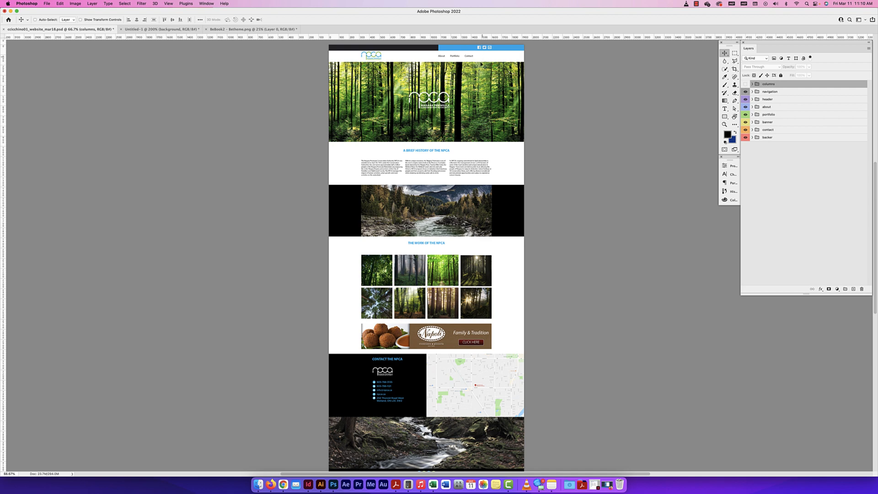
scroll(428, 357, "down", 5)
scroll(458, 207, "up", 8)
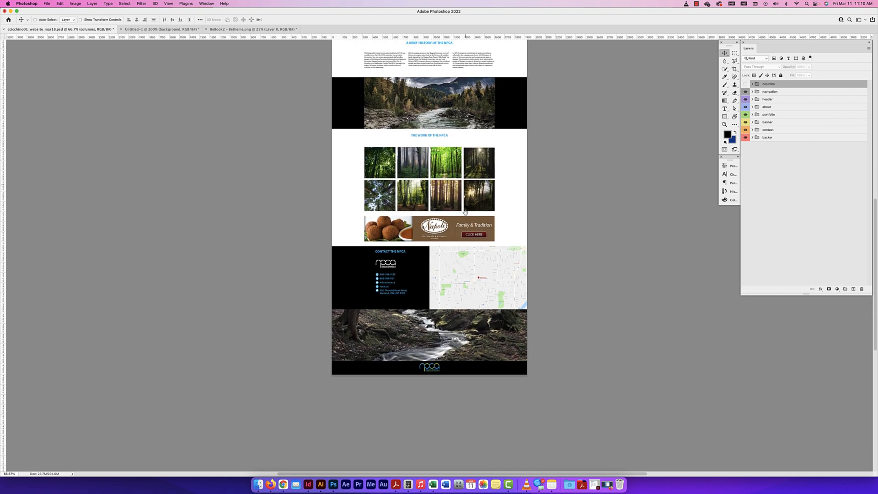
scroll(459, 207, "down", 3)
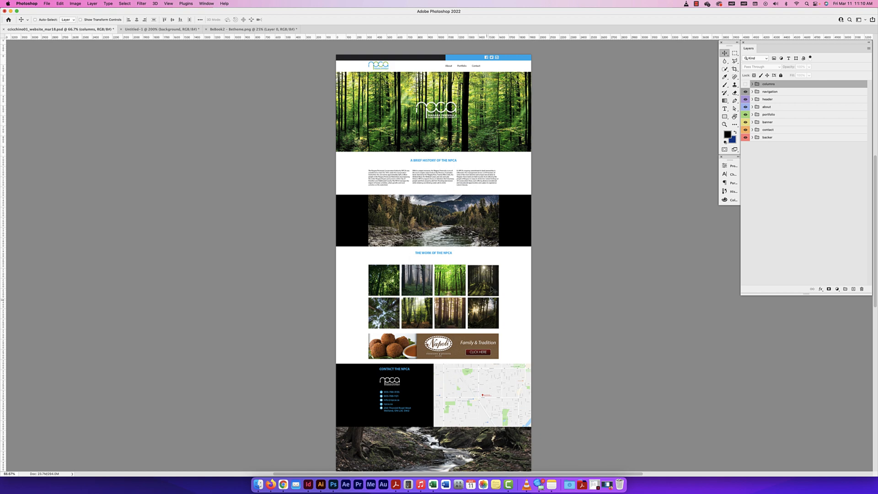
scroll(411, 275, "right", 2)
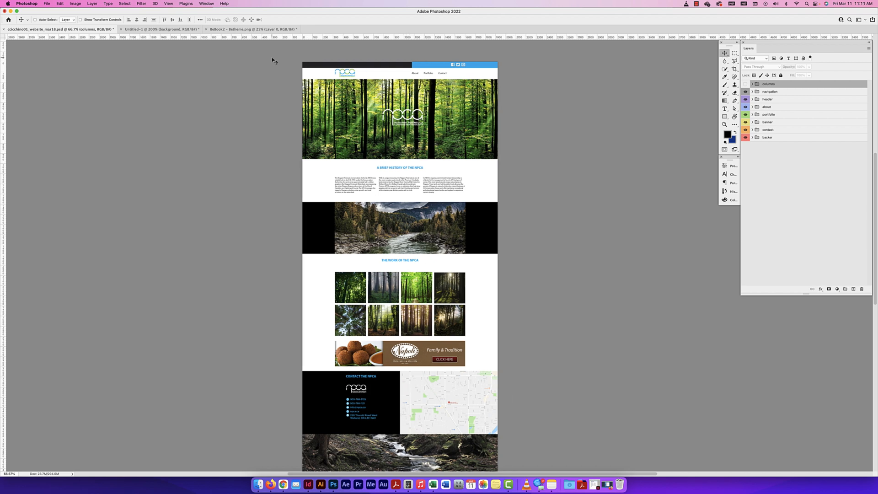
Switch to the blank wireframe document and view its upper part with the column guides at 100%
left_click(151, 29)
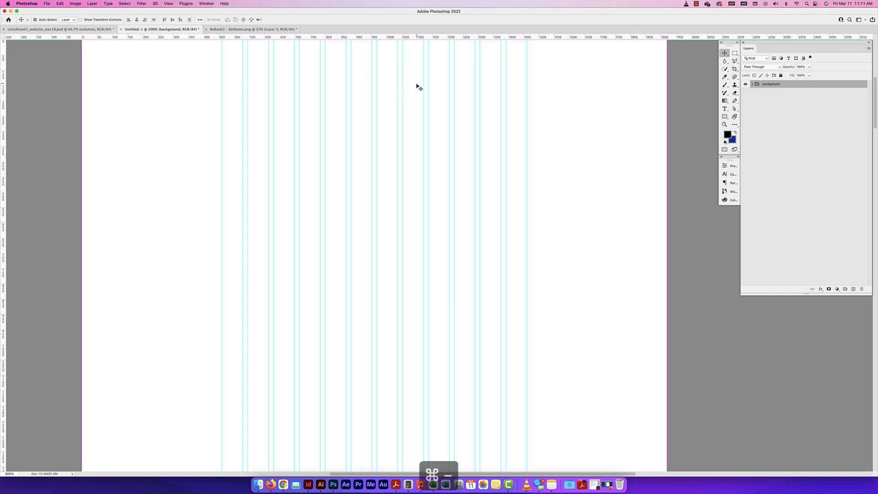
key("super+minus")
scroll(213, 288, "left", 2)
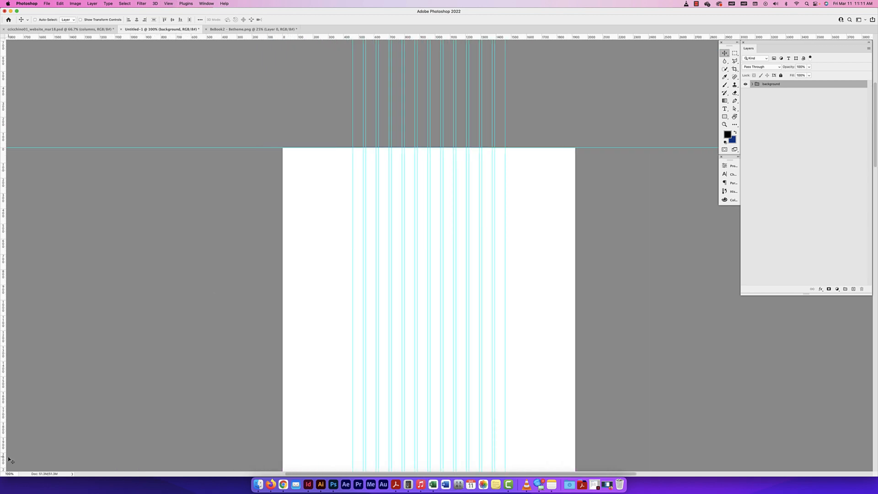
Return to the NPCA design and examine its navigation, header and "A Brief History of the NPCA" sections at 200% zoom
left_click(60, 28)
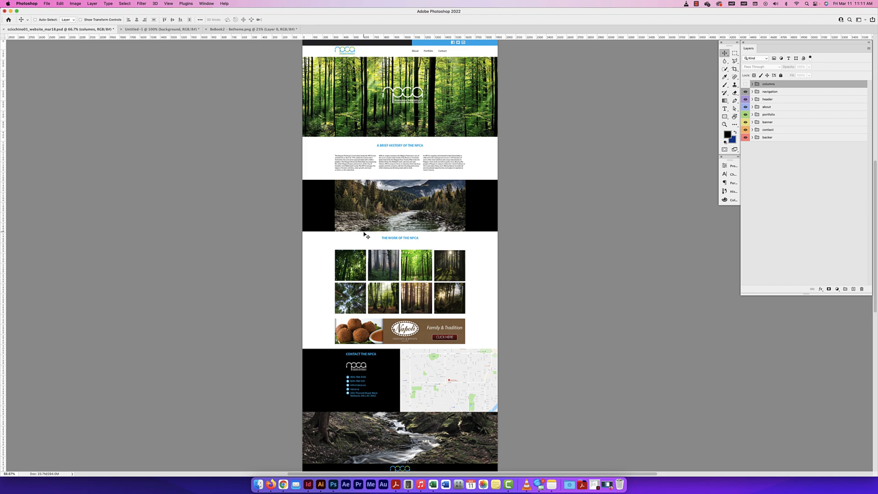
left_click_drag(408, 202, 412, 226)
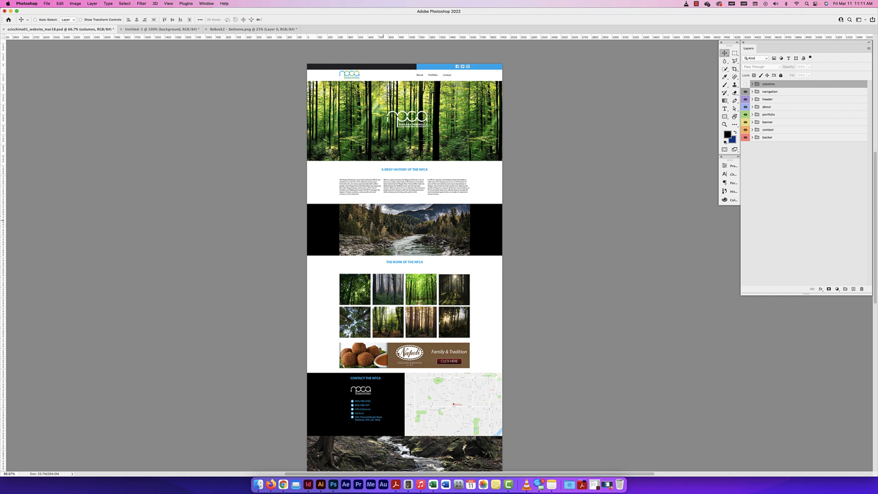
key("super+equal")
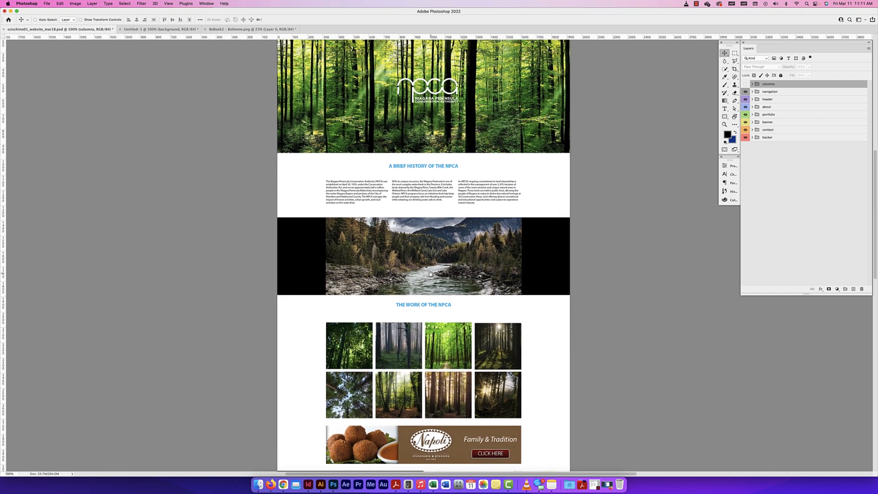
scroll(431, 276, "up", 1)
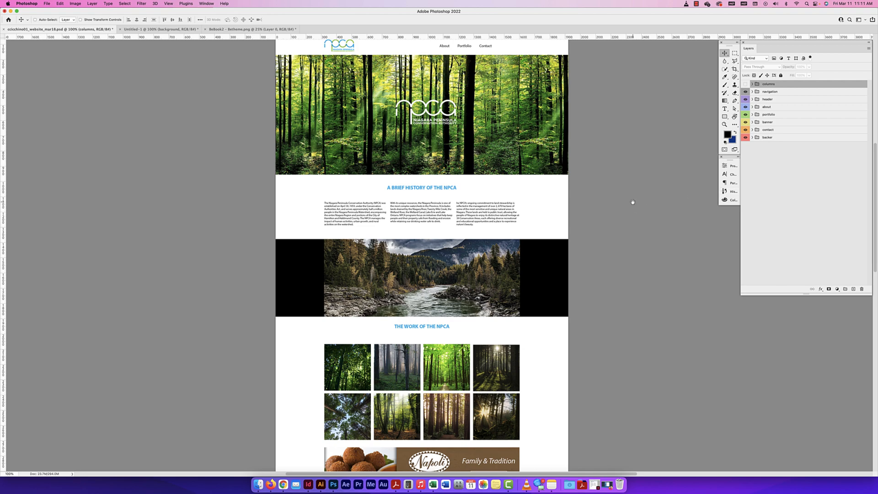
key("super+equal")
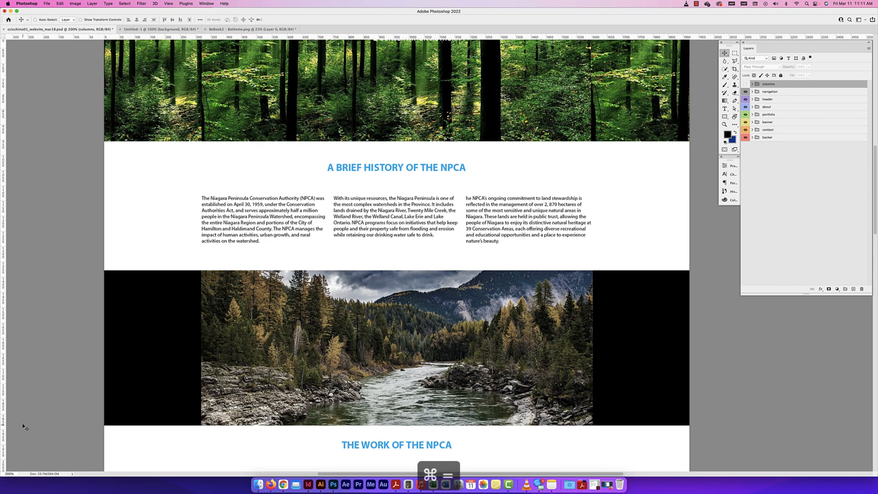
scroll(364, 222, "up", 3)
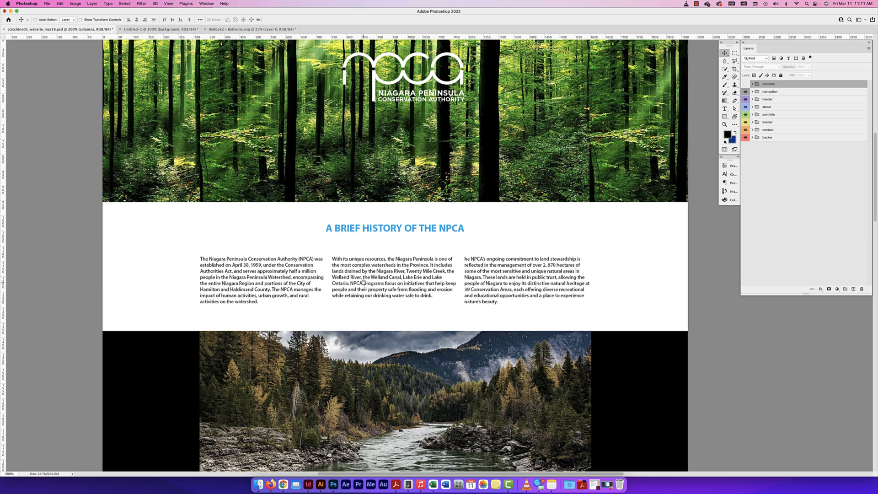
scroll(363, 282, "up", 5)
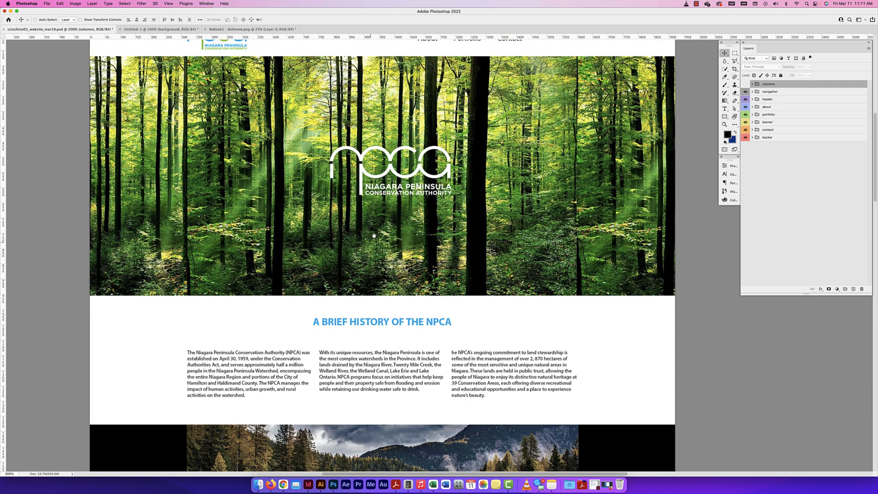
scroll(374, 235, "up", 3)
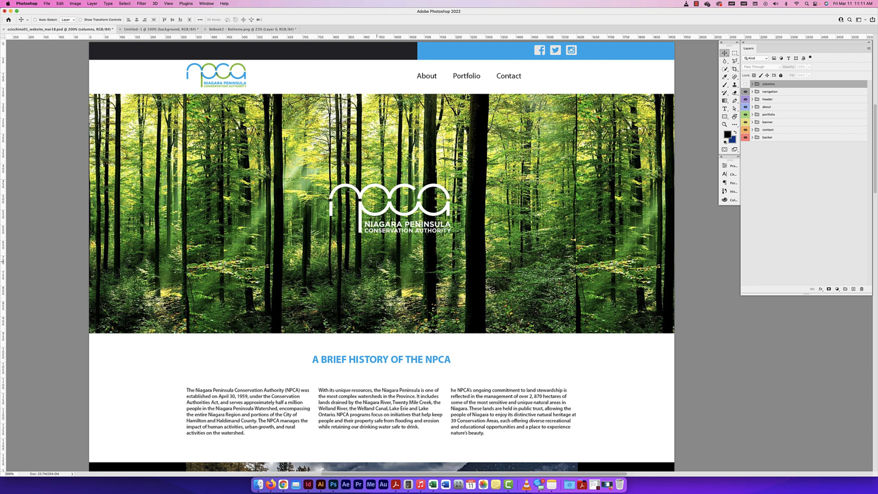
Compare the NPCA page's upper sections at 100% and 200% zoom
left_click(168, 4)
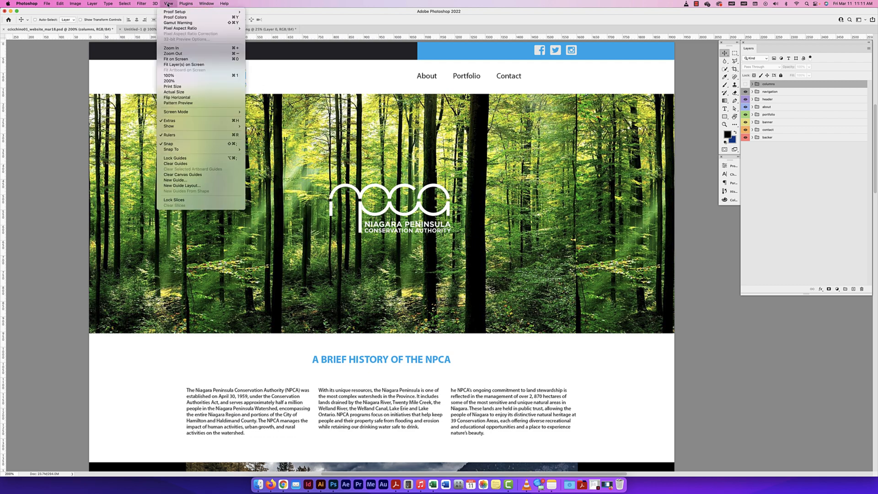
left_click(177, 75)
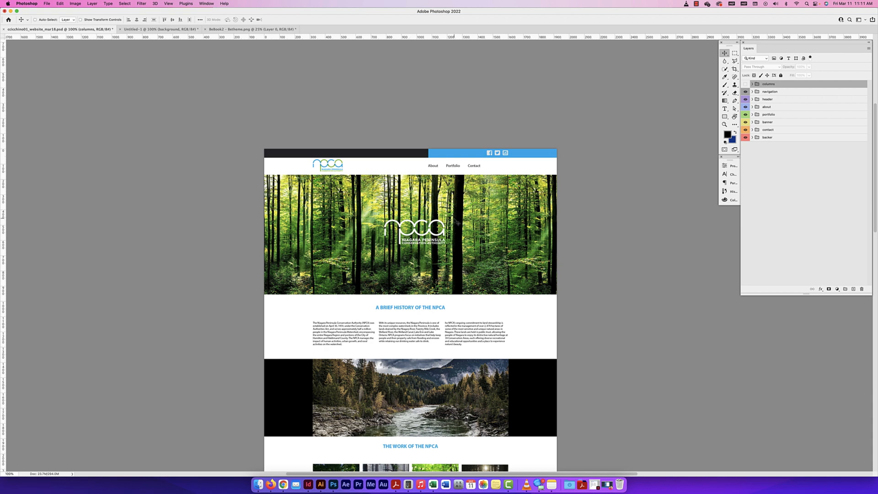
scroll(455, 223, "down", 3)
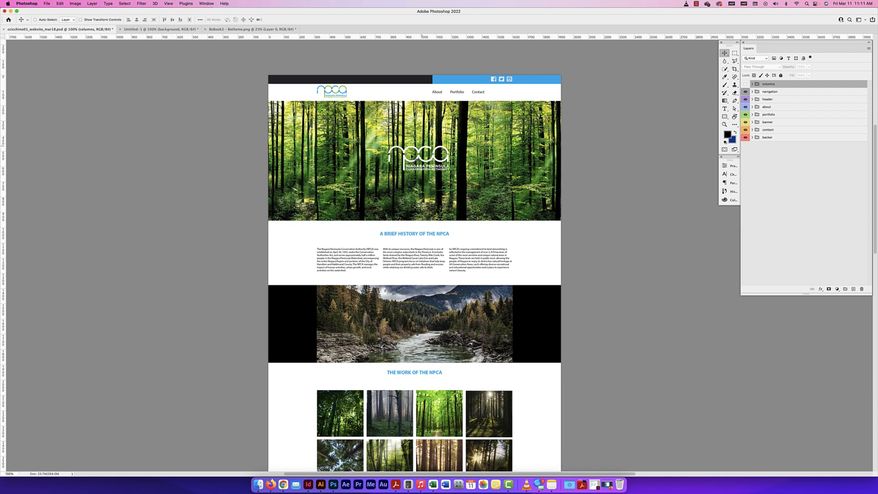
key("super+equal")
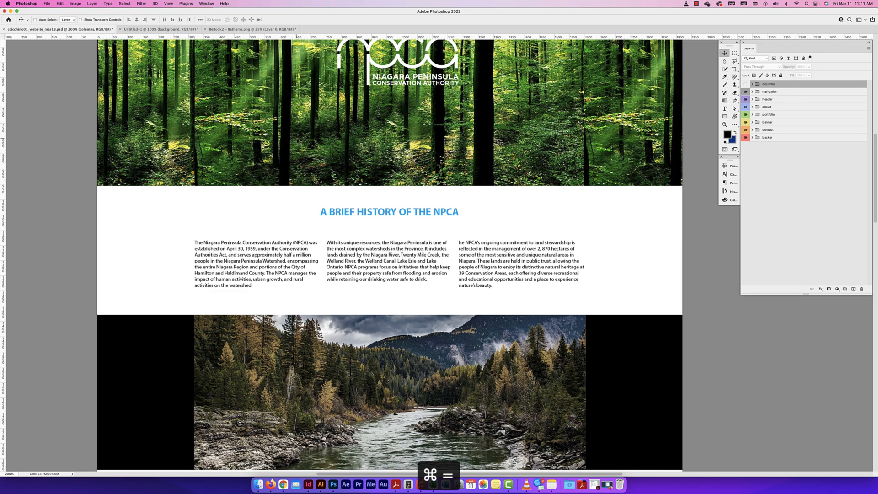
left_click_drag(406, 132, 402, 282)
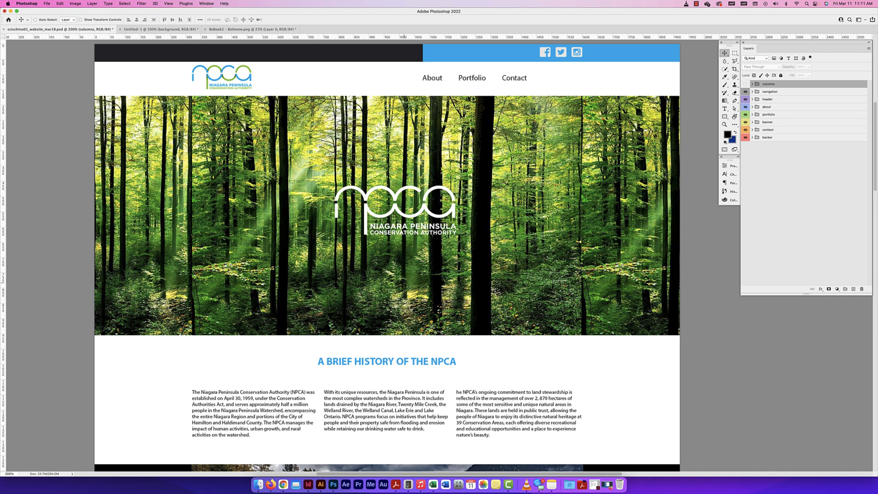
Try a 50 pt font size on the About, Portfolio and Contact navigation text and check it at reduced zoom
double_click(434, 82)
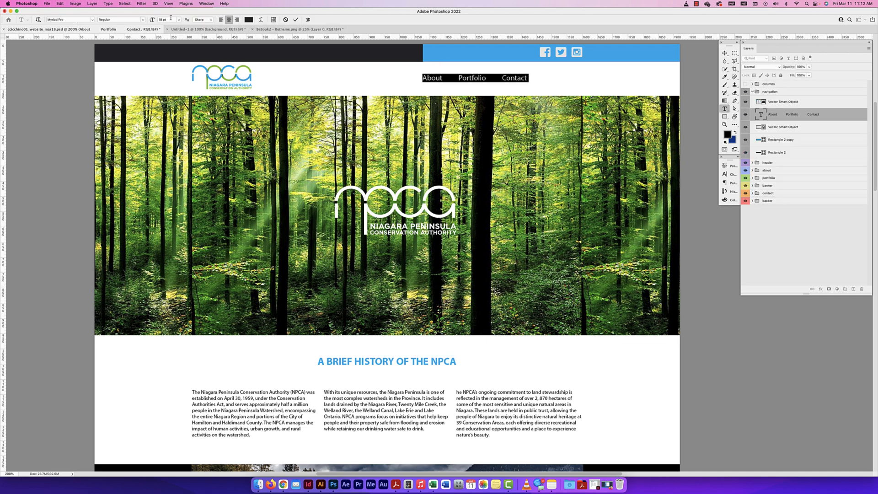
left_click(171, 20)
type("50")
key("Return")
left_click(724, 53)
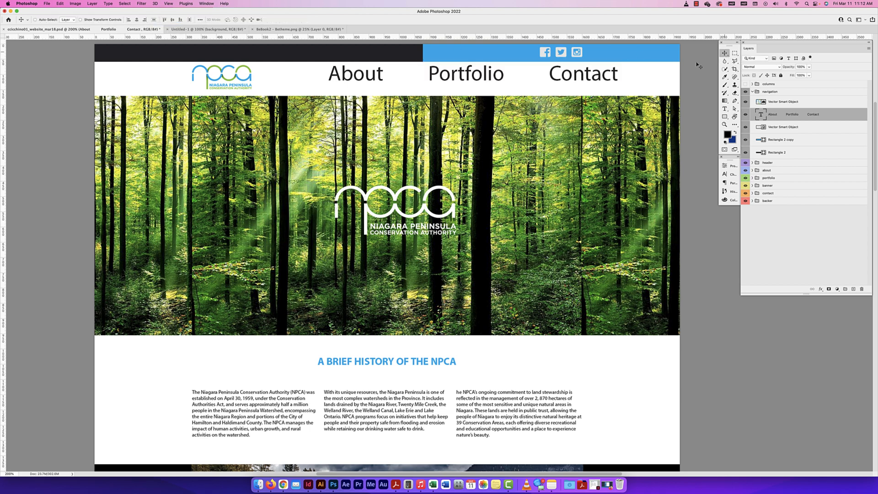
key("super+minus")
key("super+minus")
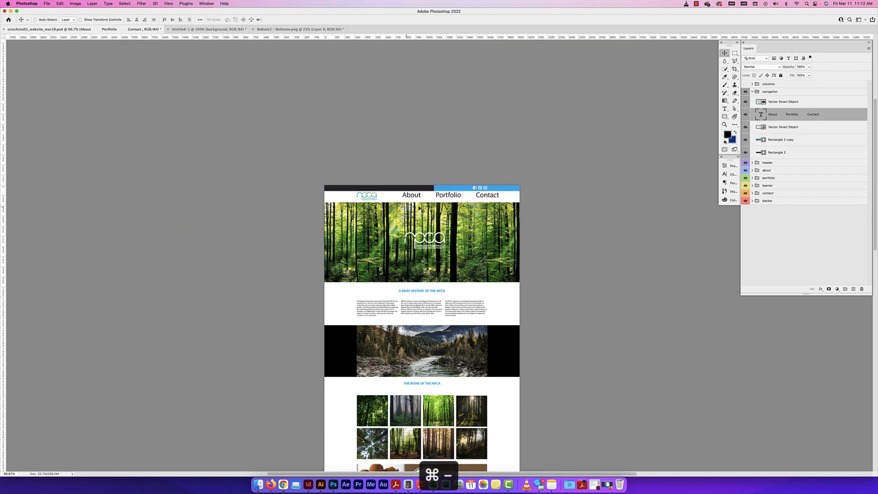
key("super+equal")
key("super+equal")
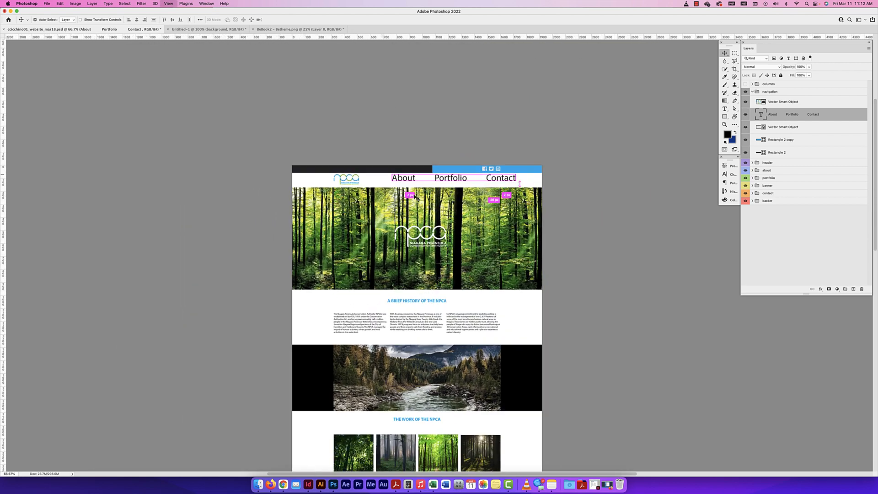
Set the About, Portfolio and Contact navigation text back to 18 pt
double_click(375, 78)
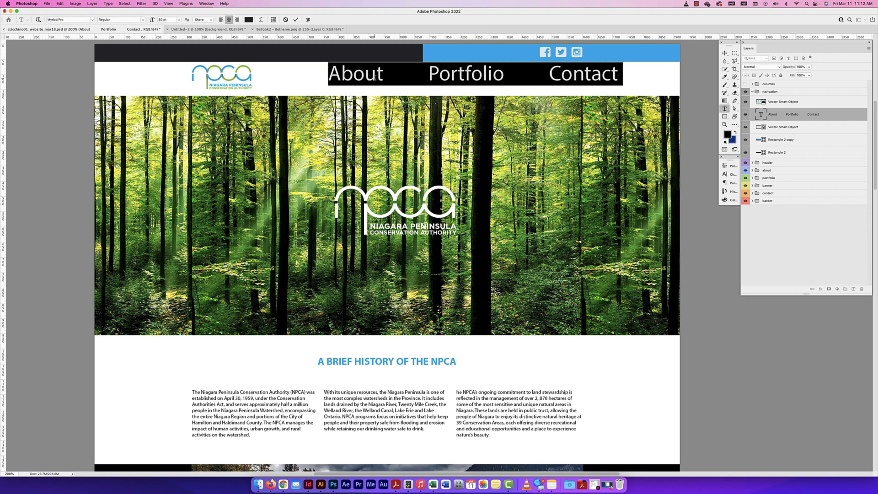
left_click(165, 20)
type("18")
key("Return")
left_click(724, 53)
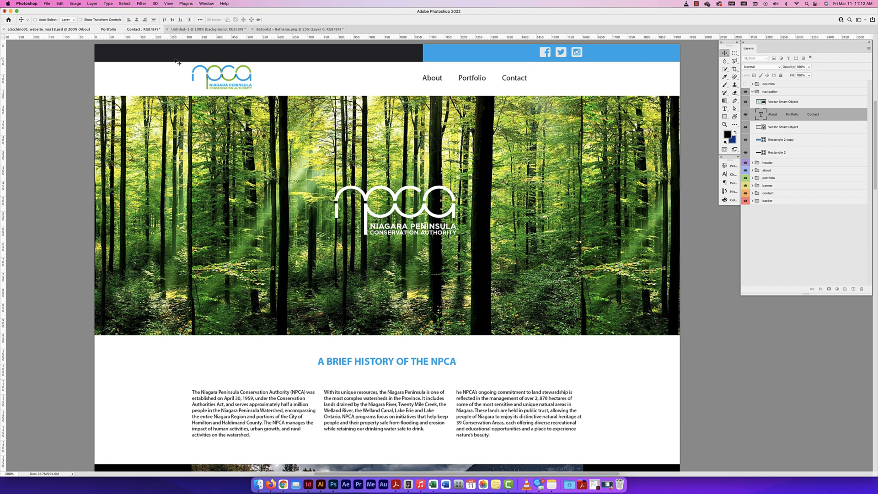
Compare the NPCA design at 100% zoom and at its actual size
left_click(169, 4)
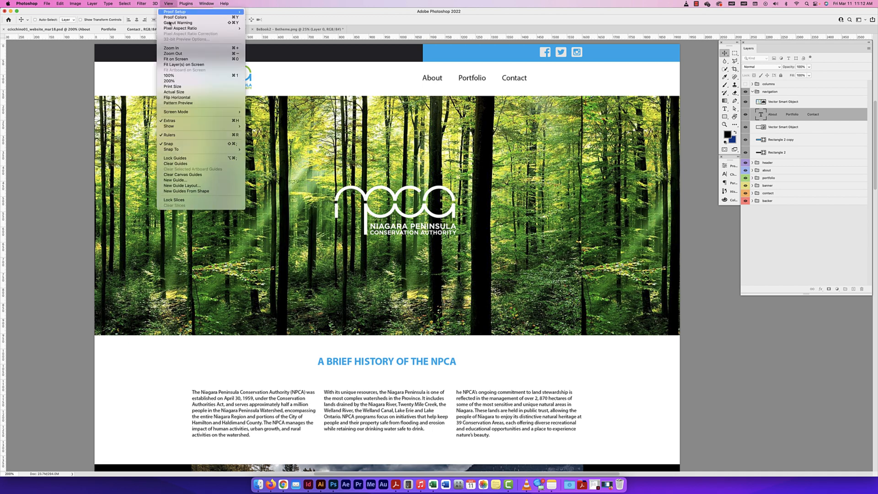
left_click(181, 78)
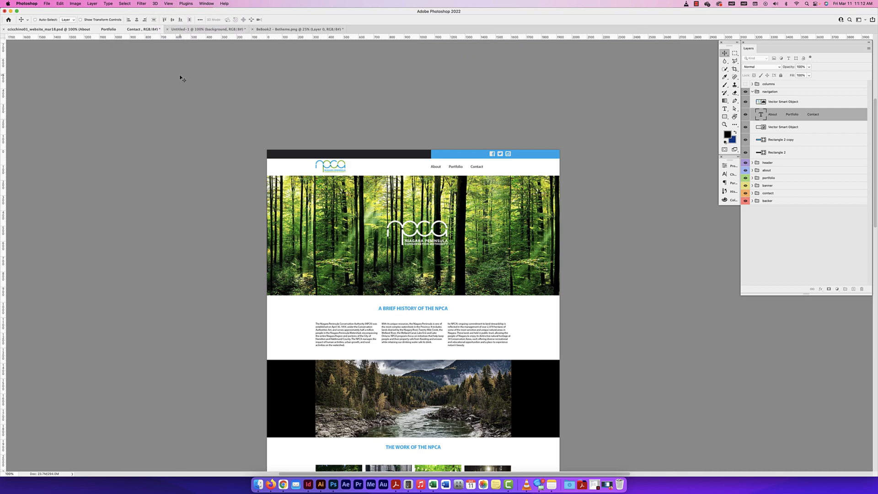
left_click(168, 4)
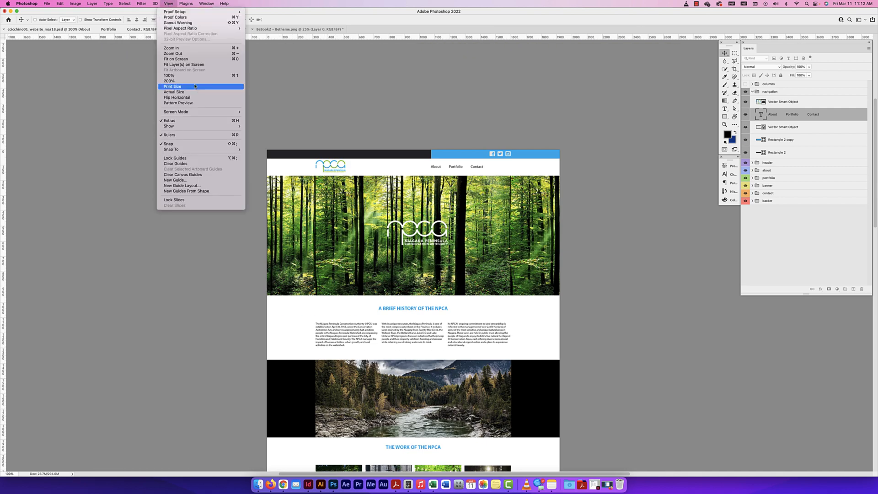
left_click(180, 92)
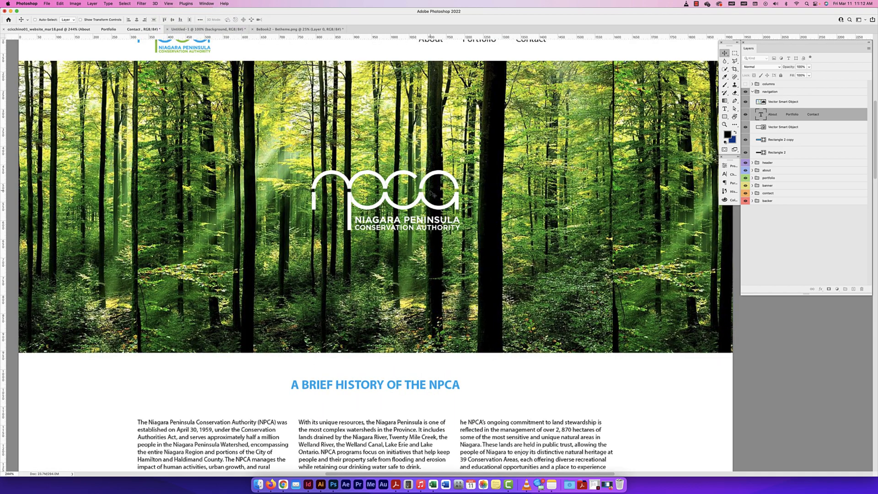
Examine the NPCA navigation, header and "A Brief History of the NPCA" sections at actual size
scroll(484, 221, "up", 3)
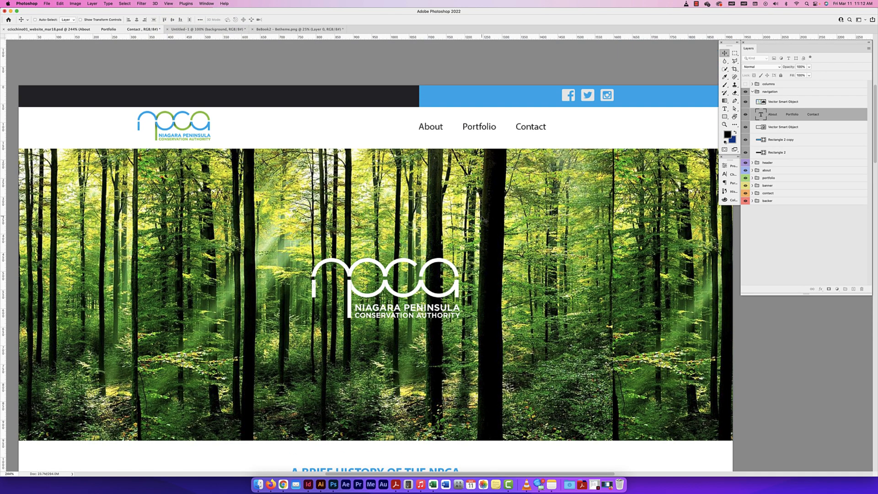
scroll(484, 220, "down", 3)
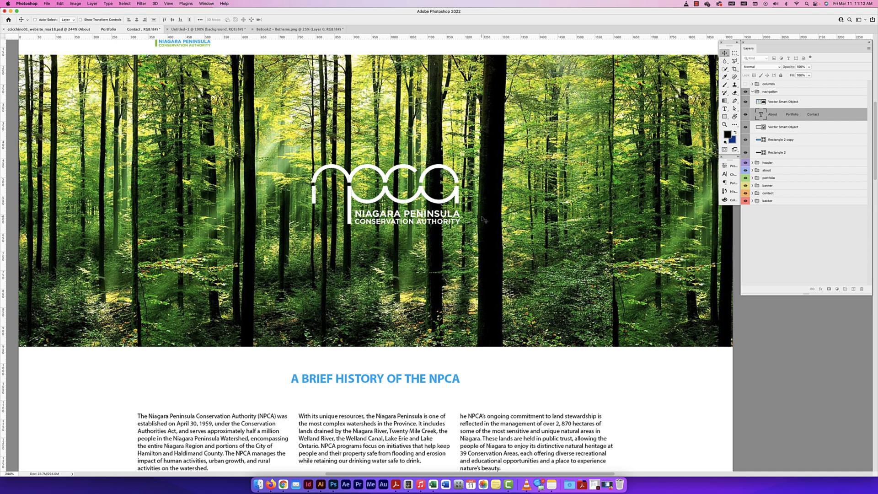
scroll(484, 219, "down", 6)
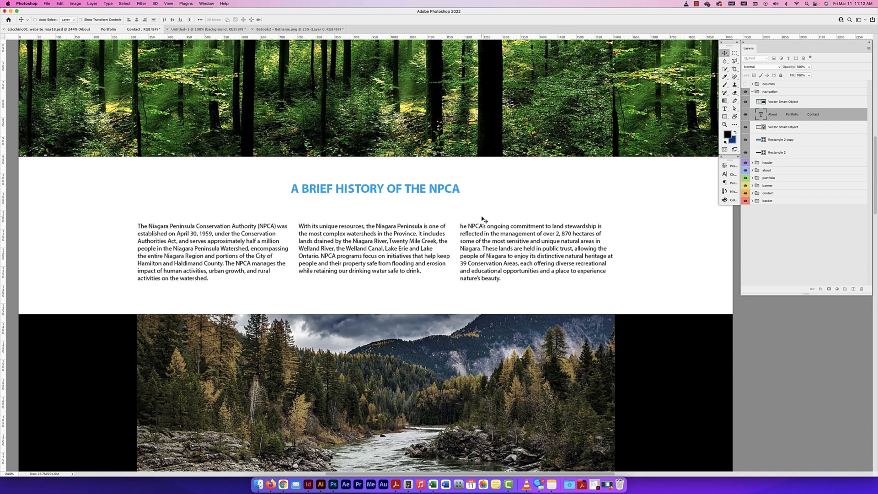
scroll(484, 219, "up", 3)
scroll(483, 219, "up", 6)
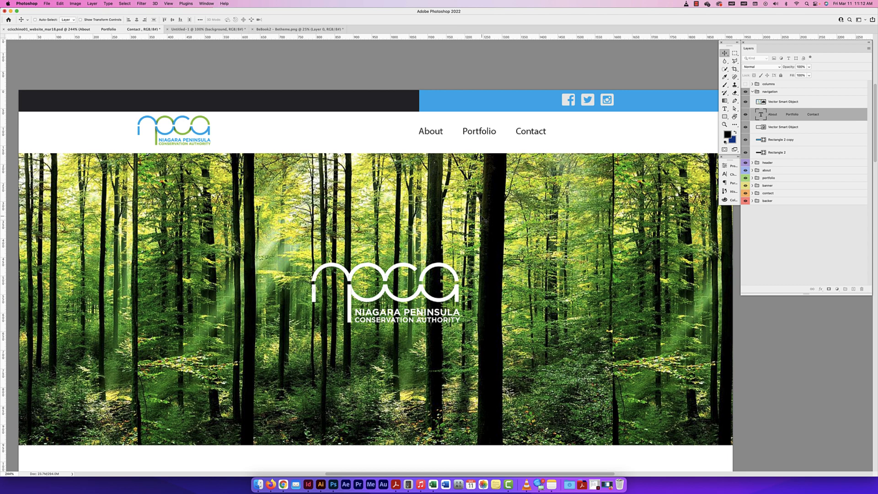
scroll(482, 219, "down", 2)
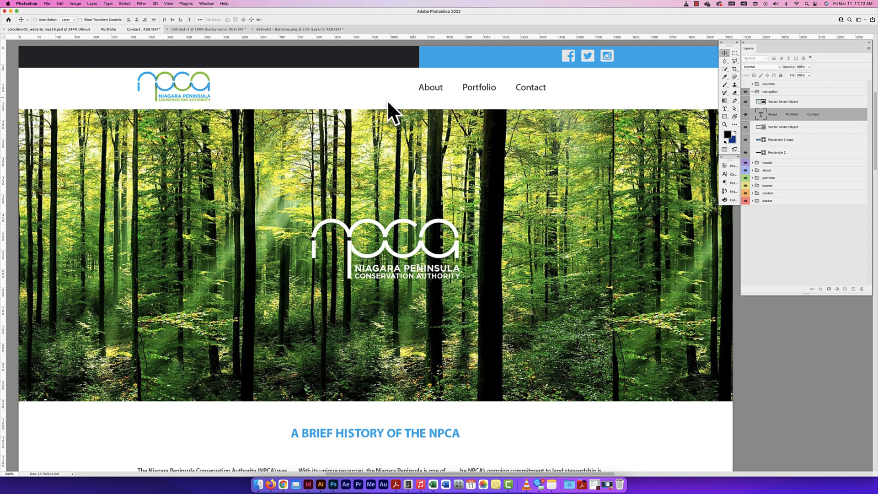
scroll(412, 213, "down", 2)
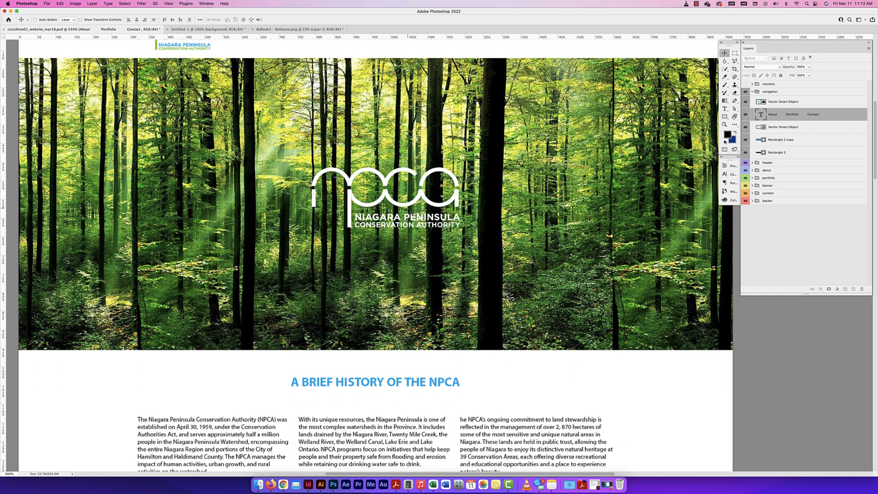
scroll(408, 206, "down", 4)
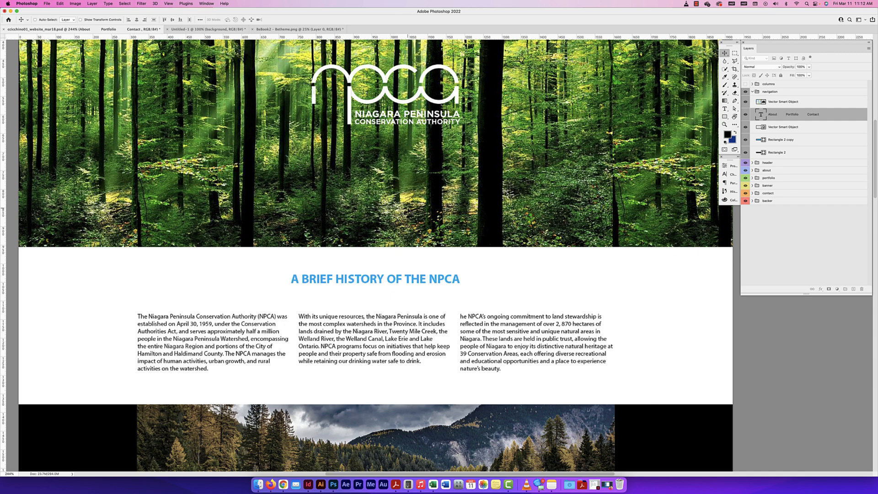
scroll(452, 275, "down", 3)
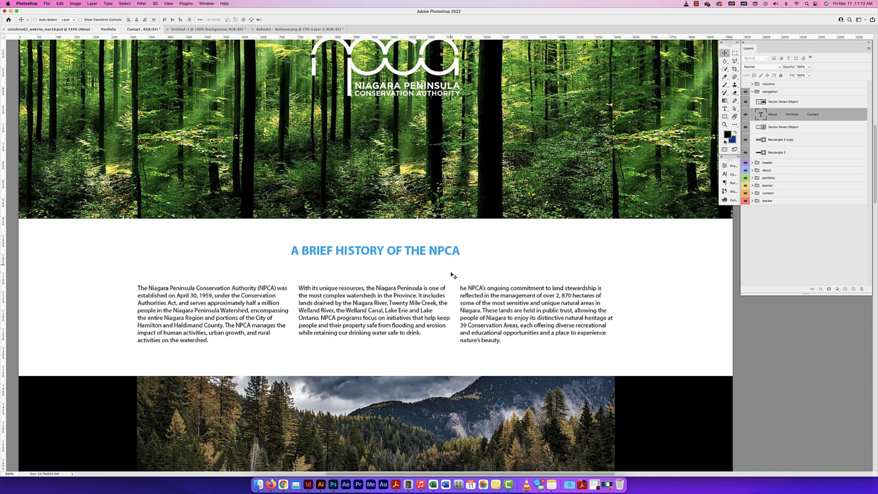
scroll(452, 274, "up", 2)
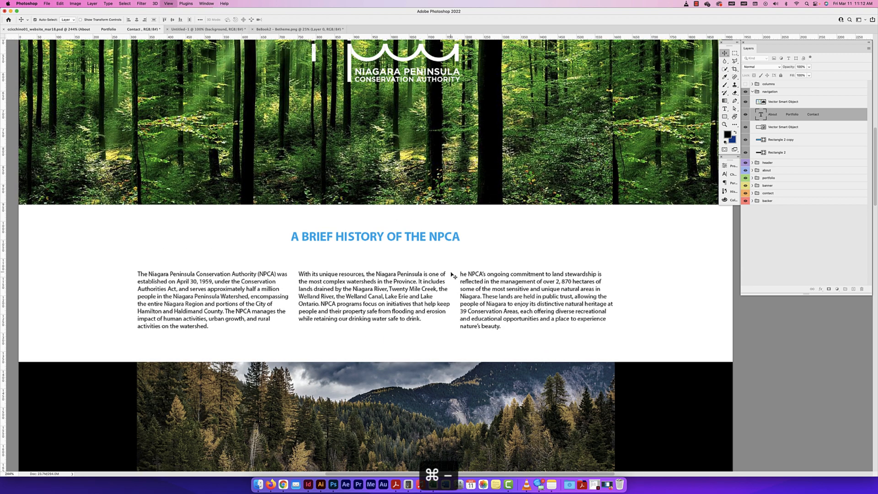
Return the NPCA design to 200% zoom and view its navigation and header
key("super+minus")
scroll(350, 282, "up", 2)
scroll(350, 282, "up", 3)
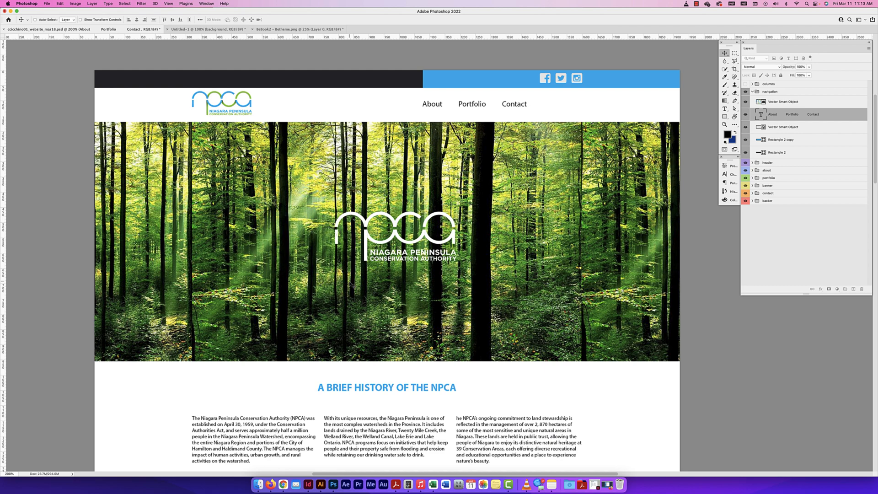
scroll(524, 183, "right", 1)
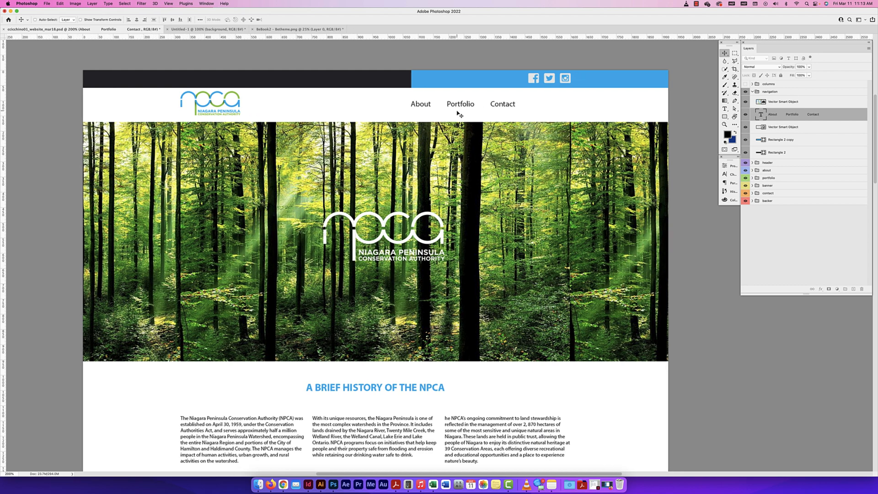
scroll(458, 113, "right", 2)
scroll(388, 161, "left", 3)
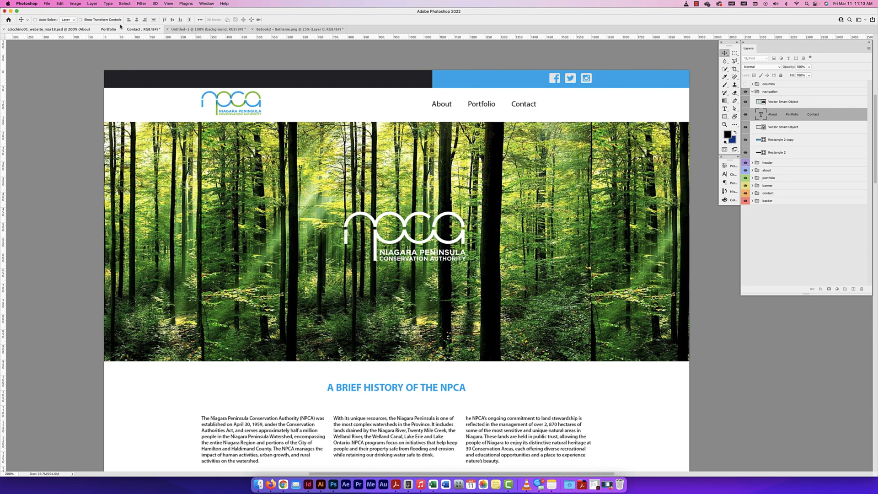
Switch to the blank wireframe document and show the top of its page at 200% zoom
left_click(208, 29)
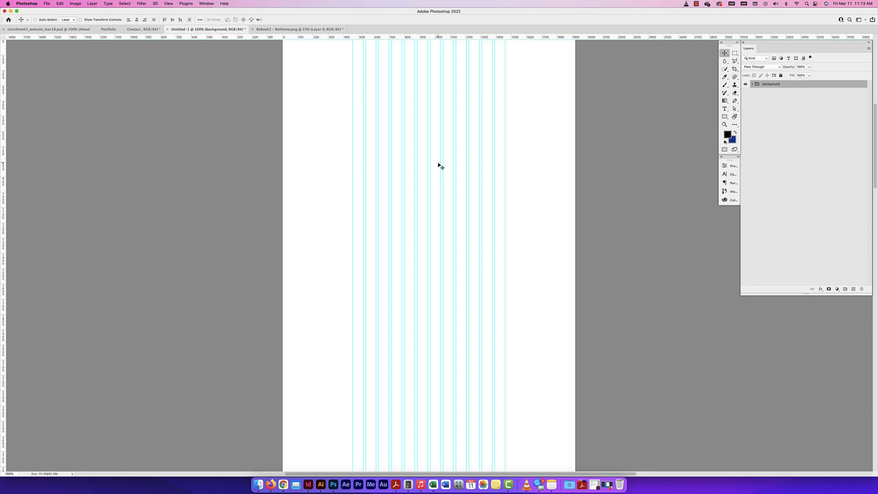
key("super+equal")
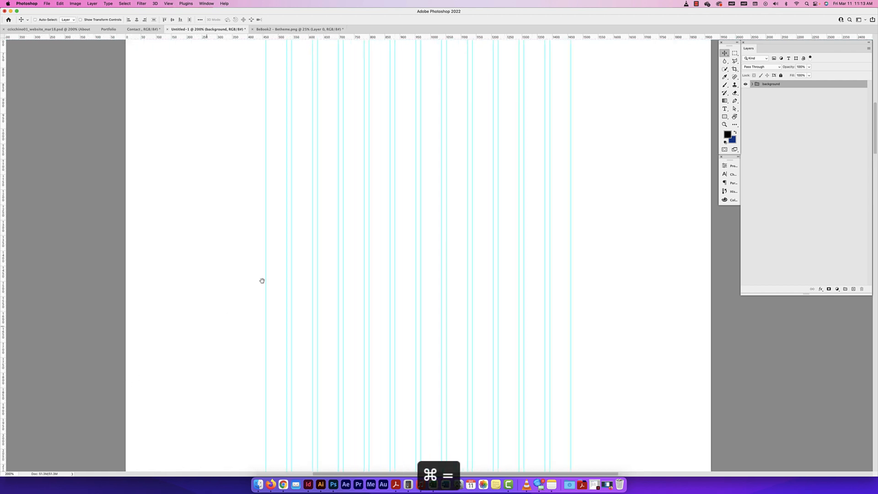
left_click_drag(344, 162, 345, 176)
left_click_drag(350, 108, 333, 149)
left_click_drag(372, 339, 355, 220)
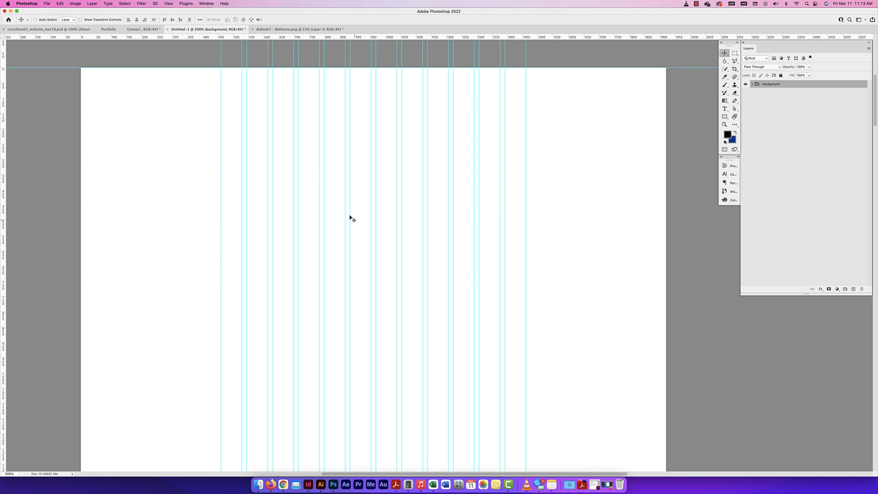
Check the blank wireframe document at actual size and return it to 200% zoom
left_click(169, 4)
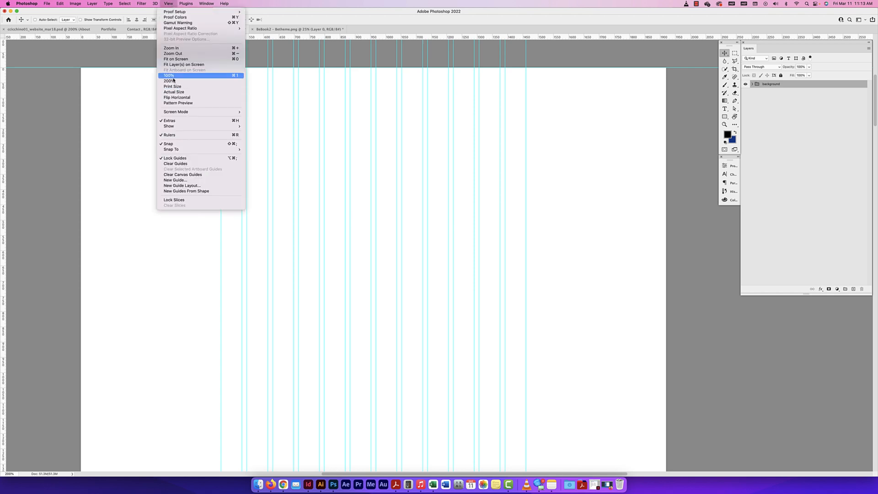
left_click(177, 93)
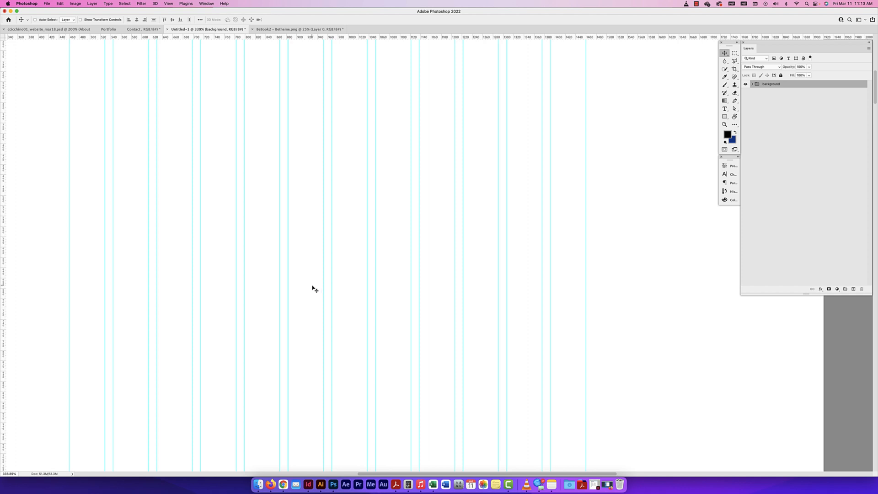
scroll(41, 451, "left", 2)
key("super+minus")
key("super+minus")
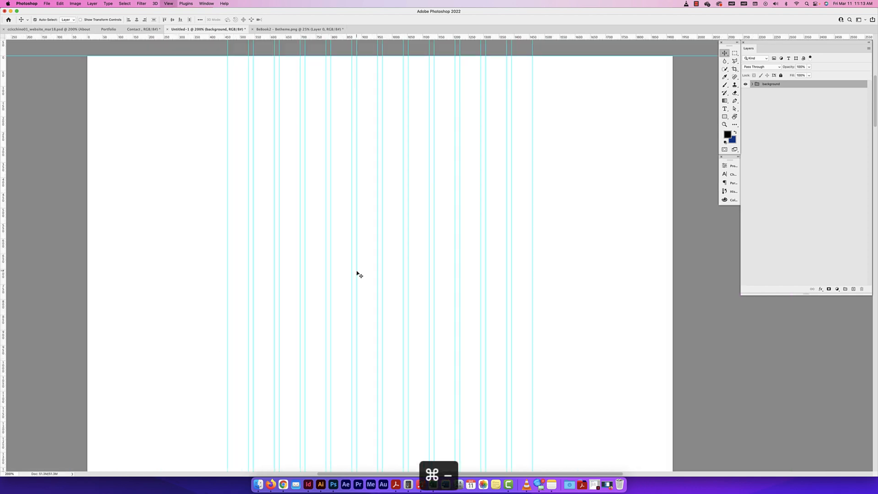
left_click(168, 4)
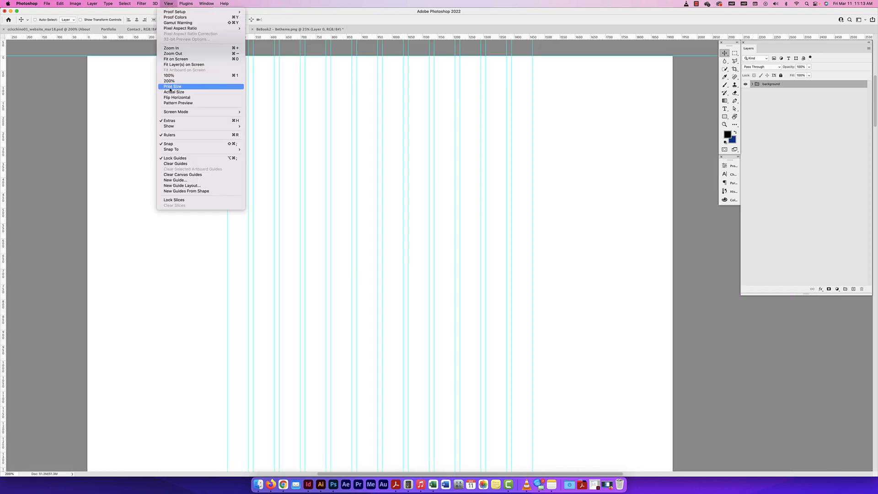
left_click(194, 82)
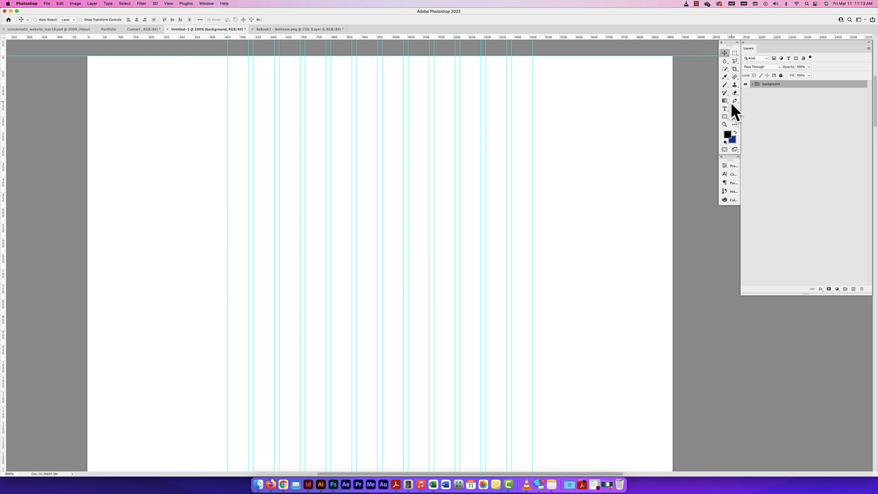
Draw a rectangle across the full page width, about 83 px tall, along the page's upper edge and set its corner radii to 0 px
left_click(724, 117)
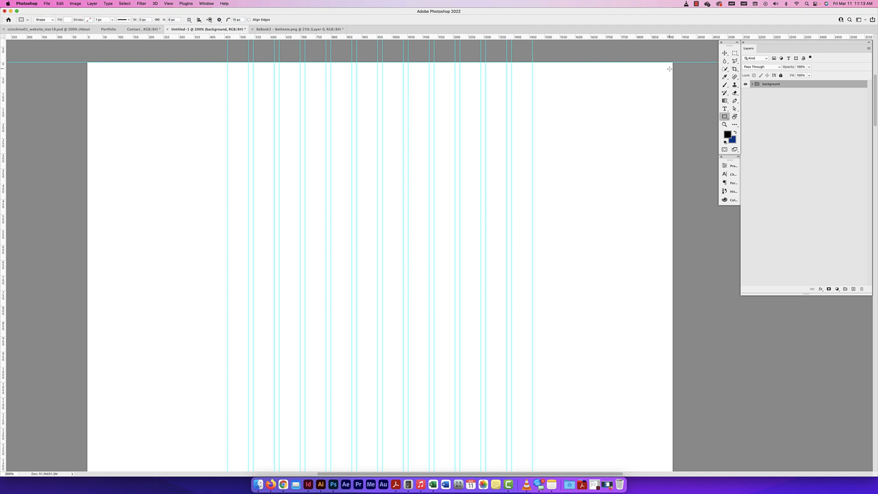
left_click_drag(672, 62, 87, 88)
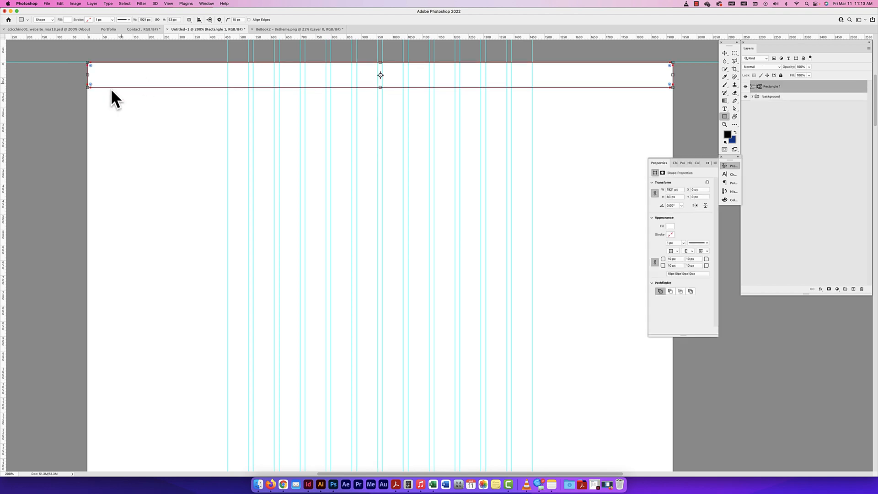
left_click(673, 261)
type("0")
key("Return")
left_click(724, 53)
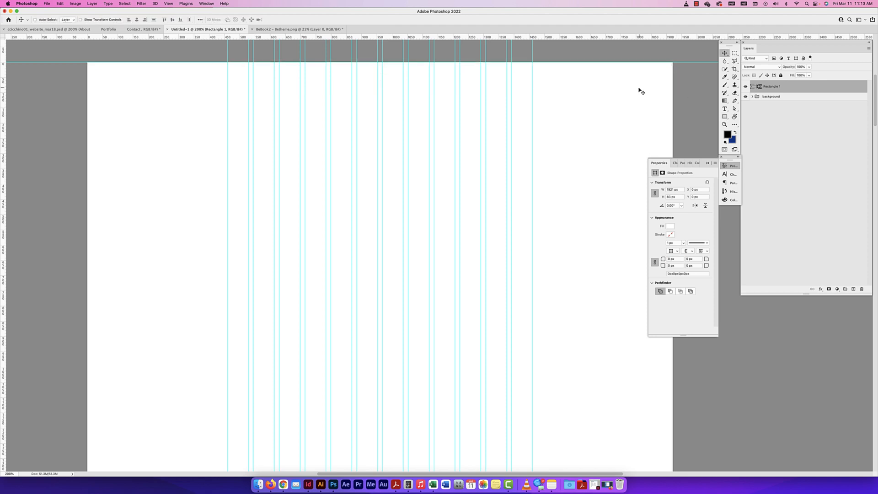
Check whether snapping is enabled for the wireframe document
left_click(166, 4)
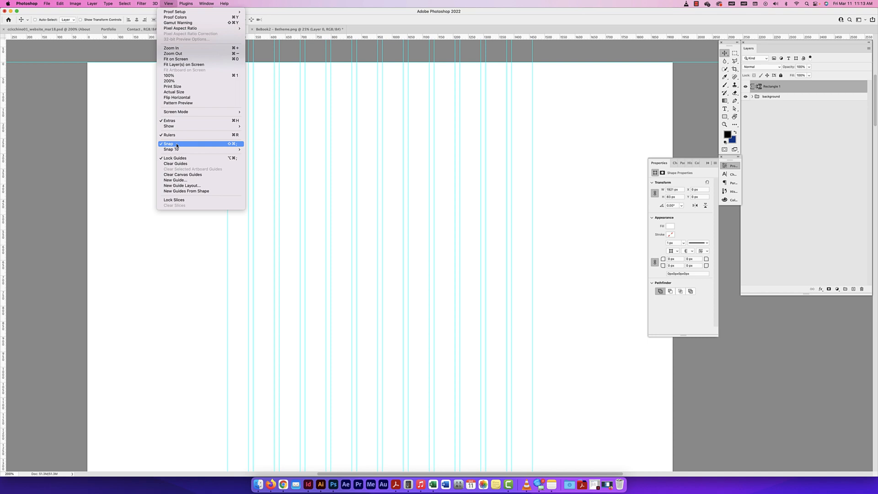
mouse_move(177, 151)
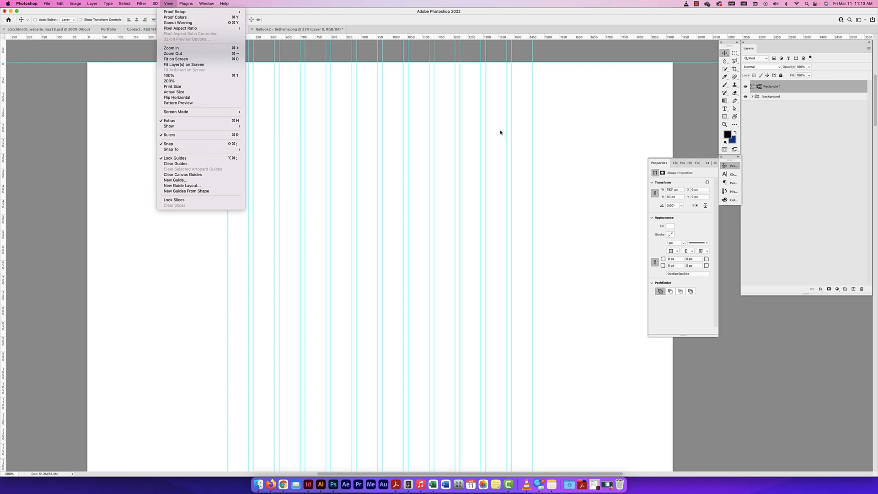
left_click(611, 105)
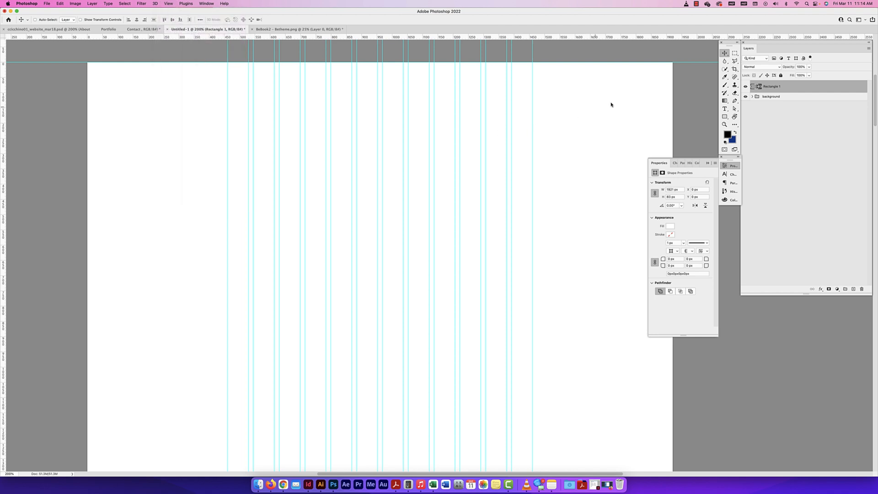
Fill the full-width navigation rectangle with dark grey
double_click(757, 88)
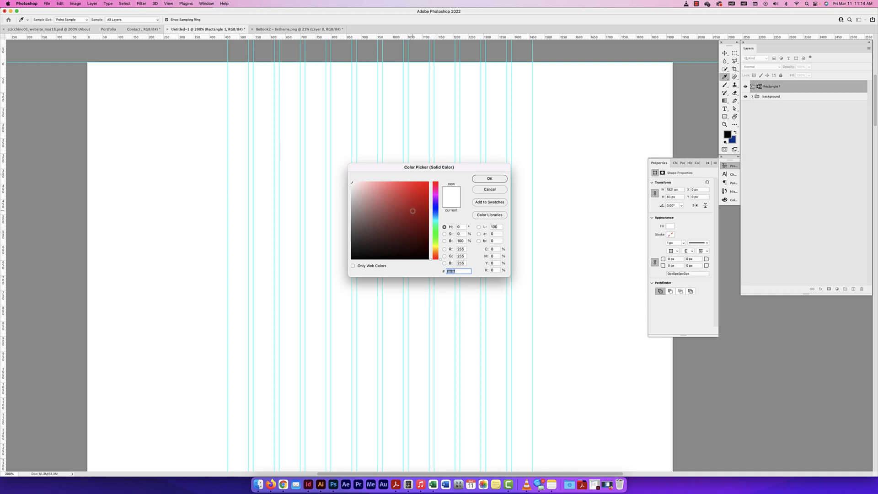
left_click_drag(384, 220, 351, 226)
left_click(491, 179)
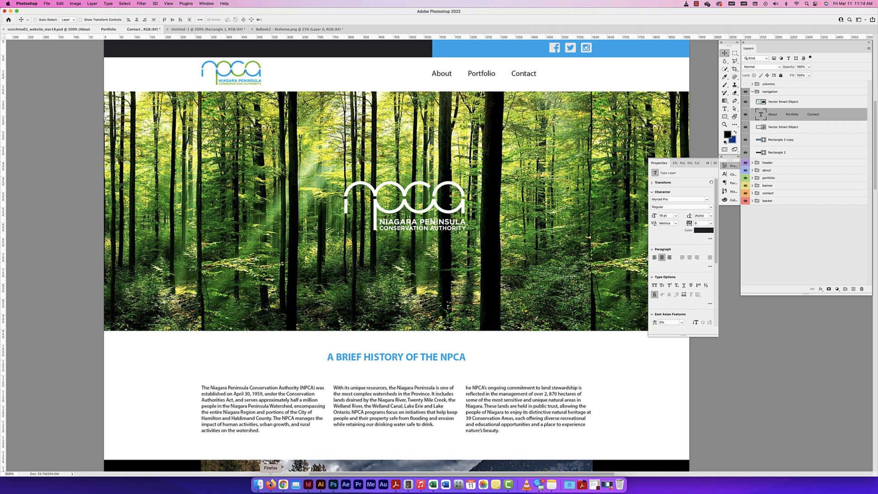
Switch to Illustrator and copy the Facebook, Twitter and Instagram icons from the social media icons document
left_click(320, 484)
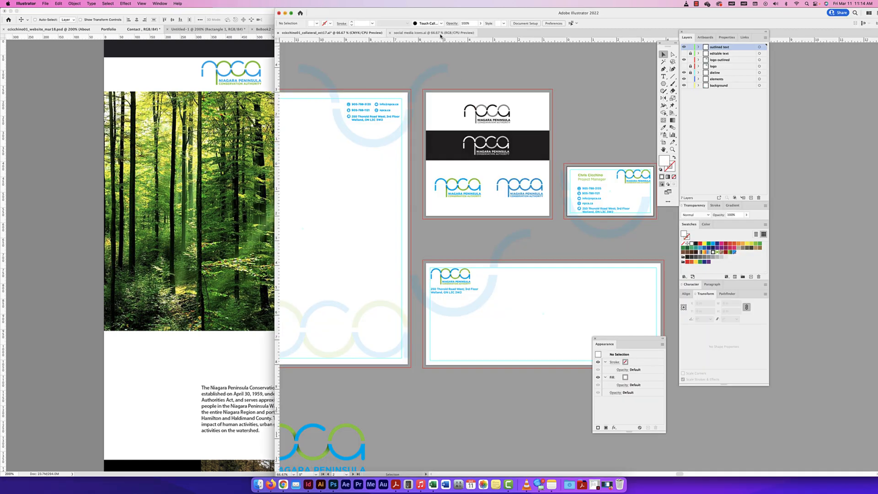
left_click(441, 33)
left_click_drag(522, 191, 405, 227)
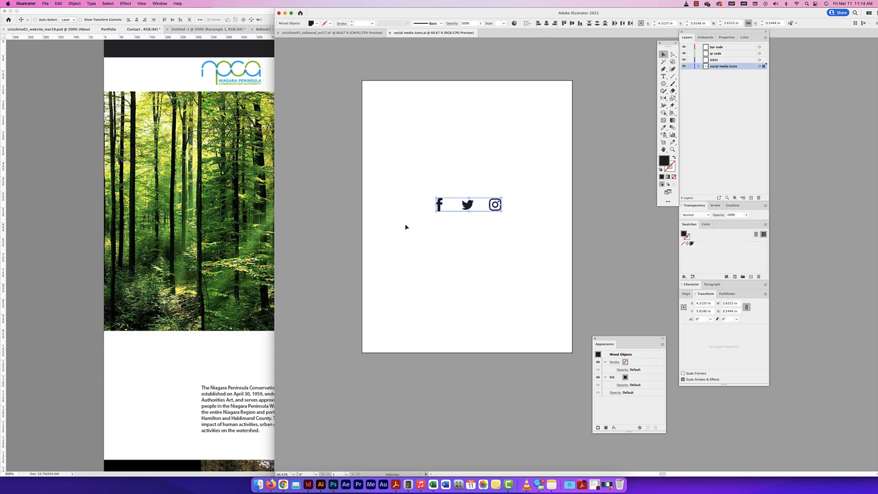
left_click_drag(423, 177, 453, 225)
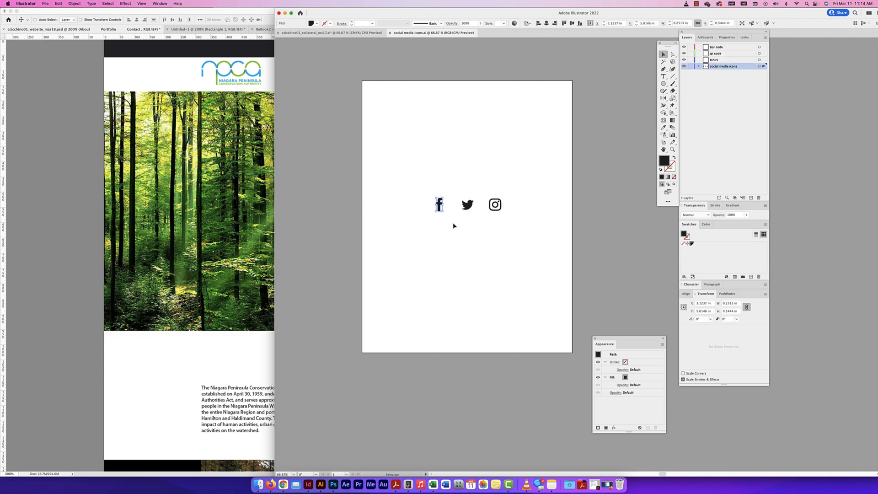
left_click_drag(522, 184, 429, 229)
key("super+c")
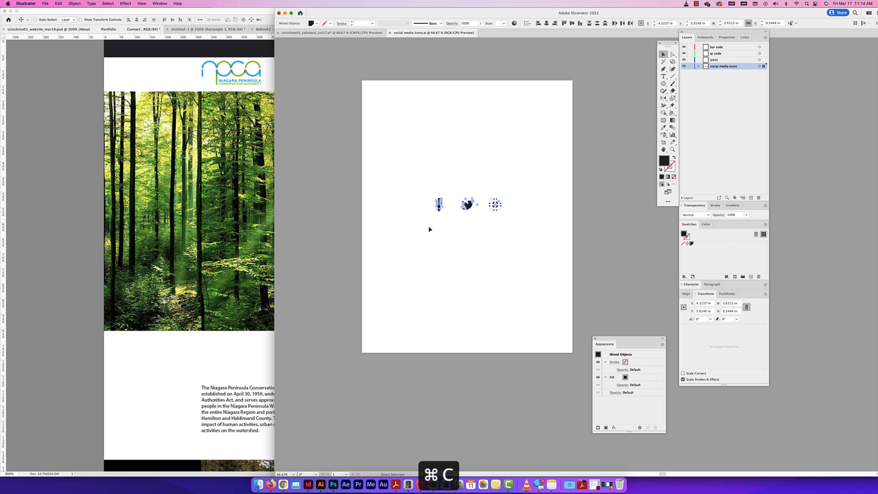
Switch to the Untitled-1 wireframe in Photoshop and try to paste the copied icons
left_click(268, 76)
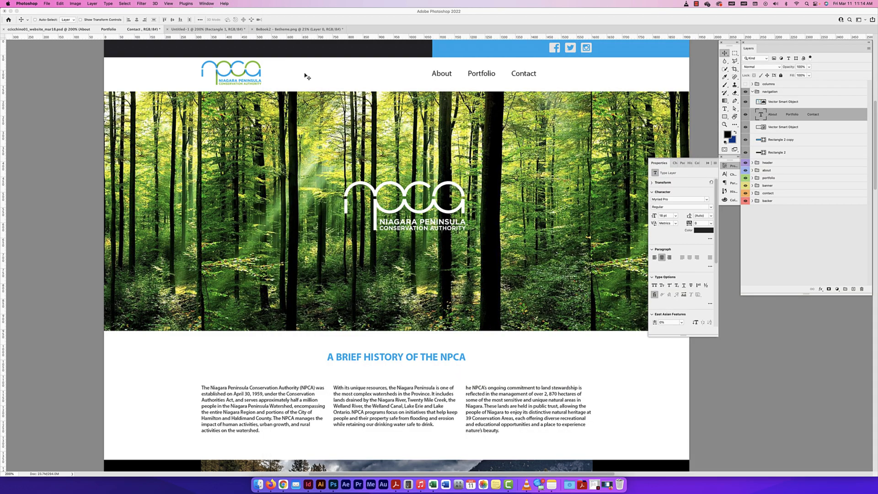
left_click(186, 29)
key("super+v")
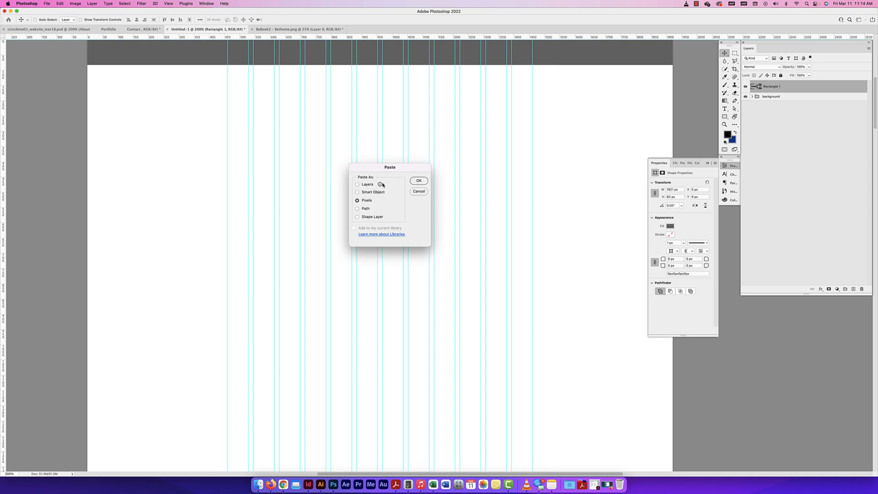
left_click(424, 193)
Copy all three social media icons again in Illustrator and return to the upper part of the wireframe in Photoshop
left_click(320, 484)
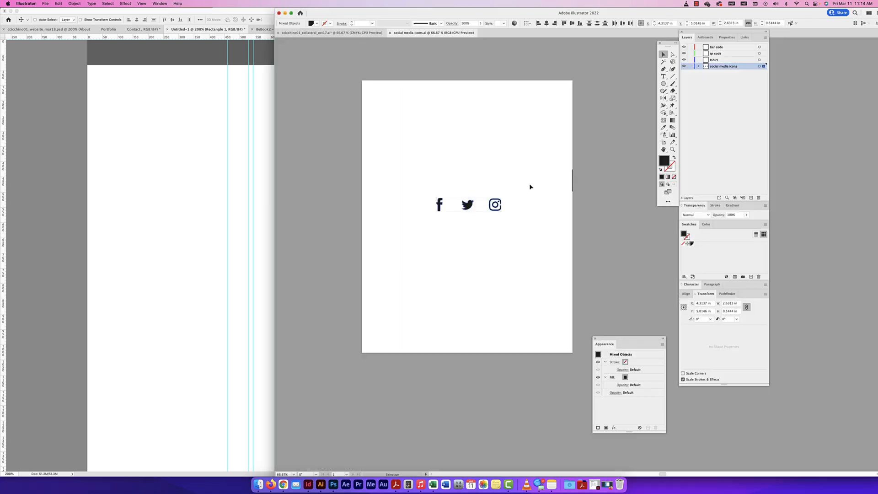
key("a")
left_click_drag(515, 195, 425, 228)
key("super+c")
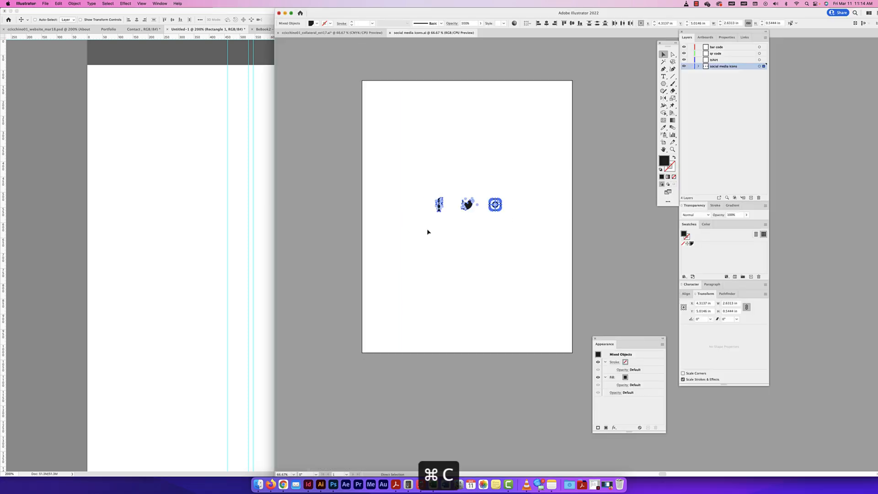
scroll(290, 60, "left", 1)
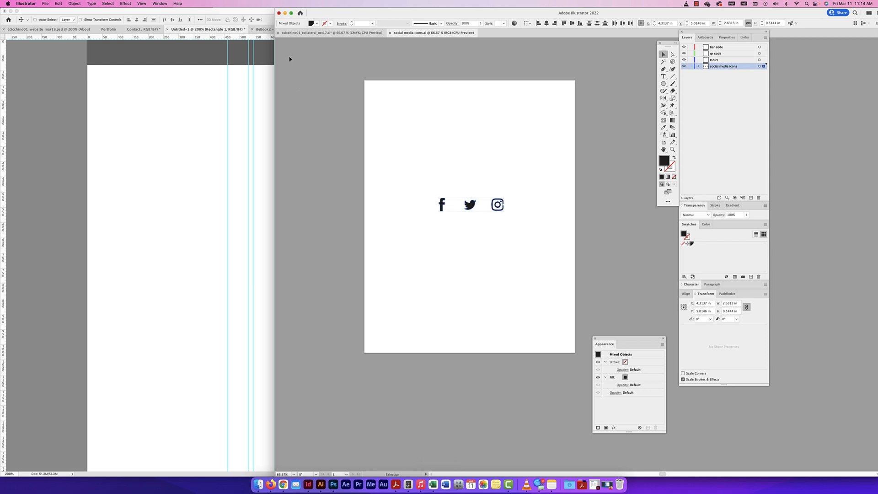
left_click(112, 31)
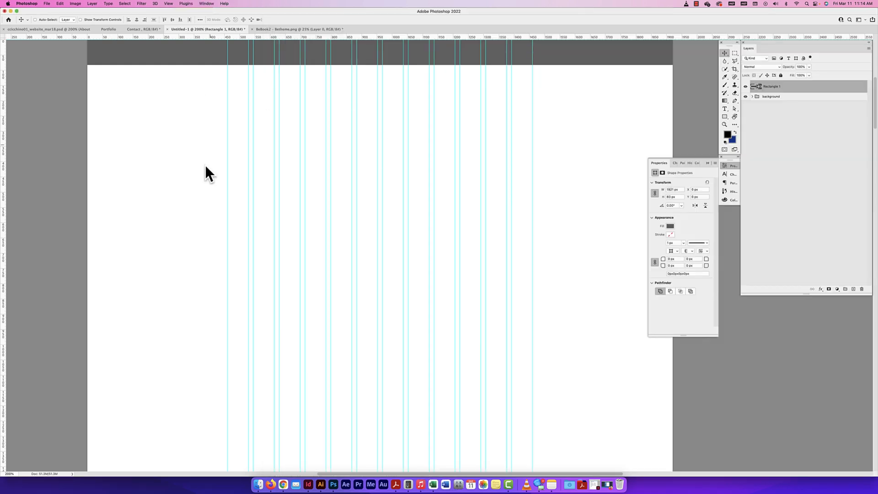
scroll(322, 165, "up", 3)
scroll(322, 164, "right", 1)
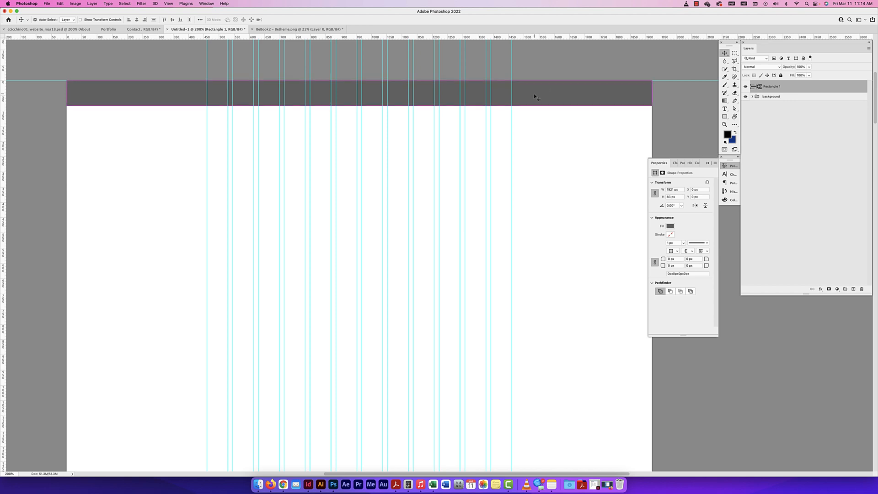
Paste the three social media icons into the wireframe as pixels
key("super+v")
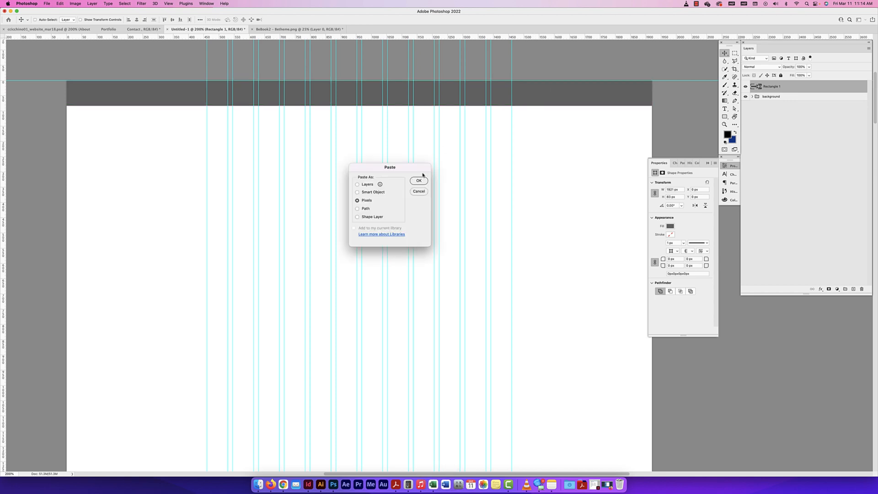
left_click(366, 192)
left_click(366, 202)
left_click(419, 181)
left_click(425, 184)
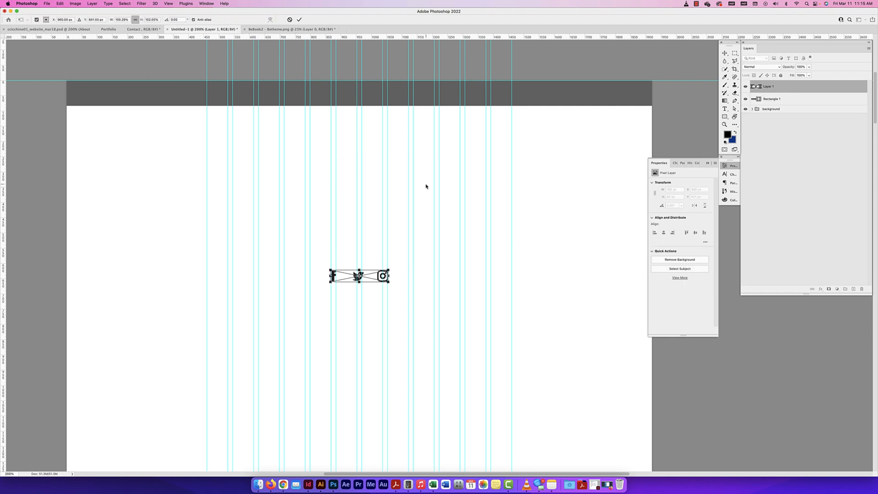
key("Return")
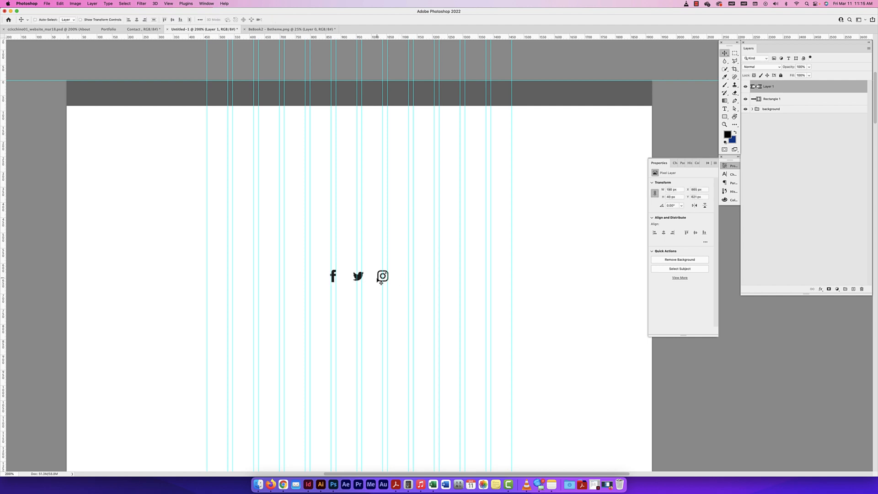
Enlarge the pasted pixel icons to about 1472 px wide
key("super+minus")
key("super+equal")
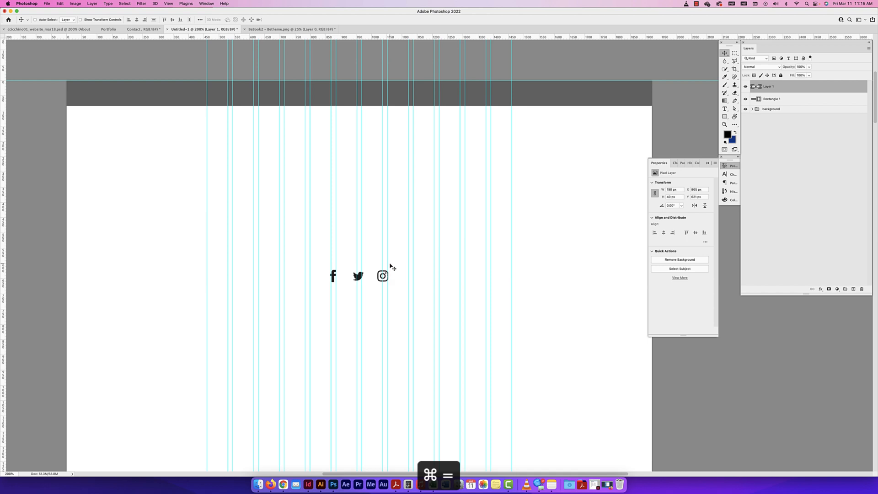
key("super+t")
left_click_drag(388, 269, 575, 190)
key("Return")
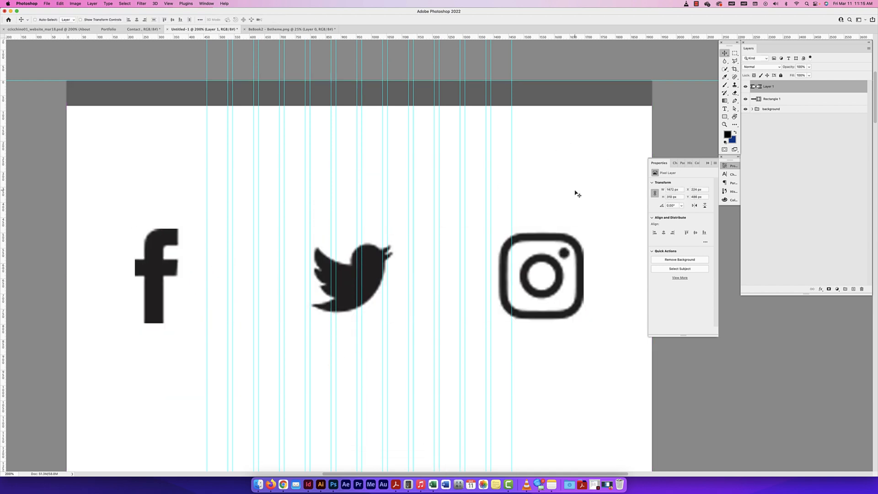
Scale the pixel icons down and back up to about 1344 px wide, and delete their layer
key("super+t")
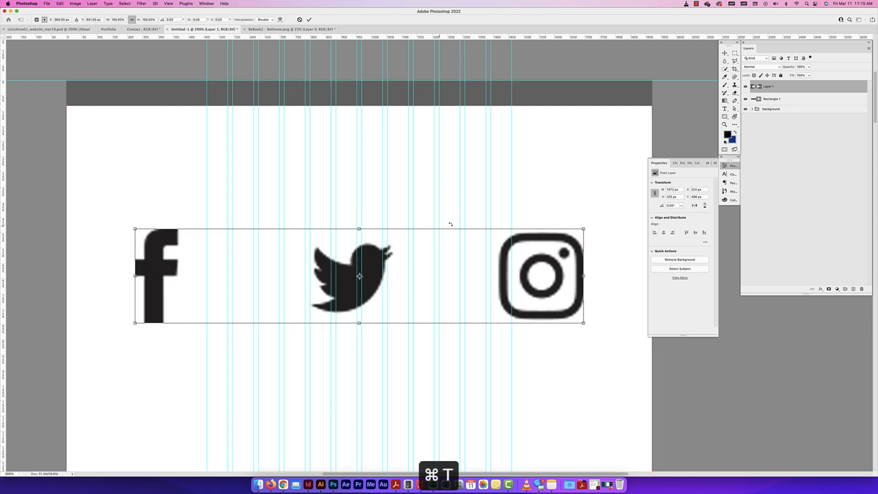
left_click_drag(583, 322, 561, 210)
key("Return")
key("super+t")
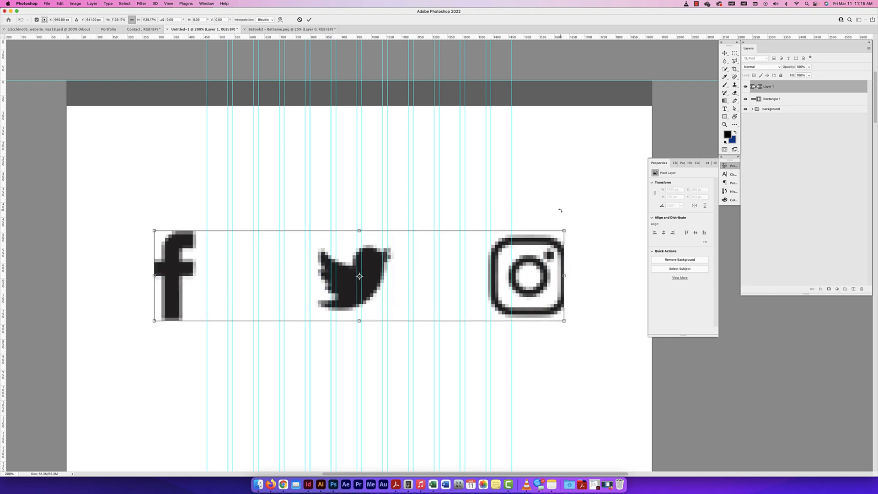
key("Return")
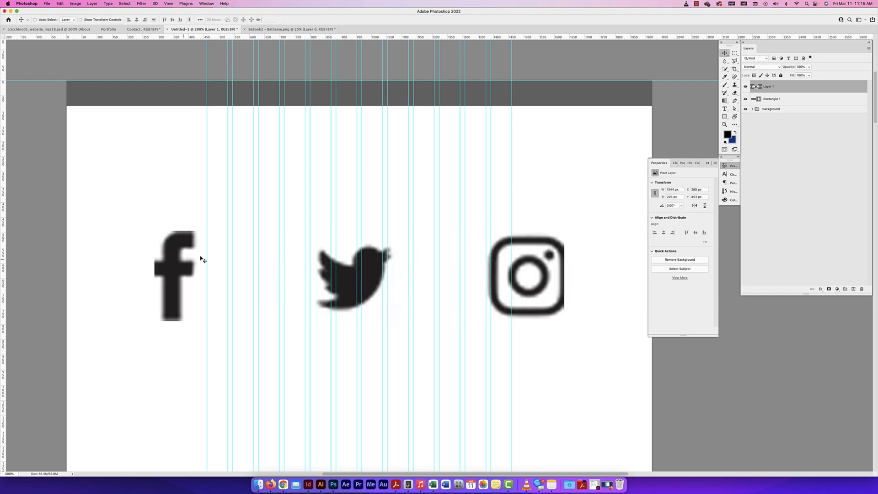
key("BackSpace")
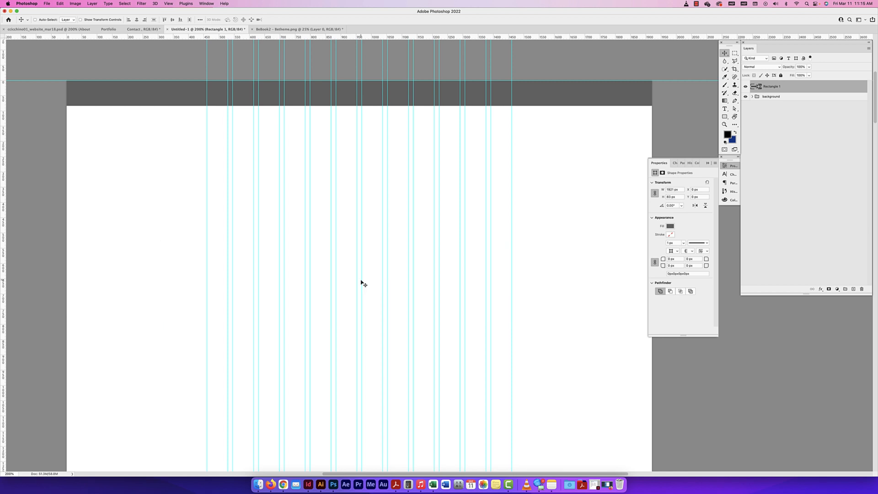
Paste the three social media icons into the wireframe as a smart object
key("super+v")
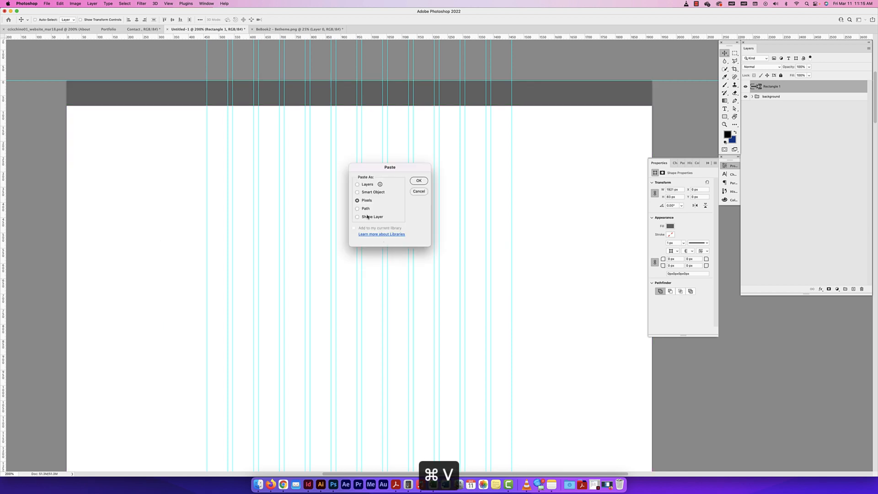
left_click(371, 192)
left_click(419, 181)
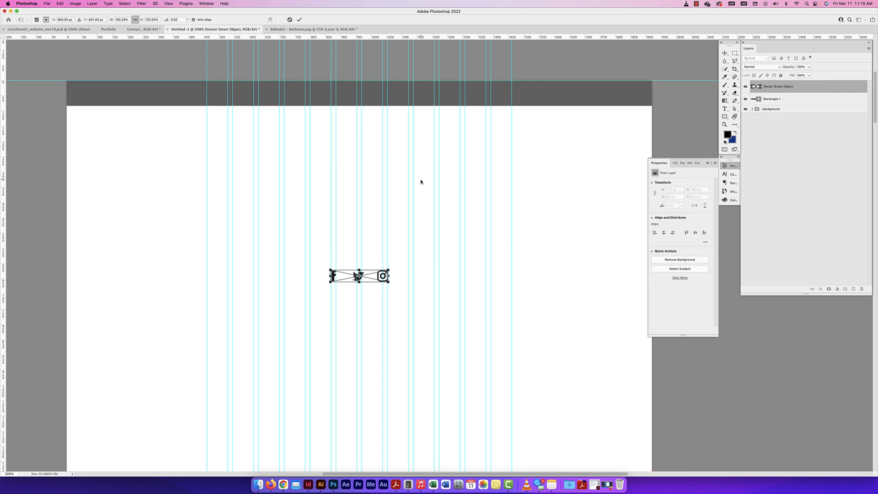
key("Return")
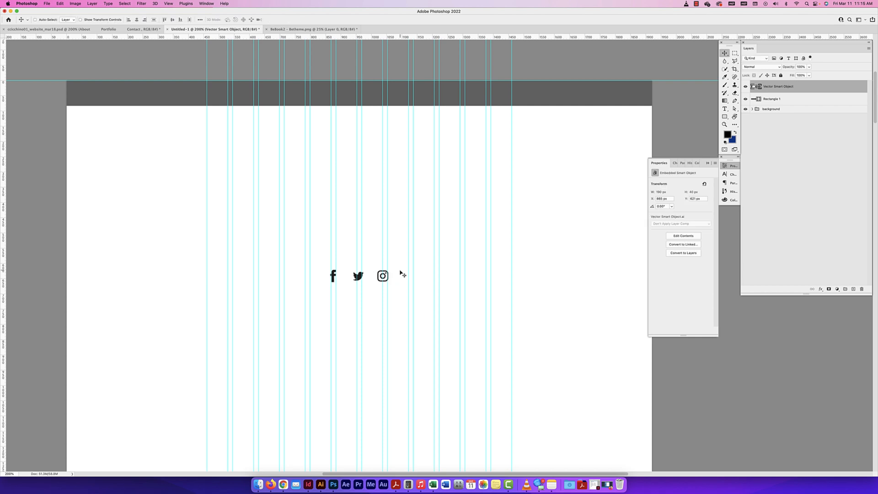
Enlarge the smart object icons to about 1594 × 336 px and inspect the Twitter icon's edges up close
key("super+t")
left_click_drag(388, 270, 594, 184)
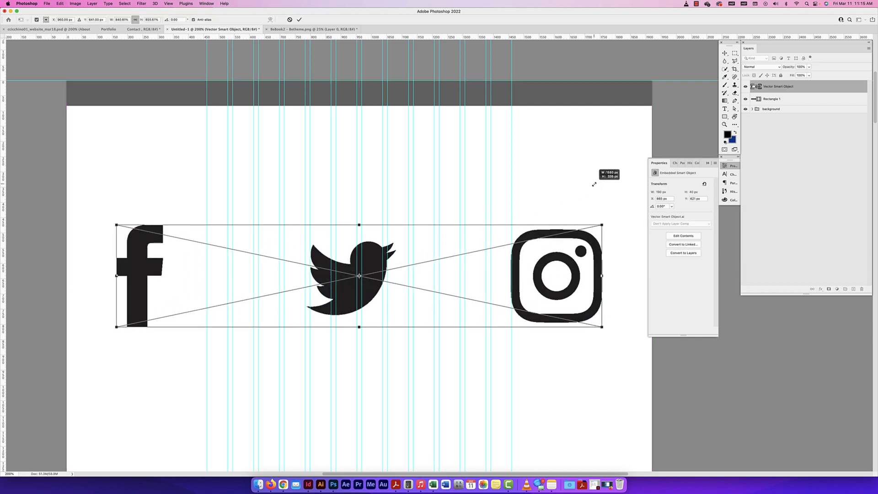
key("Return")
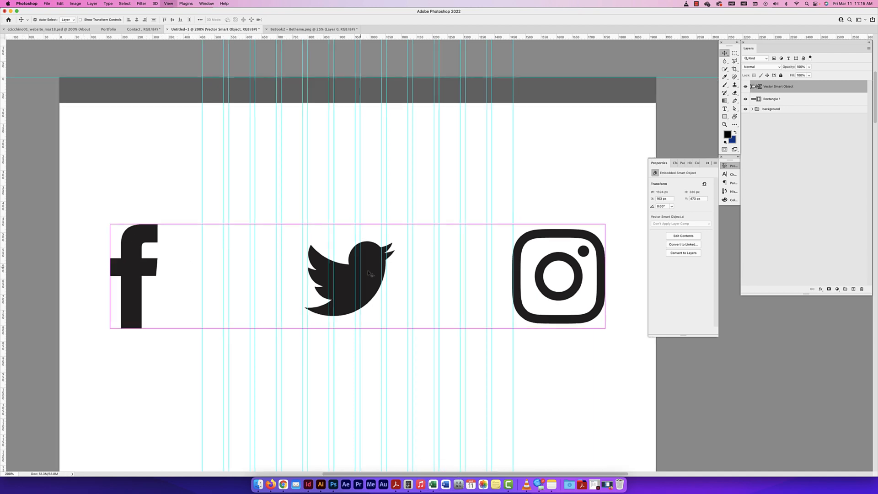
key("super+equal")
key("super+equal")
key("super+equal")
key("super+equal")
key("super+equal")
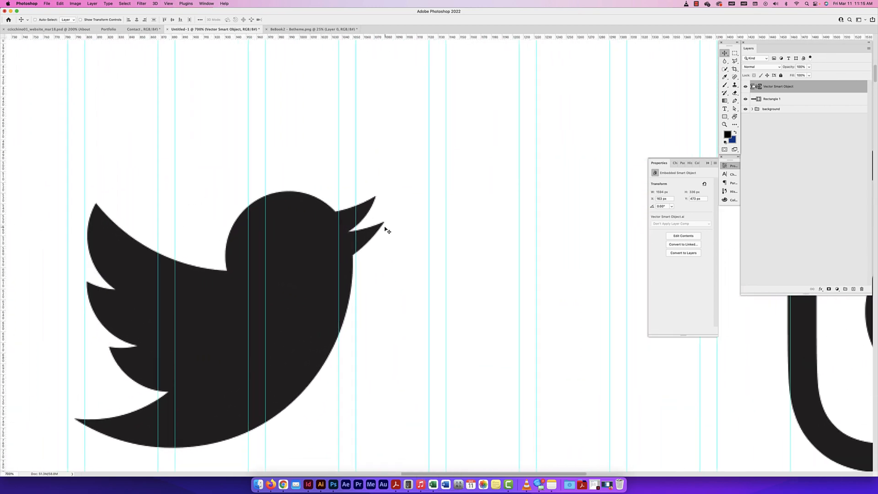
key("super+minus")
key("super+minus")
key("super+minus")
key("super+minus")
key("super+minus")
key("super+minus")
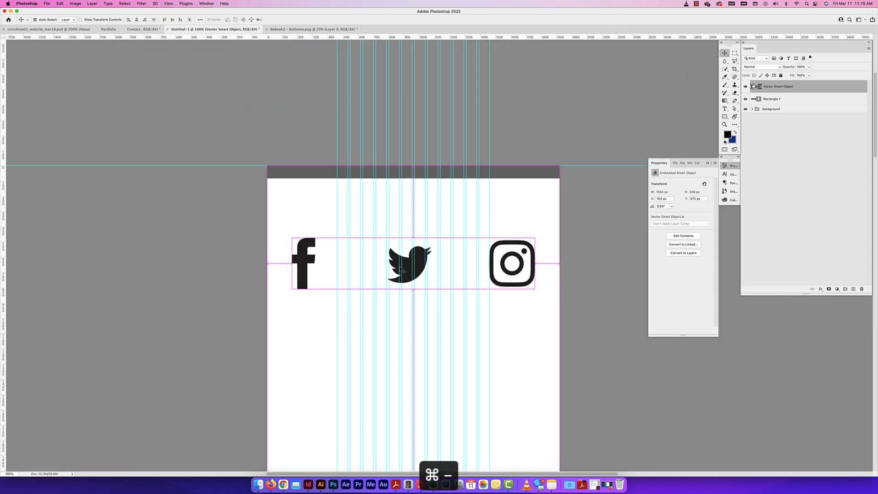
Shrink the smart object icons to about 42 px high, and enlarge them back up to about 1011 × 214 px
key("super+minus")
key("super+equal")
key("super+t")
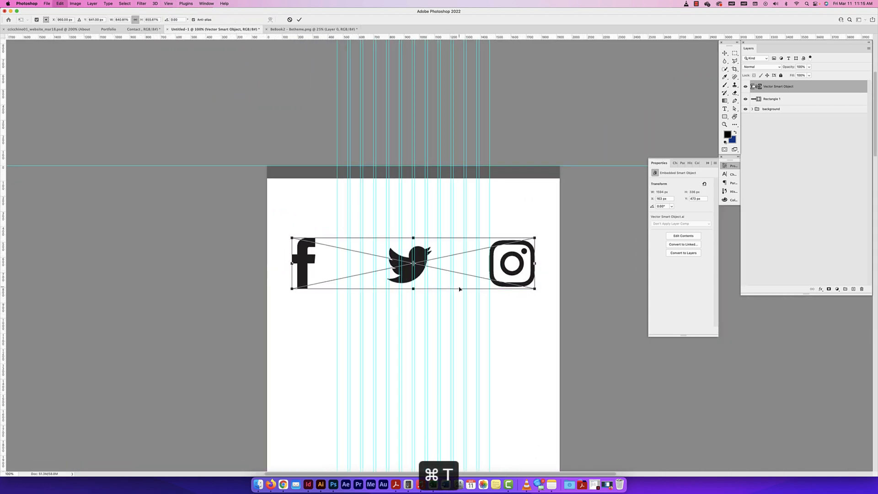
left_click_drag(541, 238, 433, 273)
key("Return")
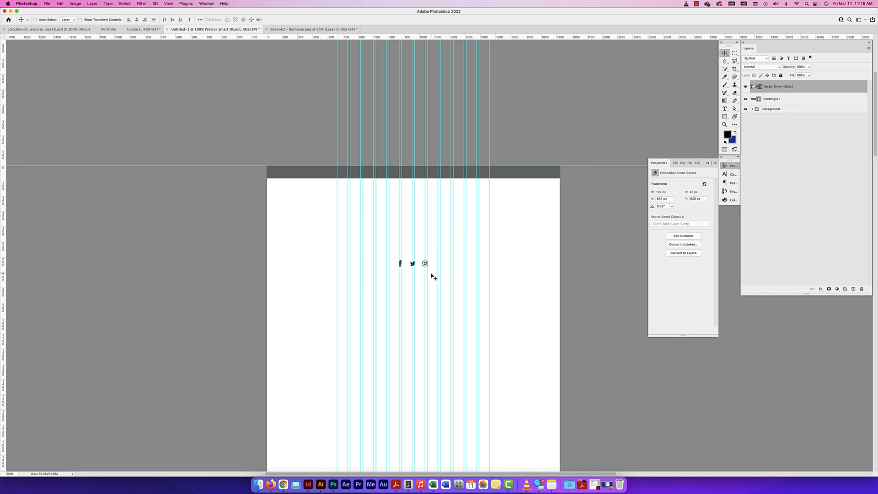
key("super+t")
left_click_drag(429, 260, 550, 209)
key("Return")
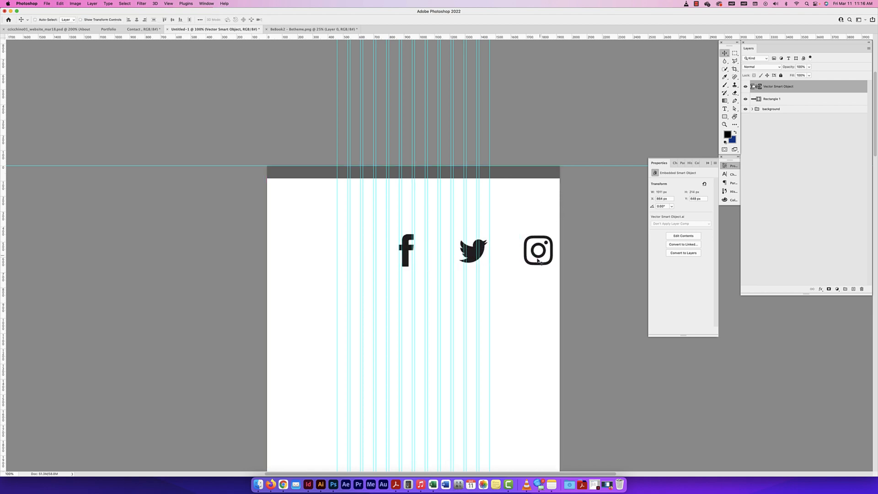
Scale the icons to about 42 px high and place them inside the grey navigation bar, ending at the last column guide
left_click_drag(538, 261, 471, 275)
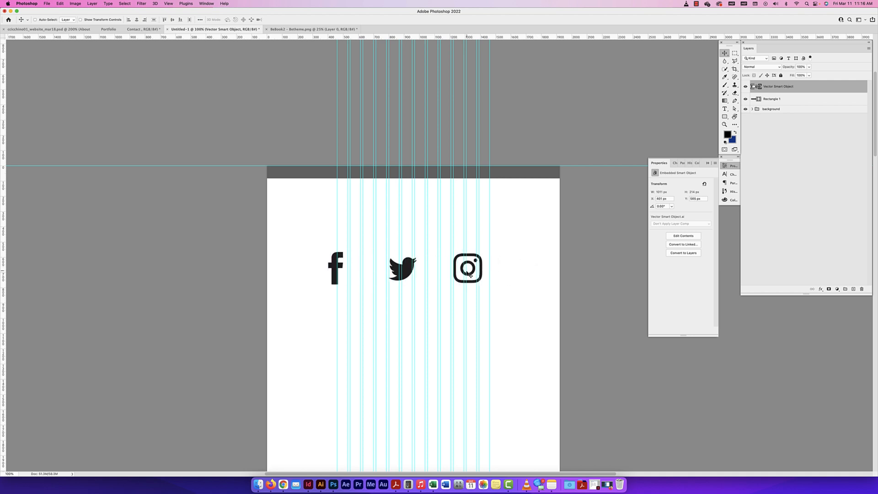
left_click_drag(471, 274, 518, 212)
key("super+t")
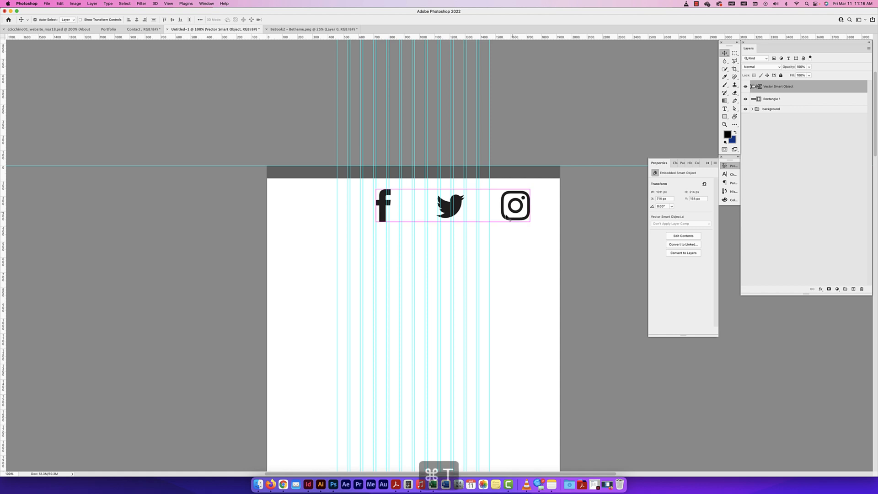
left_click_drag(376, 222, 471, 172)
key("Return")
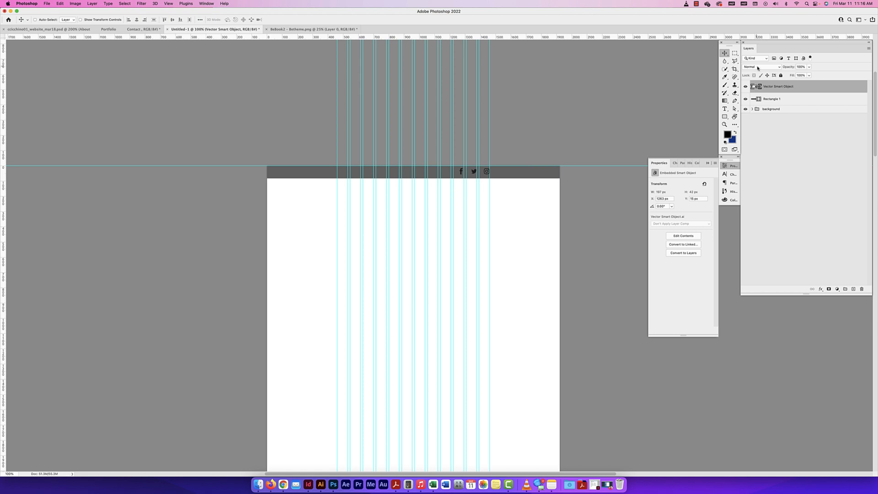
Rename the icons' smart object layer as "social media"
double_click(770, 86)
key("BackSpace")
type("social media")
key("Return")
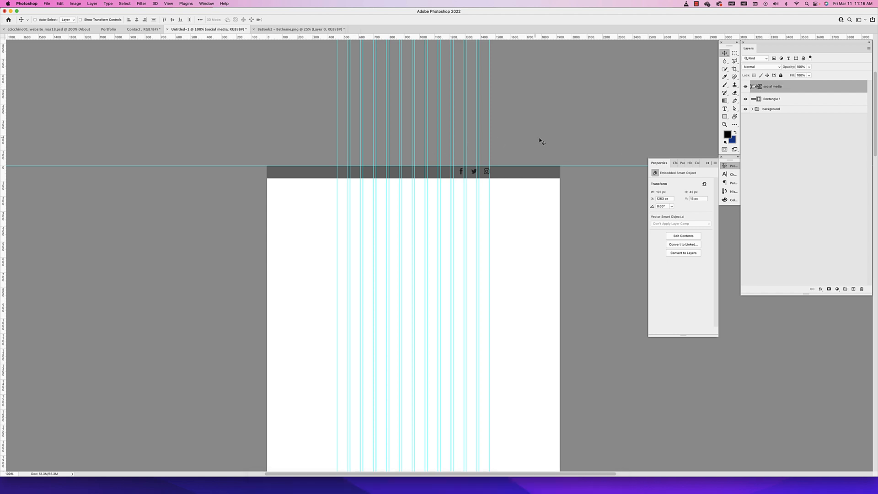
Open the social media smart object's contents in Illustrator and compare them with the original social media icons.ai document
double_click(757, 87)
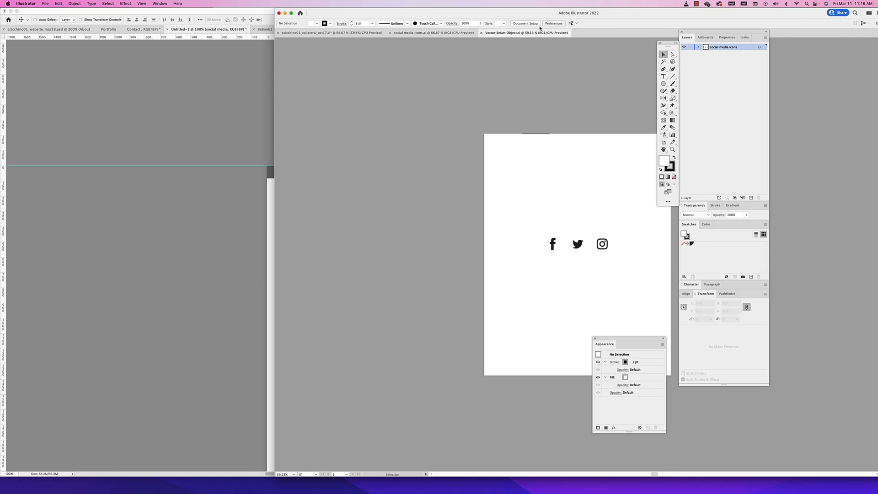
left_click(436, 32)
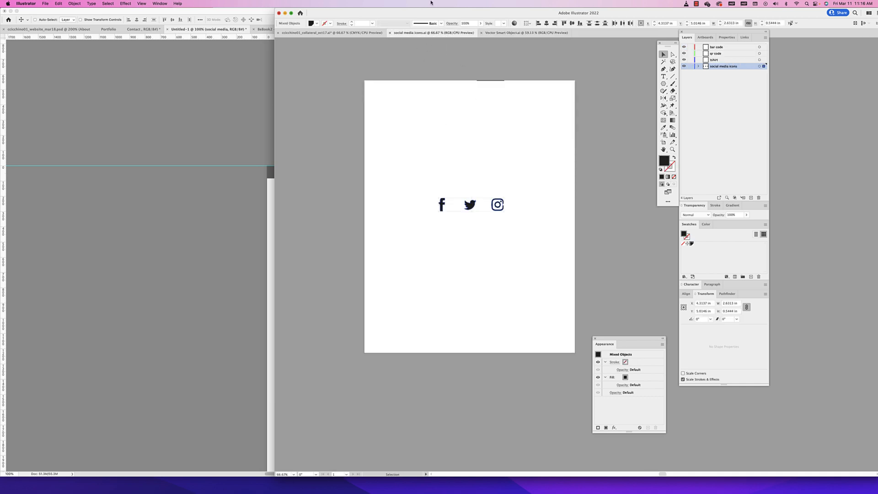
left_click(503, 33)
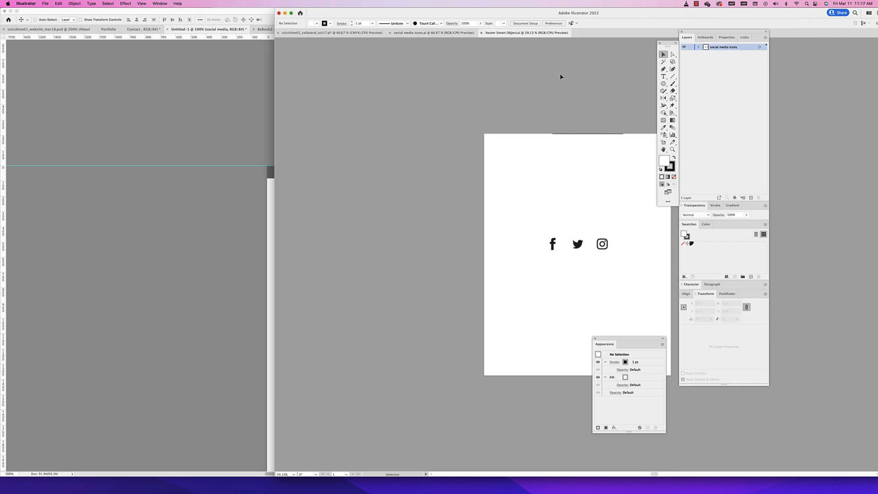
Fill all three icons in the smart object document with white, save it, and return to the Photoshop wireframe
left_click_drag(621, 233, 510, 256)
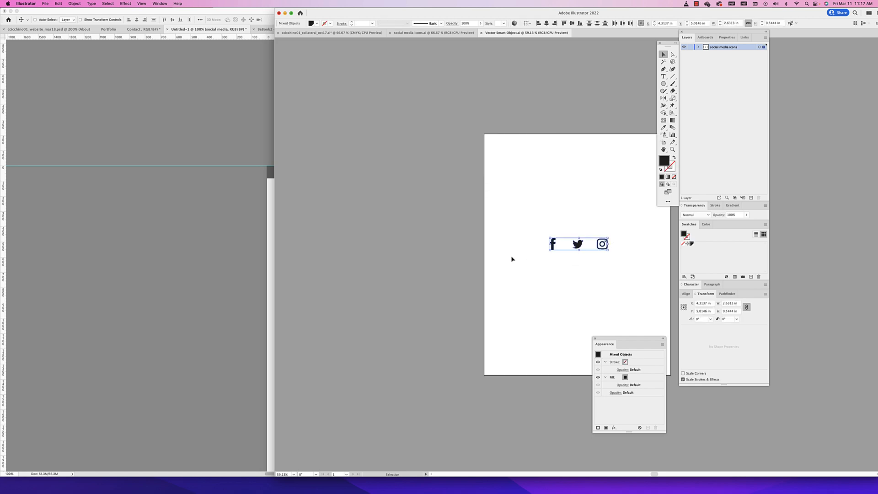
left_click(706, 224)
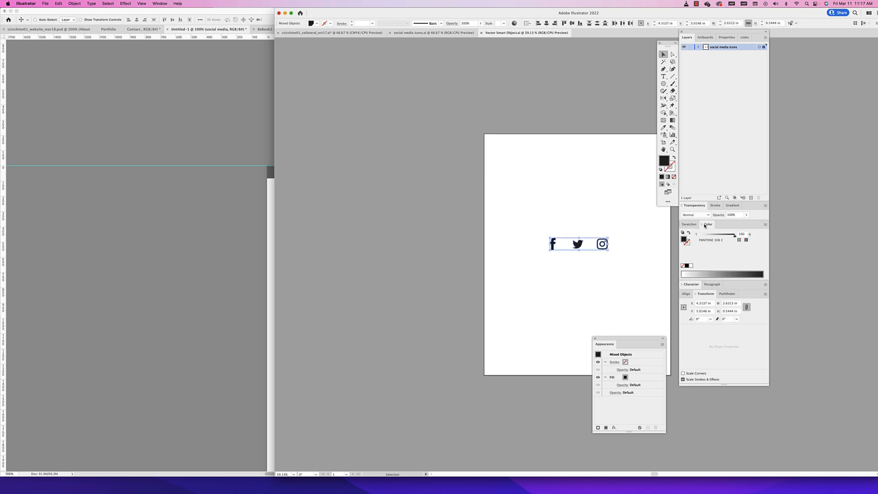
left_click(691, 266)
left_click(593, 199)
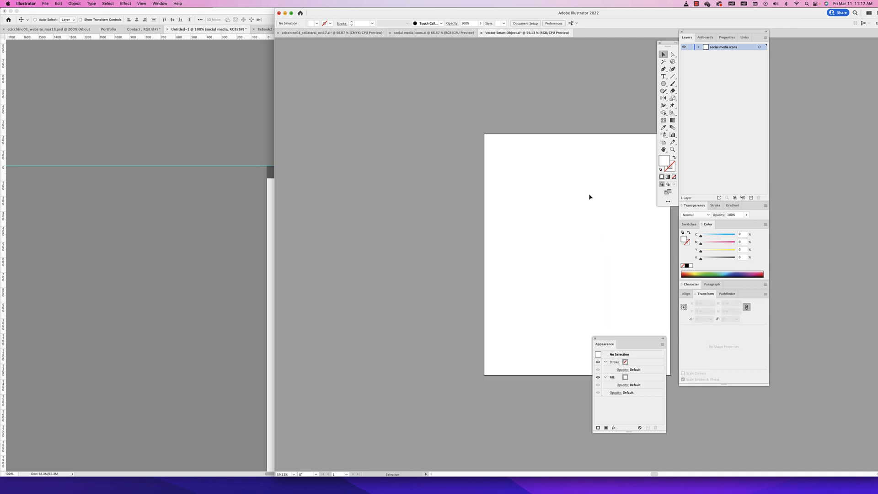
key("super+s")
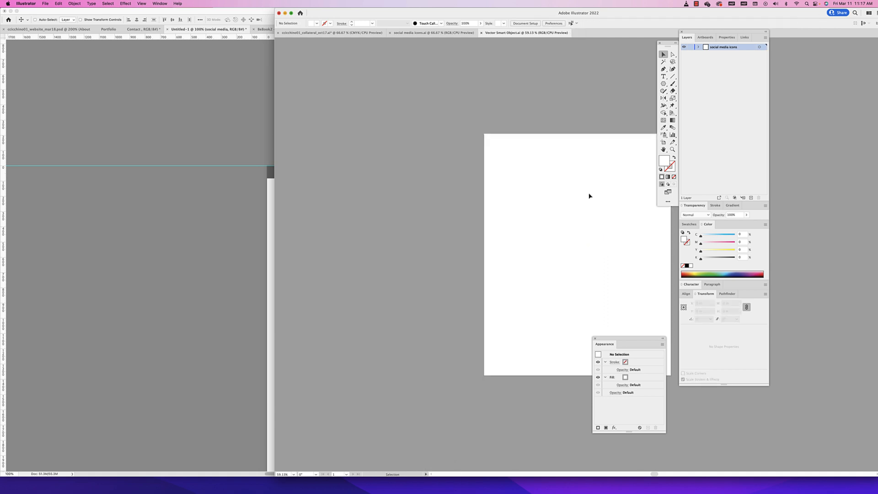
left_click(241, 126)
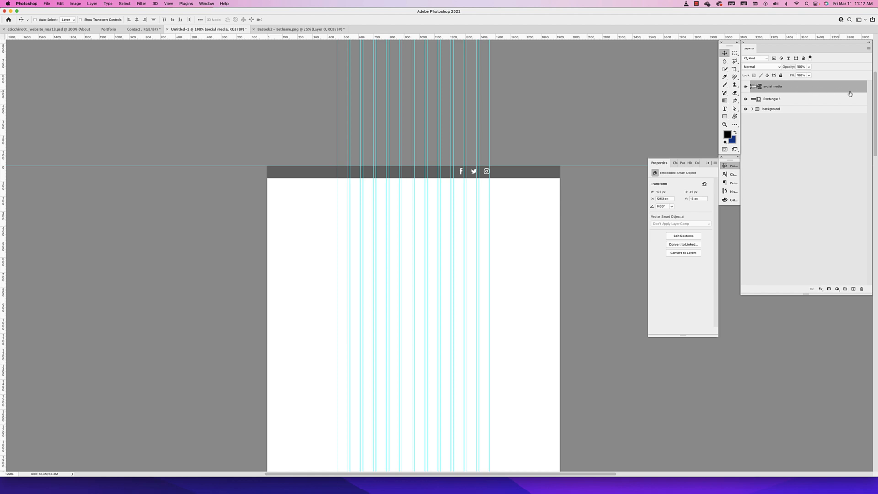
Add a Color Overlay effect at 100% opacity to the social media layer
double_click(809, 87)
left_click_drag(647, 68, 674, 216)
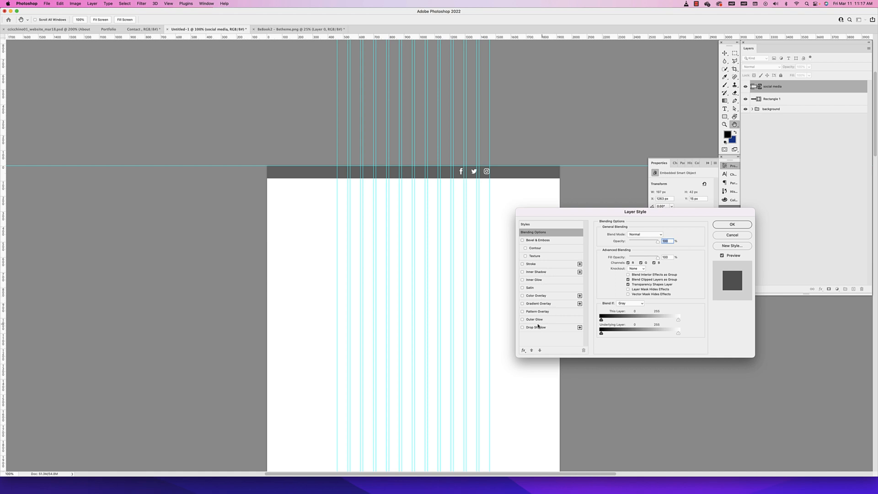
left_click(531, 297)
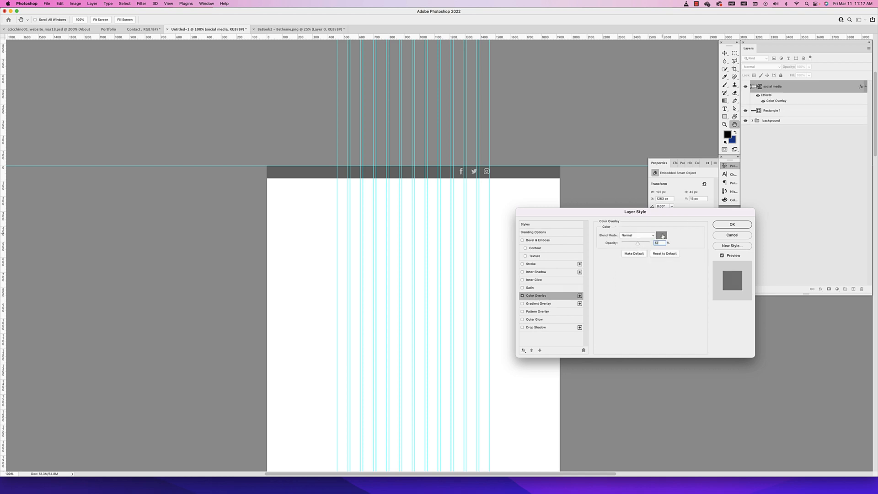
left_click_drag(640, 245, 657, 245)
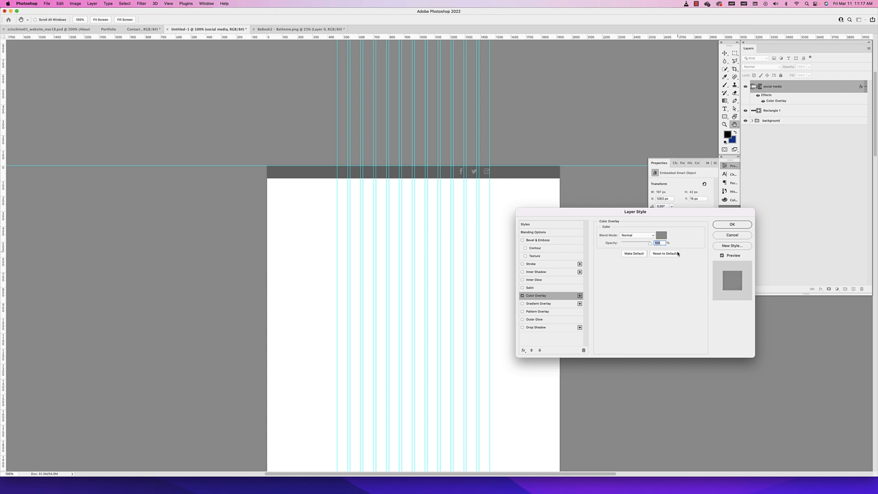
Set the overlay colour to light grey #c9c9c9 and apply the layer style without a drop shadow
left_click(662, 236)
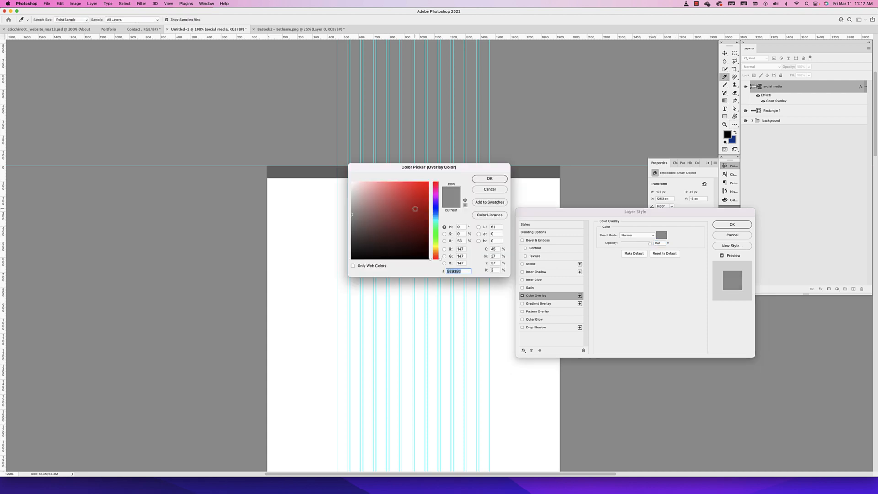
left_click_drag(443, 158, 441, 204)
left_click(427, 289)
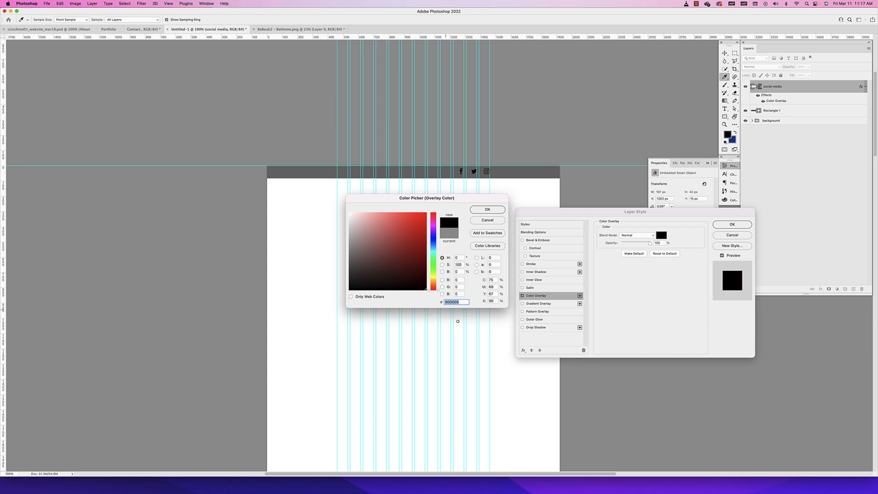
scroll(399, 249, "left", 2)
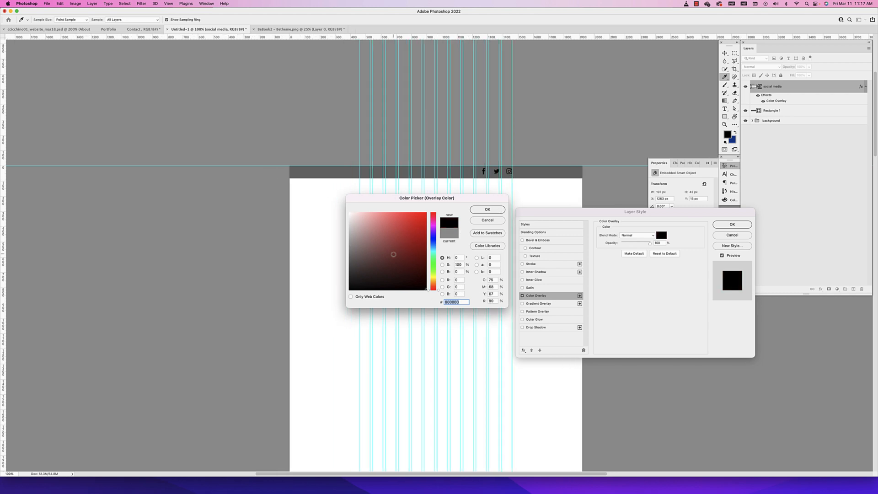
left_click_drag(371, 264, 349, 229)
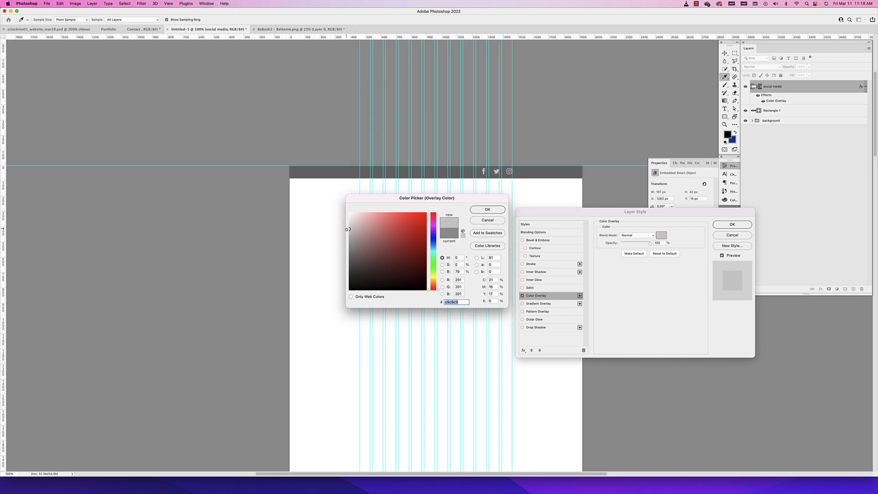
left_click(497, 208)
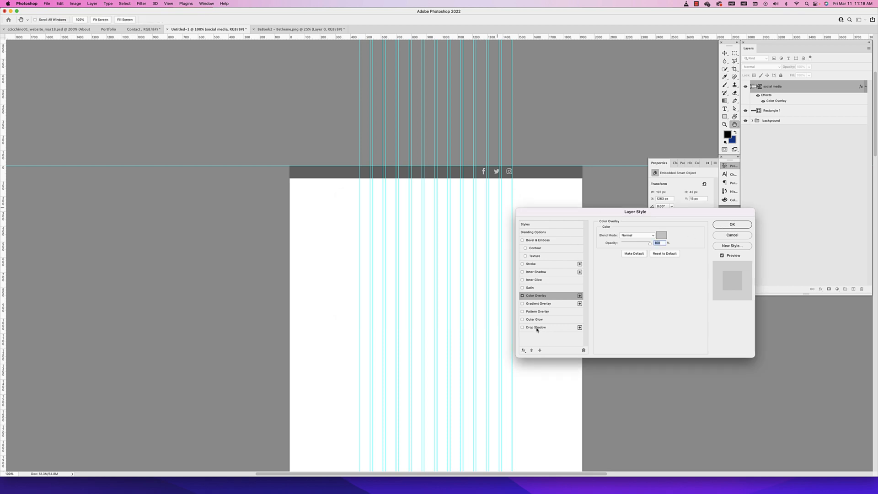
left_click(522, 327)
left_click(522, 327)
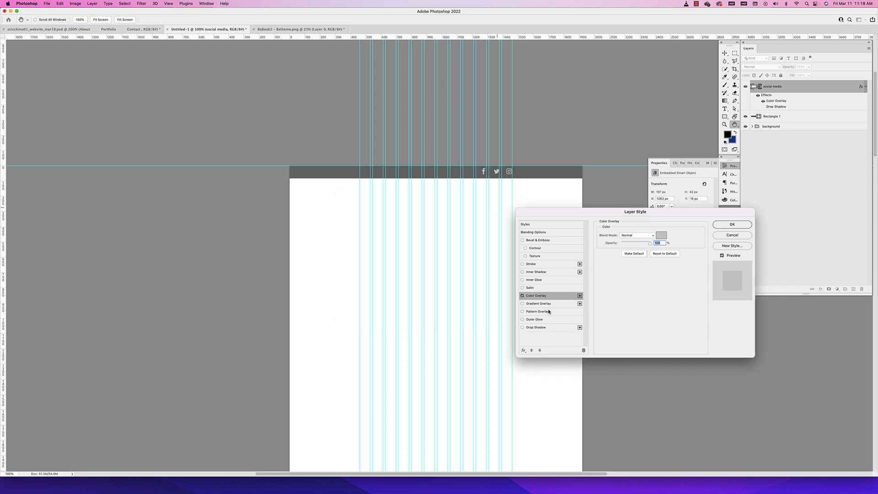
left_click(732, 225)
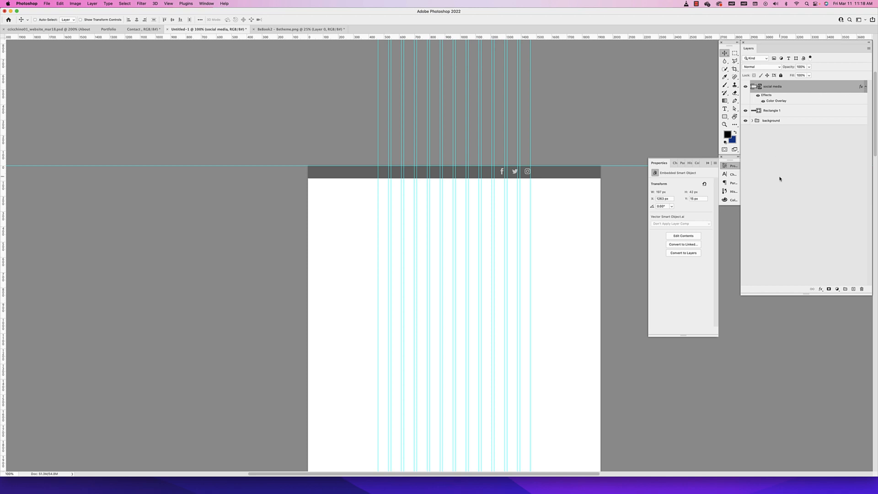
Toggle the visibility of the social media layer's effects off and on, and review its layer style options
left_click(757, 95)
left_click(762, 102)
left_click(763, 102)
left_click(758, 96)
left_click(758, 96)
double_click(860, 87)
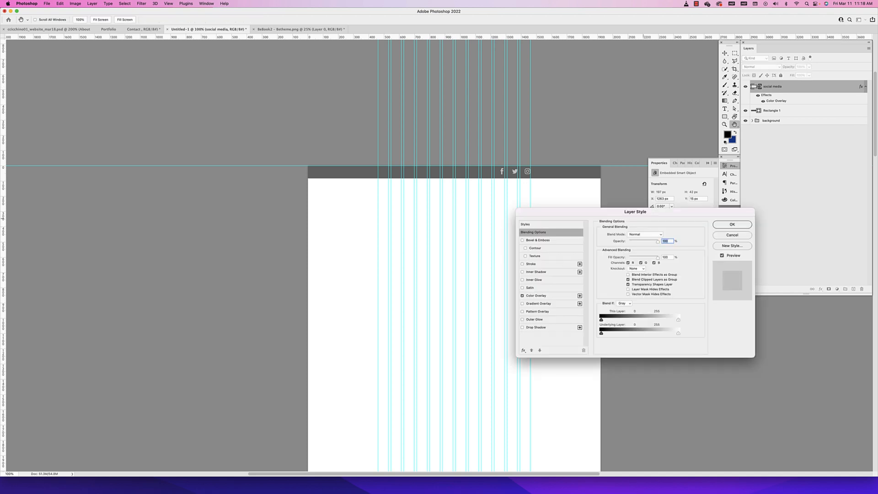
left_click(726, 237)
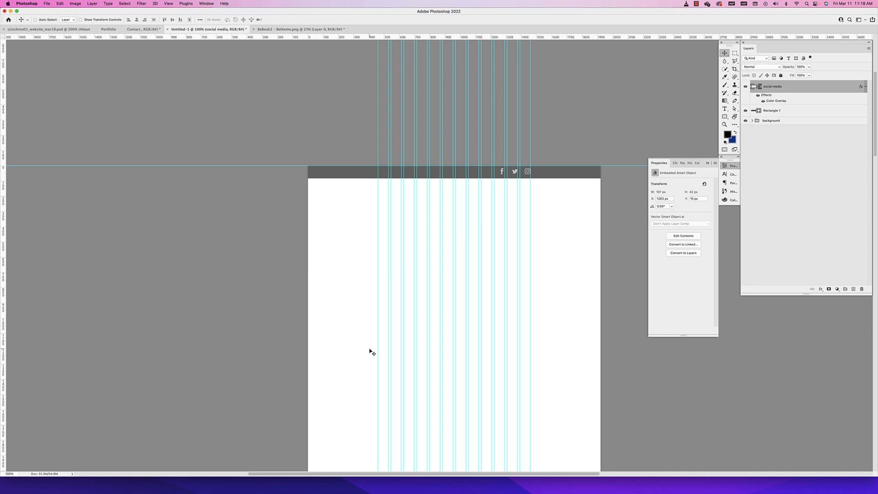
scroll(372, 352, "right", 2)
key("Tab")
key("Tab")
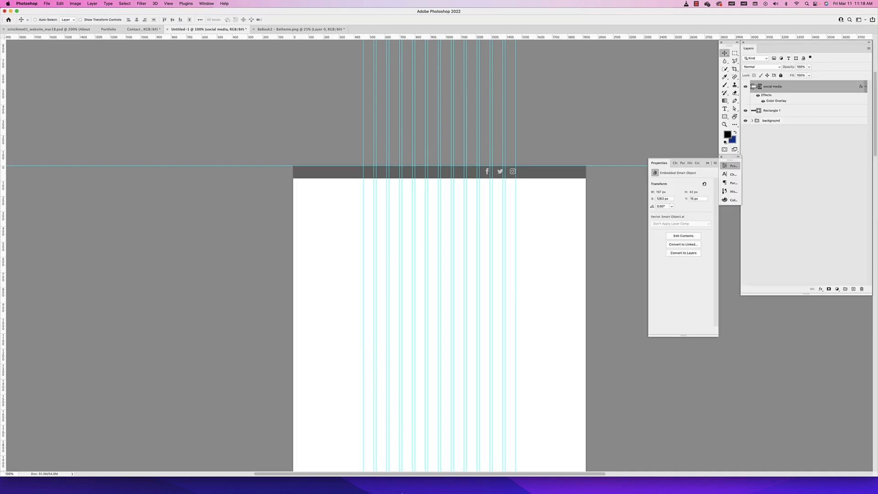
Switch to Illustrator, select the white icons in the Vector Smart Object document to check them, and close that document
left_click(323, 486)
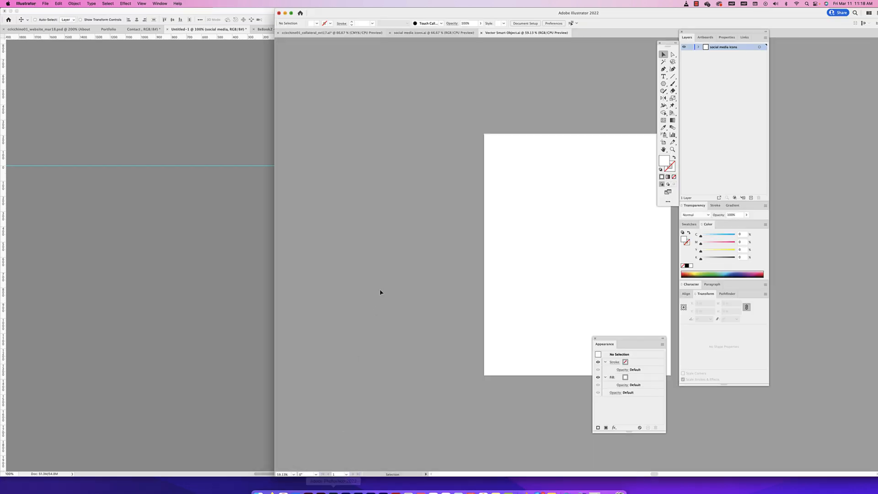
scroll(499, 210, "left", 1)
scroll(498, 209, "up", 1)
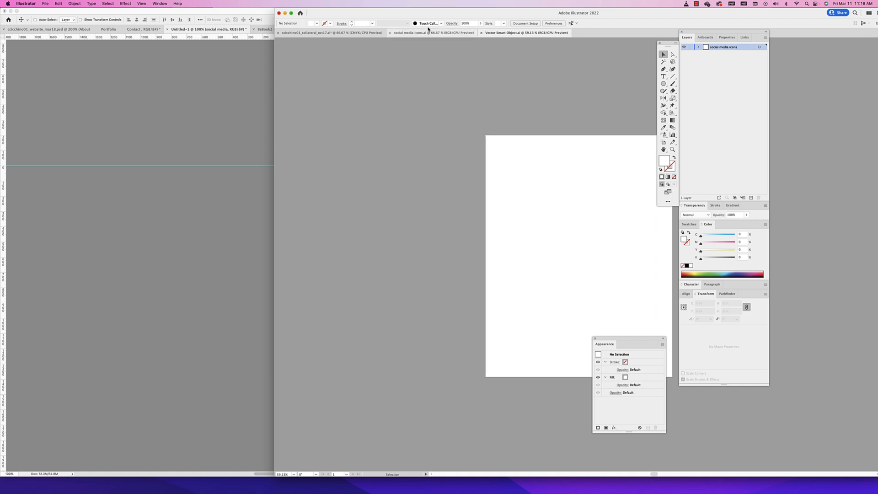
scroll(494, 207, "right", 2)
scroll(494, 207, "down", 1)
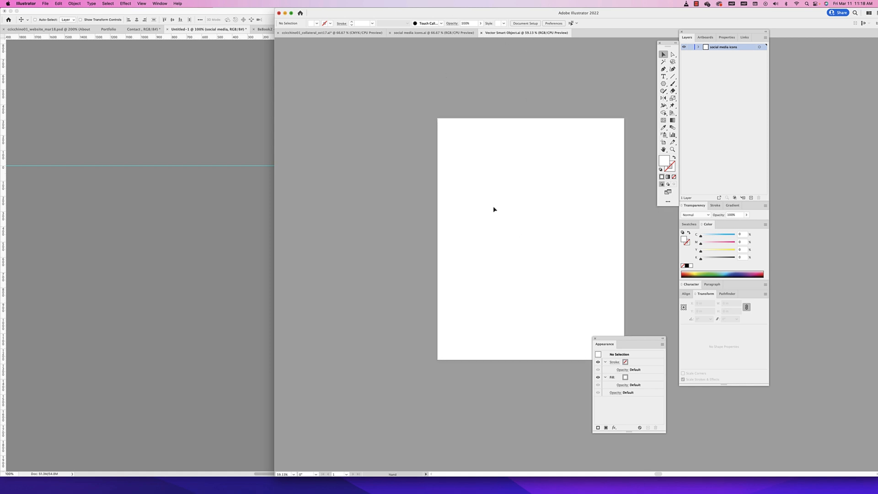
left_click_drag(469, 189, 619, 286)
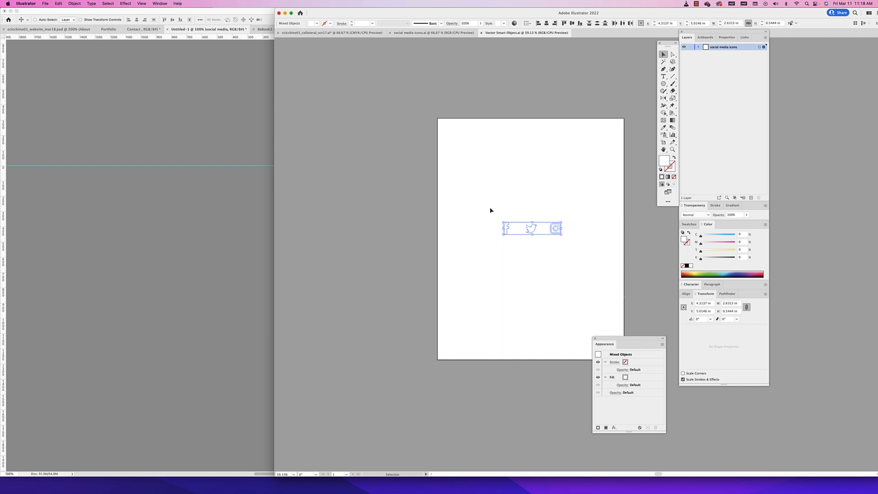
left_click(481, 33)
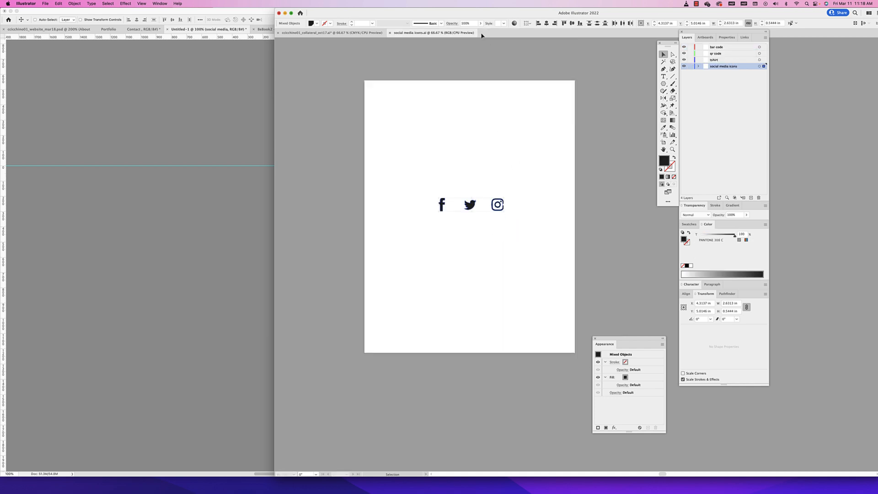
In Illustrator's collateral document, select the blue-and-green NPCA logo beneath the black band on the logo artboard and copy it
left_click(341, 33)
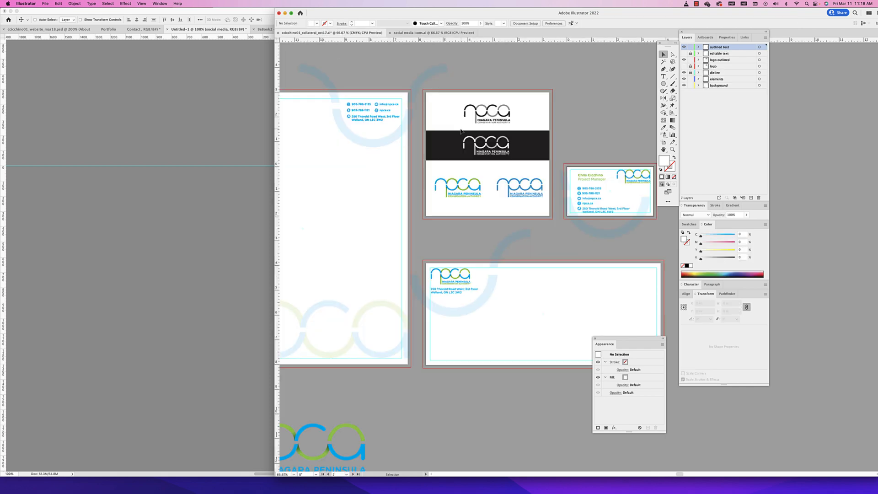
scroll(536, 177, "left", 3)
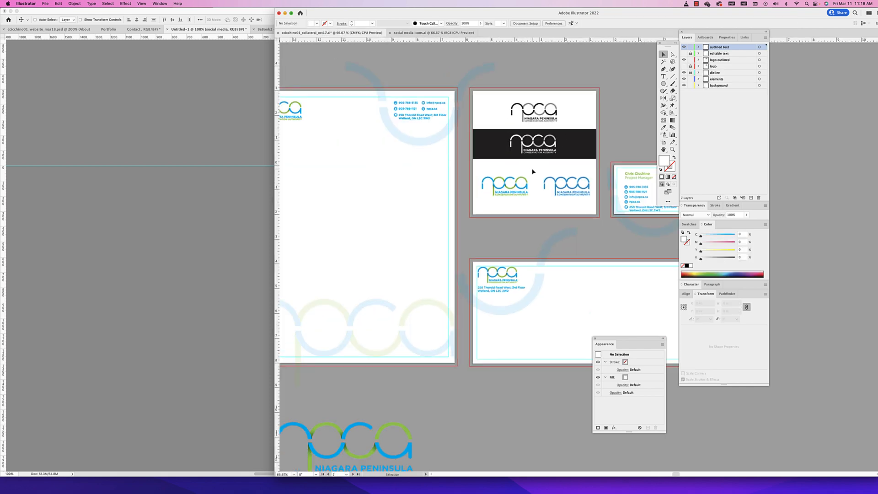
left_click(256, 129)
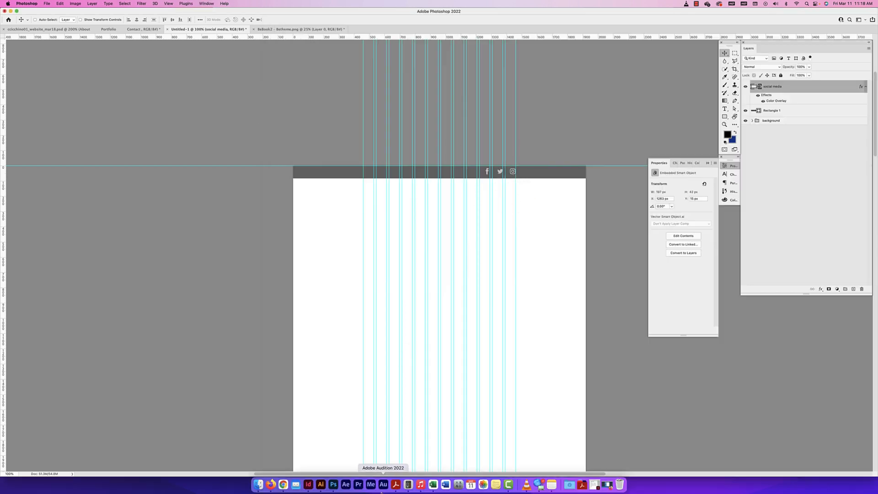
left_click(318, 485)
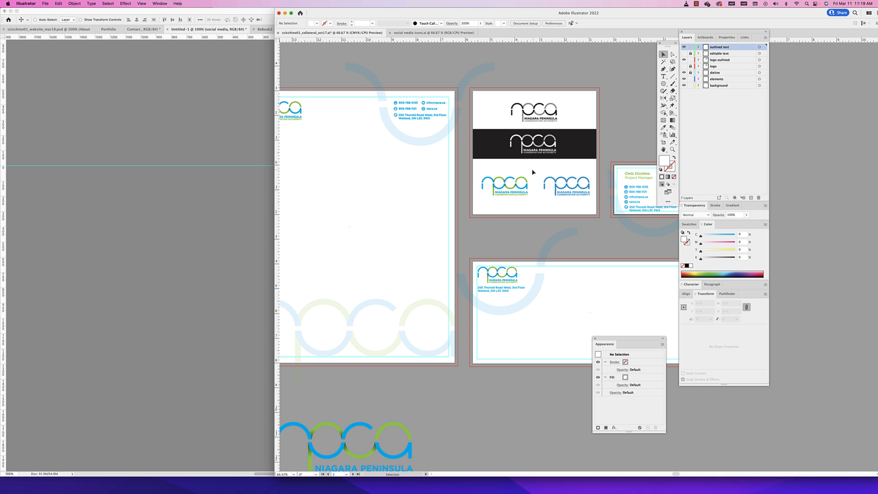
left_click(493, 192)
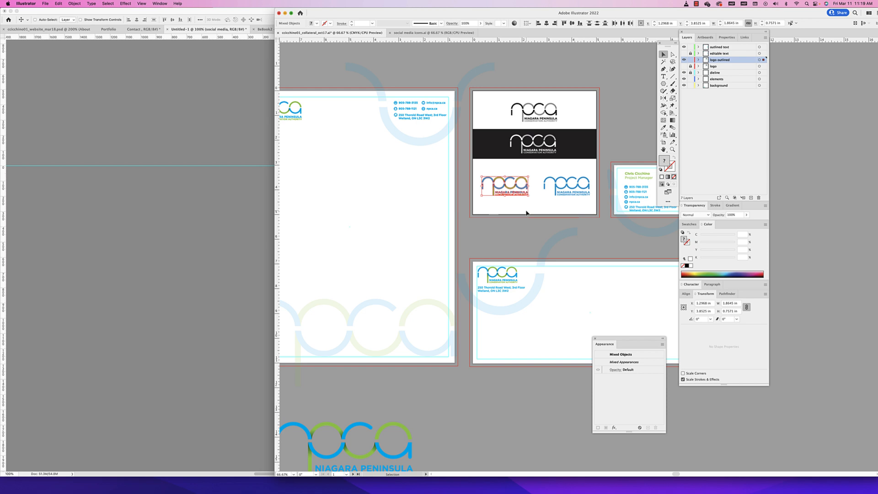
key("super+c")
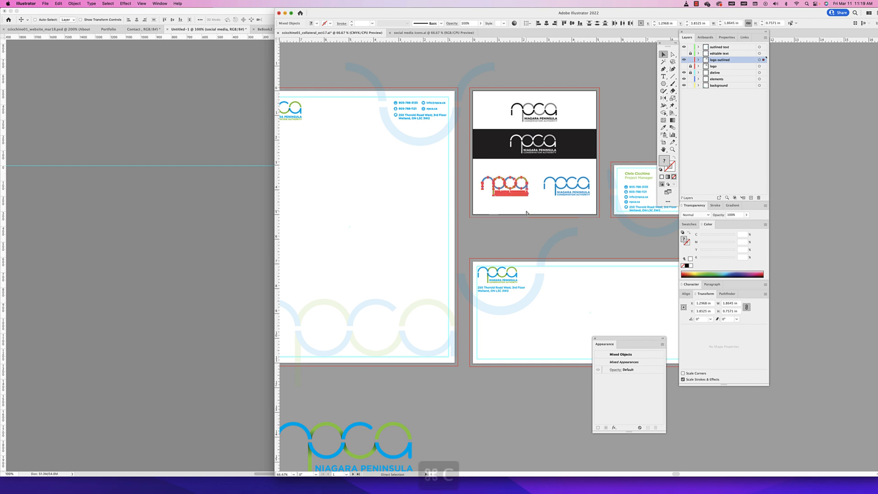
Switch to the Untitled-1 document in Photoshop and paste the copied NPCA logo, choosing Layers as the paste format
left_click(180, 104)
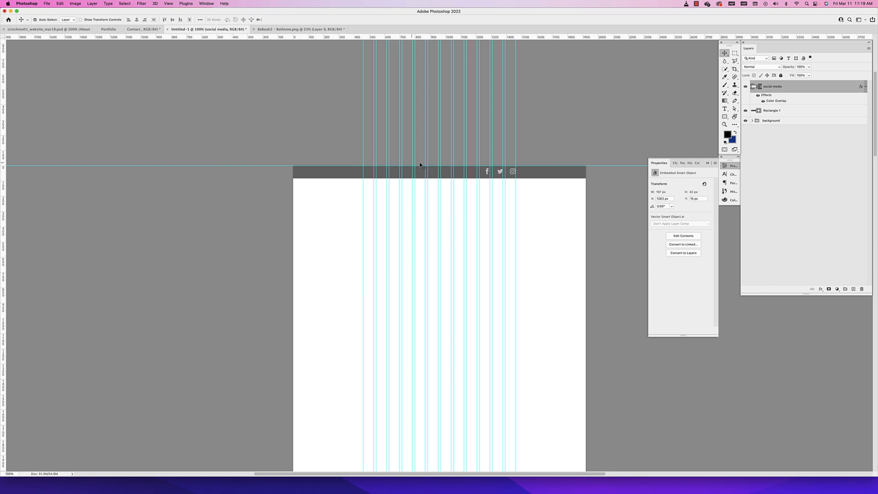
key("super+v")
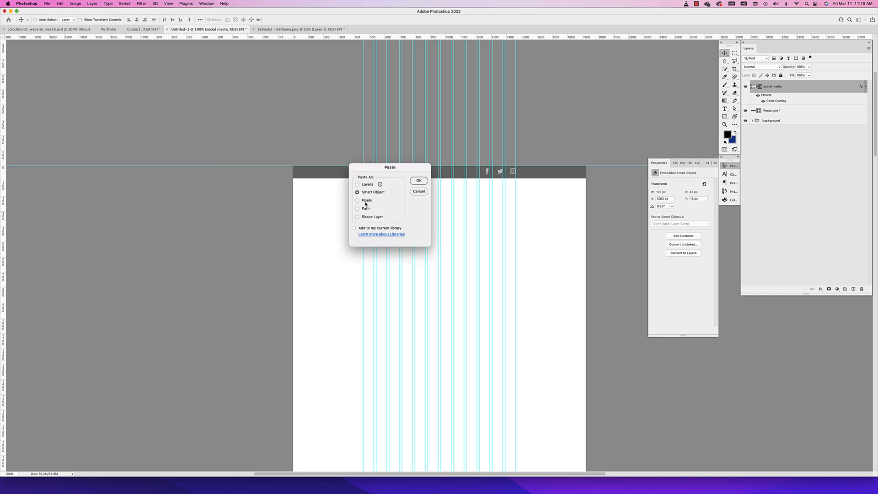
scroll(362, 192, "left", 1)
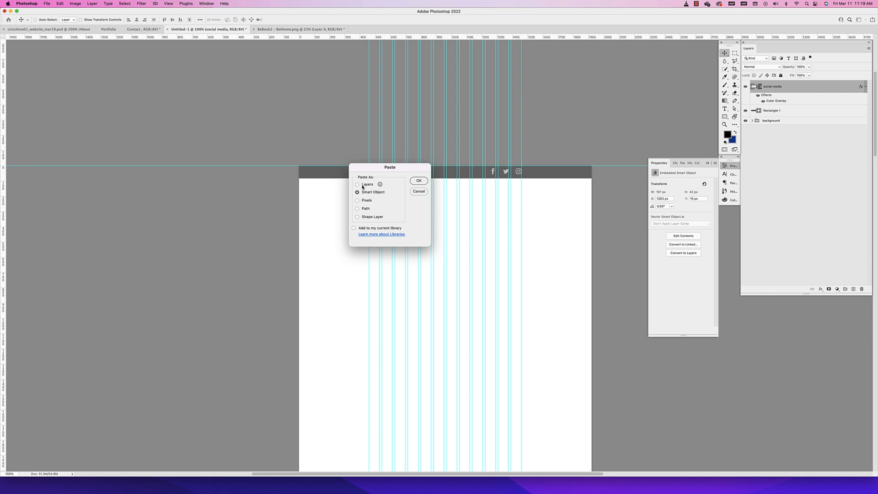
left_click(372, 185)
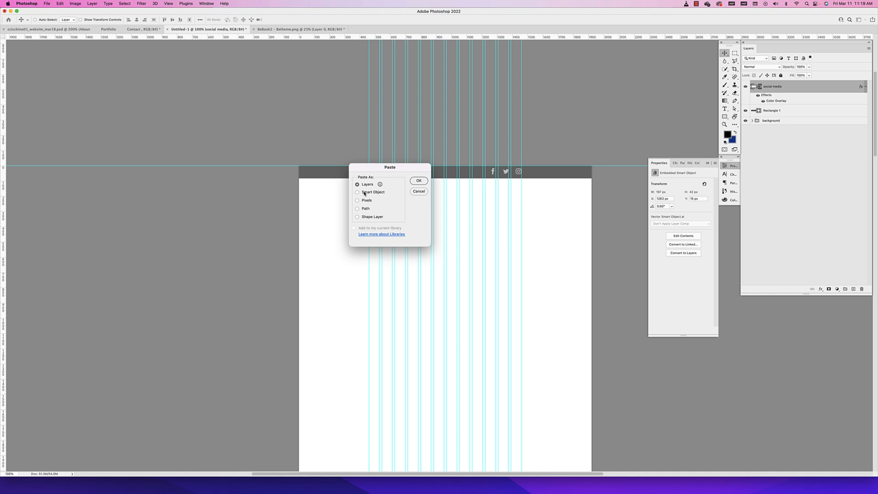
Paste the NPCA logo as a Smart Object and enlarge it to about 244 × 100 px
left_click(364, 192)
left_click(418, 181)
mouse_move(457, 312)
left_mouse_down()
mouse_move(486, 303)
mouse_move(472, 307)
left_mouse_up()
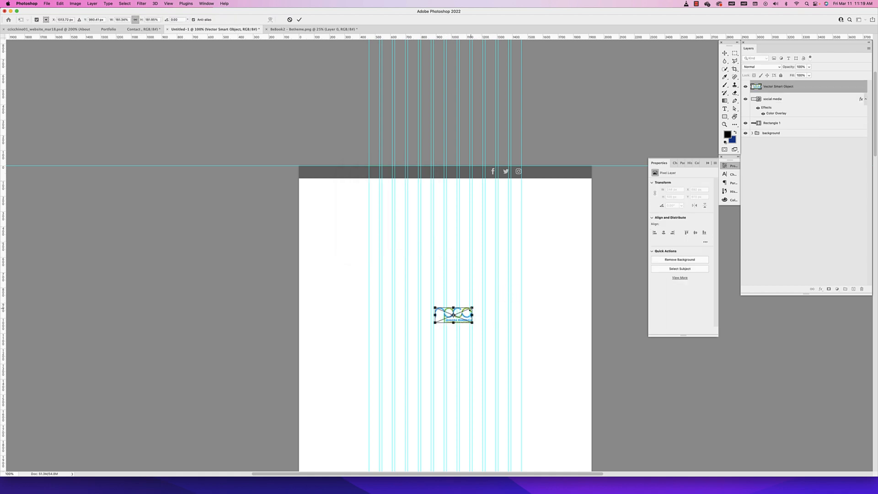
key("super+Return")
Move the NPCA logo just beneath the navigation bar, with its left edge on the first column guide, checking against the reference website document
key("super+equal")
left_click_drag(466, 359, 365, 122)
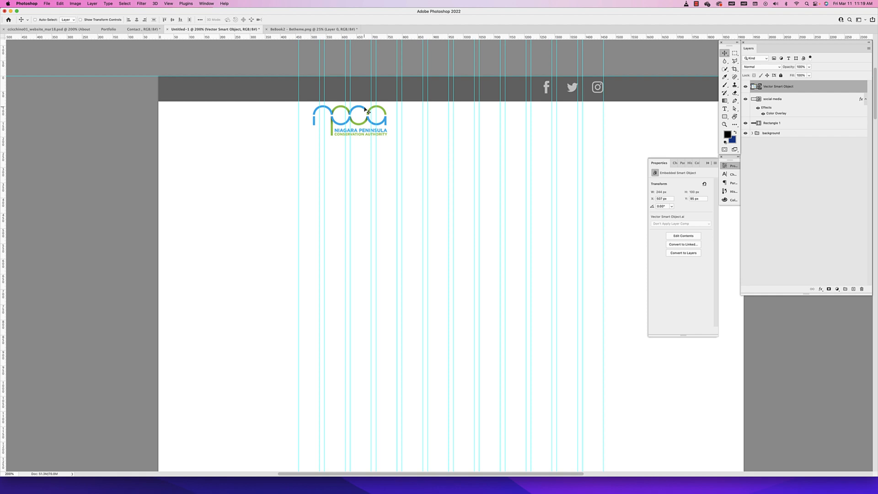
left_click_drag(362, 124, 347, 124)
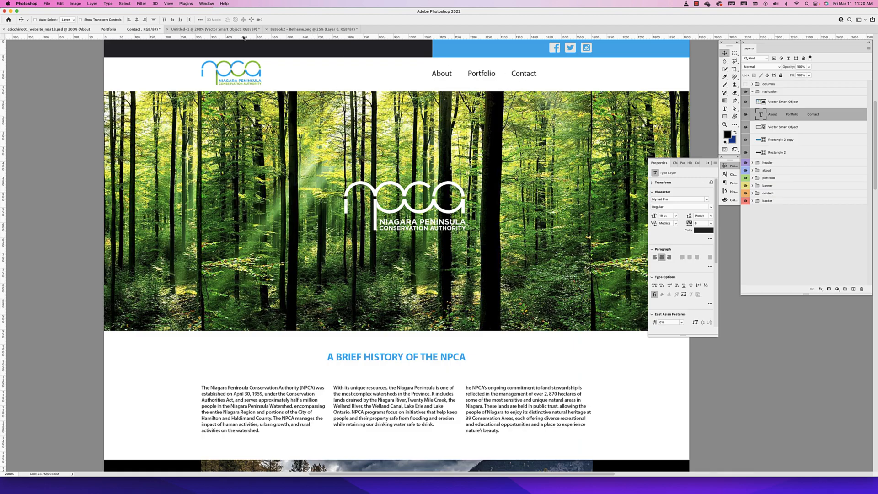
left_click(215, 29)
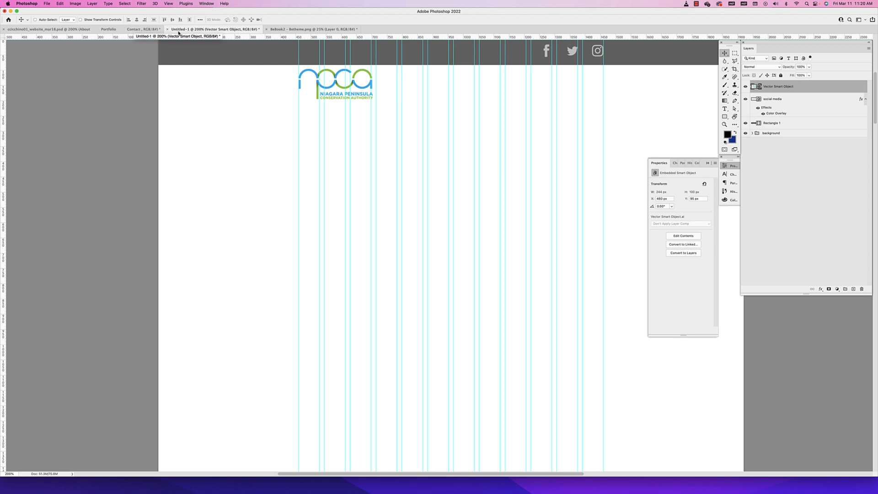
Start saving the document and create a Desktop folder named website with a psd subfolder inside it
key("shift+super+s")
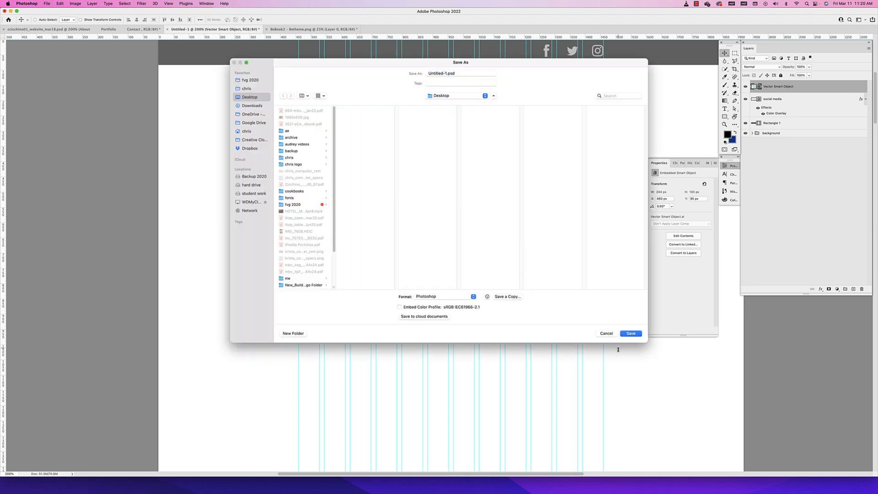
left_click(610, 333)
left_click(46, 4)
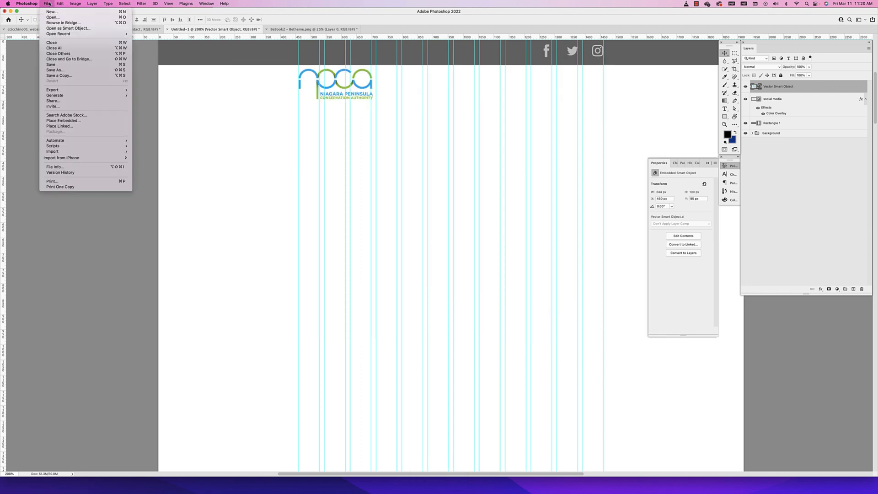
left_click(66, 71)
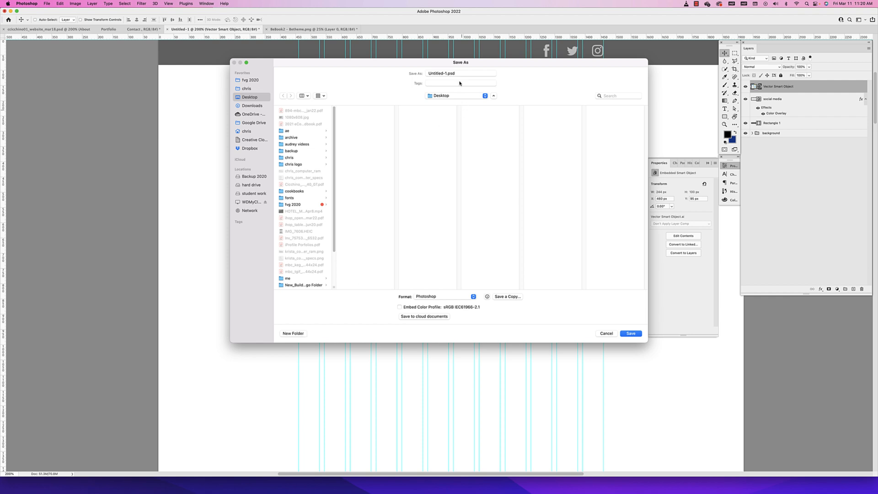
left_click(292, 337)
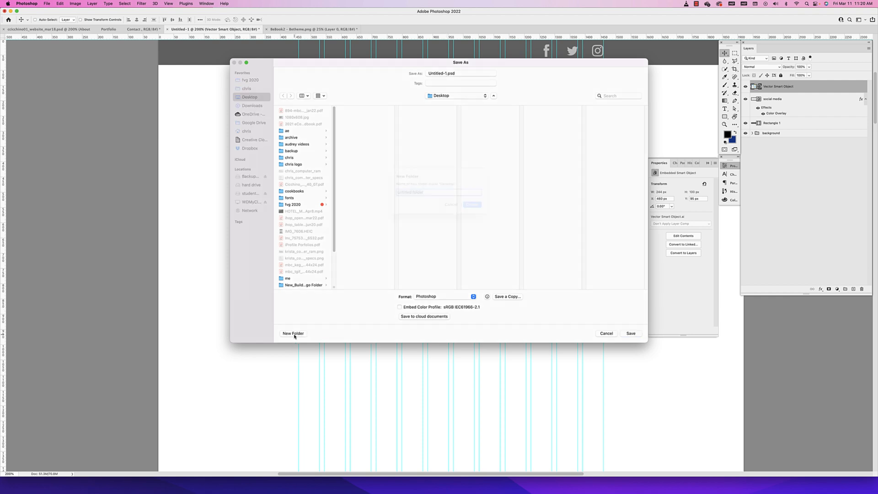
left_click_drag(427, 203, 387, 200)
type("website")
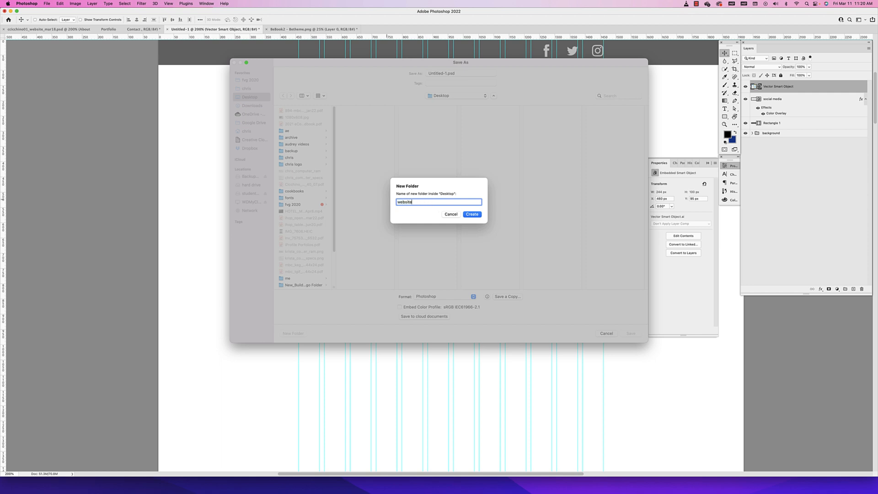
left_click(472, 214)
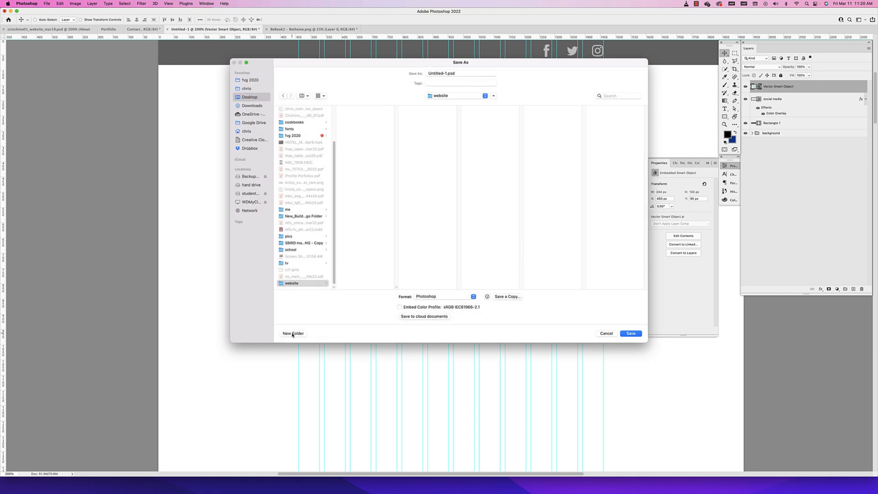
left_click(292, 333)
type("psd")
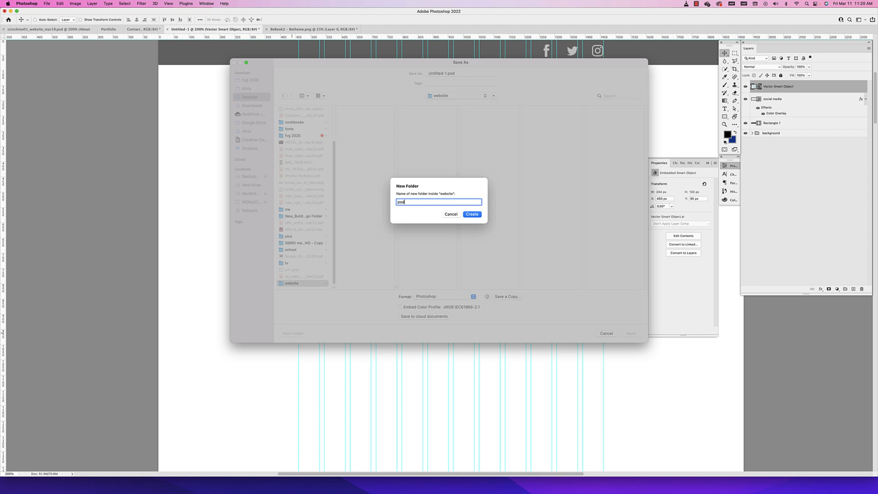
key("Return")
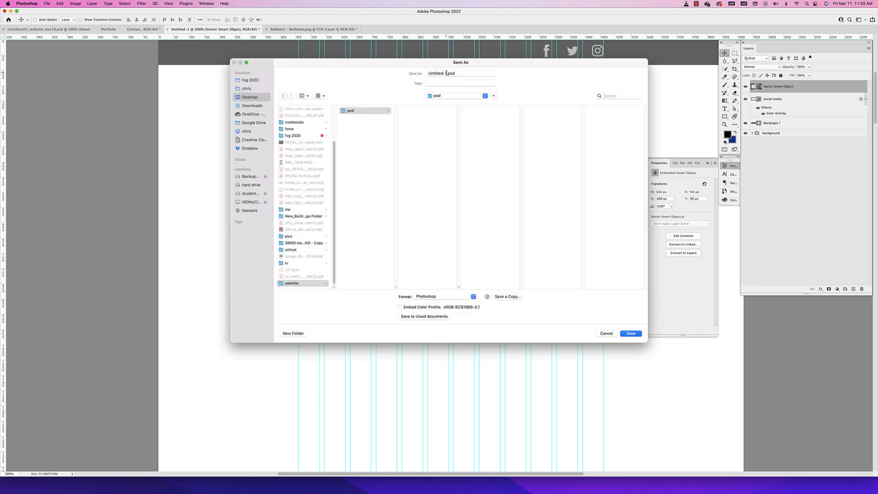
Save the document in Photoshop format in the psd folder, named with the author's username followed by "_website"
key("Tab")
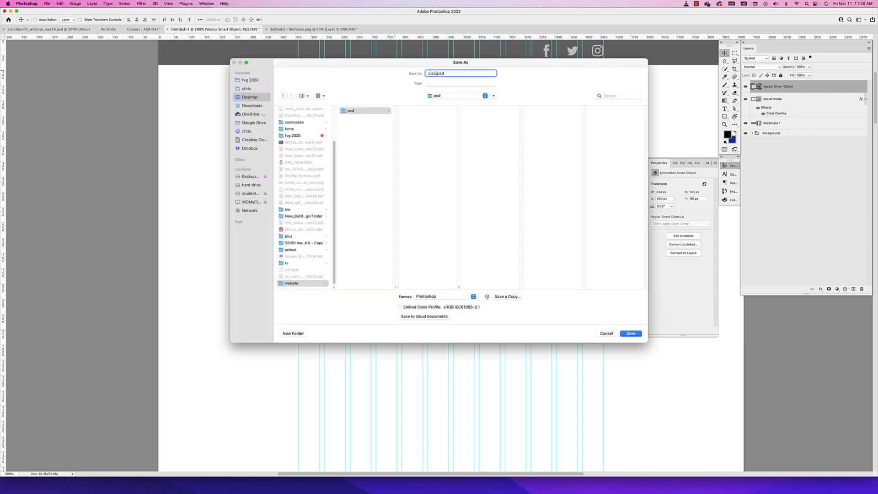
left_click(629, 333)
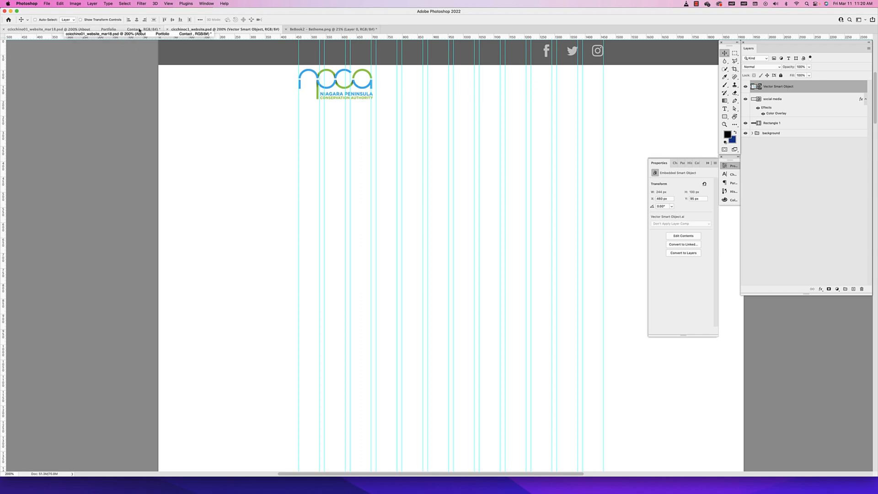
After checking the reference website, add a left-aligned text box reading "About Portfolio Contact" beneath the navigation bar, ending at the last column guide
left_click(50, 30)
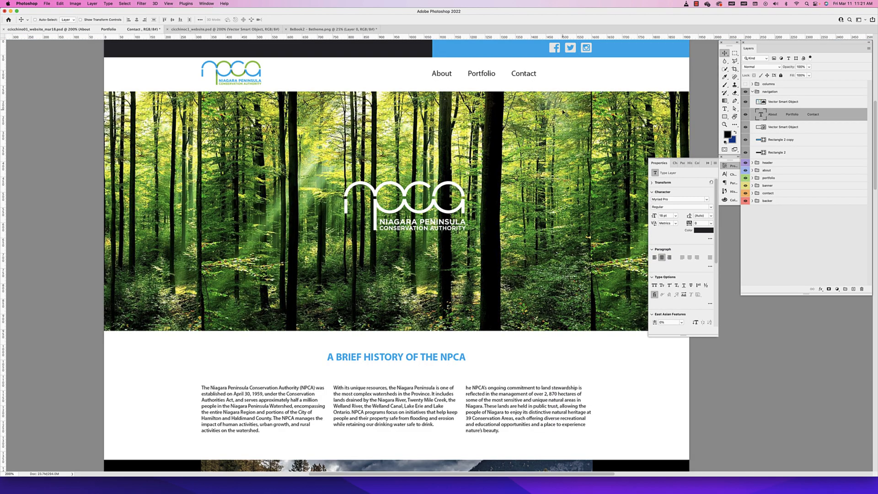
left_click(228, 29)
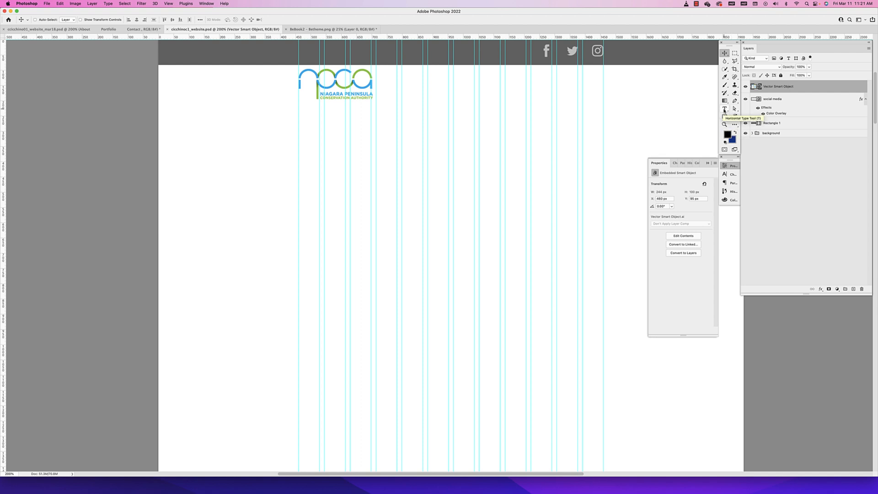
left_click(724, 109)
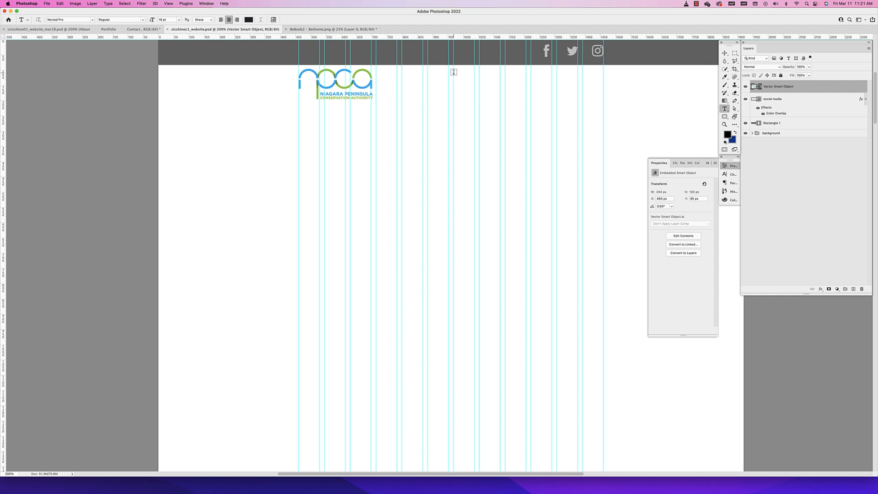
left_click_drag(454, 72, 602, 99)
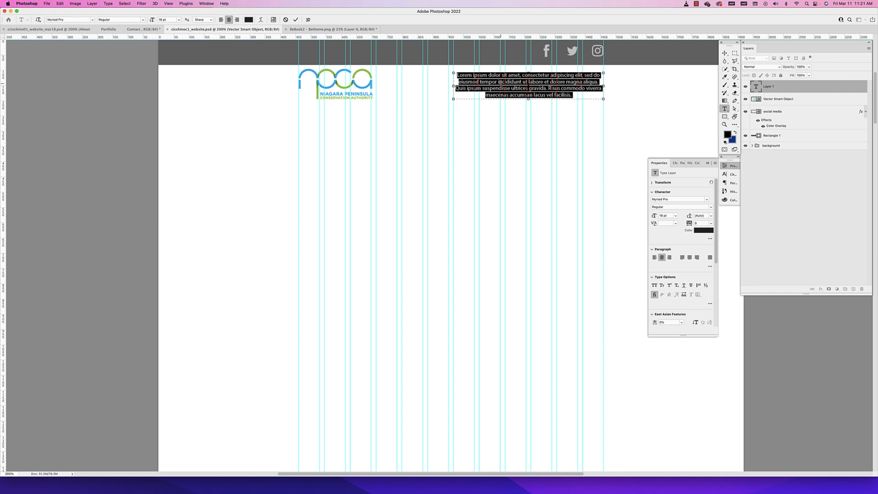
type("About")
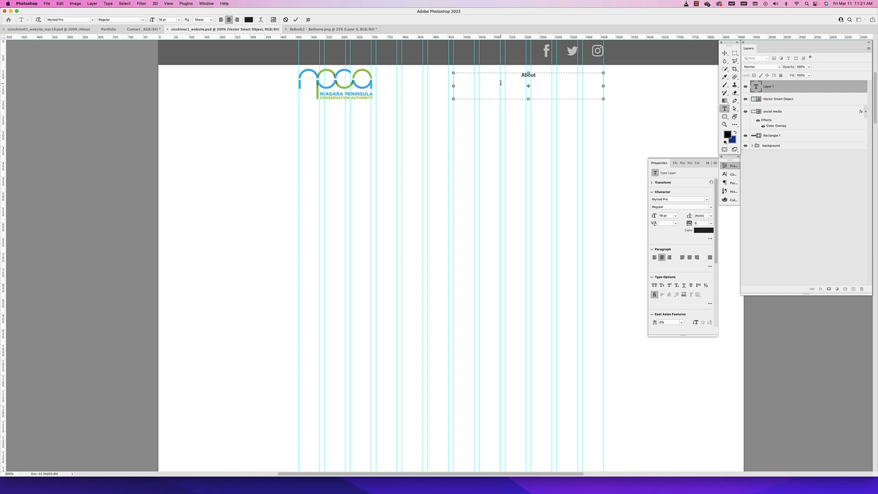
type("   Portfolio   Contact")
left_click_drag(567, 82, 498, 76)
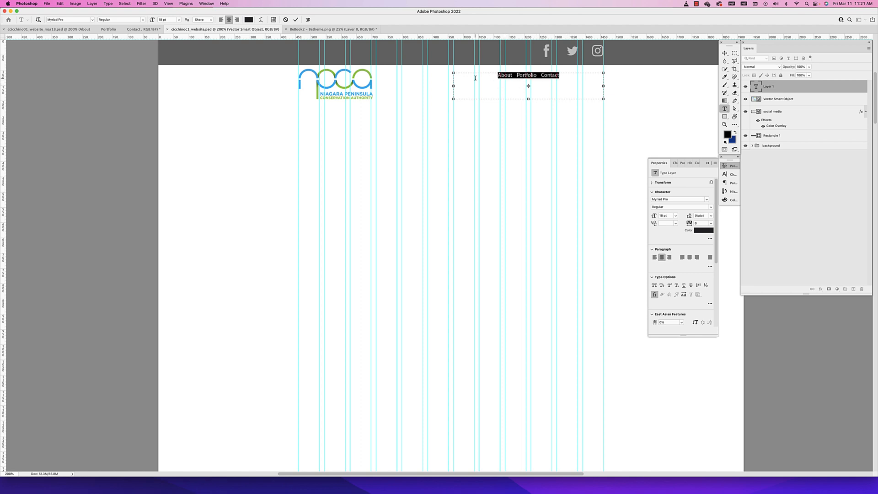
left_click(221, 20)
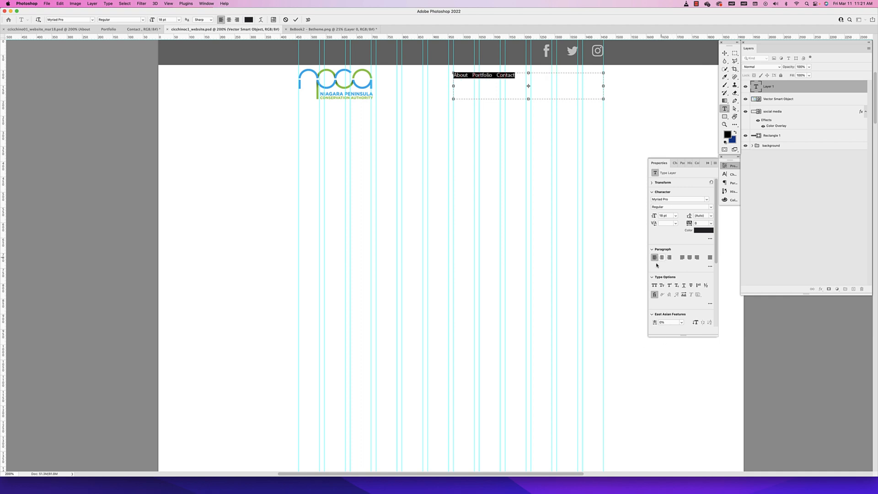
Open the character settings and try smaller and larger font sizes for the menu text, up to 21 pt
left_click(681, 164)
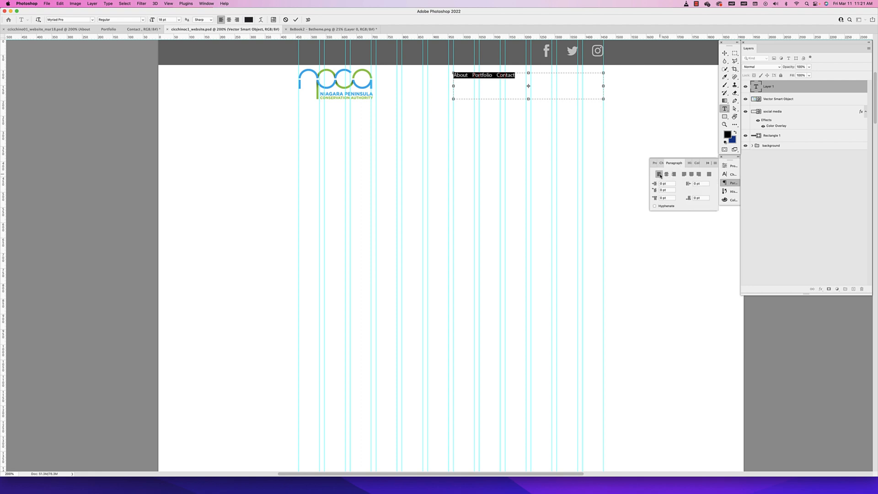
left_click(660, 164)
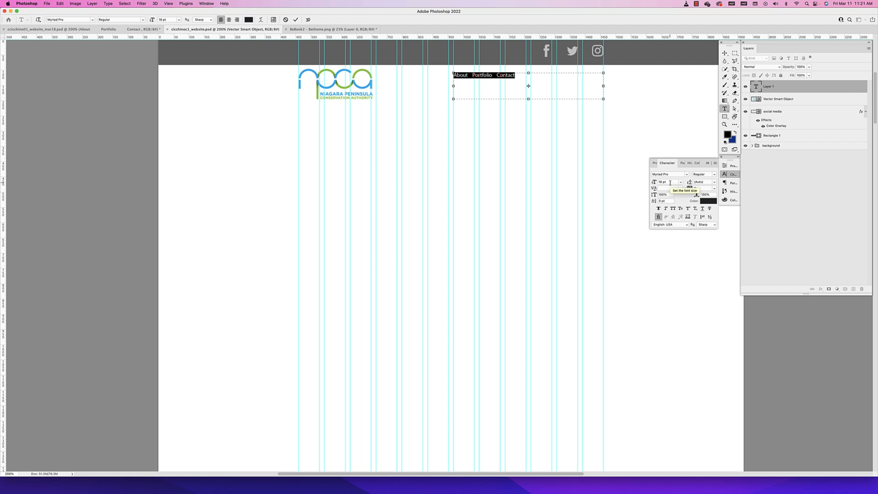
left_click_drag(670, 182, 642, 183)
type("18")
key("Return")
type("18")
key("Down")
key("Down")
key("Down")
key("Down")
key("Down")
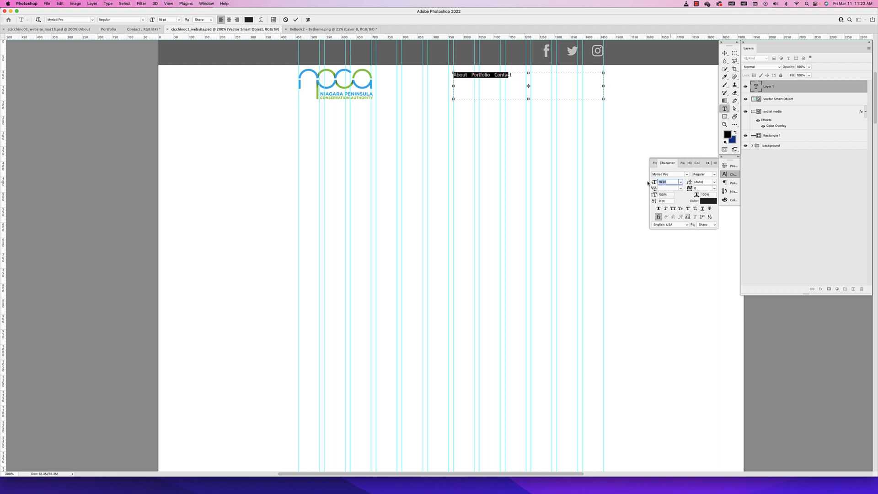
key("Up")
key("Up")
key("Up")
key("Up")
key("Up")
key("Up")
key("Up")
key("Up")
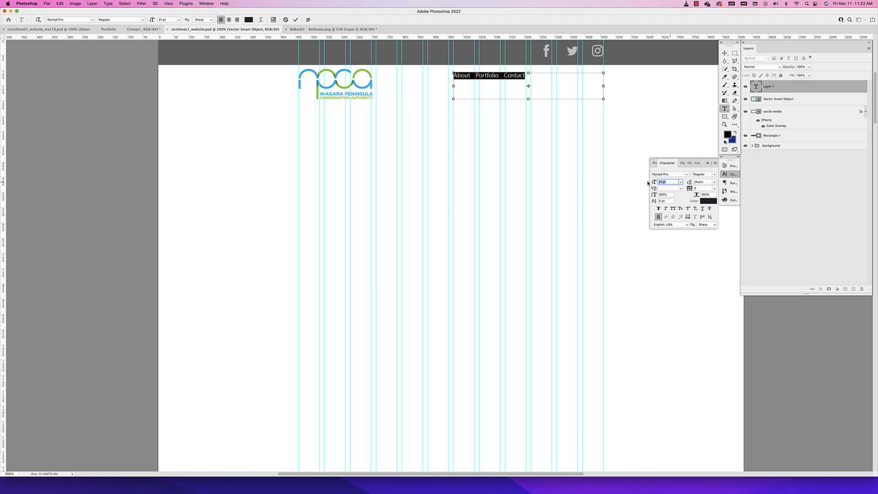
Step the menu text's font size up from 10 pt to 18 pt
type("18")
key("Return")
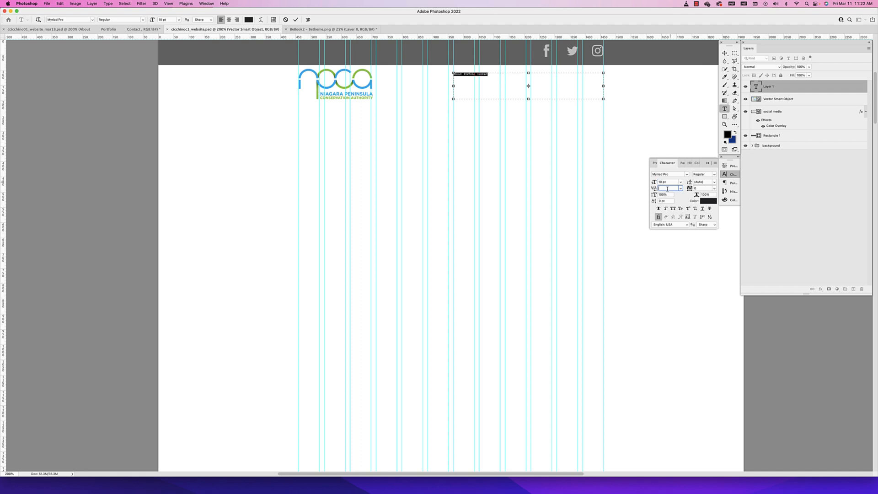
key("Up")
key("Up")
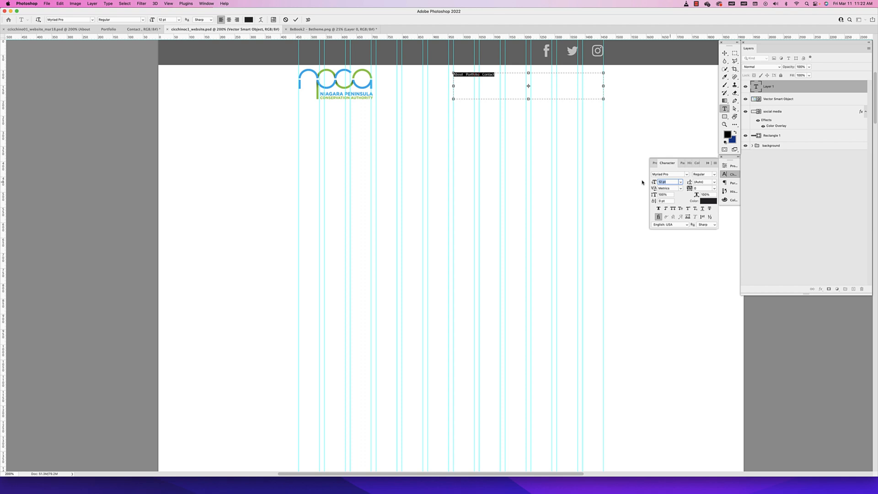
key("Up")
key("Up")
key("Up")
key("Up")
key("Up")
key("Up")
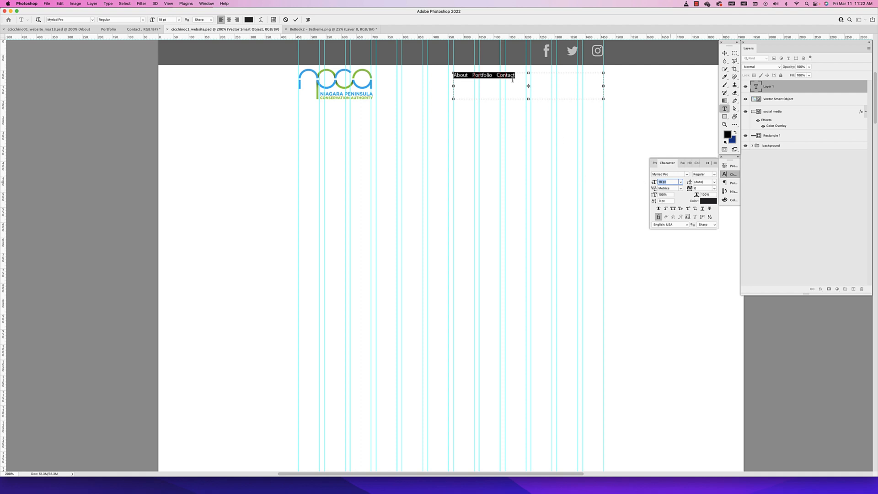
Finish editing the menu text and move it slightly down to sit level with the middle of the logo
scroll(513, 80, "up", 1)
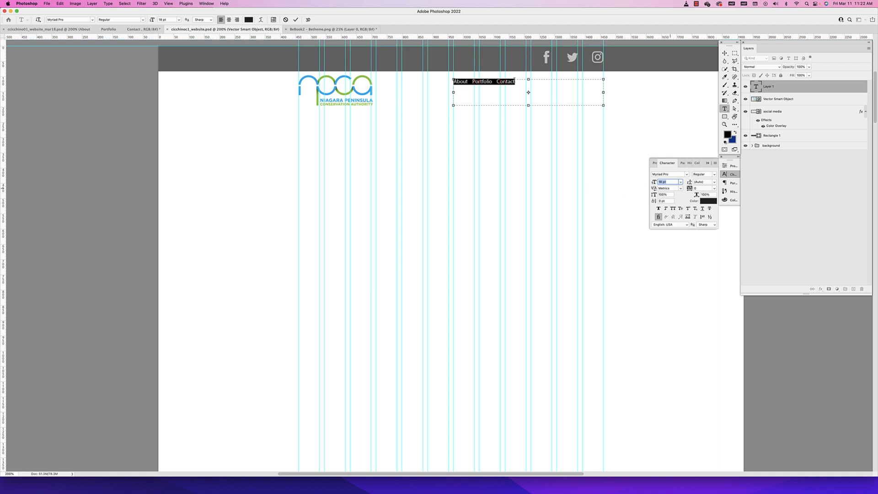
left_click(724, 53)
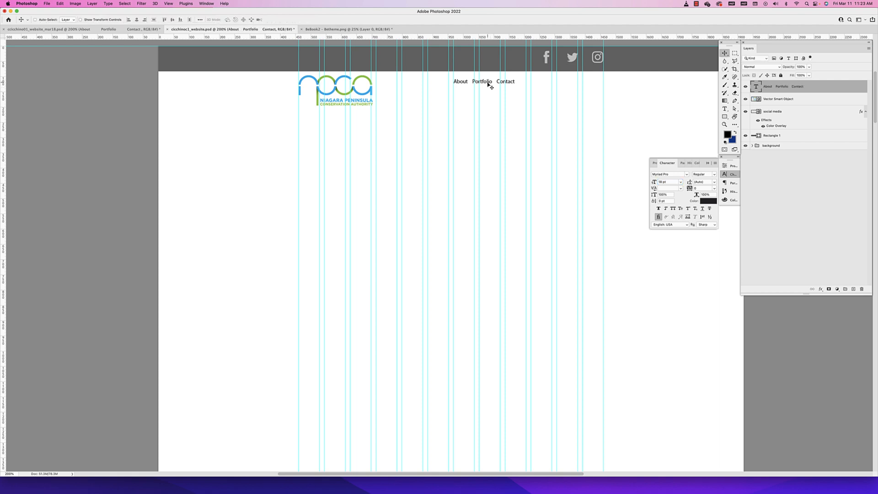
scroll(490, 83, "right", 1)
left_click_drag(490, 83, 489, 90)
Select the whole "About Portfolio Contact" text and set its font size to 30 pt
double_click(462, 91)
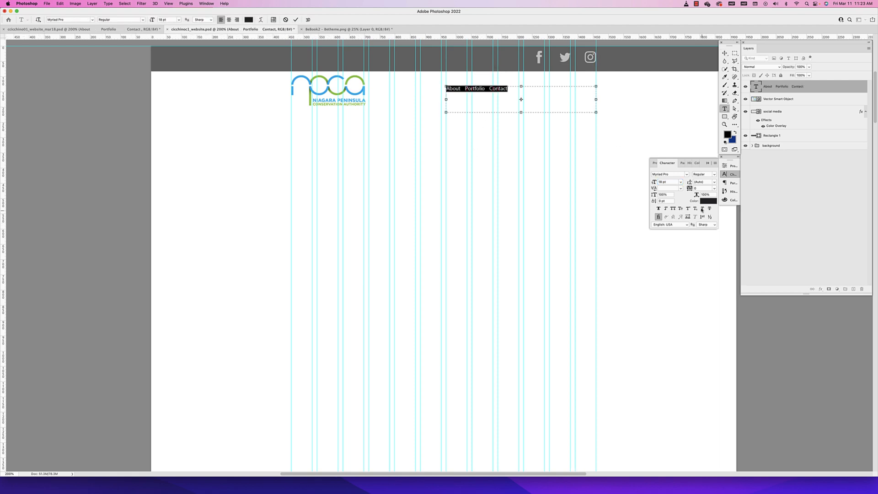
left_click(670, 182)
key("Up")
key("Up")
key("Up")
key("Up")
key("Up")
key("Up")
key("Up")
key("Up")
key("Up")
key("Up")
key("Up")
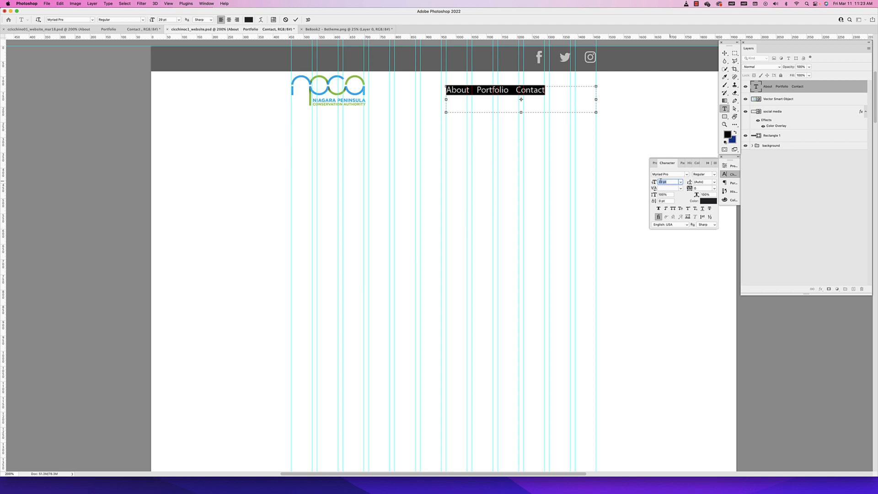
type("30")
left_click(724, 53)
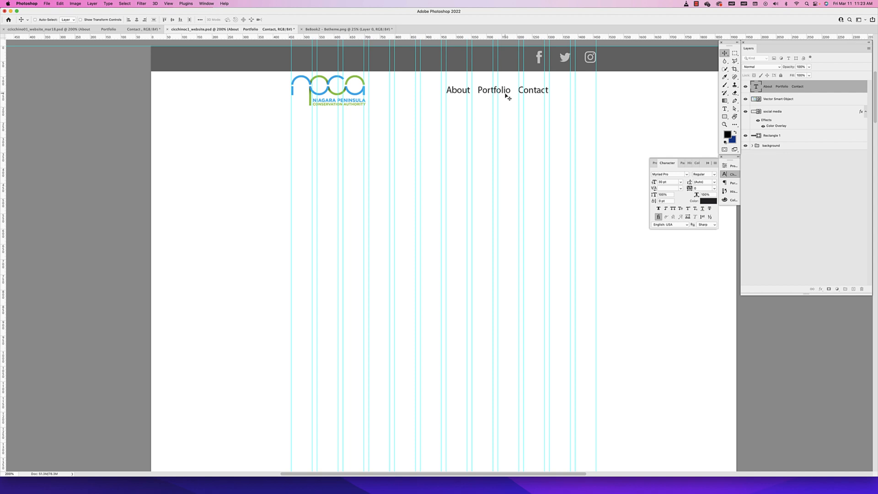
Review the menu row at 100% zoom and switch to the reference website document to compare its navigation
key("super+minus")
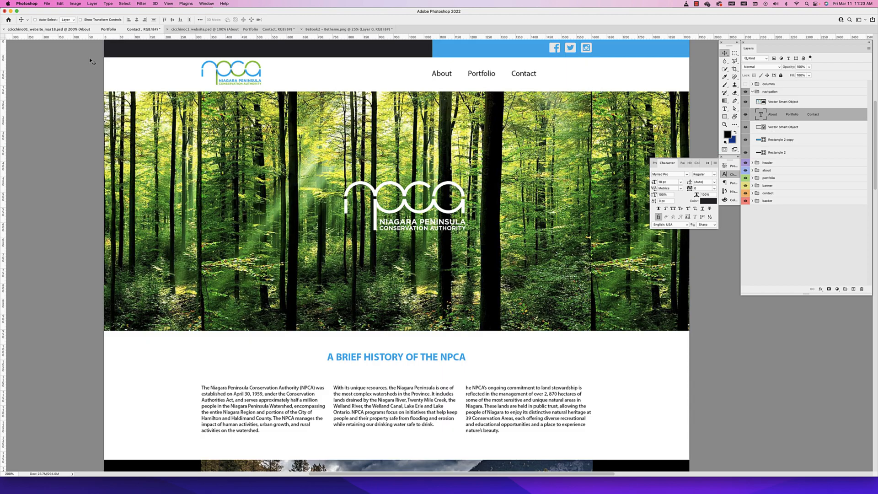
left_click(48, 28)
Switch to Firefox and open unsplash.com in a new browser tab
left_click(192, 29)
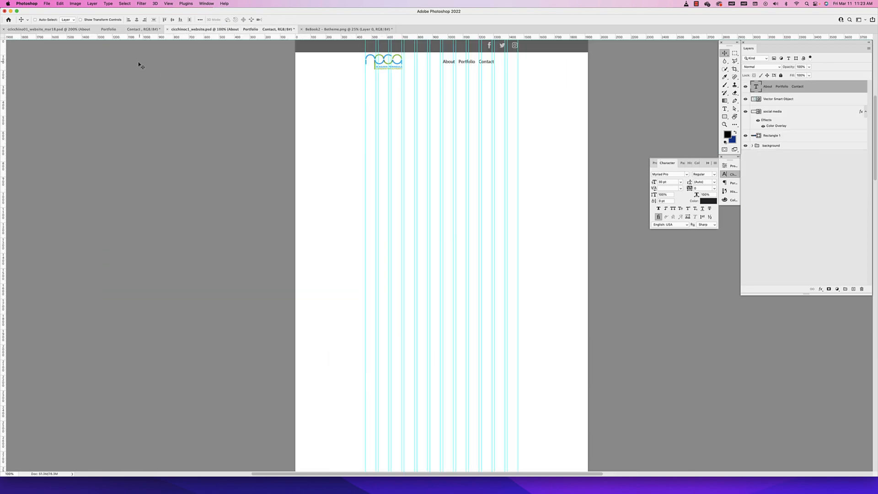
left_click(48, 29)
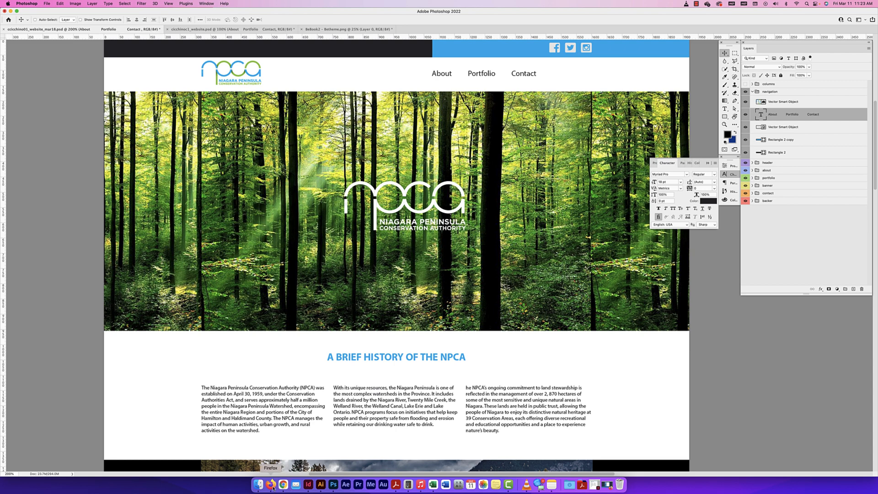
left_click(271, 484)
key("cmd+t")
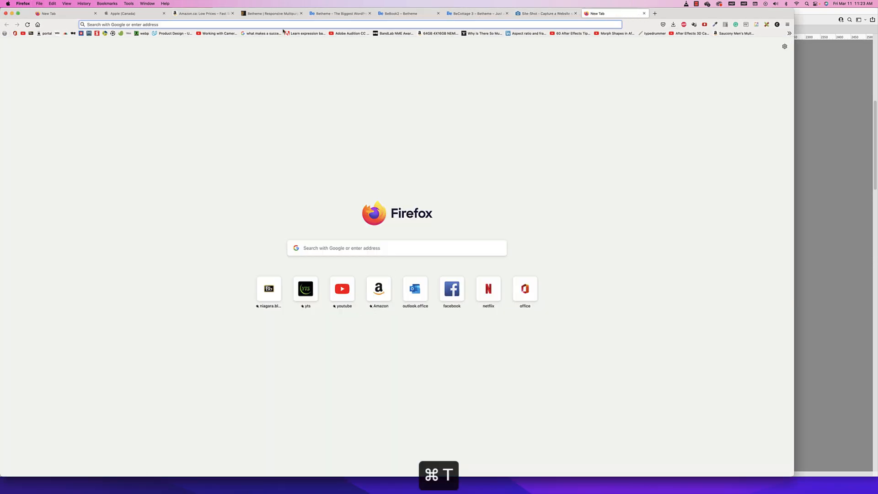
type("unplsah")
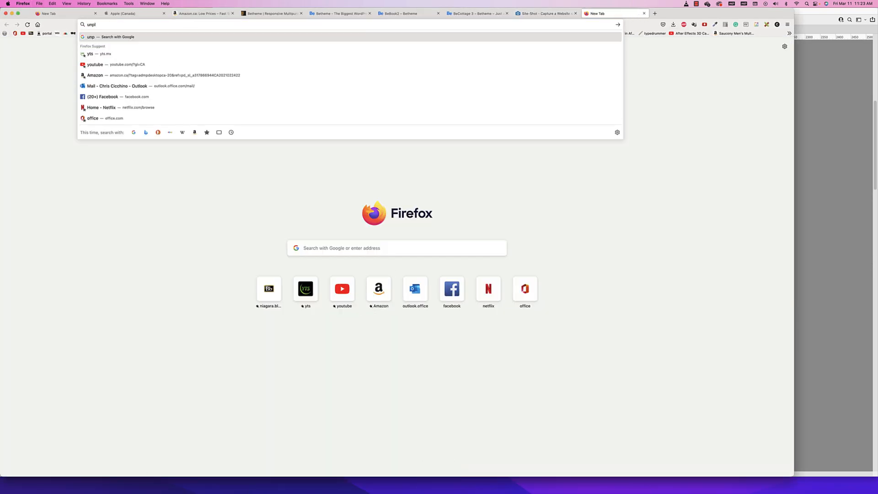
key("BackSpace")
key("BackSpace")
key("BackSpace")
key("BackSpace")
key("BackSpace")
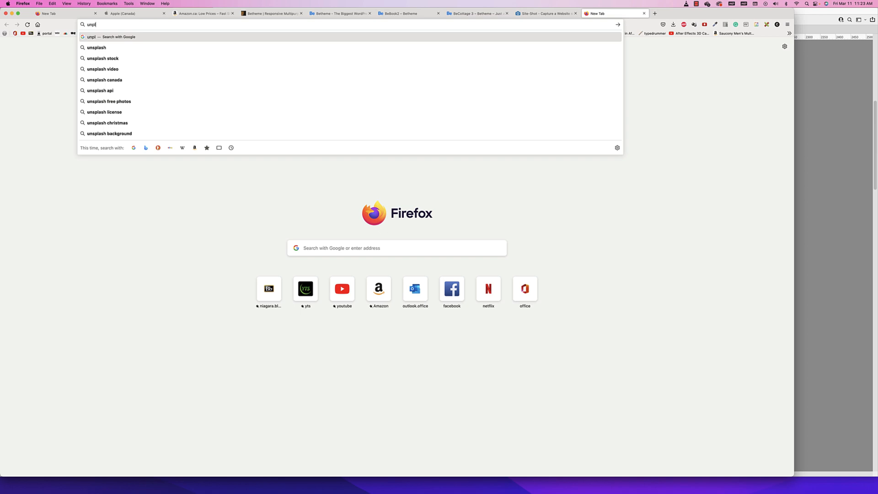
type("splash.com/")
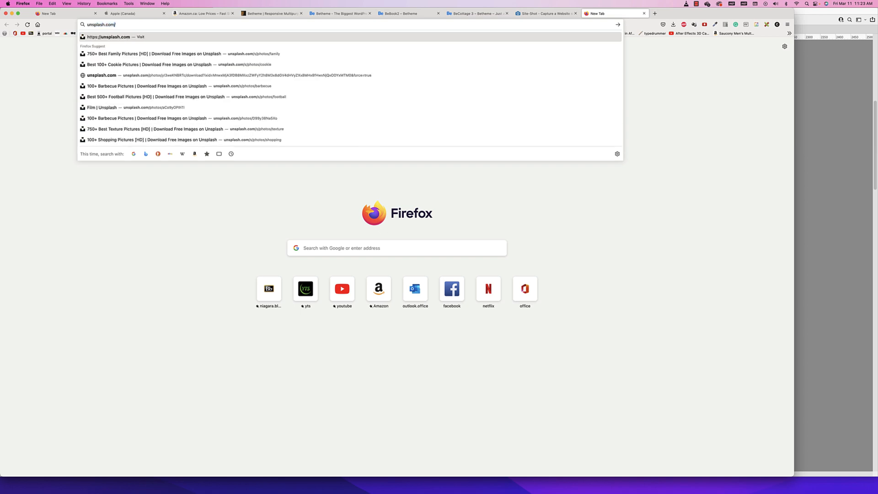
key("Return")
Open pexels.com in another new browser tab
key("super+t")
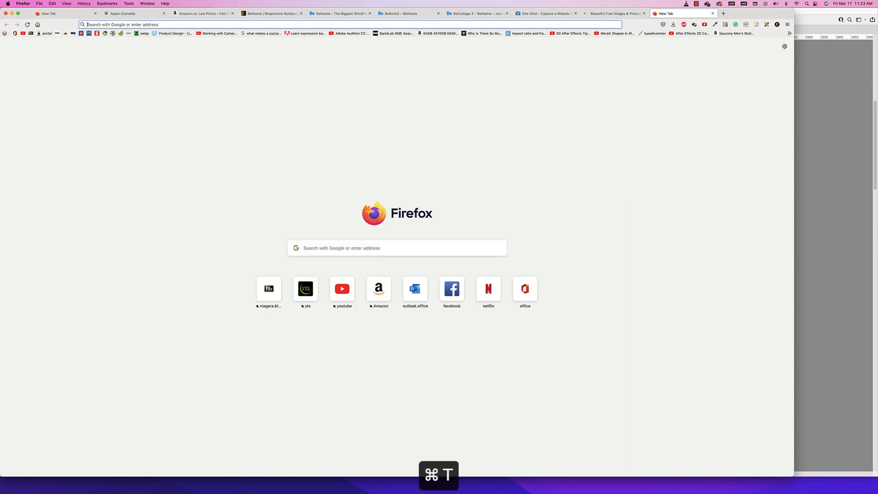
type("pexle")
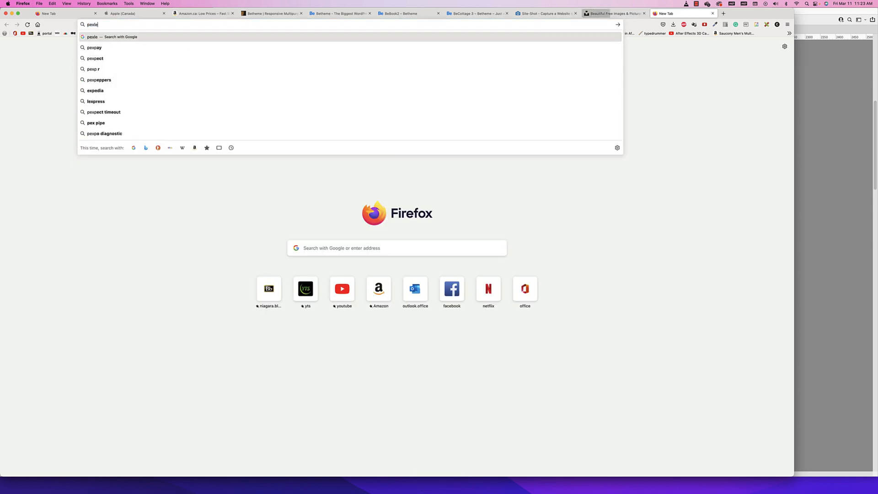
key("BackSpace")
key("BackSpace")
type("e")
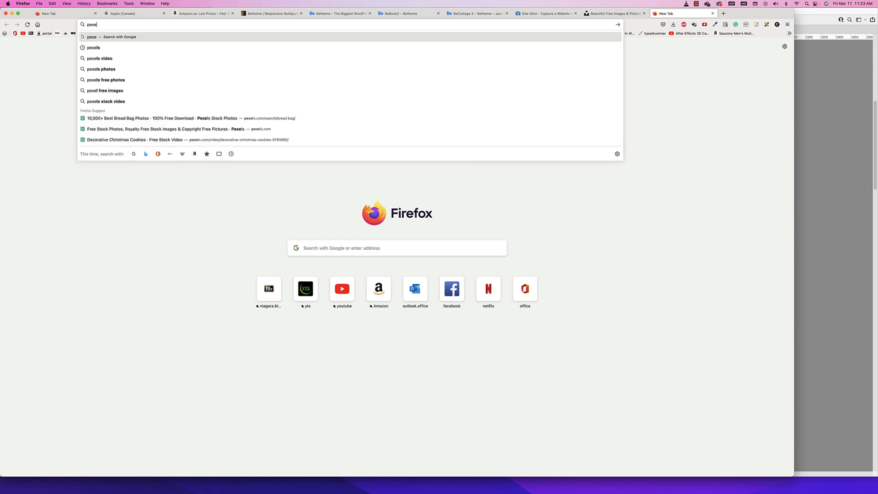
type("ls.com")
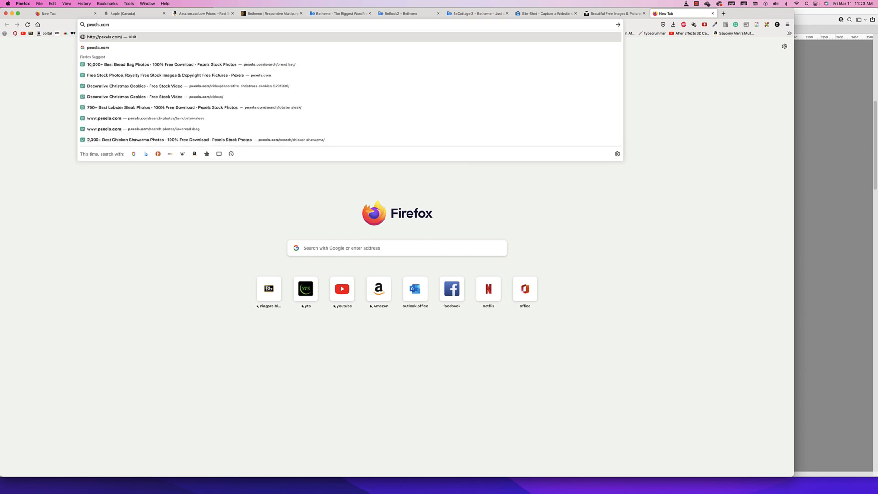
key("Return")
Open pixabay.com in a further new browser tab
key("super+t")
type("pi")
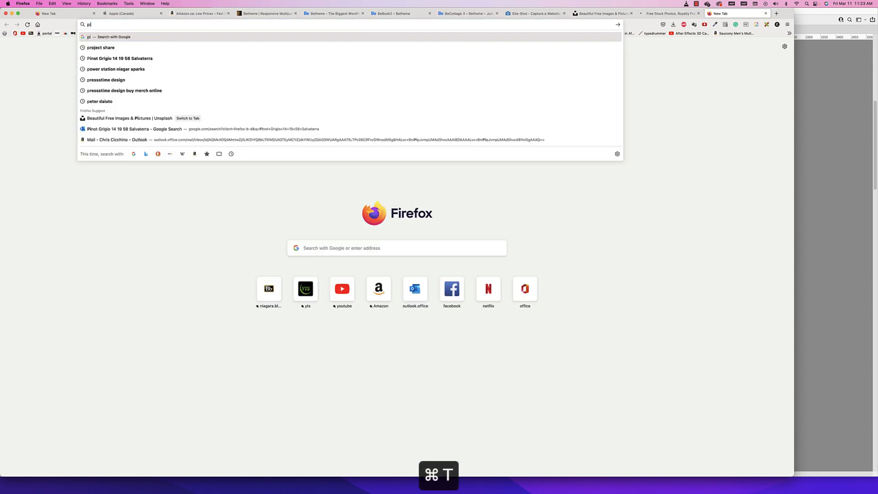
type("xabay.com")
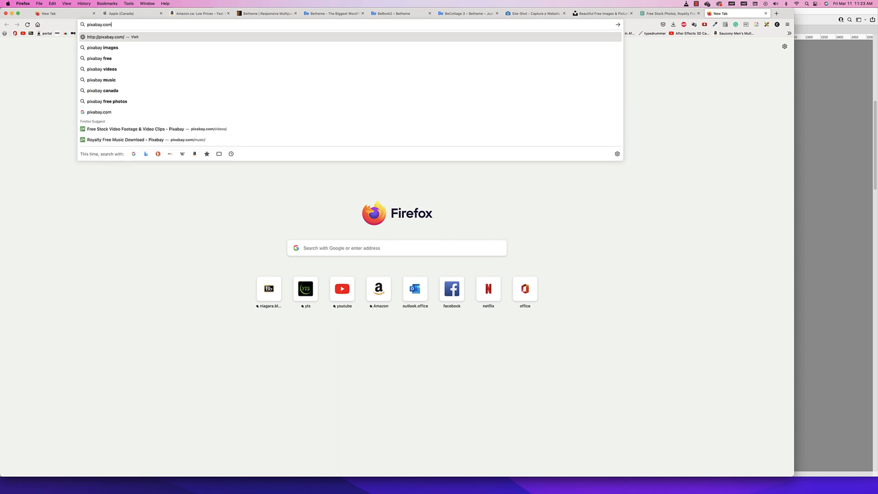
key("Return")
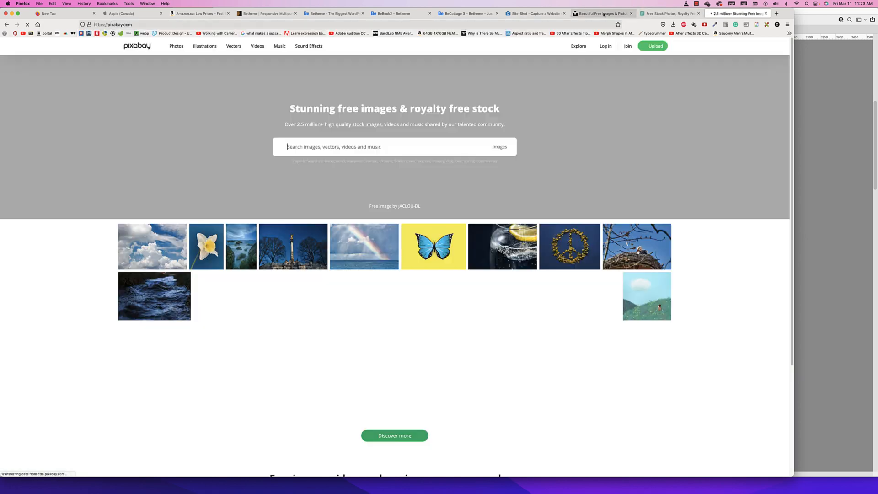
Return to the Unsplash page and search its photos for "forest"
left_click(603, 14)
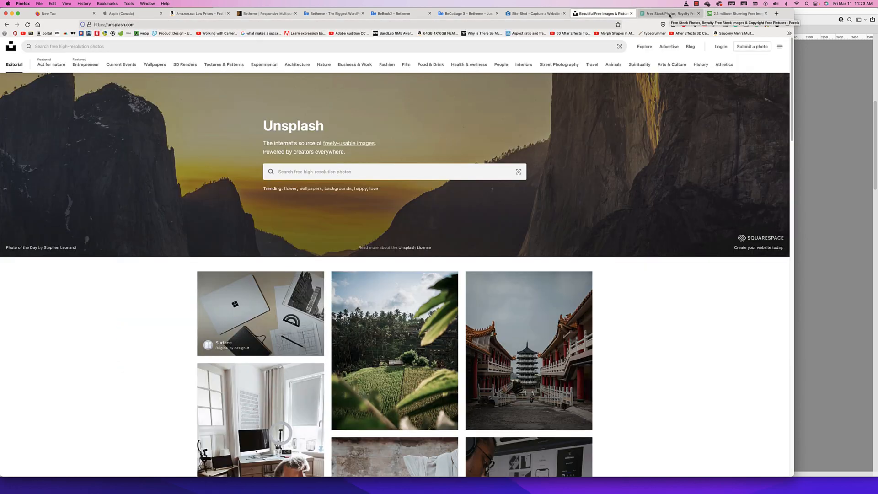
left_click(342, 172)
type("f")
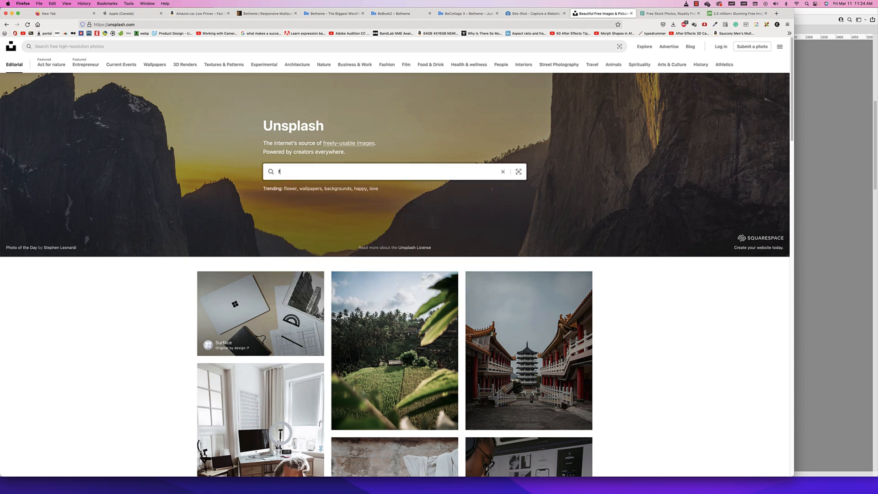
type("orre")
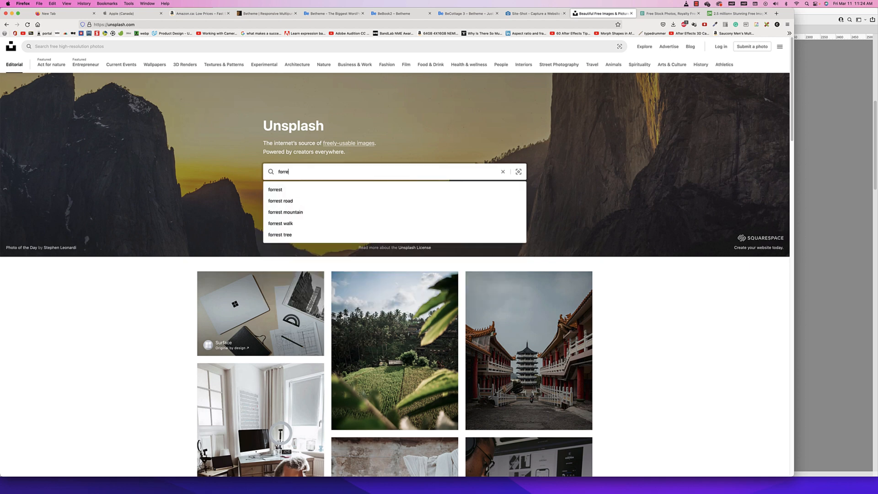
key("BackSpace")
key("BackSpace")
type("est")
key("Return")
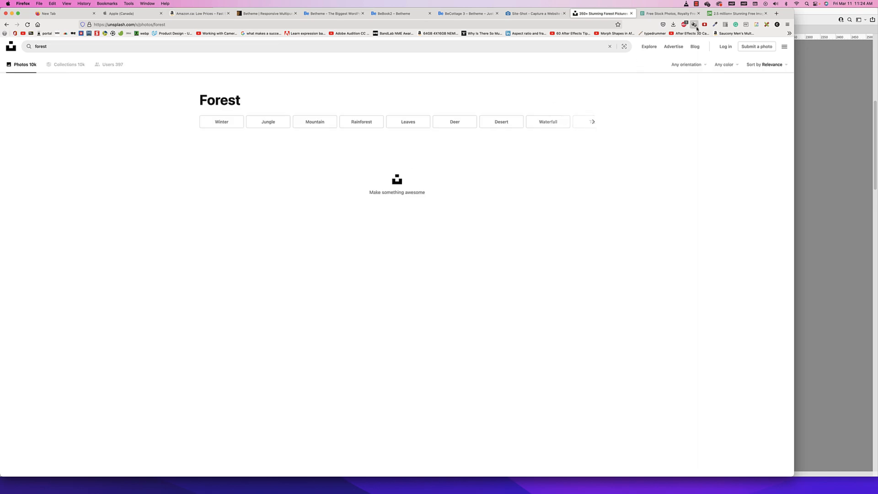
Search the Pexels page for "forest" photos
left_click(668, 14)
left_click(320, 128)
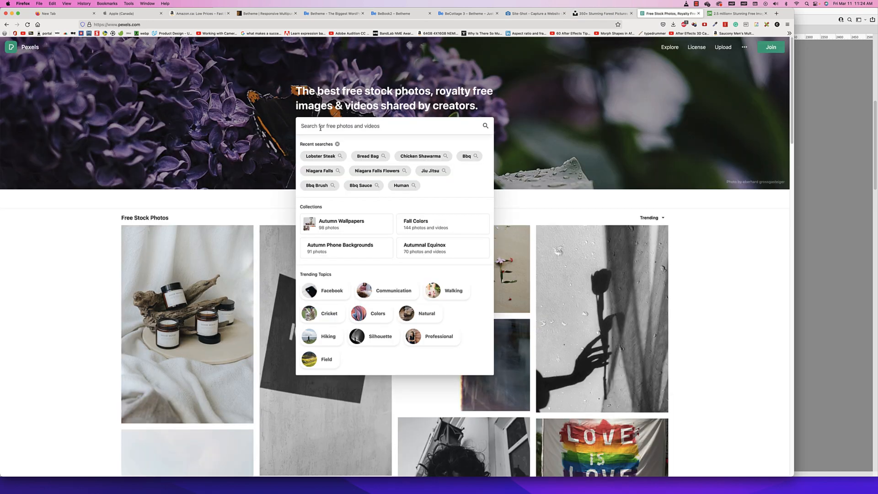
type("fre")
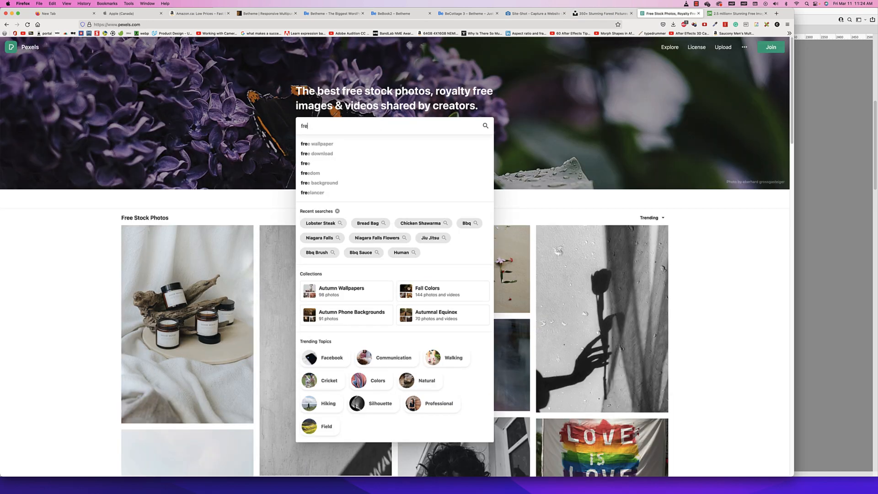
key("BackSpace")
key("BackSpace")
type("orest")
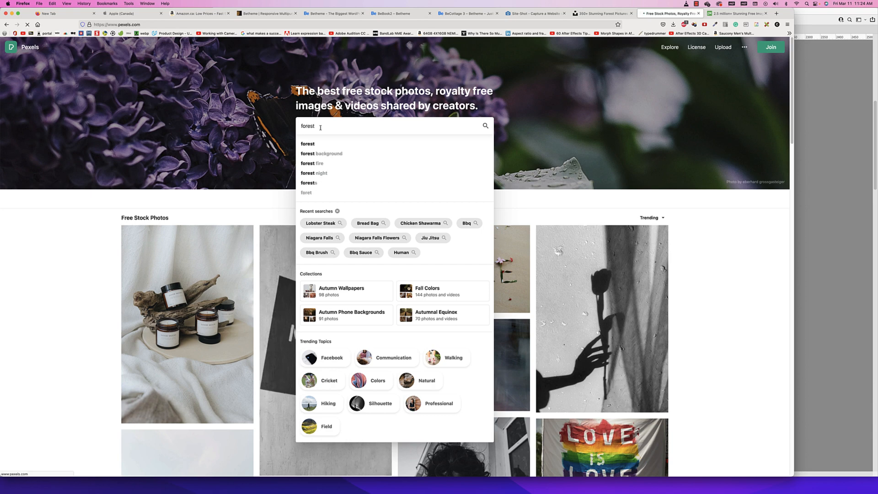
key("Return")
Search the Pixabay page for "forest" images
left_click(736, 14)
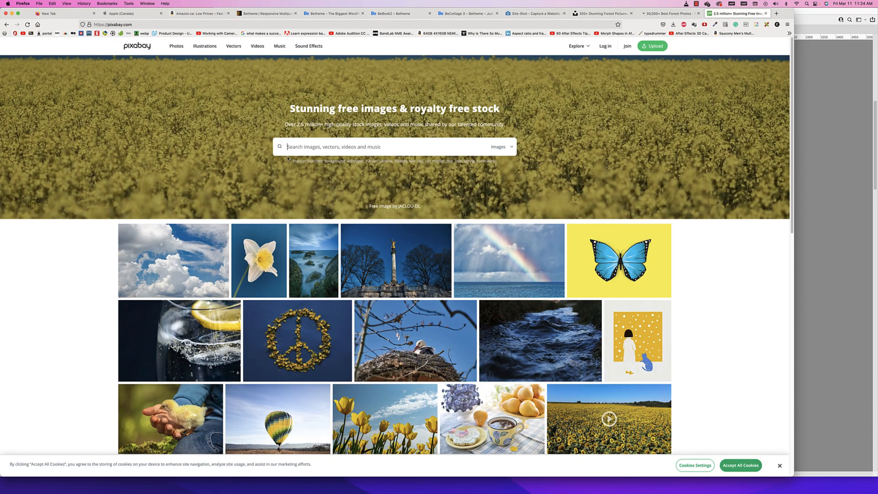
left_click(289, 150)
type("forest")
key("Return")
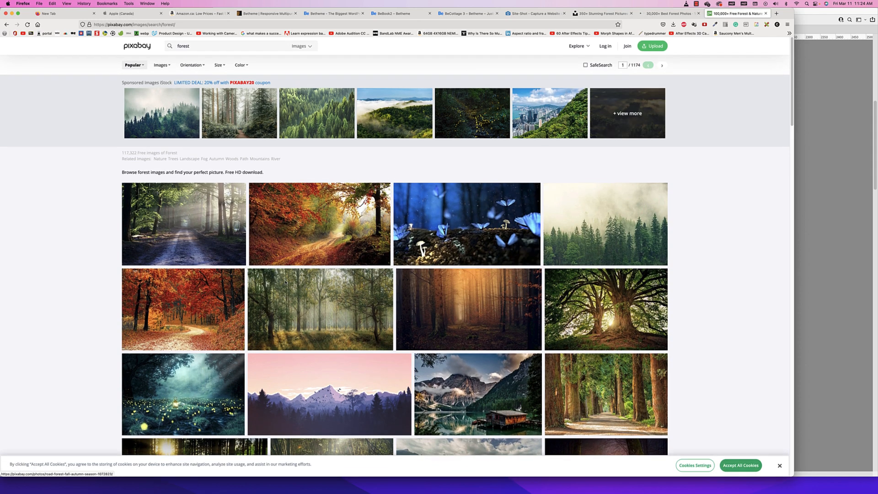
Browse the forest photo results on Unsplash and Pexels for a suitable header image
left_click(598, 14)
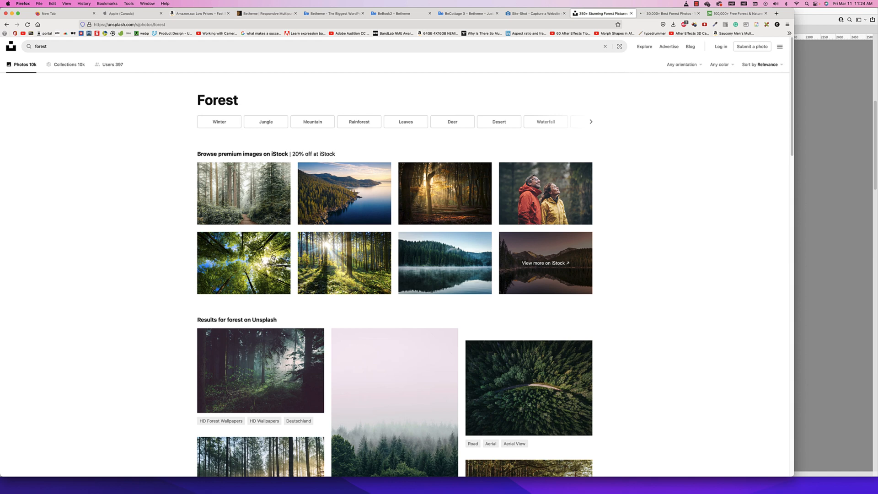
scroll(397, 216, "down", 1)
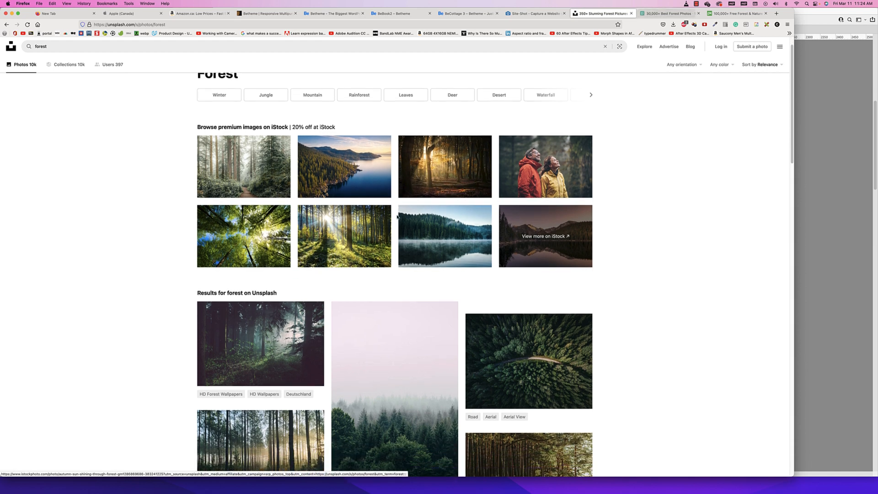
scroll(397, 217, "down", 5)
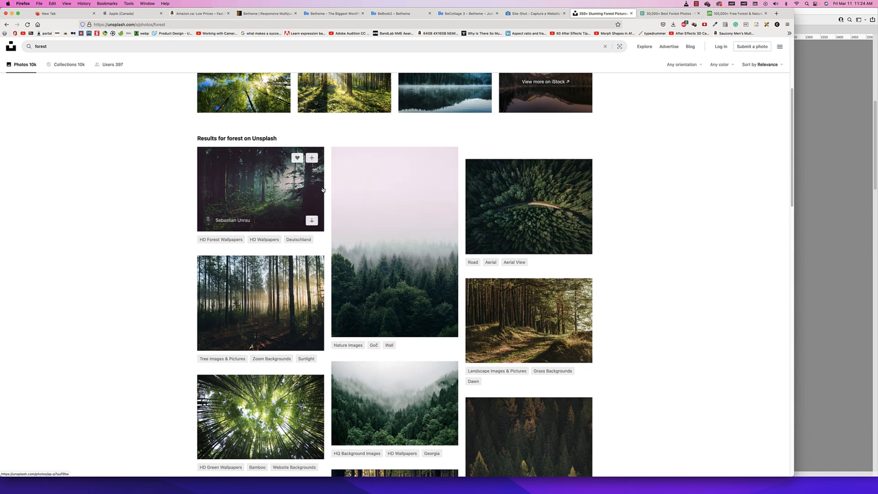
key("ctrl+Tab")
scroll(349, 275, "down", 2)
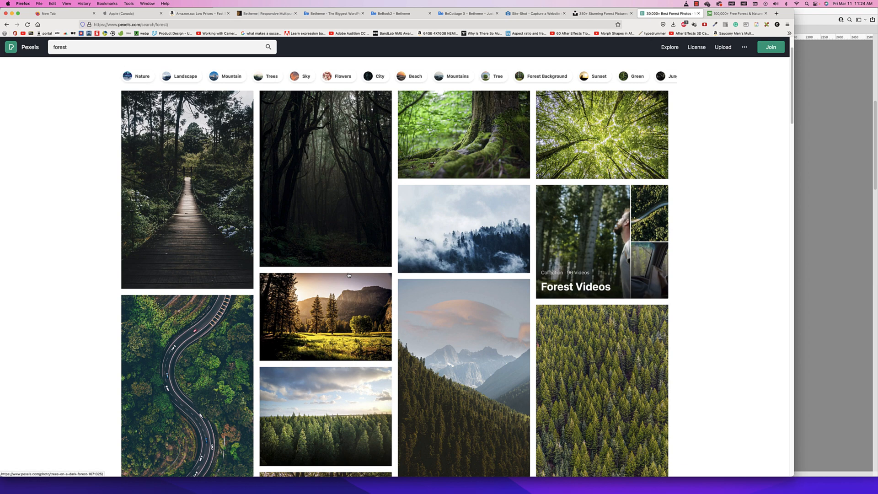
scroll(348, 274, "down", 2)
scroll(348, 274, "up", 2)
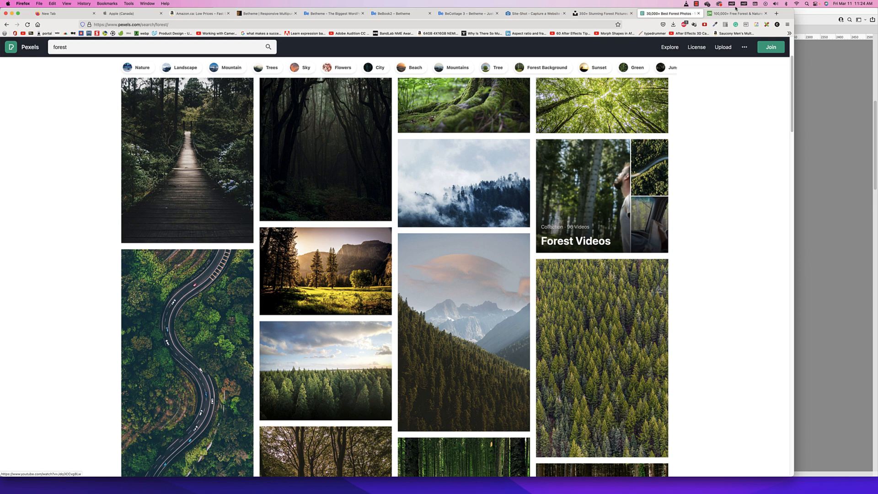
Download the sunlit green forest photo with fog from the Pixabay results as a 1920×1080 JPG, completing the robot check
key("ctrl+Tab")
scroll(342, 231, "down", 2)
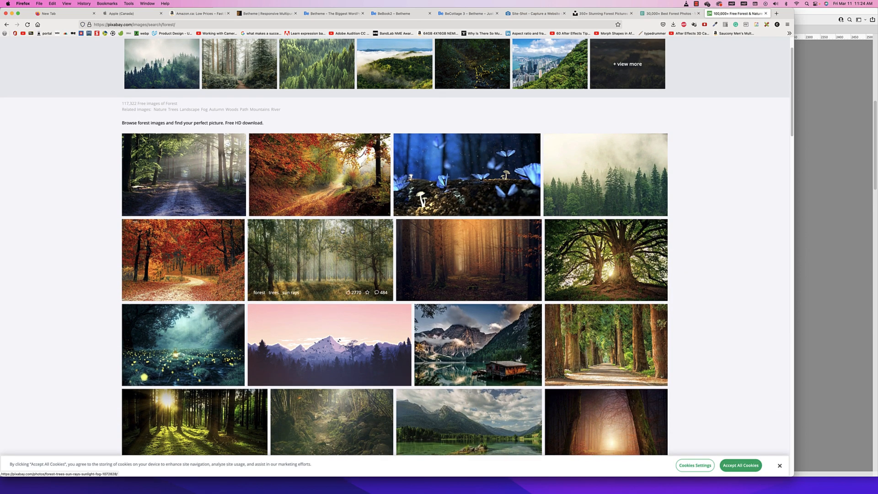
left_click(344, 256)
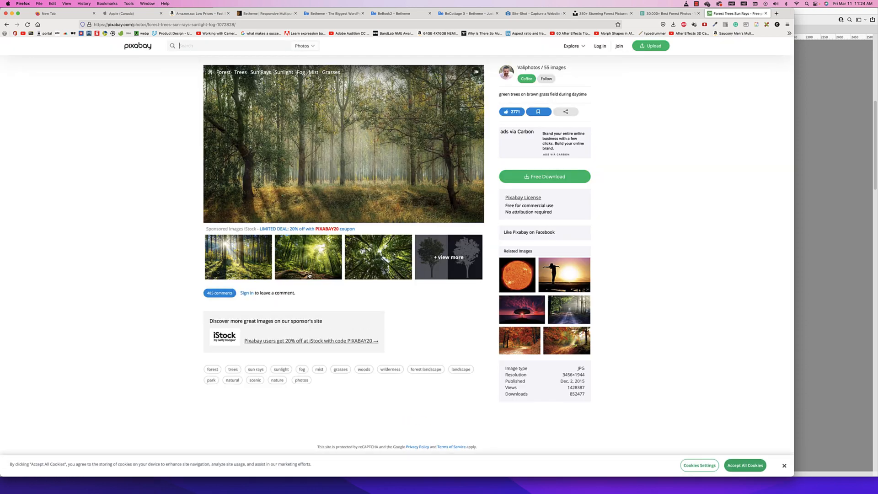
left_click(550, 181)
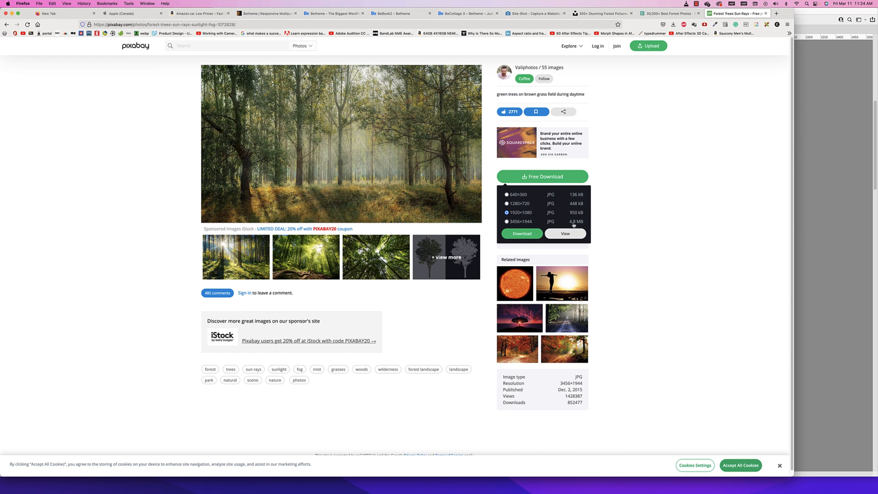
left_click(521, 233)
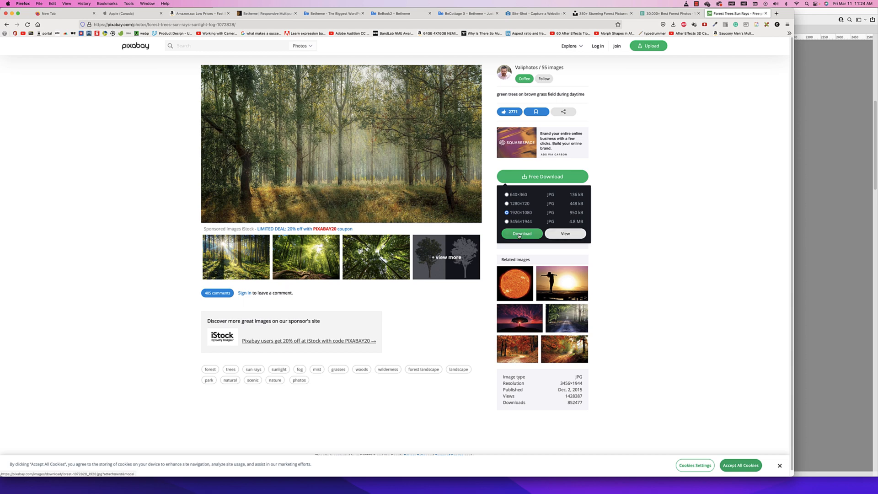
left_click(357, 263)
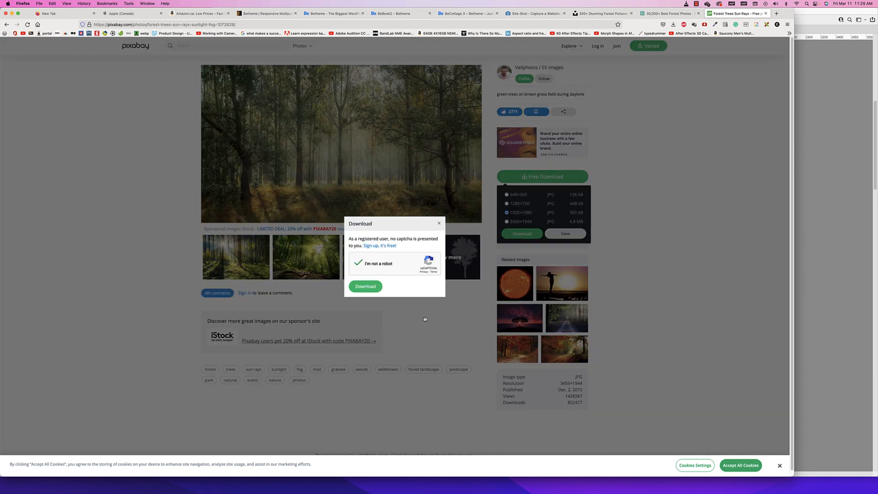
left_click(366, 286)
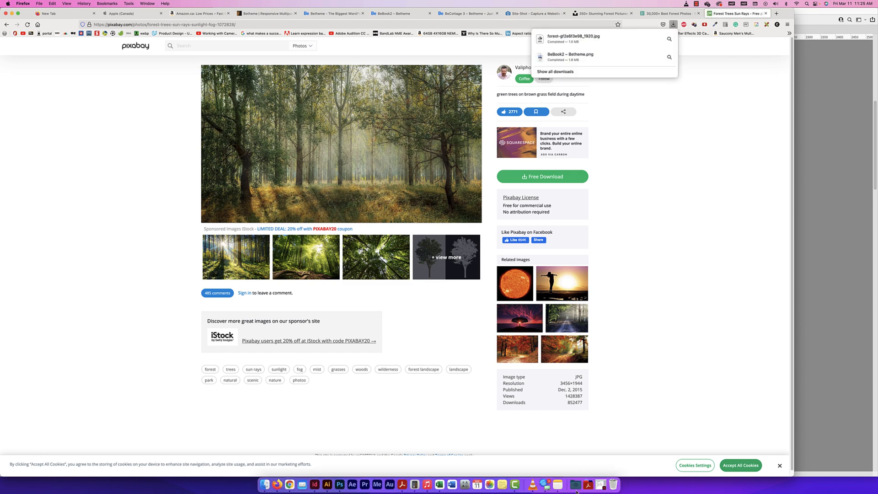
Open the downloaded forest-gf2e6f3e98_1920.jpg from the Downloads folder in Photoshop
left_click(575, 484)
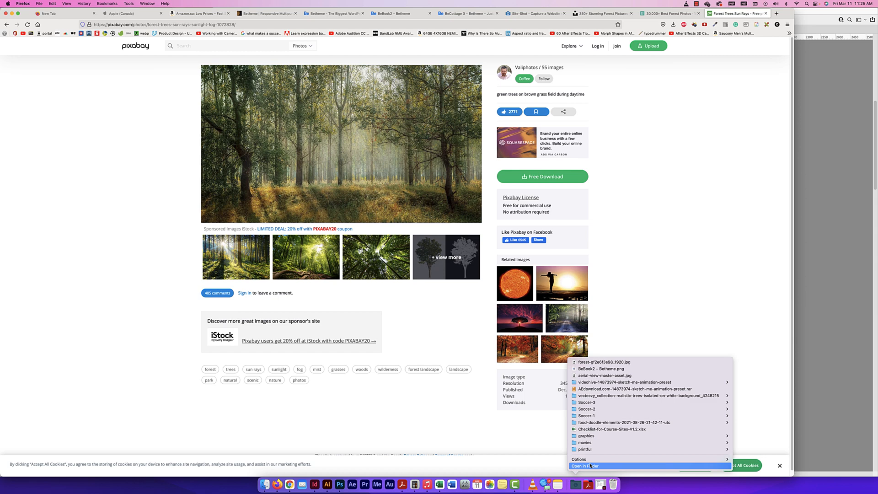
left_click(589, 465)
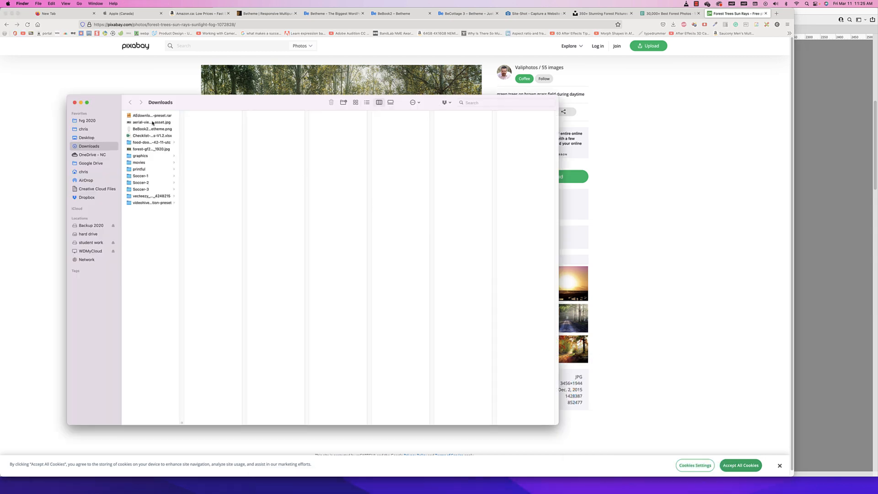
left_click(151, 149)
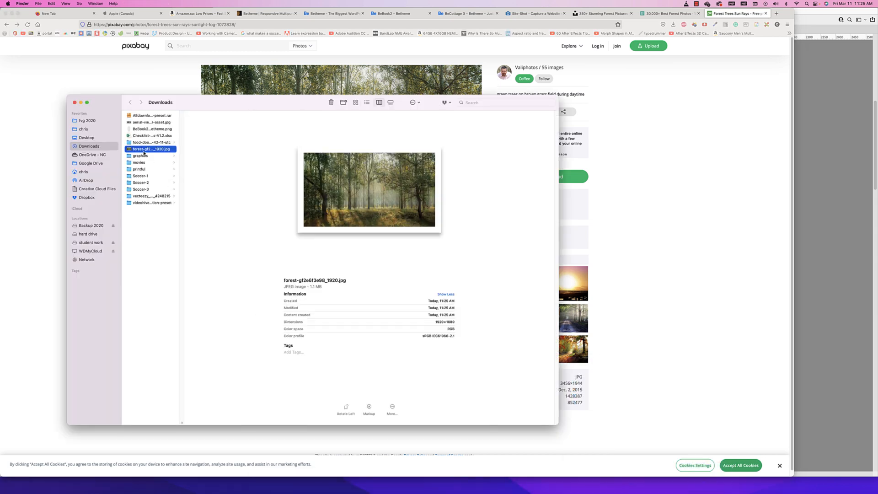
left_click_drag(150, 149, 340, 486)
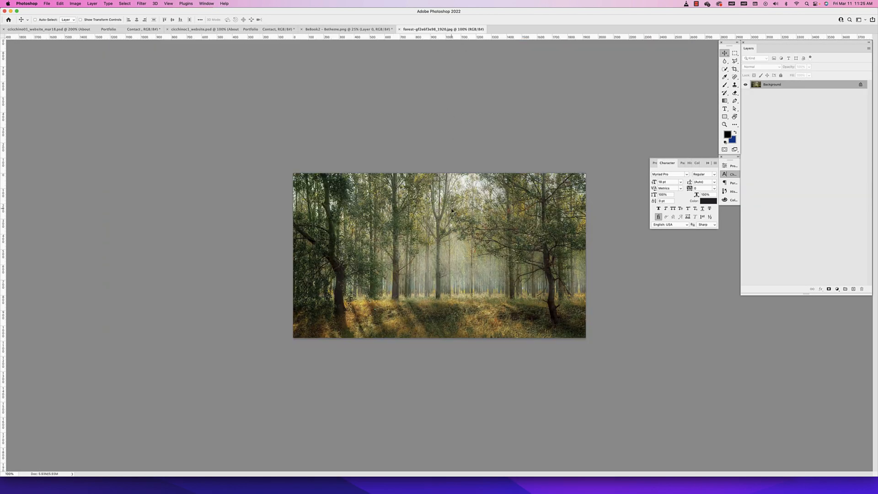
Check the forest photo's dimensions and resolution in Image Size without changing them
left_click(75, 3)
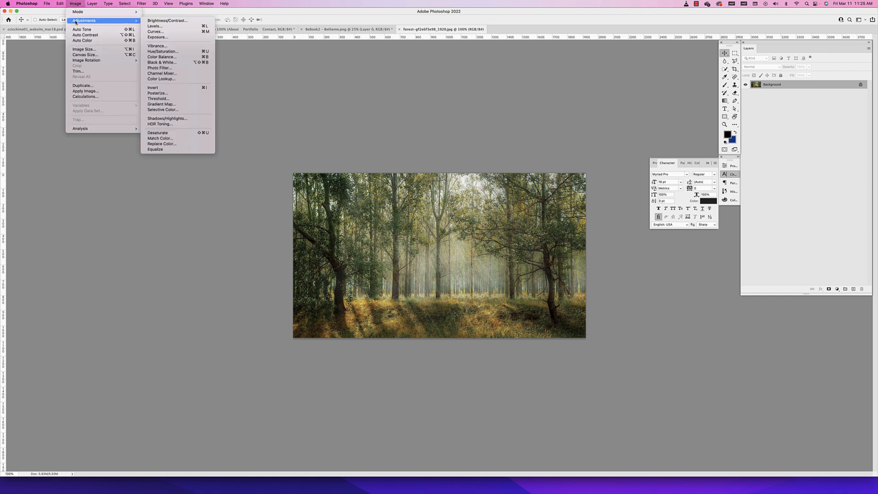
left_click(80, 49)
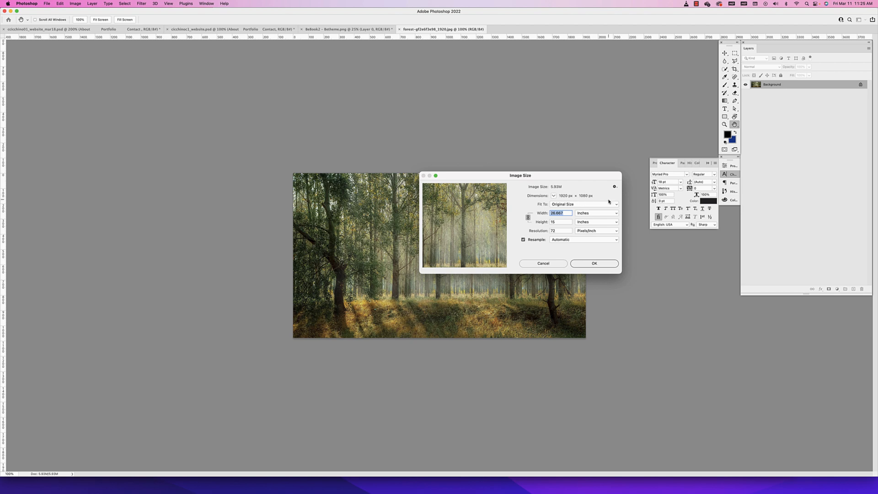
left_click(547, 262)
Unlock the forest photo's background layer and copy it into the website document, placing it below the logo and menu
left_click(860, 84)
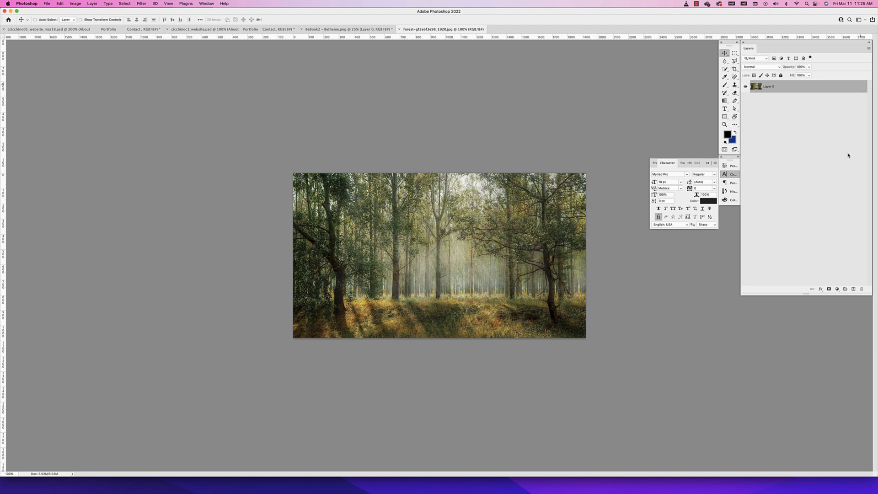
left_click_drag(462, 241, 199, 32)
left_click_drag(364, 231, 417, 193)
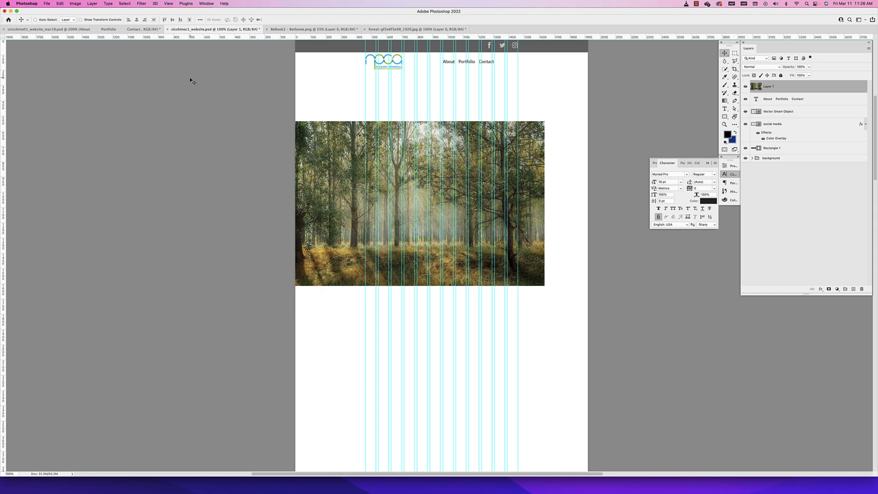
Place forest-gf2e6f3e98_1920.jpg from the Downloads folder into the website document as a smart object, positioned lower over the first forest photo
left_click(48, 4)
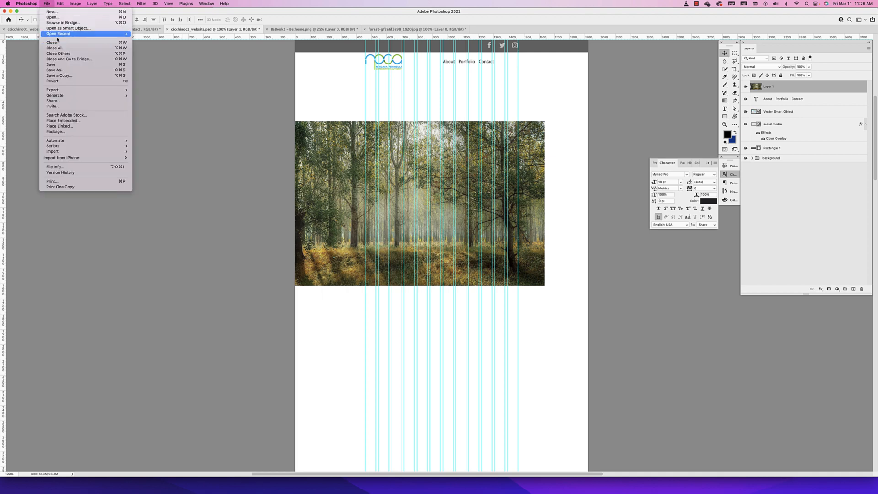
left_click(251, 355)
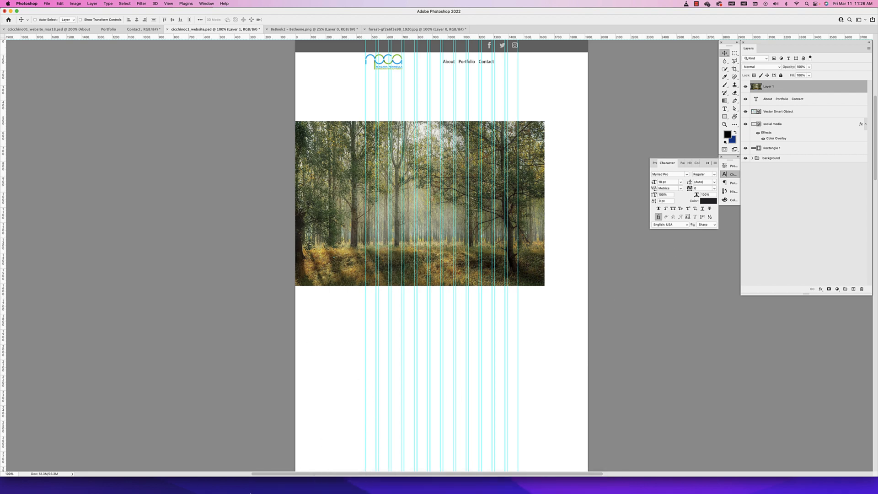
left_click(273, 483)
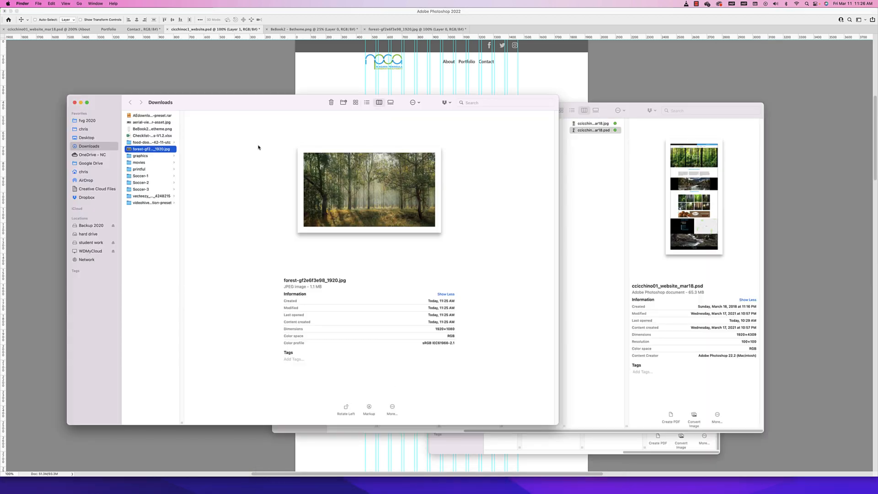
left_click_drag(239, 105, 602, 140)
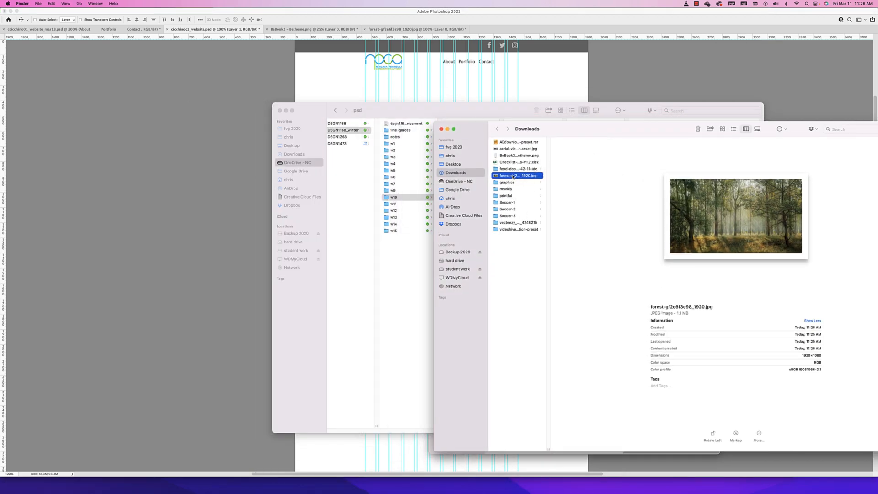
left_click_drag(513, 176, 417, 103)
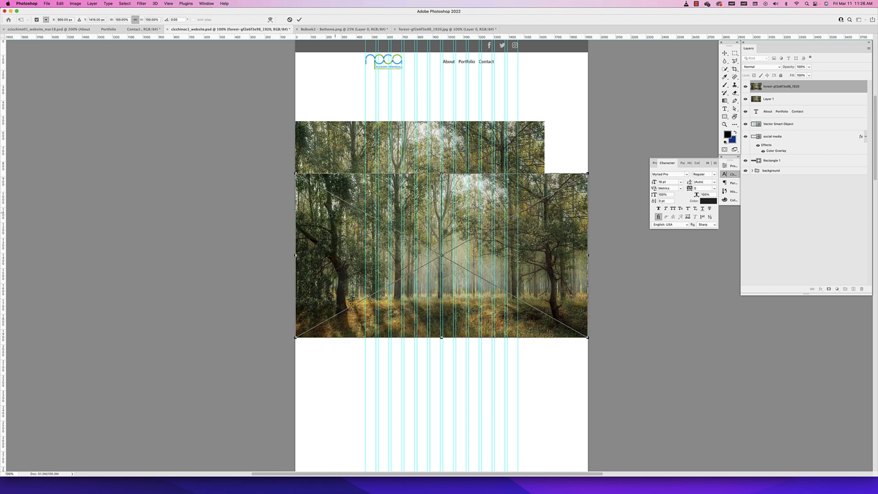
key("Return")
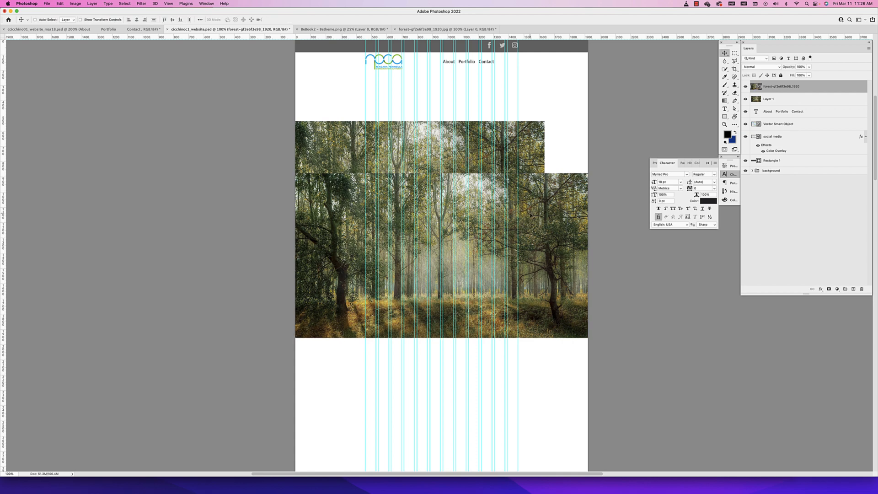
left_click_drag(526, 215, 527, 235)
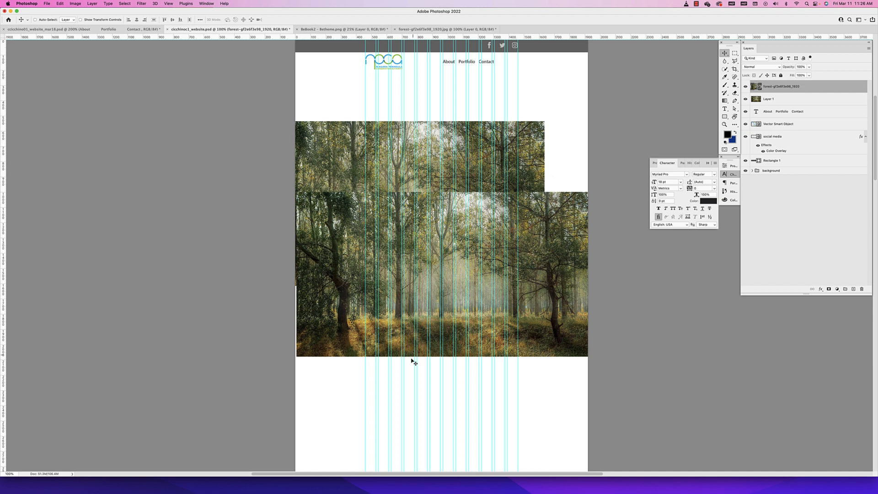
Compare the forest photo's source document, the copied pixel layer and the placed smart object layer
left_click(431, 29)
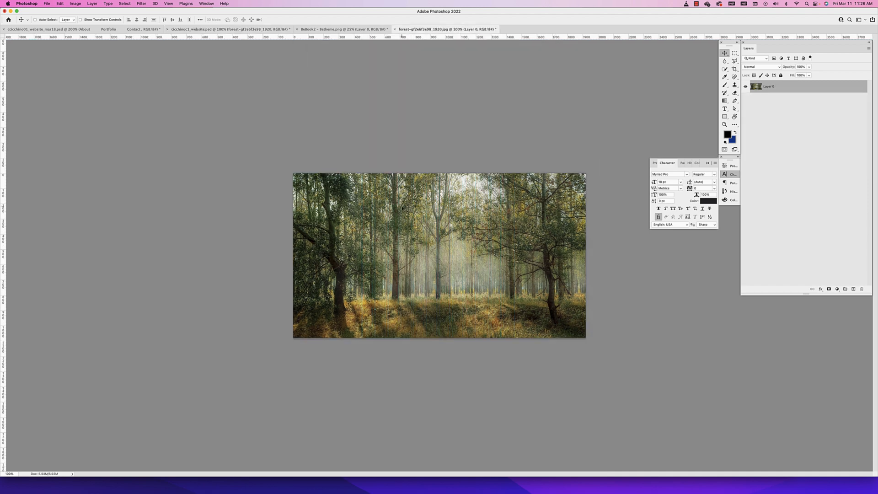
left_click(202, 29)
scroll(459, 84, "right", 1)
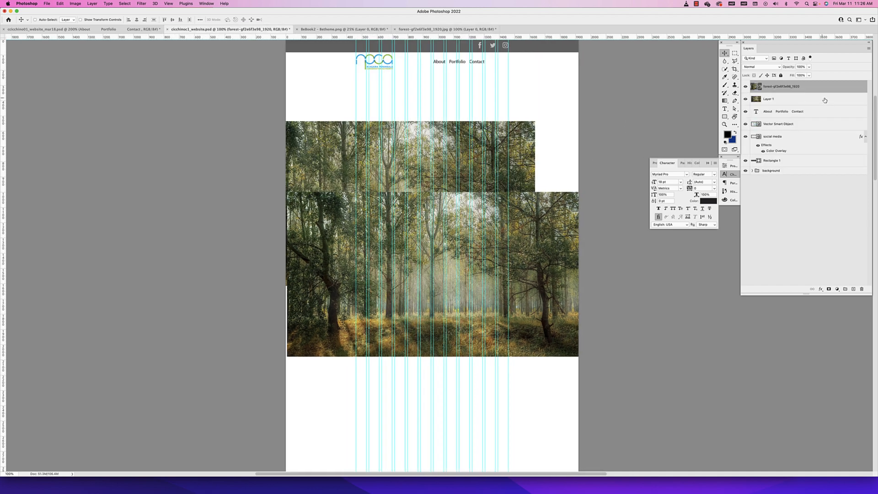
left_click(794, 99)
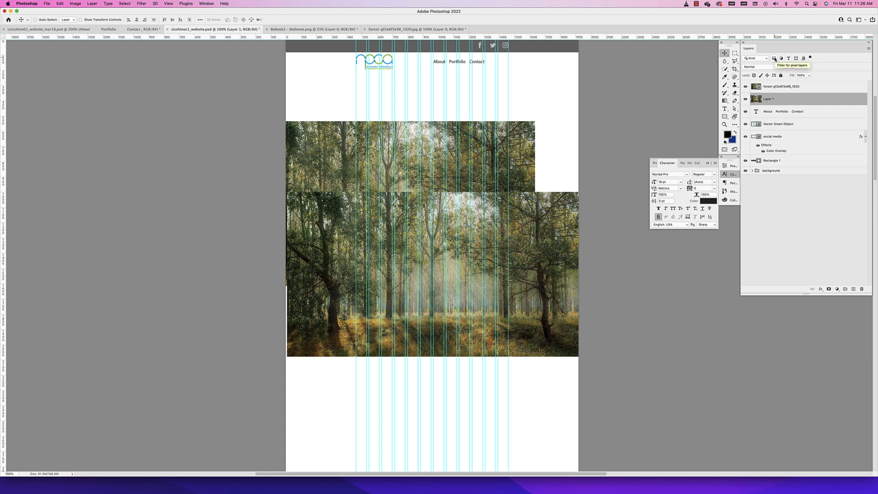
left_click(769, 90)
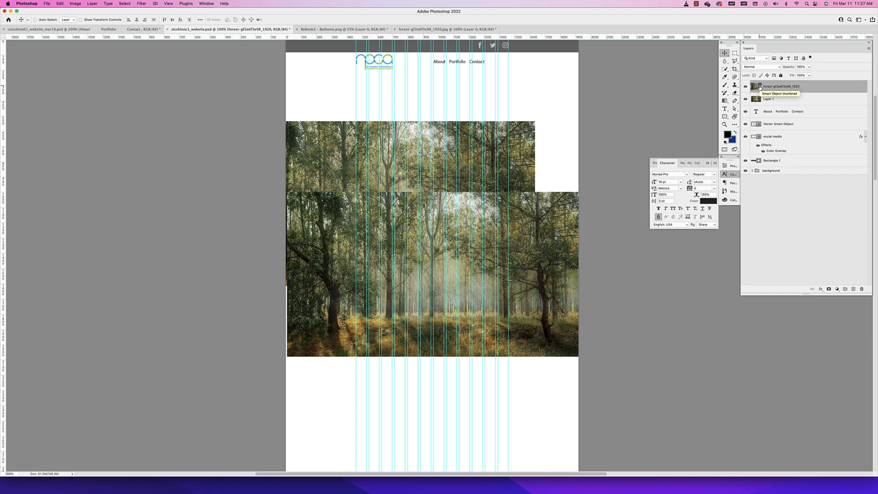
left_click(765, 102)
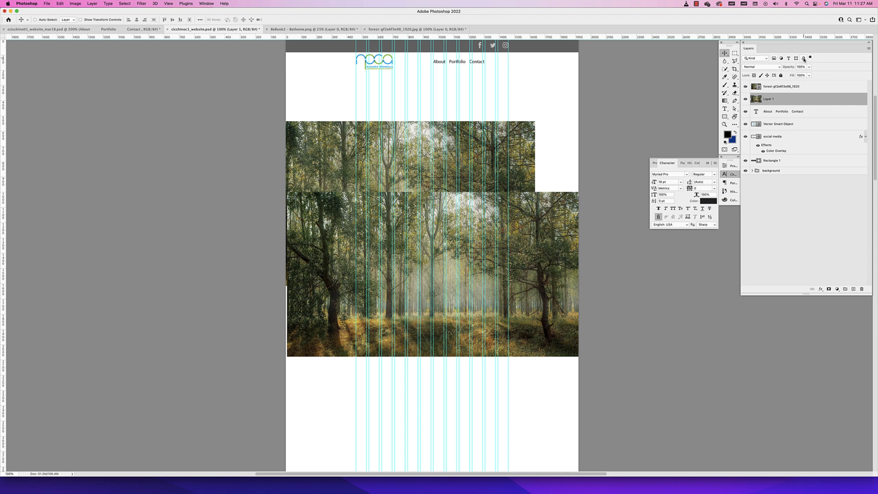
Try converting Layer 1 to a smart object and undo the conversion
right_click(781, 100)
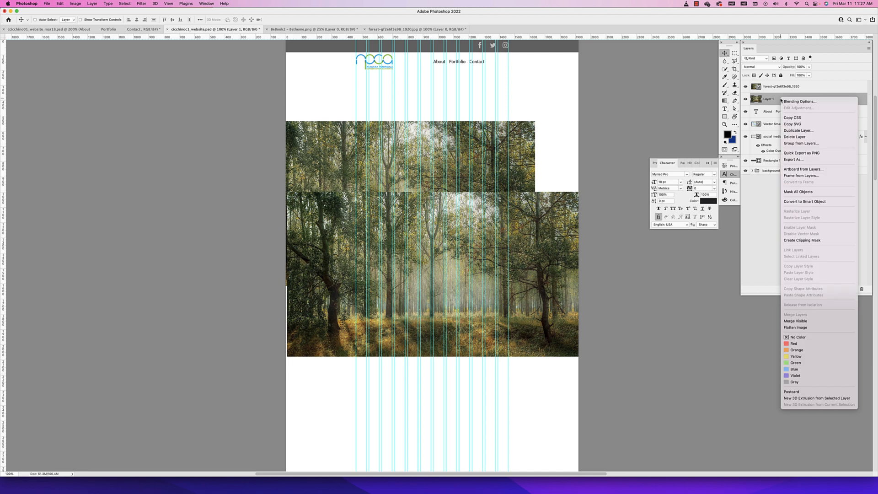
left_click(799, 202)
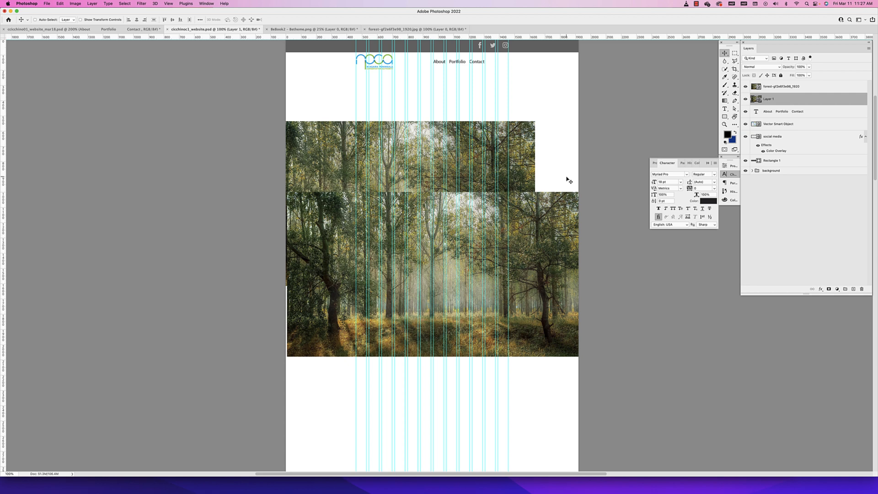
key("super+z")
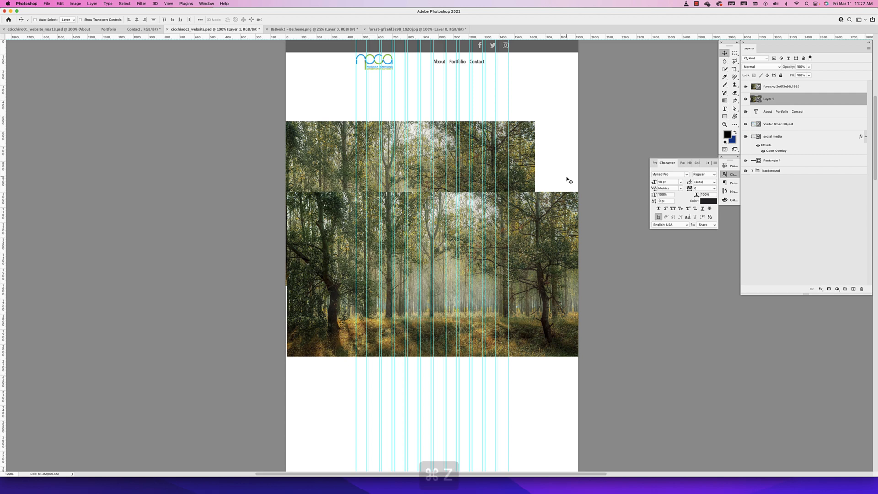
Scale both forest layers down together, commit, and enlarge them again to about 731% so they extend past the page width
left_click(772, 86, "shift")
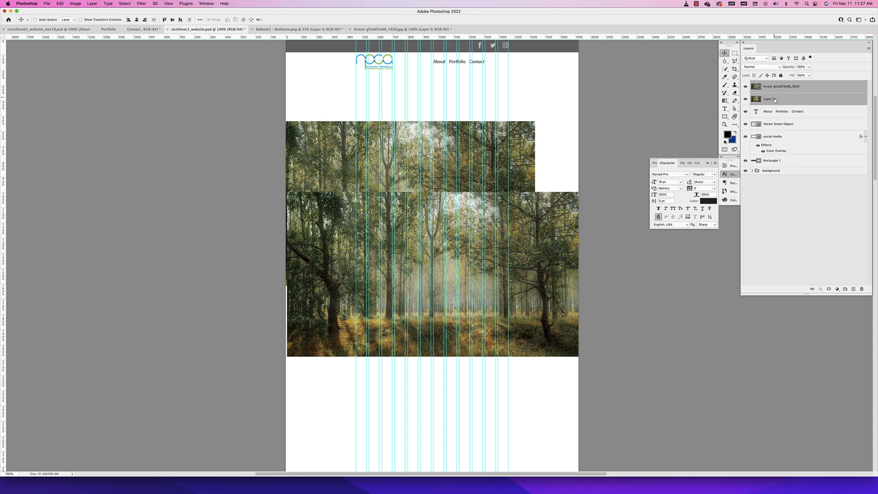
key("super+t")
left_click_drag(578, 122, 644, 78)
key("Return")
key("super+t")
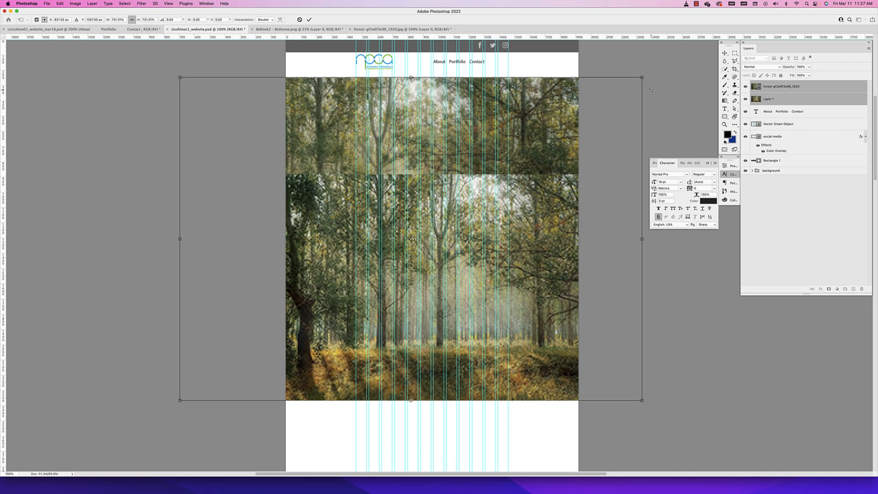
key("Return")
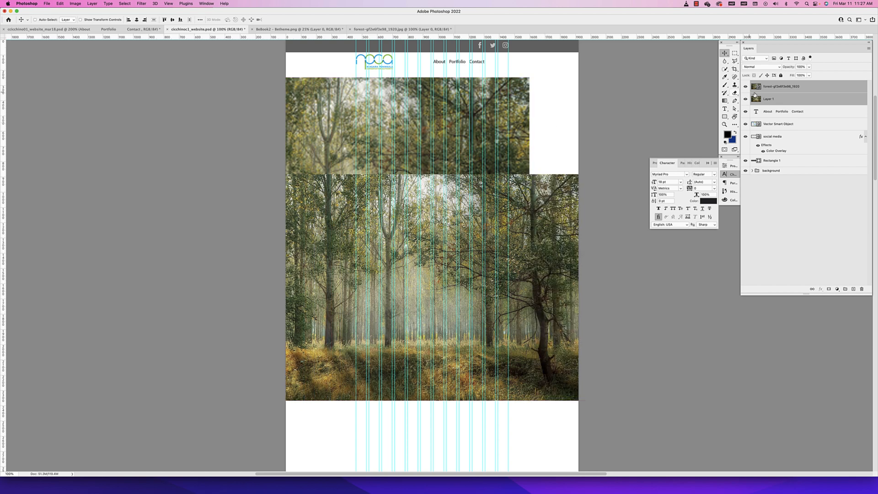
Move Layer 1 up directly beneath the menu bar and compare its sharpness with the forest smart object close up
left_click(784, 96)
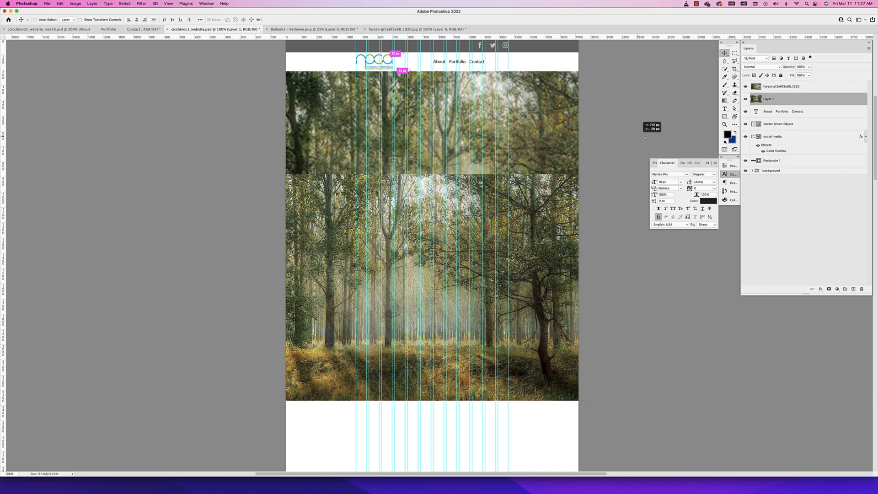
left_click_drag(525, 141, 529, 126)
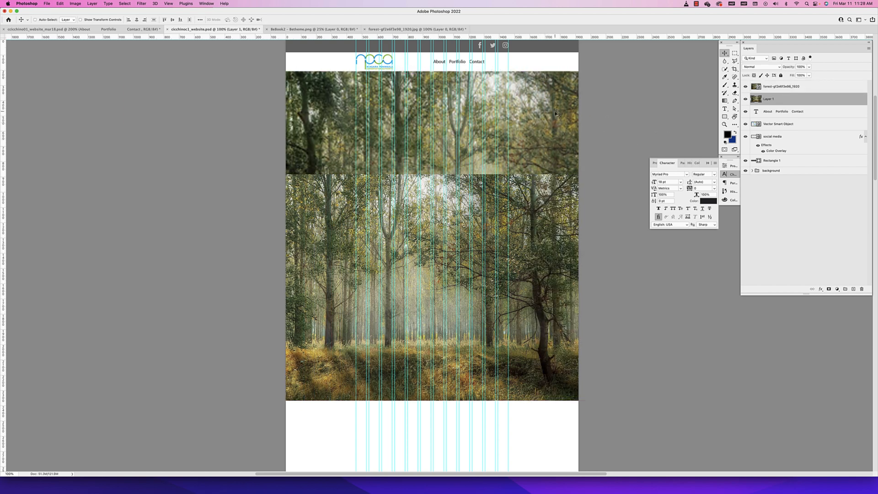
key("super+equal")
scroll(526, 156, "up", 5)
scroll(526, 155, "right", 3)
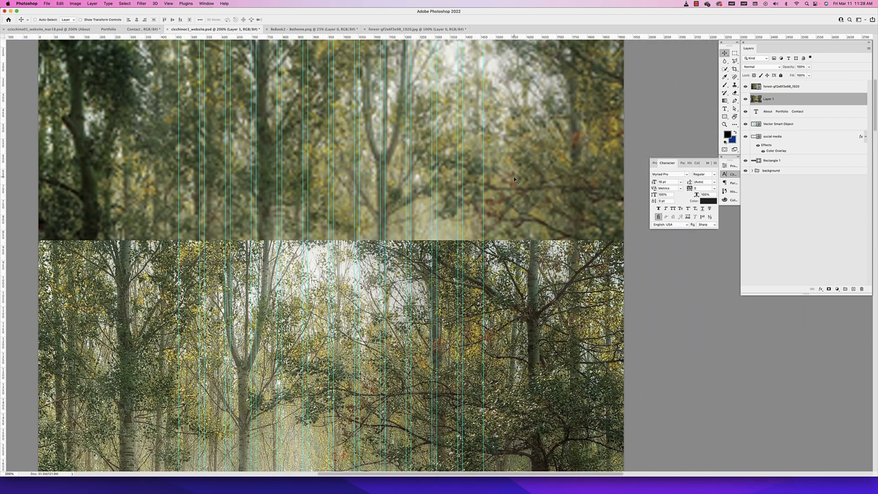
scroll(546, 351, "down", 5)
scroll(547, 350, "left", 1)
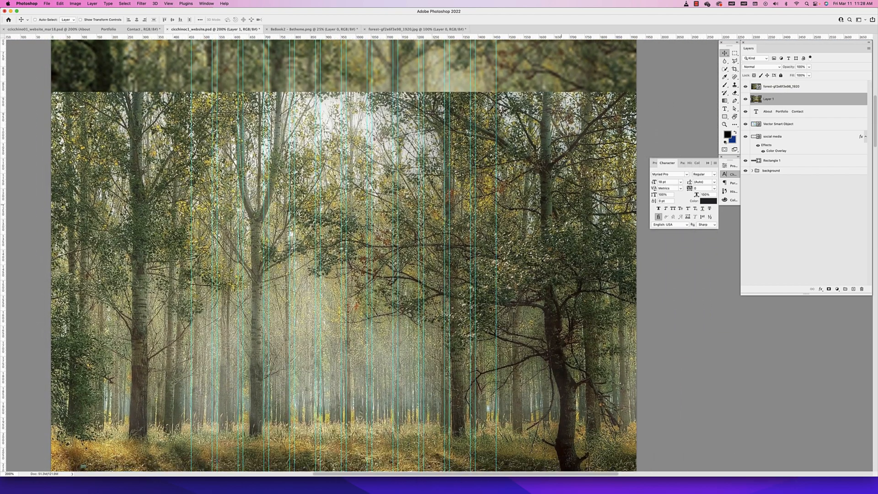
left_click(779, 85)
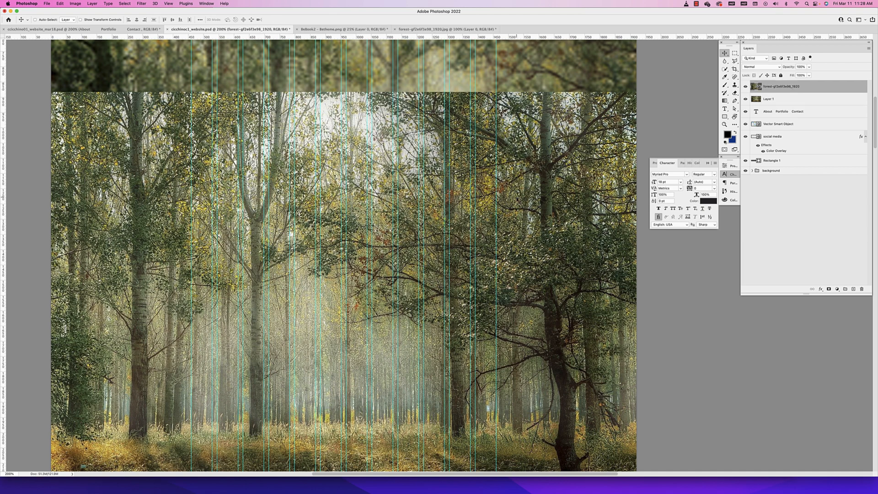
Undo the move and scaling of the forest layers, and delete the placed forest smart object layer
key("super+minus")
key("super+minus")
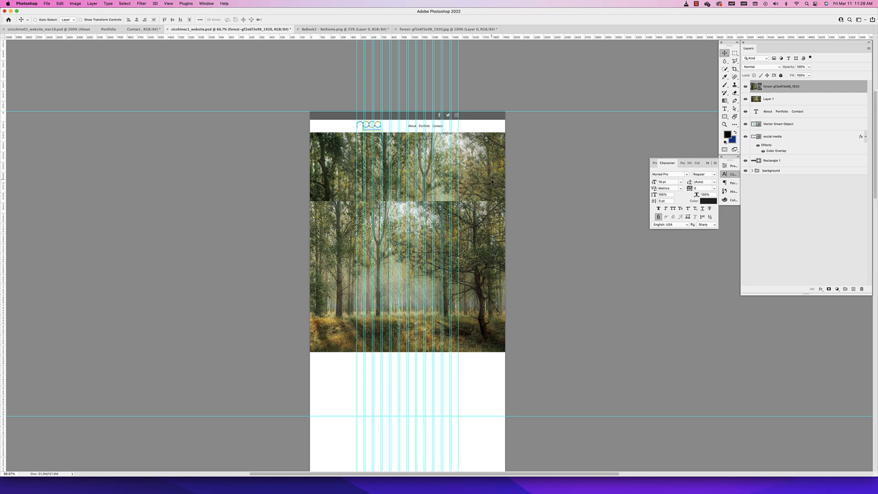
key("super+z")
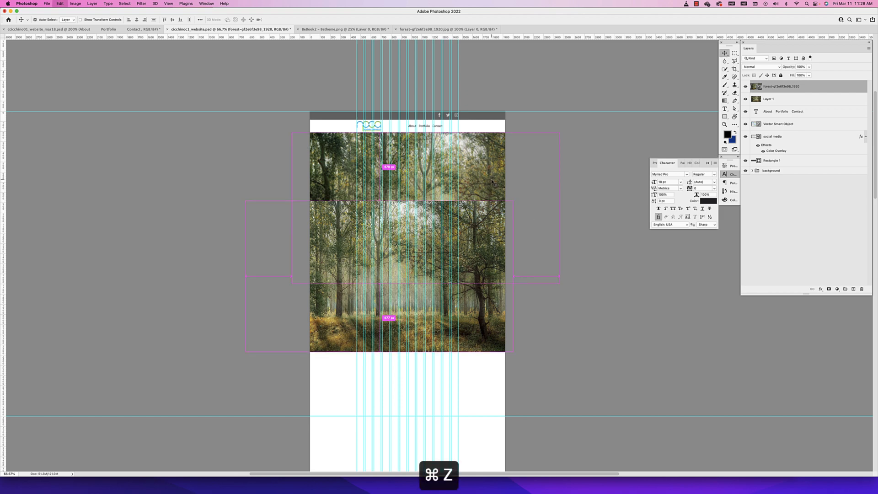
key("super+z")
key("super+z")
key("super+z")
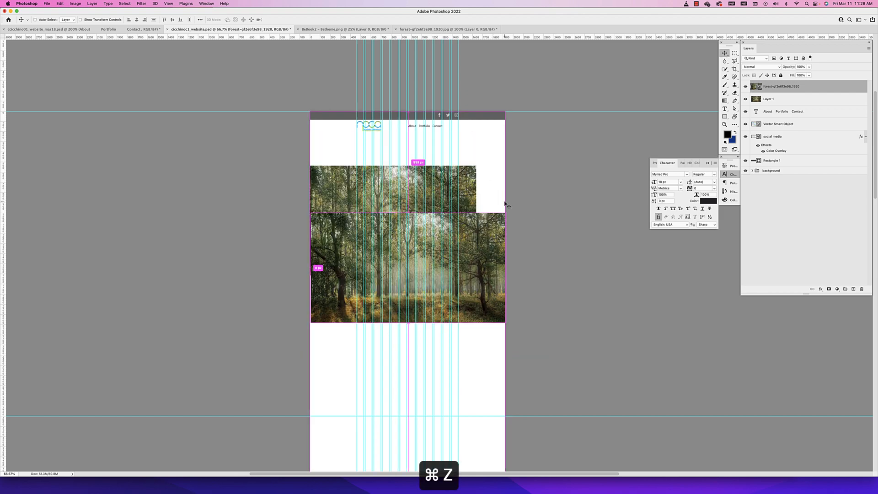
left_click_drag(803, 82, 861, 289)
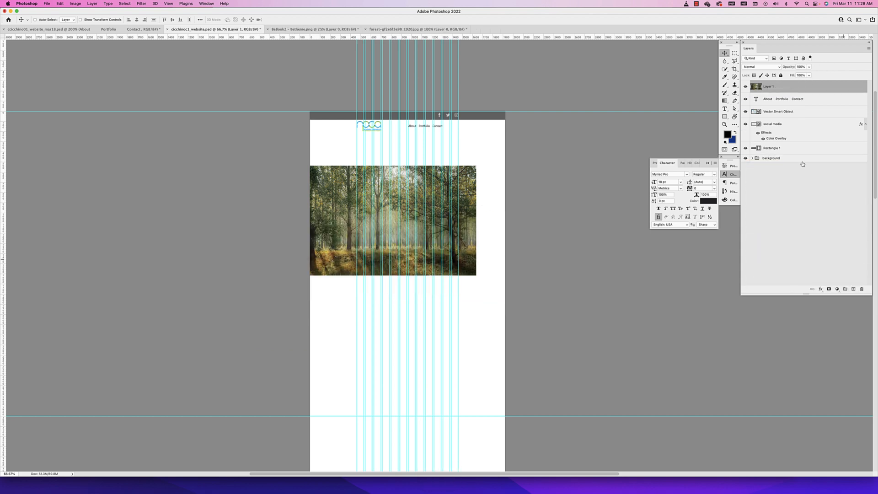
Convert Layer 1 to a smart object and move the forest image directly beneath the menu, spanning the full page width
right_click(759, 88)
left_click(826, 83)
right_click(840, 86)
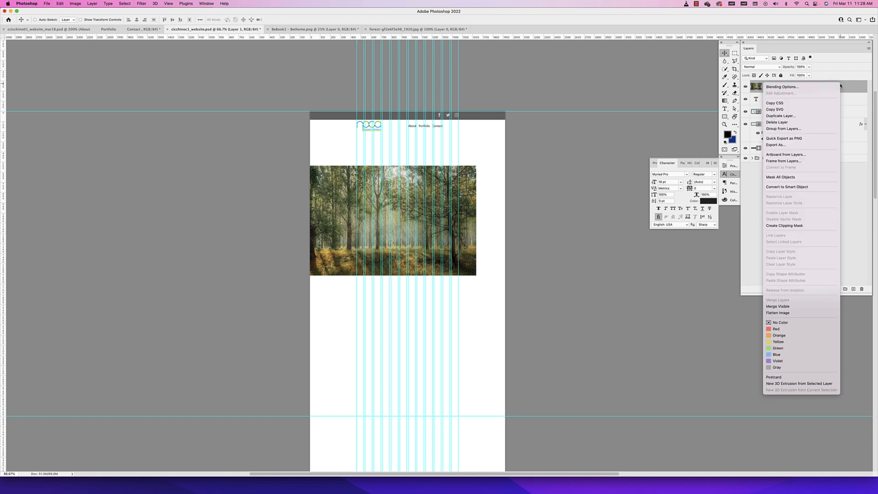
left_click(782, 187)
left_click_drag(464, 205, 493, 179)
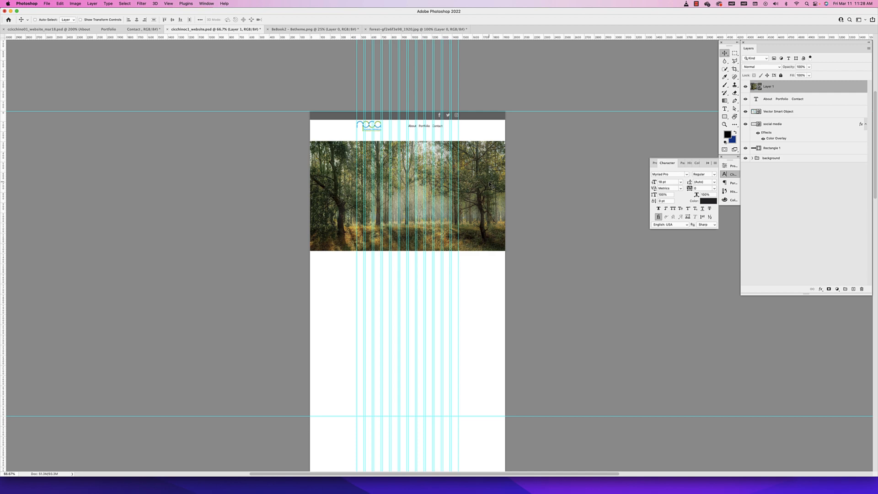
Try enlarging the forest smart object far beyond the page width, then undo the scaling
key("super+t")
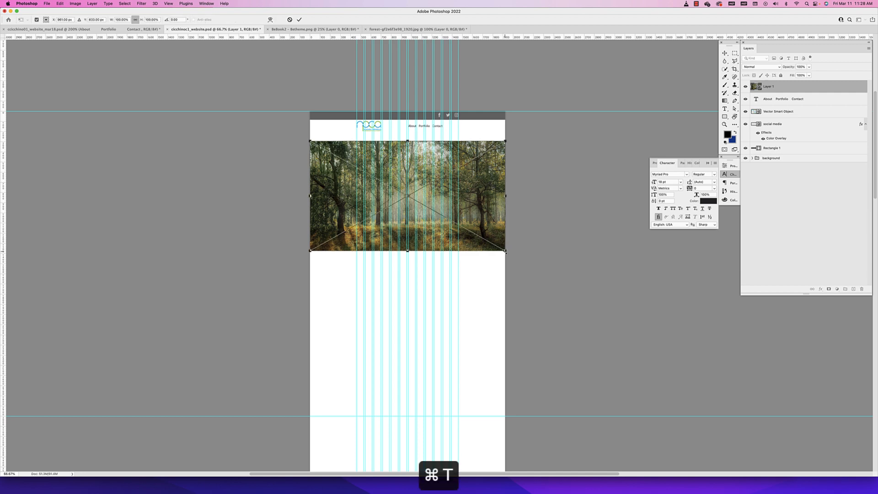
left_click_drag(505, 251, 763, 395)
key("Return")
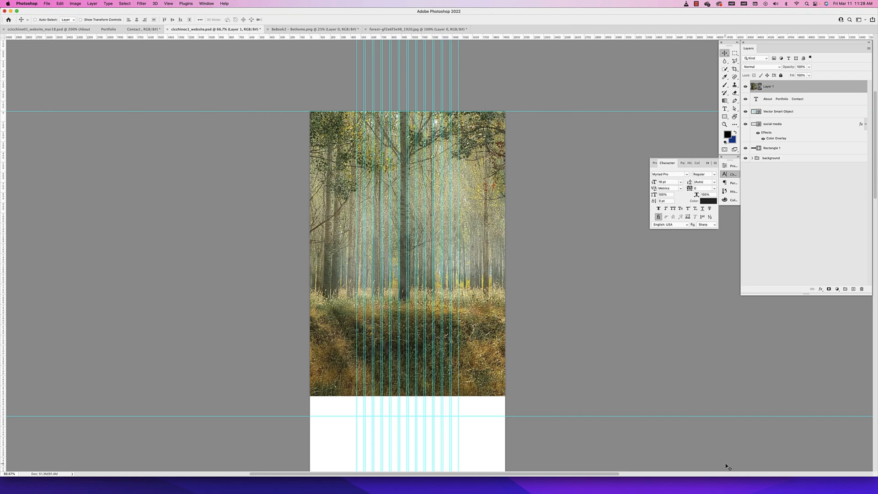
key("super+z")
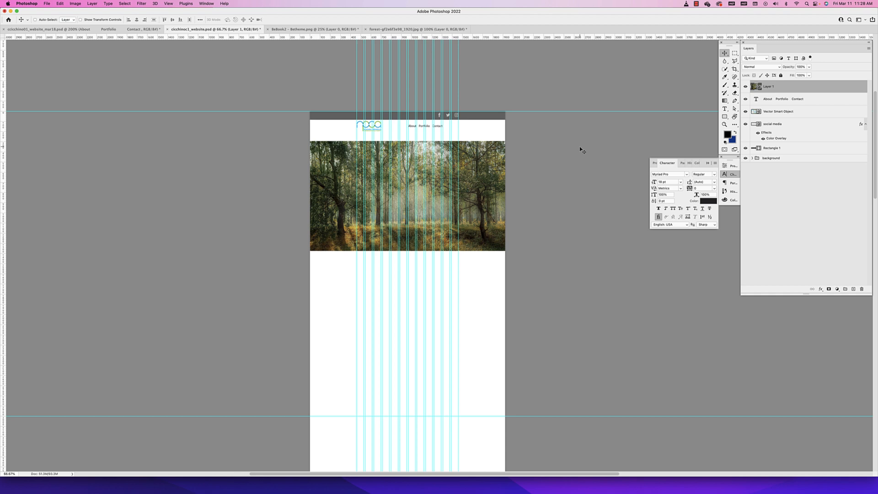
Try scaling the forest image down to about 52% so it fits between the outer column guides
key("super+t")
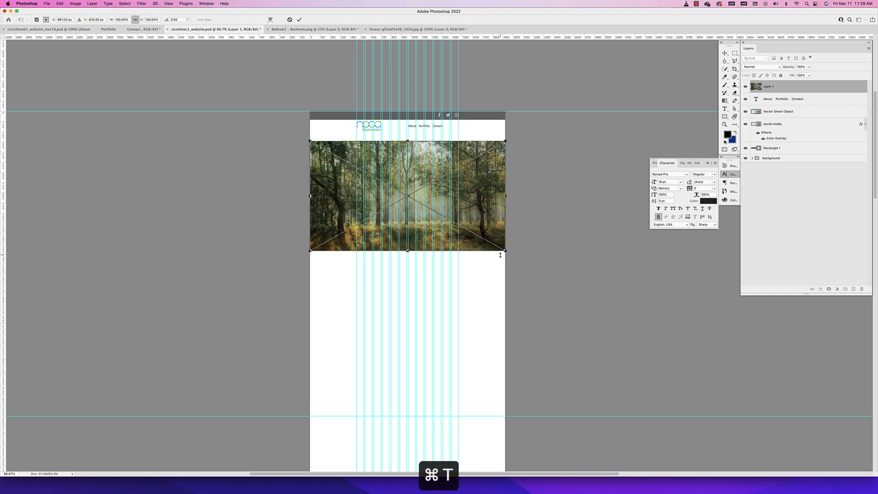
left_click_drag(501, 255, 463, 217)
left_click_drag(310, 224, 360, 203)
key("super+equal")
key("super+equal")
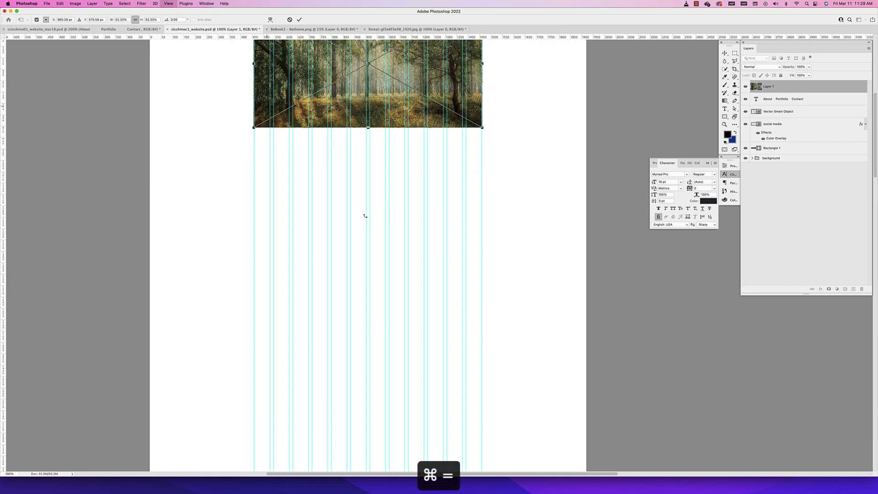
Try resizing the forest image from its lower and side edges, undoing each attempt
left_click_drag(386, 272, 386, 241)
key("super+z")
key("super+z")
key("super+z")
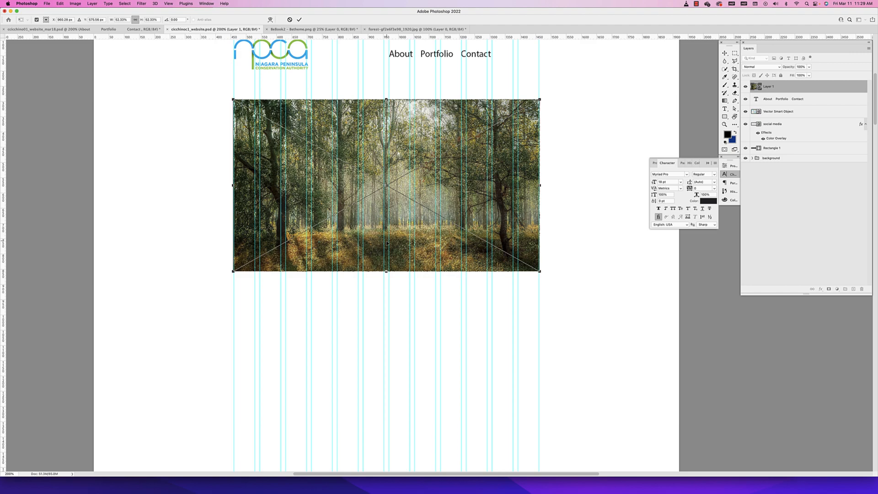
scroll(388, 243, "left", 2)
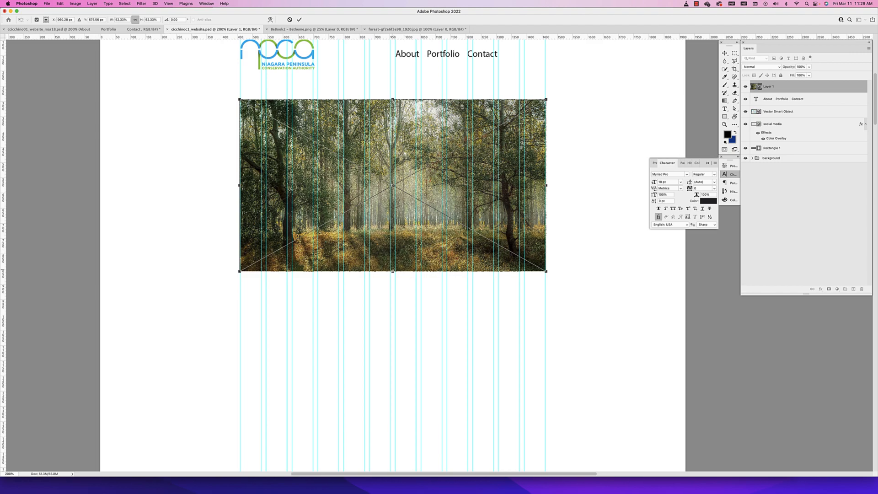
left_click_drag(392, 271, 393, 218)
key("super+z")
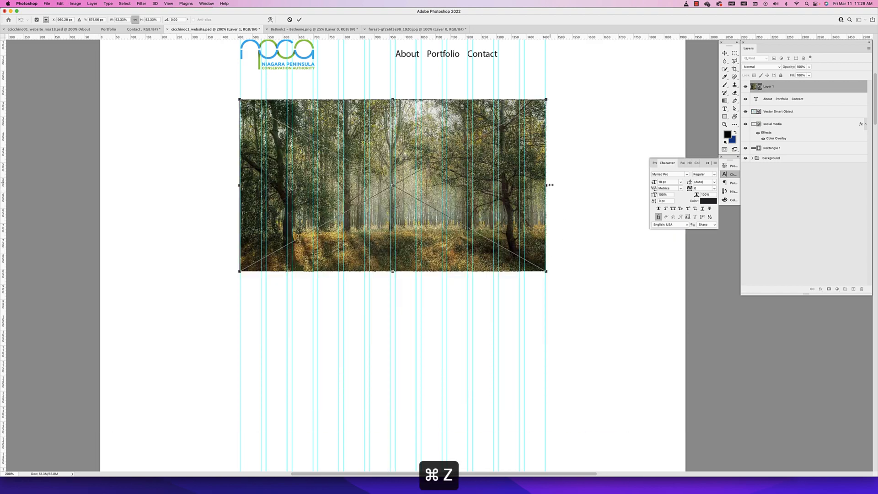
left_click_drag(550, 185, 406, 184)
key("super+z")
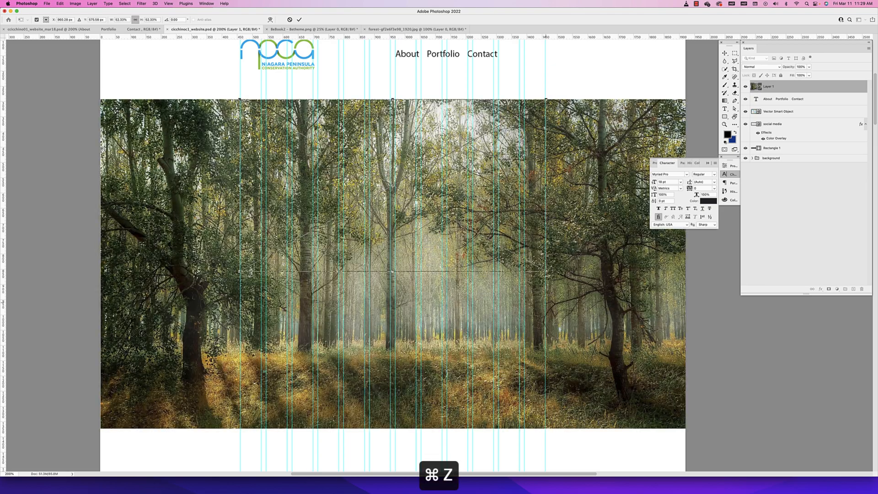
Fit the forest image to the outer column guides at 52.19%, commit, and undo the scaling back to full page width
left_click_drag(546, 271, 529, 300)
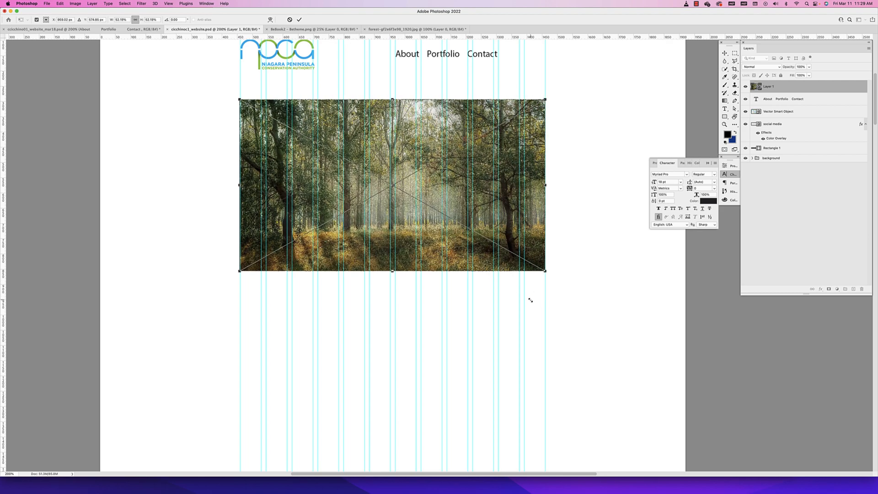
key("Return")
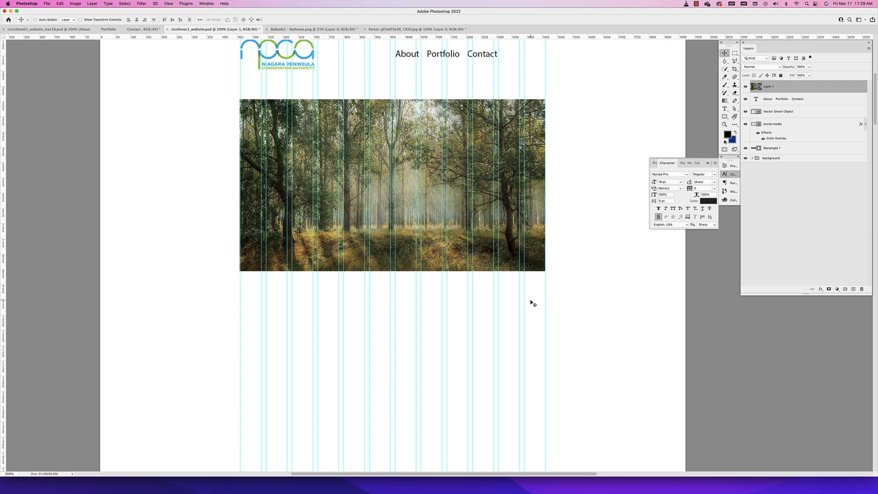
key("super+z")
key("super+minus")
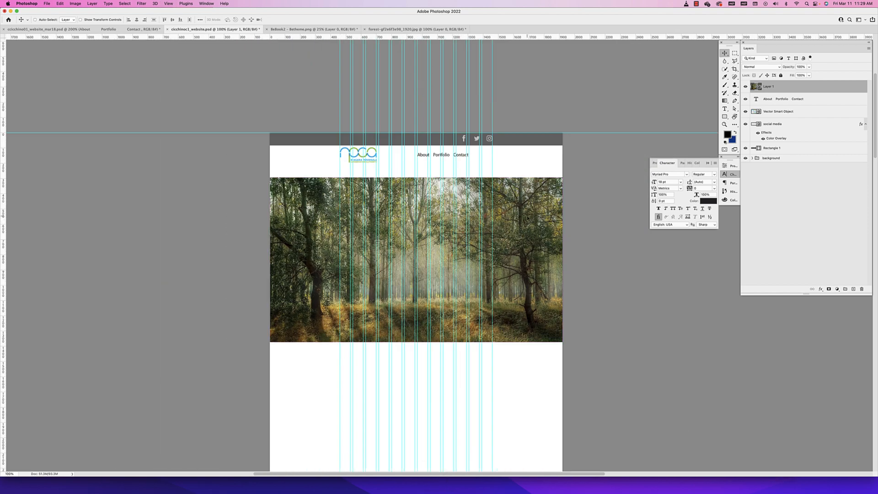
Move the forest image down the page and draw a rectangle about 1921 by 705 px in the space below the menu
left_click_drag(526, 215, 532, 344)
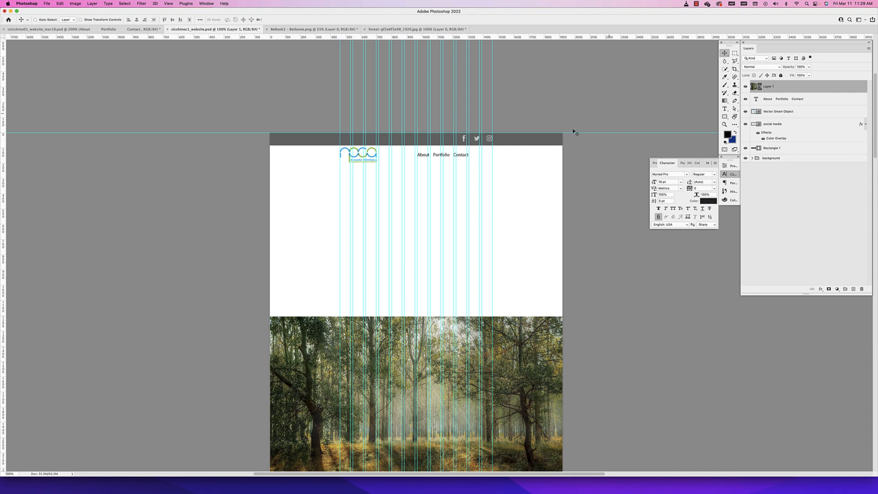
scroll(726, 118, "left", 2)
left_click(724, 117)
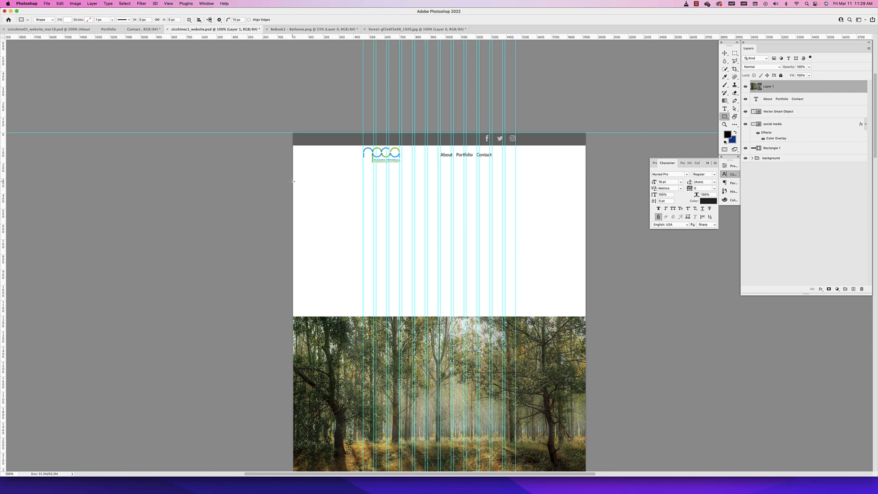
left_click_drag(293, 181, 584, 289)
left_click(724, 53)
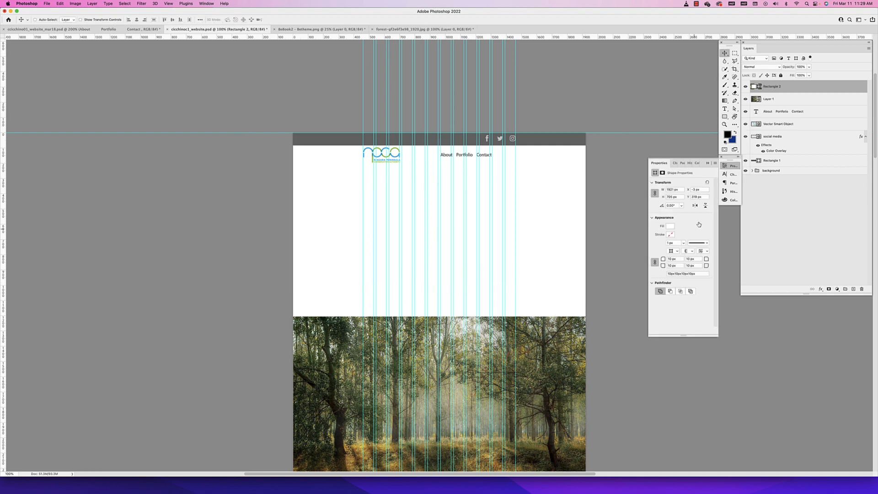
Fill the new rectangle with black and set all its corner radii to 0 px
double_click(759, 87)
left_click(407, 257)
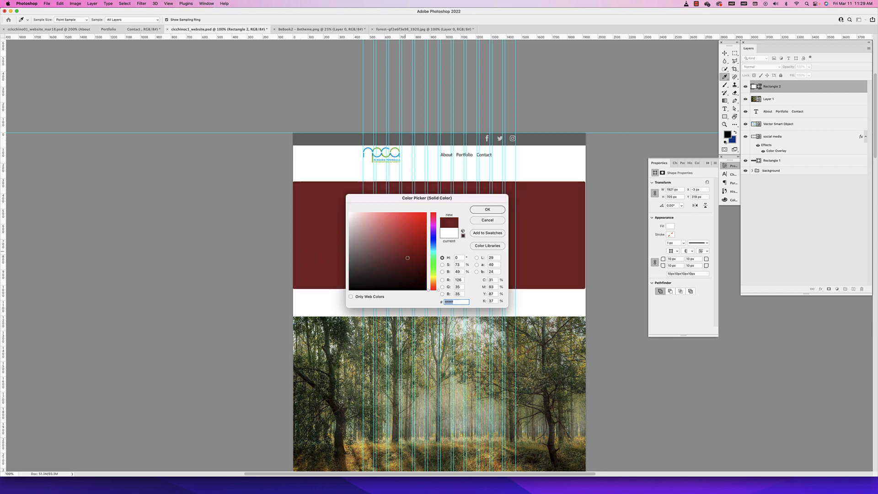
left_click_drag(407, 257, 428, 290)
left_click(487, 210)
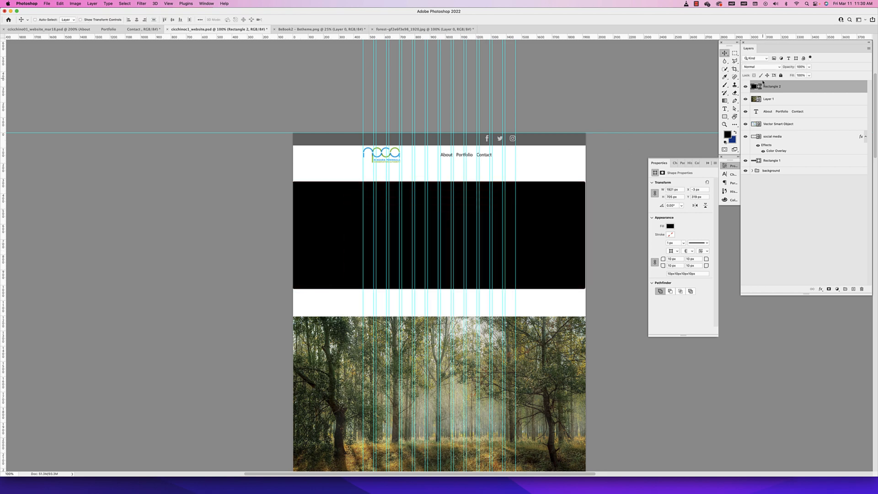
left_click(678, 260)
key("Return")
Stretch the black rectangle to both page edges and move it up directly beneath the white menu area
key("super+t")
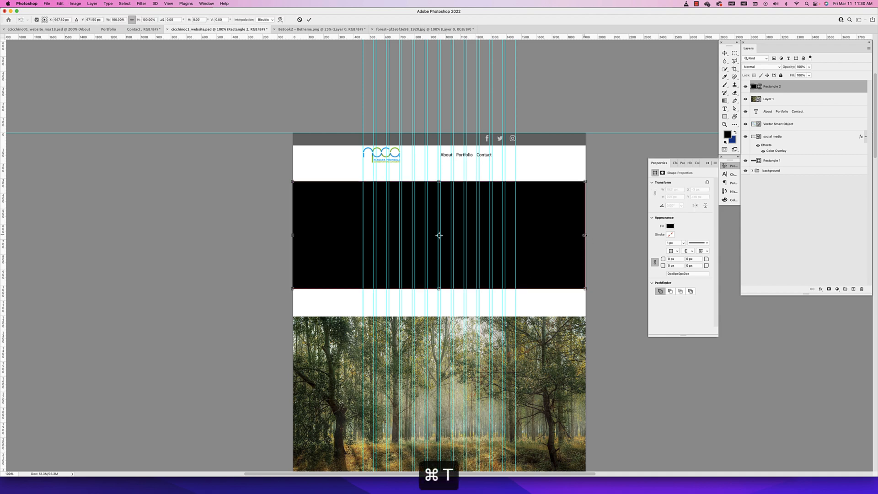
mouse_move(584, 235)
left_mouse_down()
mouse_move(608, 226)
mouse_move(585, 234)
left_mouse_up()
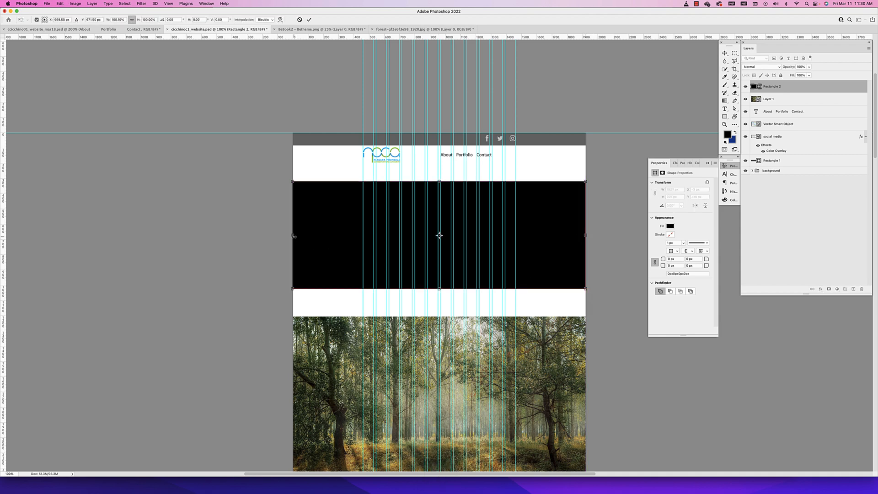
mouse_move(293, 236)
left_mouse_down()
mouse_move(320, 236)
mouse_move(291, 237)
left_mouse_up()
key("Return")
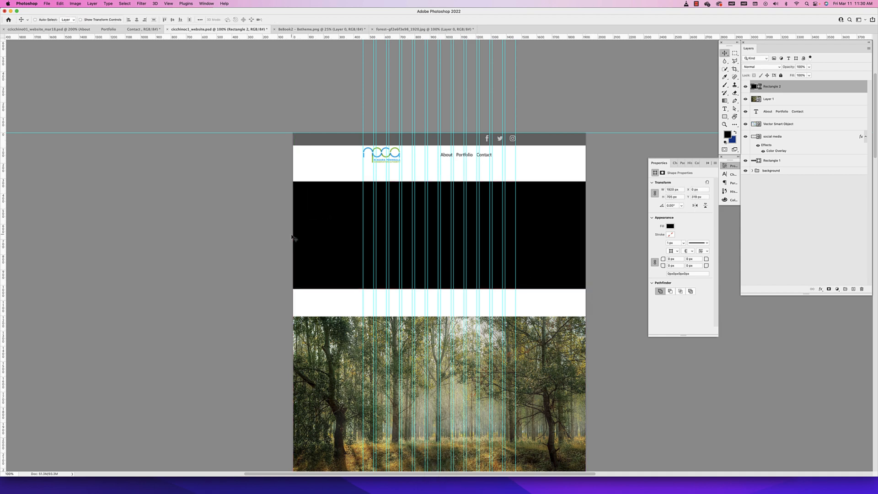
left_click_drag(566, 250, 566, 236)
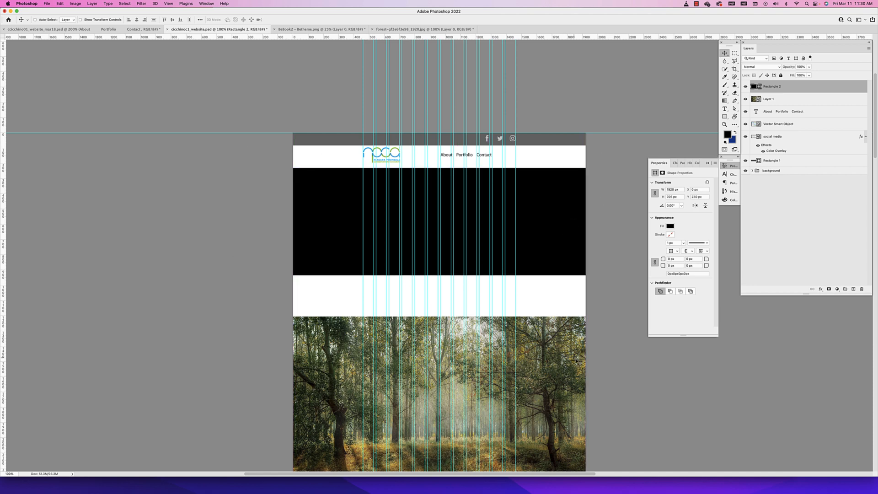
Stack Layer 1 above Rectangle 2 and position the forest image so it overlaps the lower part of the black rectangle
left_click_drag(568, 382, 567, 222)
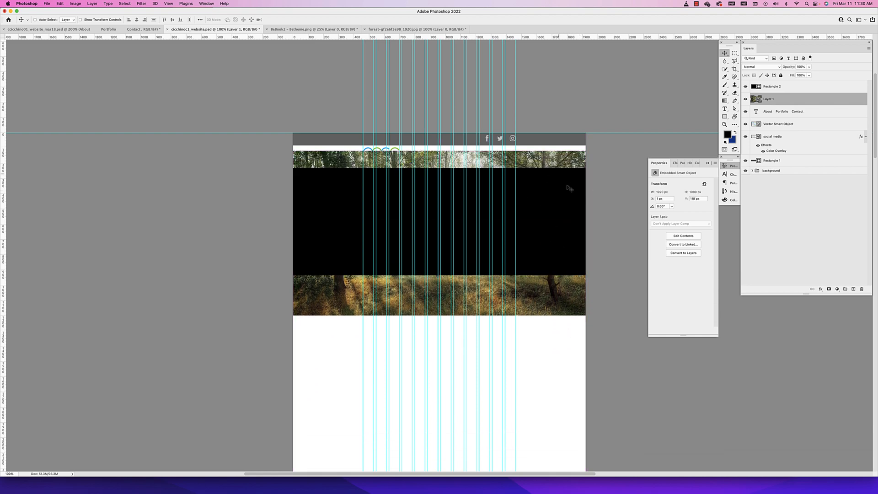
left_click_drag(575, 304, 575, 423)
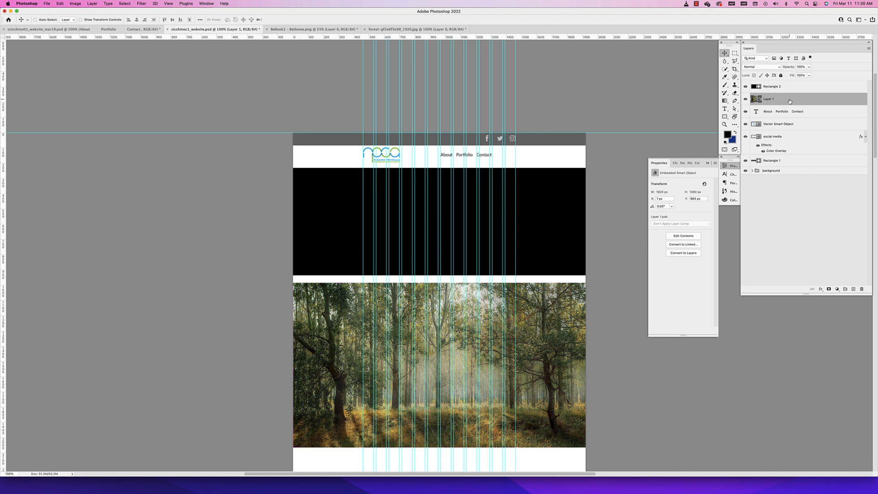
left_click_drag(790, 101, 791, 84)
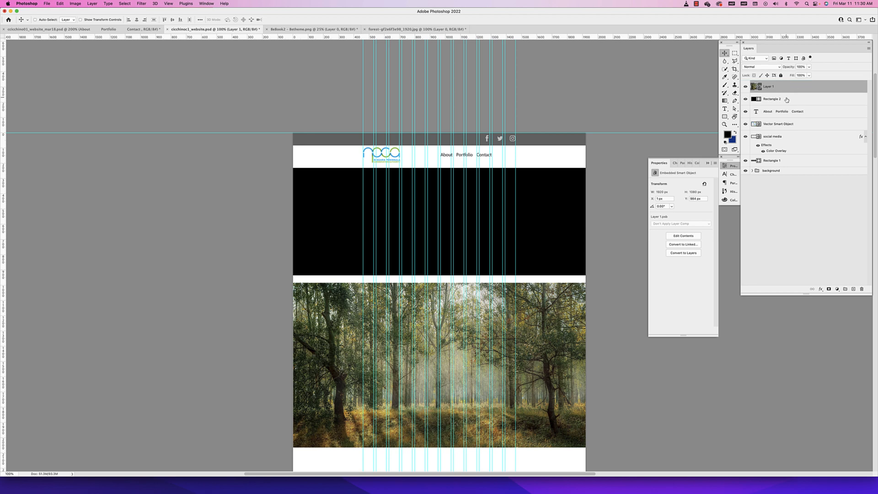
left_click(777, 101)
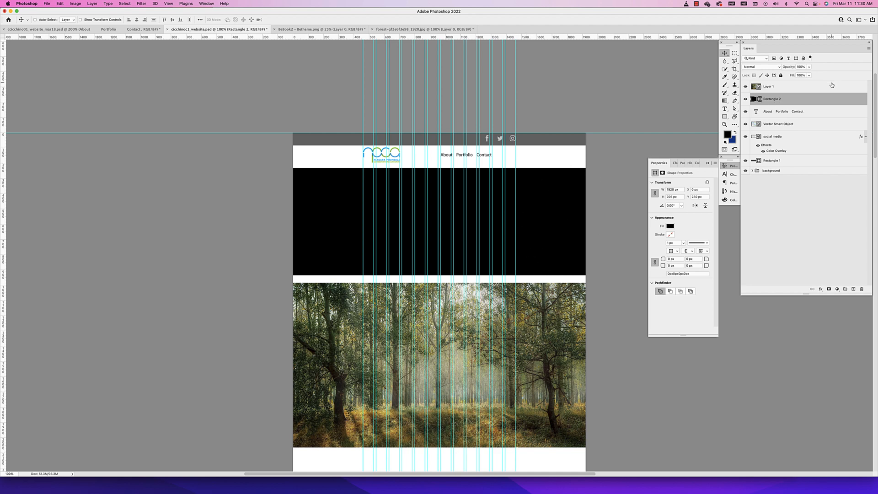
left_click(559, 320, "super")
left_click_drag(558, 320, 569, 245)
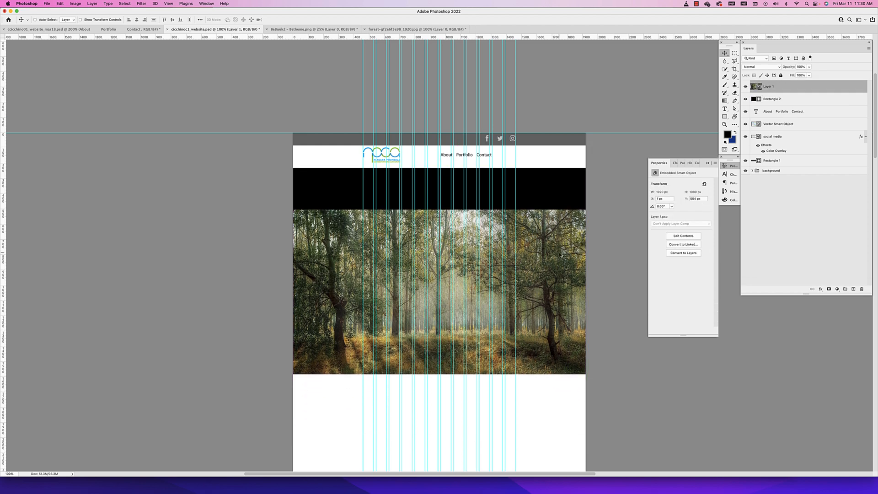
Clip Layer 1 to Rectangle 2 with a clipping mask
left_click(793, 103)
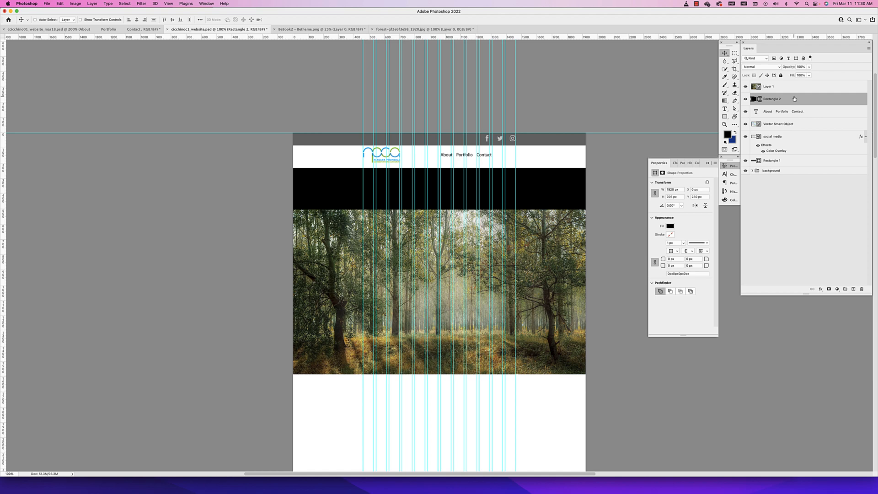
left_click_drag(799, 98, 799, 93)
left_click(800, 92, "alt")
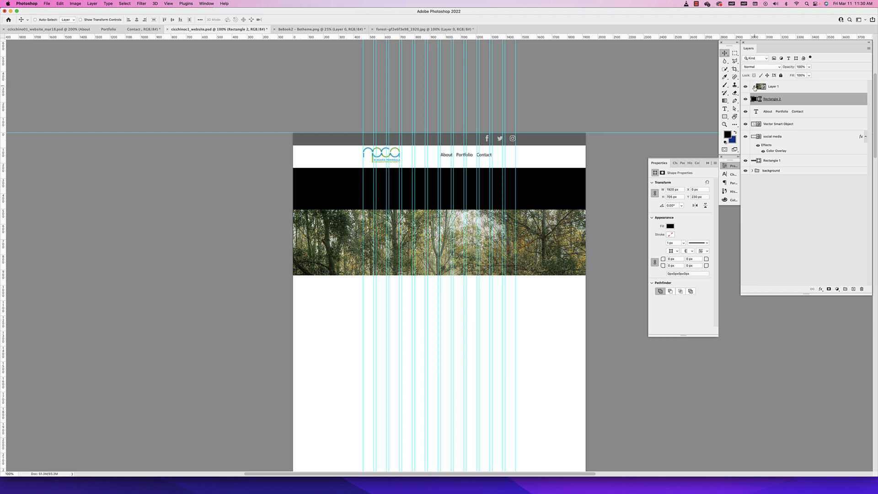
Move the clipped forest image up until its top edge aligns with the top of the black rectangle, covering it completely
left_click(777, 88)
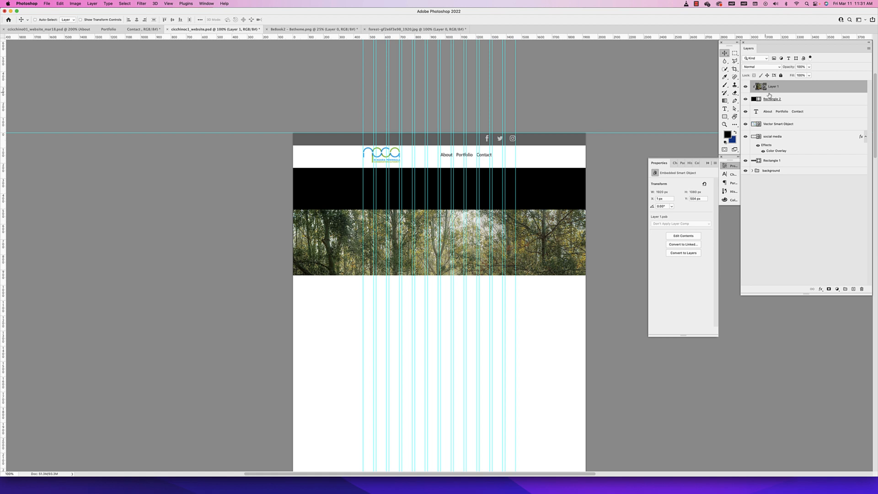
left_click(791, 103)
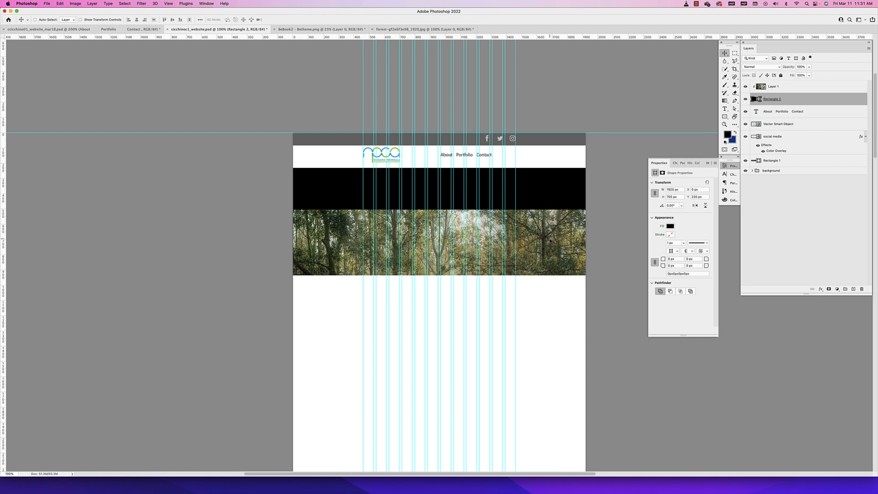
left_click(780, 90)
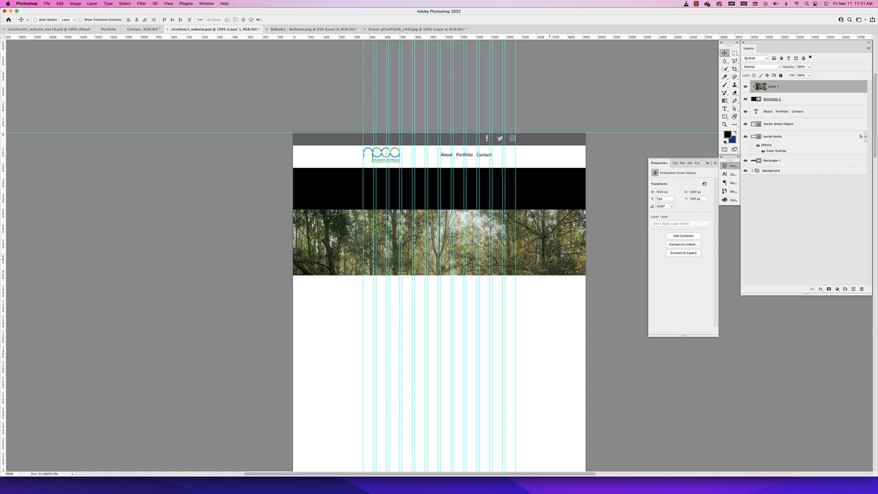
left_click_drag(550, 261, 556, 205)
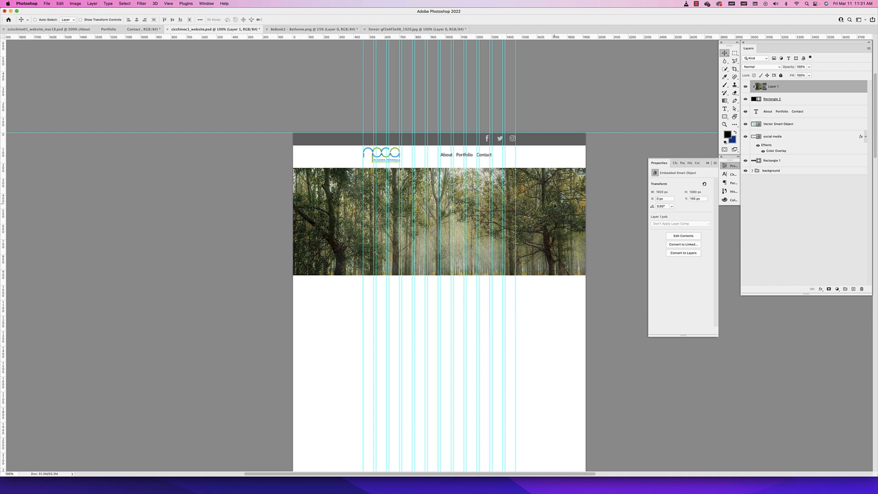
left_click_drag(563, 220, 558, 242)
left_click_drag(556, 270, 558, 254)
Try scaling the clipped forest image down proportionally to about 70%, and undo it
key("super+t")
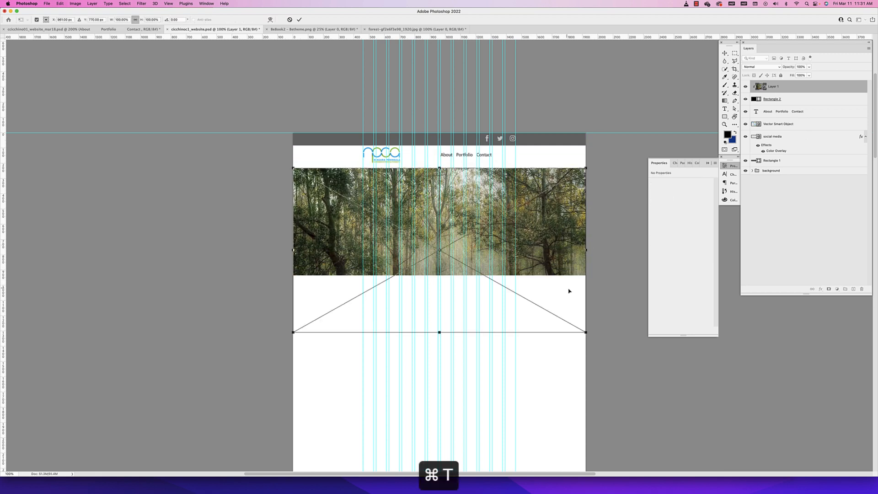
left_click_drag(586, 331, 499, 284)
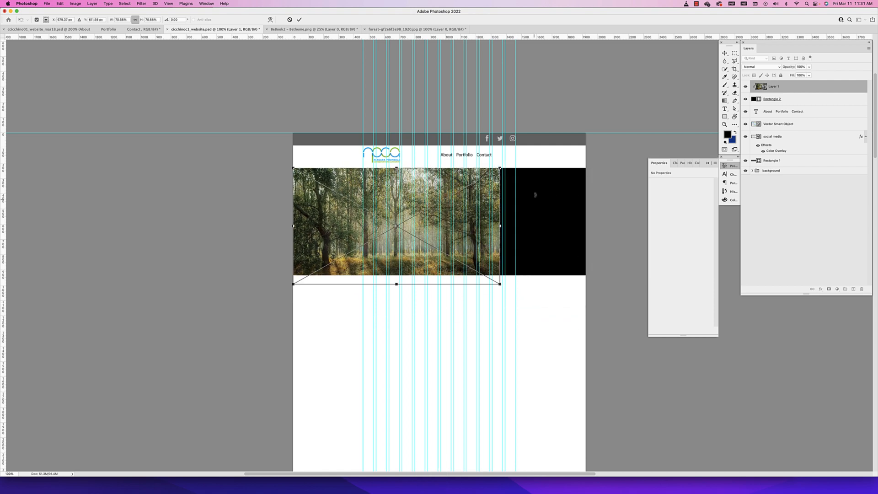
key("super+z")
key("Escape")
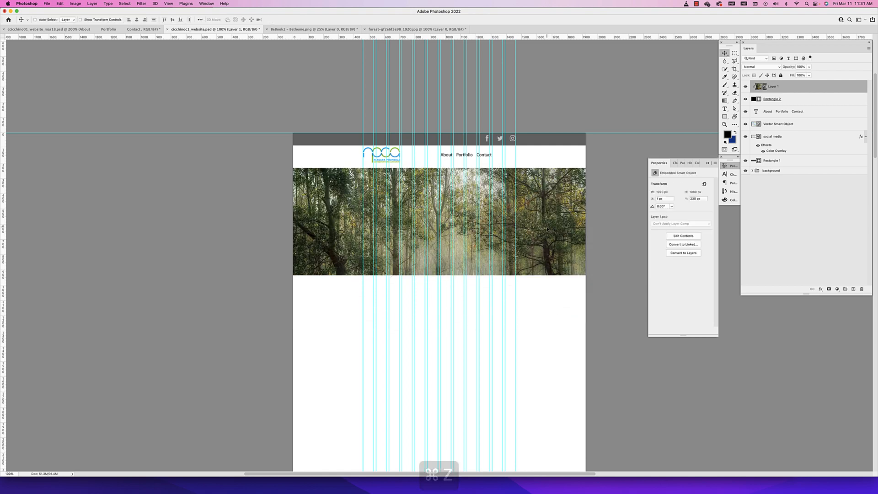
Extend Rectangle 2 downward to a height of 880 px, keeping its top edge in place
left_click(805, 100)
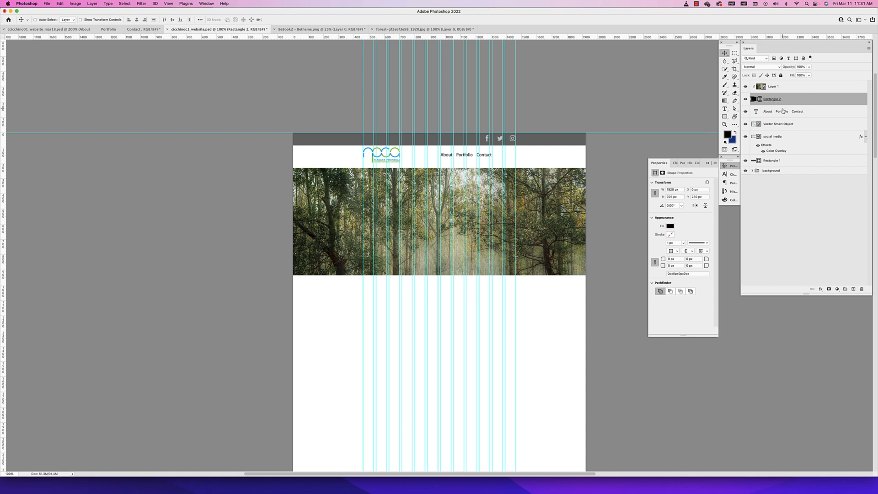
key("super+t")
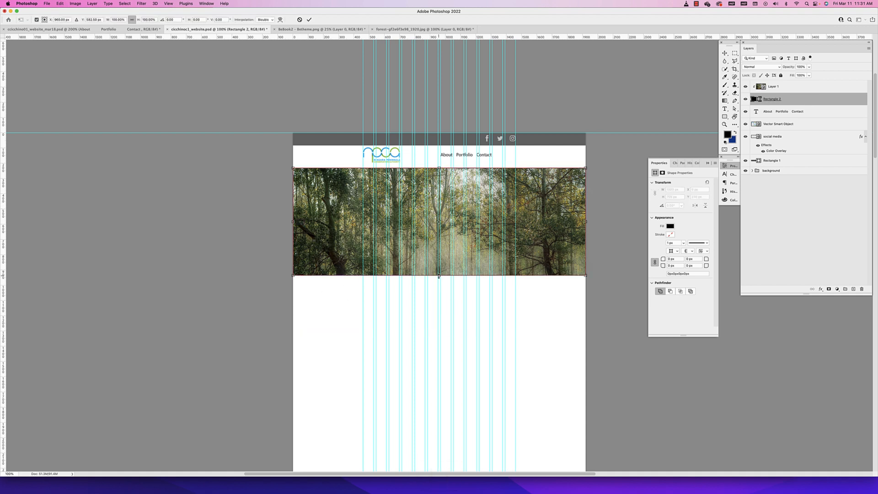
left_click_drag(438, 276, 439, 302)
key("Return")
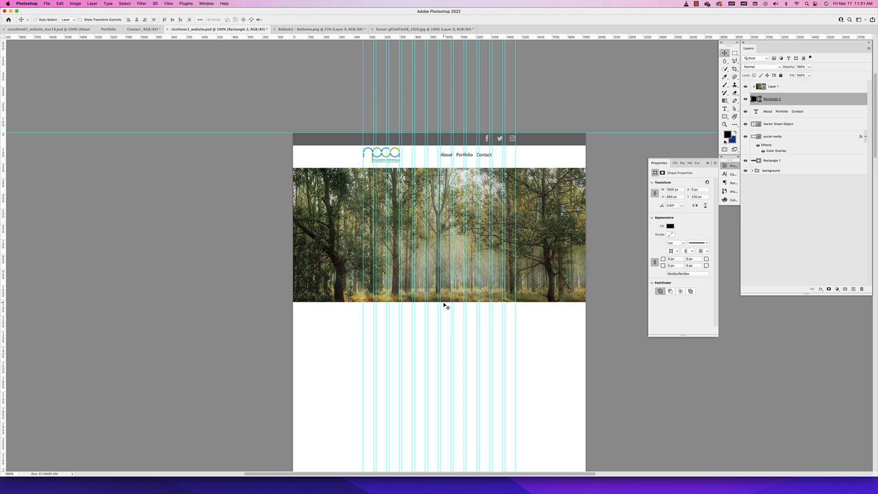
Try reshaping Rectangle 2 by pulling its upper-right corner point inward with direct selection, and undo it
scroll(399, 237, "left", 2)
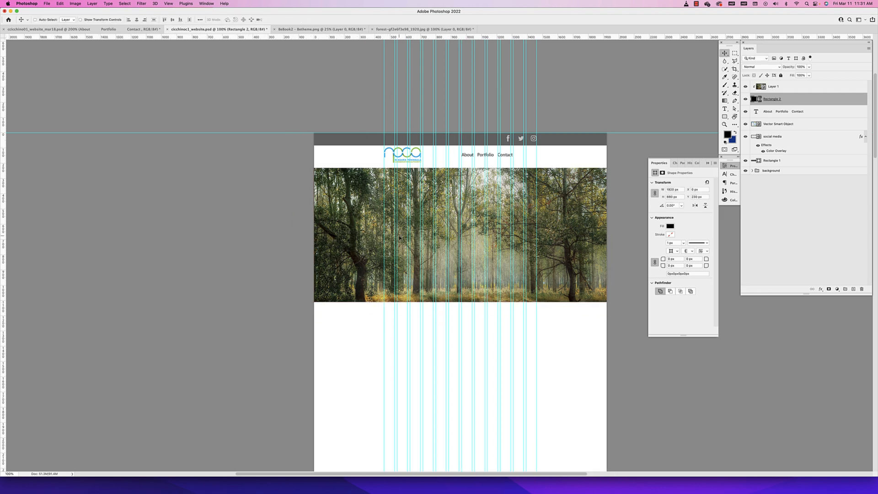
left_click(735, 109)
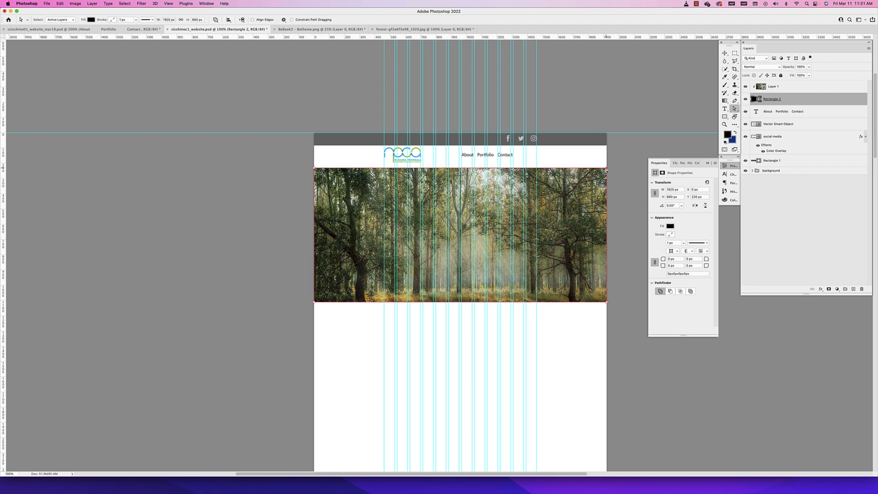
left_click_drag(607, 171, 595, 194)
key("cmd+z")
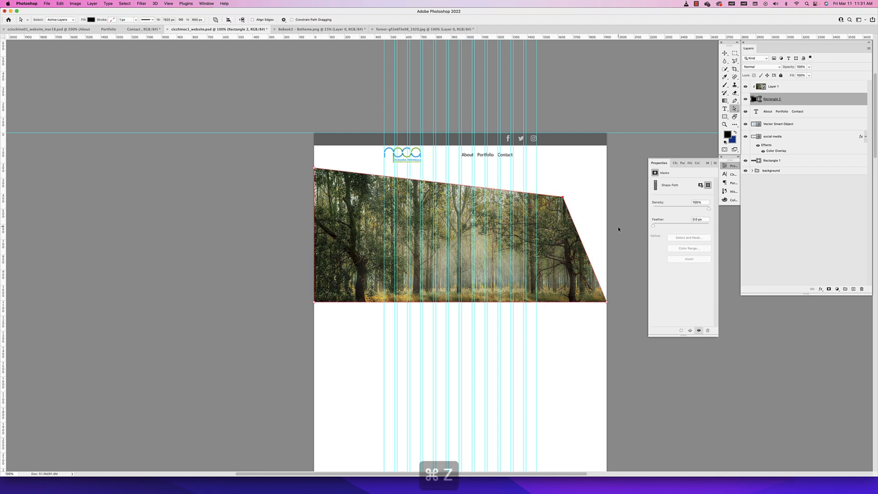
left_click(726, 53)
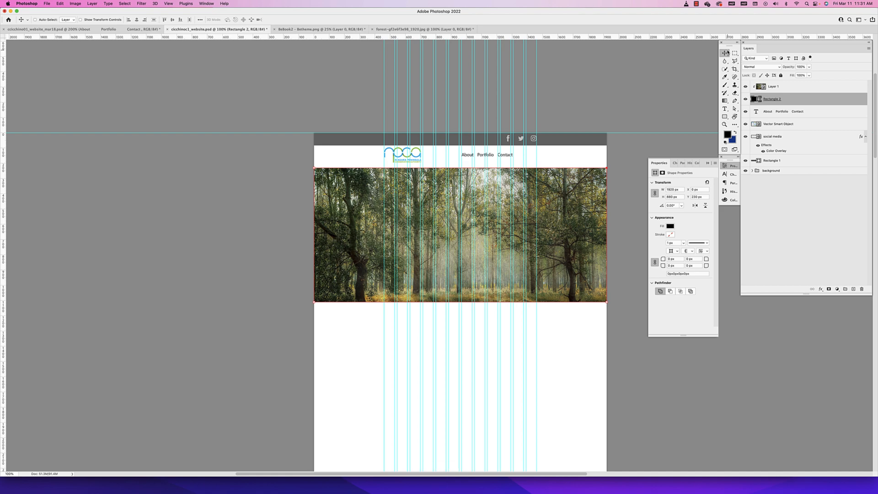
Release Layer 1's clipping mask and clip the layer to Rectangle 2 again
scroll(725, 89, "left", 1)
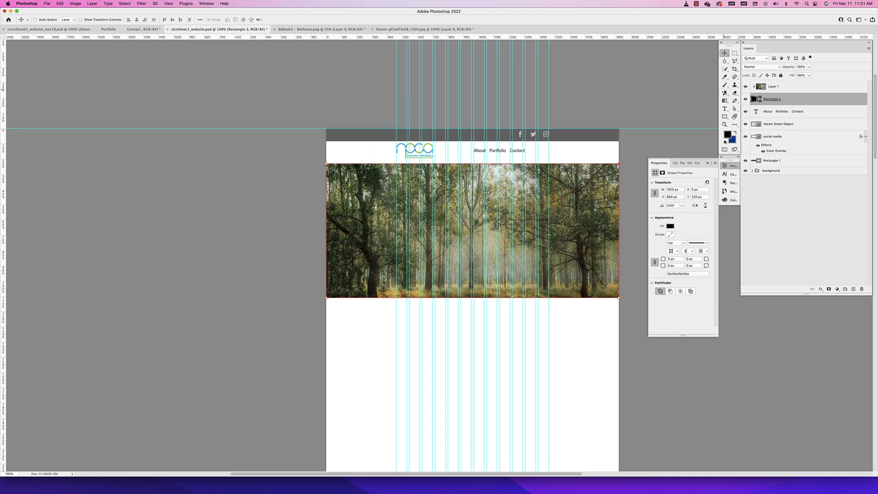
left_click(803, 91, "alt")
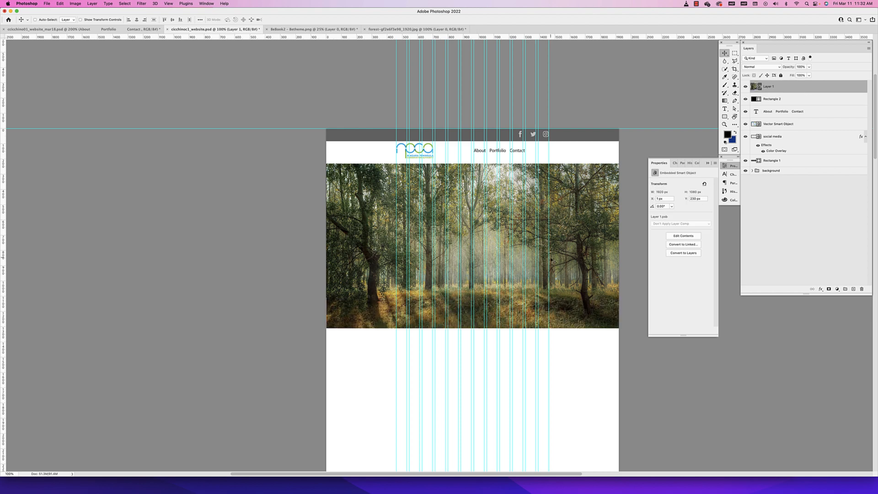
left_click(801, 100)
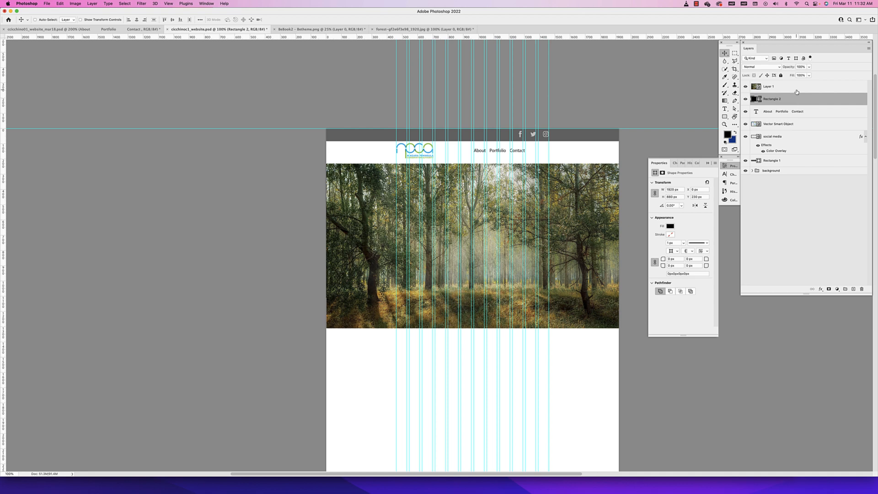
left_click(796, 91)
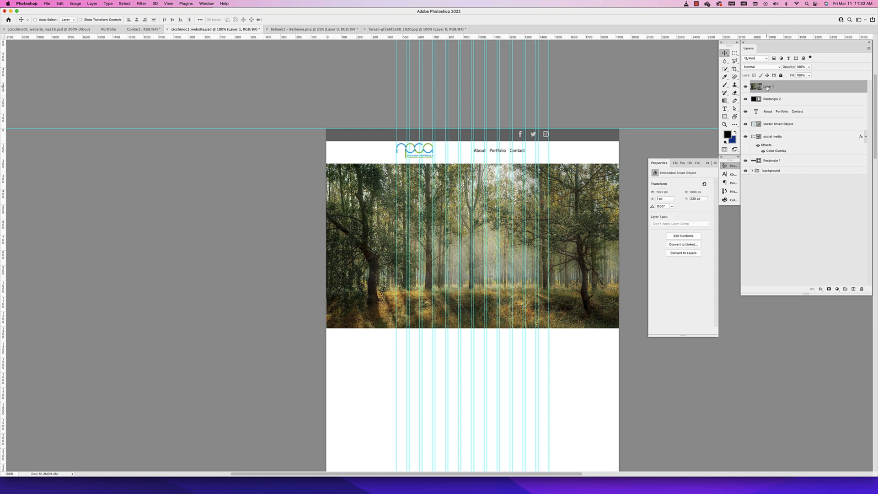
left_click(786, 99)
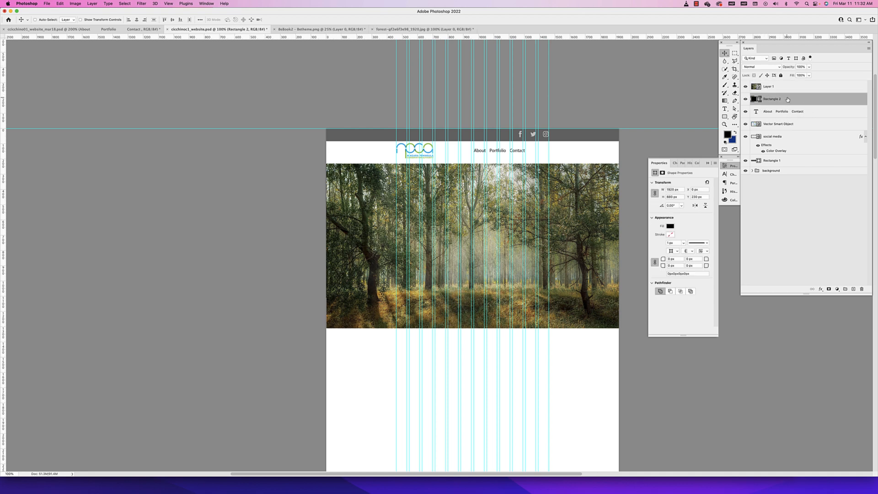
left_click(790, 89)
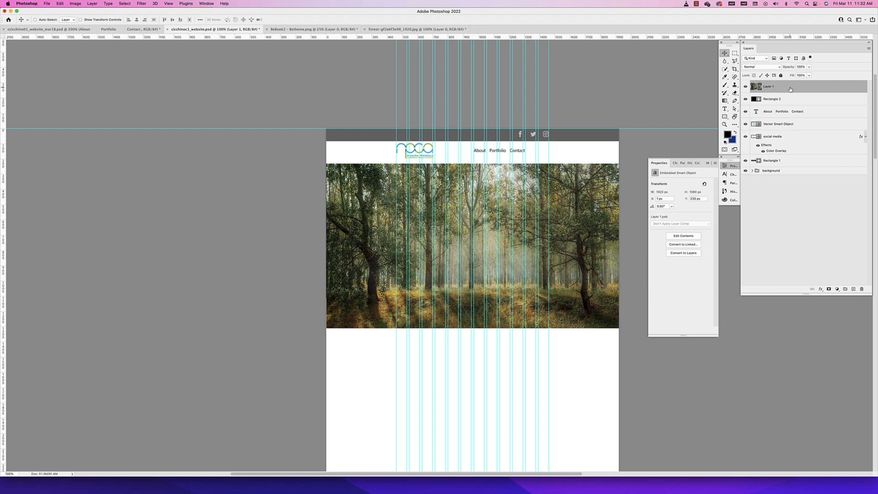
right_click(790, 90)
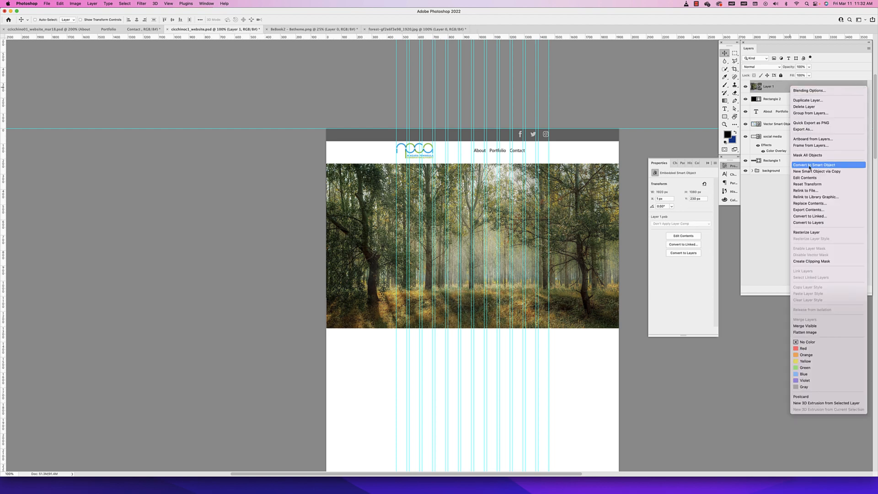
left_click(808, 262)
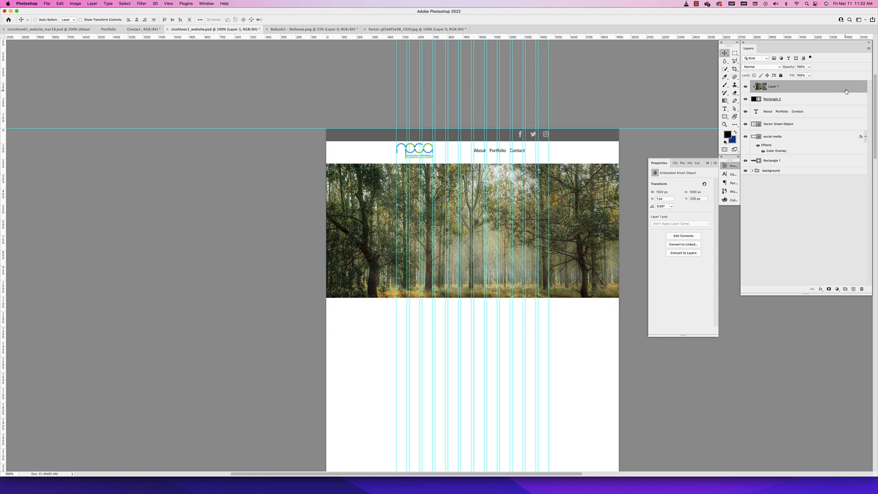
Move the forest image up inside the clipping rectangle to a Y position of about 158 px
left_click_drag(846, 91, 823, 91)
mouse_move(590, 197)
left_mouse_down()
mouse_move(590, 215)
mouse_move(587, 189)
left_mouse_up()
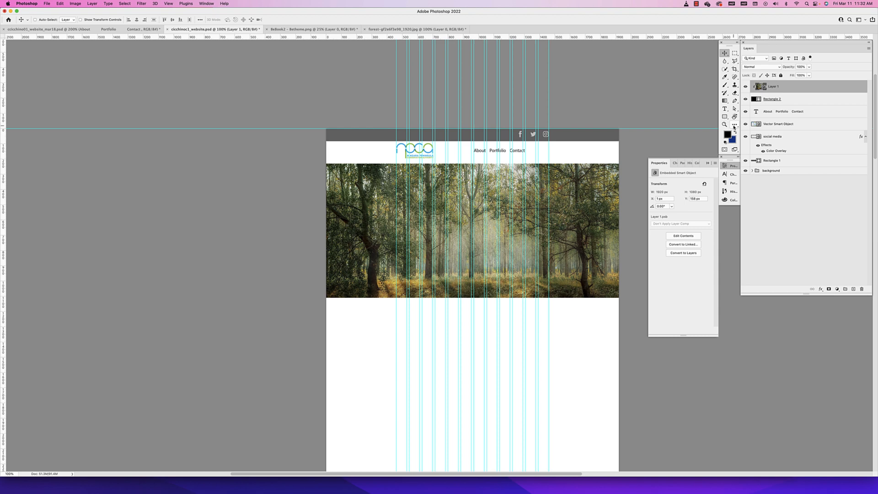
Draw a rectangular image frame about 1000 by 705 px below the header image, spanning the outer column guides
scroll(450, 356, "down", 3)
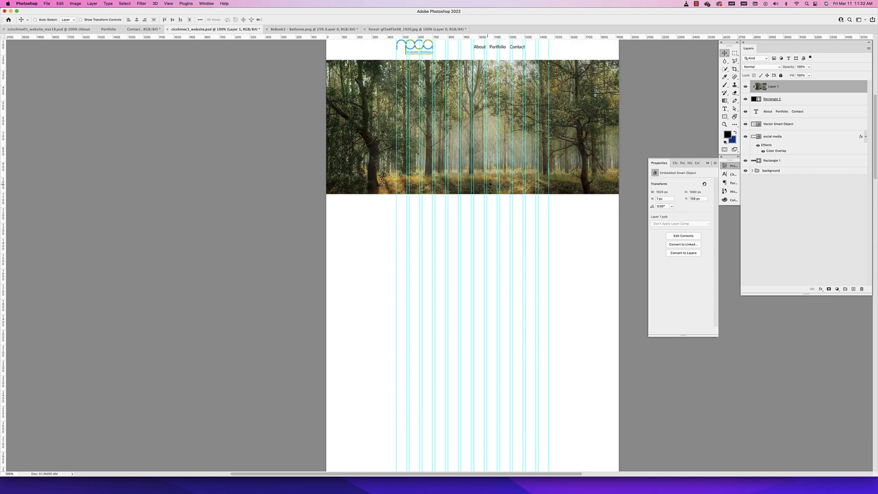
scroll(489, 184, "up", 2)
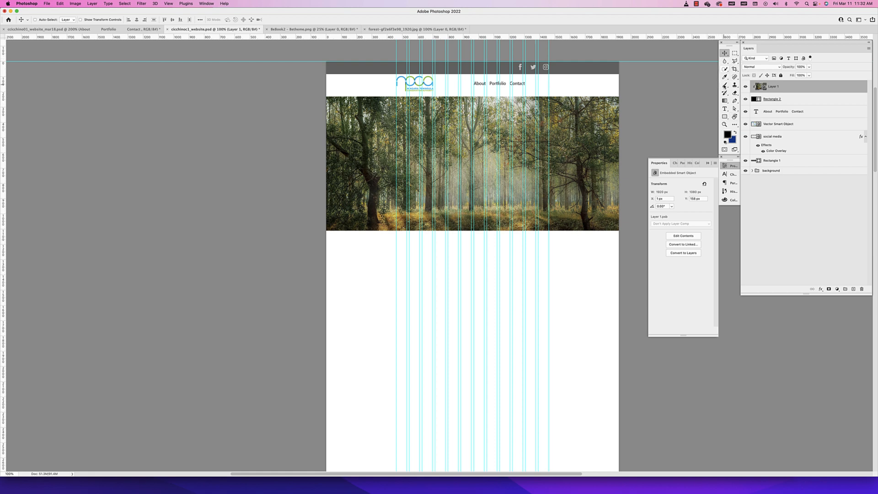
left_click(734, 125)
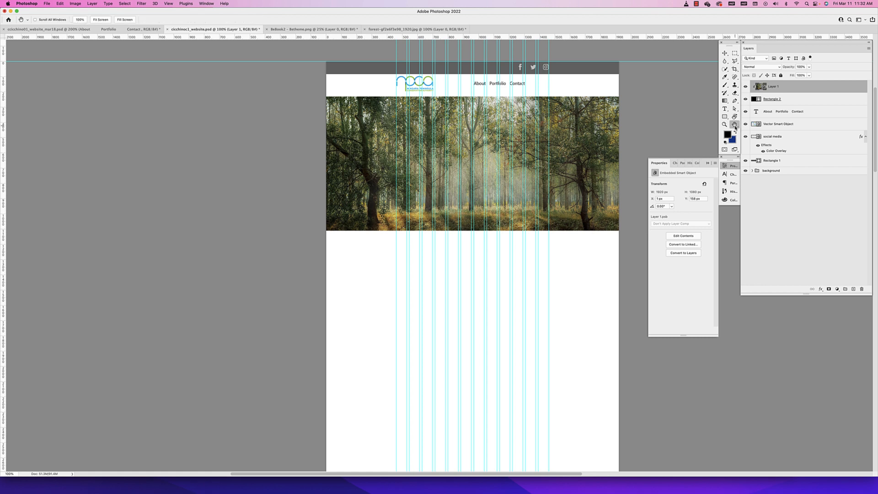
right_click(736, 128)
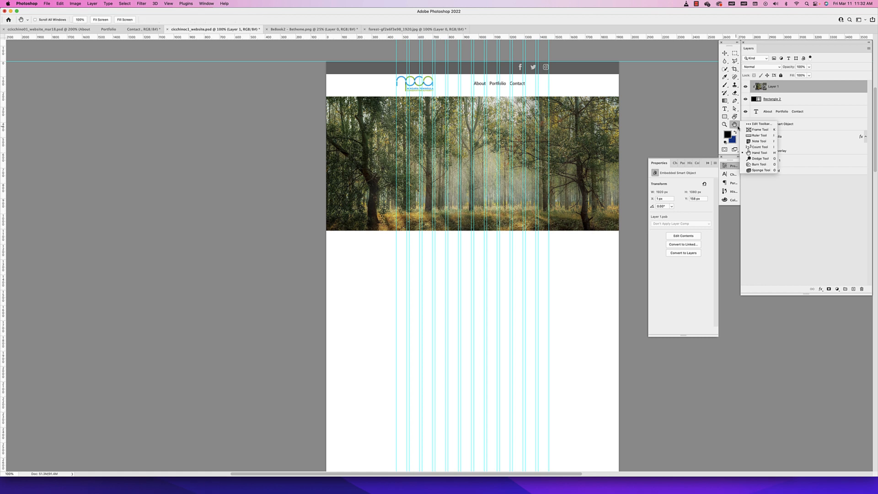
left_click(760, 130)
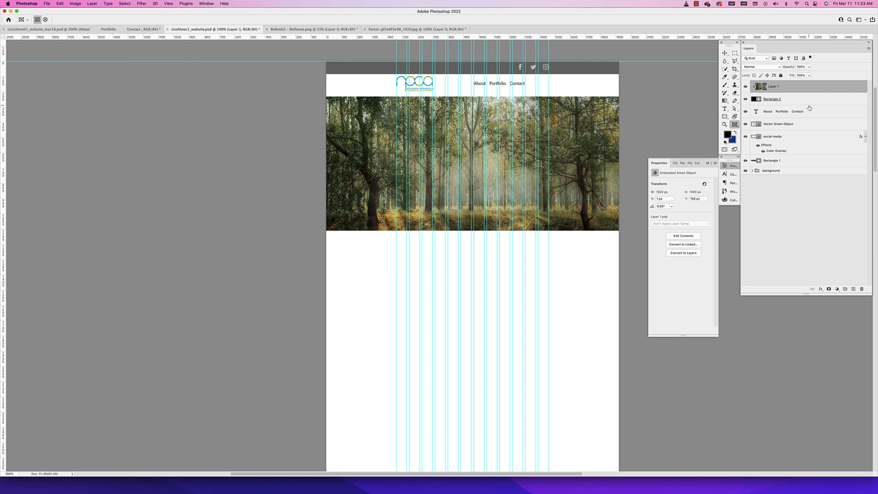
left_click(788, 115)
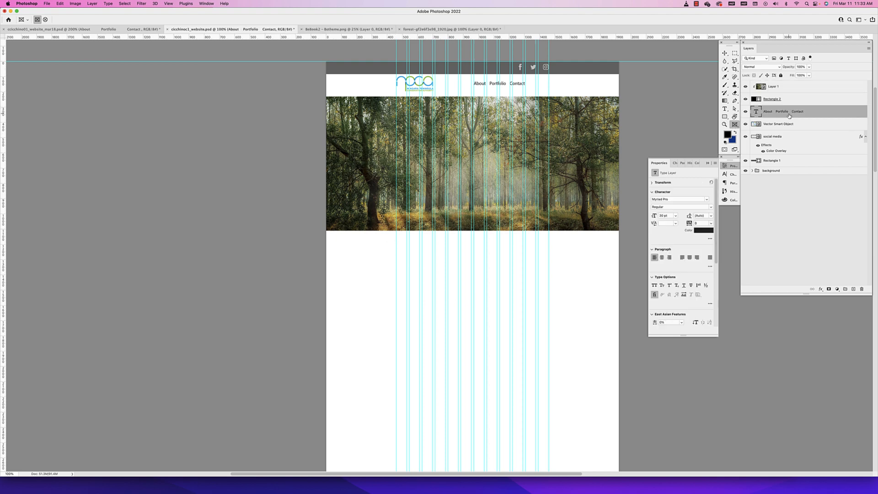
left_click_drag(396, 284, 548, 391)
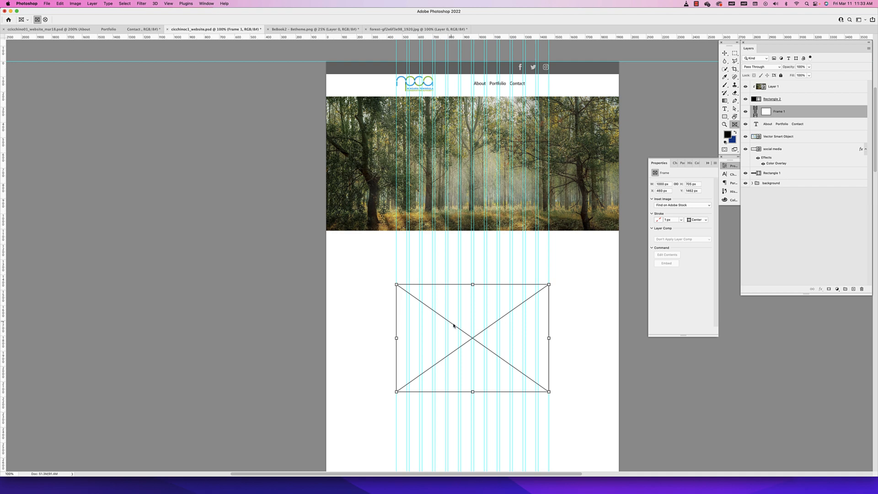
Try placing a copy of the forest image from Layer 1 into the empty frame, and undo it
left_click(724, 53)
left_click(792, 87)
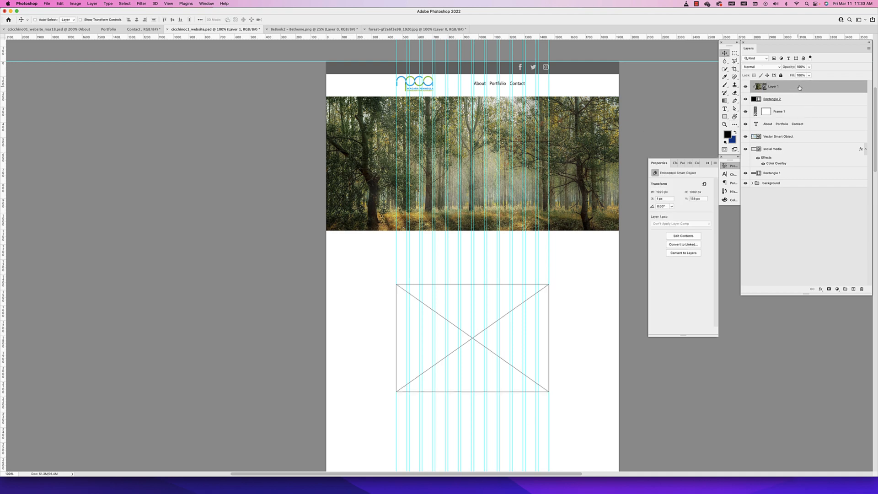
left_click_drag(796, 88, 794, 109)
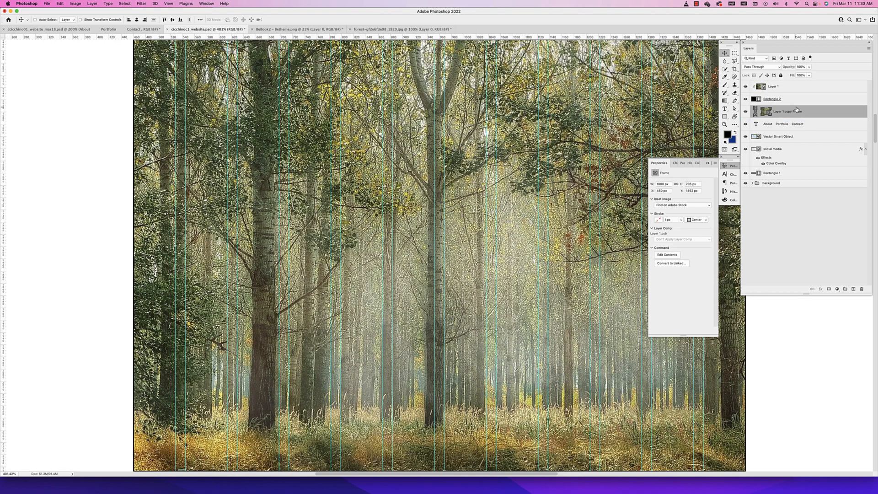
key("super+z")
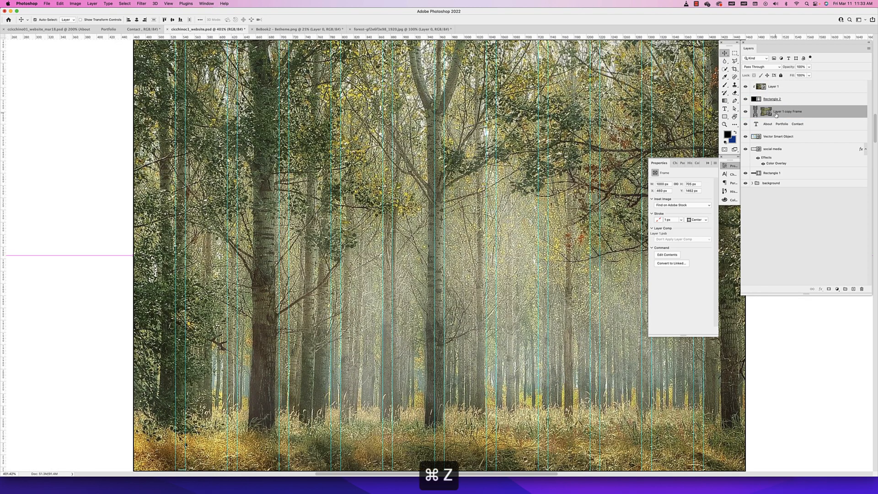
Place a copy of Layer 1 into the Frame 1 layer so the forest image fills the frame below the header
key("super+minus")
key("super+minus")
key("super+minus")
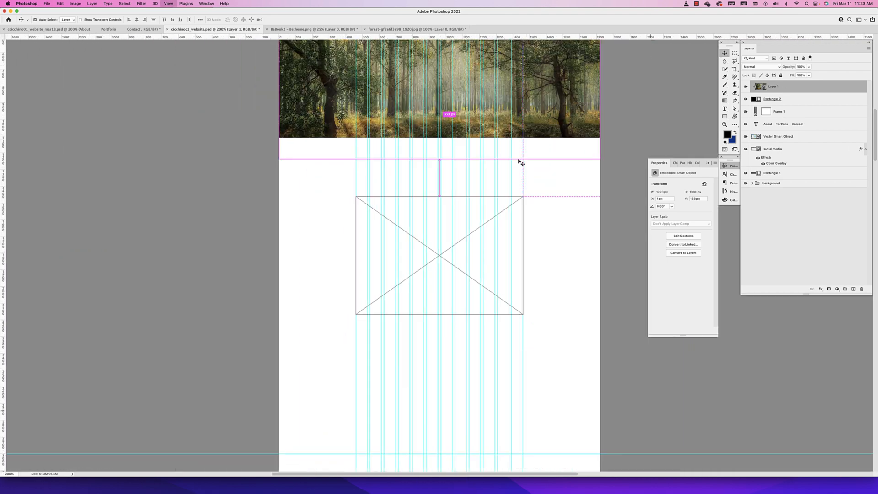
key("super+minus")
key("super+minus")
left_click_drag(773, 87, 767, 113)
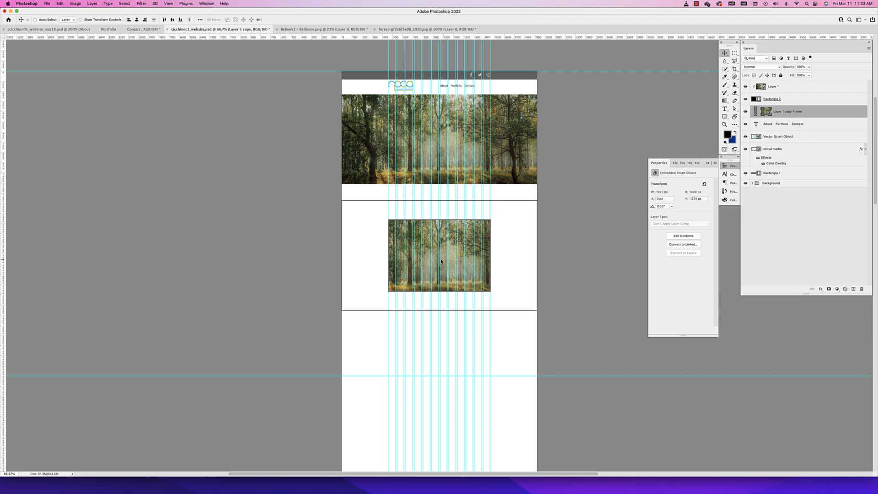
Stretch the image frame to the full page width and extend its upper edge, making it about 1918 by 893 px
left_click(755, 111)
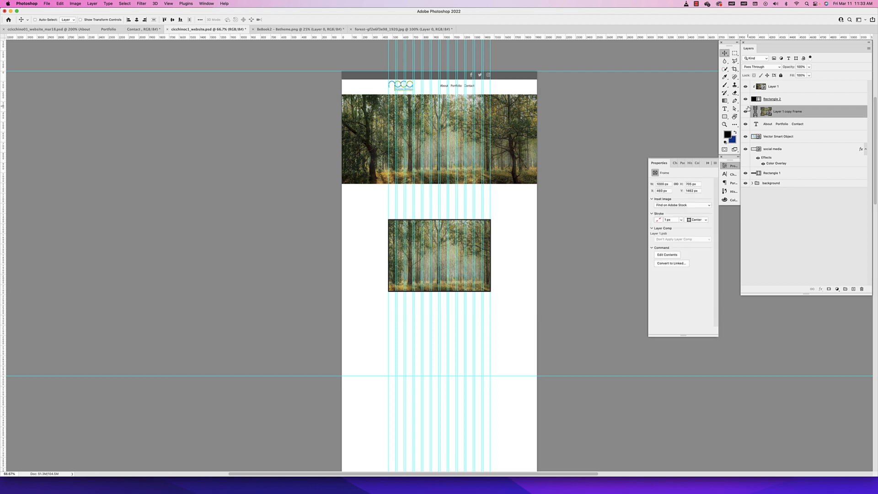
left_click_drag(491, 256, 537, 258)
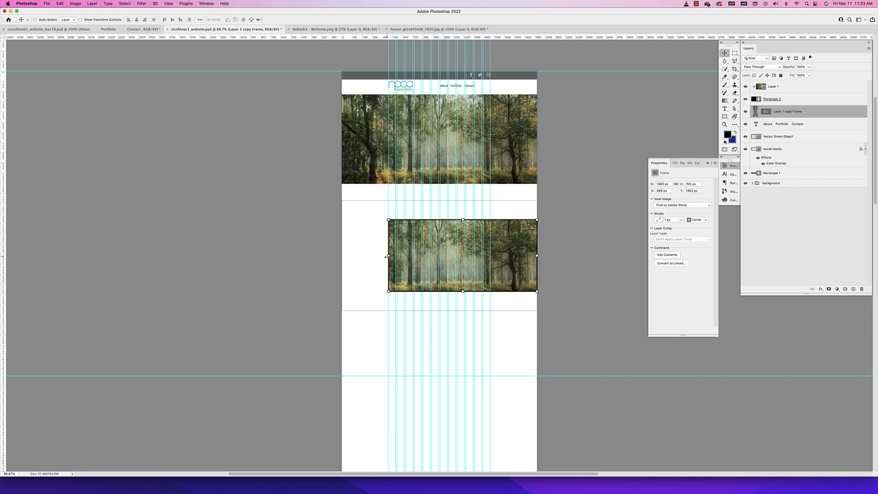
left_click_drag(386, 256, 342, 250)
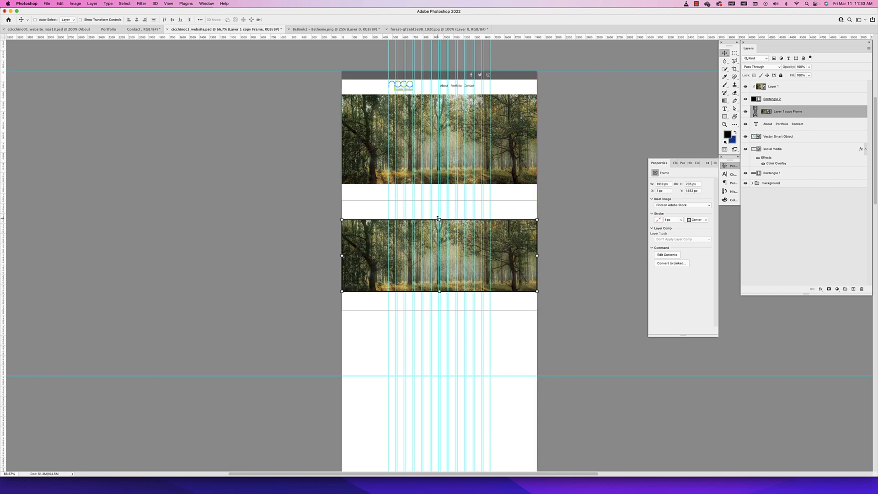
left_click_drag(439, 219, 439, 200)
key("super+z")
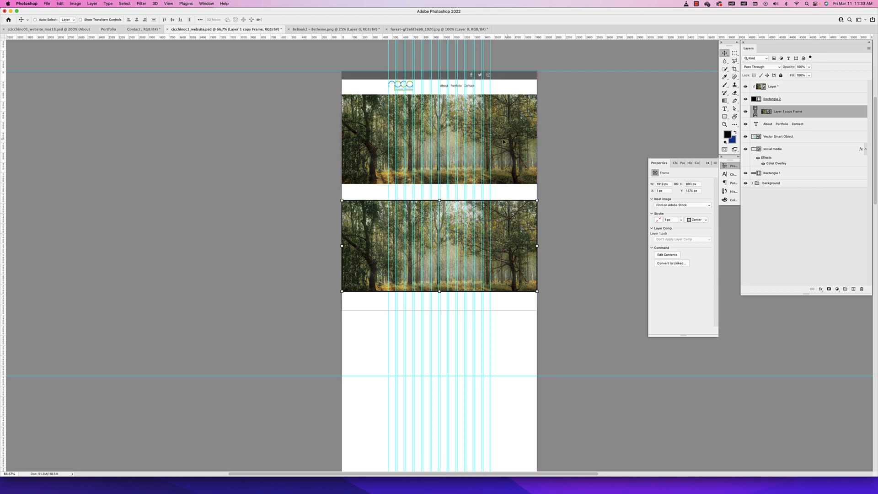
Try shifting the forest image inside the frame, undo that, and move the whole frame down to a Y position of about 1343 px
left_click(784, 127)
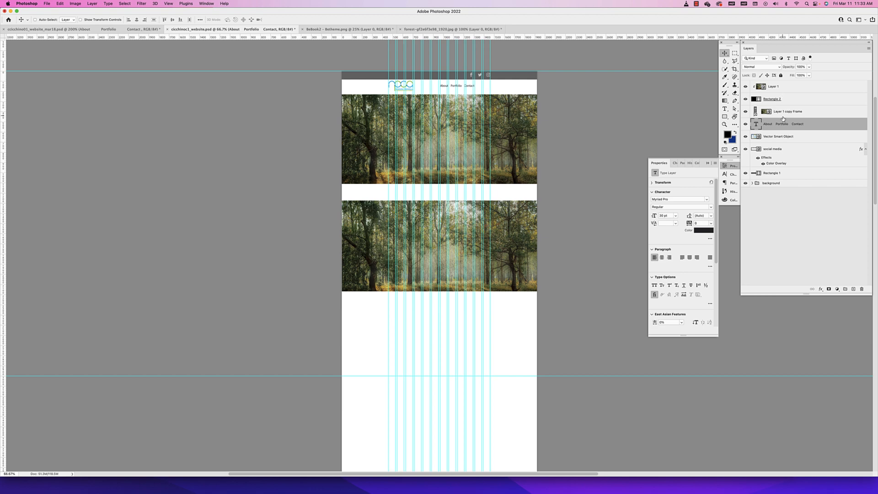
left_click(783, 115)
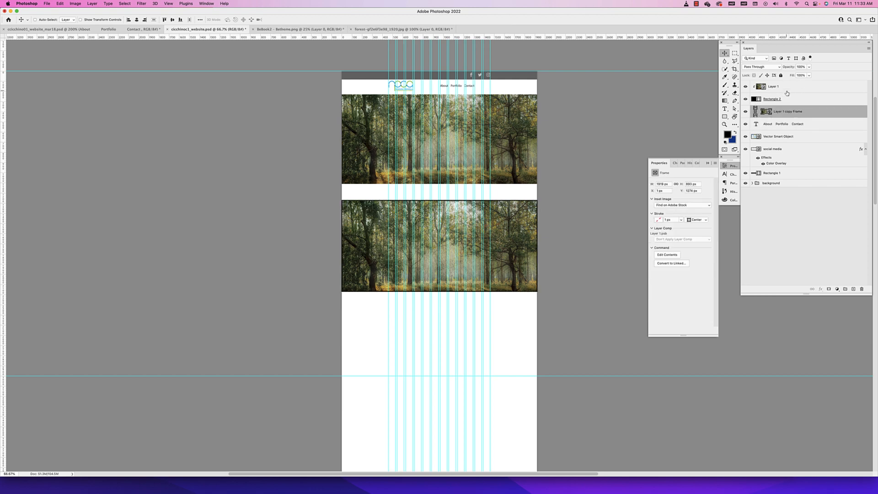
left_click(766, 111)
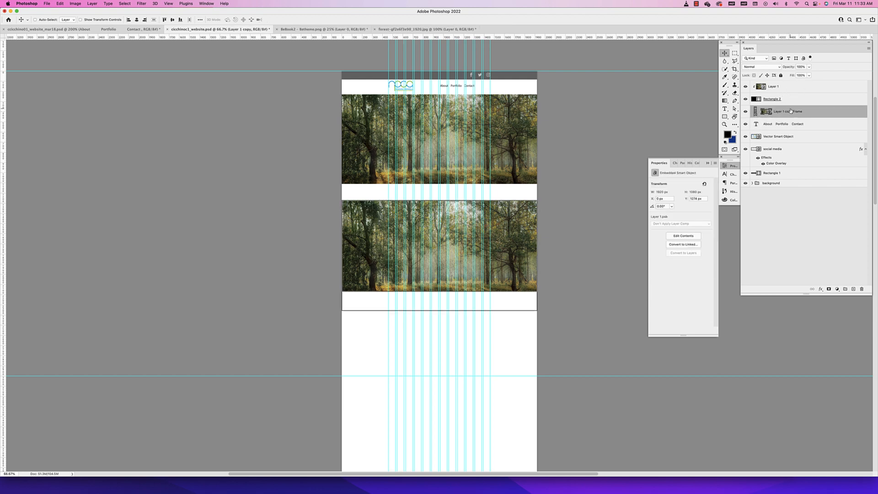
left_click_drag(505, 263, 457, 250)
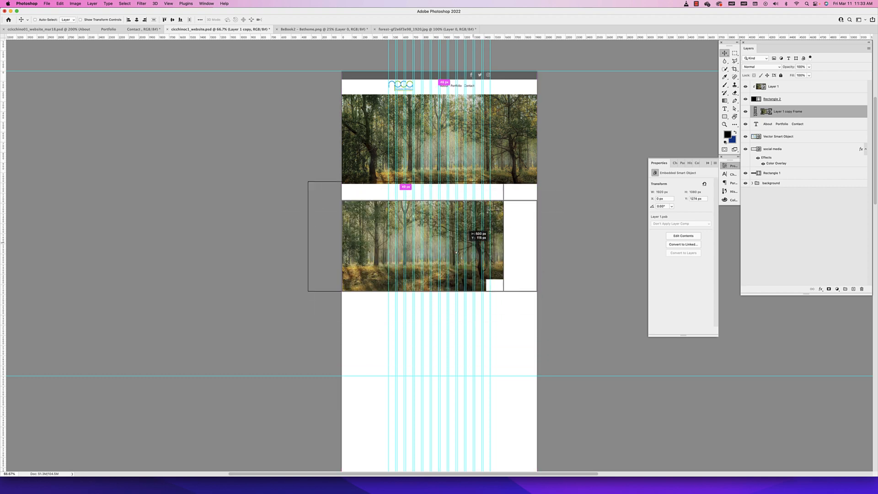
key("super+z")
key("super+z")
left_click(755, 112)
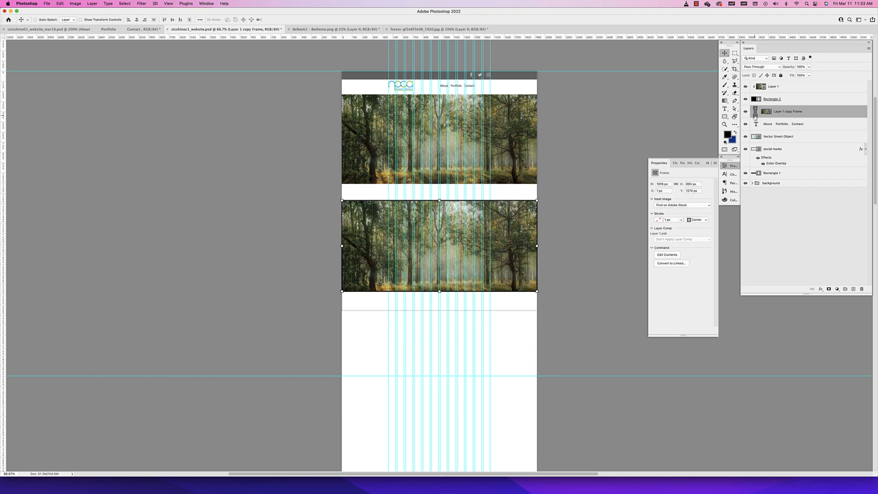
mouse_move(490, 242)
left_mouse_down()
mouse_move(466, 293)
mouse_move(499, 272)
mouse_move(497, 243)
left_mouse_up()
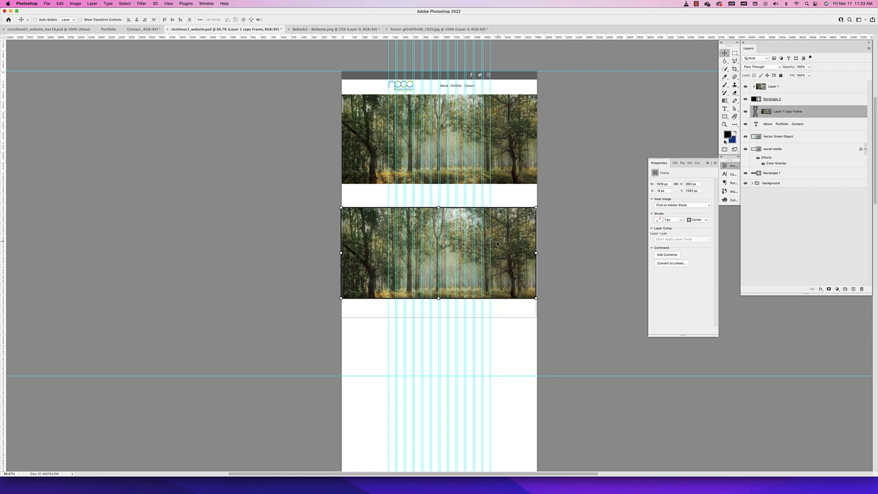
Try moving the header's clipping rectangle and its forest image, both together and separately, and undo each move
left_click(790, 101)
left_click(789, 87, "shift")
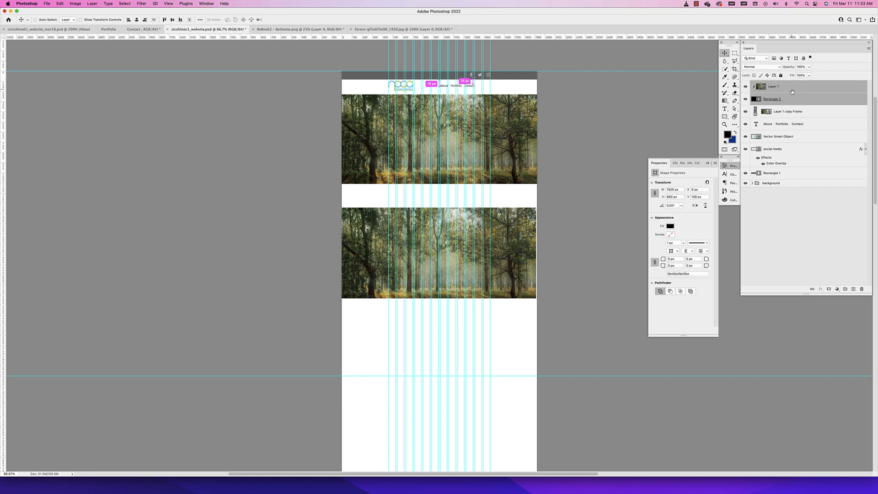
left_click_drag(518, 145, 499, 146)
key("super+z")
left_click(787, 101)
key("super+z")
left_click(787, 89)
key("super+z")
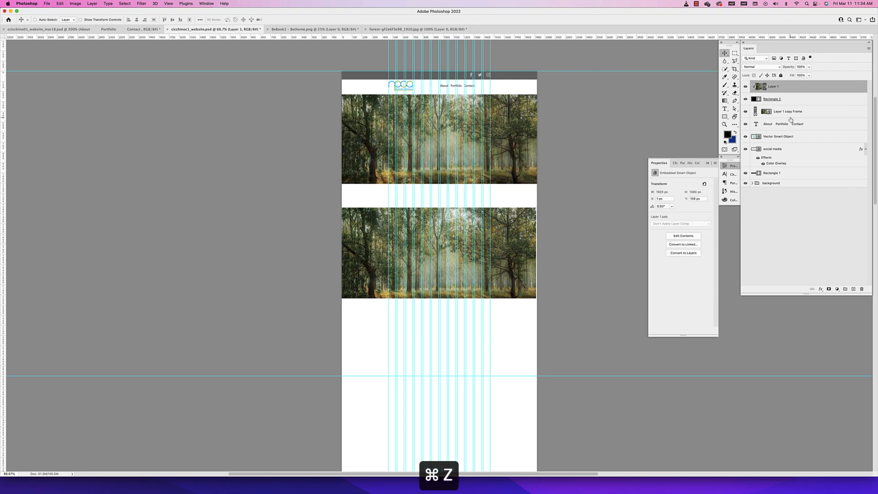
Delete the Layer 1 copy Frame layer from the page
left_click(789, 112)
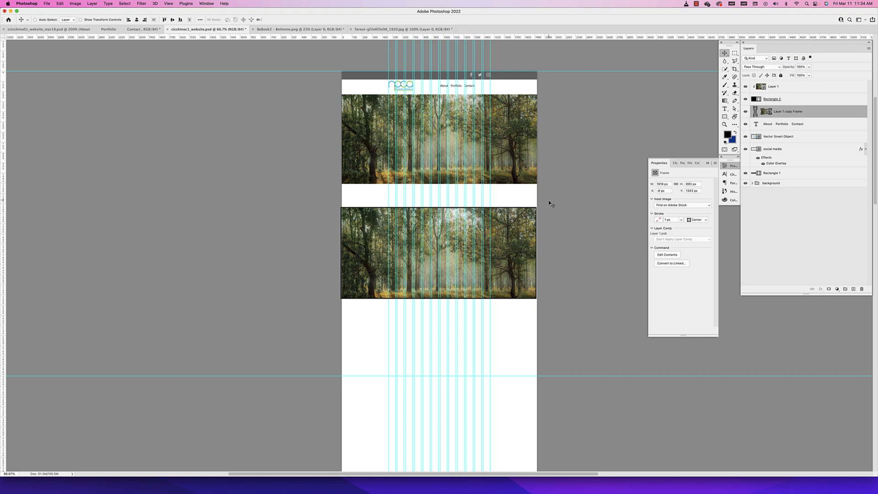
scroll(530, 169, "left", 5)
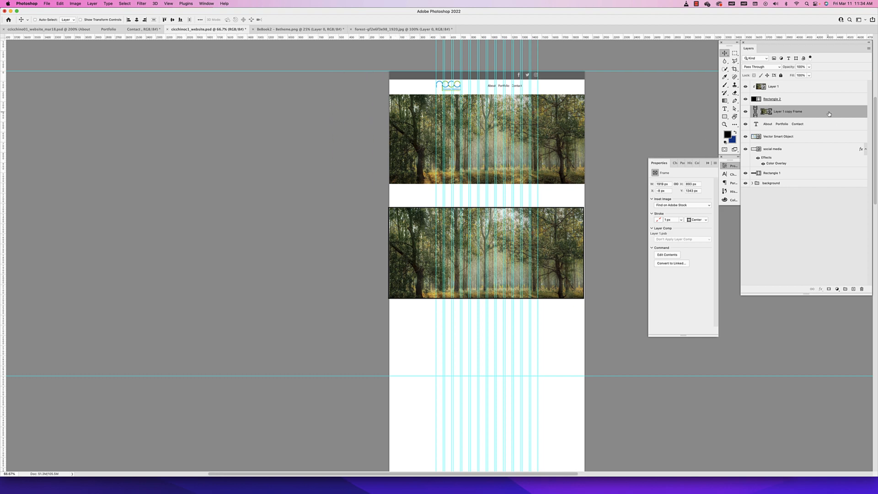
left_click_drag(823, 110, 861, 289)
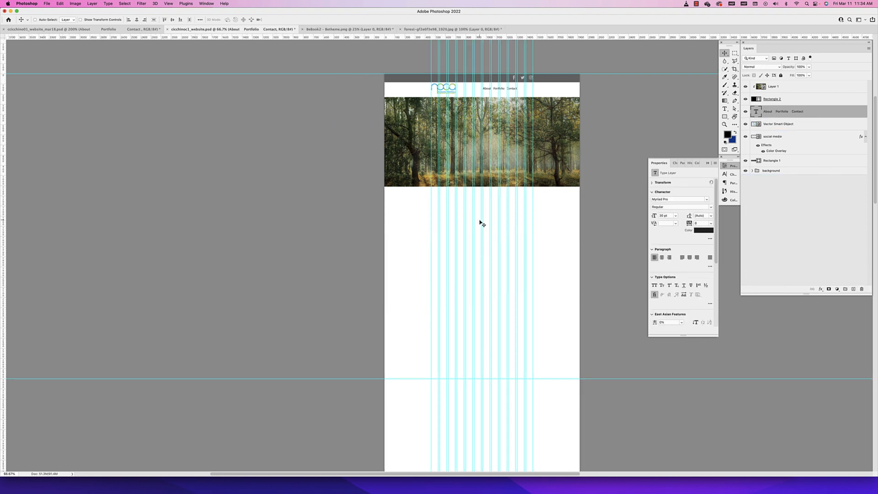
Examine the sections below the header image in the finished NPCA website document, and return to the working document
left_click(110, 29)
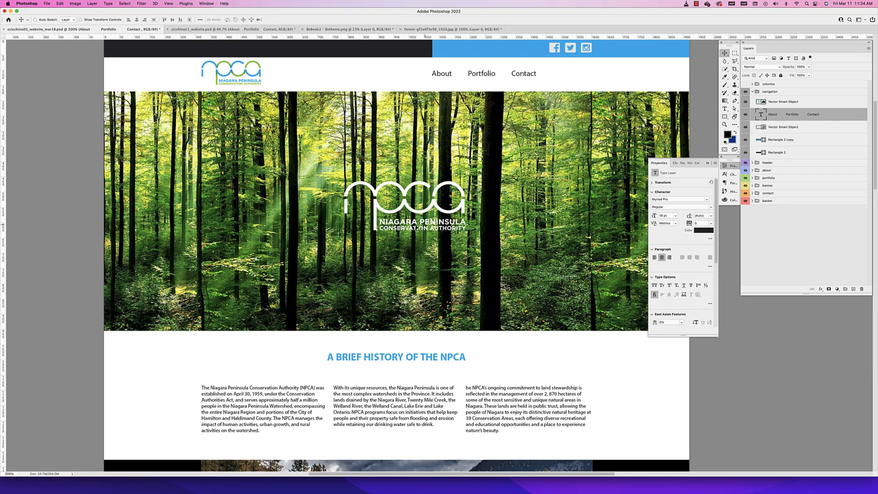
scroll(405, 331, "down", 5)
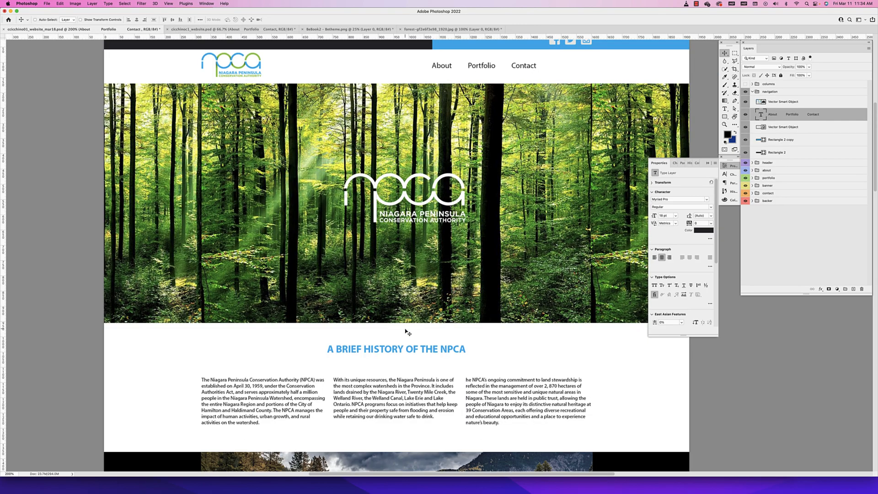
scroll(404, 338, "down", 20)
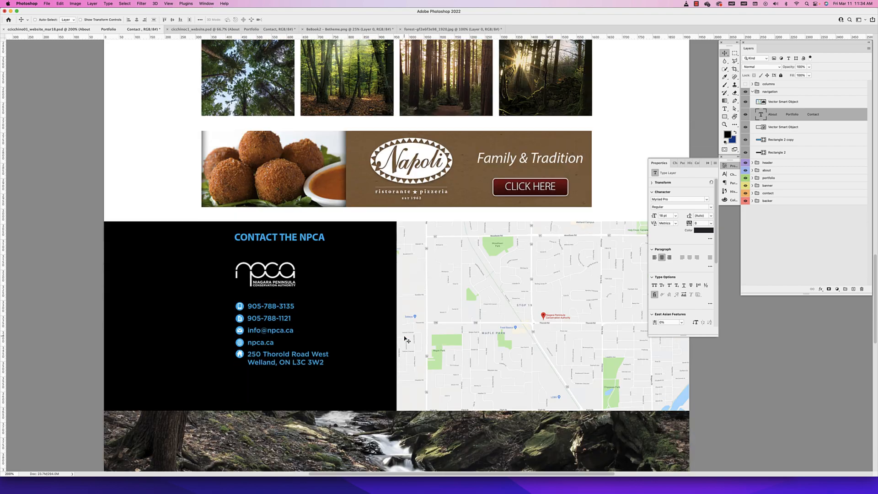
scroll(405, 339, "up", 9)
scroll(405, 338, "up", 14)
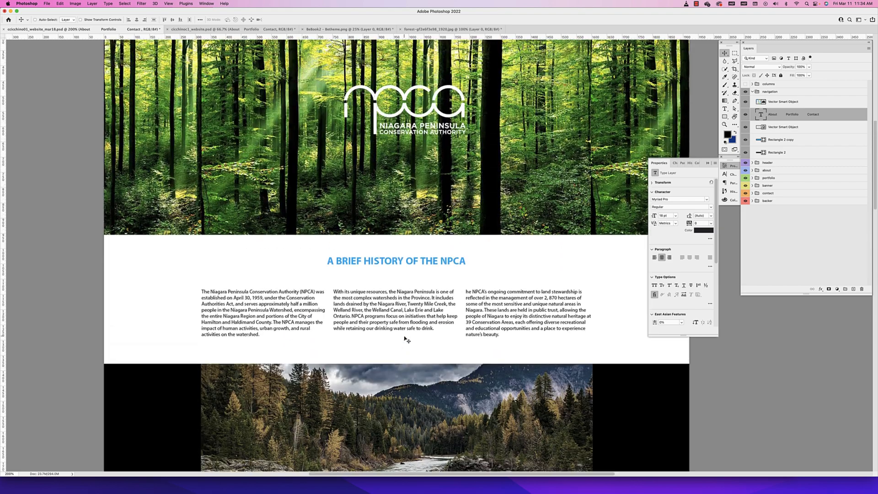
scroll(406, 339, "up", 2)
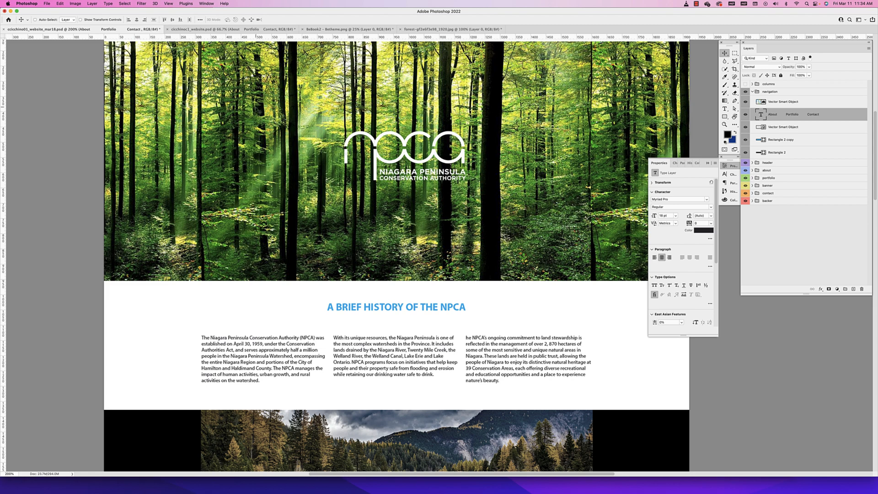
left_click(205, 29)
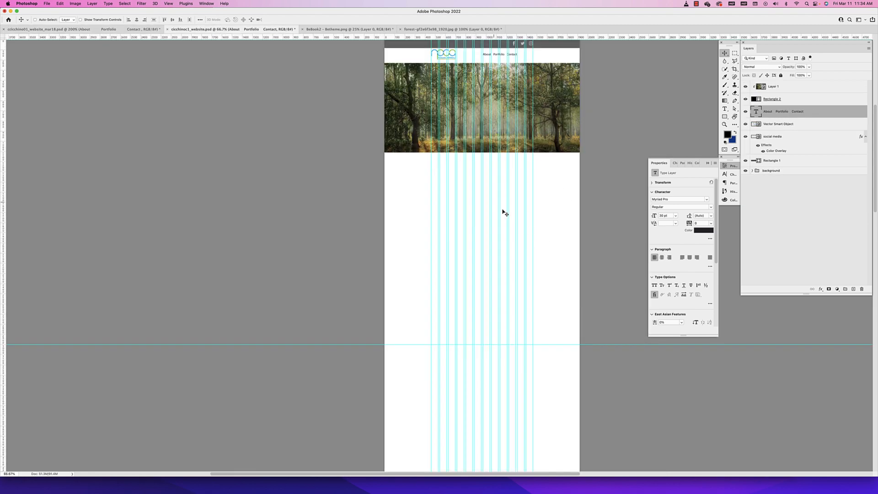
Add a paragraph text box below the header image and replace its placeholder text with "About"
key("super+equal")
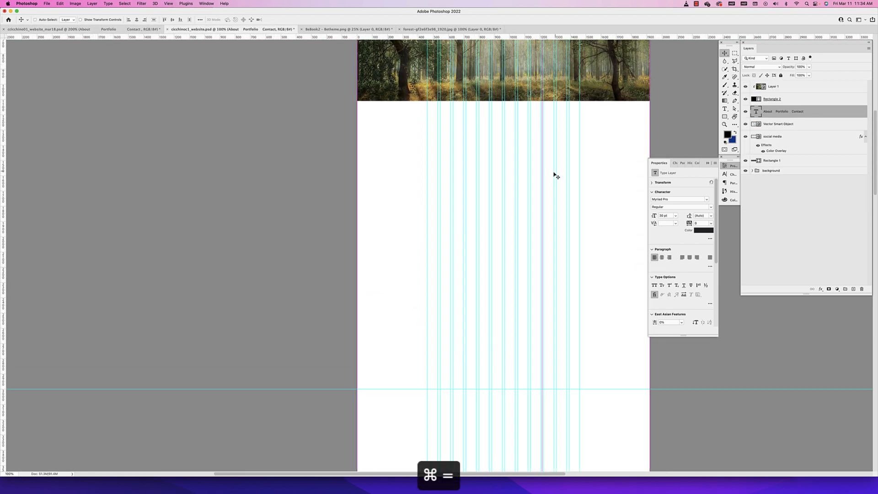
left_click_drag(555, 176, 470, 254)
key("super+equal")
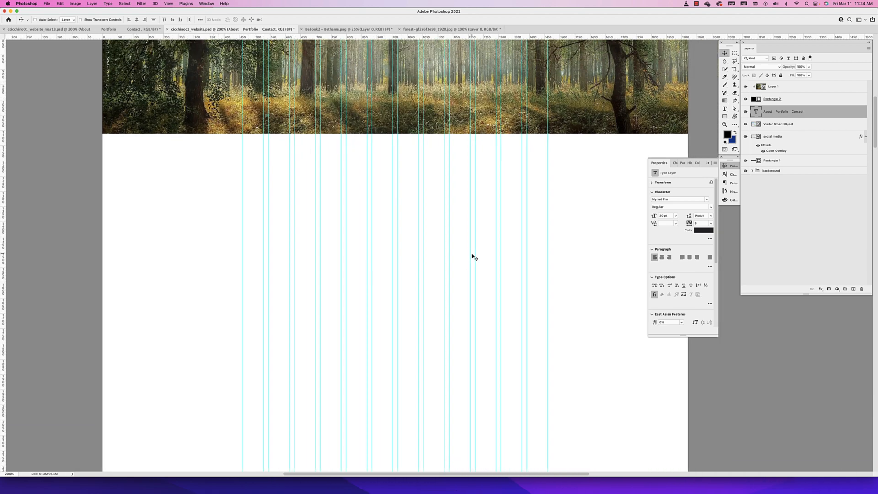
scroll(465, 345, "up", 10)
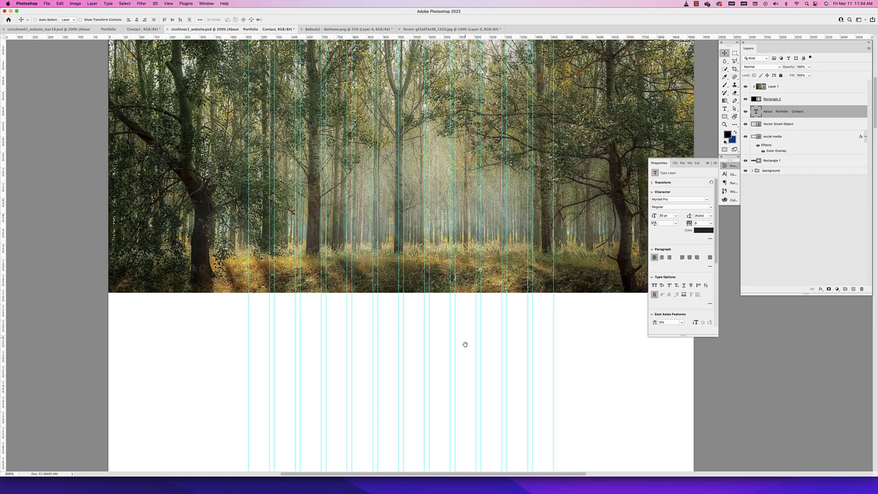
key("super+minus")
key("super+minus")
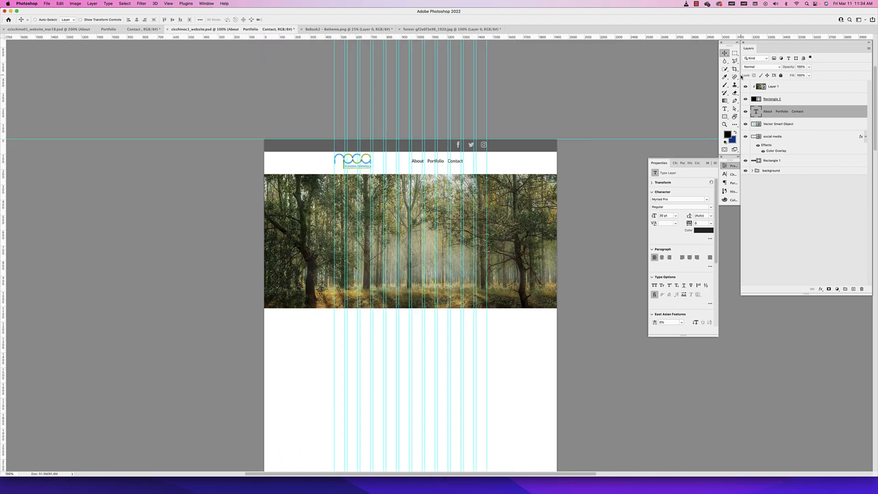
left_click(725, 109)
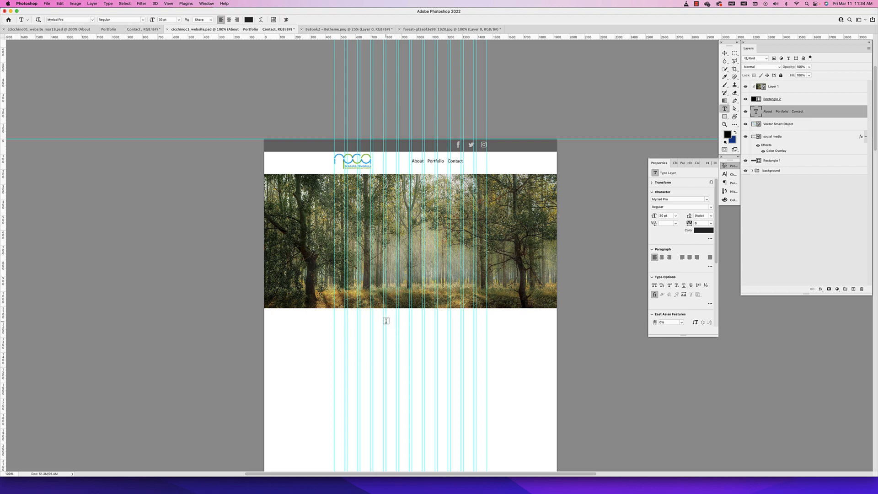
left_click_drag(386, 321, 434, 330)
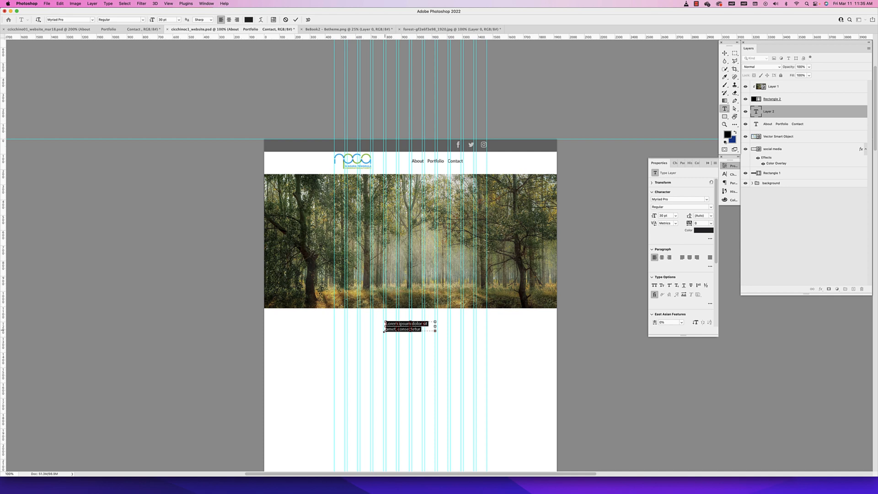
key("BackSpace")
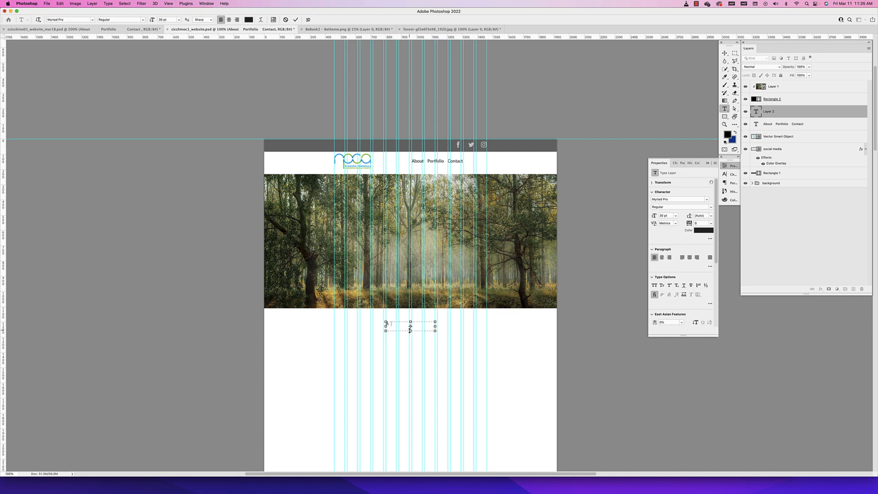
type("About")
Center the "About" heading text and widen its text box to span the outer column guides
left_click_drag(402, 324, 377, 322)
scroll(316, 71, "up", 1)
scroll(292, 60, "left", 1)
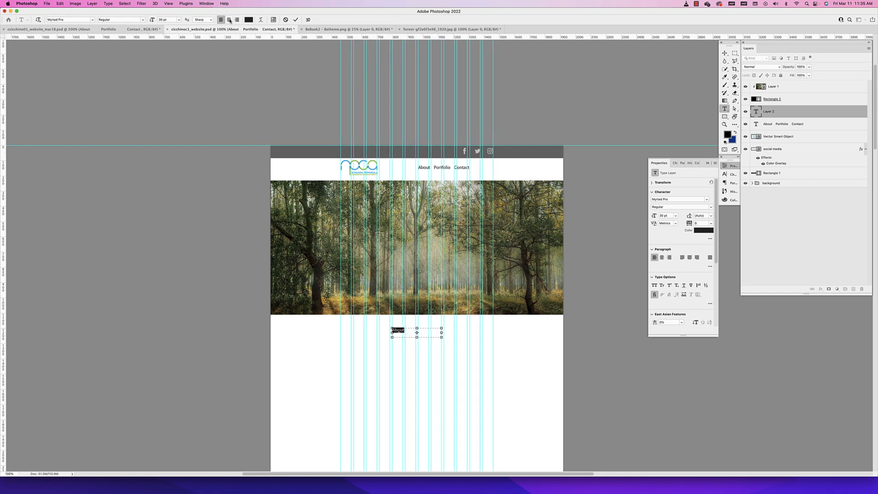
left_click(229, 19)
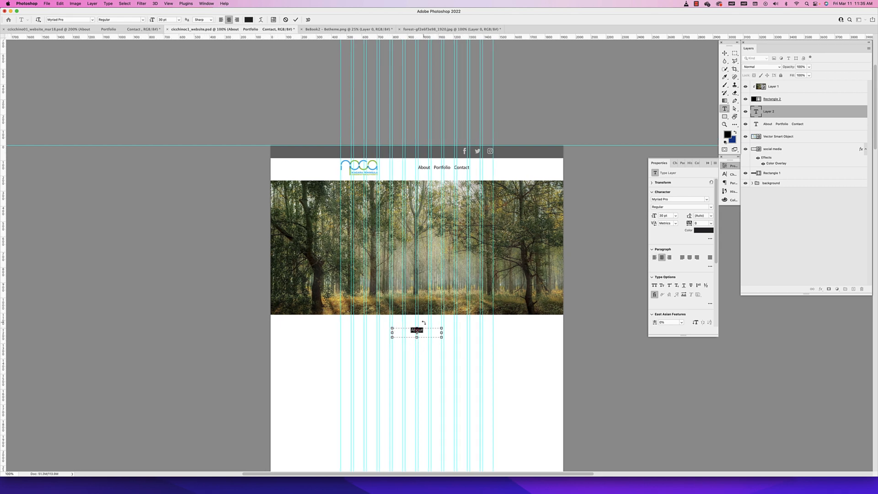
left_click_drag(441, 332, 493, 334)
key("super+equal")
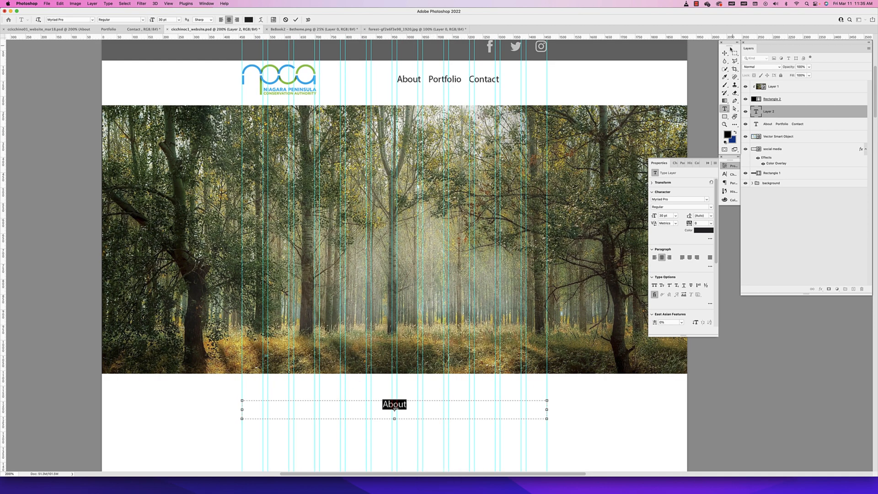
key("super+Return")
key("v")
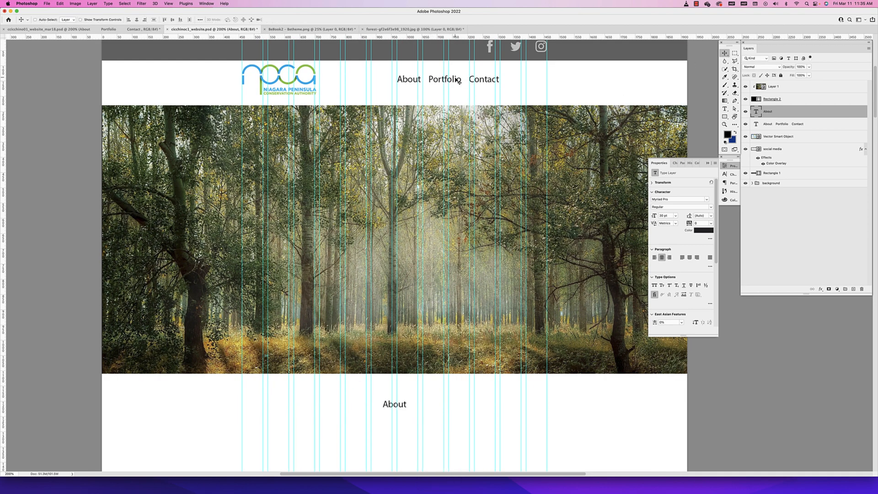
Change the font of the "About Portfolio Contact" menu text to Trueno Bold
double_click(458, 81)
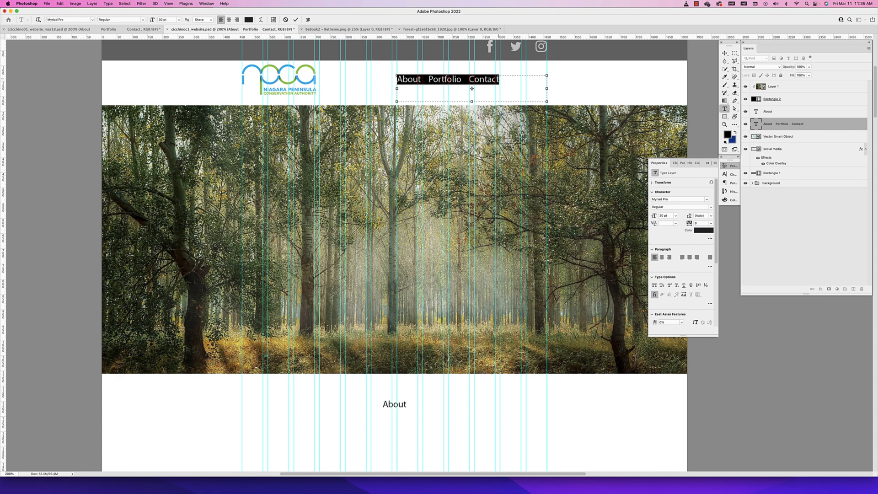
left_click(670, 199)
type("truen")
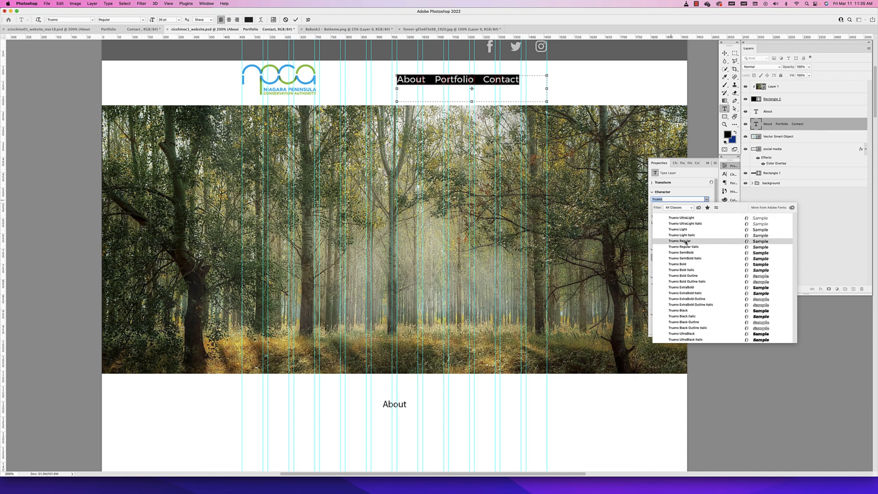
left_click(684, 265)
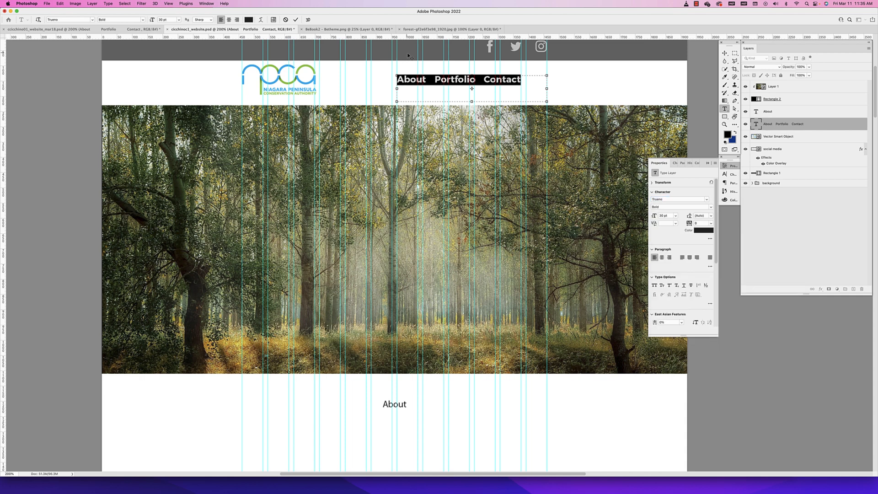
Shorten the "About Portfolio Contact" menu text box so its lower edge sits just below the text
left_click(532, 84)
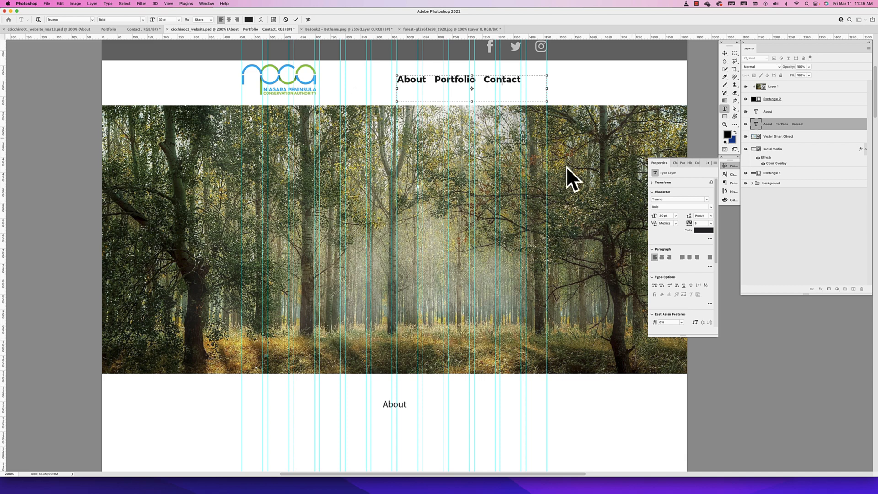
left_click_drag(471, 101, 471, 88)
left_click(724, 53)
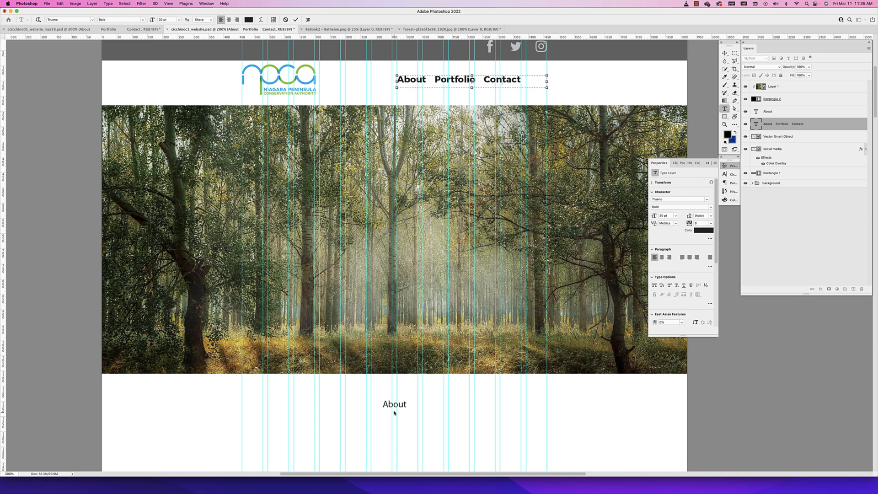
left_click(410, 408, "super")
double_click(396, 404)
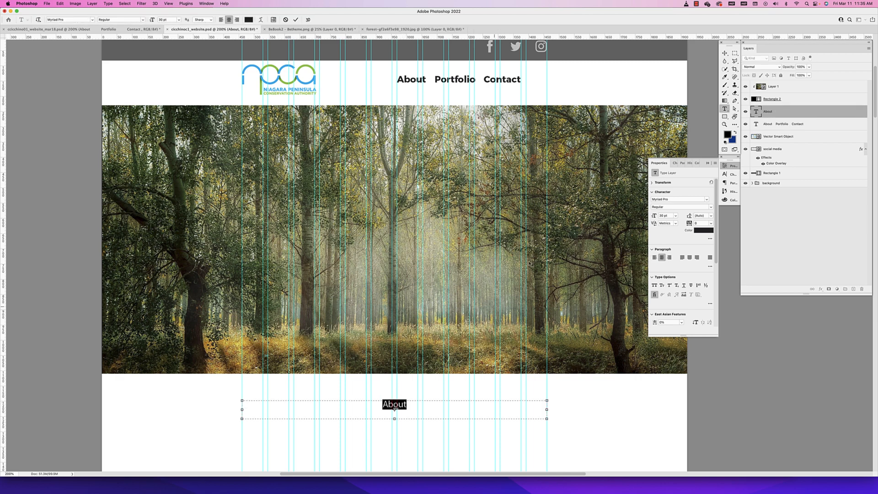
left_click(724, 53)
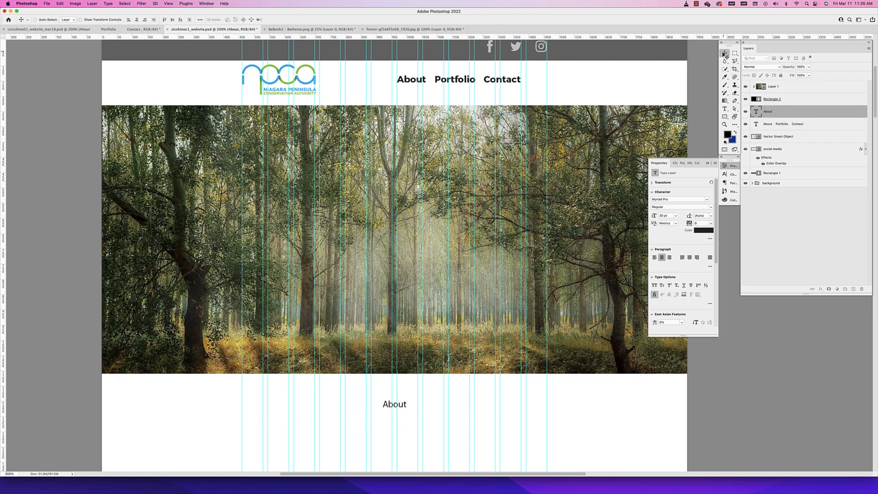
double_click(402, 408)
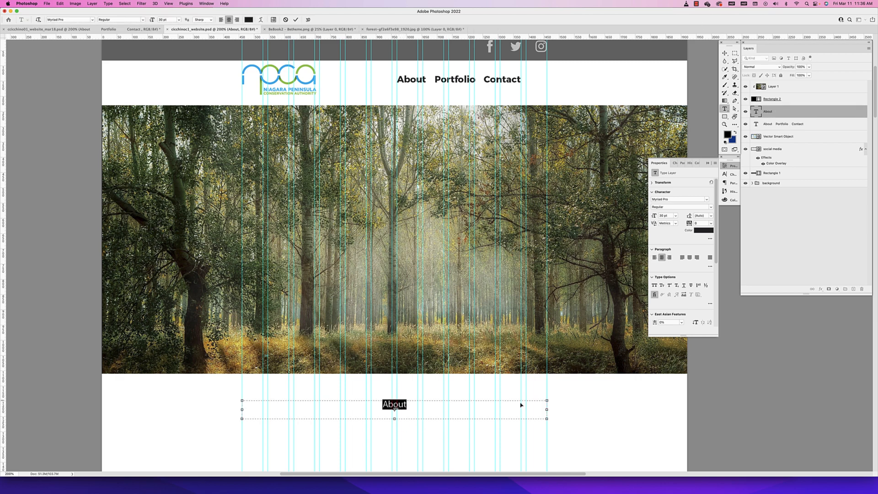
key("Escape")
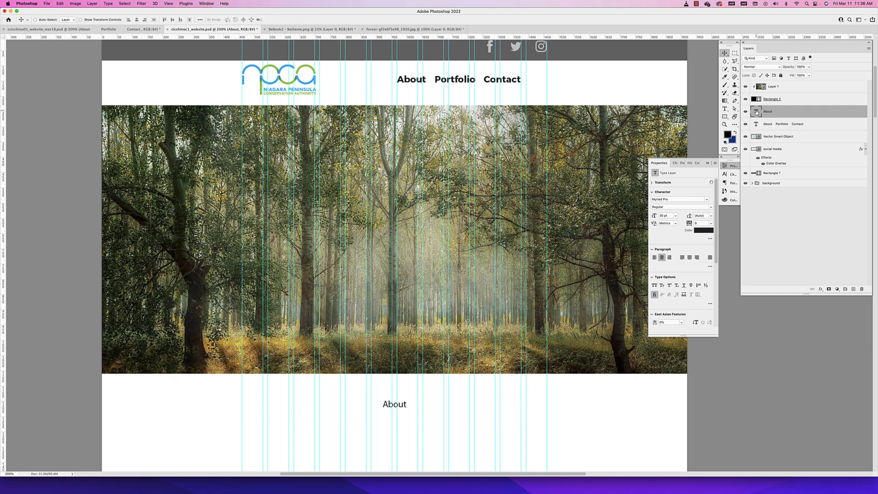
Change the font of the "About" heading below the header image to Trueno Bold
double_click(755, 111)
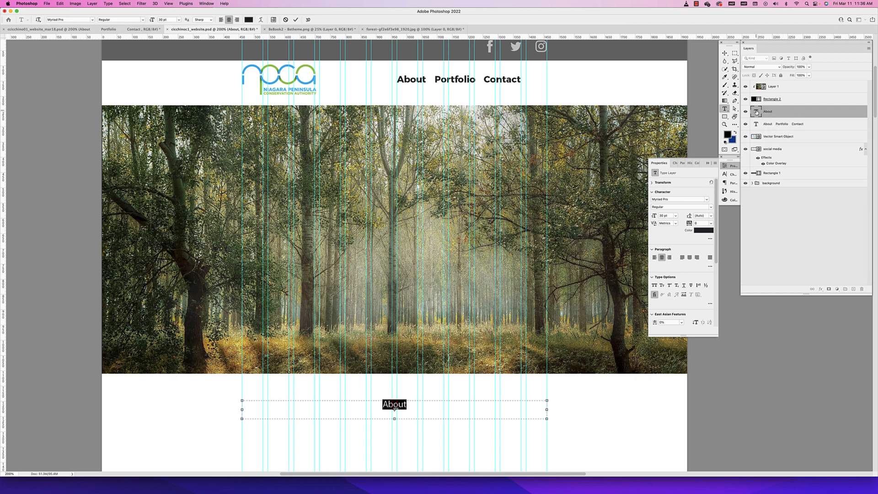
left_click(668, 199)
type("trune")
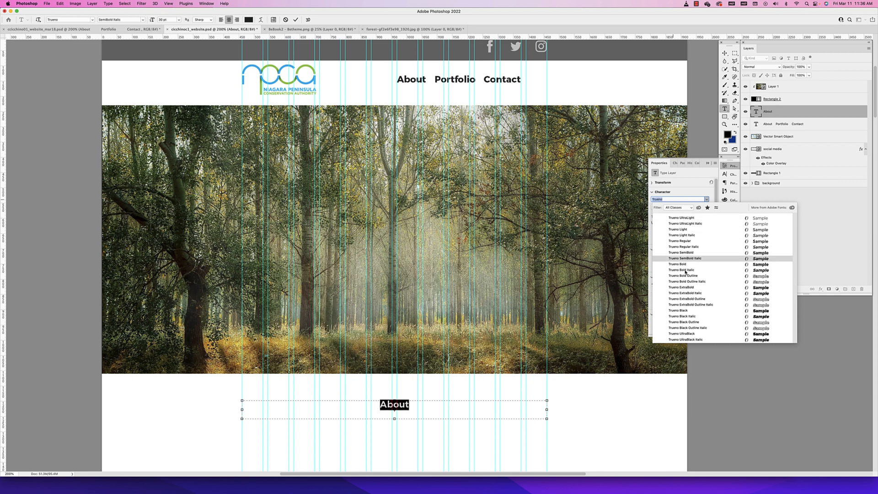
left_click(672, 266)
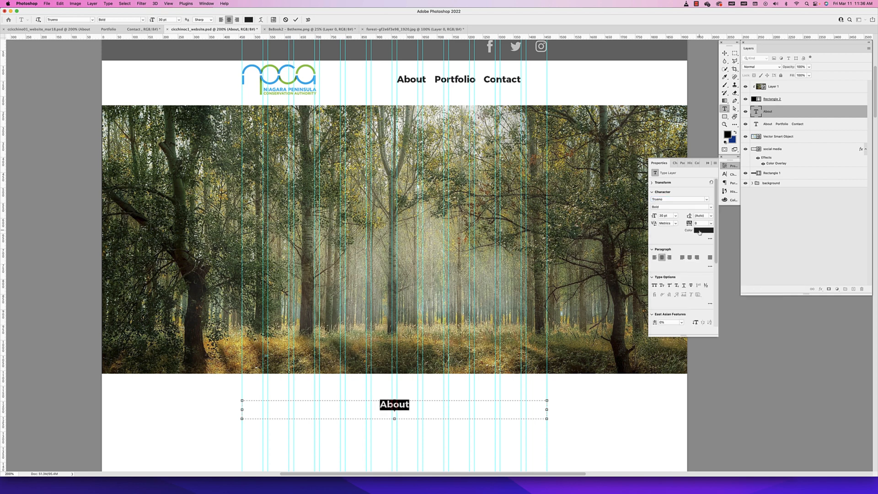
Set the "About" heading in all caps and open its text color for editing
left_click(674, 164)
left_click(672, 208)
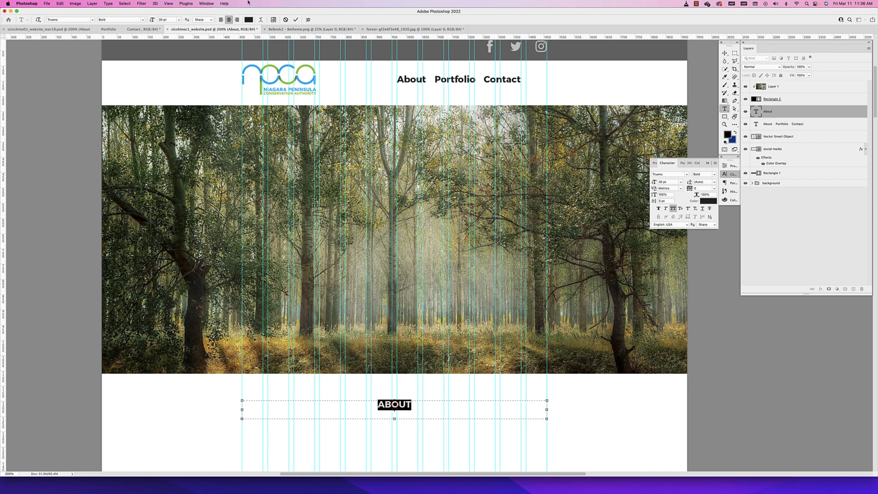
left_click(708, 201)
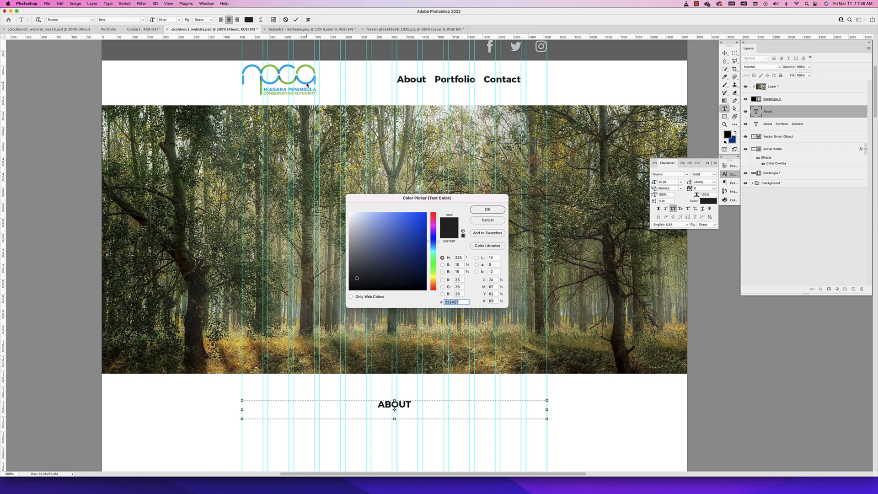
Color the "ABOUT" heading with the light blue sampled from the NPCA logo (#00aeef)
left_click(309, 82)
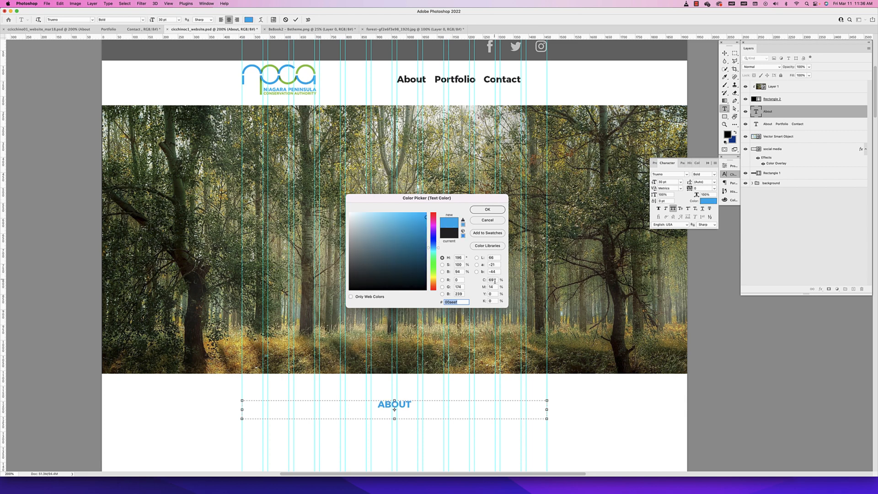
left_click(487, 209)
left_click(415, 404)
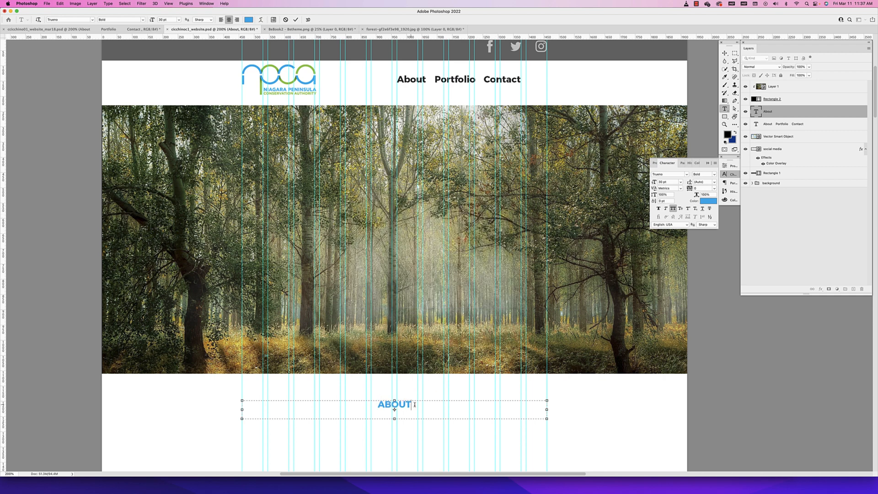
Adjust the height of the "ABOUT" heading's text box so its lower edge sits just below the text
left_click_drag(395, 420, 396, 452)
scroll(405, 444, "down", 2)
scroll(405, 443, "down", 2)
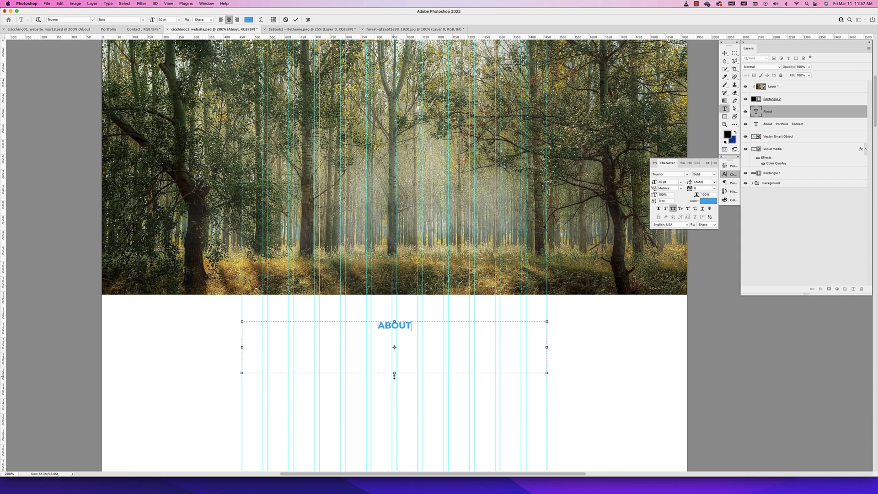
left_click_drag(394, 373, 394, 412)
left_click_drag(394, 413, 394, 329)
left_click(724, 53)
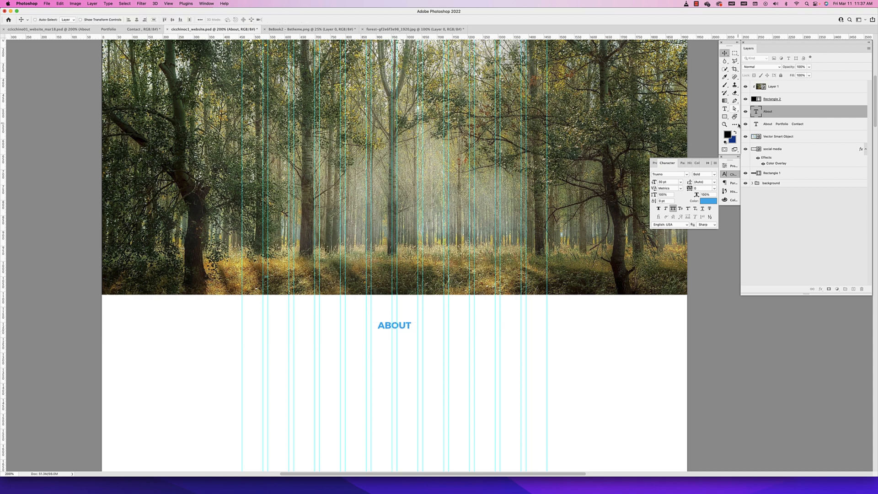
Add a lorem ipsum paragraph box across the column grid under the "ABOUT" heading and set its text to 18 pt
left_click(724, 109)
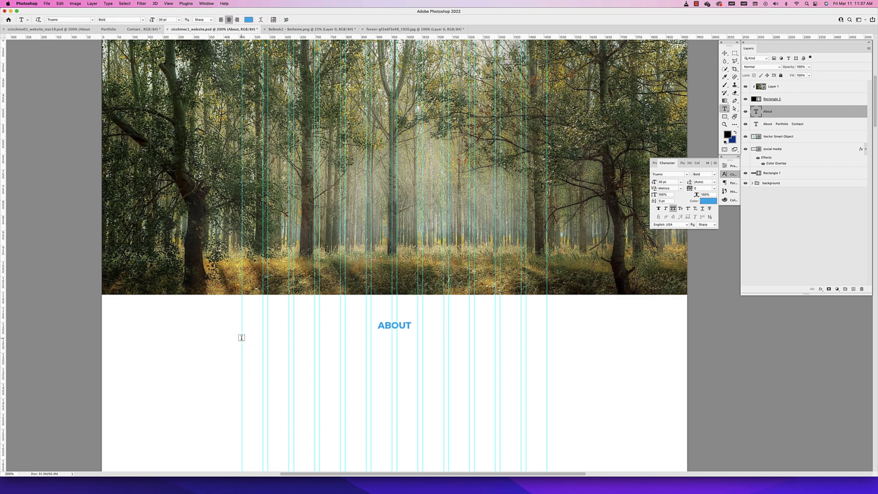
left_click_drag(241, 337, 543, 415)
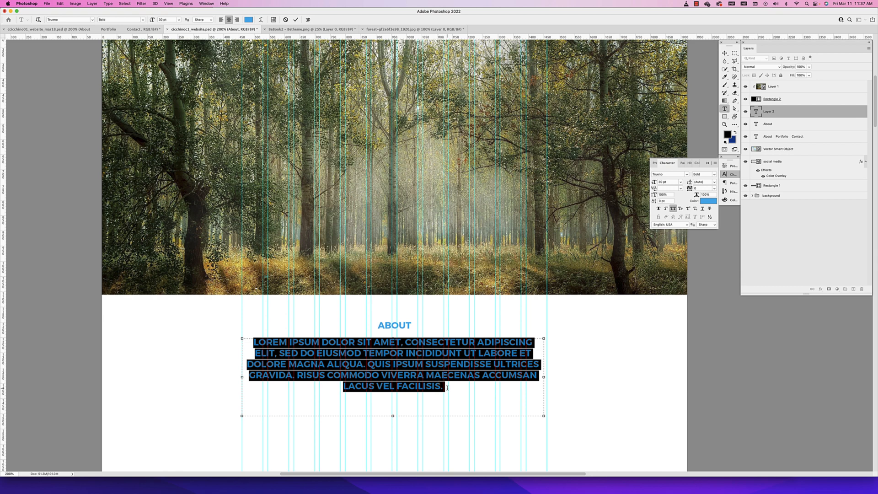
left_click_drag(447, 388, 249, 342)
left_click(432, 372)
left_click_drag(452, 388, 220, 309)
left_click(669, 182)
type("18")
key("Return")
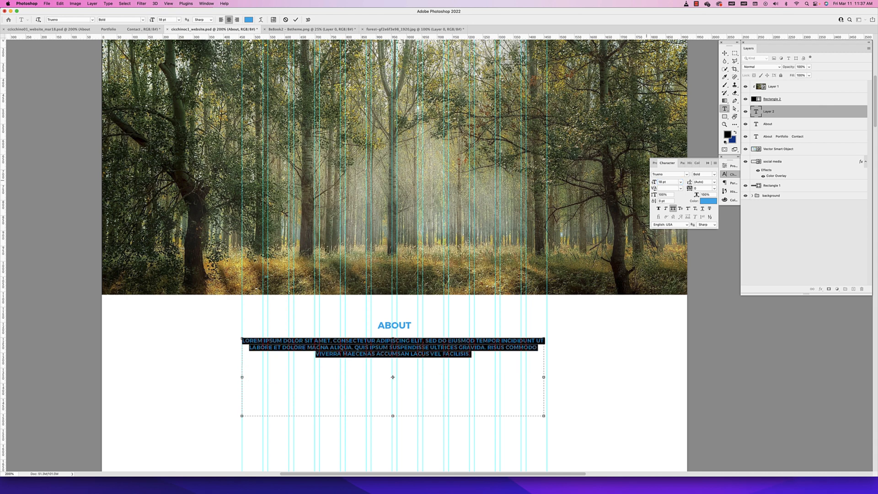
Turn off all caps for the lorem ipsum paragraph and set its font style to Regular
left_click(673, 208)
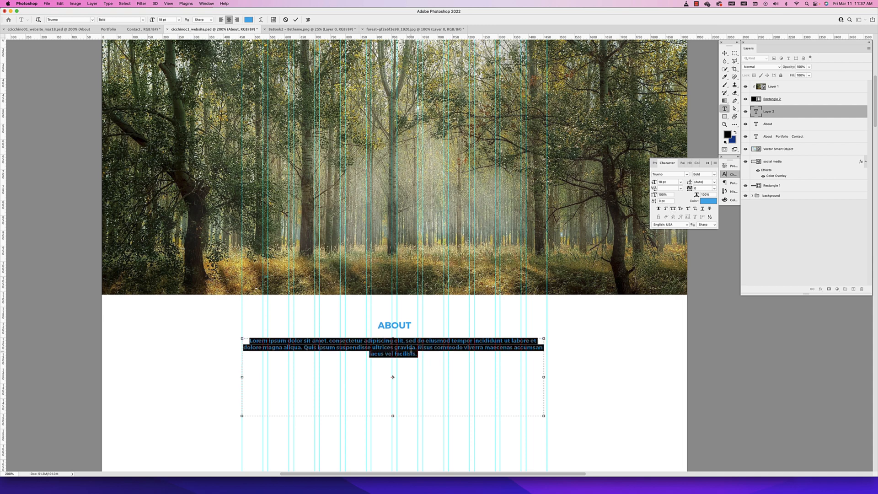
left_click_drag(418, 355, 236, 335)
left_click(248, 340)
left_click_drag(249, 340, 253, 341)
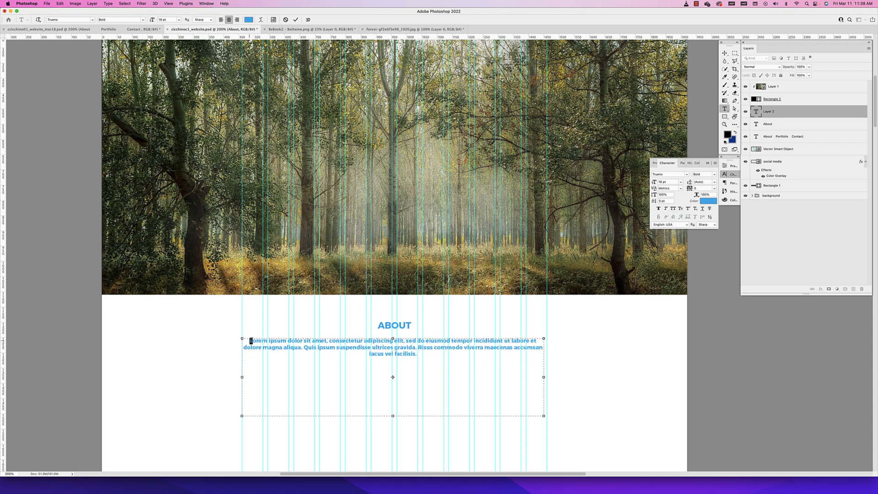
scroll(252, 341, "right", 4)
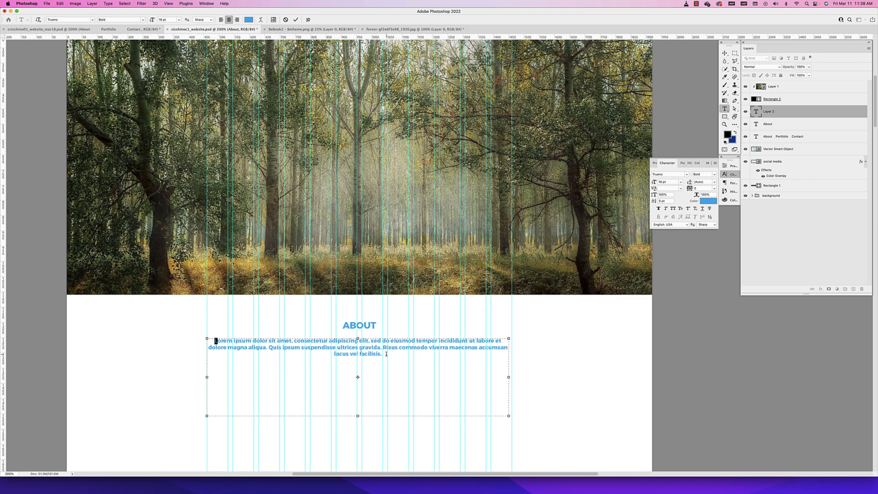
key("super+a")
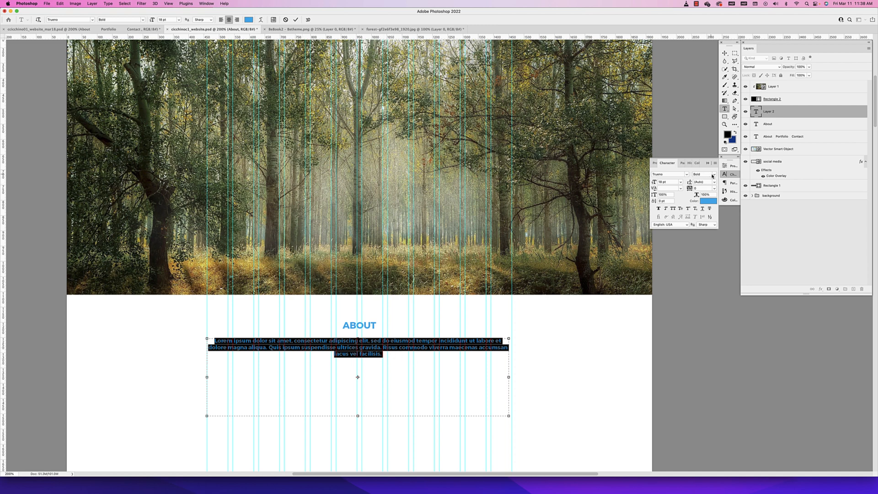
left_click(712, 175)
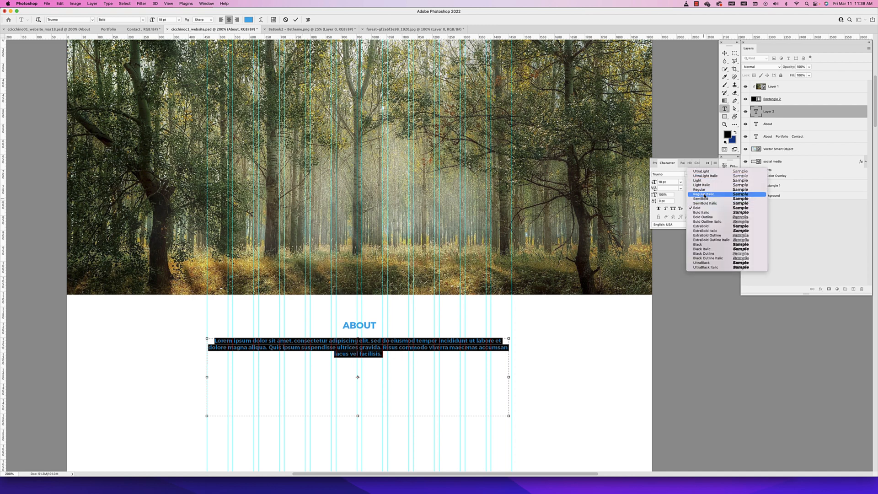
left_click(699, 190)
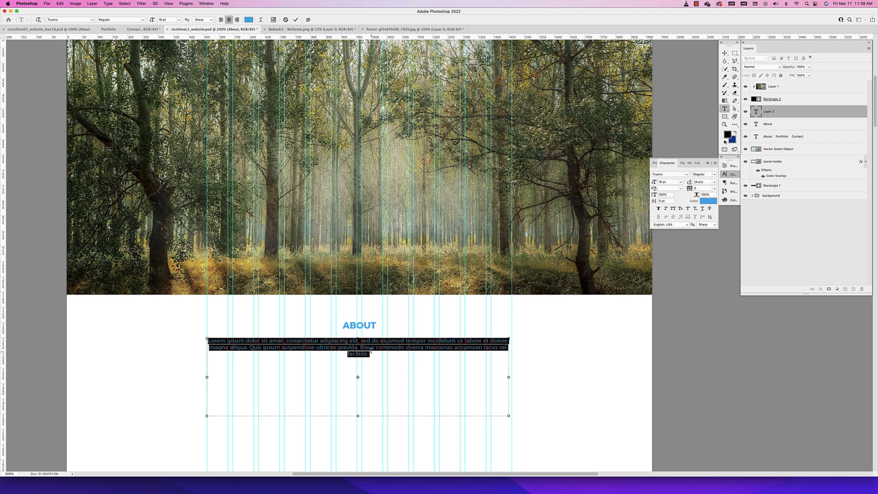
Left-align the lorem ipsum paragraph
left_click_drag(370, 353, 192, 327)
left_click(220, 20)
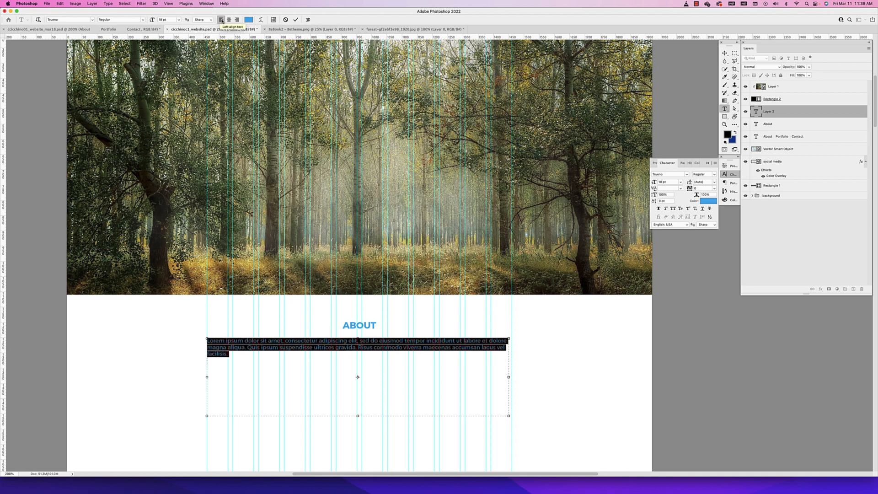
left_click(236, 19)
left_click(221, 20)
left_click(296, 363)
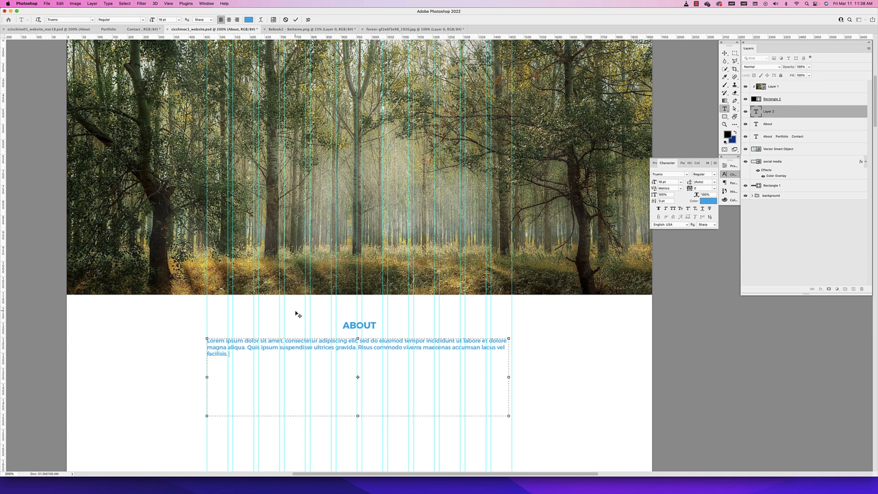
Change the lorem ipsum paragraph's text color to dark gray #212121
key("super+a")
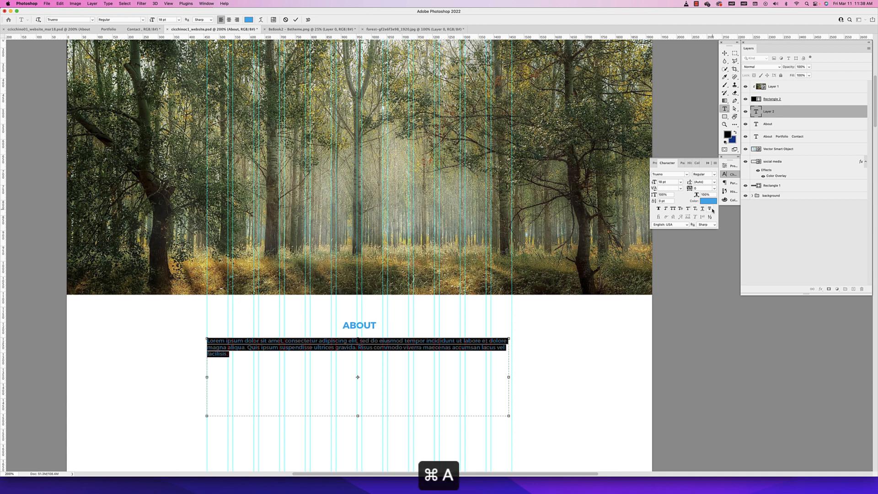
left_click(708, 201)
left_click_drag(383, 246, 348, 280)
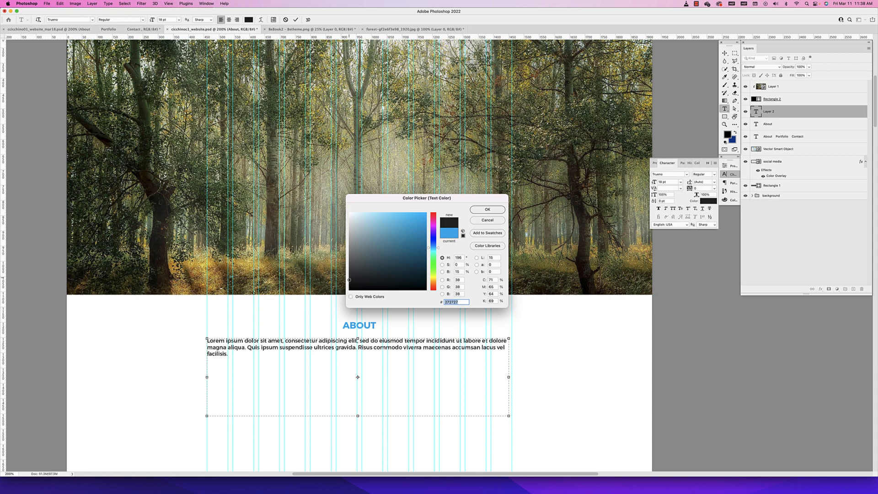
left_click(487, 209)
left_click(724, 53)
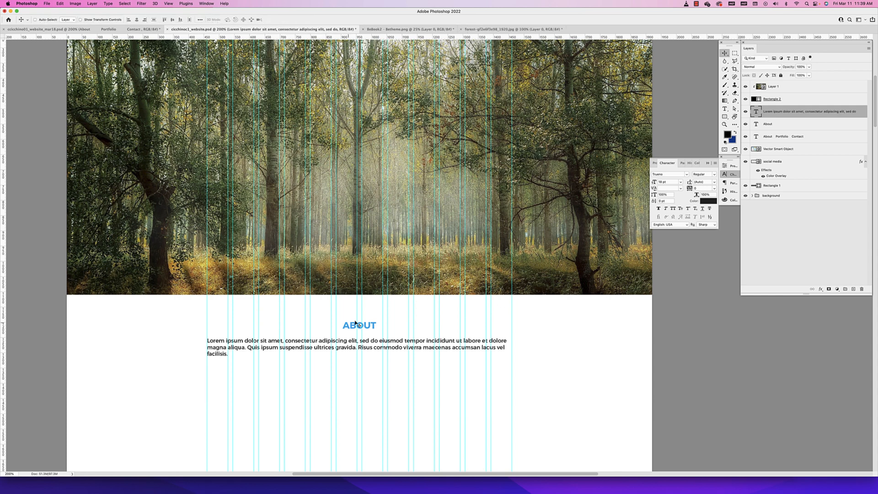
Lengthen the paragraph by copying its lorem ipsum text and pasting it four times at the end
double_click(344, 351)
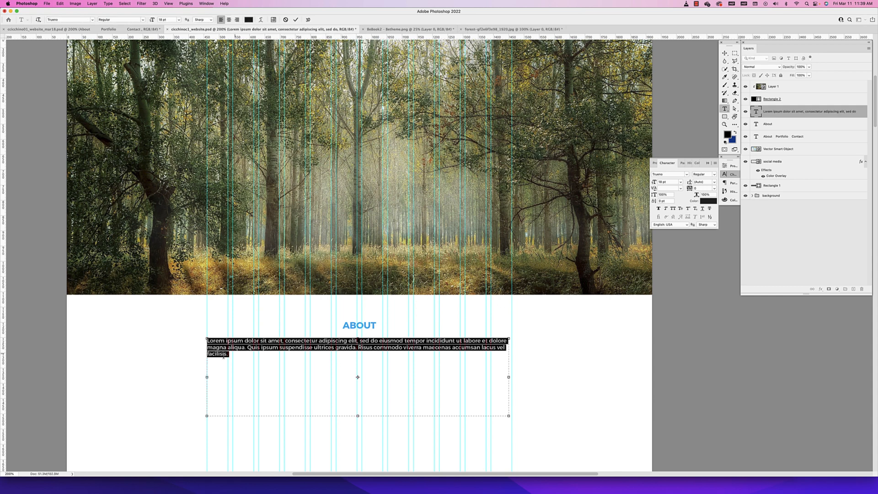
key("super+c")
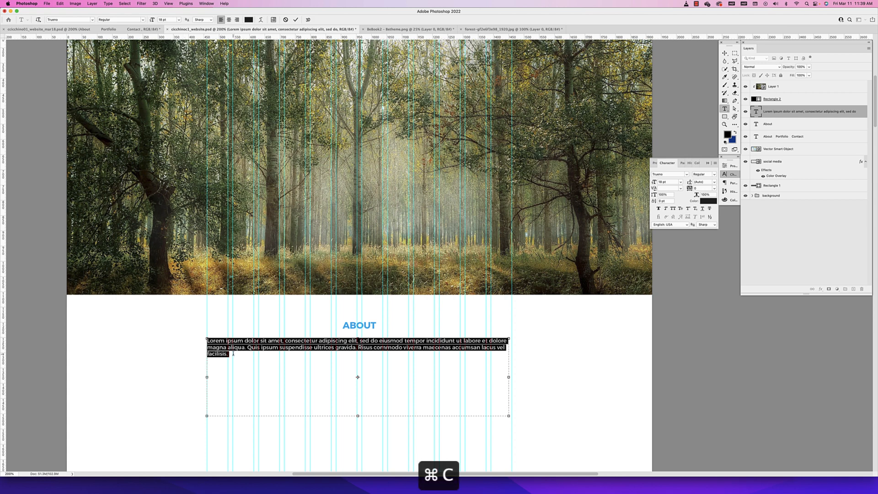
left_click(233, 353)
key("super+v")
key("super+v")
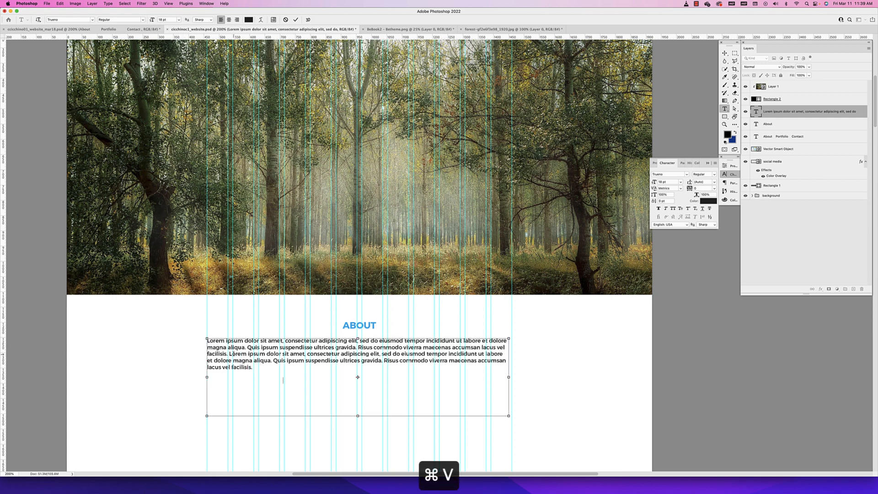
key("super+v")
key("super+v")
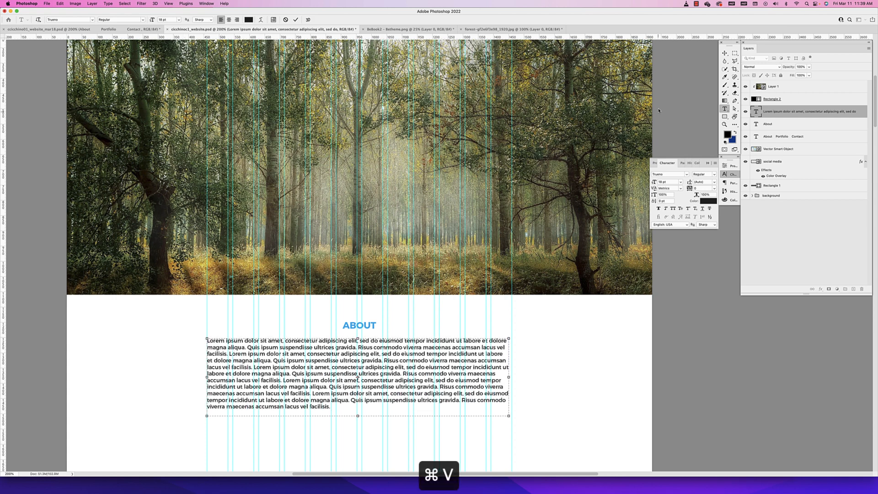
left_click(723, 54)
Review the page layout at 100% while hiding and showing the column guides
scroll(346, 388, "right", 1)
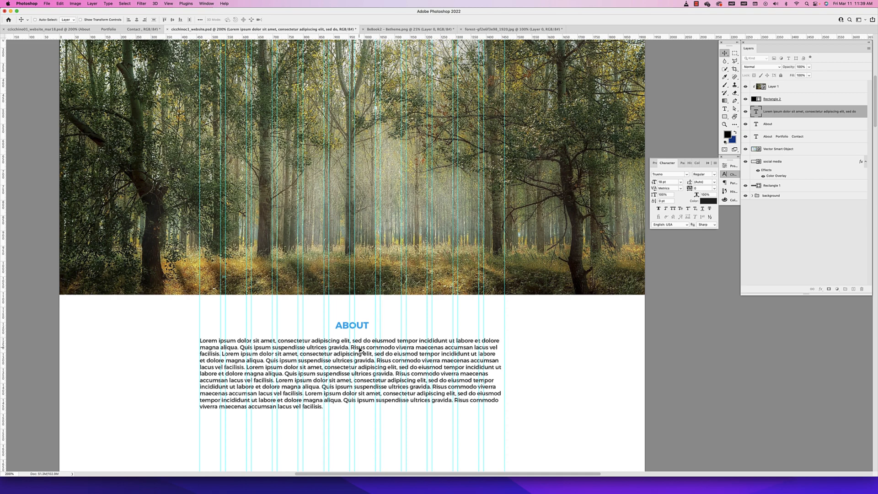
key("super+minus")
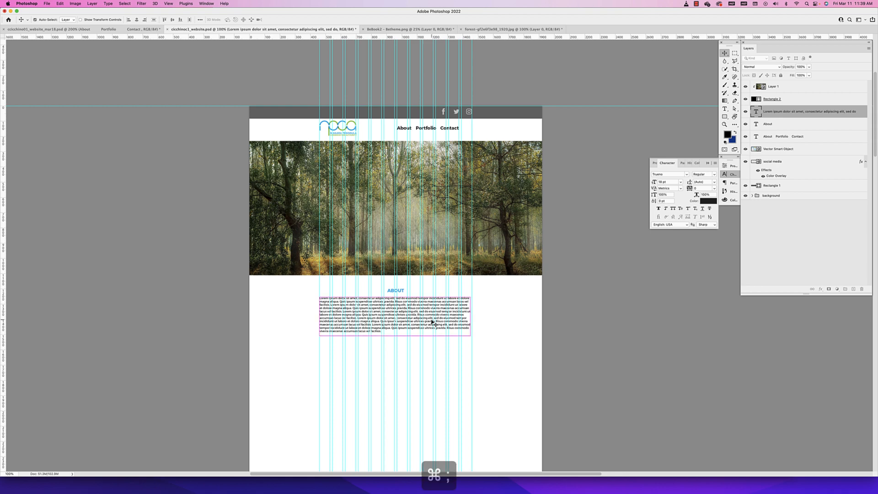
key("super+semicolon")
key("super+semicolon")
key("super+semicolon")
key("super+semicolon")
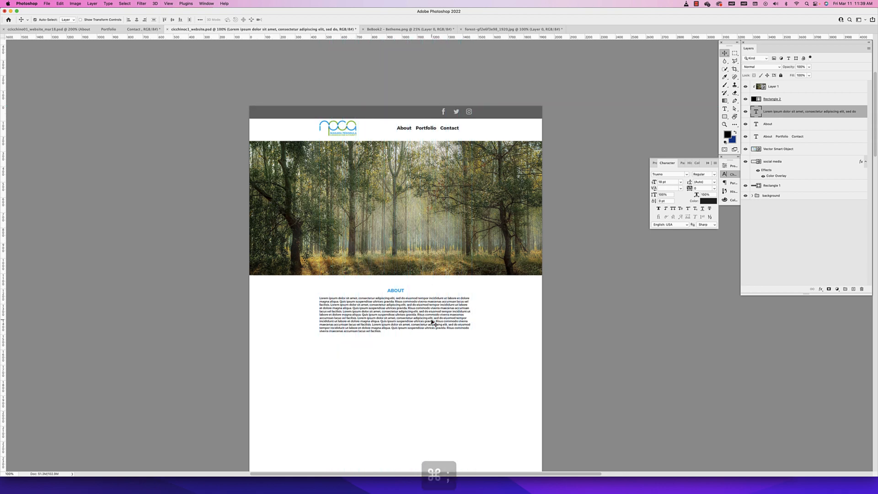
left_click(168, 3)
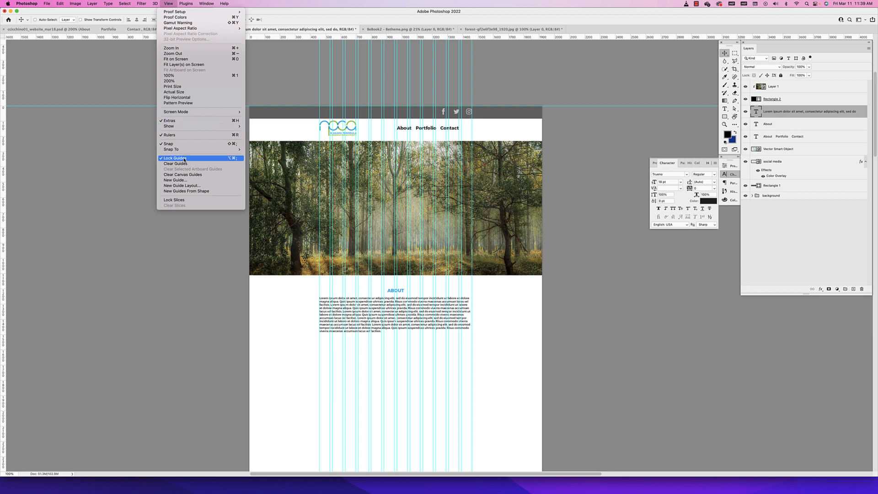
mouse_move(180, 127)
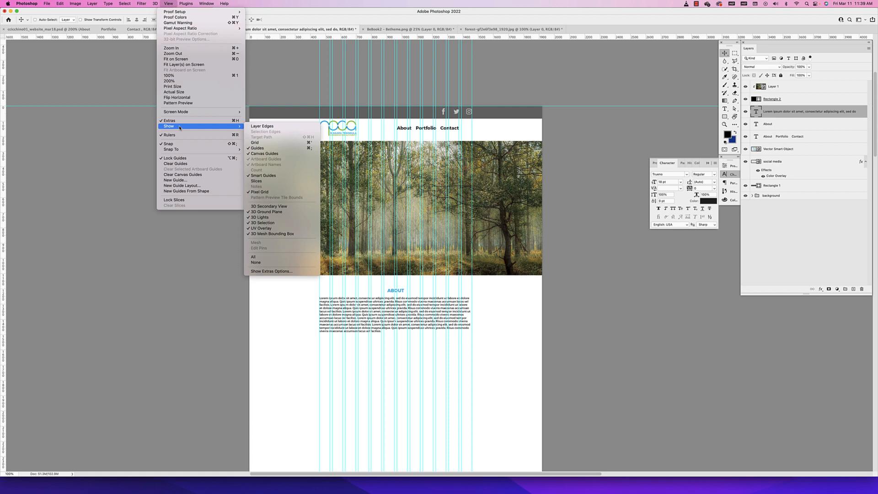
left_click(310, 151)
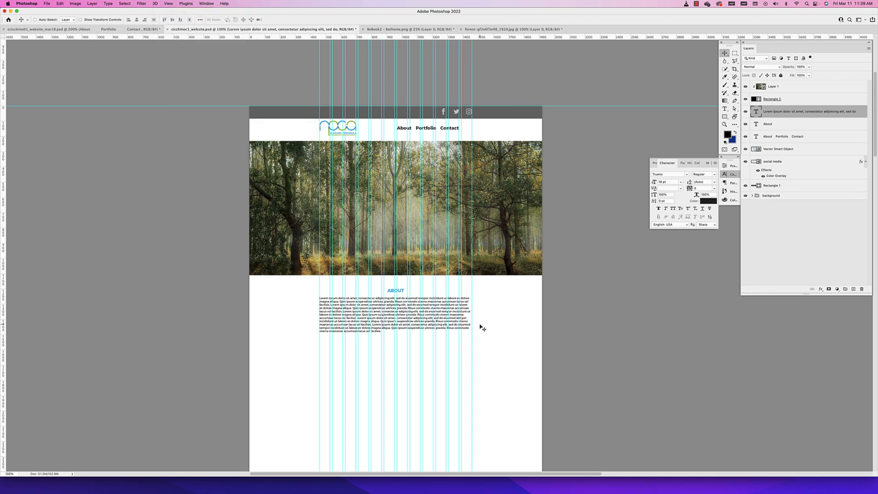
key("super+semicolon")
key("super+semicolon")
key("super+semicolon")
key("super+semicolon")
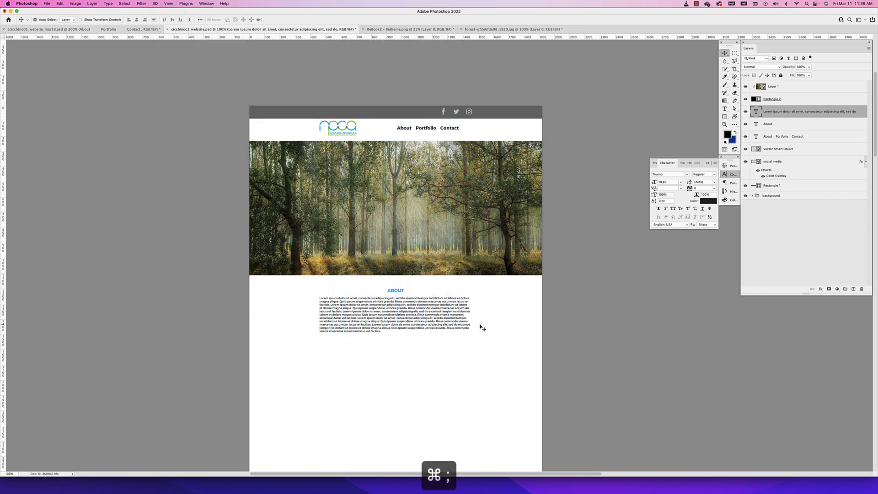
key("super+semicolon")
key("super+semicolon")
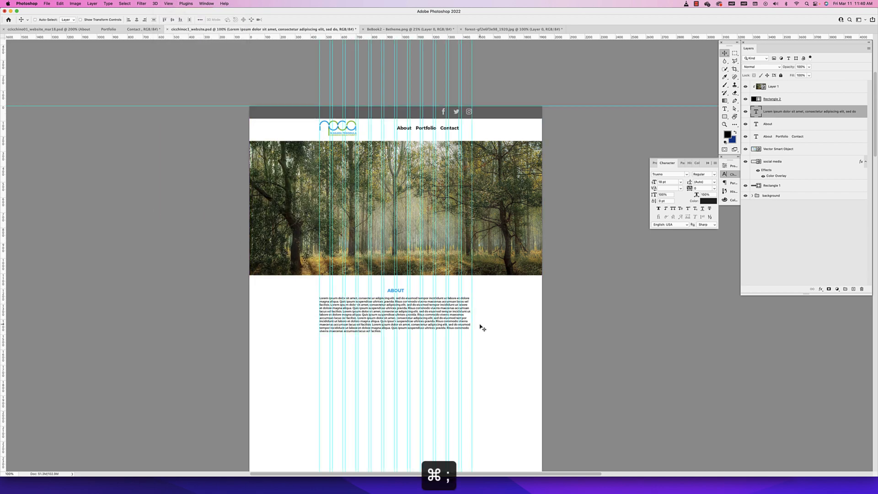
key("super+semicolon")
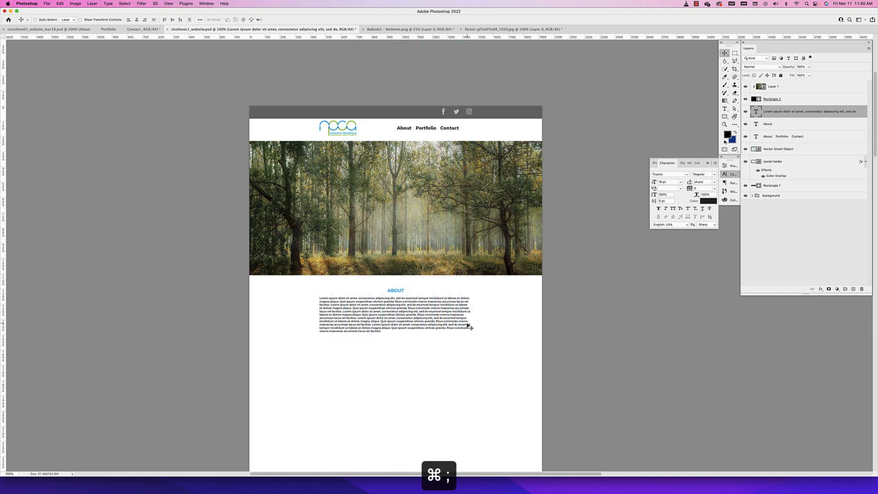
Show the guides and narrow the lorem ipsum text box so its right edge reaches the middle of the column grid
key("super+equal")
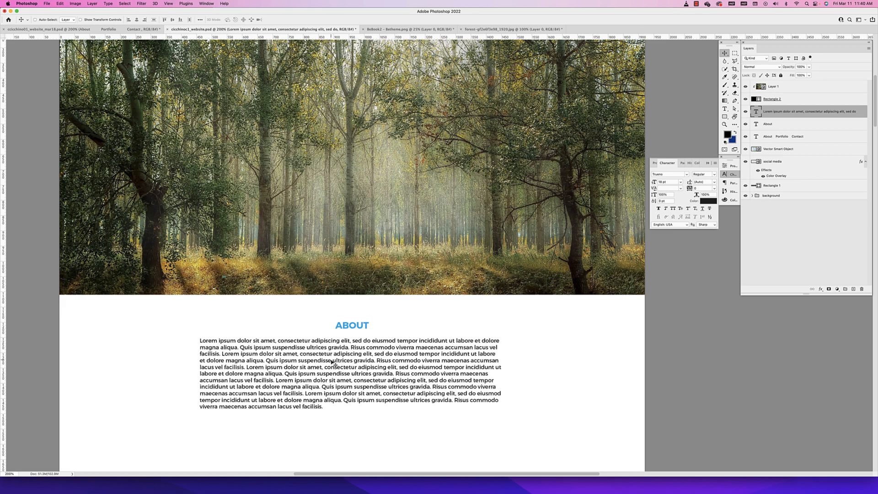
scroll(333, 362, "down", 5)
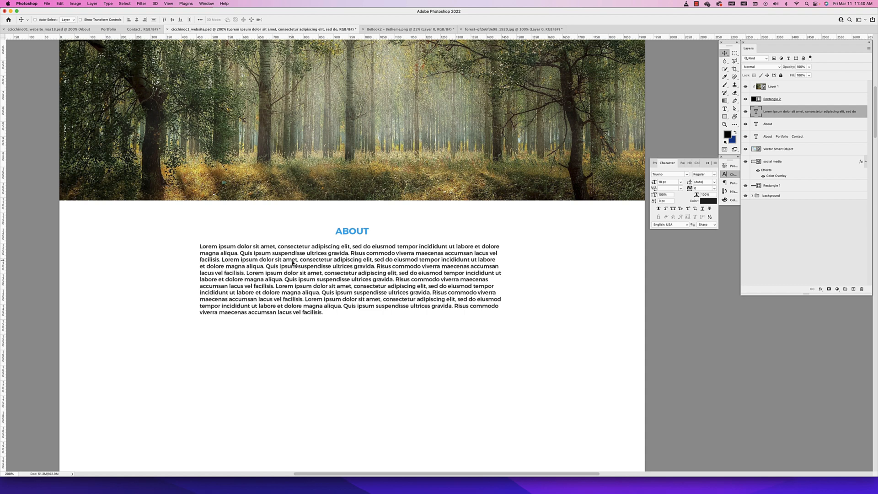
double_click(369, 269)
key("super+semicolon")
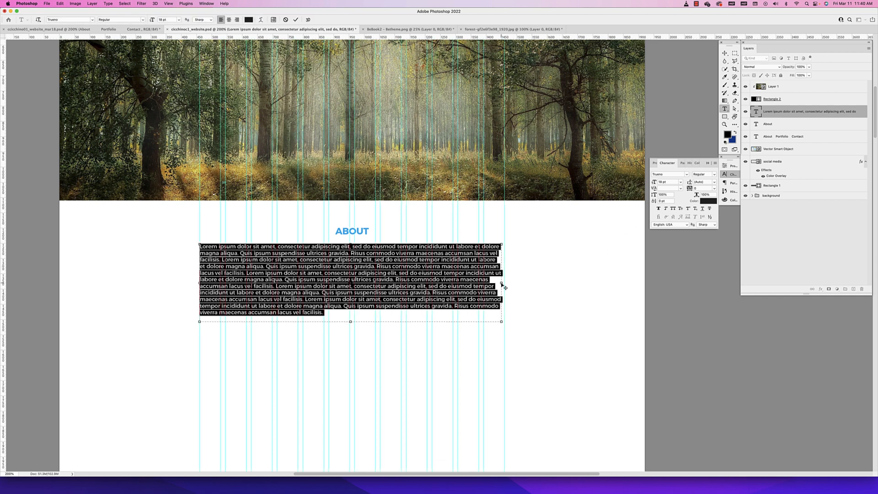
left_click_drag(502, 283, 347, 271)
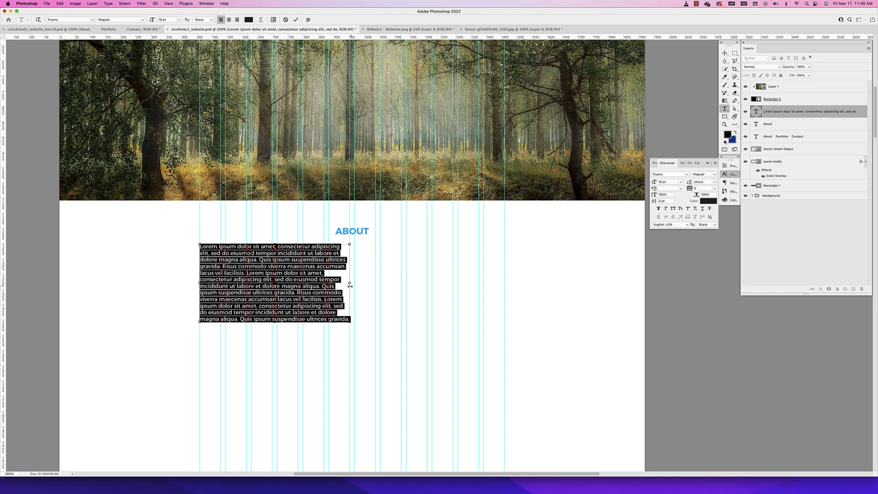
Duplicate the lorem ipsum paragraph into the other half of the column grid to form two columns, and hide the guides
left_click(724, 53)
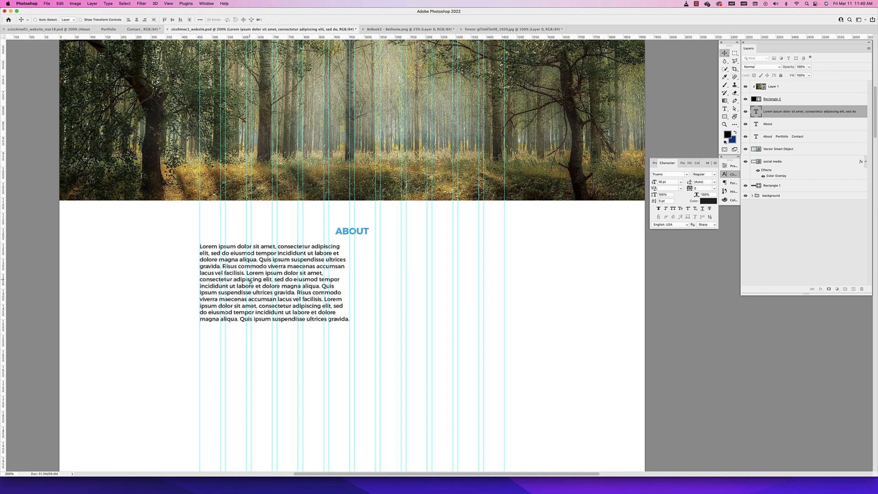
left_click_drag(250, 281, 405, 284)
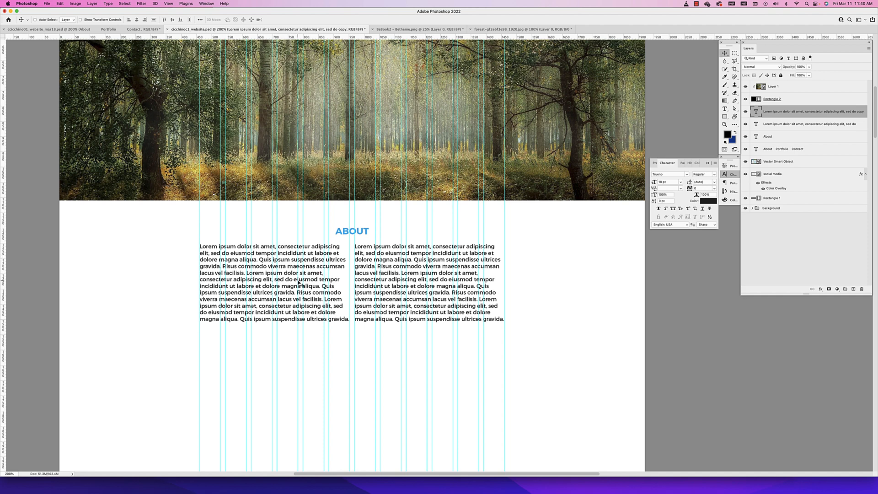
key("super+semicolon")
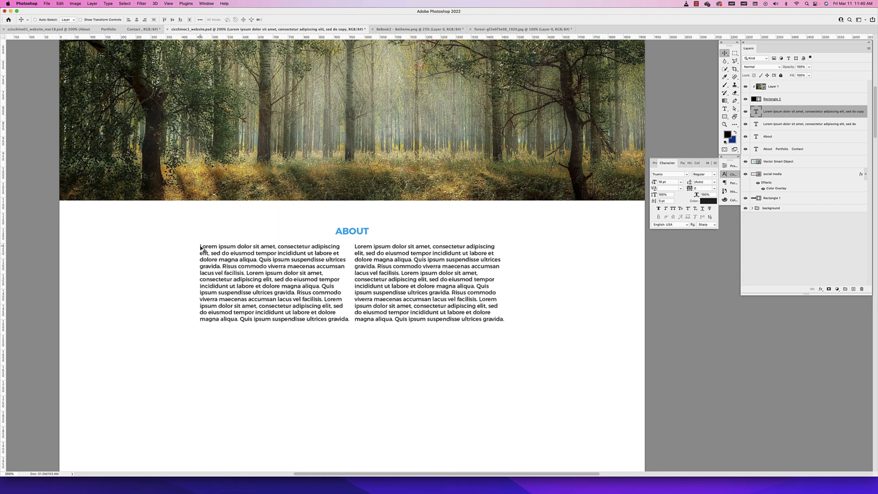
Duplicate the left paragraph below itself and widen the copy's text box to span both columns
left_click(299, 257, "super")
left_click_drag(299, 257, 311, 337)
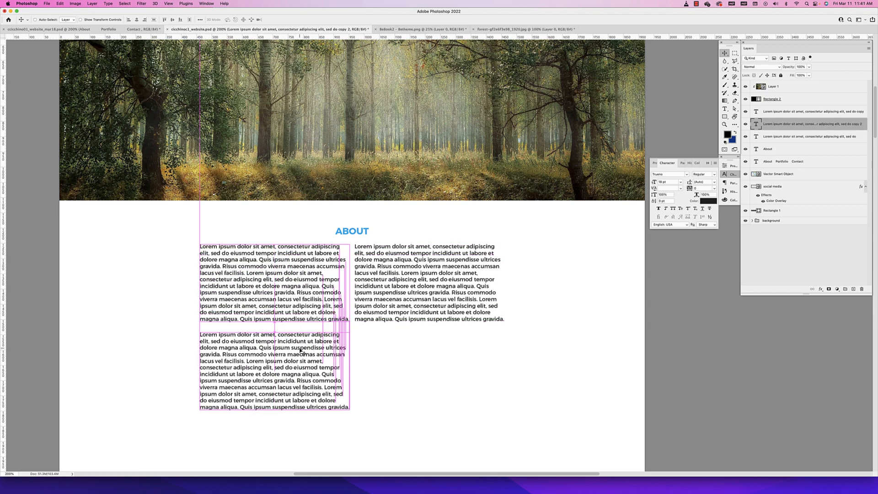
key("super+t")
left_click_drag(352, 371, 450, 371)
key("super+z")
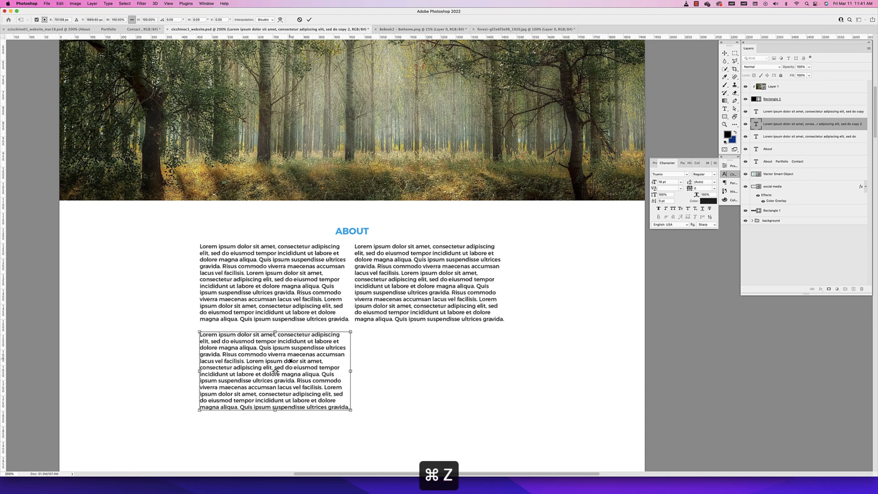
double_click(289, 361)
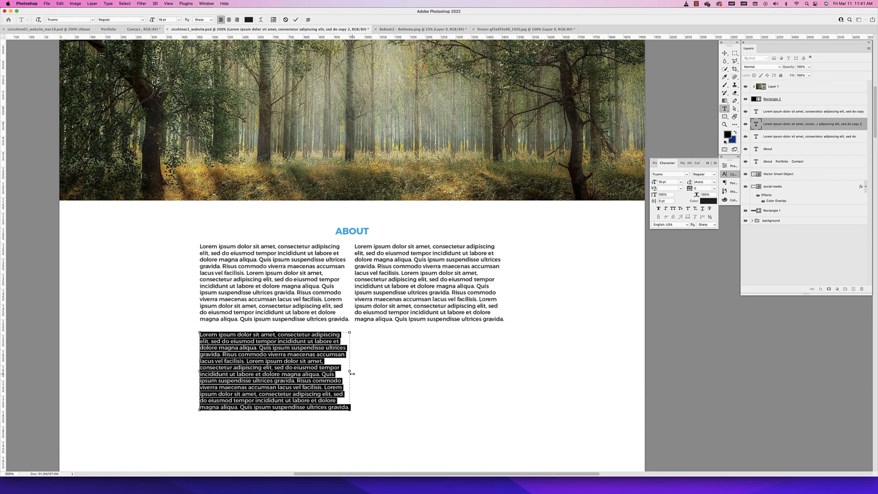
left_click_drag(403, 371, 505, 372)
left_click(724, 53)
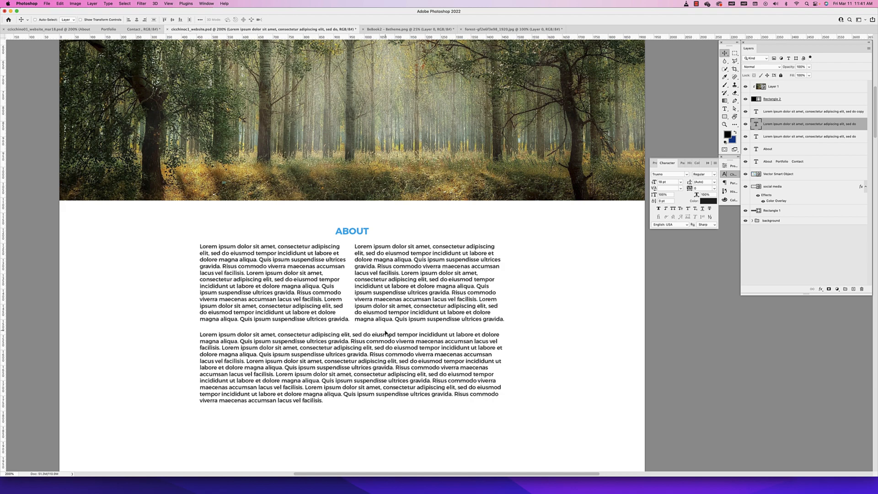
Build a three-column row below the full-width block by duplicating the left paragraph, narrowing it to a third of the grid and copying it twice
scroll(366, 322, "down", 5)
left_click(329, 201, "super")
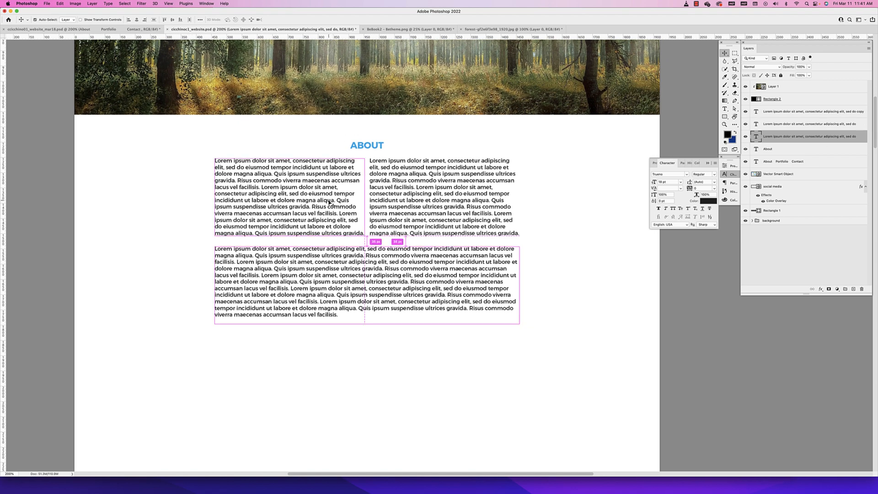
left_click_drag(325, 201, 324, 372)
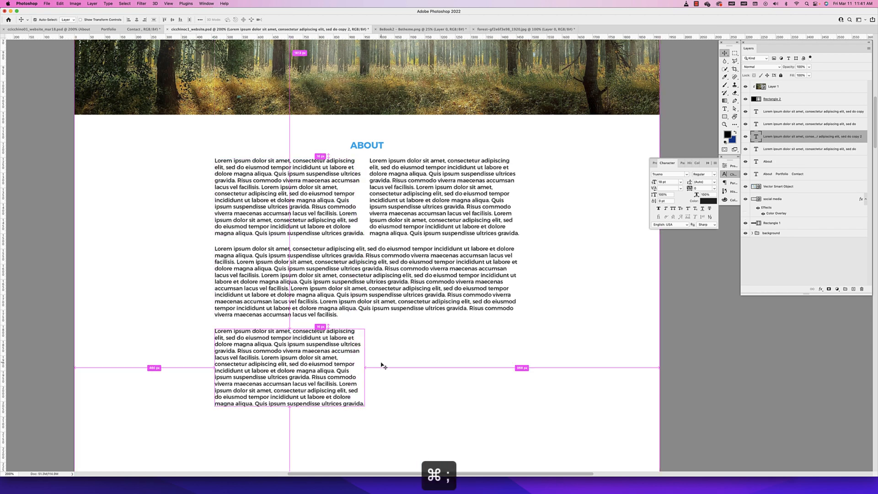
key("super+semicolon")
double_click(351, 383)
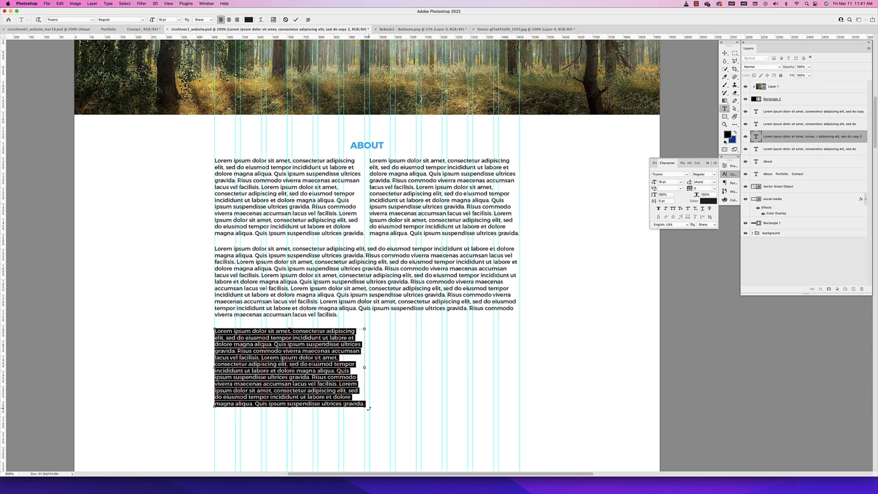
left_click_drag(364, 368, 313, 364)
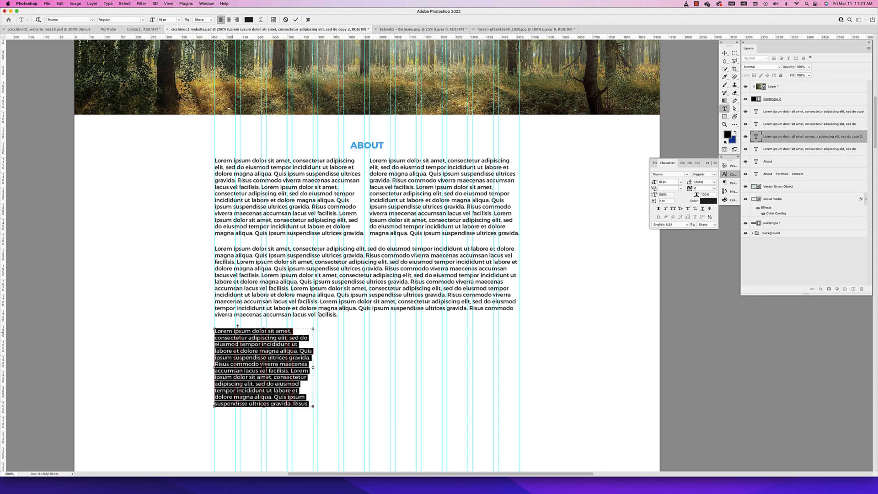
left_click(724, 53)
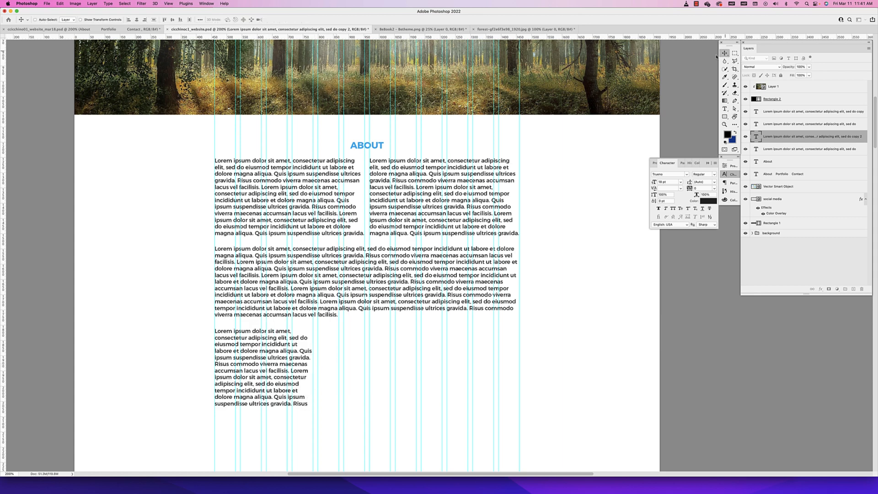
left_click_drag(272, 346, 439, 362)
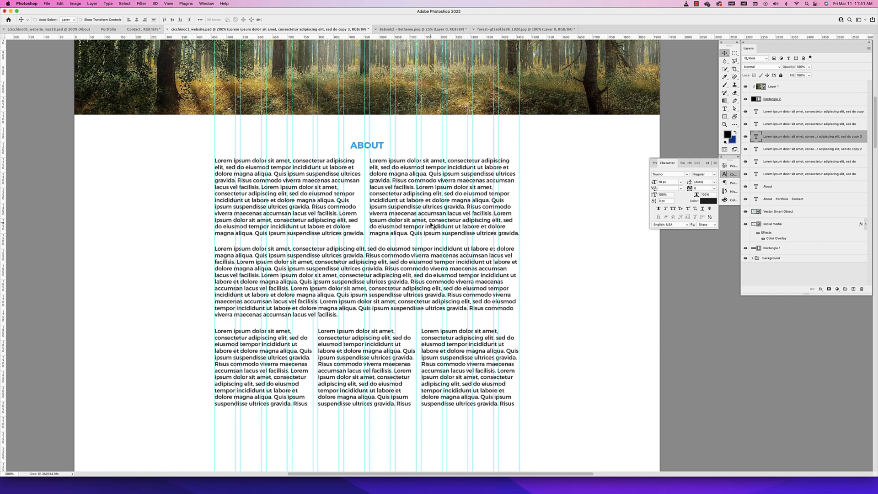
Hide the column guides and review the two-column, full-width and three-column text rows below the ABOUT heading
scroll(391, 204, "left", 5)
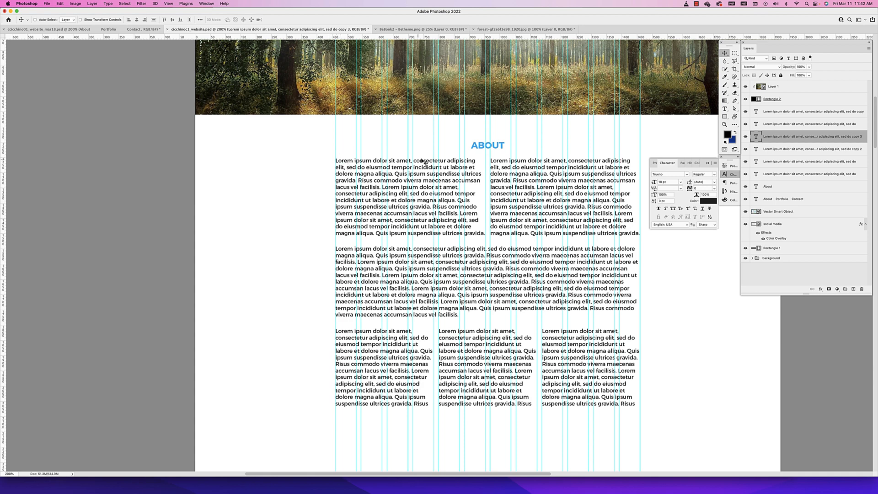
key("super+semicolon")
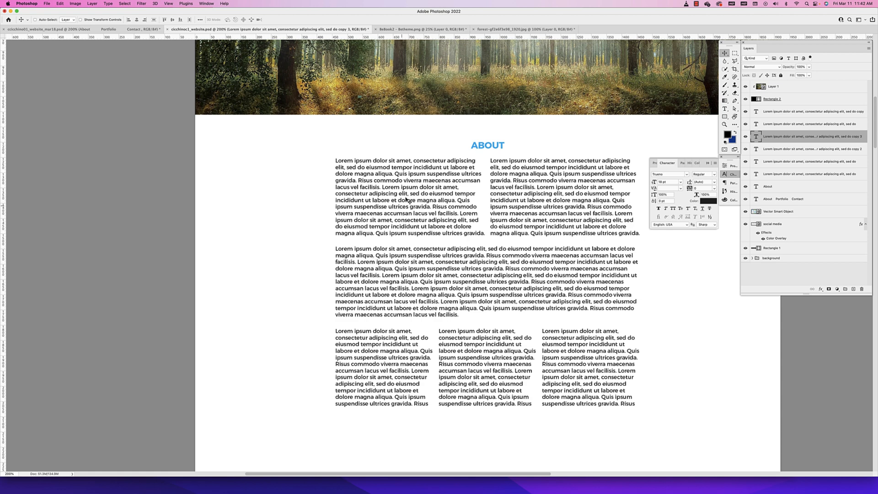
scroll(383, 332, "down", 2)
scroll(383, 333, "down", 3)
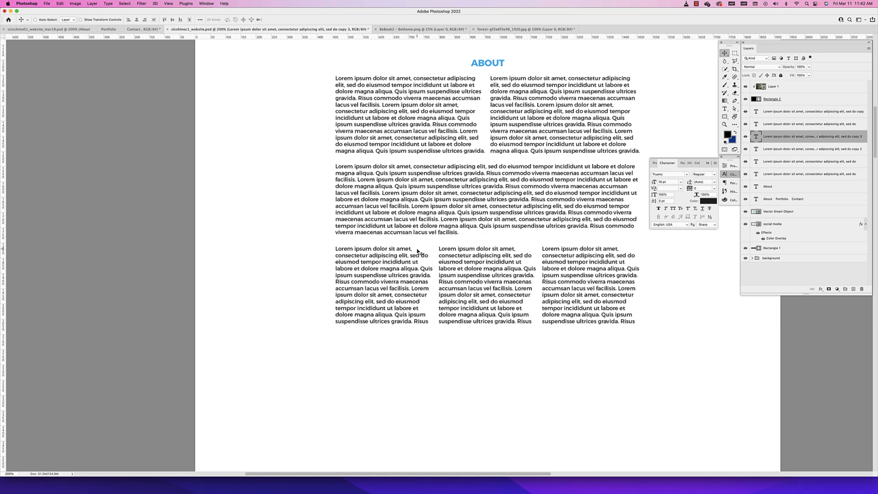
scroll(397, 264, "up", 2)
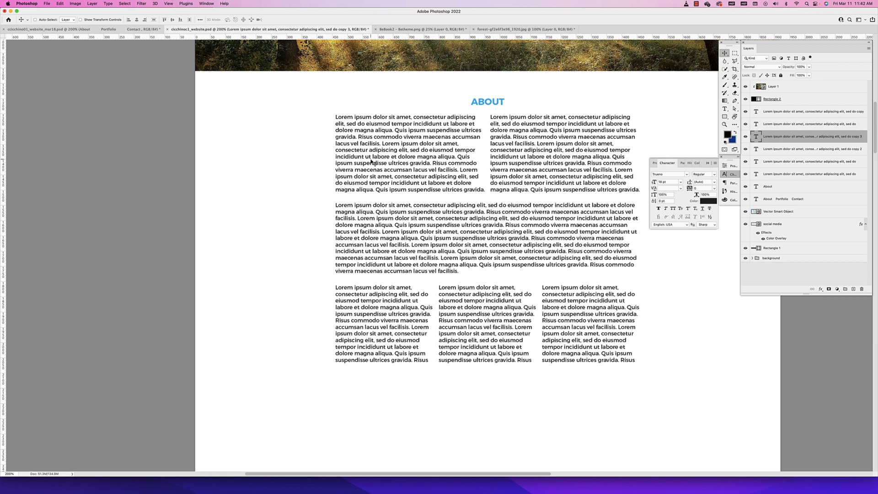
scroll(480, 290, "left", 1)
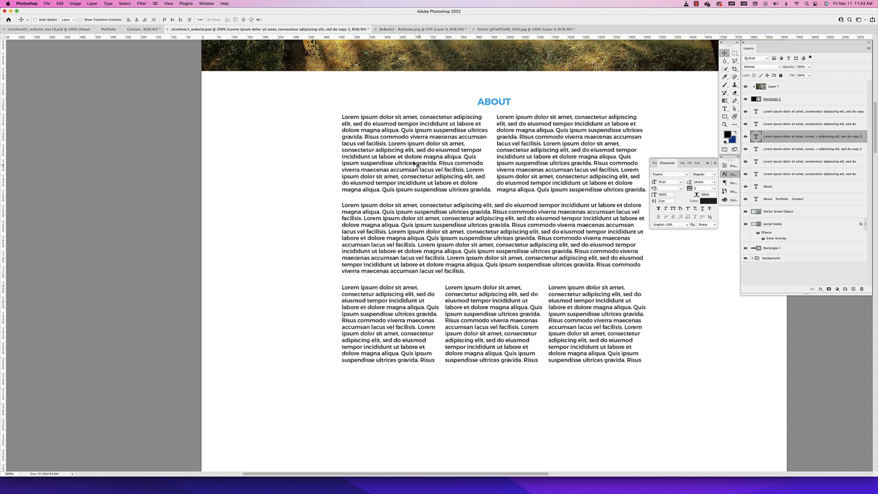
double_click(408, 145)
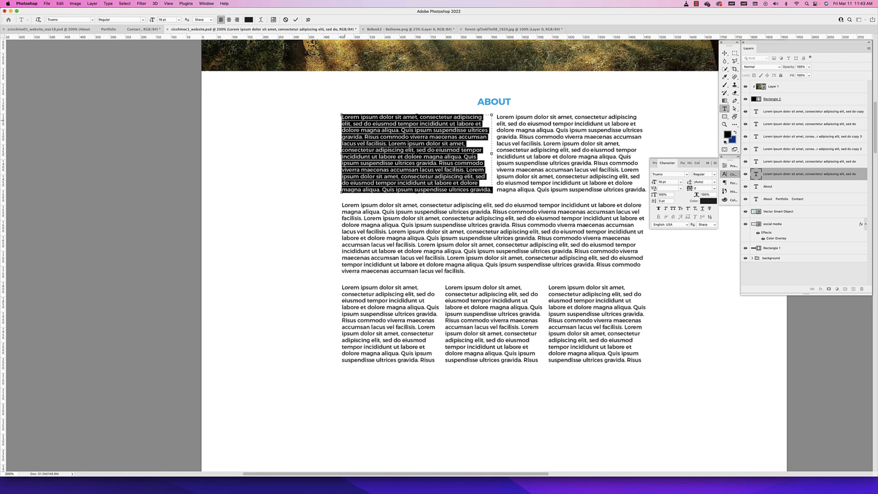
left_click(724, 53)
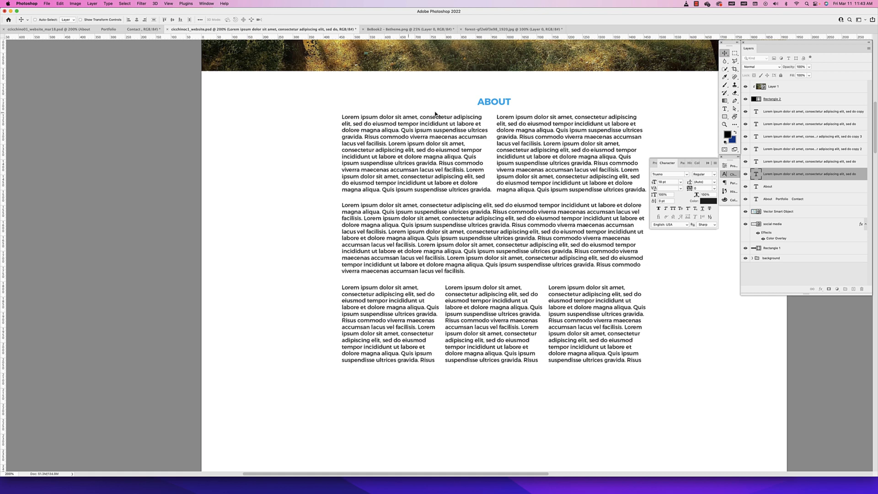
key("super+minus")
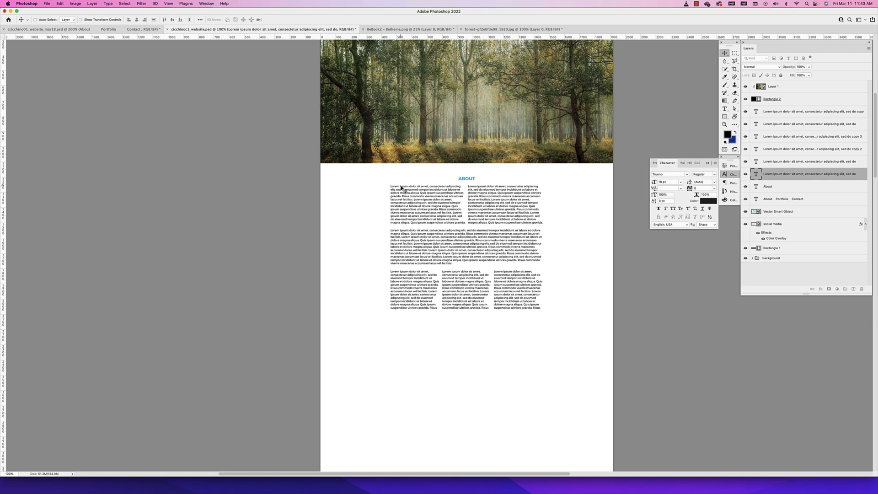
Delete the full-width paragraph and the three narrow paragraphs, keeping only the two-column text under ABOUT
left_click(443, 233, "super")
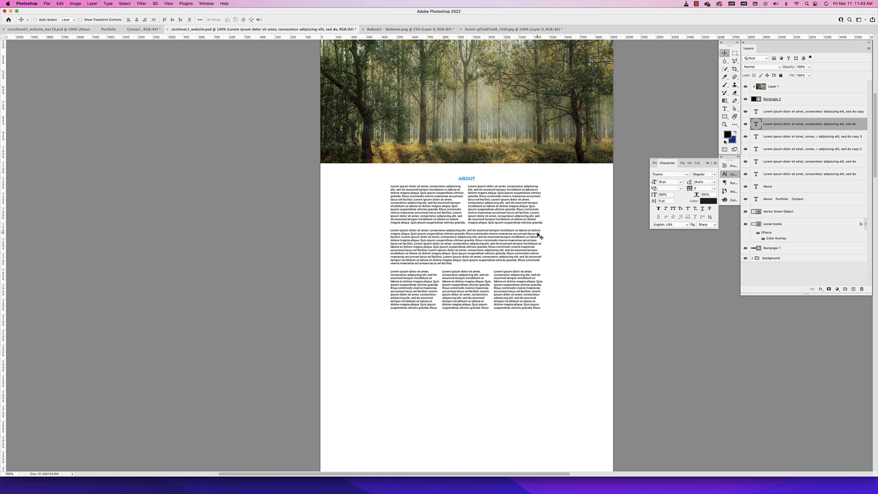
key("BackSpace")
left_click(415, 287, "super")
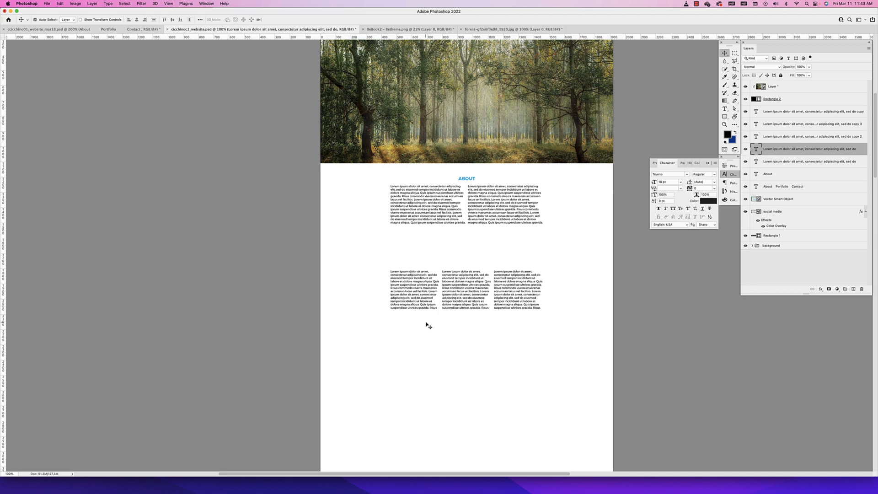
left_click(463, 293, "shift")
left_click(520, 290, "shift")
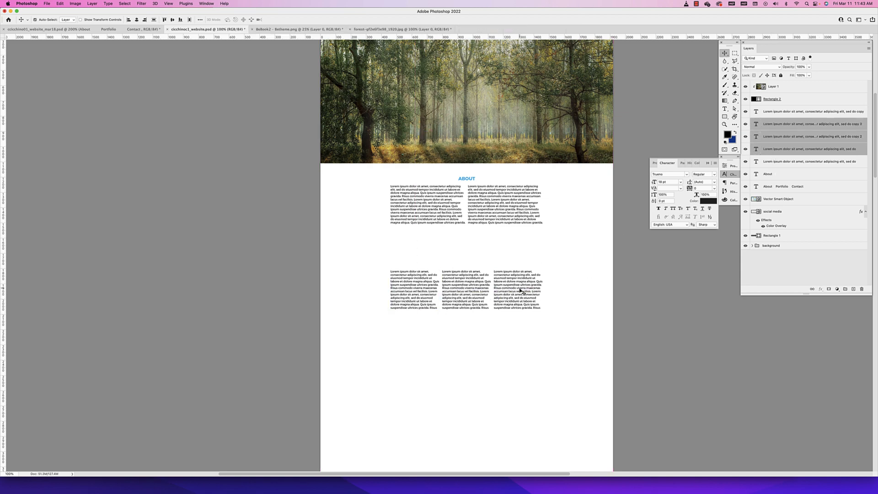
key("Delete")
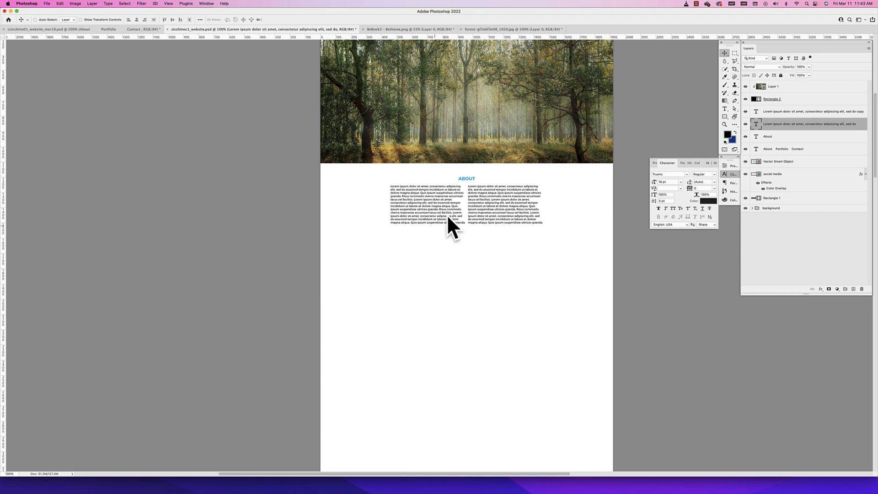
key("super+equal")
scroll(470, 221, "up", 3)
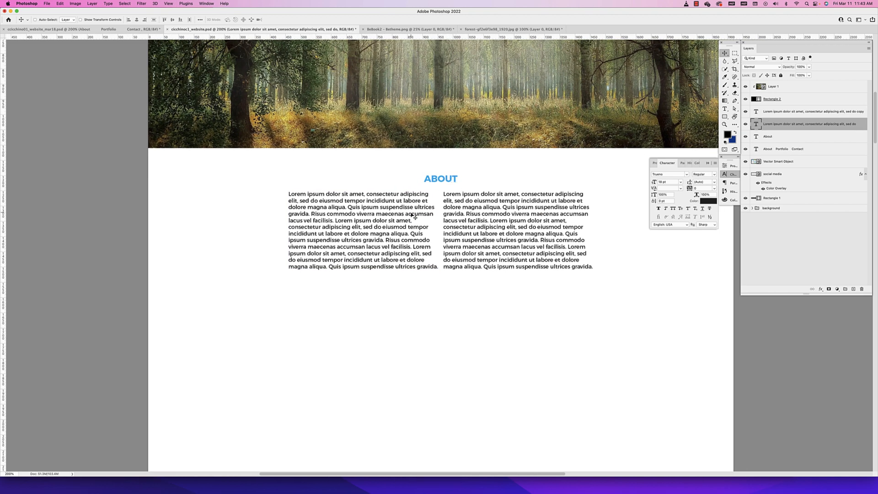
key("super+minus")
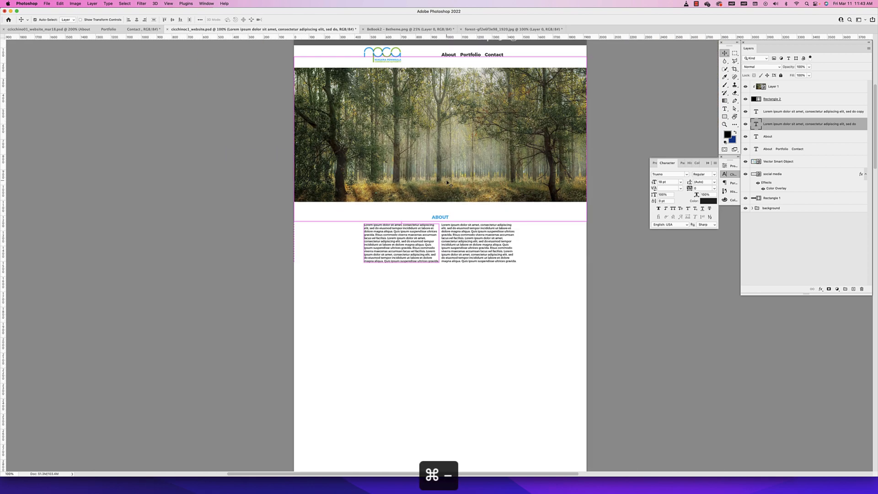
double_click(419, 242)
left_click(724, 53)
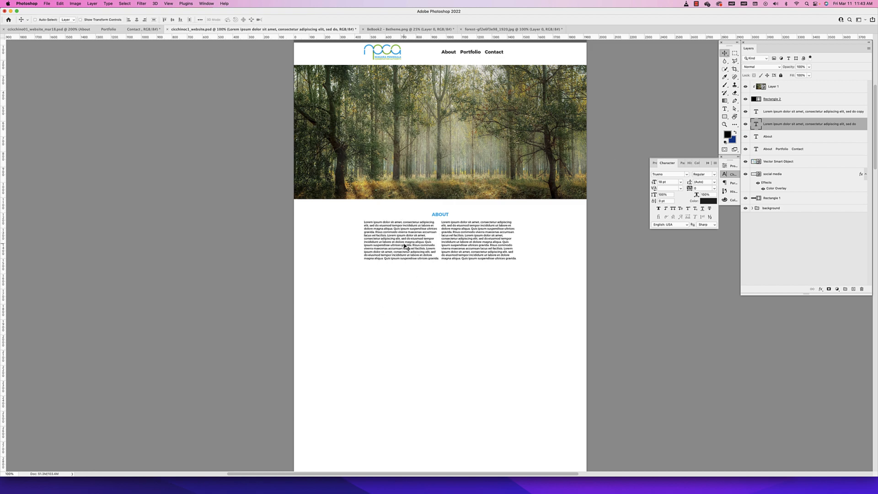
left_click_drag(399, 242, 398, 332)
key("super+z")
key("super+z")
Duplicate the left paragraph lower on the page and set the copy in Abril Text Regular at 22 pt
left_click_drag(402, 250, 401, 366)
double_click(401, 366)
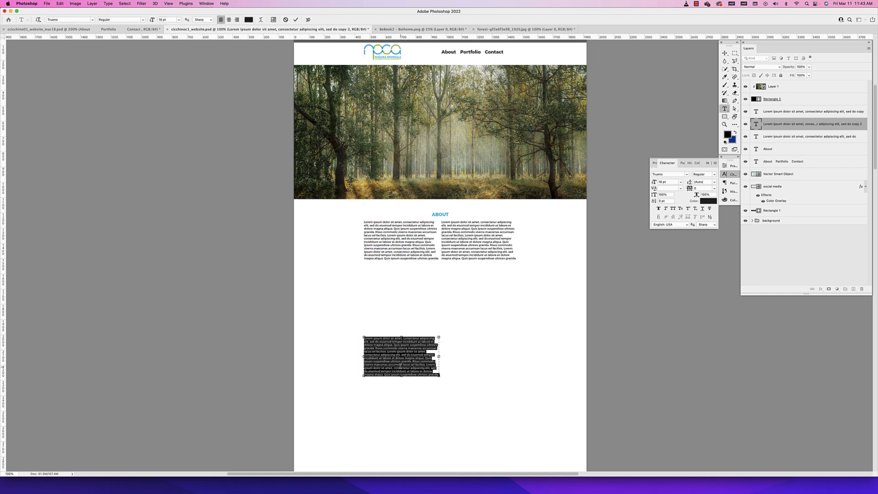
left_click(686, 175)
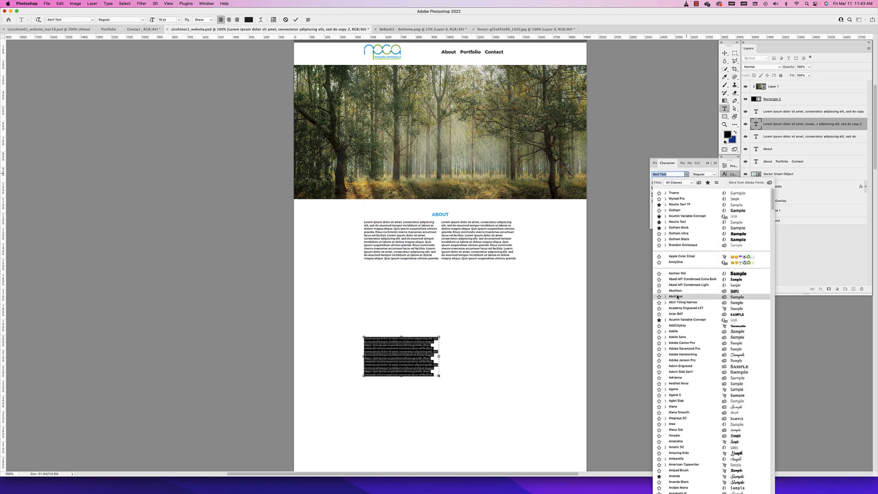
left_click(677, 297)
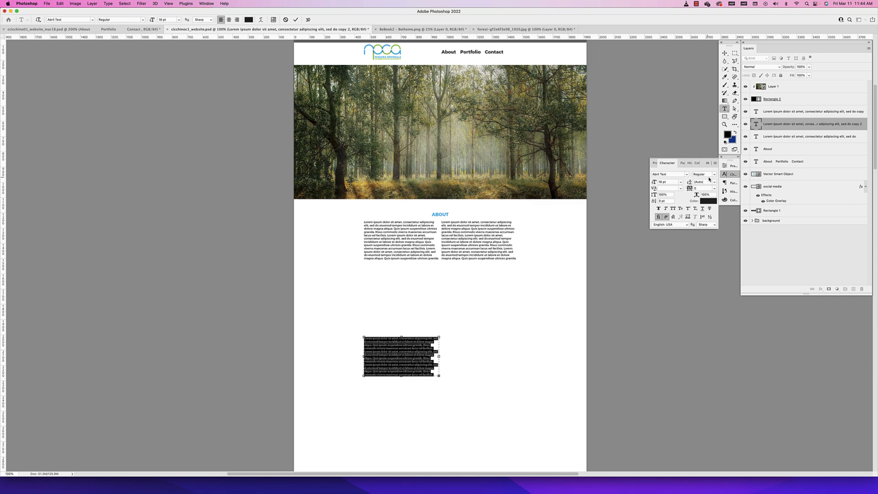
left_click_drag(671, 182, 648, 182)
key("Up")
key("Up")
key("Up")
key("Up")
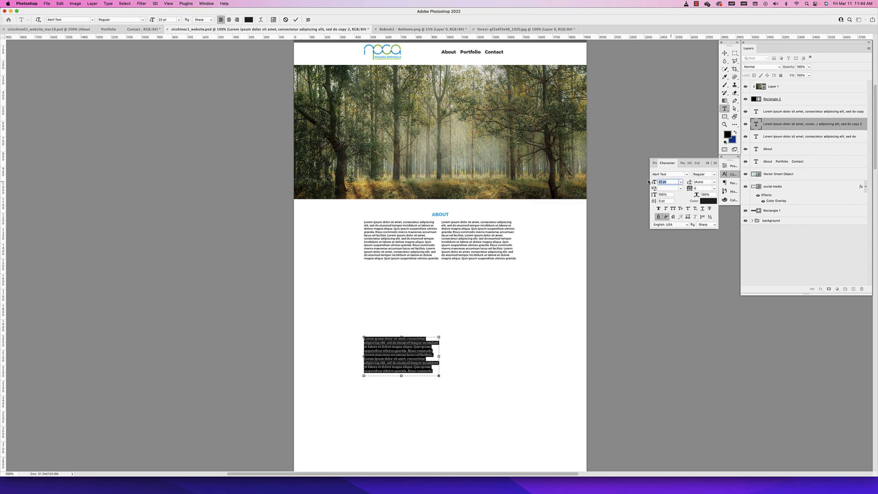
left_click(724, 53)
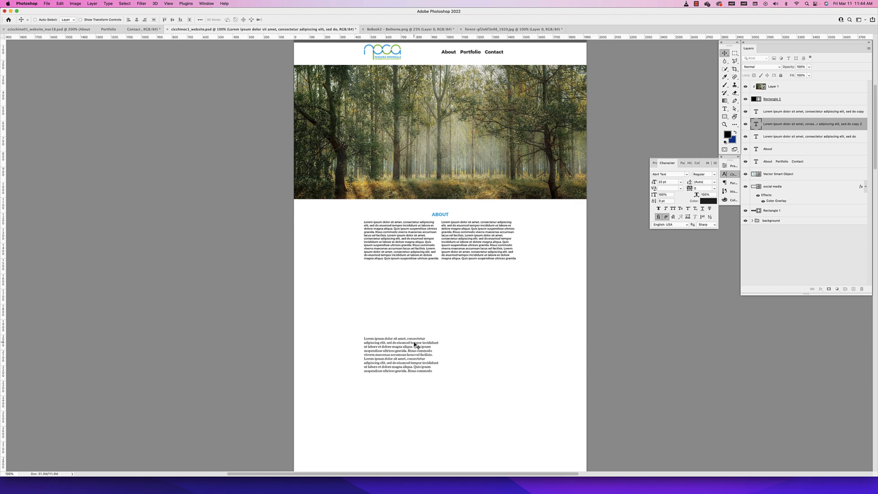
Delete the Abril Text paragraph from the lower part of the page
scroll(449, 298, "down", 1)
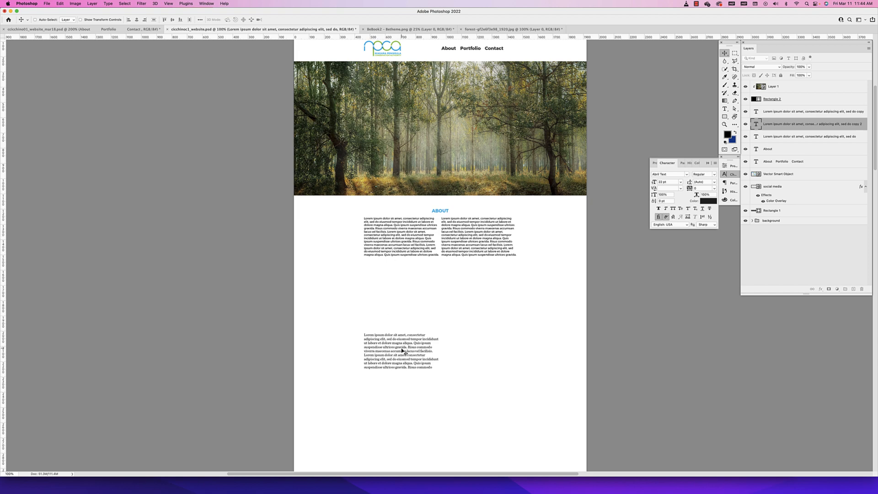
key("Delete")
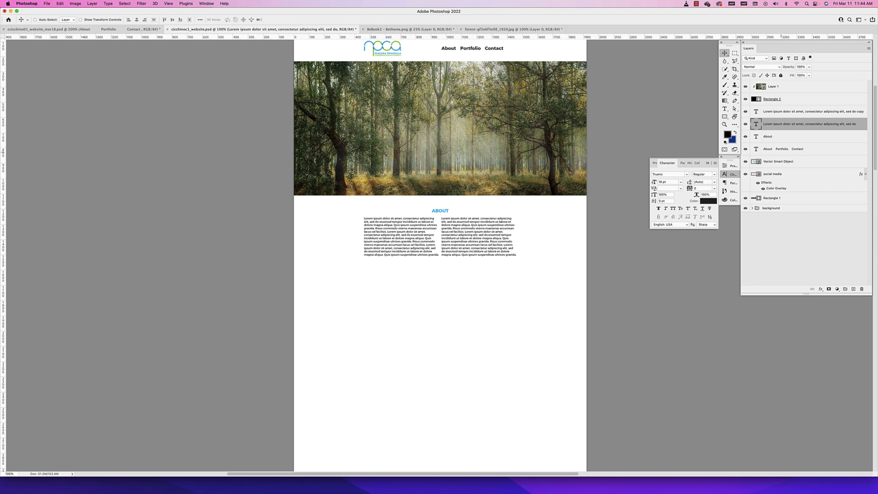
Group the social media icons with the dark top bar rectangle and name the group "header"
scroll(389, 141, "up", 3)
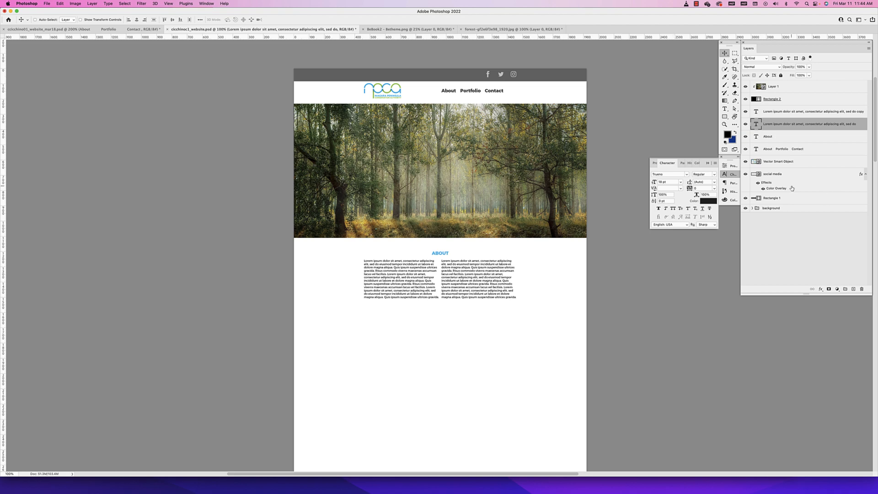
left_click(534, 76, "super")
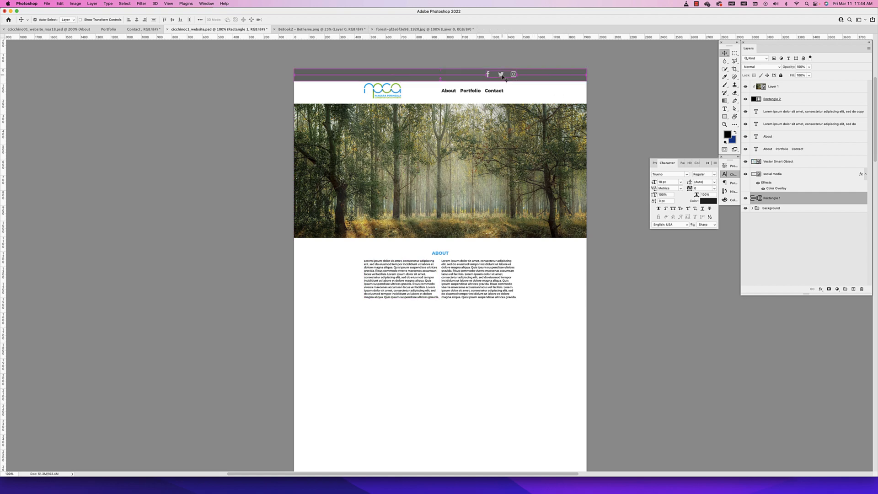
left_click(512, 76, "super")
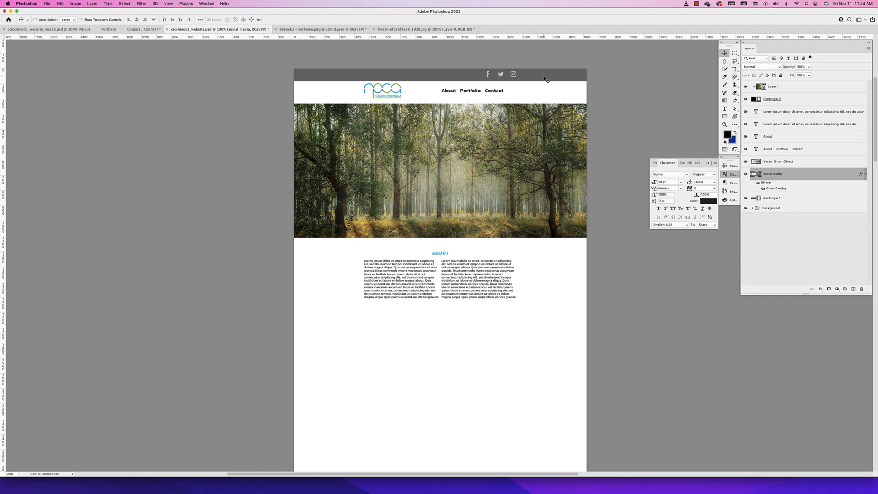
left_click(790, 198, "shift")
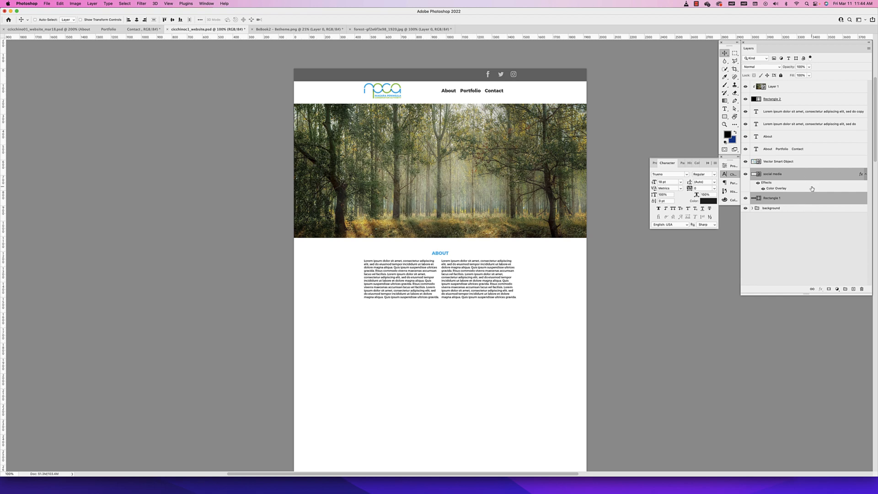
key("super+g")
double_click(766, 172)
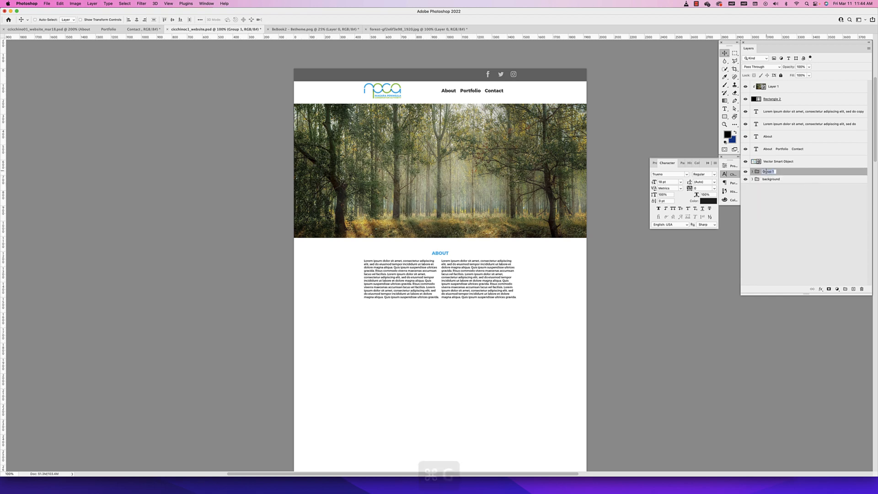
type("header")
key("Return")
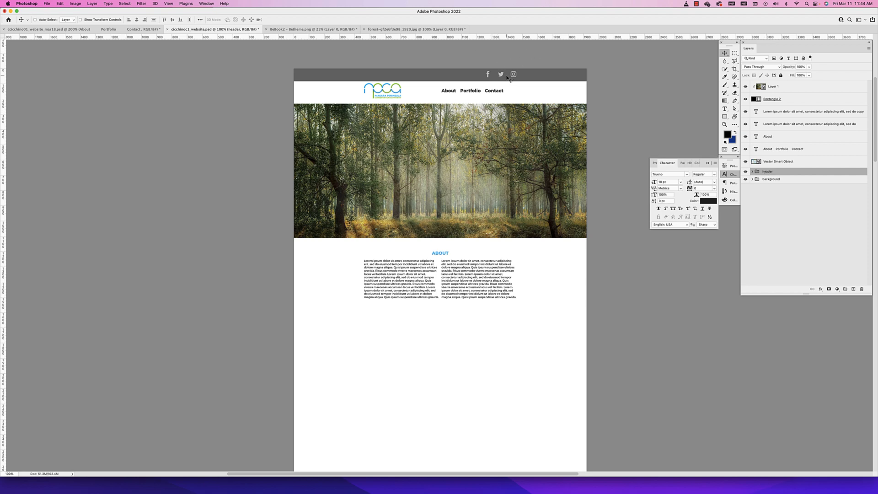
Align the end of the menu text with the outermost column guide, nudge it slightly lower, and compare it with the other NPCA page
left_click(394, 93, "super")
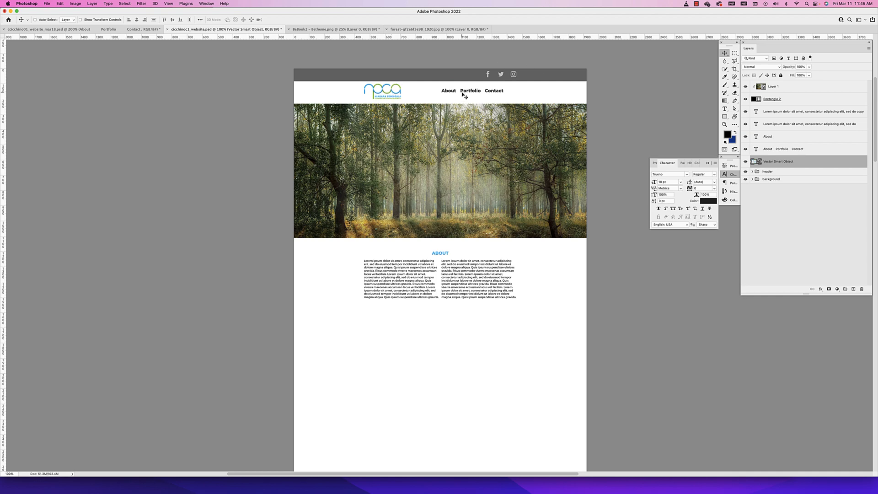
left_click(495, 94, "super")
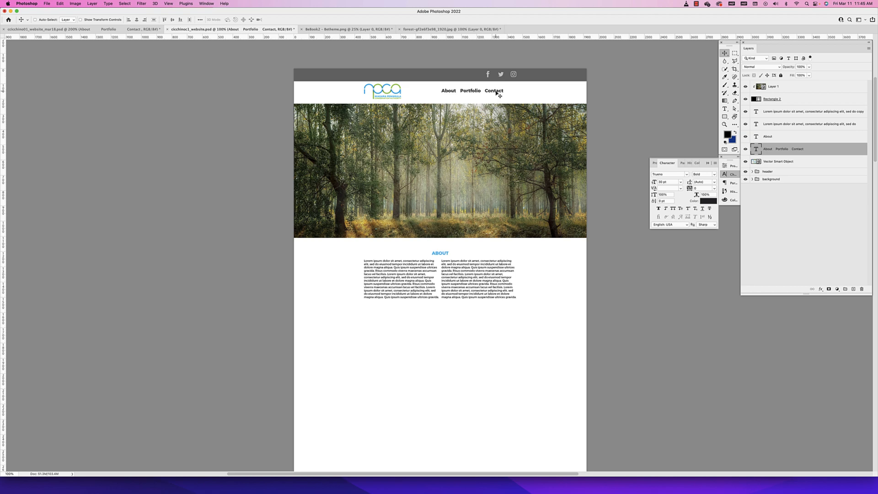
key("super+semicolon")
left_click_drag(499, 92, 511, 93)
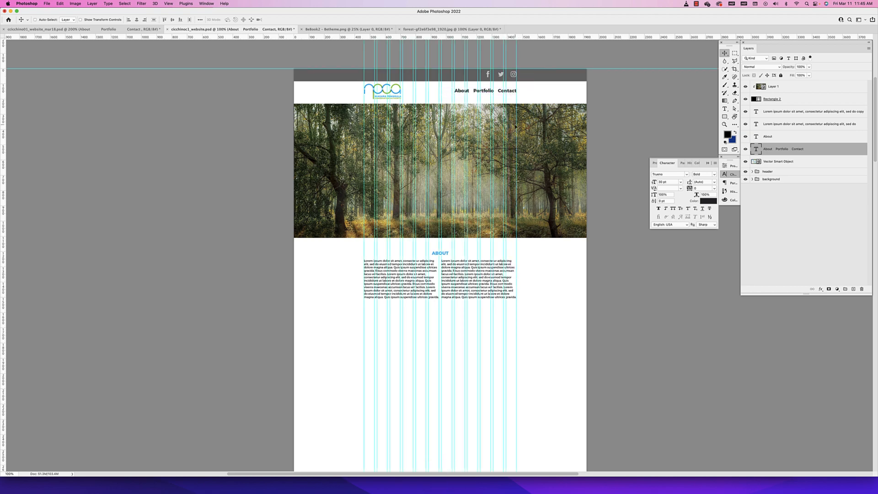
key("super+semicolon")
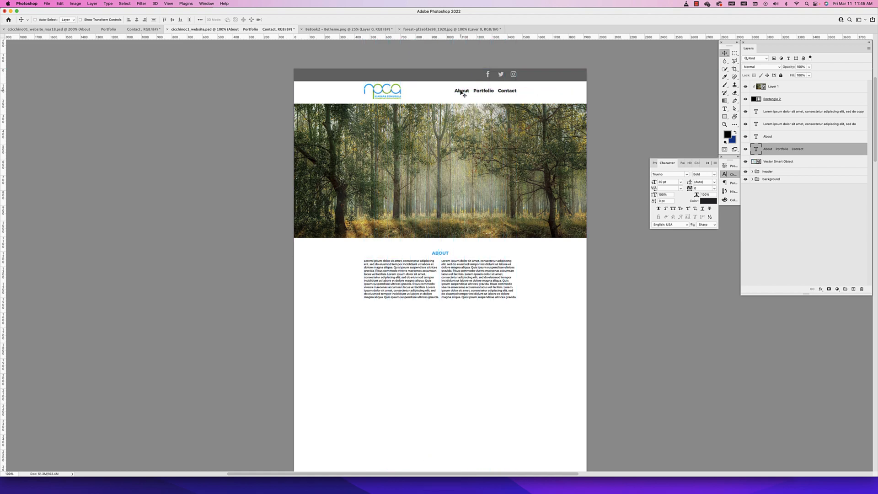
key("Down")
key("Down")
key("Down")
left_click(151, 29)
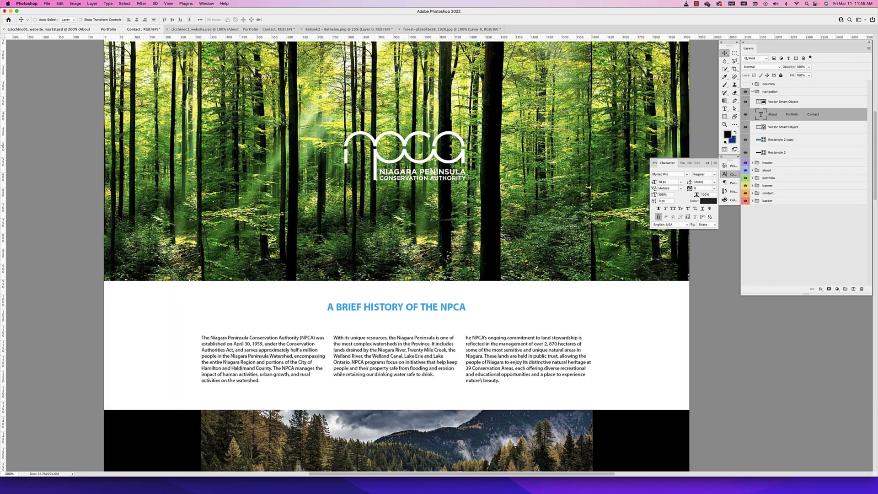
scroll(366, 147, "up", 3)
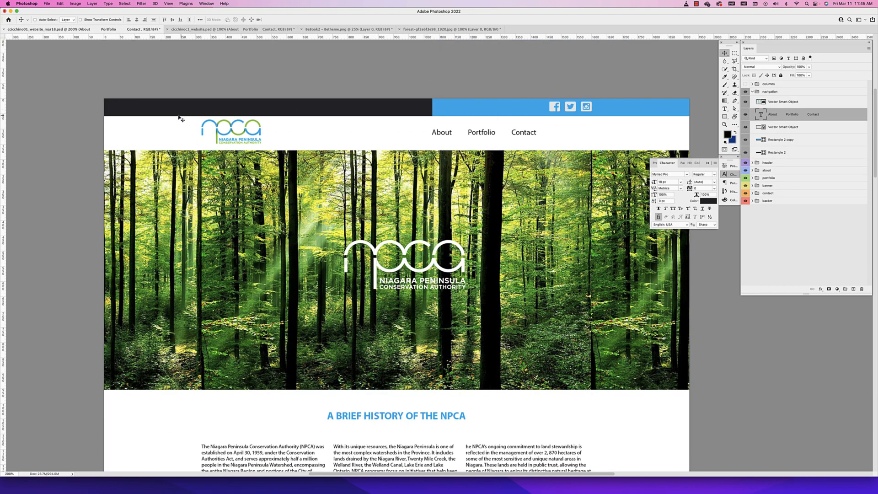
left_click(219, 30)
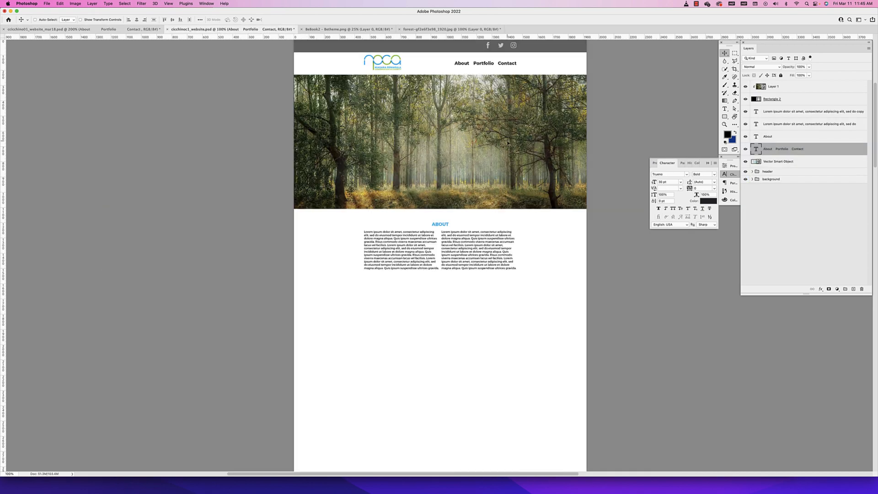
Group the NPCA logo with the About, Portfolio, Contact menu text and name the group "logo and nav"
left_click(399, 68, "super")
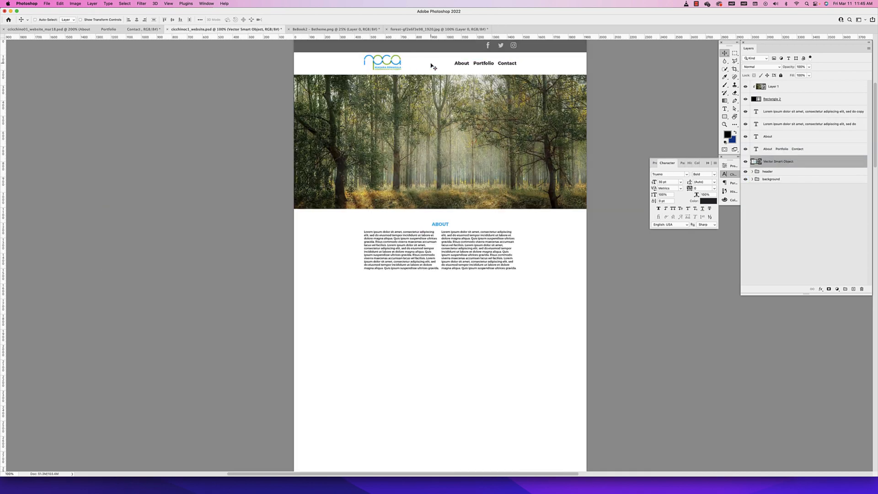
left_click(481, 66, "shift+super")
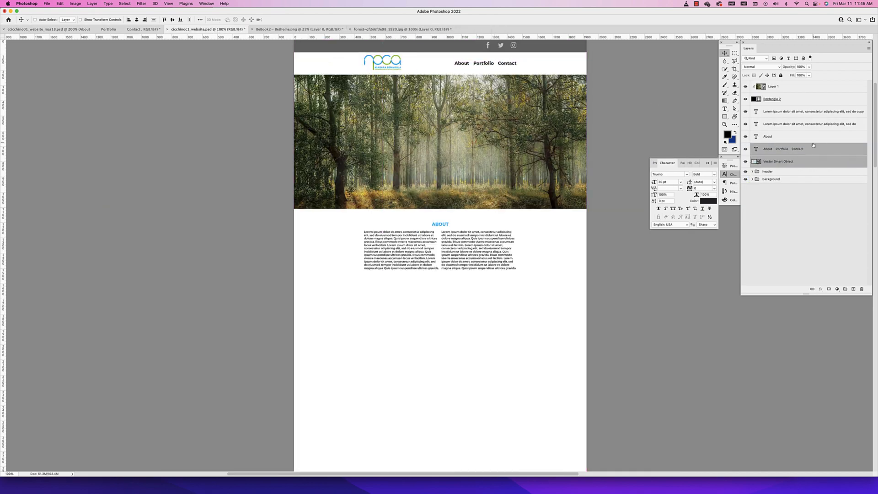
key("super+g")
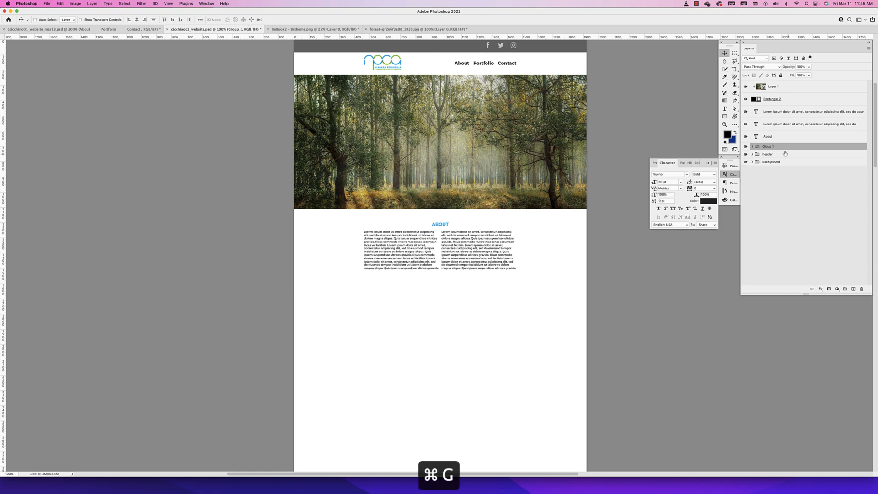
double_click(766, 146)
type("logo and nav")
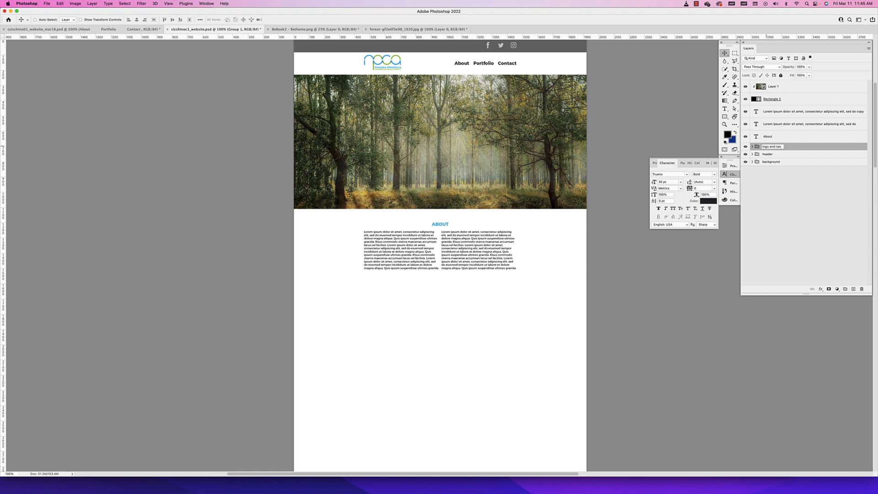
key("Return")
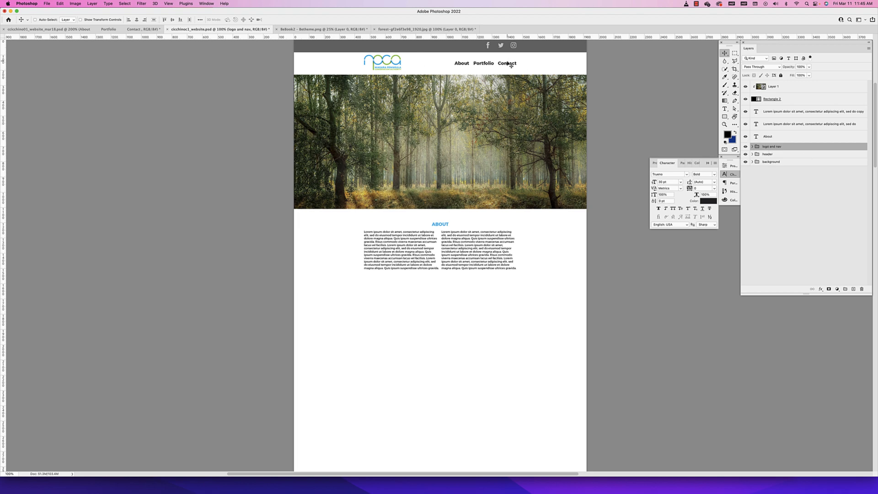
Group the forest image layer with its clipping rectangle, Rectangle 2, and name the group "pic"
left_click(512, 114)
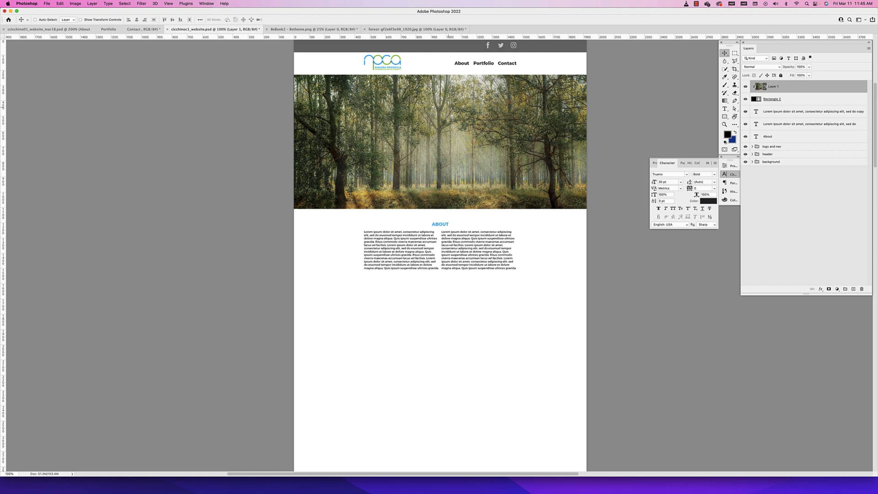
left_click(796, 101, "shift")
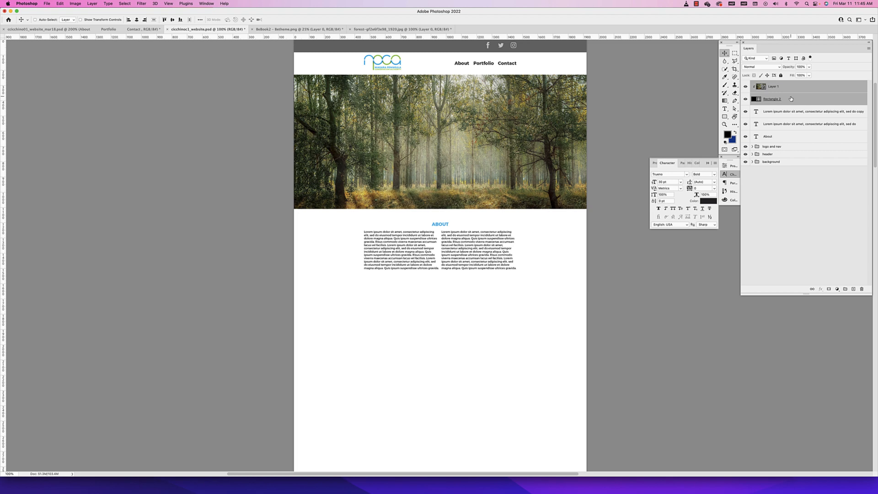
key("super+g")
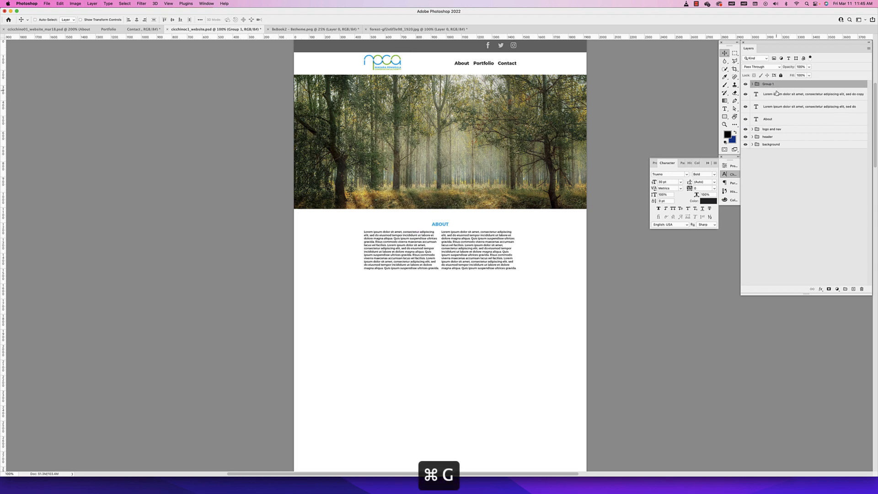
double_click(768, 84)
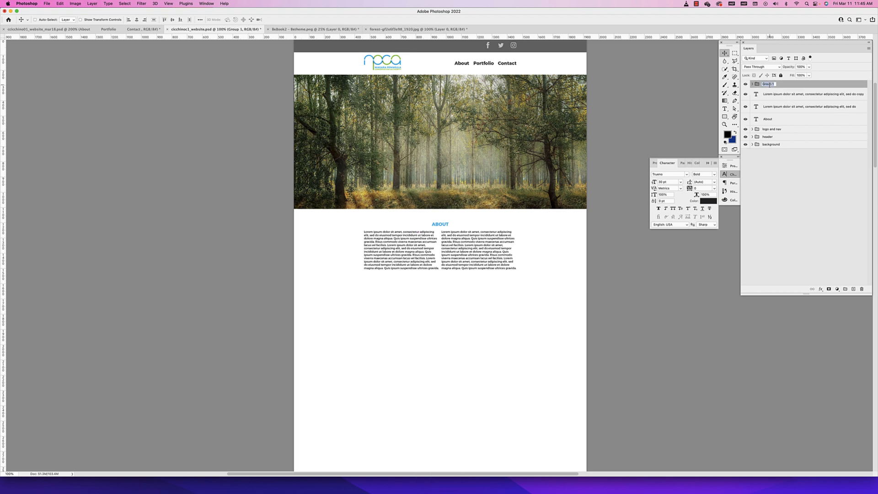
type("pic")
key("Return")
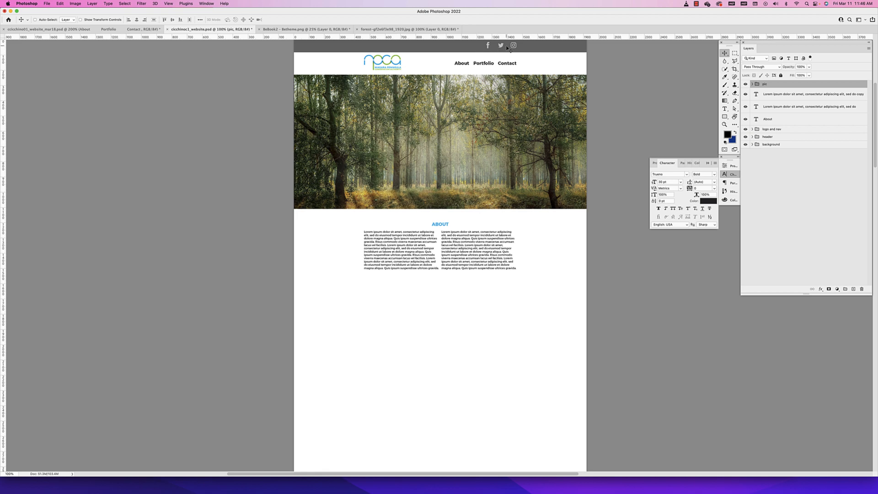
Reorder the layer stack so the header group is first and the logo and nav group sits directly beneath it
left_click(787, 137)
left_click_drag(787, 137, 781, 86)
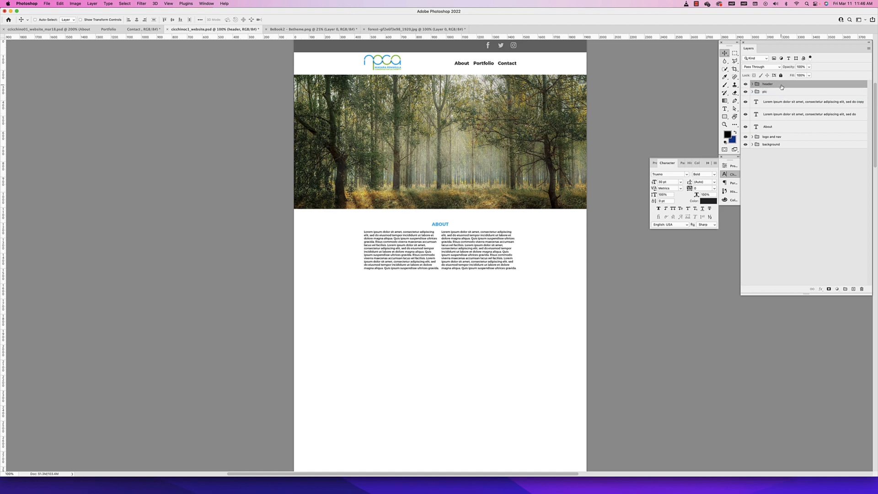
left_click(503, 64, "super")
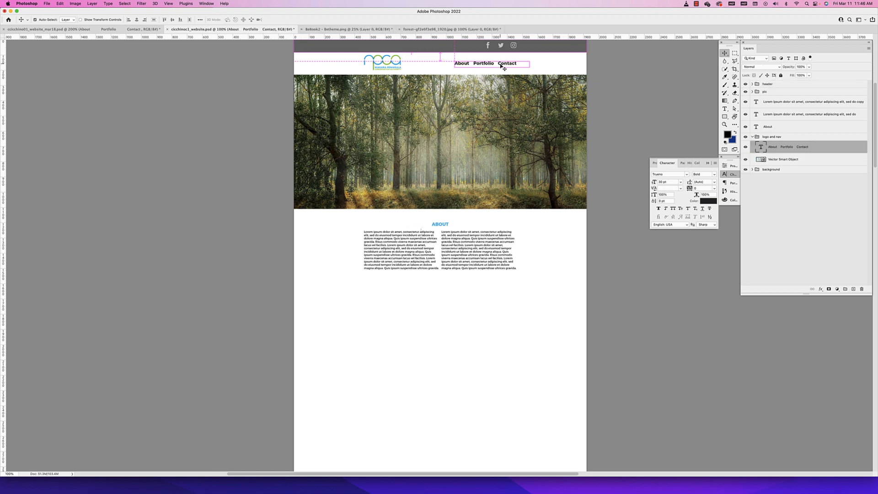
left_click(752, 137)
left_click_drag(784, 137, 781, 89)
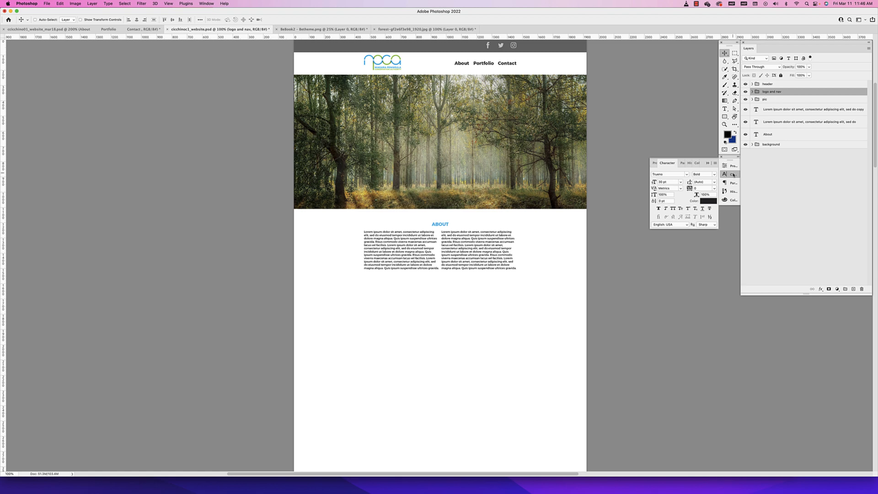
Move the logo and nav group and the pic group together inside the header group
left_click(775, 103)
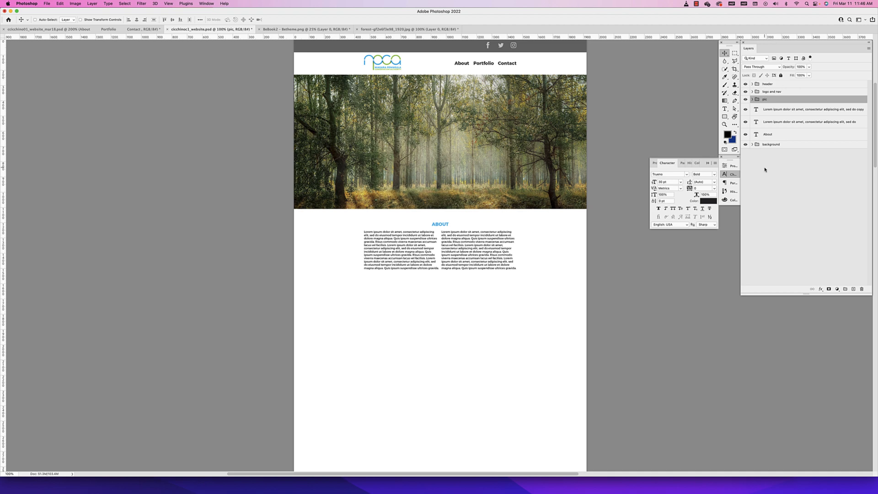
left_click(779, 92, "shift")
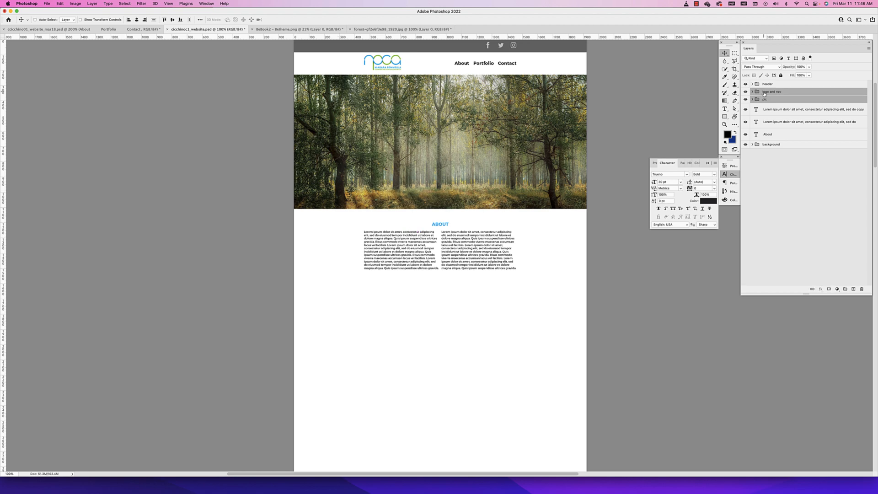
mouse_move(764, 94)
left_mouse_down()
mouse_move(757, 96)
mouse_move(767, 85)
left_mouse_up()
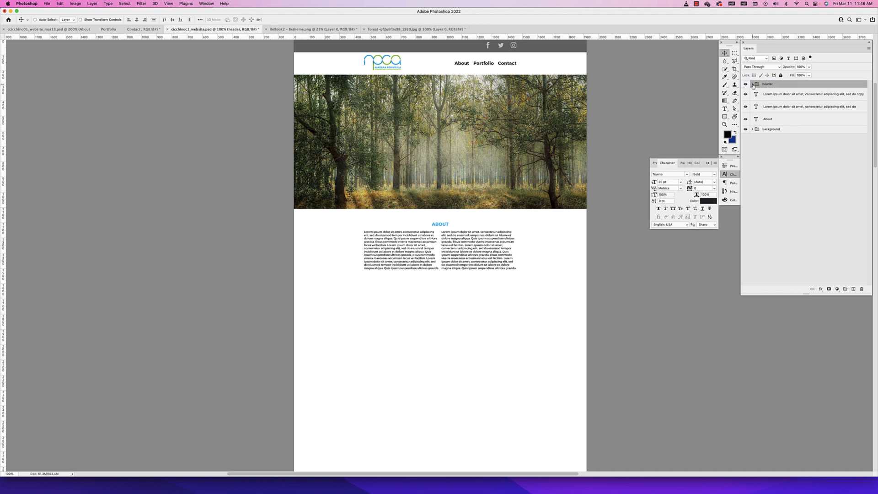
Move the social media layer and Rectangle 1 above the other header contents and group them as "social media"
left_click(752, 84)
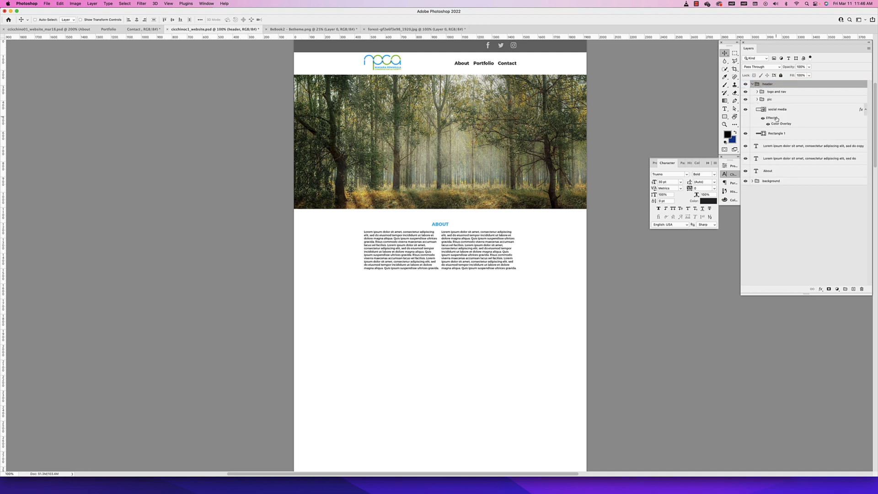
left_click(776, 112)
left_click(777, 135, "shift")
left_click_drag(777, 134, 779, 91)
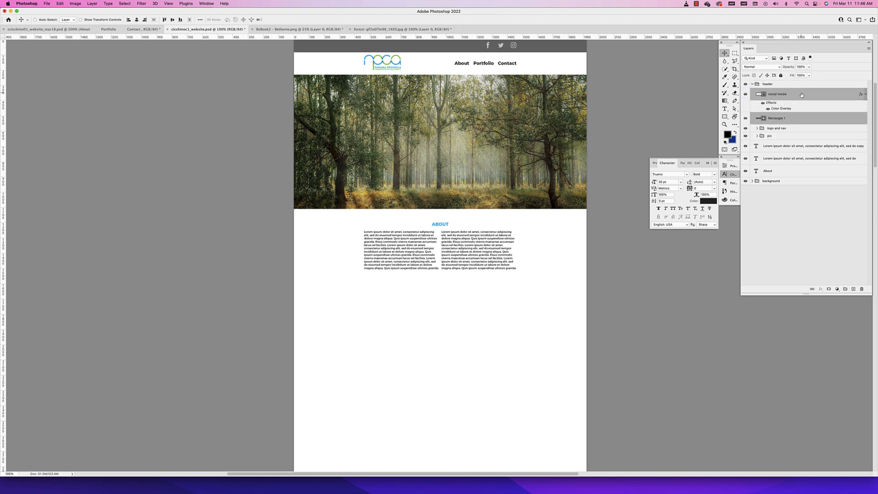
key("super+g")
double_click(771, 92)
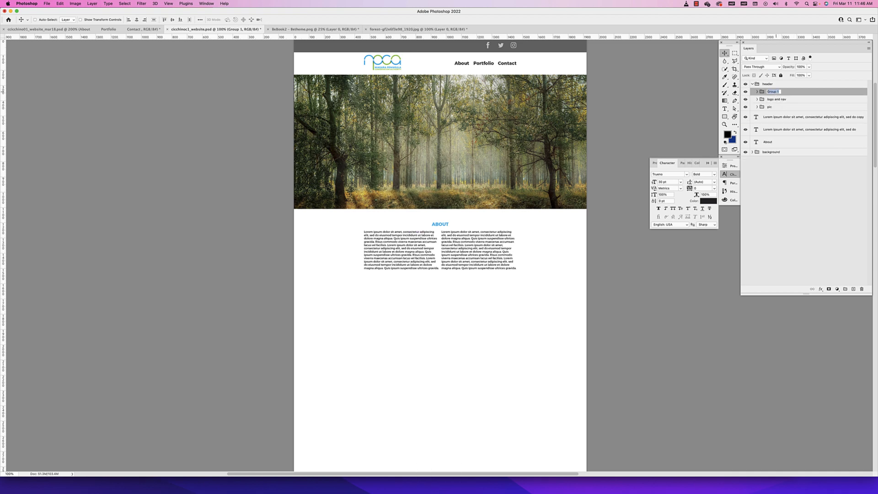
type("social media")
key("Return")
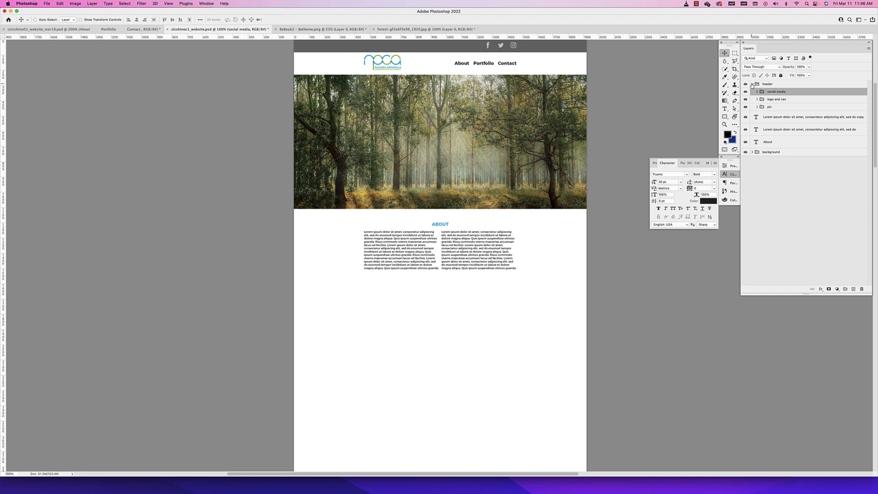
Toggle the header group's visibility off and on, and collapse and expand it to check its nested groups
left_click(752, 84)
left_click(745, 84)
left_click(745, 84)
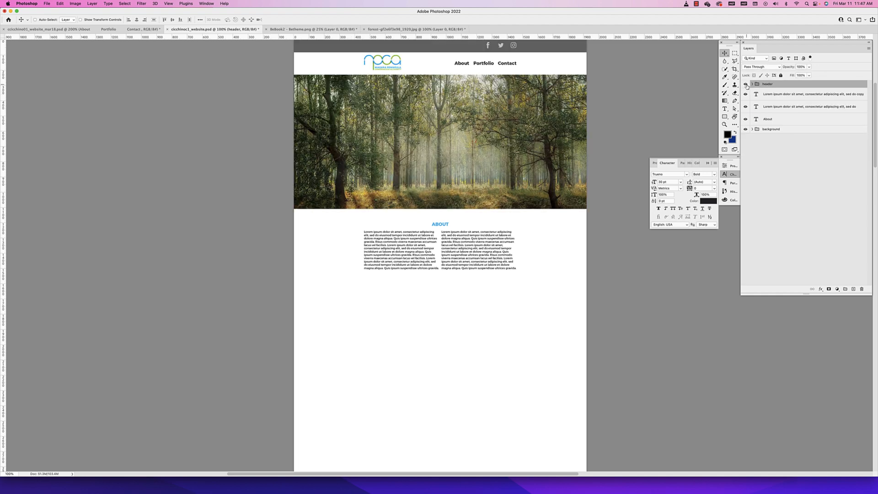
left_click(751, 84)
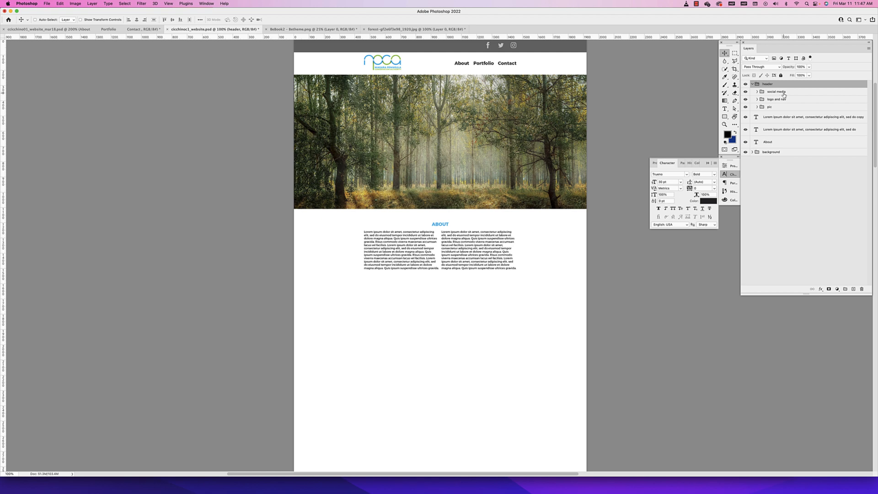
Place the About heading layer above the two lorem ipsum text layers and group all three as "about"
left_click(752, 84)
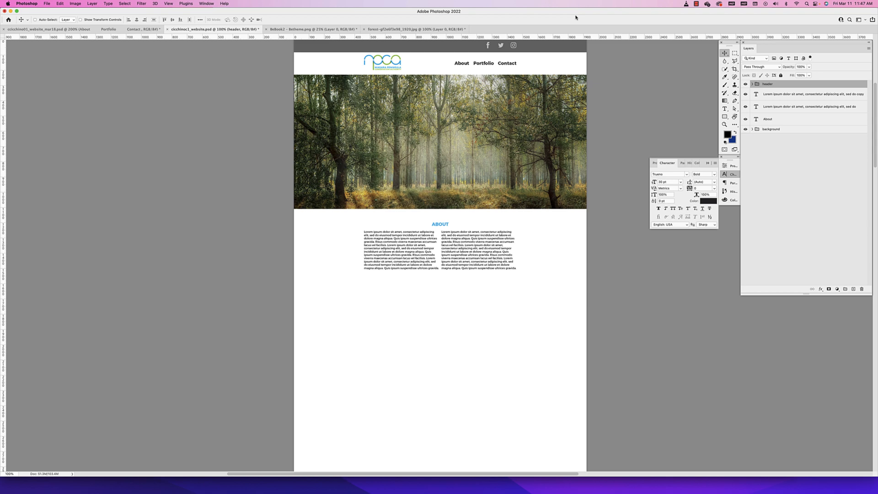
left_click_drag(772, 122, 773, 90)
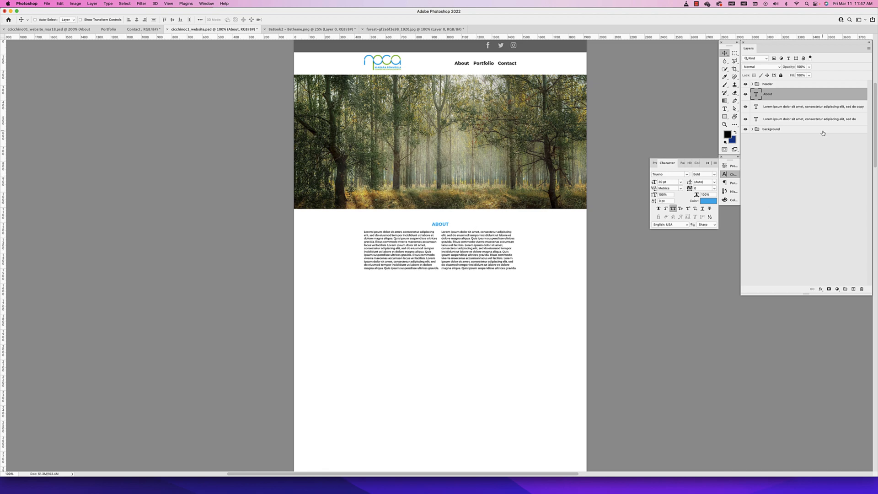
left_click(802, 120, "shift")
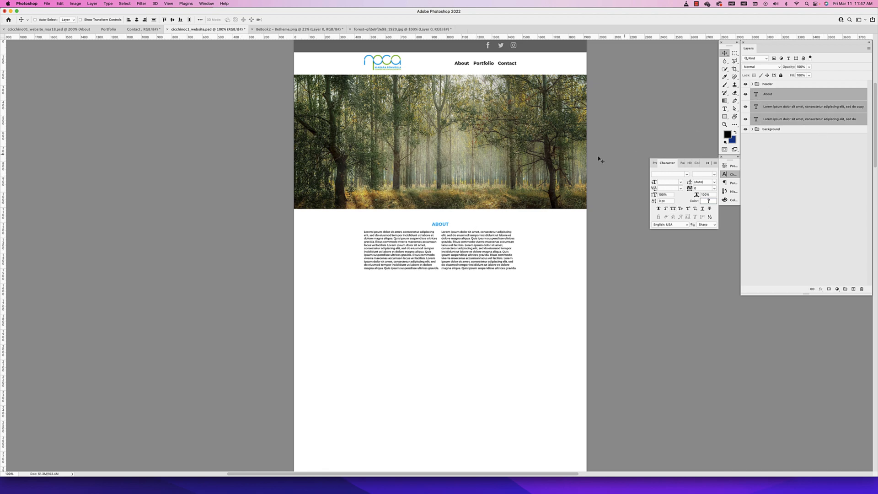
key("cmd+g")
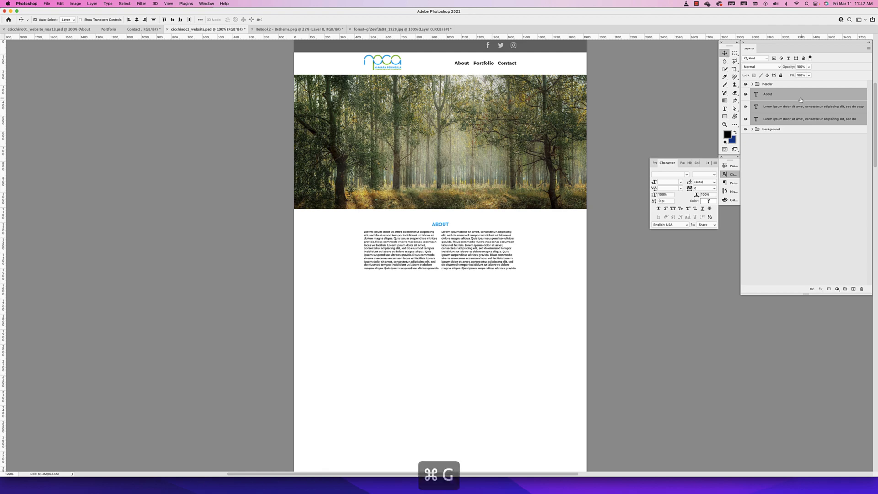
double_click(768, 92)
type("ab")
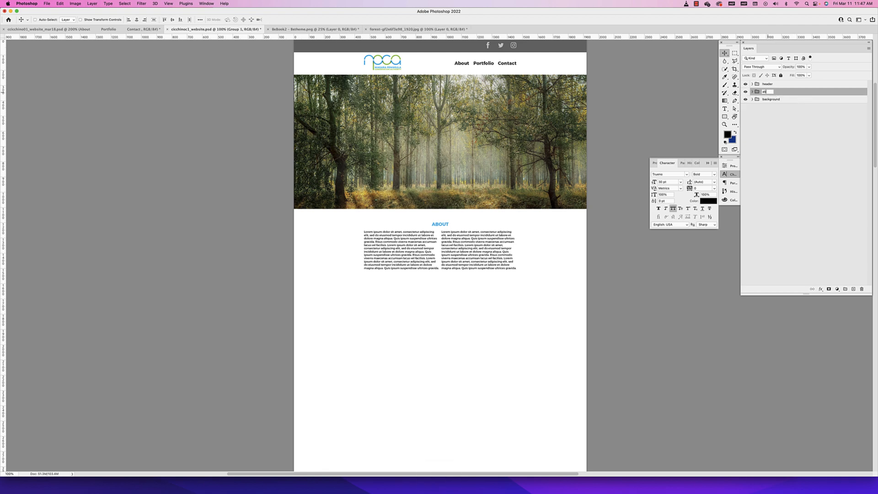
type("out")
key("Return")
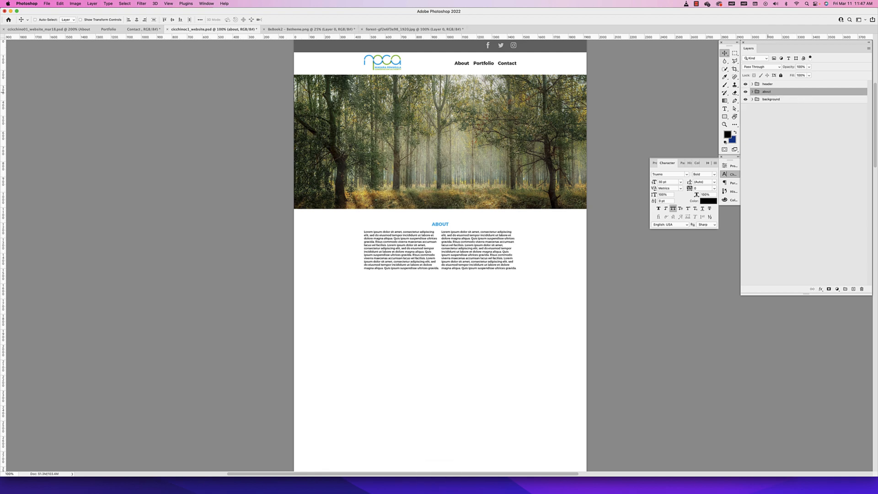
Switch to the finished mar18 website document and examine the history text, river photo and portfolio sections
left_click(48, 29)
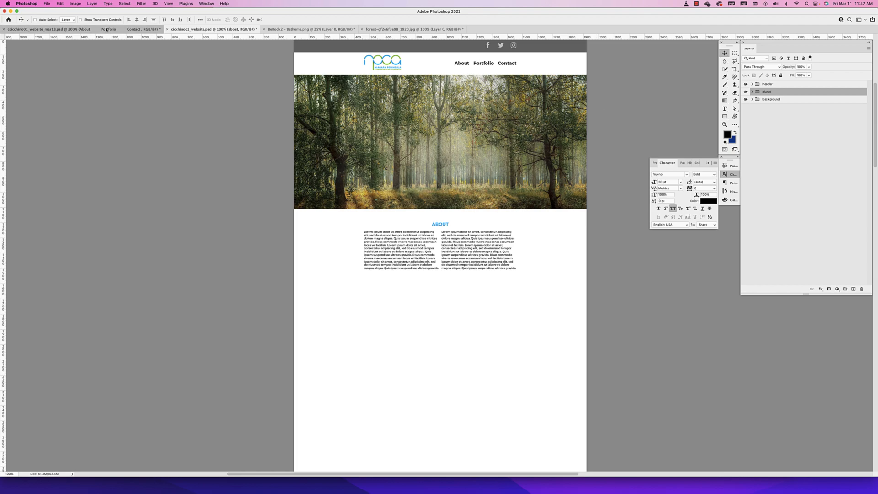
scroll(310, 228, "down", 5)
scroll(310, 228, "down", 3)
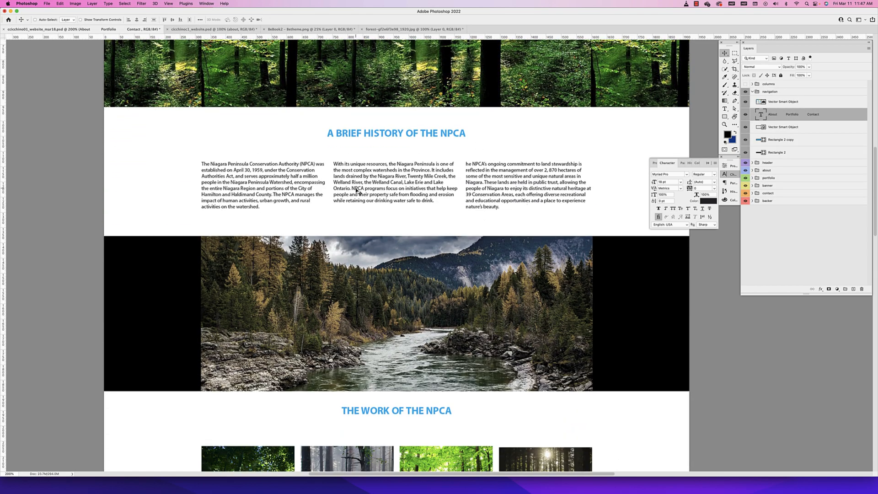
scroll(359, 198, "down", 1)
scroll(360, 199, "down", 2)
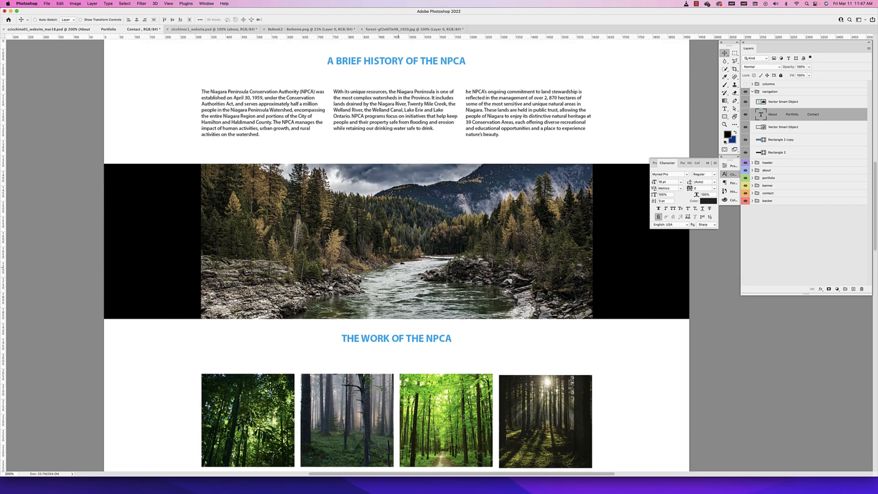
scroll(334, 276, "up", 10)
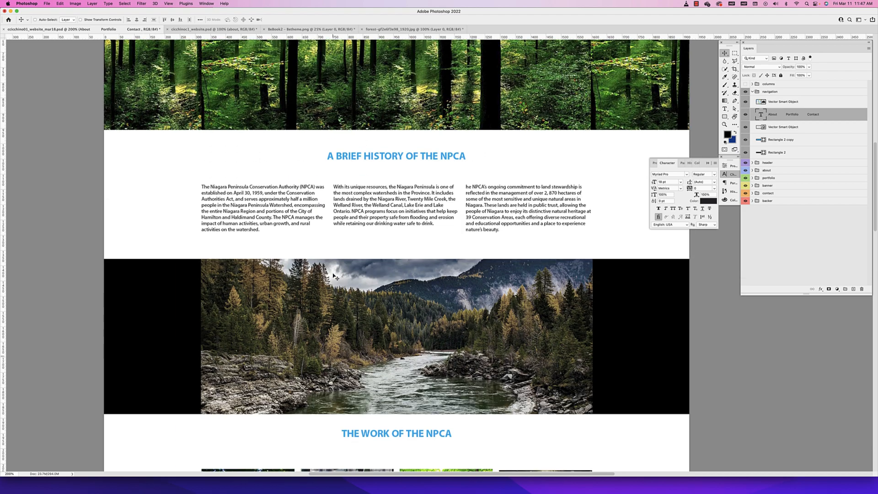
scroll(334, 276, "down", 10)
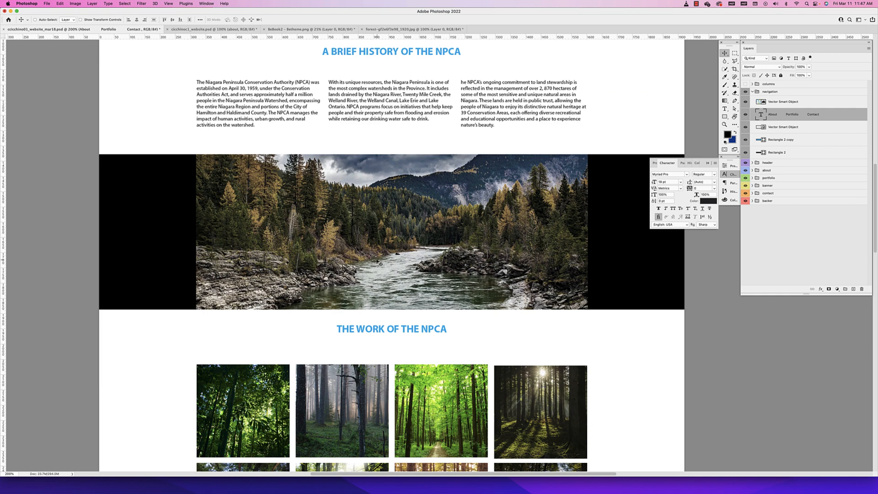
scroll(503, 215, "up", 2)
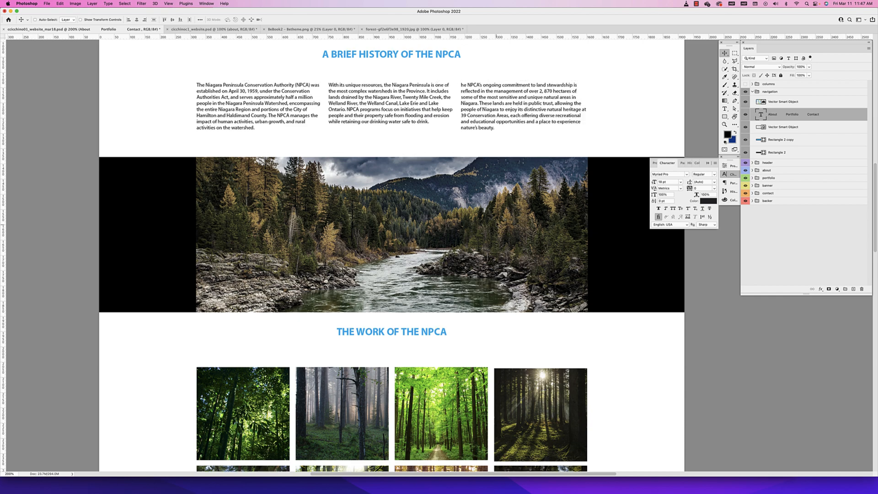
scroll(486, 224, "down", 1)
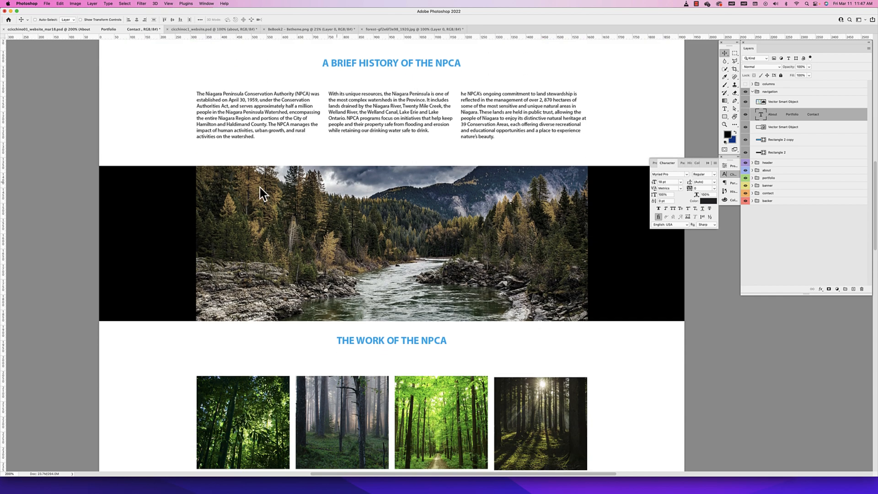
Copy the river photo layer and its black rectangle into the wireframe document, positioning them directly below the About text
key("super+minus")
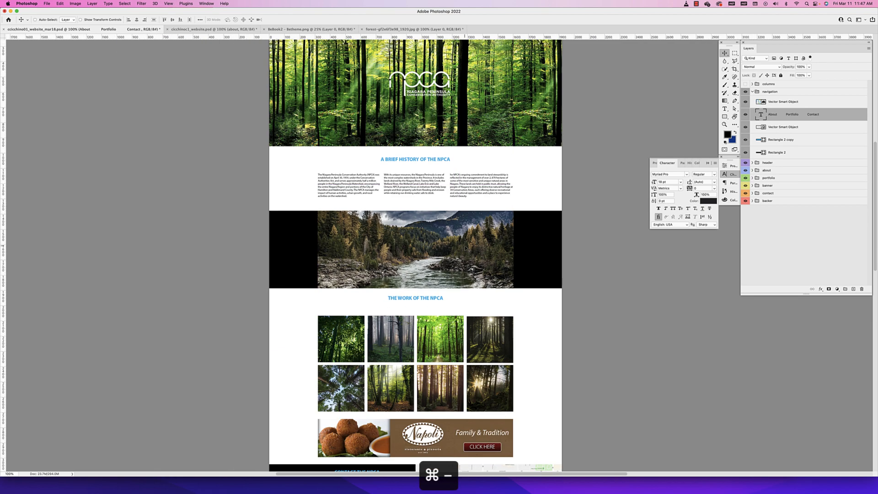
left_click(477, 220, "super")
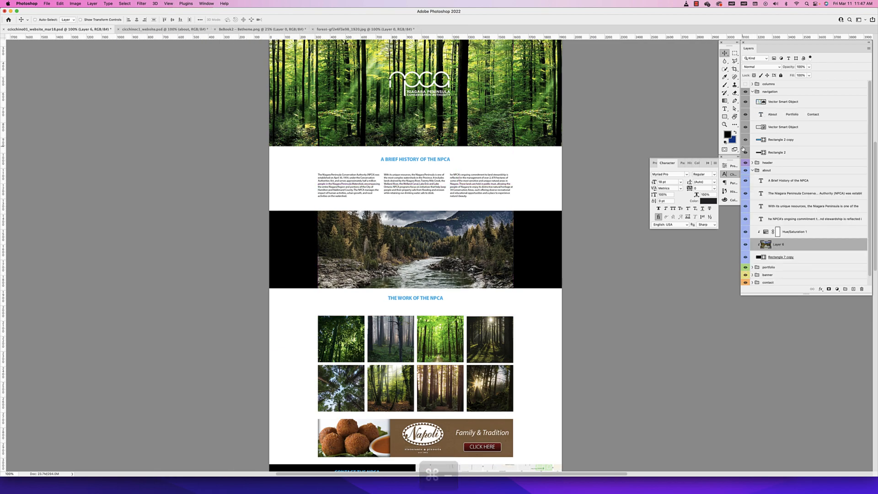
left_click(794, 257, "shift")
key("super+c")
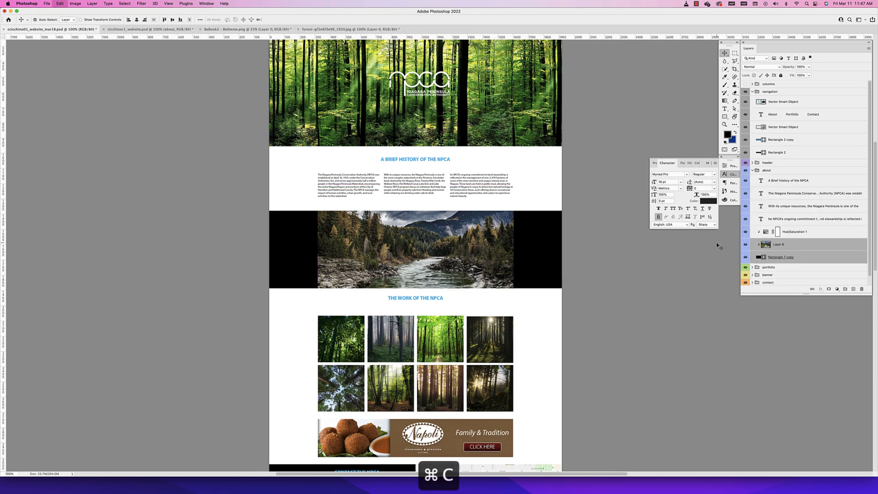
left_click(179, 29)
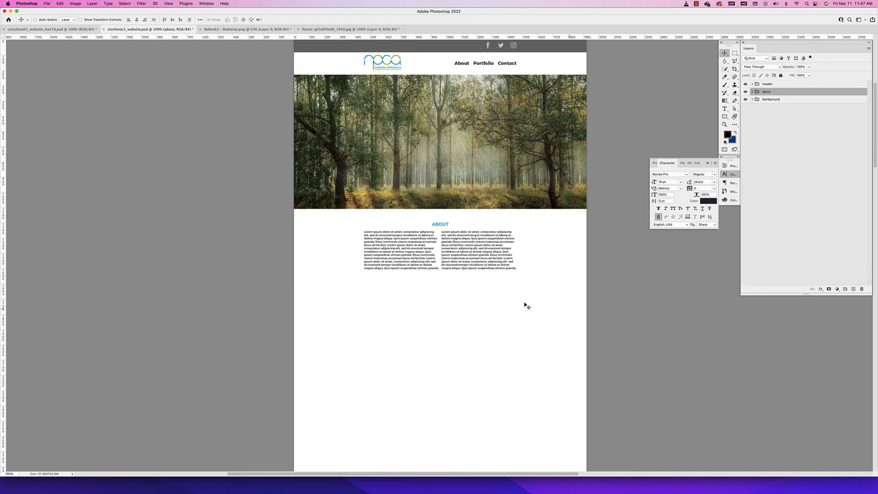
key("super+v")
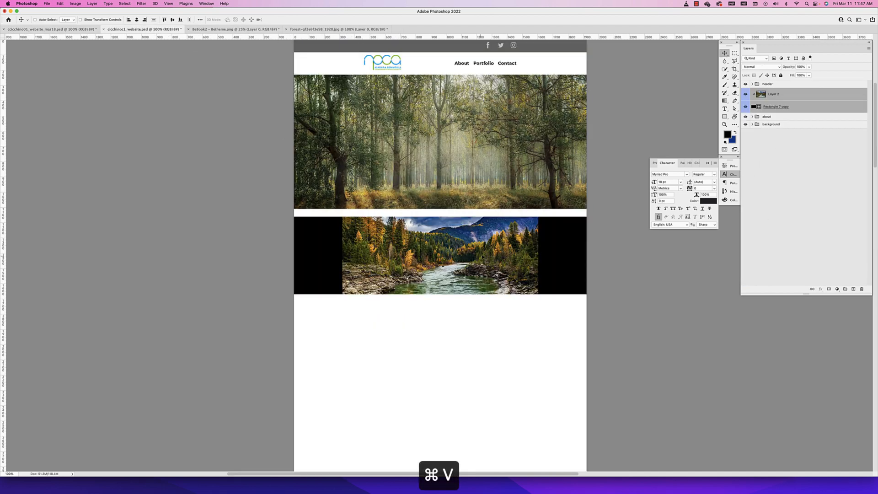
left_click_drag(482, 257, 486, 317)
Group the pasted river photo and rectangle layers as "filler" and place that group beneath the about group in the layer stack
left_click(72, 29)
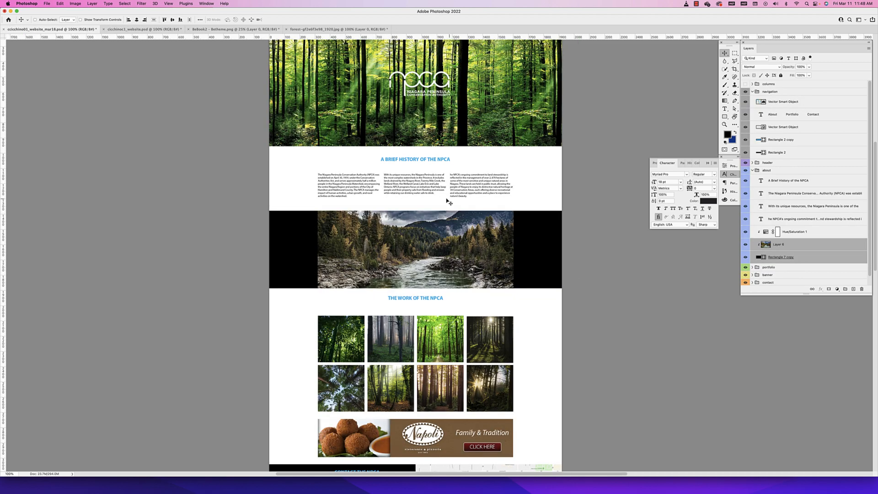
left_click(143, 30)
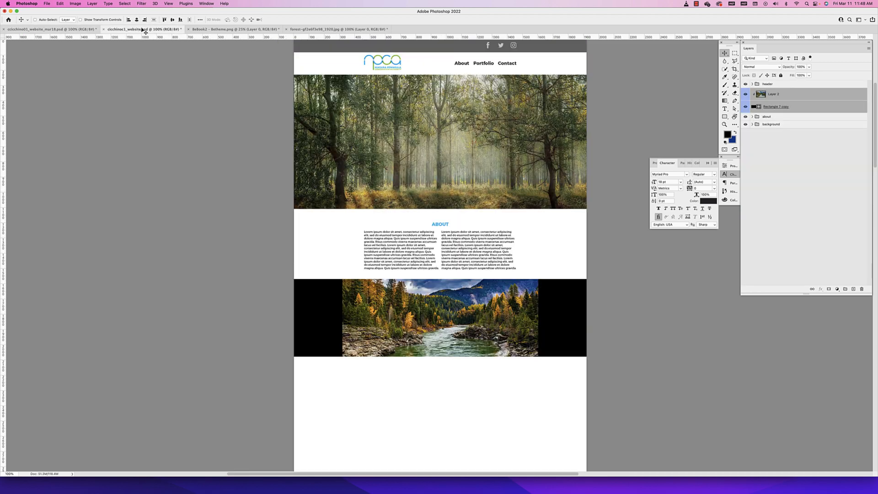
key("super+g")
double_click(769, 91)
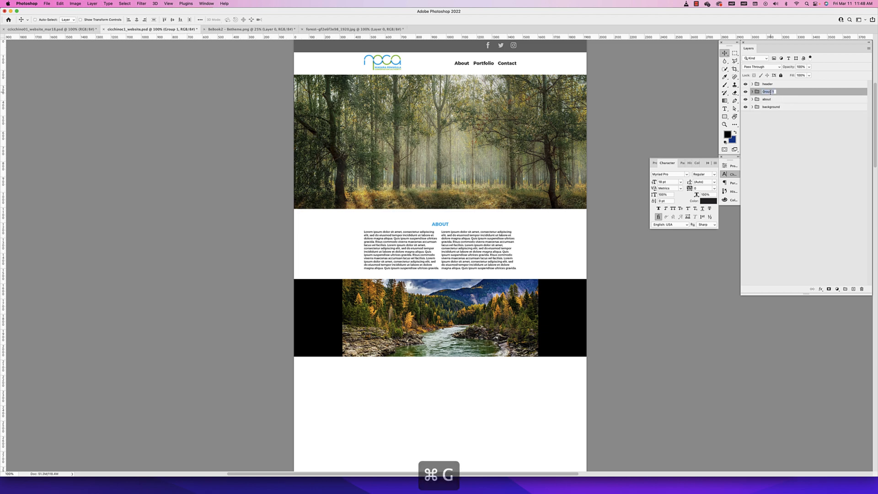
type("fille")
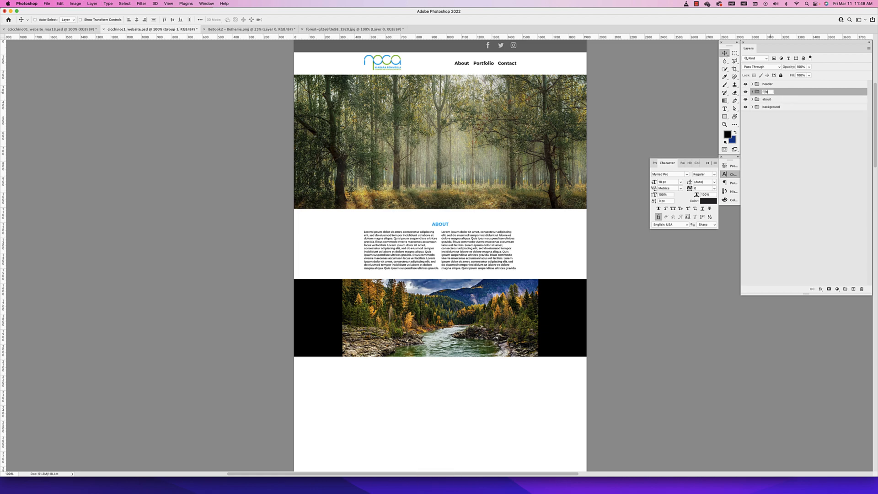
type("r")
key("Return")
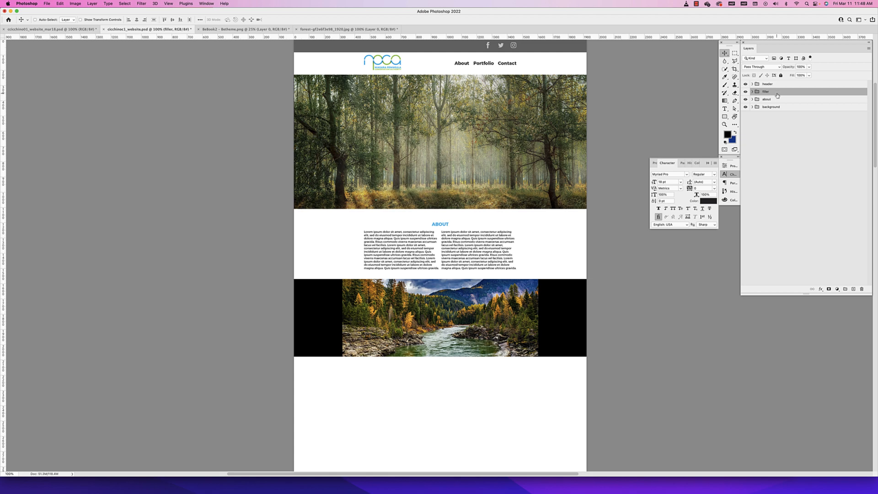
left_click_drag(776, 94, 776, 105)
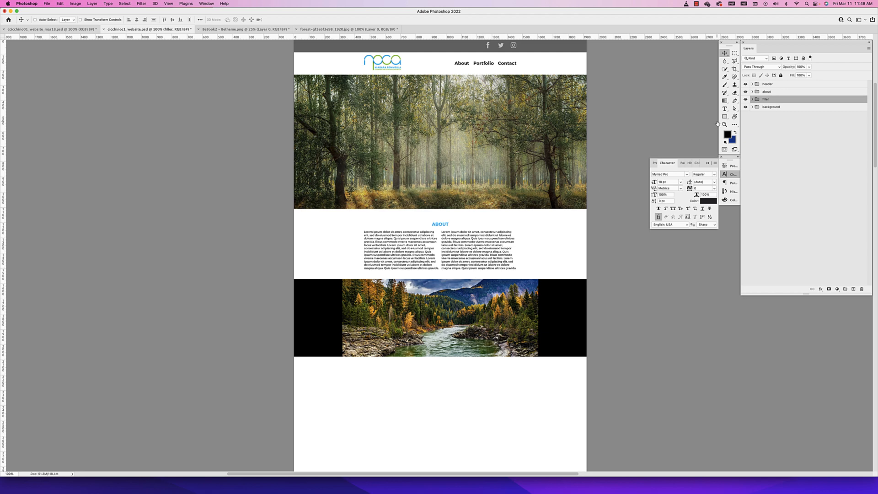
Move the about group up against the forest image and the filler group up against the About text
left_click(781, 93)
left_click_drag(471, 259, 467, 245)
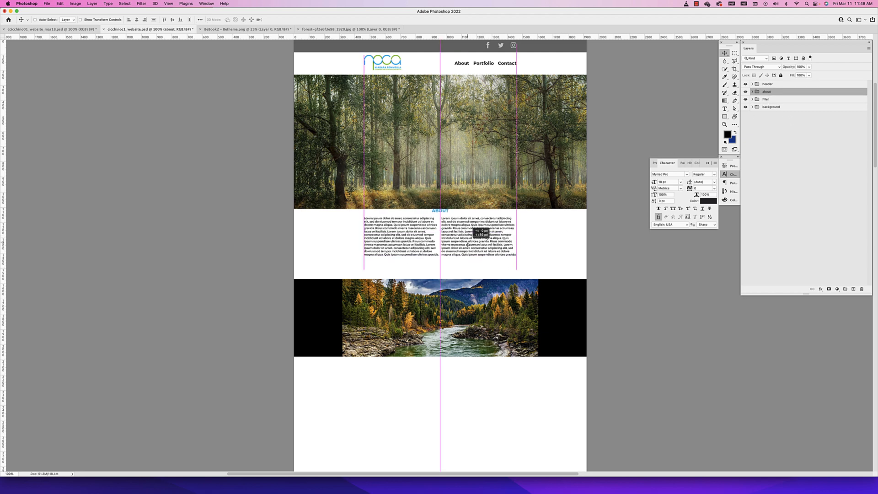
left_click(773, 99)
left_click_drag(511, 313, 511, 289)
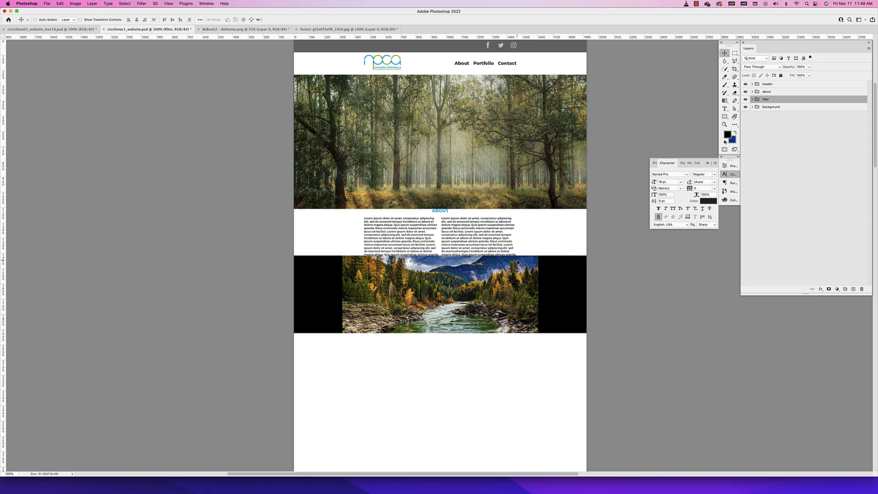
Lower the about group away from the forest image and move the filler group down clear of the text
left_click(766, 92)
left_click_drag(503, 249, 499, 258)
left_click(770, 100)
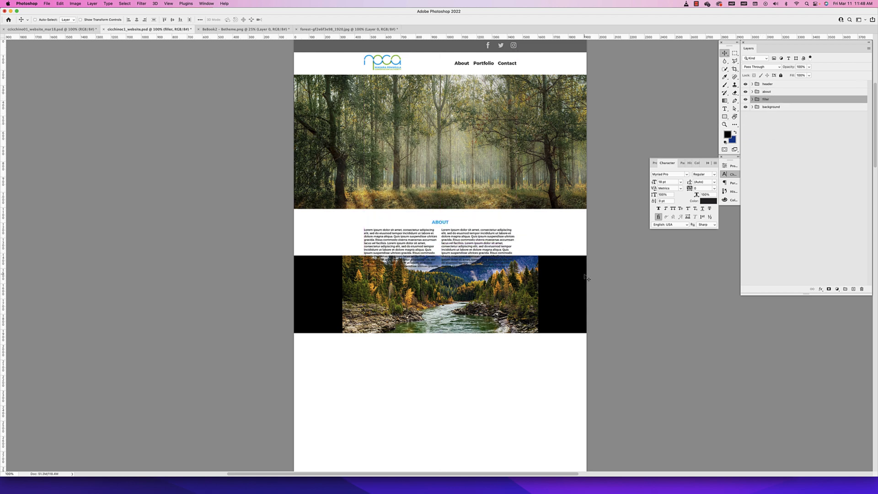
left_click_drag(595, 263, 594, 298)
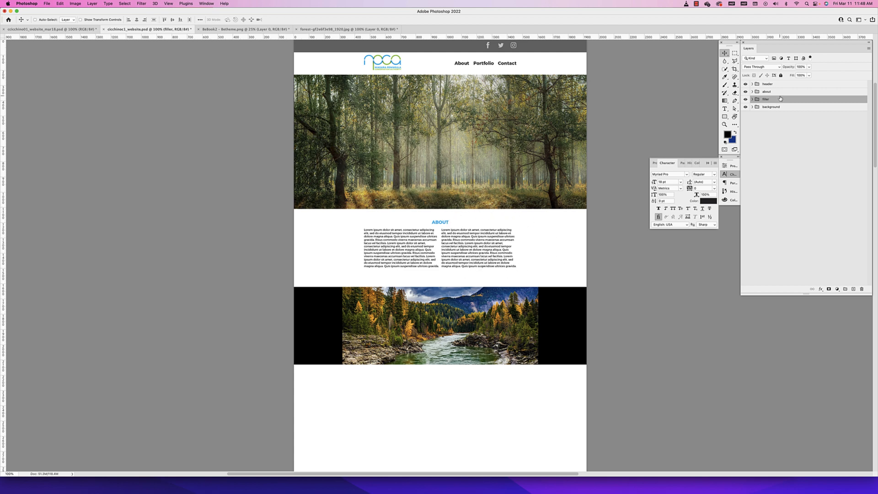
Move the filler group well below the text and shift the about group slightly down from the forest image
left_click_drag(485, 316, 485, 355)
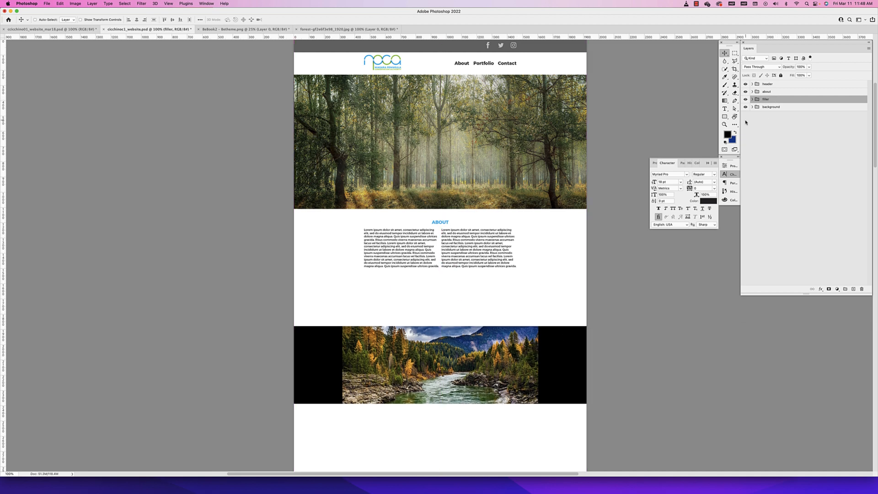
left_click(774, 92)
left_click_drag(451, 257, 451, 272)
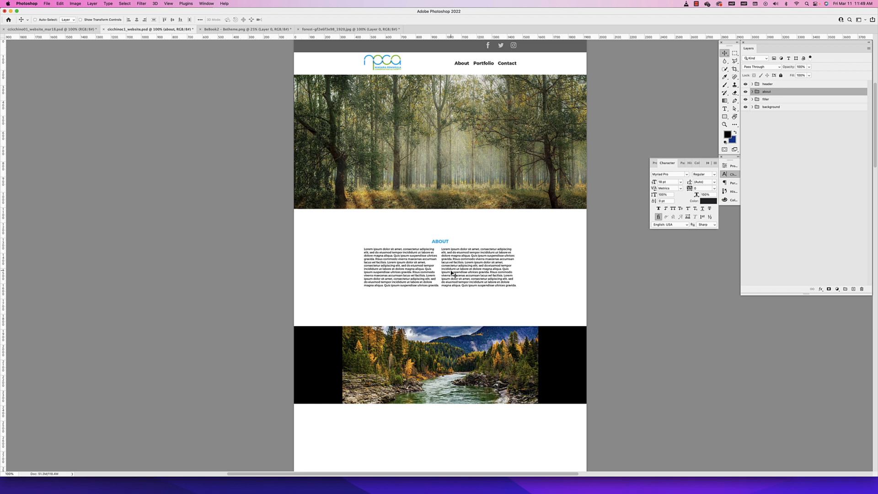
left_click_drag(451, 273, 452, 263)
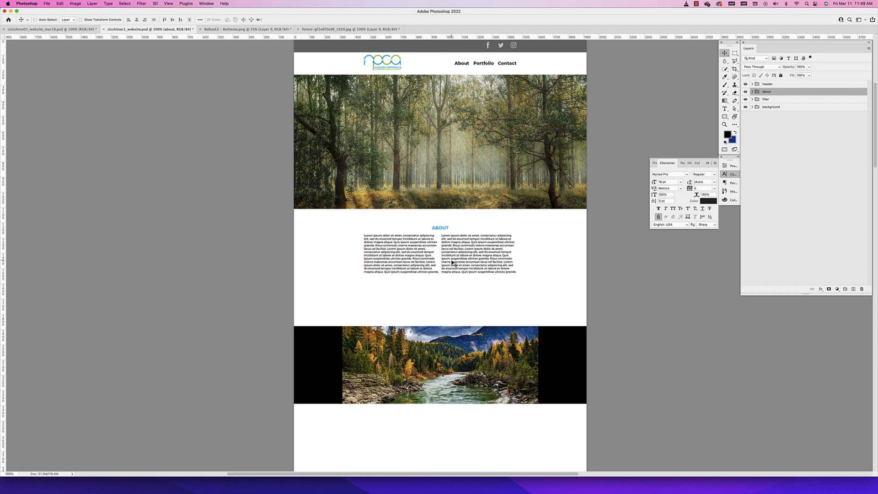
Move the filler group up to the end of the About text and nudge it down to leave a small white gap
left_click(768, 100)
left_click_drag(553, 326, 513, 290)
key("Up")
key("Up")
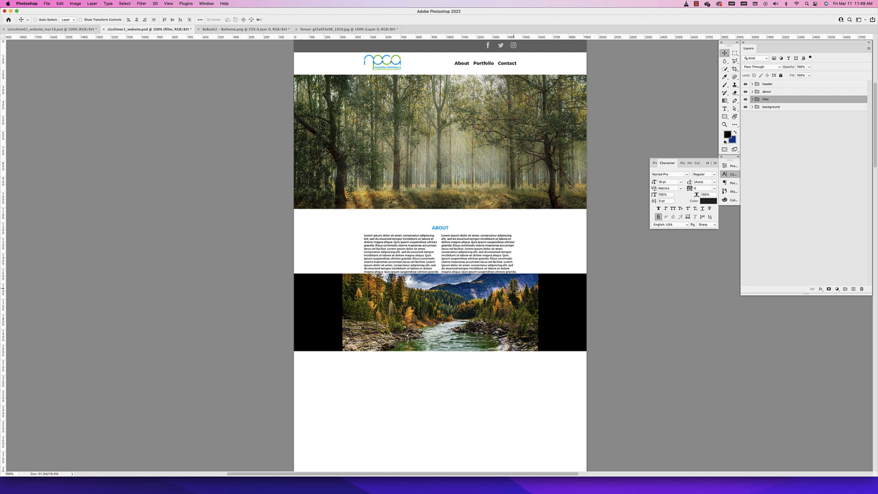
key("Down")
key("Down")
key("Down")
key("Down")
key("Down")
key("Down")
key("Down")
key("Down")
key("Down")
key("Down")
key("Down")
key("Down")
key("Down")
key("Down")
key("Down")
key("Down")
key("Down")
key("Down")
key("Down")
key("Down")
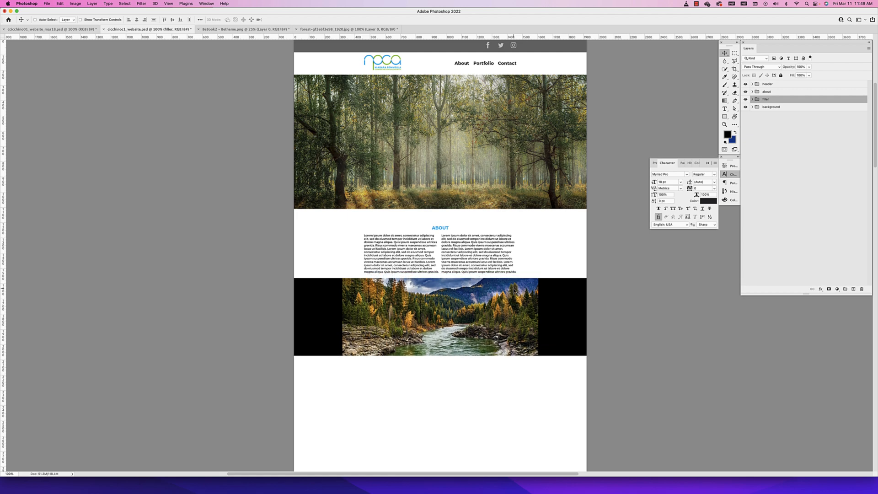
key("Down")
key("Down")
key("Down")
key("Down")
key("Down")
key("Down")
key("Down")
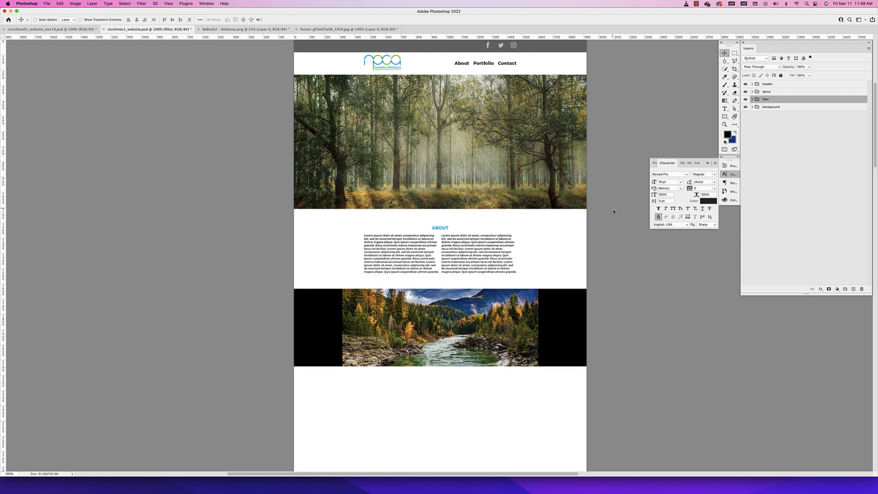
Select the about and filler groups together and shift them slightly up to even the gap below the forest image
left_click(766, 92, "super")
left_click_drag(471, 252, 469, 236)
key("Down")
key("Down")
key("Down")
key("Down")
key("Down")
key("Down")
key("Down")
key("Down")
key("Down")
key("Down")
key("Down")
key("Down")
key("Down")
key("Down")
key("Down")
key("Down")
key("Down")
key("Down")
key("Down")
key("Down")
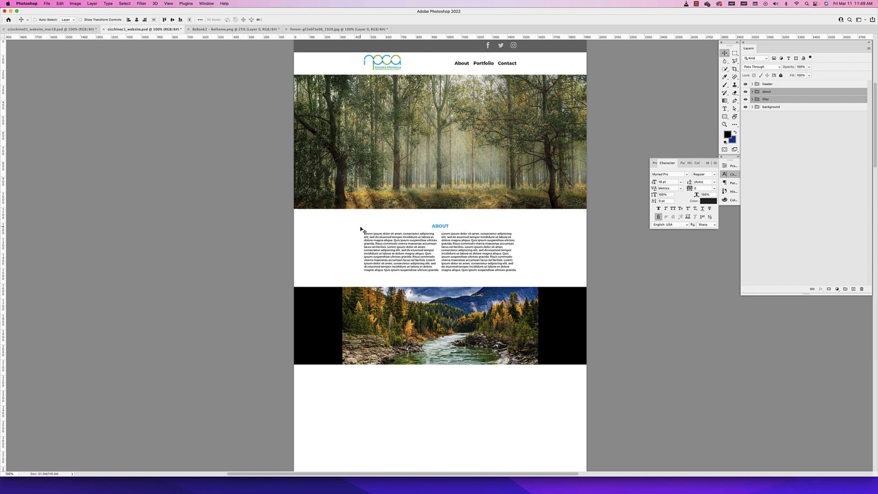
Select the filler group on its own and nudge it slightly down to widen the gap below the About text
left_click(772, 99)
key("Down")
key("Down")
key("Down")
key("Down")
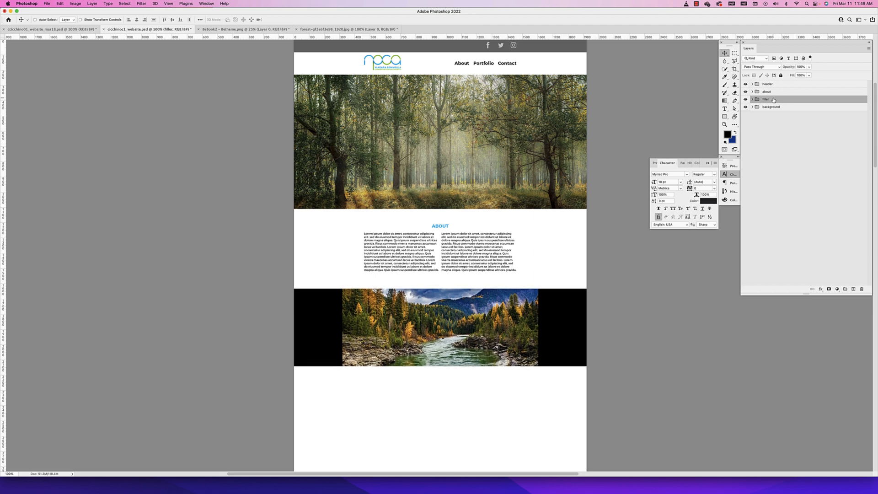
key("Down")
key("Down")
key("Down")
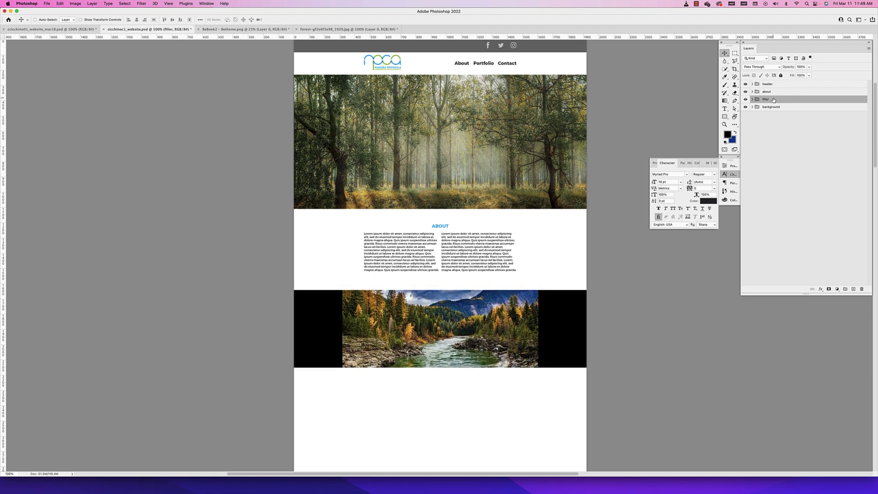
key("Down")
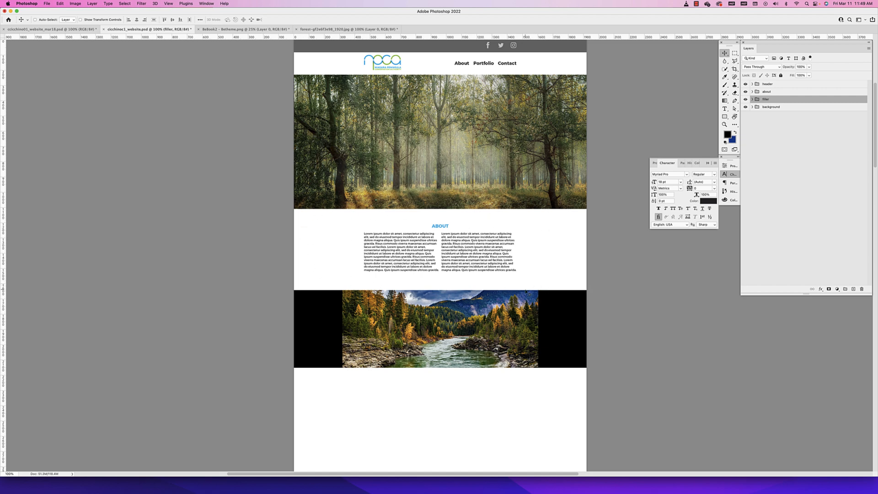
Check the section layout in the reference website document and duplicate the ABOUT heading below the river image
scroll(513, 366, "down", 4)
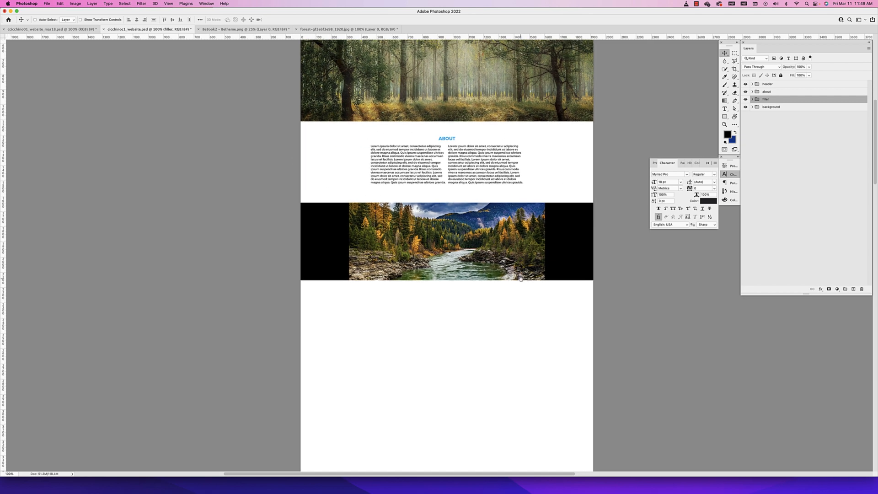
left_click(50, 29)
scroll(260, 177, "down", 2)
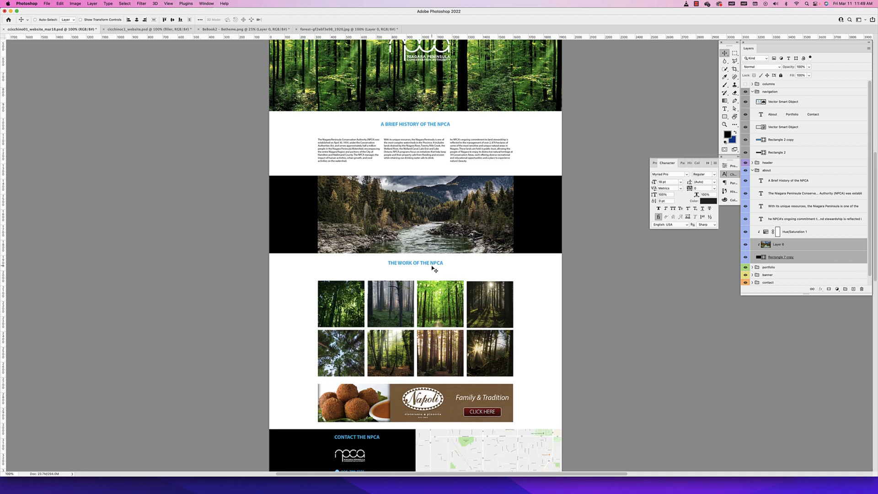
left_click(141, 29)
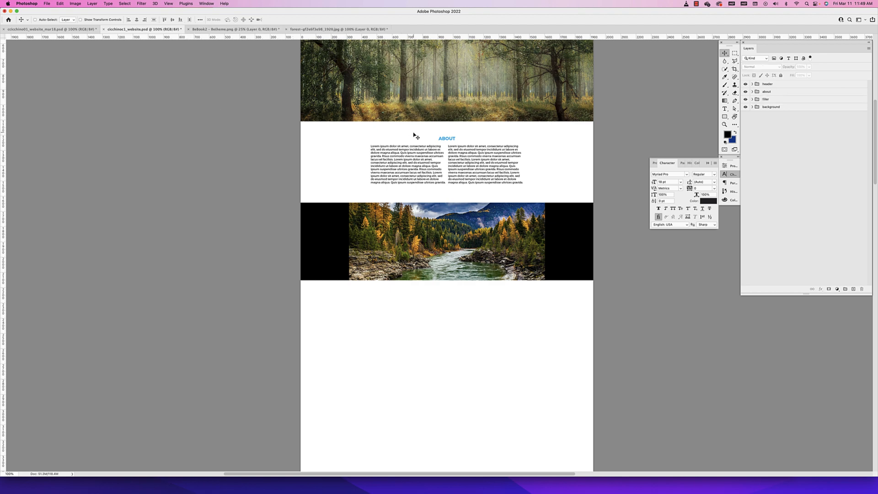
left_click(447, 139, "super")
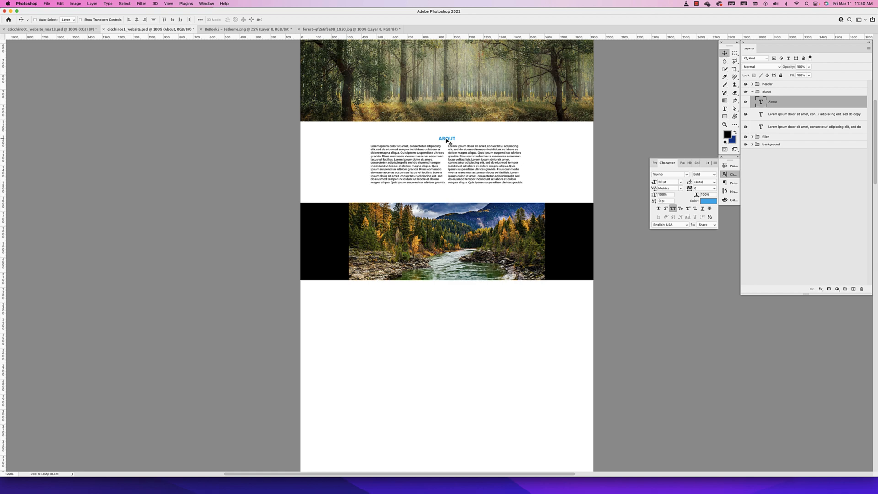
scroll(447, 139, "up", 3)
left_click_drag(446, 141, 441, 396)
Show the guides and nudge the duplicated heading vertically to adjust its gap below the river image
key("super+semicolon")
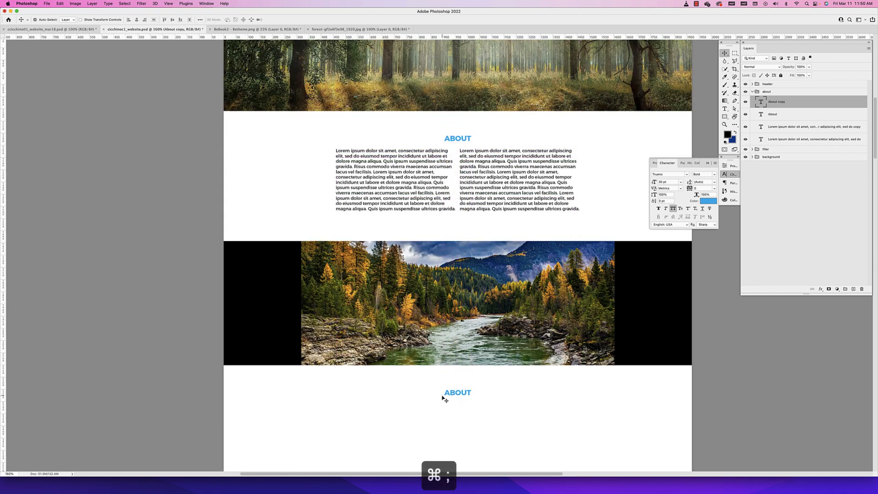
scroll(491, 345, "down", 3)
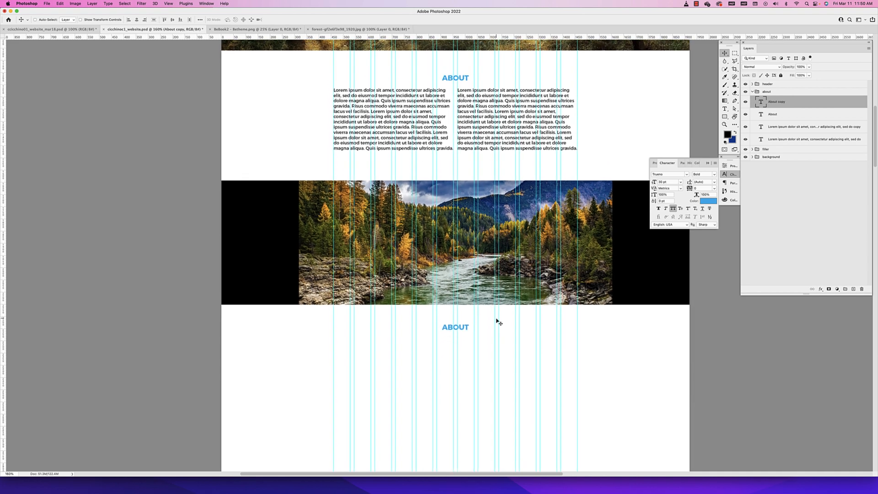
key("Up")
key("Up")
key("Up")
key("Up")
key("Up")
key("Up")
key("Up")
key("Up")
key("Up")
key("Up")
key("Up")
key("Up")
key("Up")
key("Up")
key("Up")
key("Up")
key("Up")
key("Up")
key("Up")
key("Up")
key("Up")
key("Up")
key("Up")
key("Down")
key("Down")
key("Down")
key("Down")
key("Down")
key("Down")
key("Down")
key("Down")
key("Down")
key("Down")
key("Down")
key("Down")
key("Down")
key("Down")
key("Down")
key("Down")
key("Down")
key("Down")
key("Down")
key("Down")
key("Down")
key("Down")
key("Down")
key("Down")
key("Down")
key("Down")
key("Down")
Replace the duplicated heading's text with PORTFOLIO
double_click(461, 333)
left_click(466, 332)
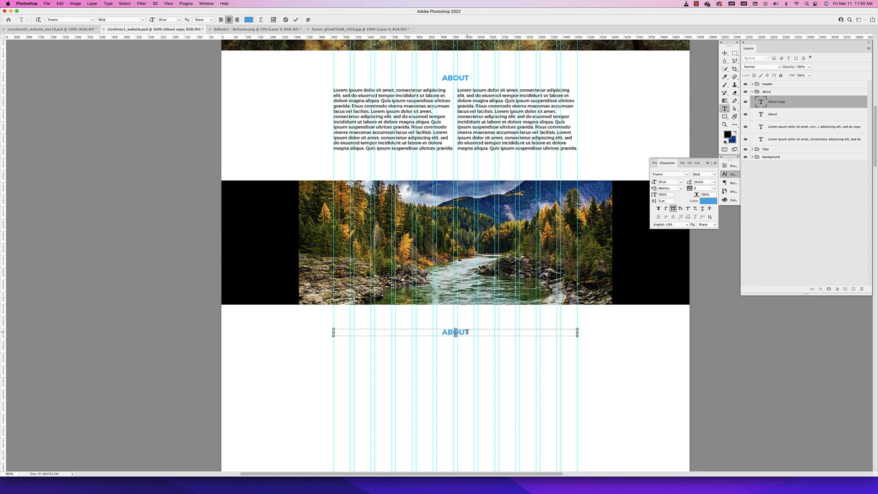
key("ctrl+a")
key("BackSpace")
type("PORTFOLIO")
left_click(724, 53)
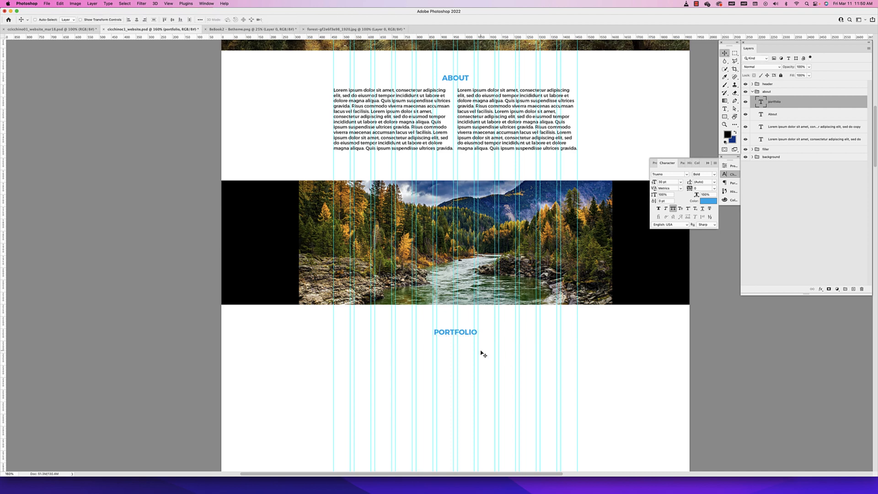
key("super+minus")
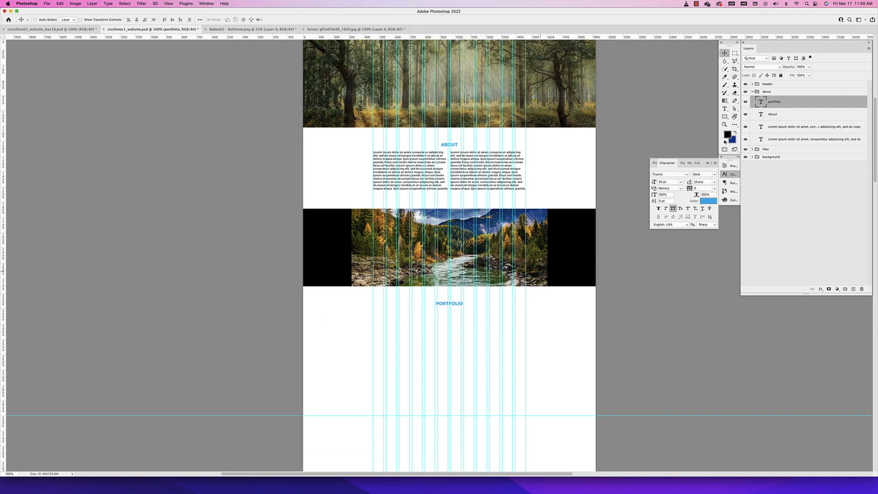
Check the reference portfolio grid and draw a square about 238 px wide below the PORTFOLIO heading, spanning the first three guide columns
left_click(50, 28)
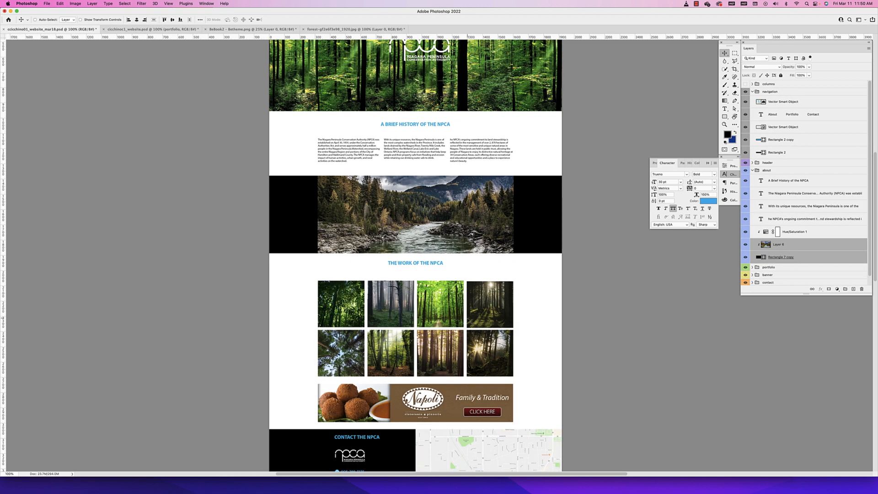
left_click(151, 29)
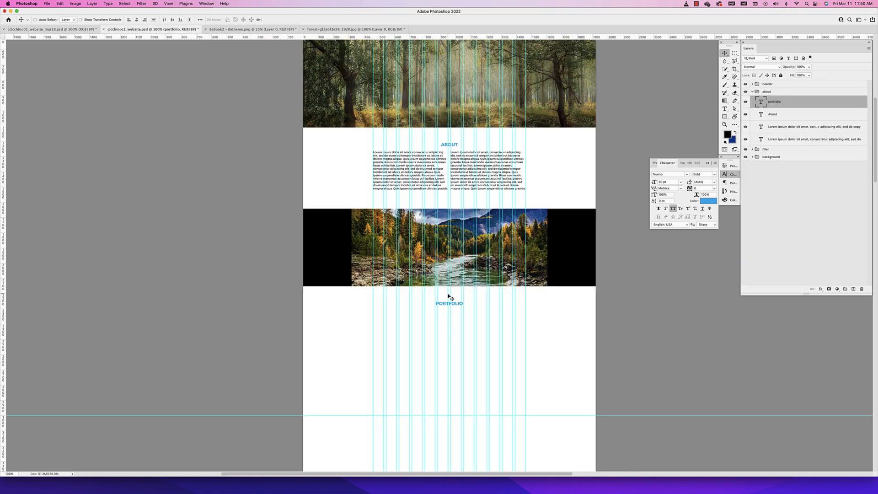
left_click(726, 117)
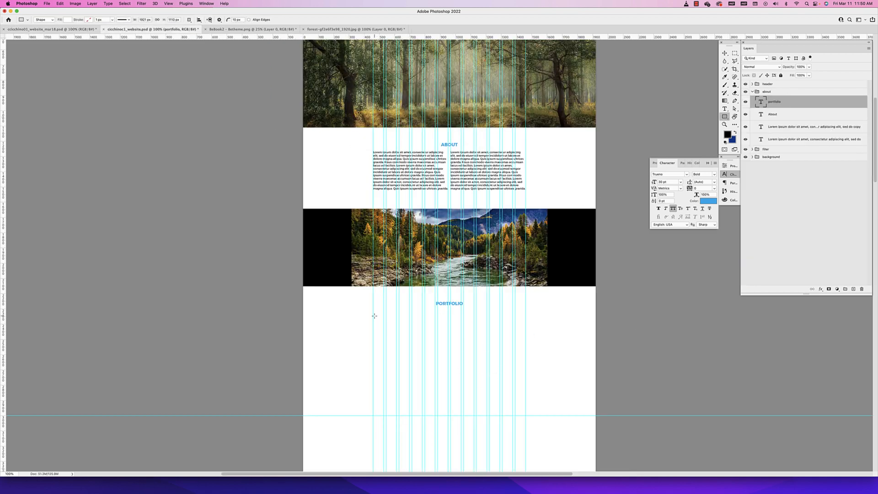
left_click_drag(373, 315, 397, 340)
key("super+z")
left_click(77, 29)
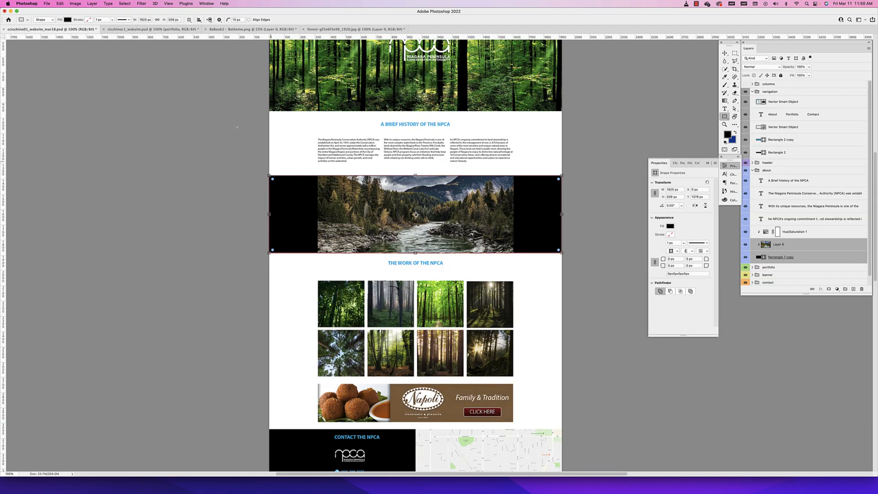
key("super+equal")
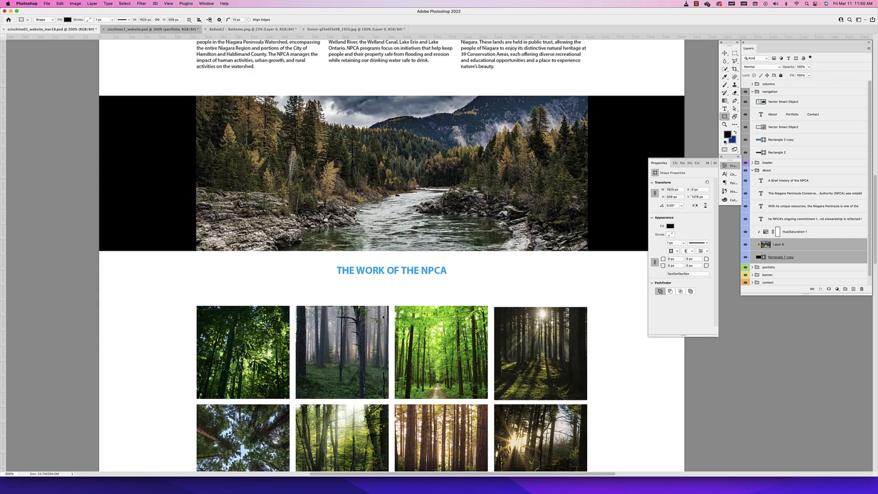
left_click(151, 29)
key("super+equal")
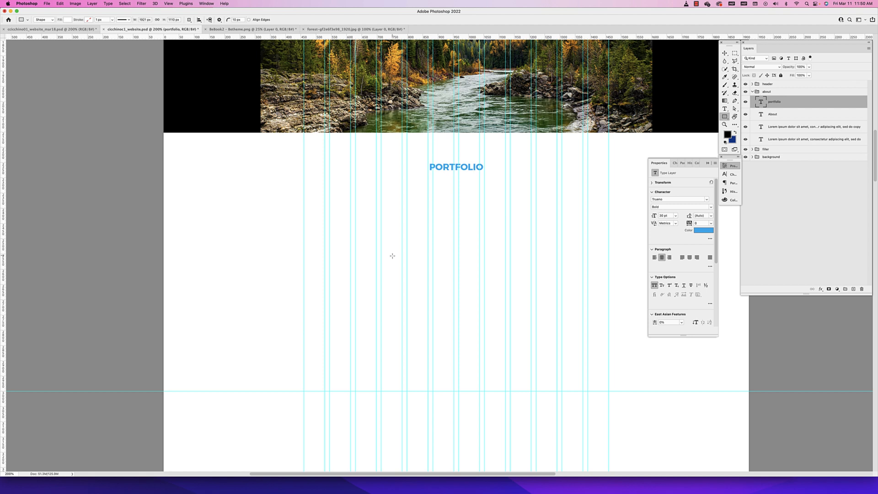
left_click_drag(303, 220, 375, 295)
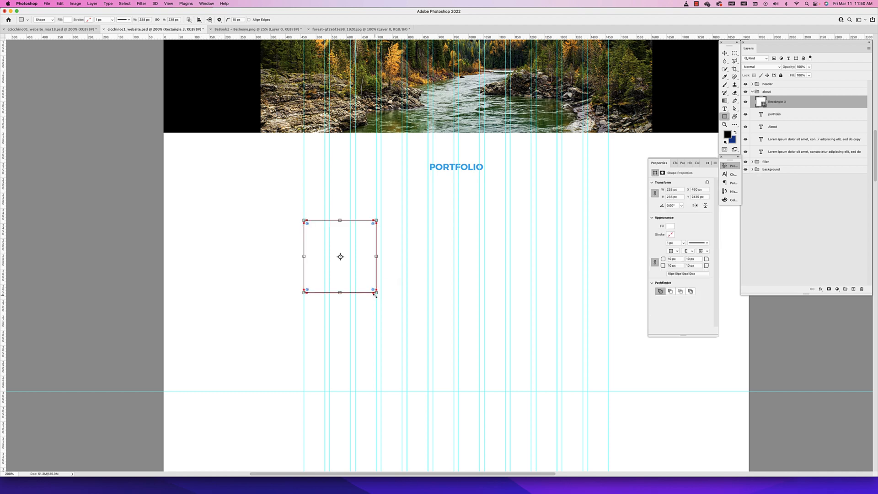
Set the square's corner radii to 0 px and fill it with black
double_click(676, 259)
type("0")
key("Return")
left_click(724, 54)
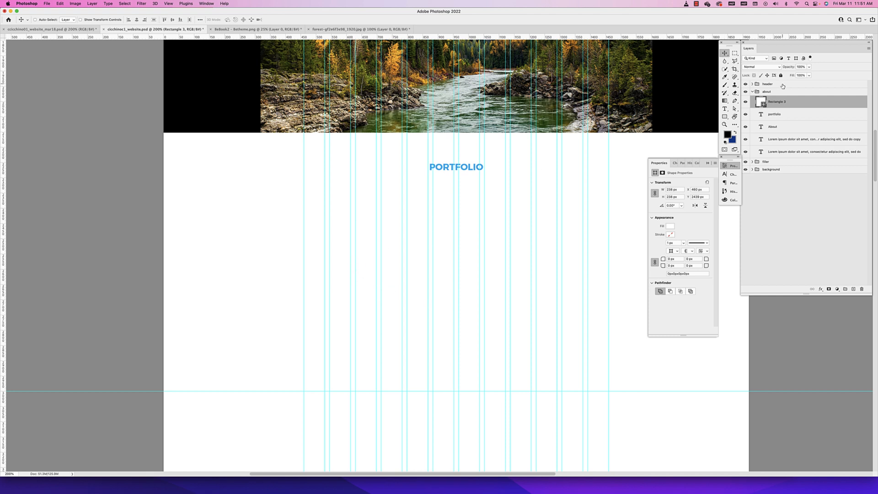
double_click(760, 103)
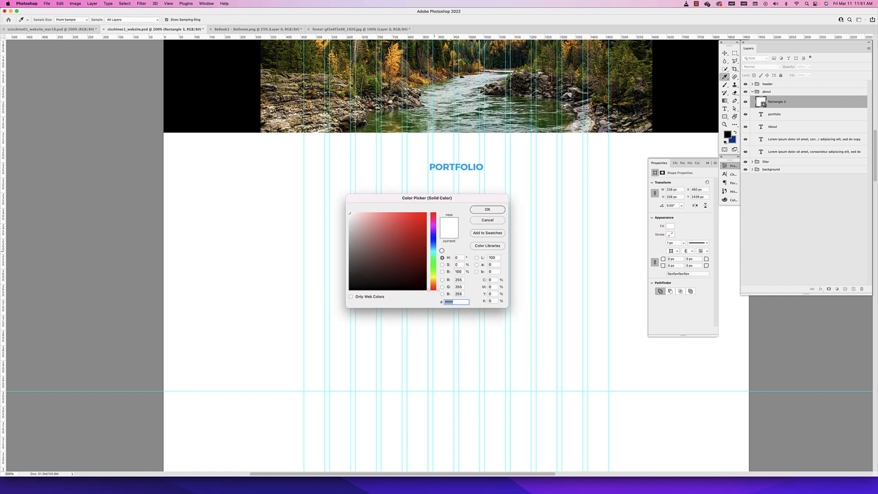
left_click_drag(368, 254, 427, 291)
left_click(486, 210)
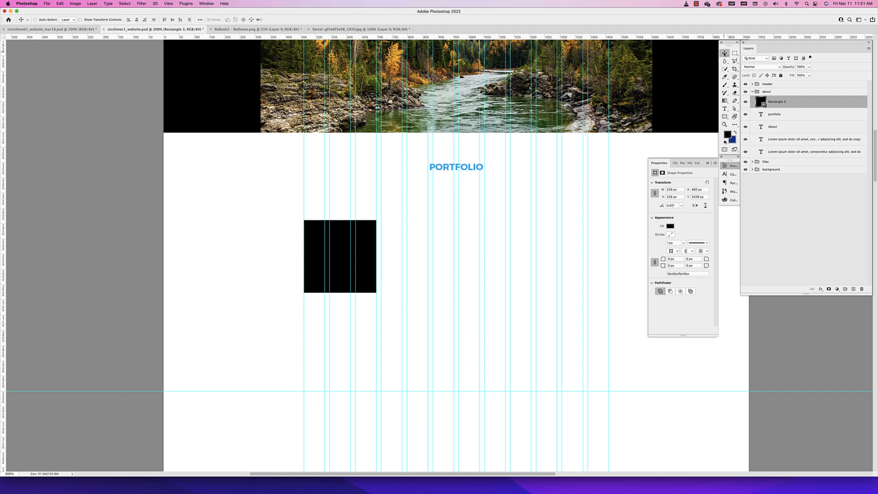
Duplicate the black square into an evenly spaced row of four along the guides and copy that row directly below
scroll(386, 248, "left", 3)
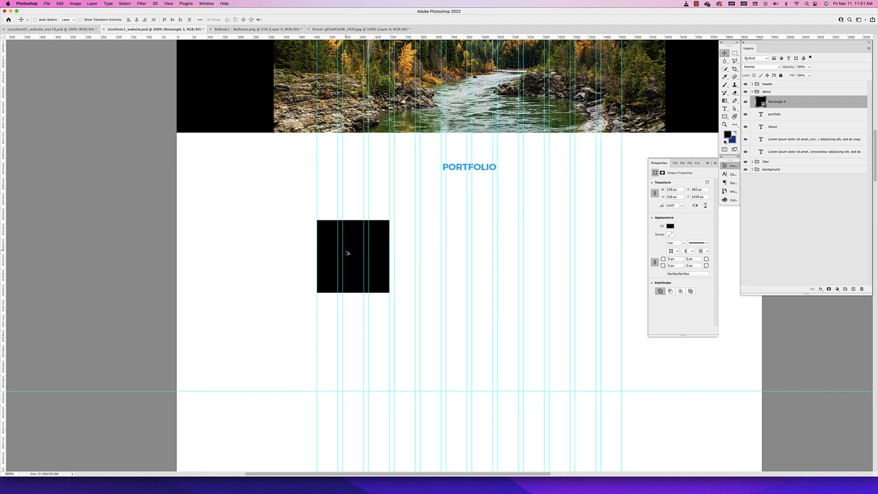
left_click_drag(347, 253, 560, 263)
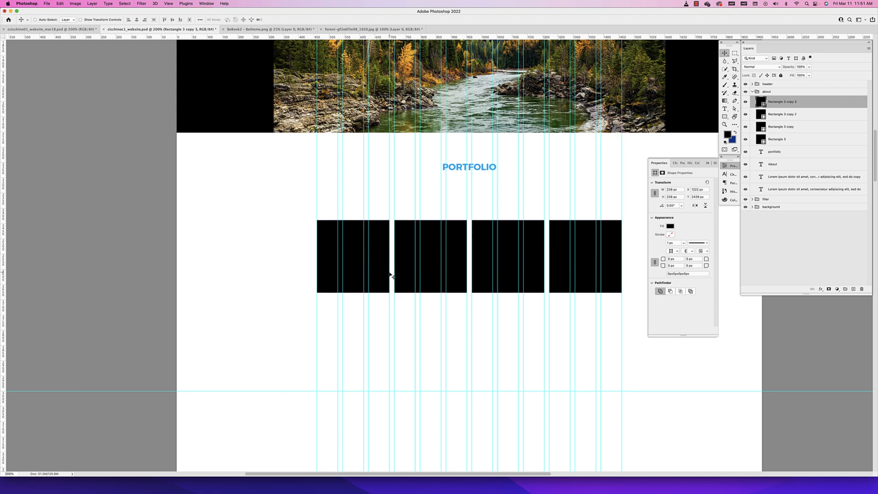
left_click(779, 140, "shift")
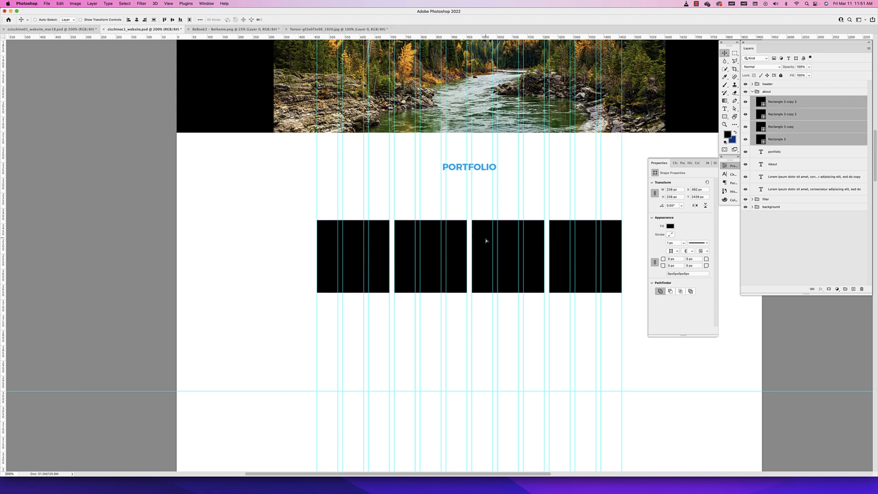
left_click_drag(486, 241, 481, 314)
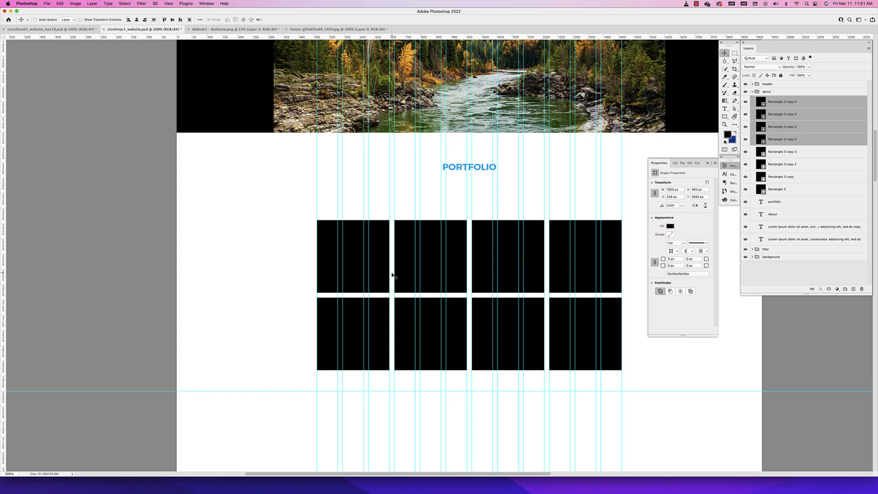
Select all eight squares and move them up close below the PORTFOLIO heading
left_click(793, 191)
left_click(794, 101, "shift")
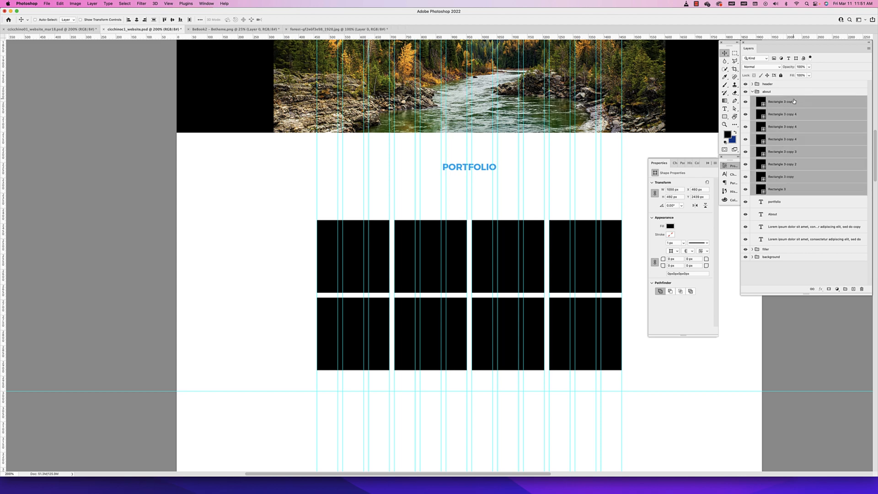
key("shift+Up")
key("shift+Up")
key("shift+Up")
key("shift+Up")
key("shift+Up")
key("shift+Up")
key("shift+Up")
key("shift+Up")
key("shift+Up")
key("shift+Up")
key("shift+Up")
key("shift+Up")
key("shift+Up")
key("shift+Up")
key("shift+Up")
key("shift+Up")
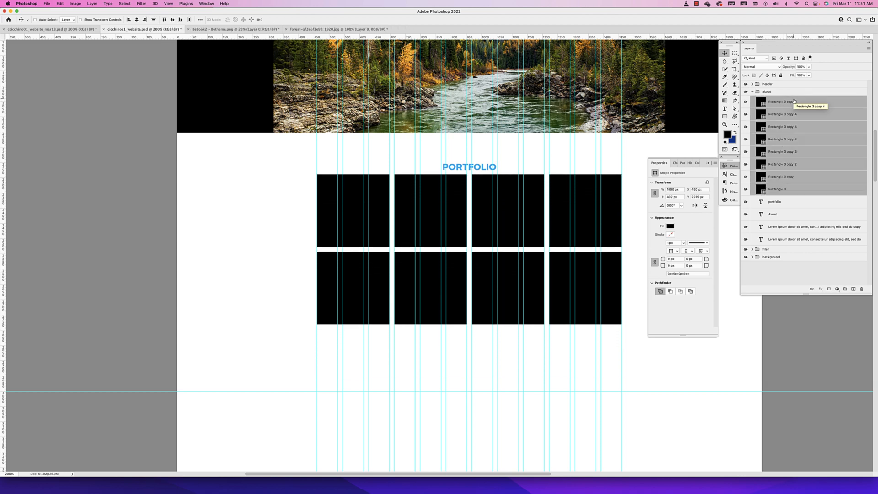
Nudge the eight squares down to leave a small gap below the PORTFOLIO heading and hide the guides
key("super+minus")
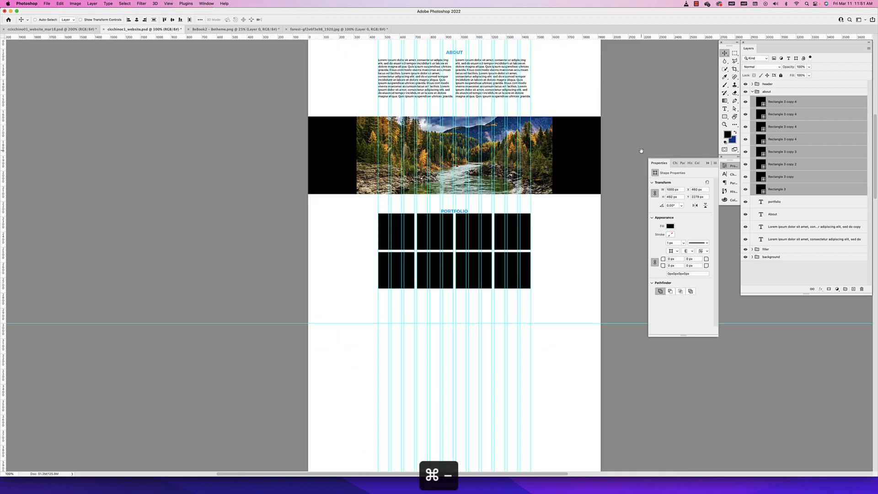
scroll(615, 200, "up", 5)
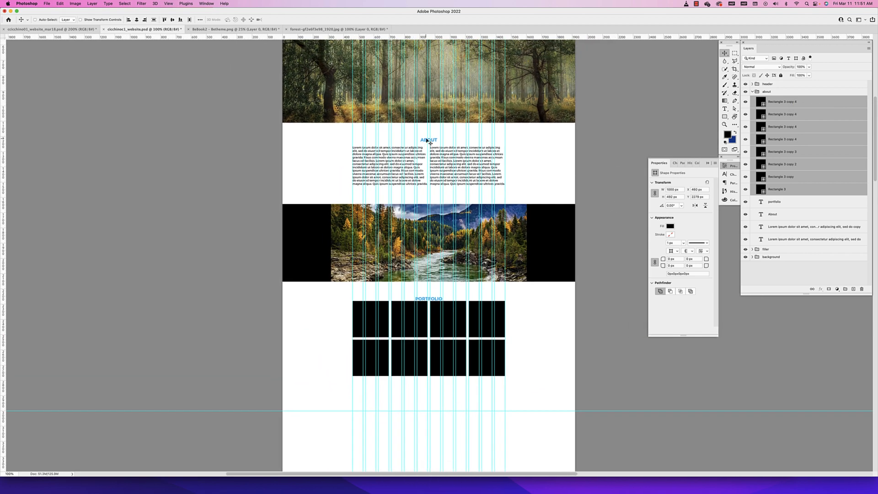
key("Down")
key("Down")
key("Down")
key("Down")
key("Down")
key("Down")
key("Down")
key("Down")
key("Down")
key("Down")
key("Down")
key("Down")
key("Down")
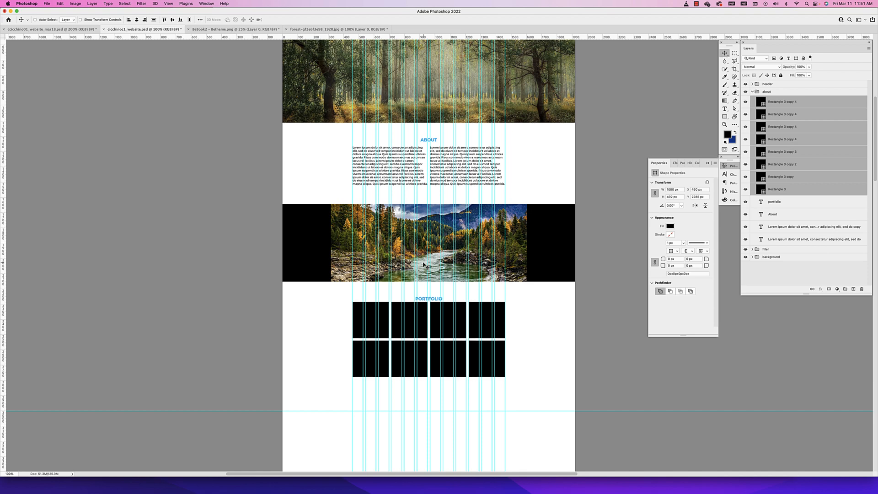
key("shift+Down")
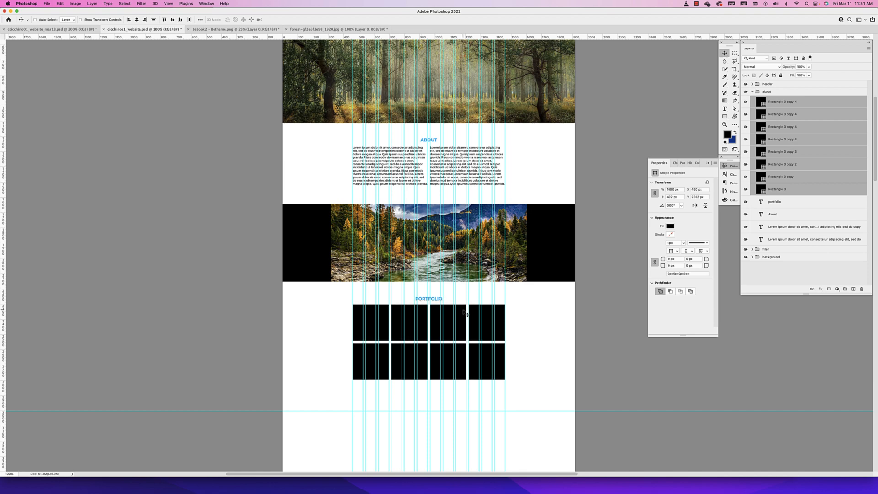
key("super+semicolon")
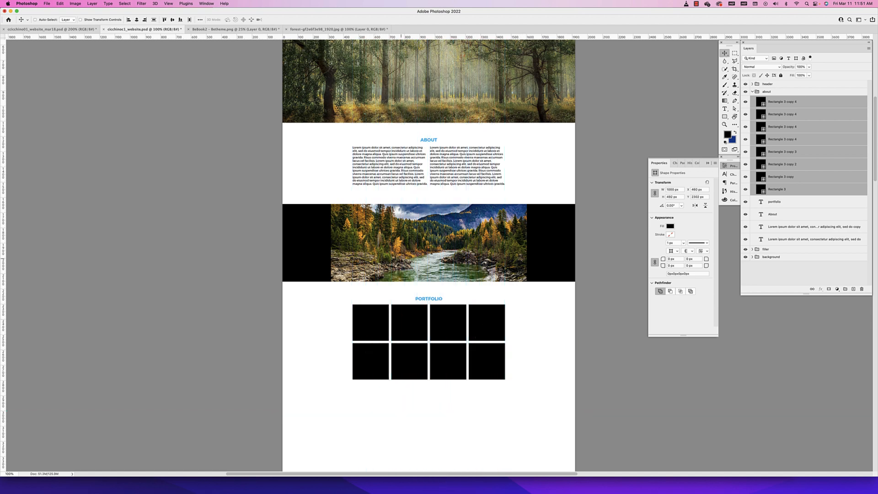
Duplicate the header's forest image layer directly above the first portfolio square's layer and move the copy down over the grid
left_click(444, 100, "super")
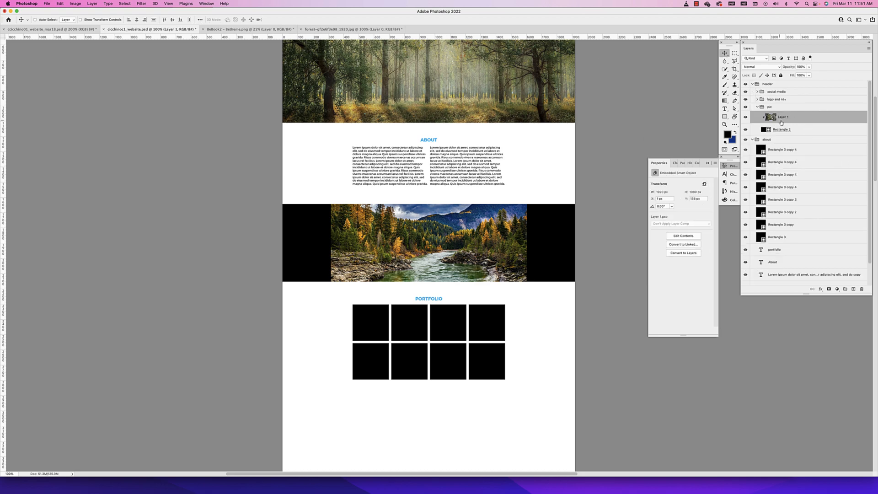
left_click(369, 337, "super")
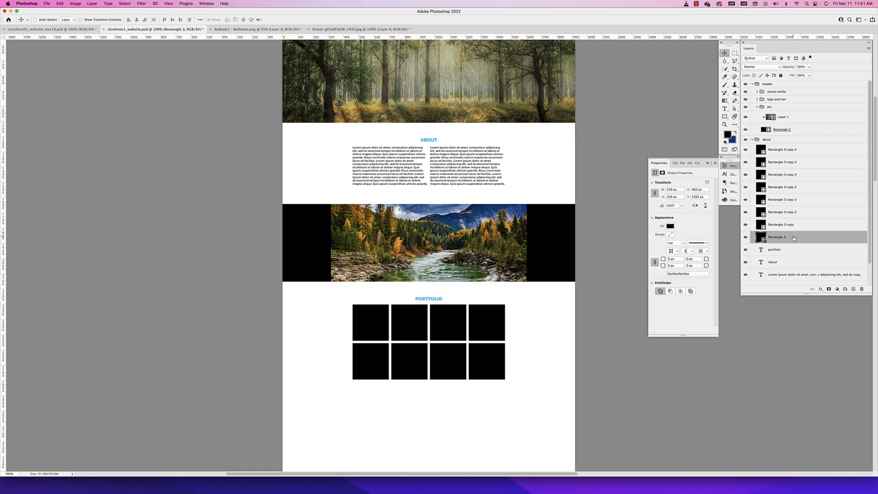
left_click(799, 119)
left_click_drag(799, 120, 785, 233)
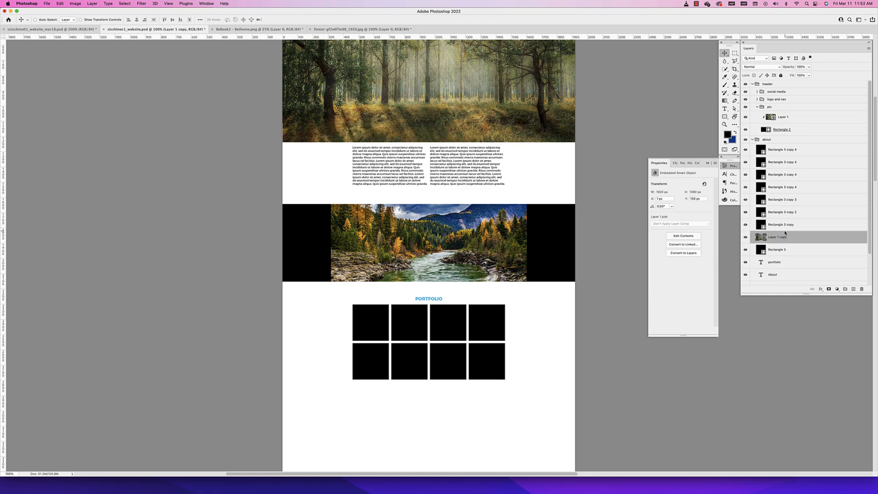
left_click_drag(512, 123, 518, 387)
Clip the forest image copy to the first portfolio square
left_click(800, 251)
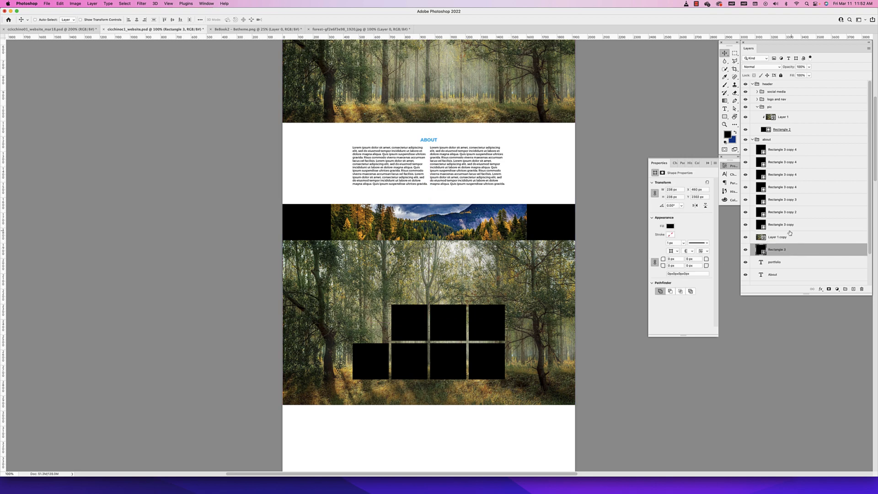
left_click(803, 237)
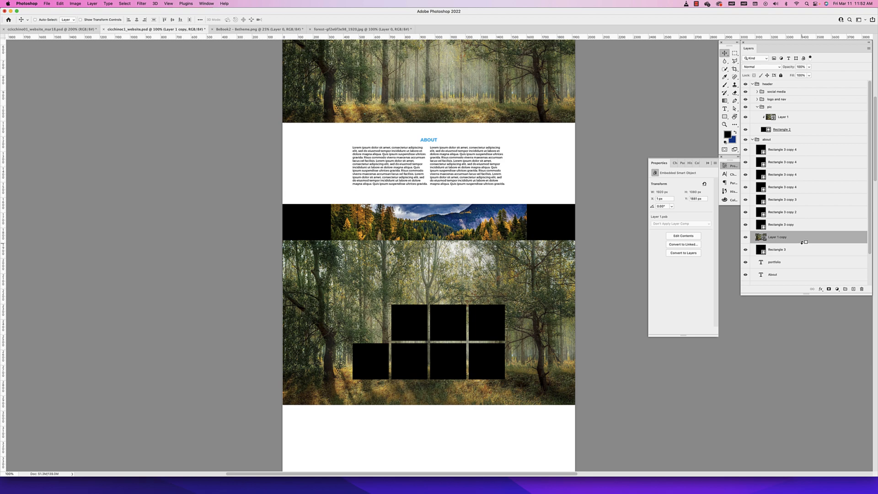
left_click(803, 242, "alt")
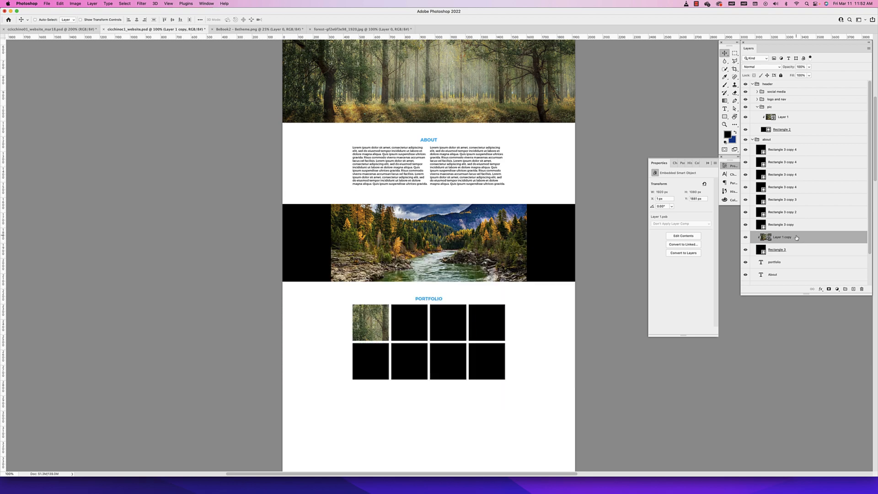
Scale the clipped forest image down proportionally and position it so it fills the first portfolio square
key("super+t")
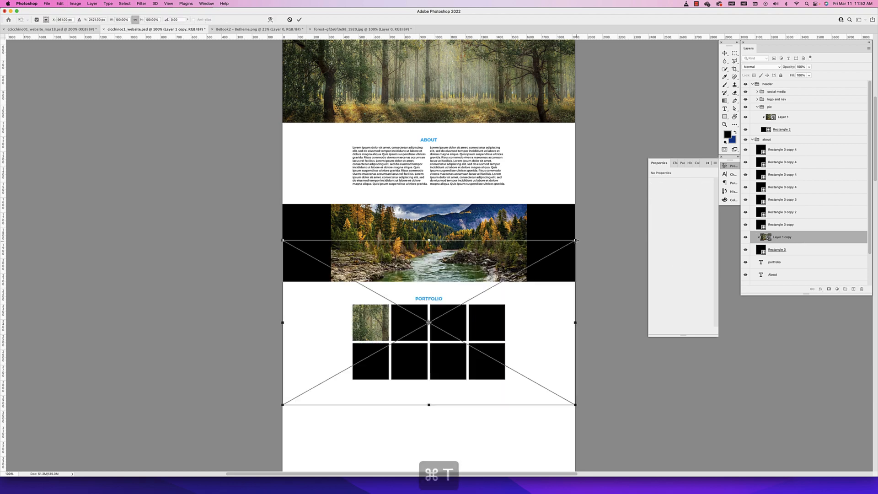
left_click_drag(575, 239, 497, 287)
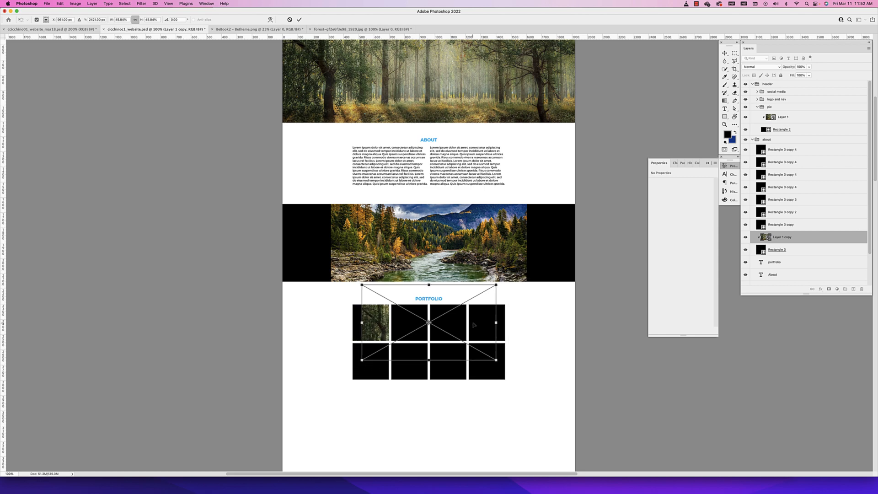
left_click_drag(477, 315, 439, 316)
left_click_drag(458, 360, 415, 342)
left_click_drag(327, 288, 352, 300)
left_click_drag(426, 301, 392, 327)
key("Return")
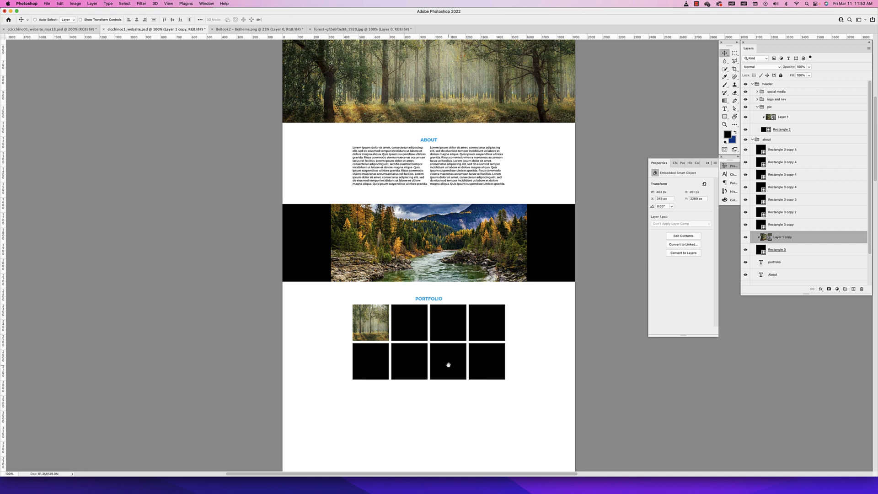
Examine the picture grid, advertising banner and contact section in the finished NPCA website reference document
left_click_drag(448, 364, 451, 288)
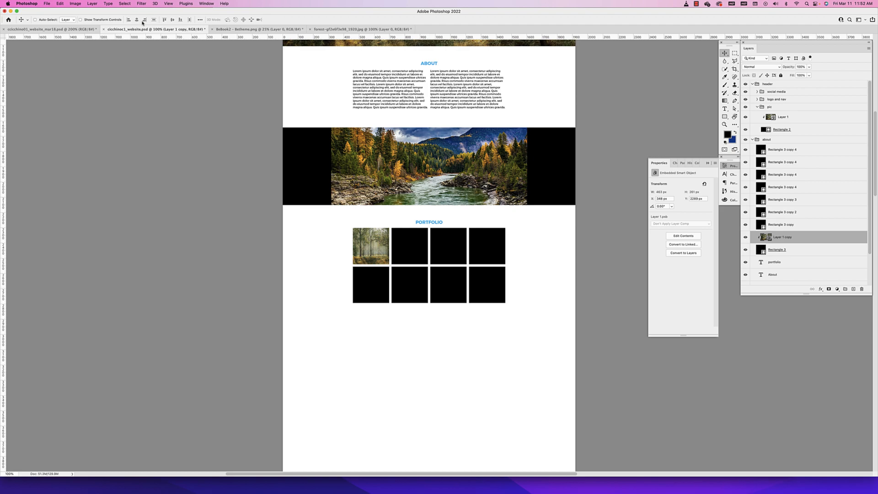
left_click(50, 28)
left_click_drag(386, 408, 388, 234)
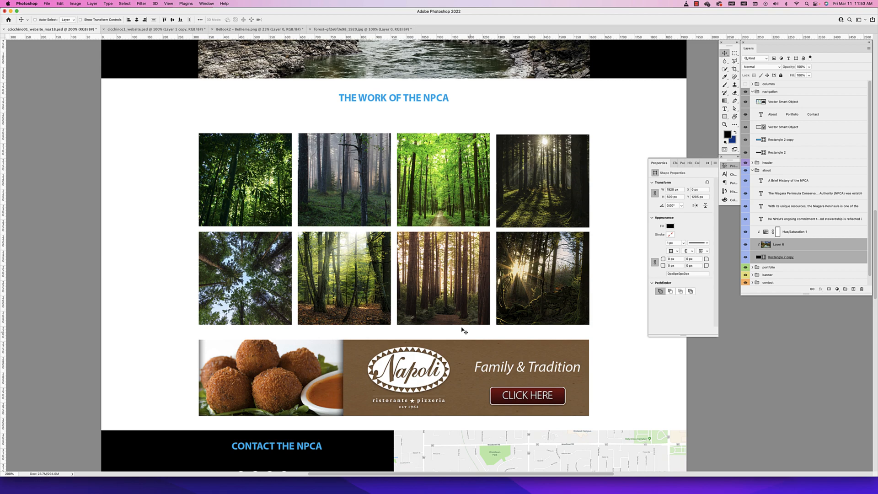
scroll(424, 218, "down", 4)
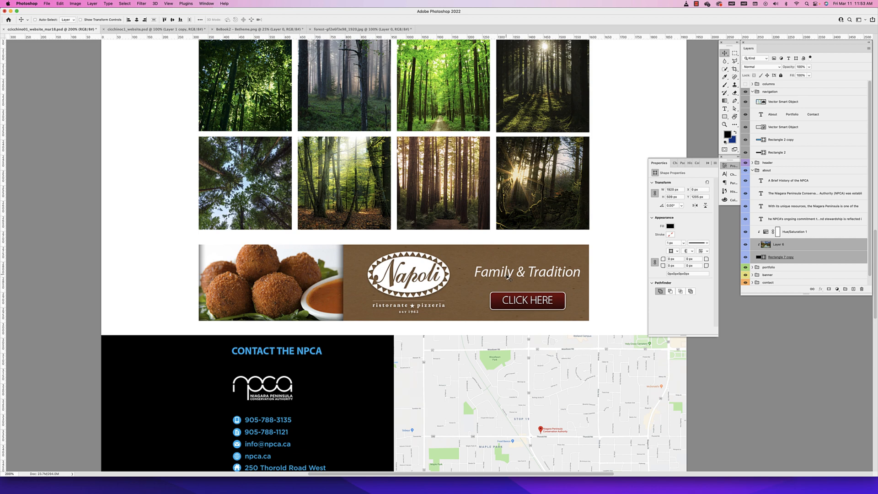
left_click(661, 163)
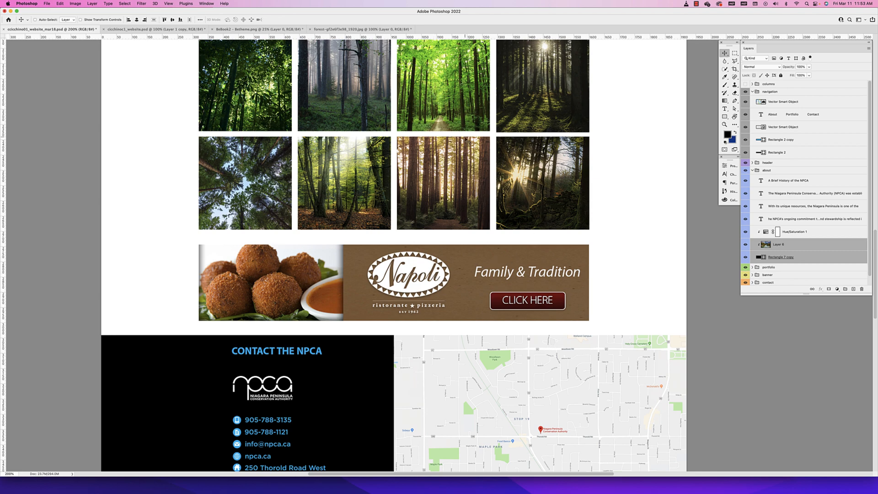
scroll(445, 146, "up", 5)
scroll(411, 211, "down", 3)
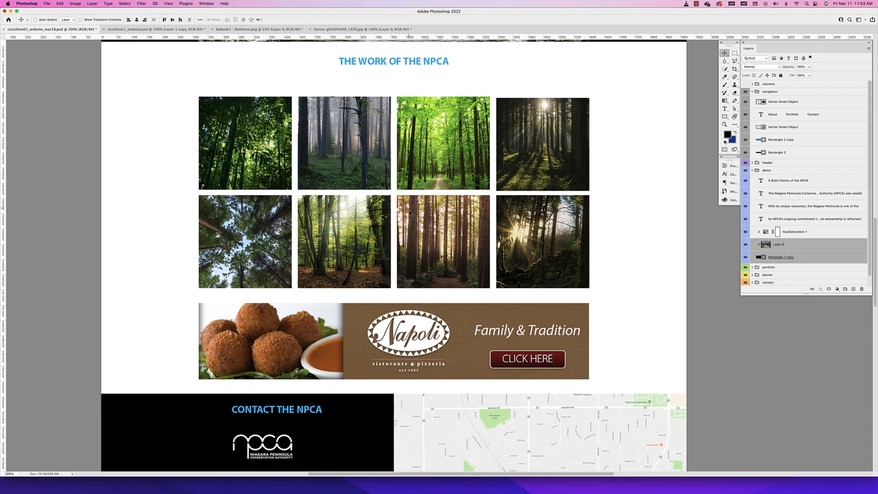
scroll(402, 247, "down", 1)
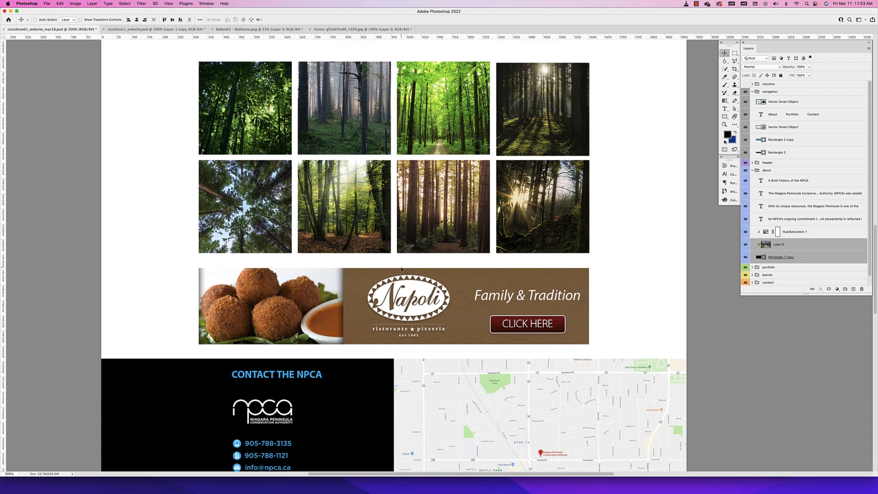
scroll(401, 270, "up", 5)
scroll(417, 257, "down", 1)
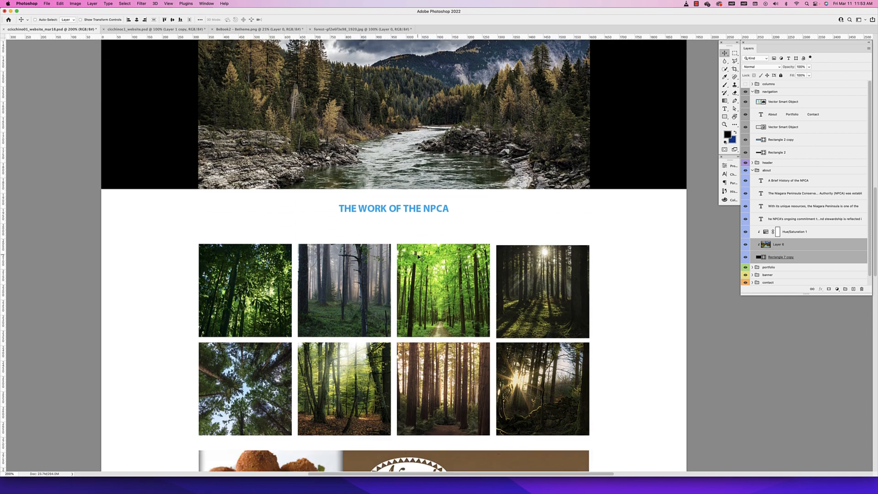
scroll(418, 257, "down", 5)
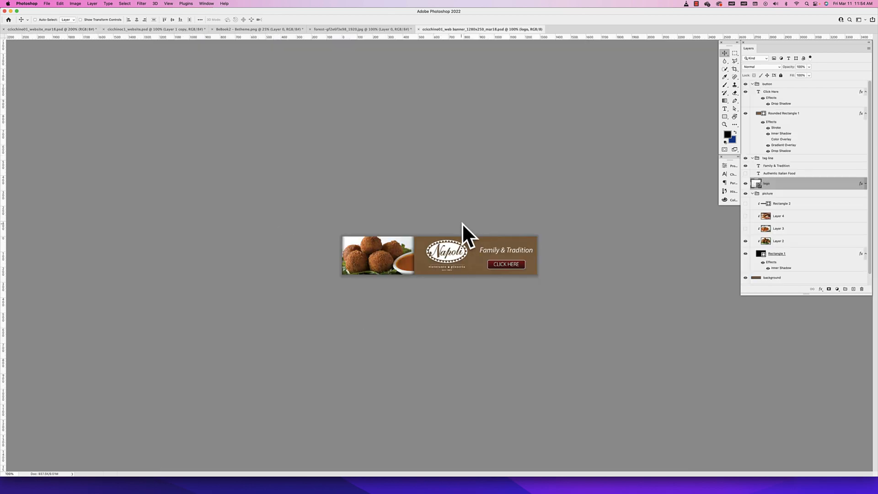
Collapse the button, tag line and picture groups in the Napoli web banner document
left_click(752, 83)
left_click(752, 92)
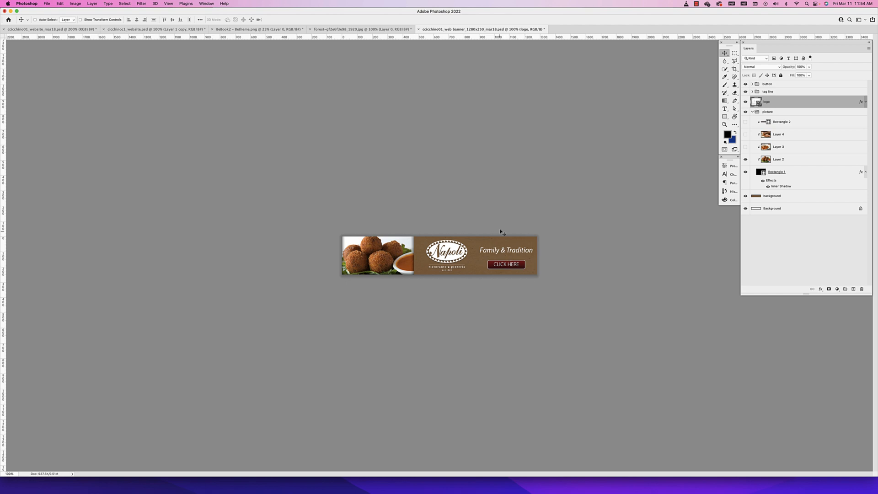
left_click(751, 111)
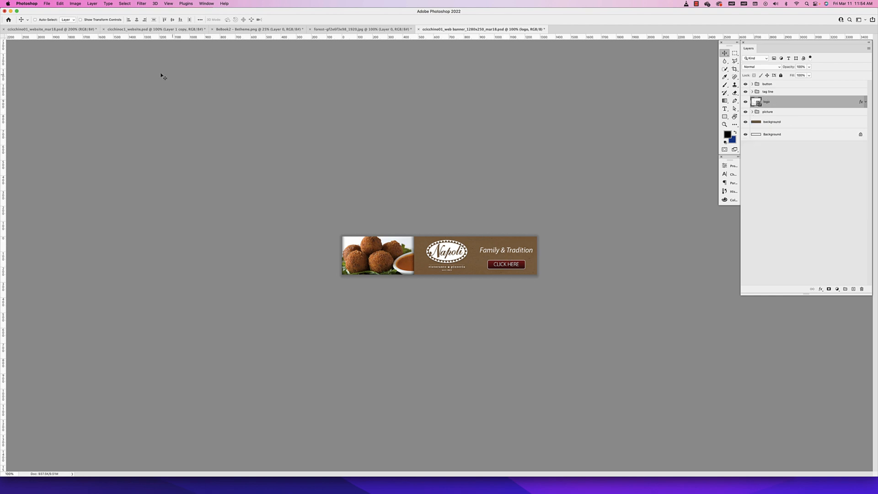
Select the whole Napoli banner canvas and copy it merged
key("super+a")
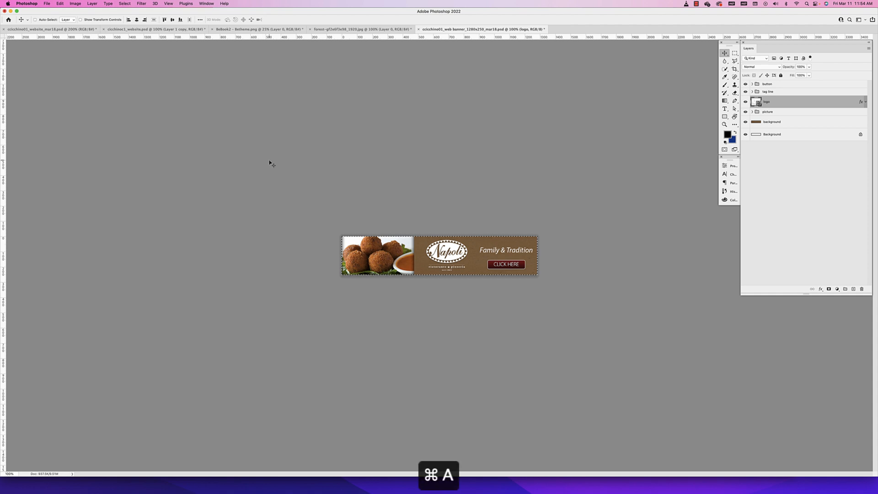
left_click(124, 4)
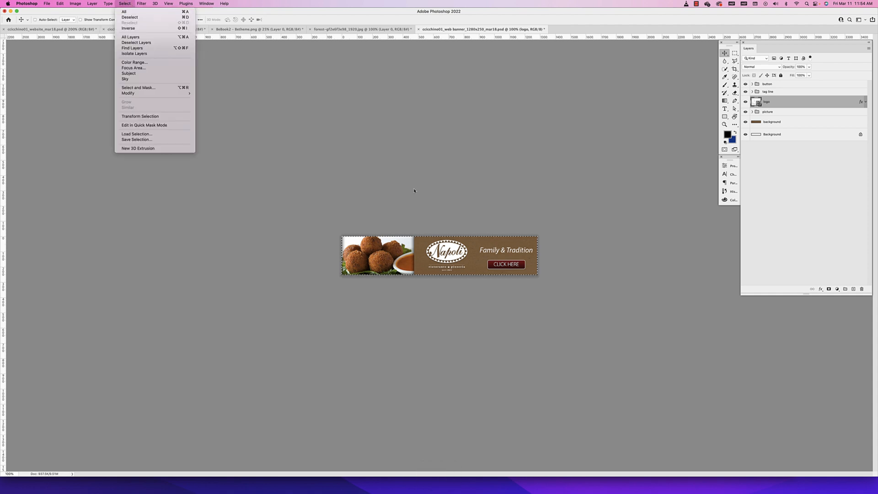
left_click(421, 209)
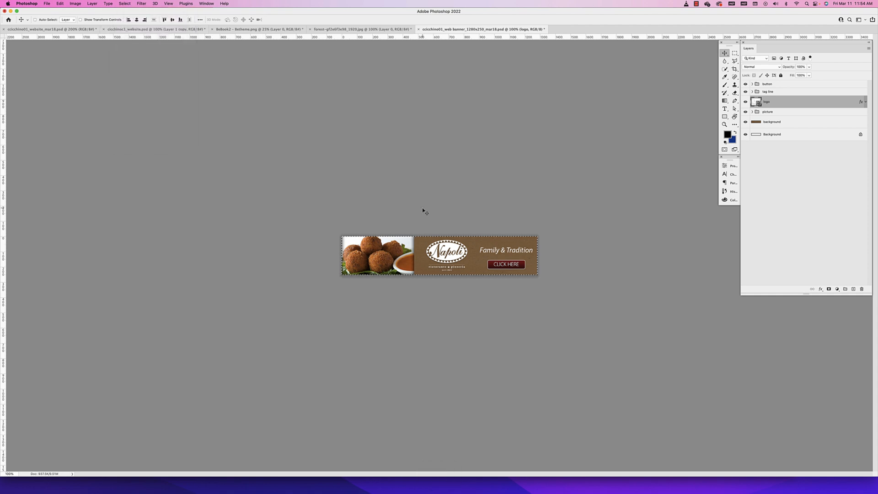
left_click(60, 3)
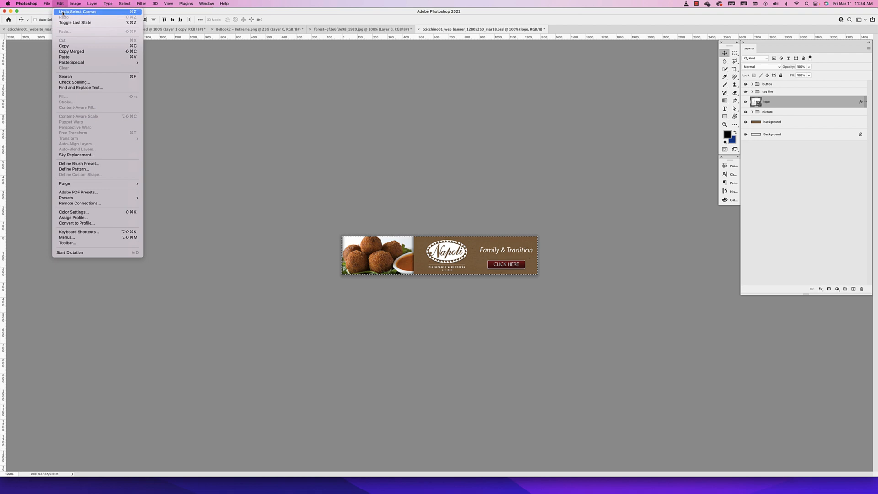
left_click(72, 51)
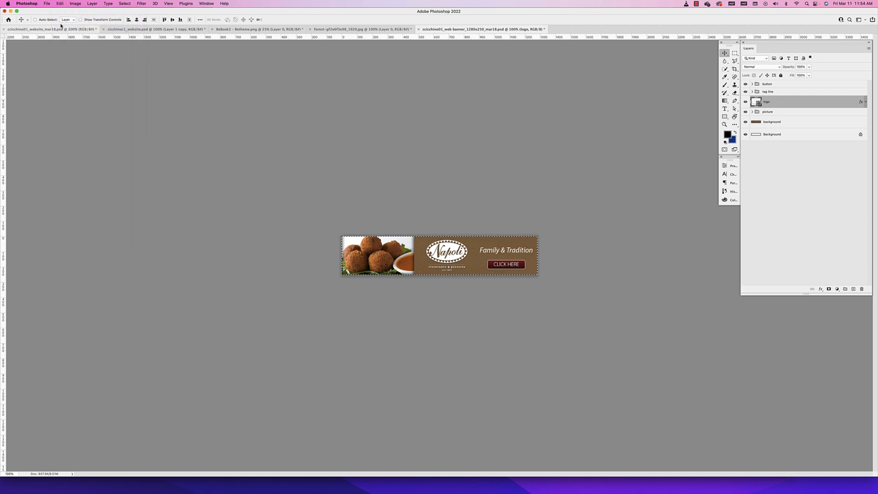
Show the guides in the website wireframe document and toggle the about group's visibility to check what it contains
left_click(156, 29)
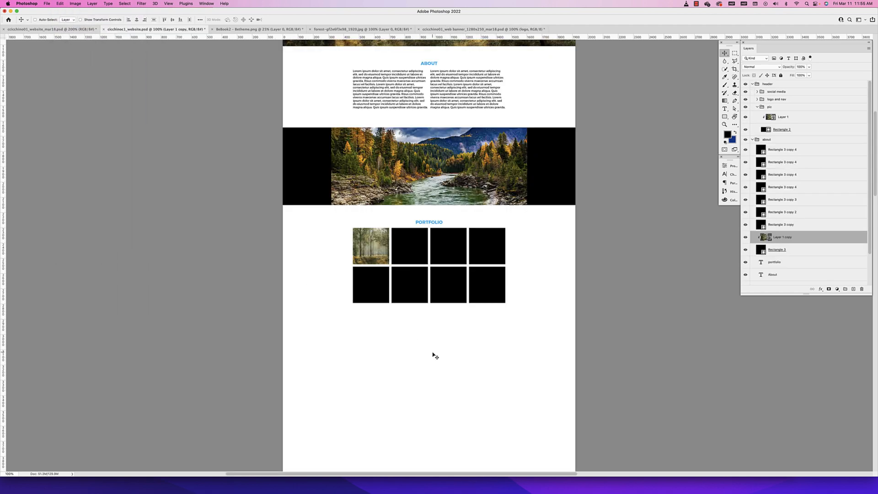
key("super+semicolon")
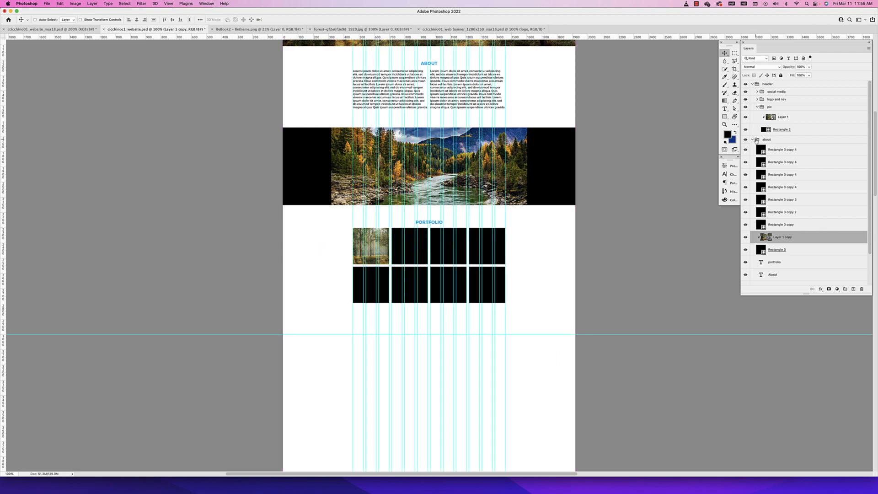
left_click(752, 140)
left_click(745, 140)
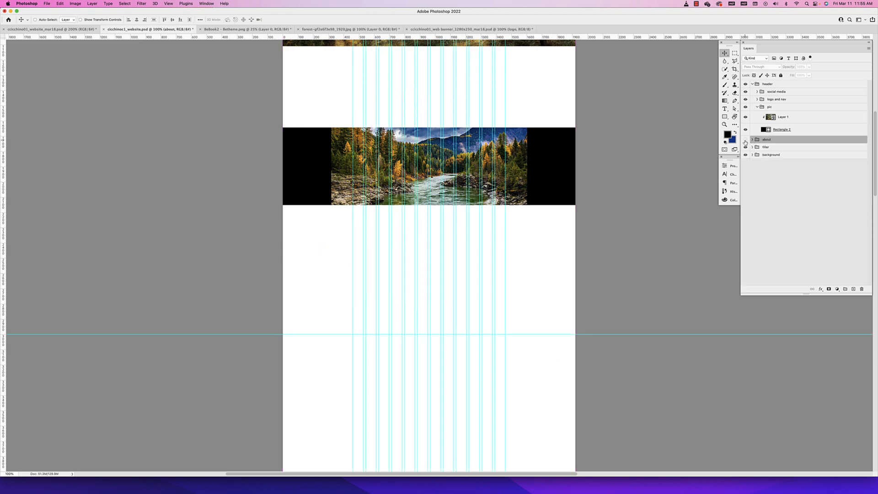
left_click(745, 140)
left_click(745, 140)
left_click(745, 140)
left_click(752, 139)
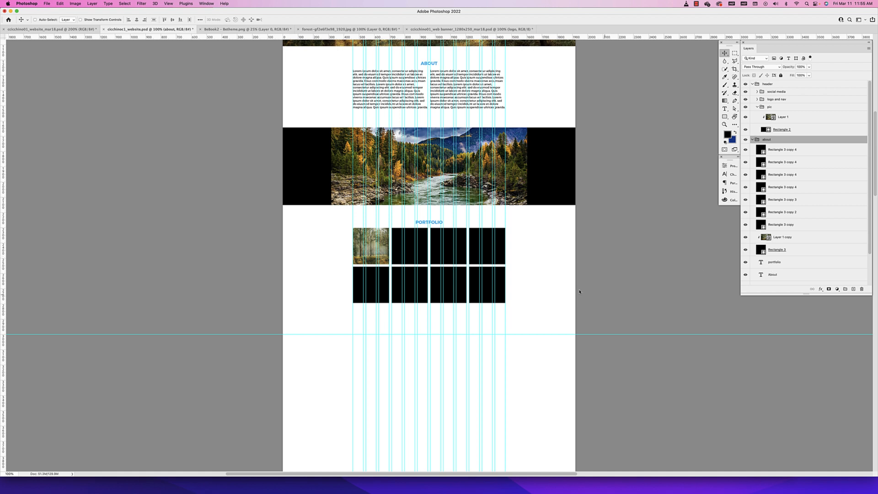
Group the PORTFOLIO heading with all the square and image layers and name the group "portfolio"
left_click(783, 263)
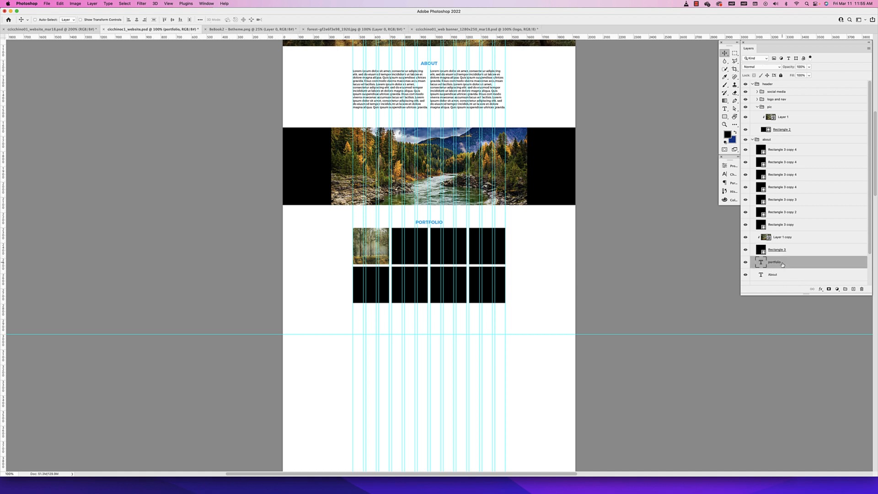
left_click(778, 151, "shift")
key("super+g")
double_click(772, 147)
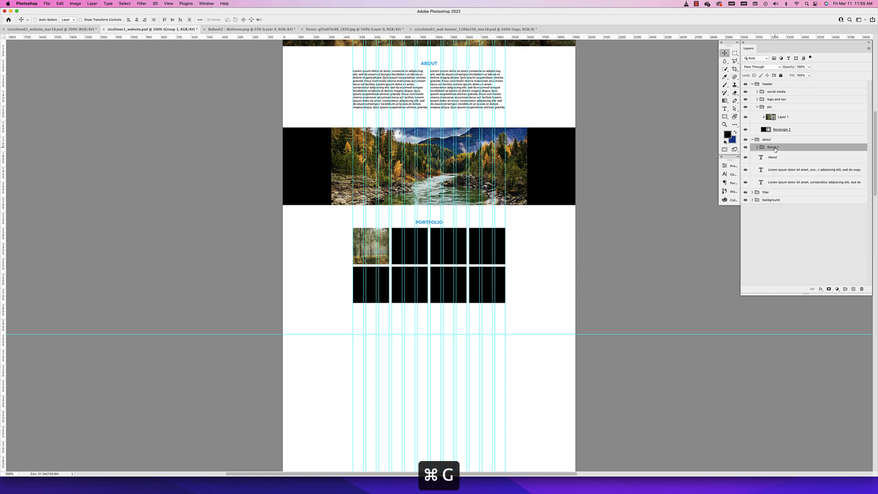
type("portfoli")
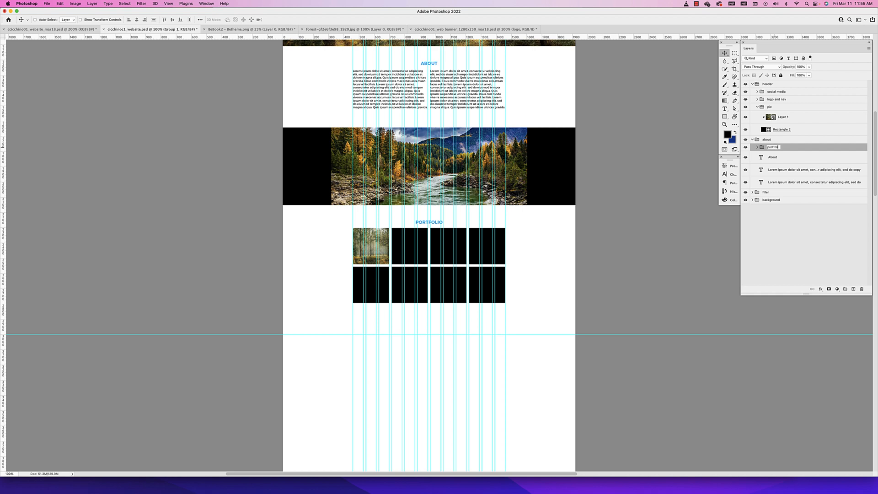
type("o")
key("Return")
Move the portfolio group out of the about group and collapse the about, pic and header groups
left_click_drag(775, 149, 750, 148)
left_click(752, 146)
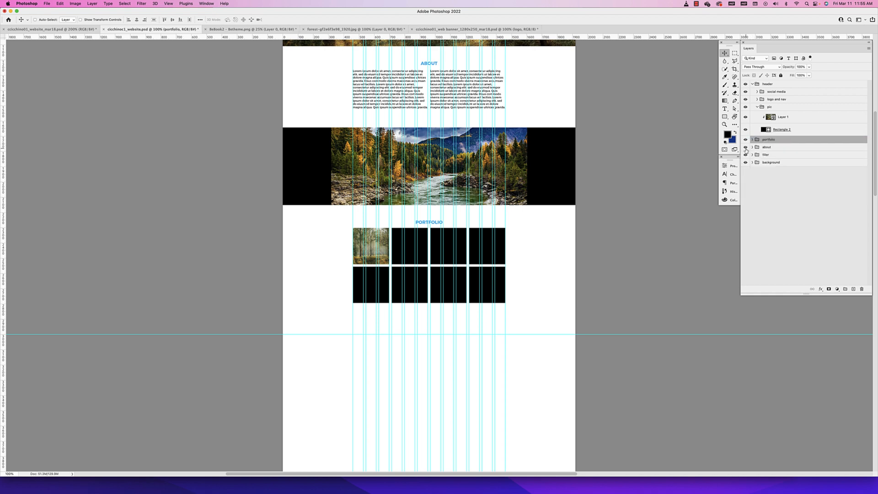
left_click(756, 107)
left_click(752, 84)
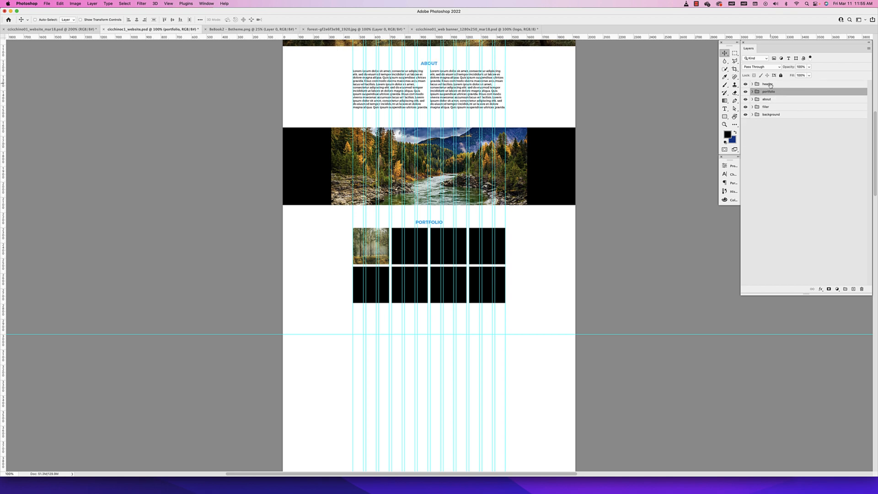
Reorder the layer groups to header, about, filler, portfolio and background
left_click(771, 85)
mouse_move(772, 101)
left_mouse_down()
mouse_move(779, 88)
mouse_move(773, 102)
mouse_move(779, 97)
left_mouse_up()
left_click(775, 108)
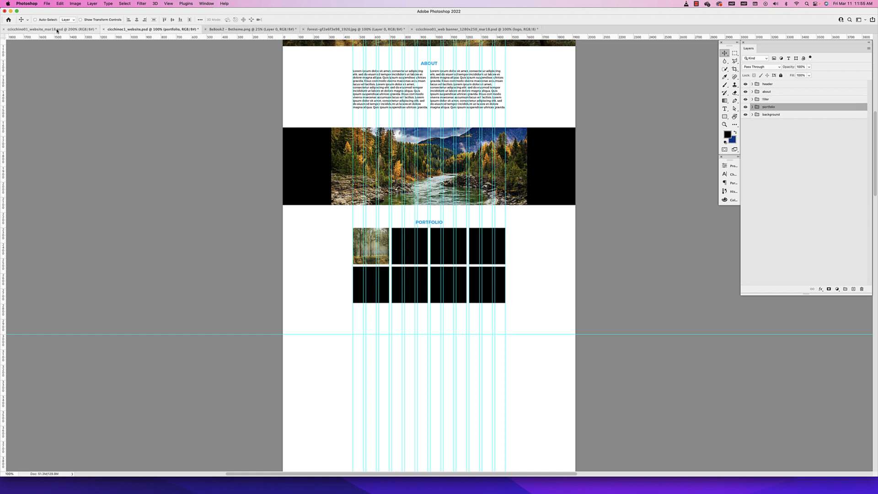
Make a merged copy of the selected Napoli artwork in the 1280x250 web banner document
left_click(439, 29)
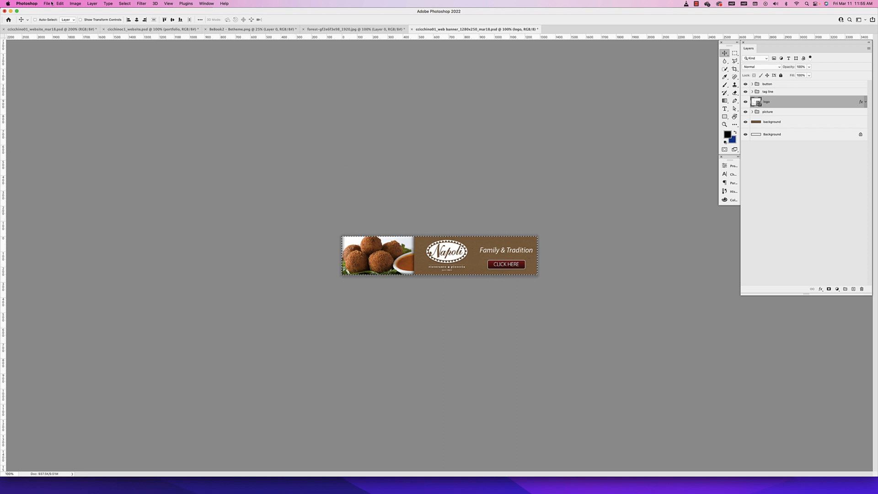
left_click(108, 3)
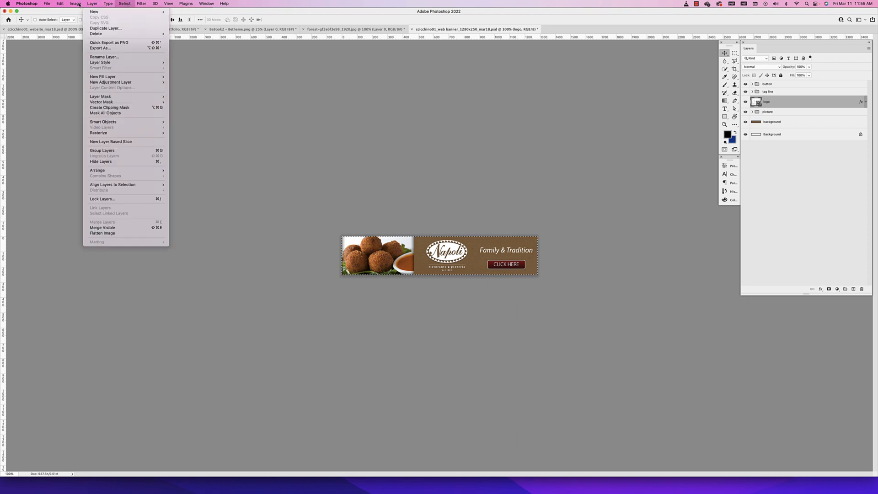
mouse_move(61, 3)
left_click(72, 52)
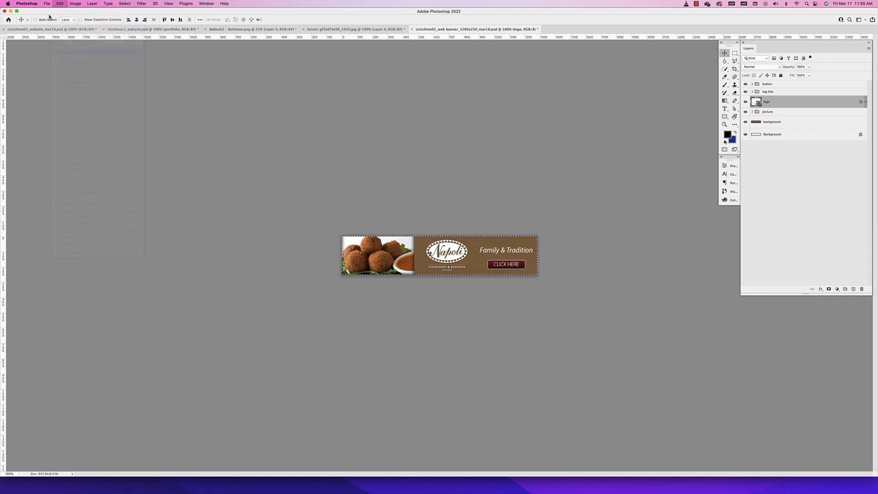
Paste the banner into the cicchinoc1_website.psd document, align its upper edge to the horizontal guide below the portfolio squares, and start a free transform
left_click(154, 29)
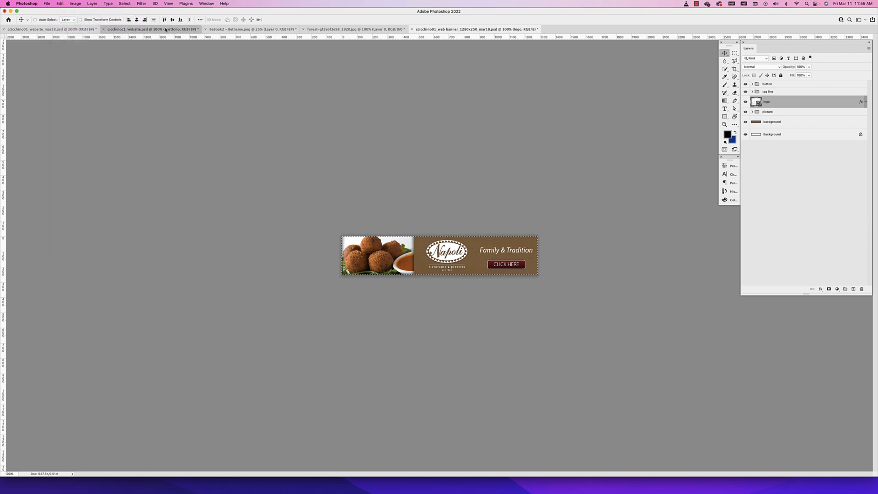
key("super+v")
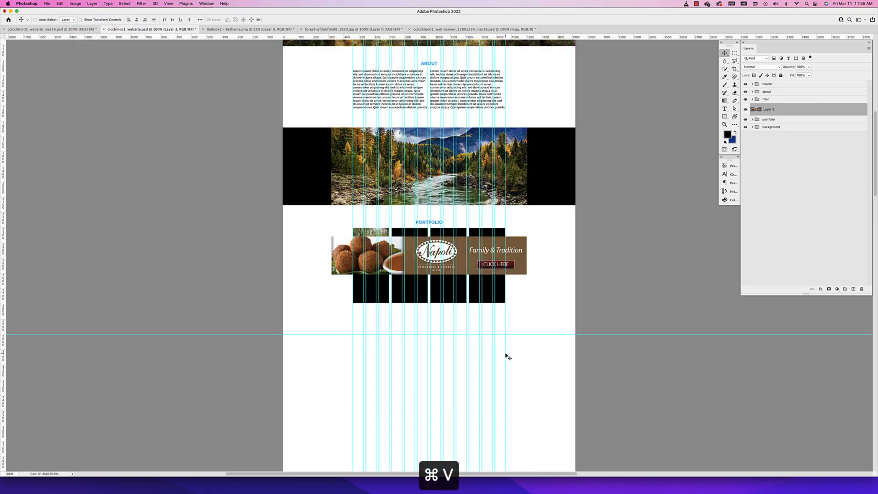
left_click_drag(503, 255, 519, 353)
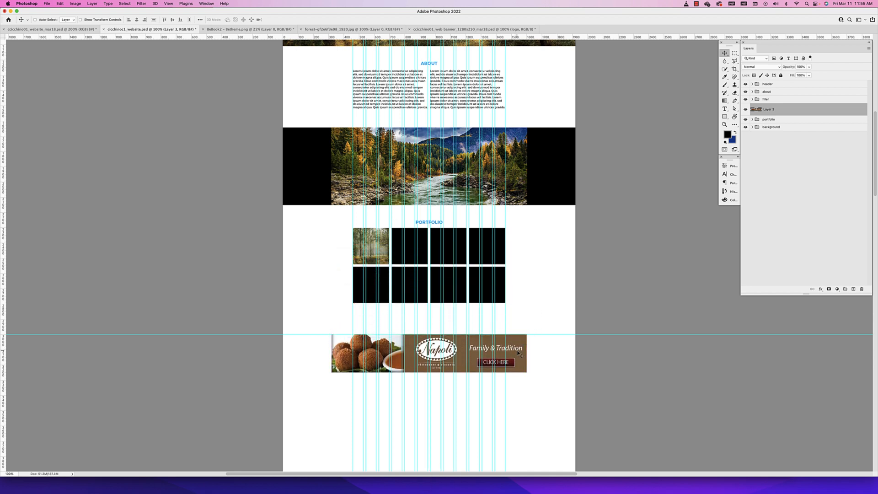
key("super+t")
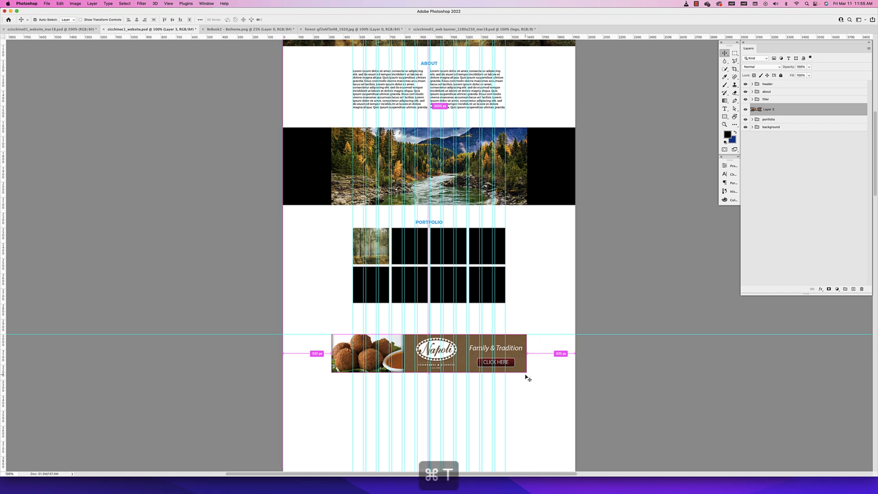
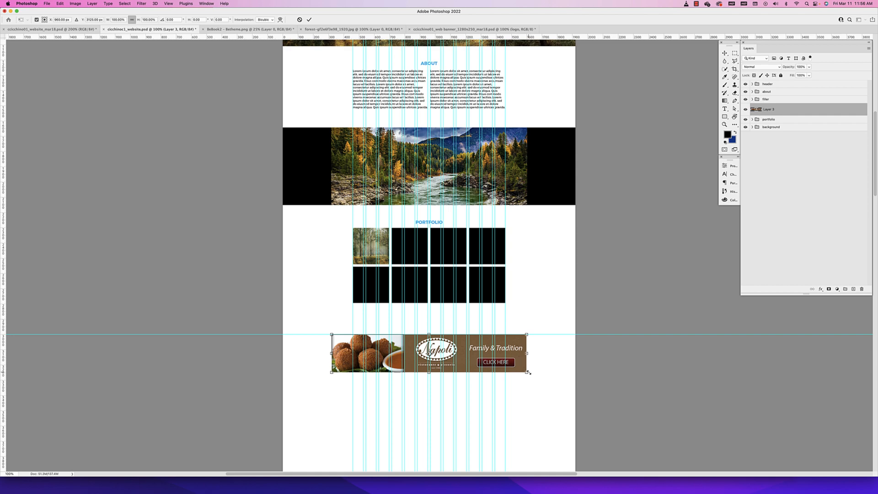
Scale the Napoli banner to the portfolio grid's width, directly beneath the grid, and hide the guides
left_click_drag(526, 372, 501, 320)
key("Return")
key("super+semicolon")
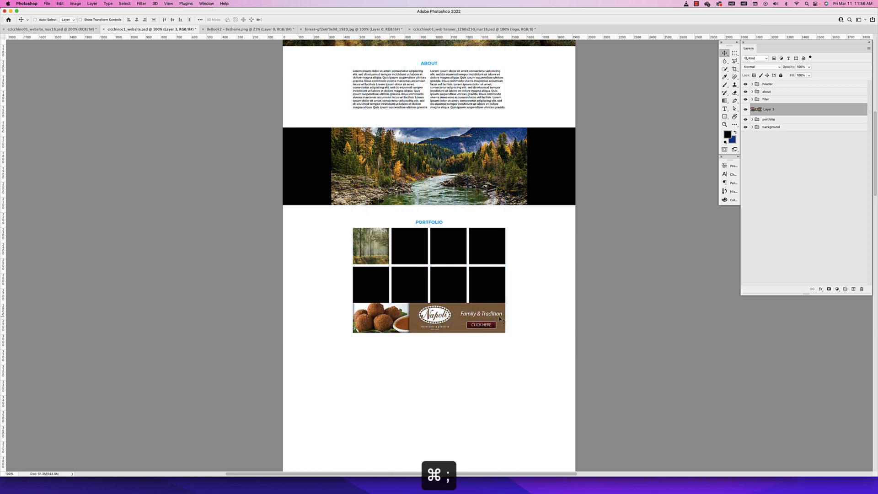
Nudge the Napoli banner down to leave a small white gap between it and the portfolio grid
key("Down")
key("Down")
key("Down")
key("Down")
key("Down")
key("Down")
key("Down")
key("Down")
key("Down")
key("Down")
key("Down")
key("Down")
key("Down")
key("Down")
key("Down")
key("Down")
key("Down")
key("Down")
key("Down")
key("Down")
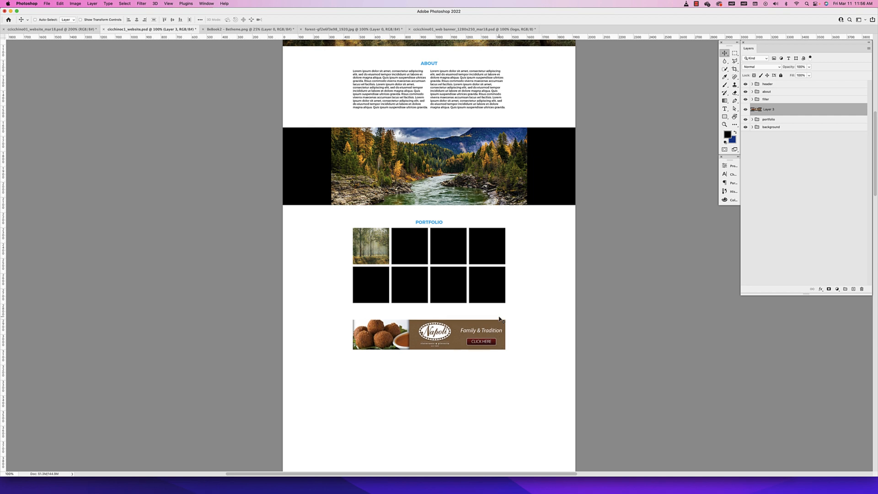
key("Up")
key("Up")
key("Up")
key("Up")
key("Up")
key("Up")
key("Up")
key("Up")
key("Up")
key("Up")
key("Up")
key("Up")
key("Up")
key("Up")
key("Up")
key("Up")
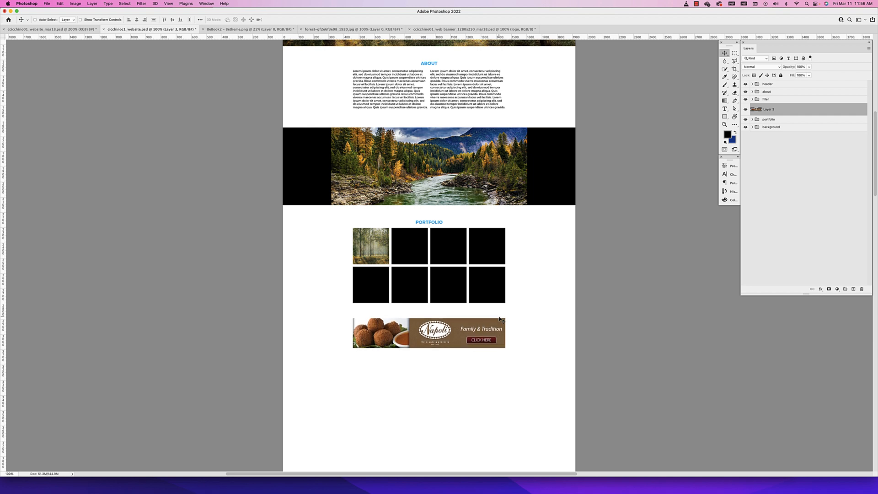
key("Down")
key("Down")
key("Down")
key("Down")
key("Down")
key("Down")
key("Down")
key("Down")
key("Down")
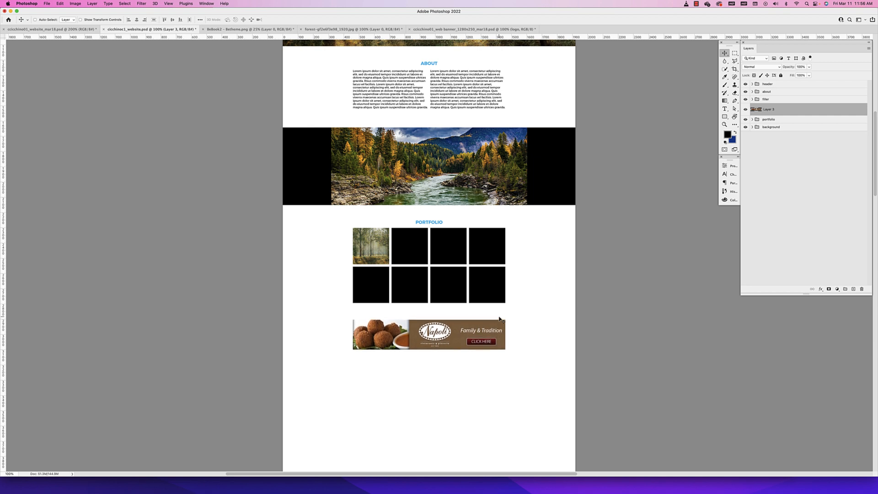
scroll(500, 319, "left", 3)
left_click_drag(501, 334, 501, 329)
scroll(485, 53, "up", 5)
scroll(486, 54, "up", 3)
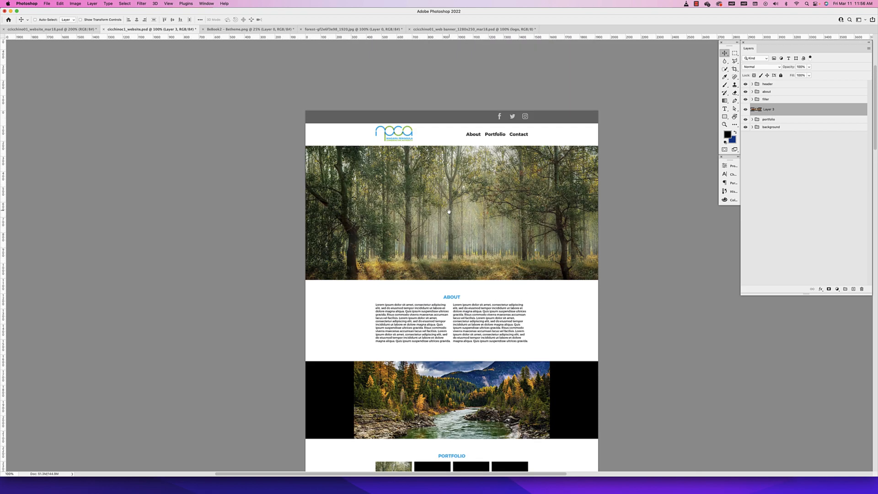
scroll(482, 289, "down", 6)
scroll(480, 291, "down", 3)
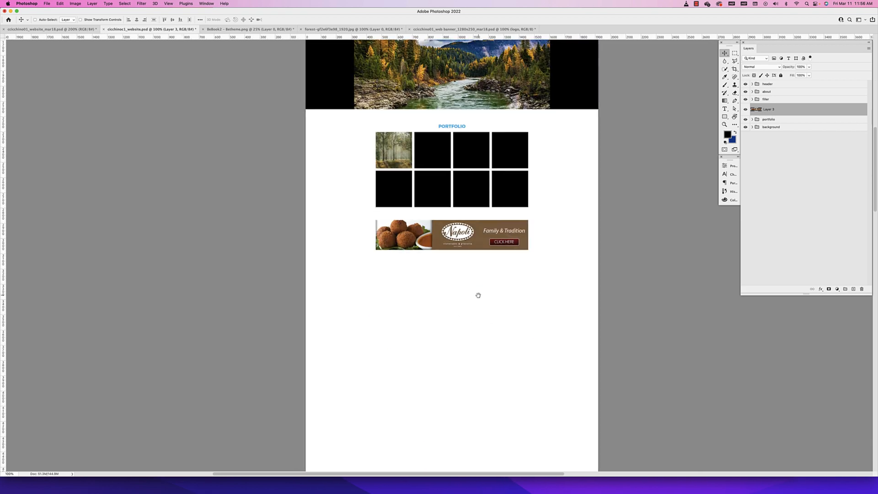
scroll(494, 363, "up", 3)
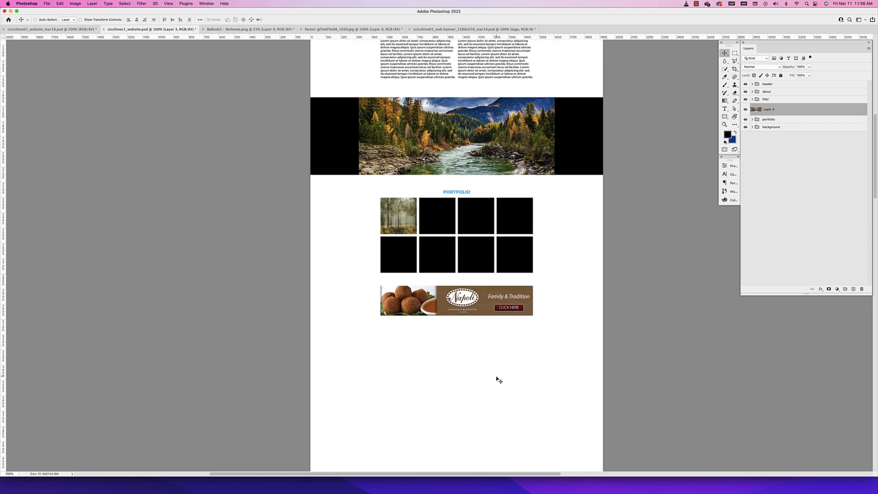
left_click(50, 29)
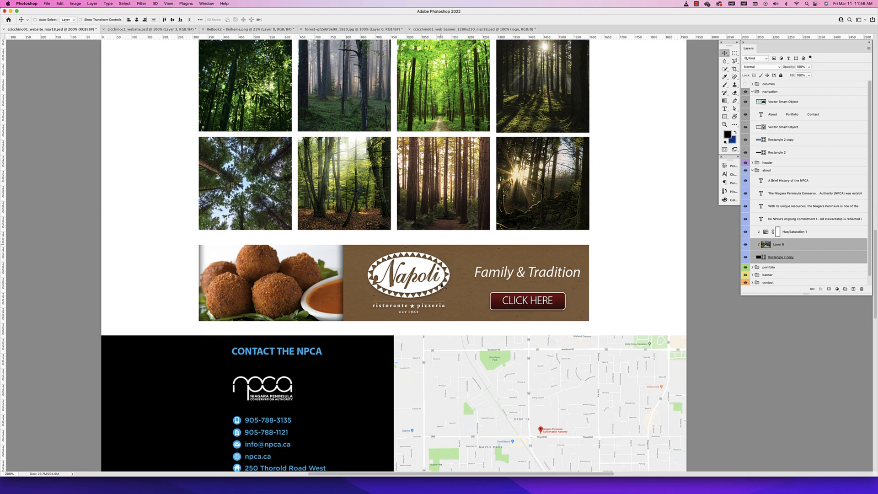
scroll(444, 288, "down", 5)
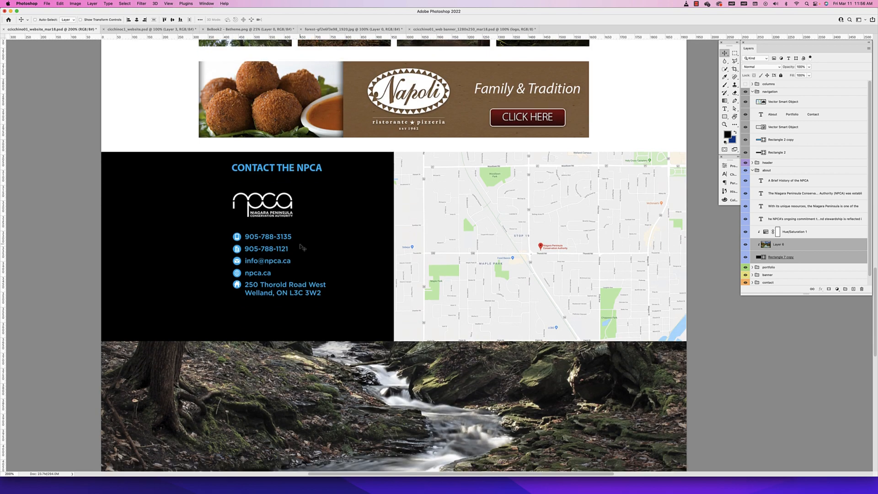
scroll(304, 247, "right", 1)
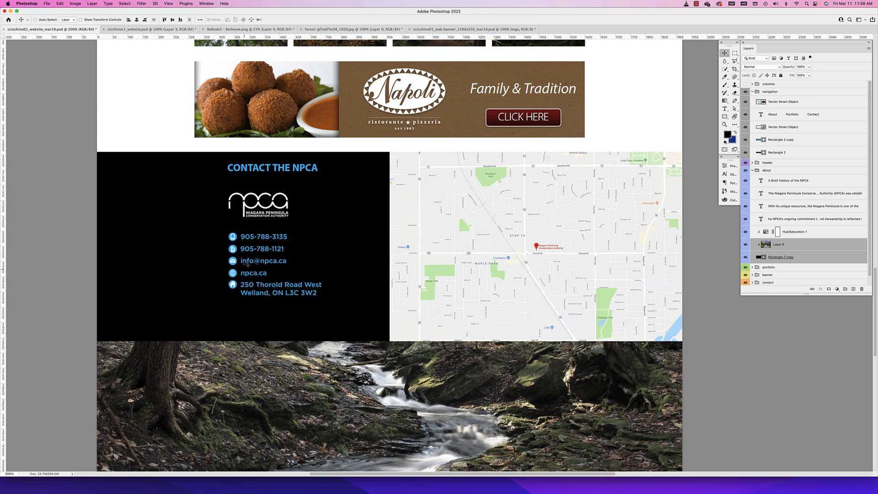
scroll(272, 237, "left", 5)
scroll(272, 238, "up", 1)
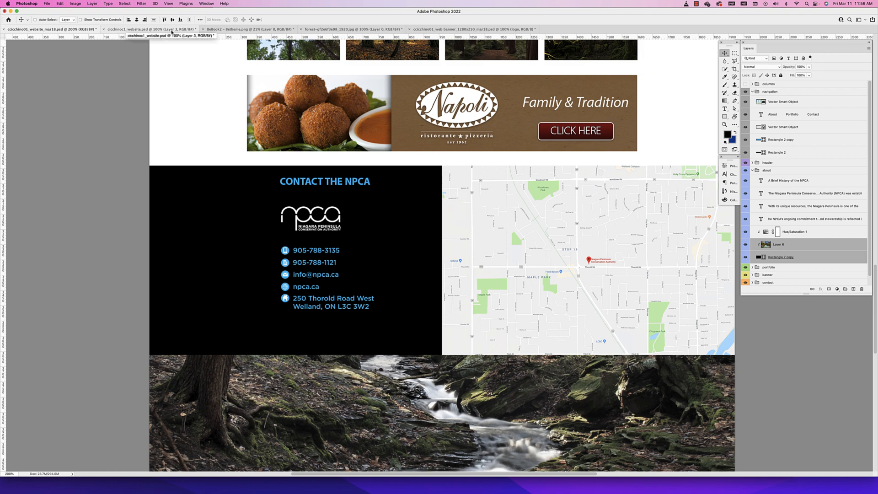
left_click(312, 255, "super")
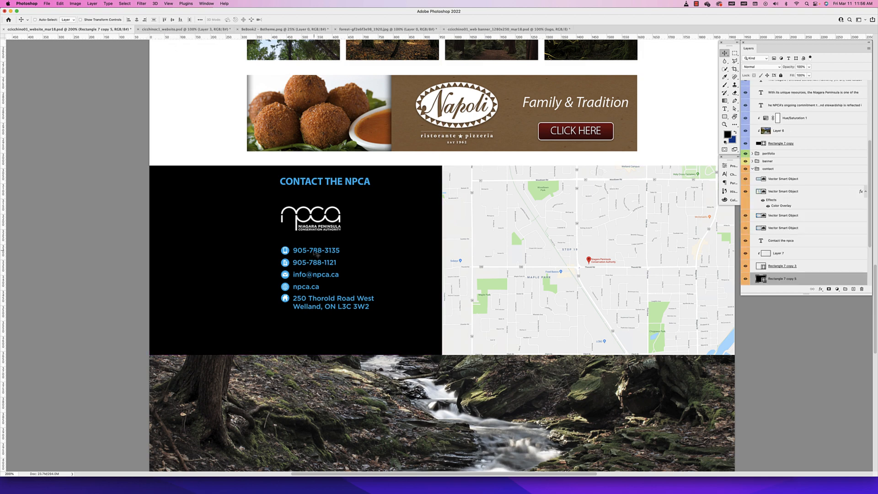
left_click(321, 255, "super")
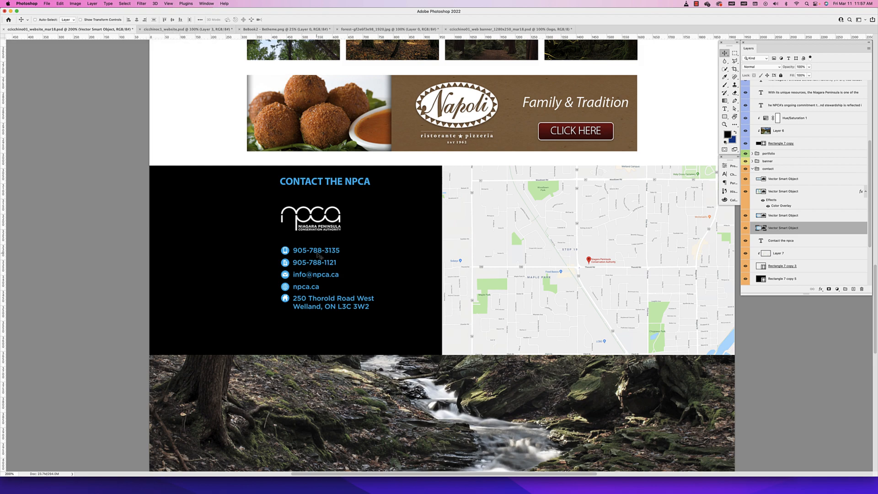
Switch to Illustrator and copy the column of five contact icons from the business card
left_click(188, 28)
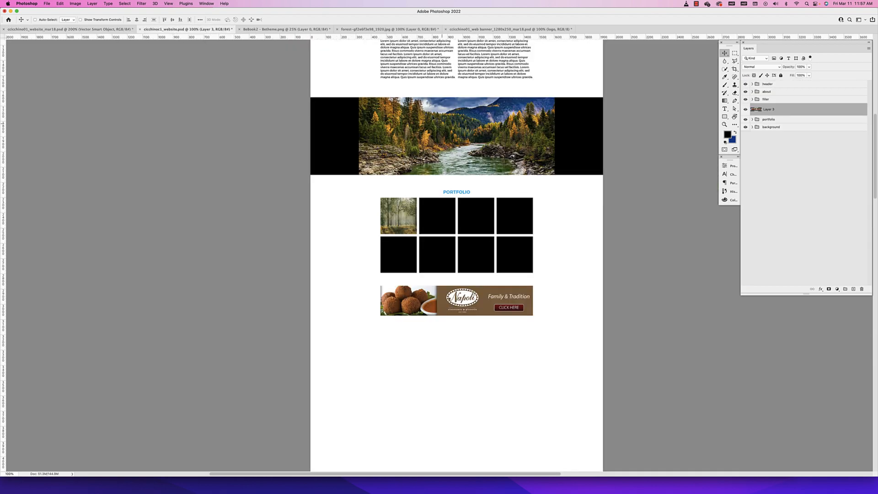
scroll(413, 128, "up", 1)
scroll(412, 127, "up", 2)
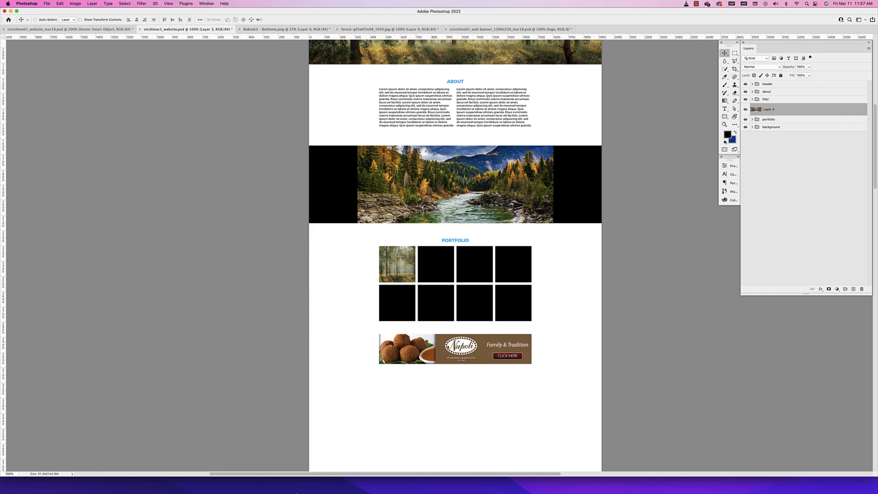
left_click(315, 483)
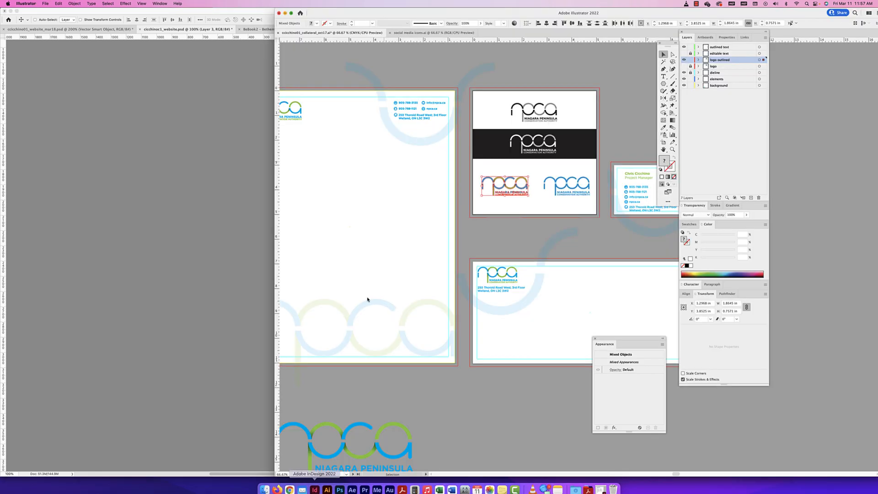
left_click(591, 222)
left_click_drag(625, 197, 505, 234)
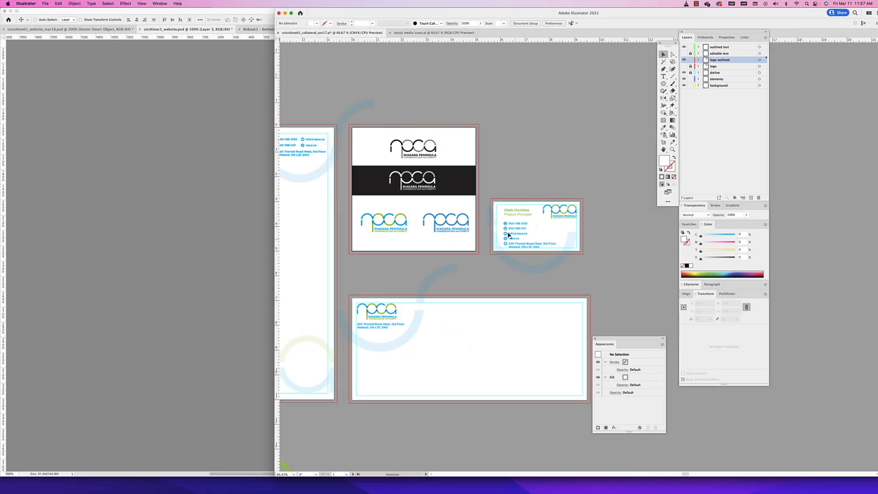
key("super+equal")
key("super+equal")
key("super+equal")
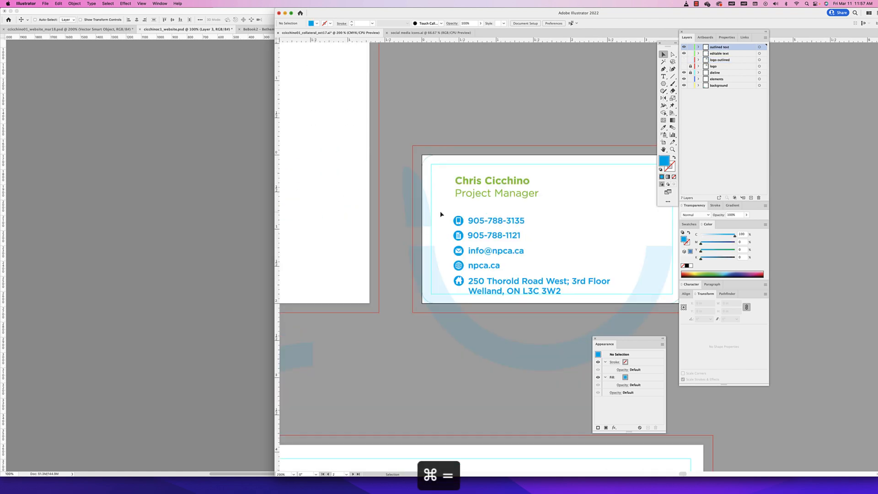
left_click_drag(446, 212, 463, 279)
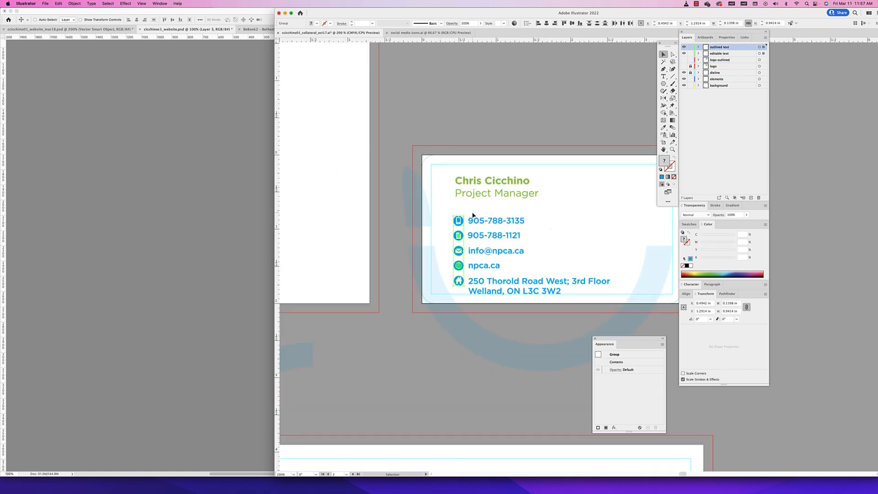
key("super+c")
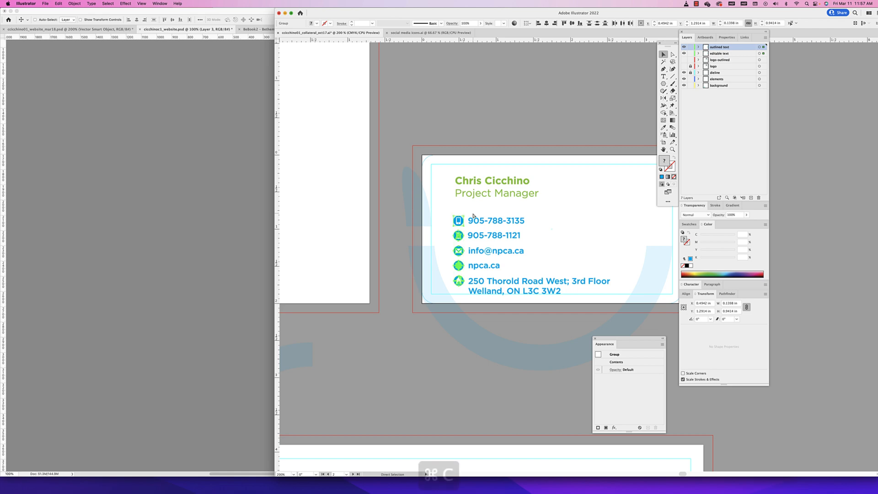
Paste the contact icons into the Photoshop website layout as a Smart Object and place them below the banner, aligned with its left edge
left_click(193, 186)
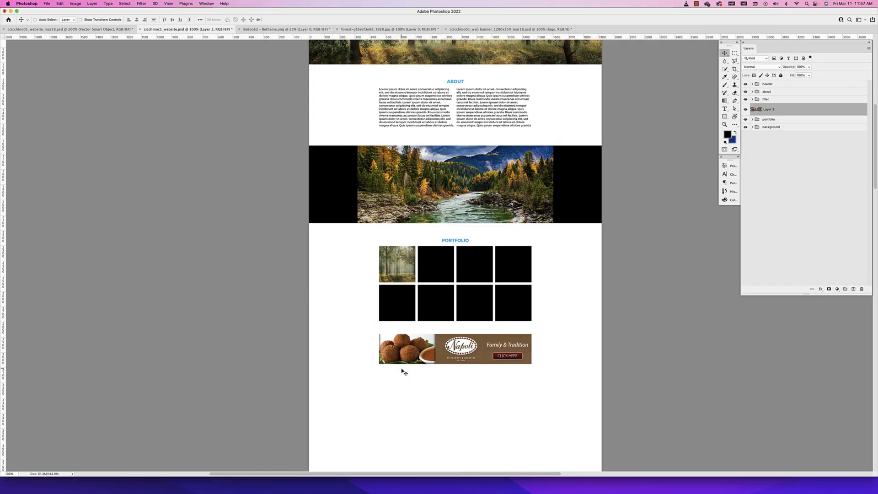
left_click_drag(413, 417, 413, 333)
key("super+v")
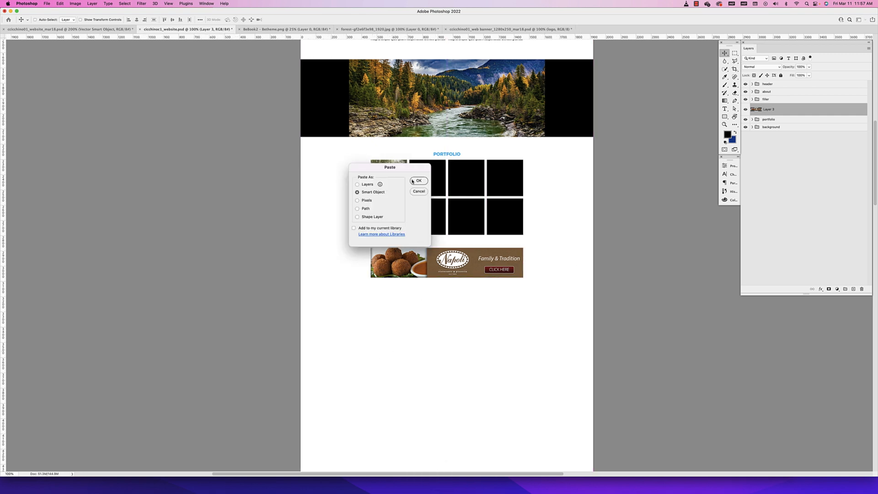
left_click(419, 181)
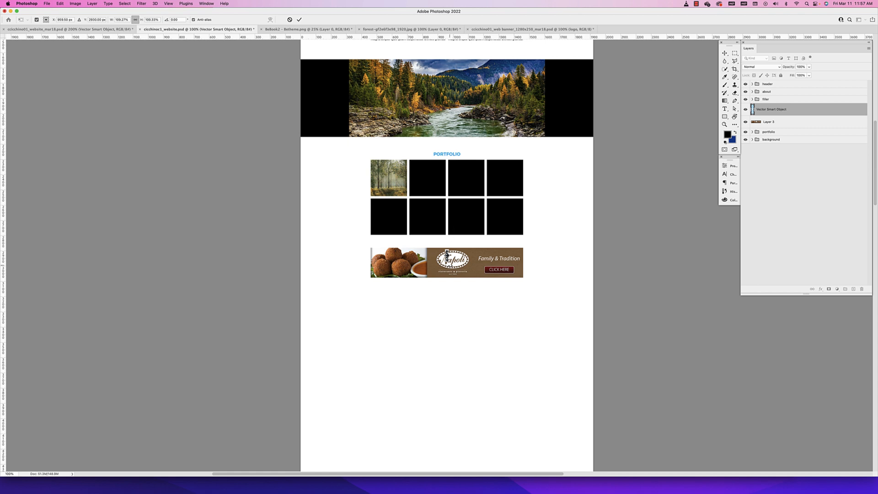
left_click_drag(455, 256, 374, 315)
key("Return")
scroll(455, 287, "up", 1)
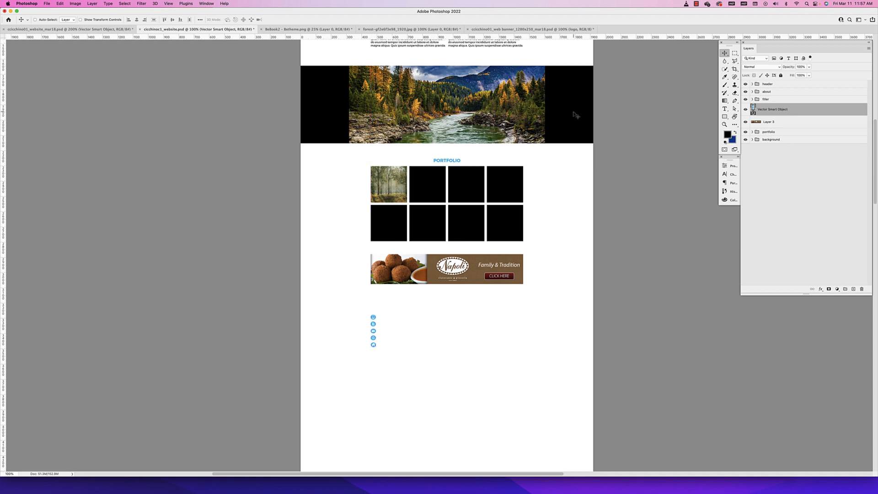
Move the contact icons' Vector Smart Object layer below the banner's Layer 3 in the layer order
key("super+space")
key("super+space")
left_click_drag(527, 94, 528, 126)
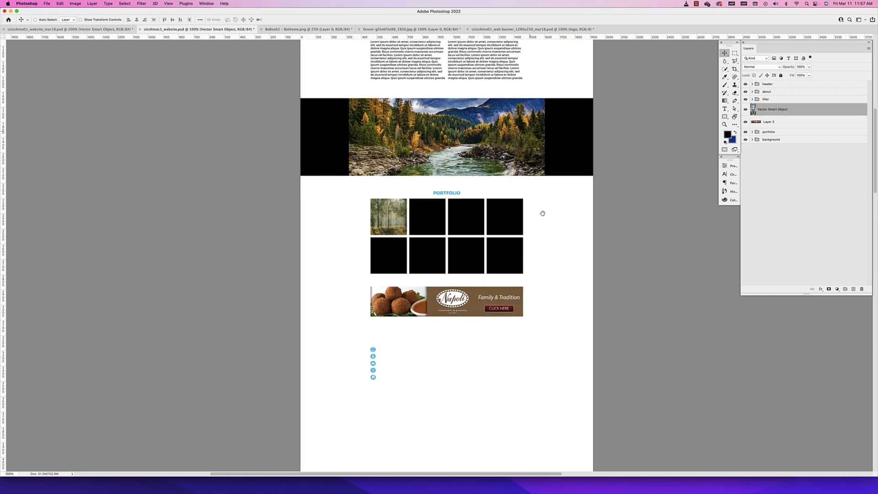
left_click_drag(542, 213, 542, 208)
left_click_drag(806, 109, 797, 130)
Review the page layout from the header down to the contact icons, identifying the layer of the grey header bar
scroll(427, 174, "up", 5)
scroll(410, 121, "up", 3)
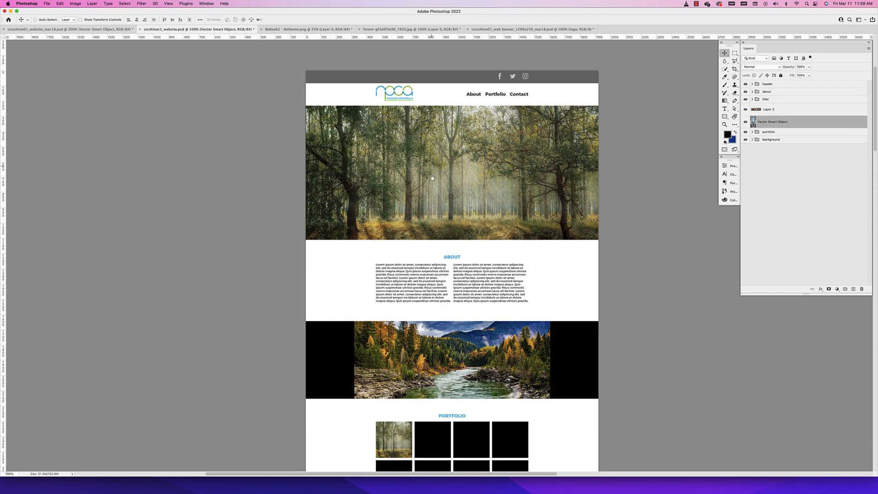
scroll(498, 137, "down", 2)
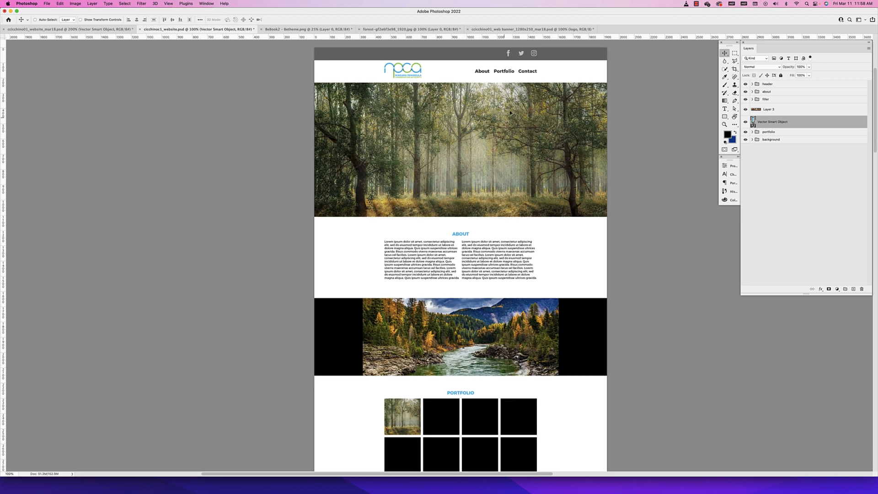
scroll(501, 197, "down", 2)
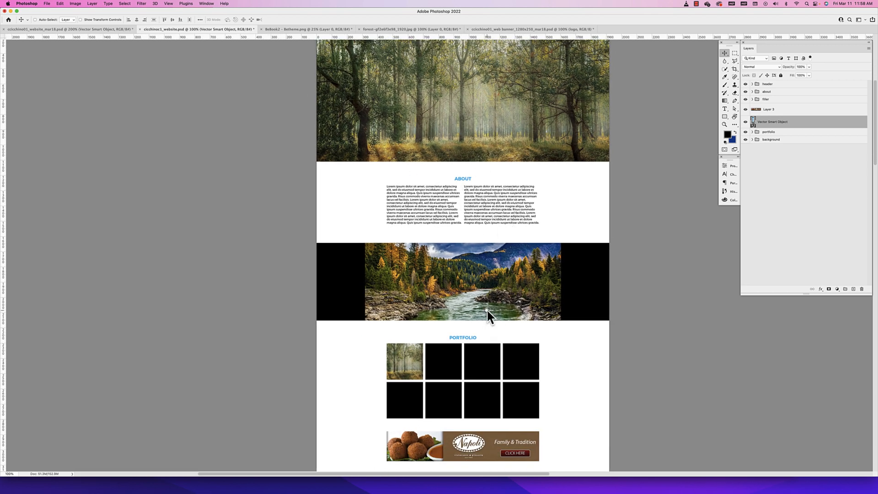
scroll(486, 309, "down", 2)
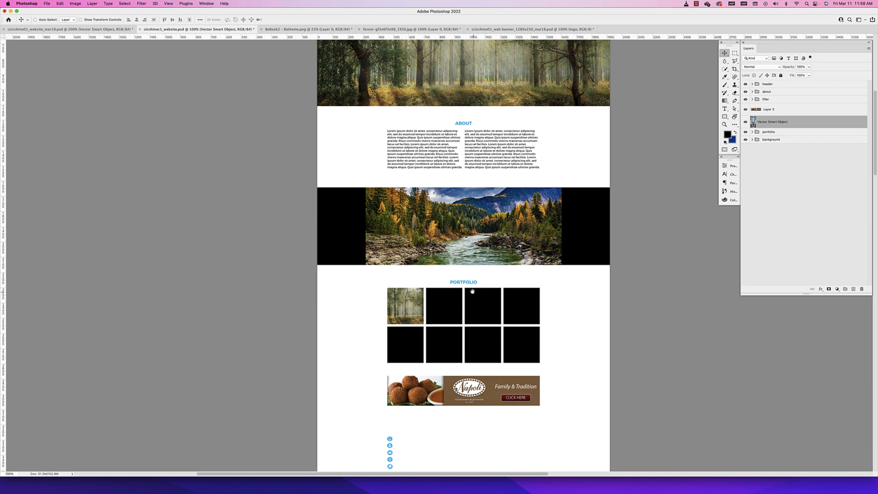
scroll(472, 291, "down", 2)
scroll(407, 159, "up", 6)
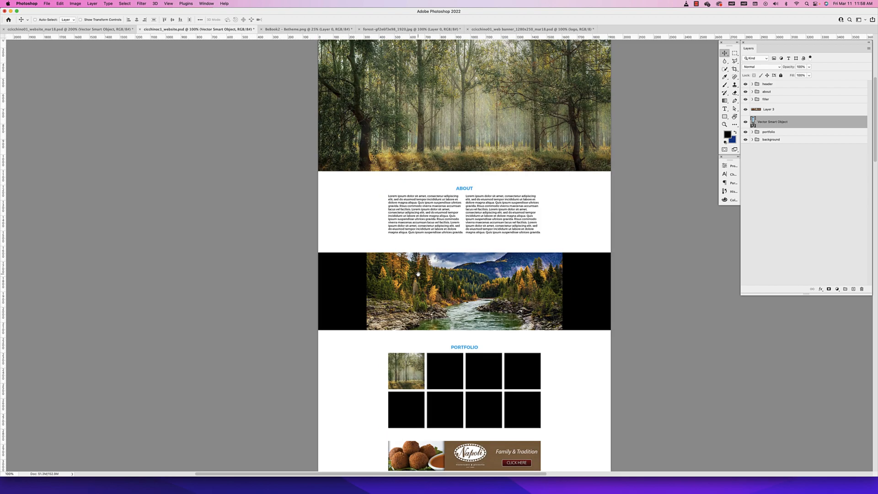
left_click(585, 115)
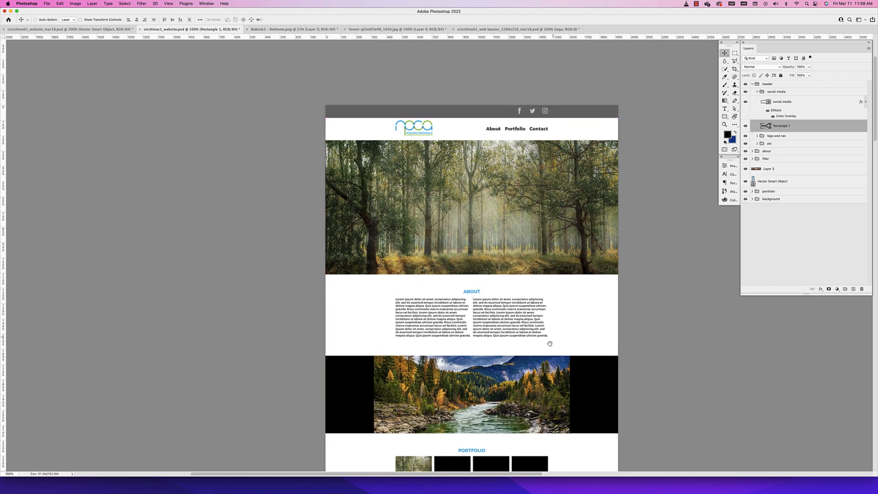
scroll(548, 342, "down", 14)
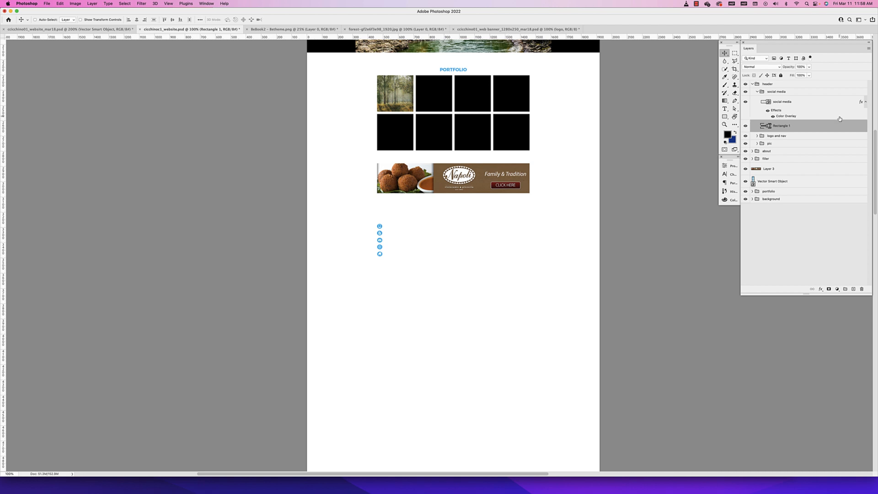
Group the Napoli banner's Layer 3, name the group banner, and collapse it
left_click(770, 168)
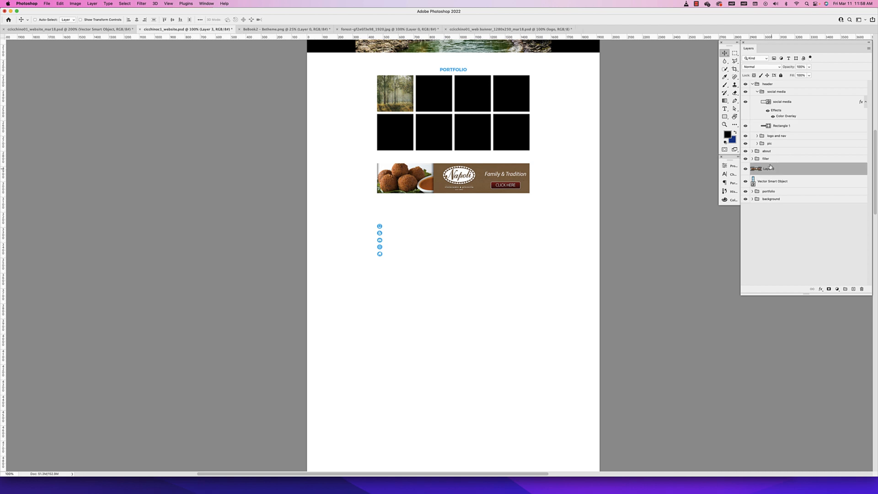
left_click(768, 182)
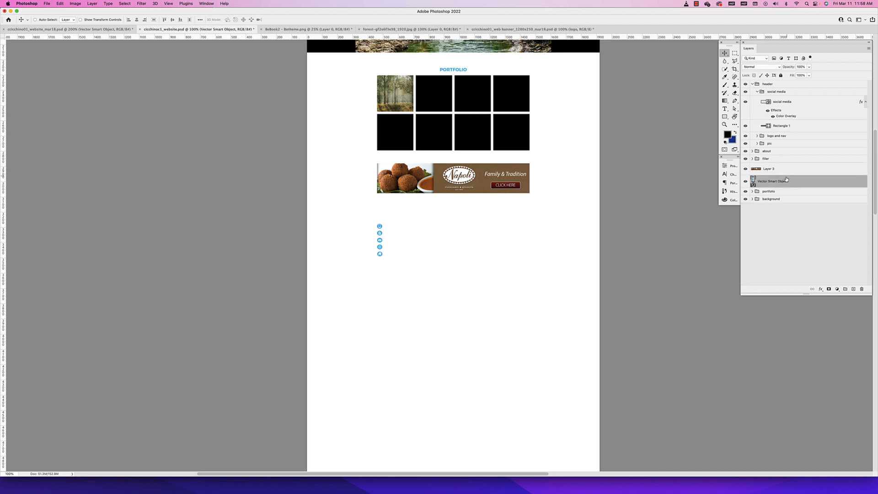
left_click(779, 168)
key("super")
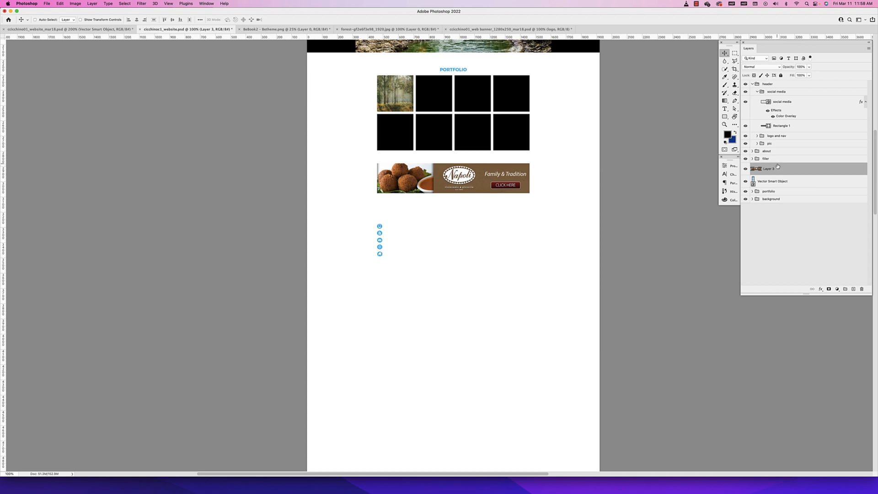
key("super")
key("super+g")
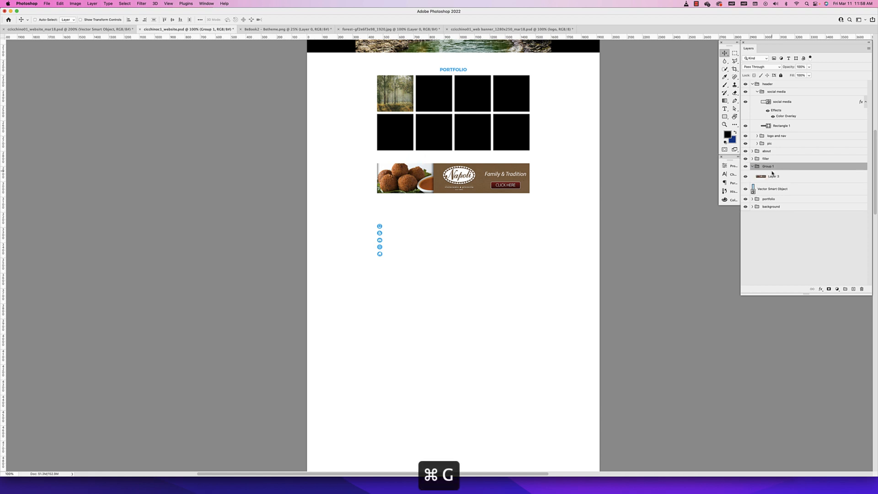
double_click(769, 167)
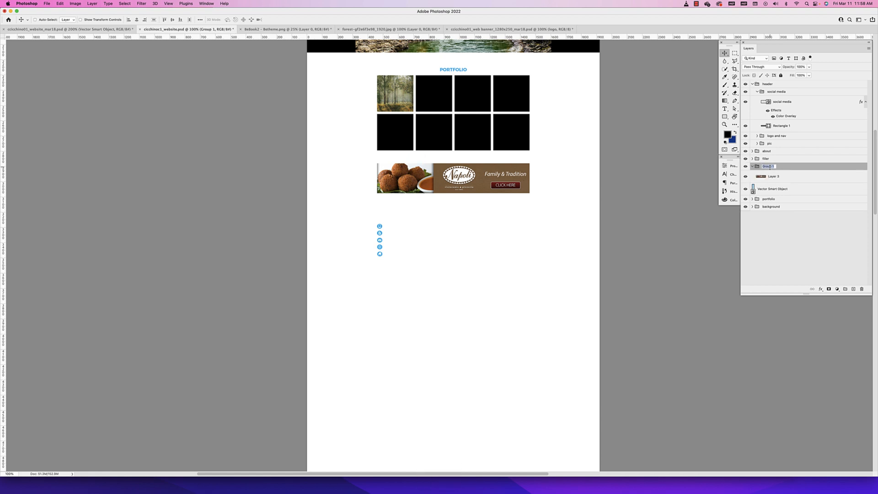
type("banner")
key("Return")
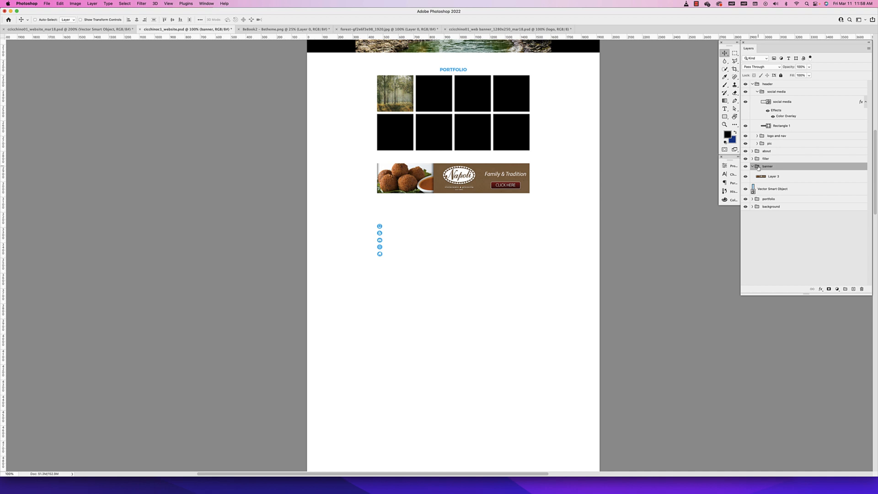
left_click(752, 166)
Group the contact icons' Vector Smart Object layer and name the group contact
left_click(767, 176)
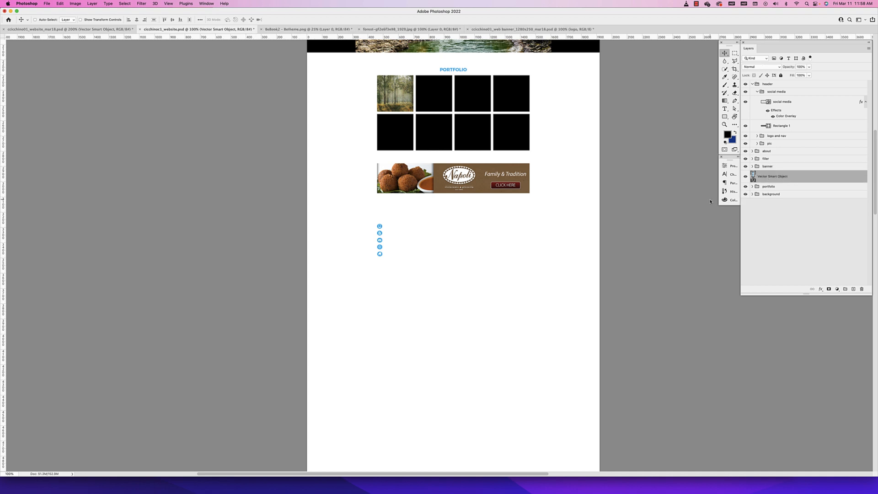
key("super+g")
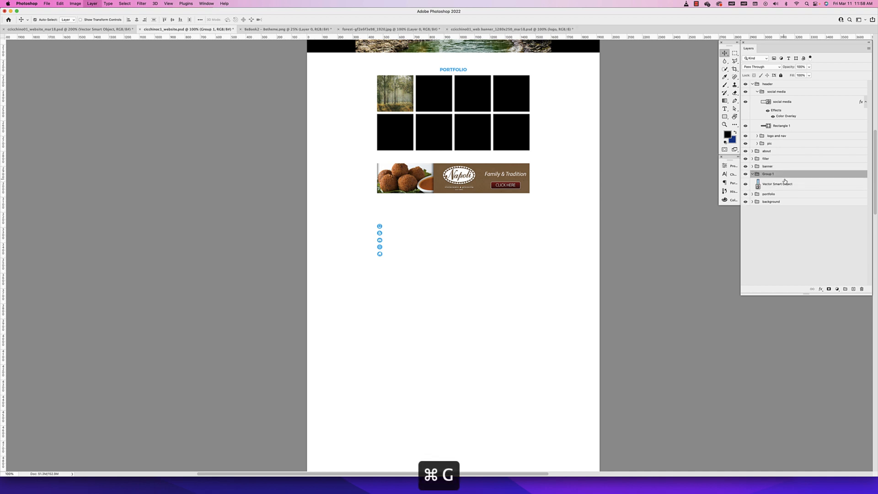
double_click(768, 174)
type("conta")
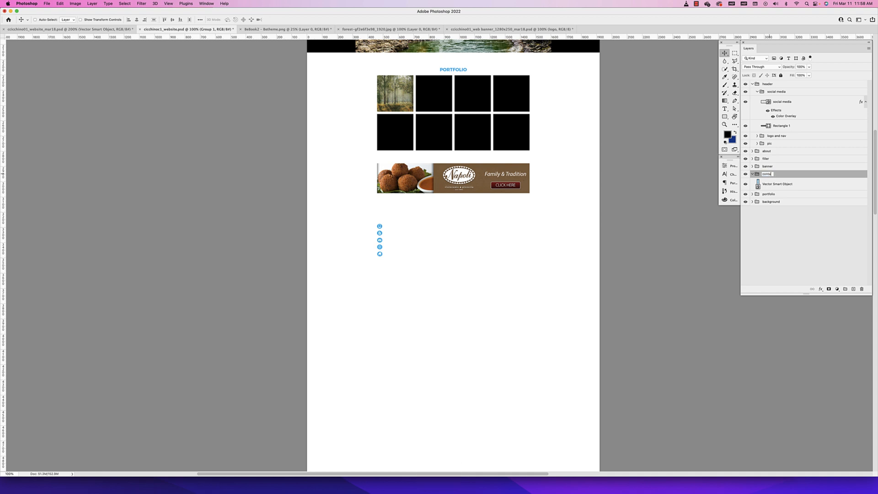
type("ct")
key("Return")
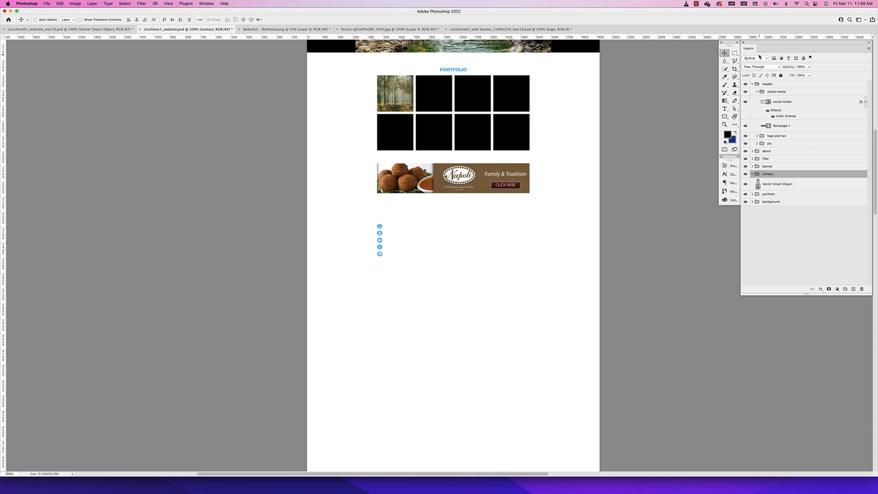
Duplicate the header's grey Rectangle 1 into the contact group and position the copy just below the Napoli banner, spanning the page width
scroll(676, 218, "down", 2)
left_click(801, 127)
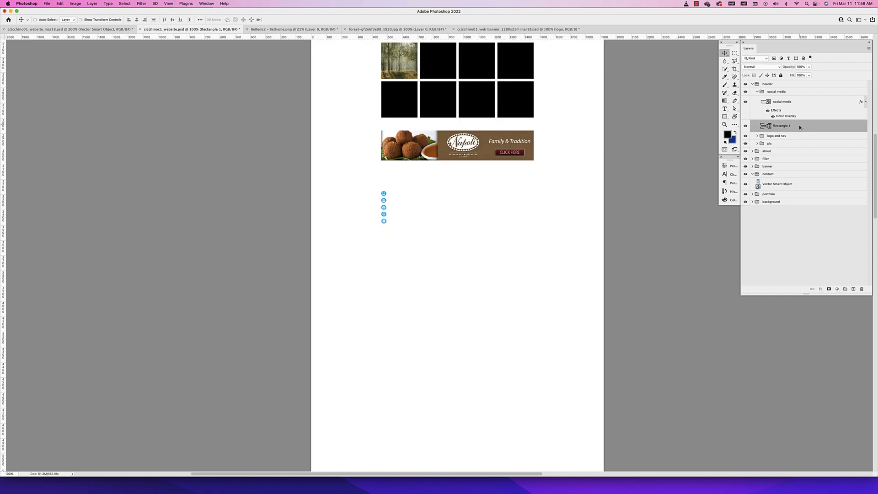
left_click_drag(800, 127, 800, 179)
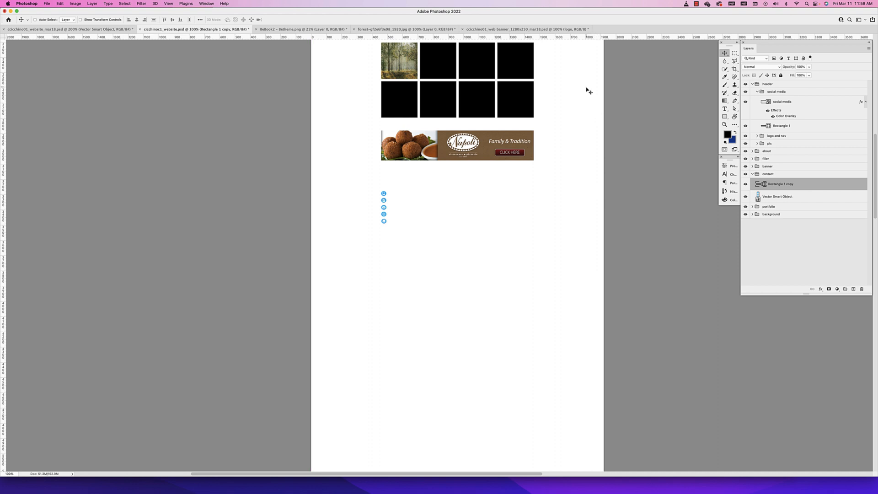
left_click_drag(588, 91, 575, 185)
Stretch the grey rectangle downward past the contact icons and place its layer beneath the icons' layer
key("super+t")
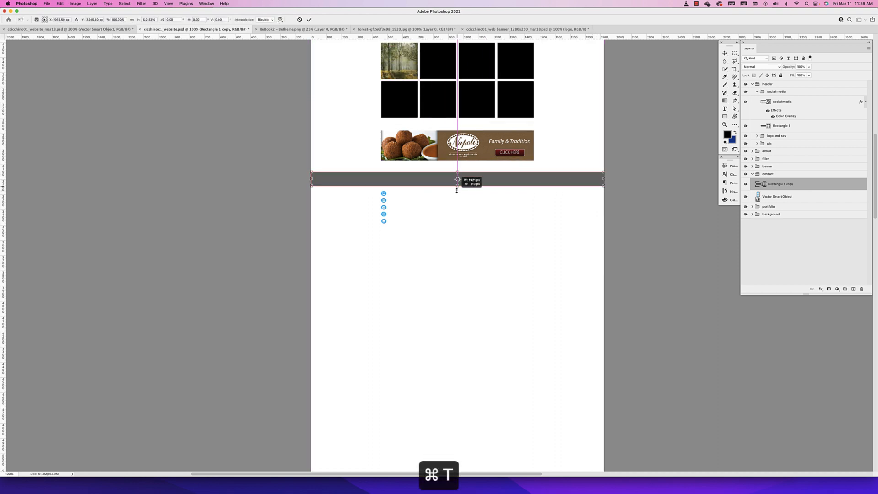
left_click_drag(457, 189, 456, 254)
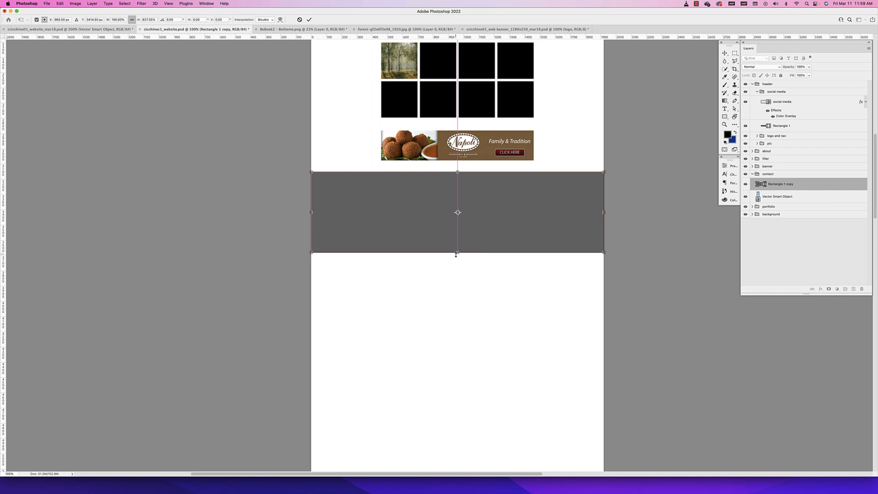
key("Return")
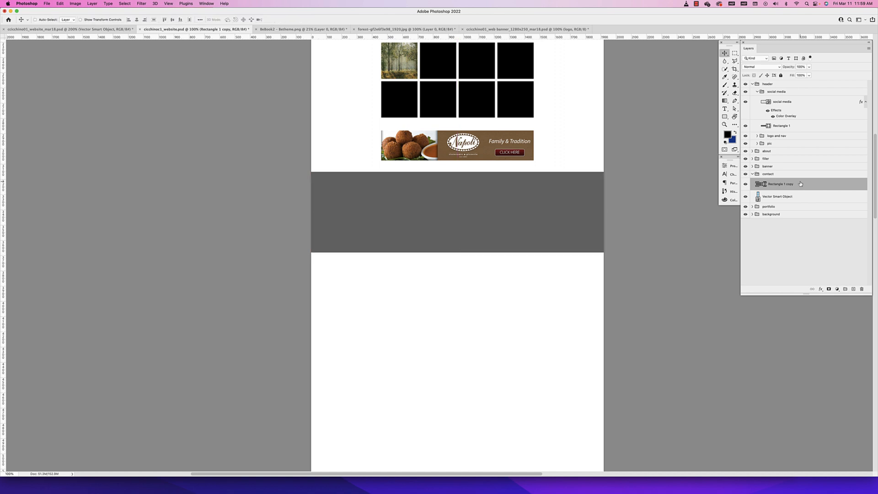
left_click_drag(800, 184, 798, 204)
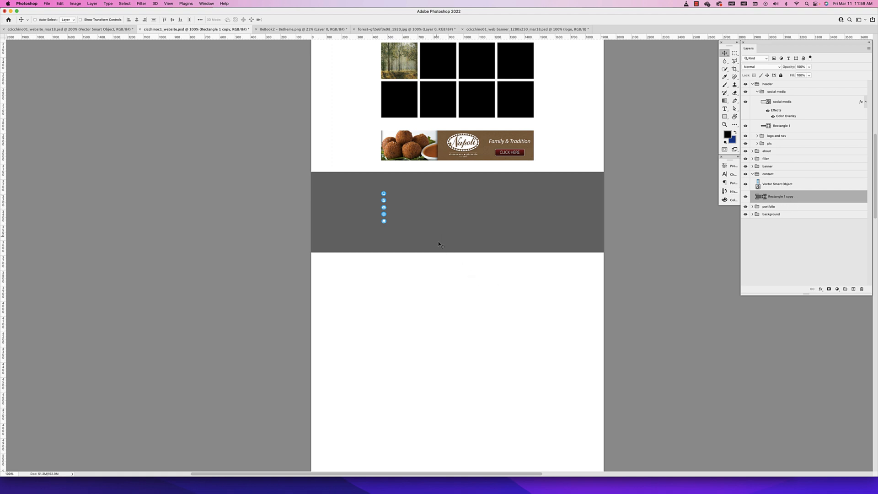
left_click(765, 188)
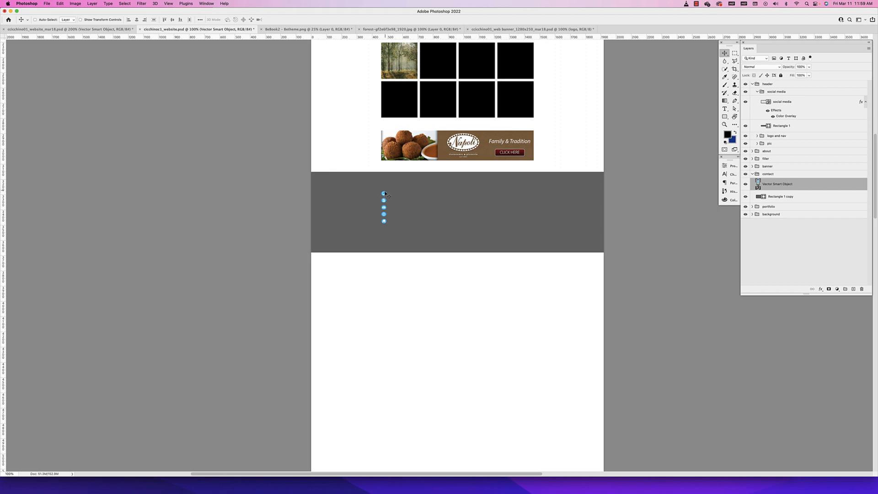
left_click_drag(383, 195, 383, 195)
Copy the map layer from the finished website document and paste it into the contact section of the working layout, beside the icons
left_click(75, 31)
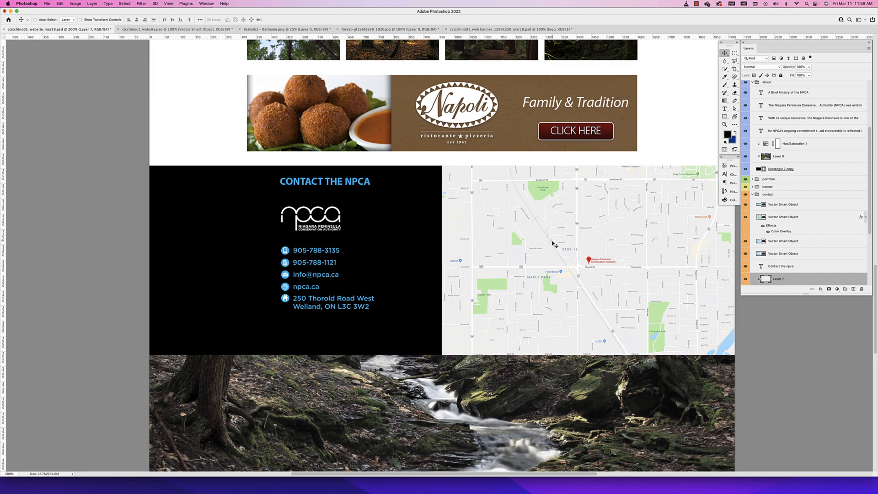
key("super+c")
left_click(183, 29)
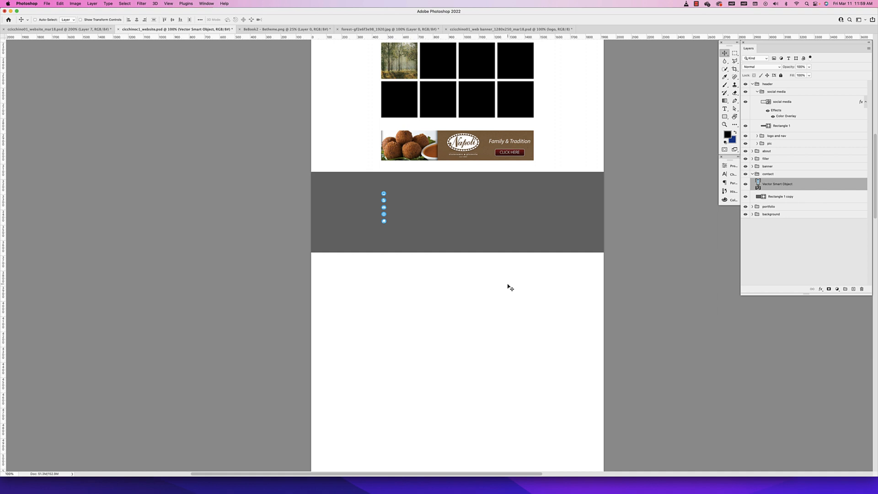
key("super+v")
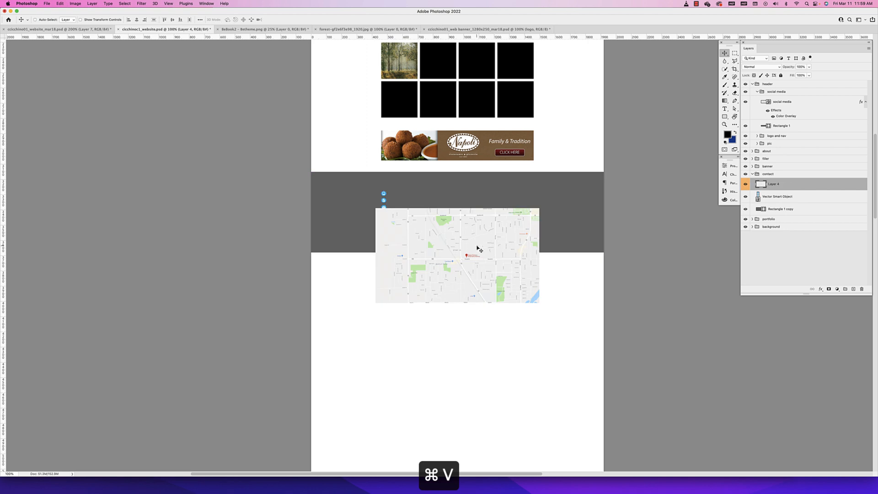
left_click_drag(476, 248, 510, 226)
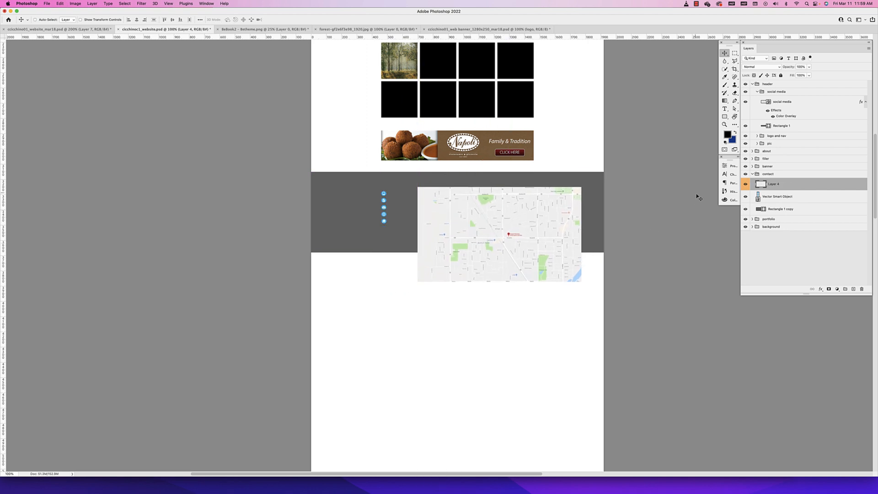
Convert the pasted map layer to a Smart Object
right_click(763, 185)
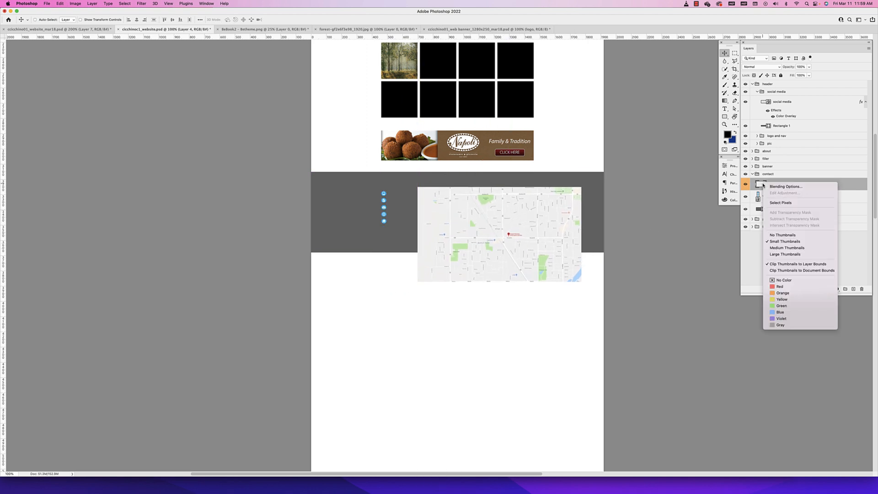
left_click(762, 184)
right_click(763, 183)
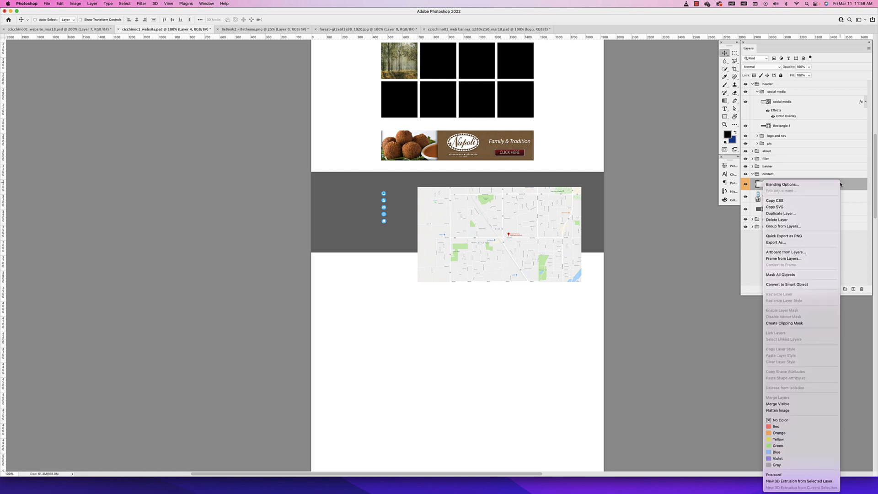
left_click(783, 285)
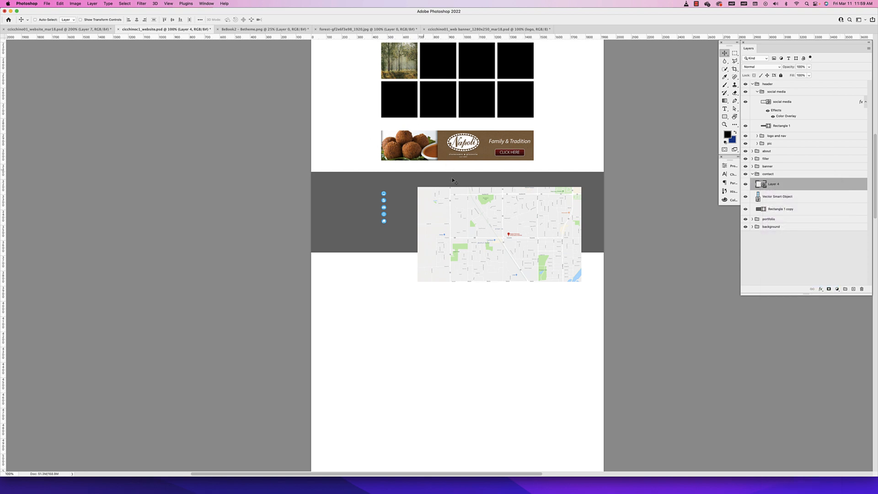
Clip the map to the contact section's grey rectangle and position it to cover the rectangle's right half
left_click_drag(503, 223, 507, 207)
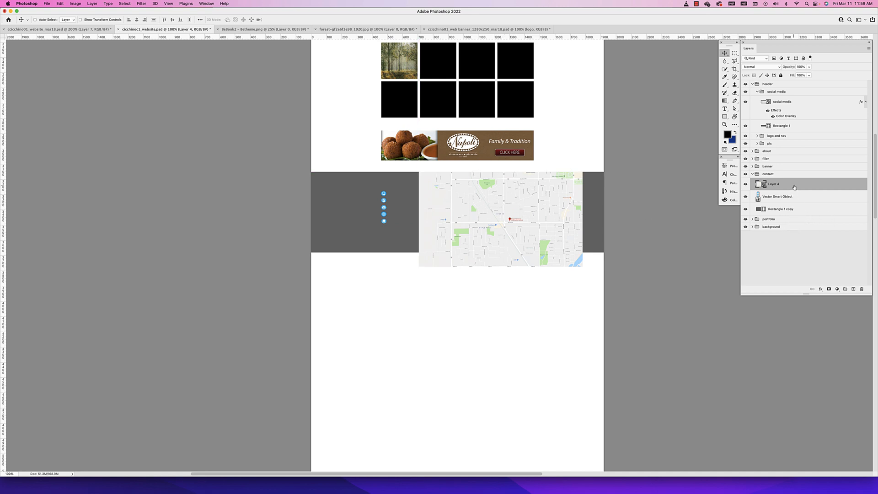
left_click_drag(794, 188, 794, 197)
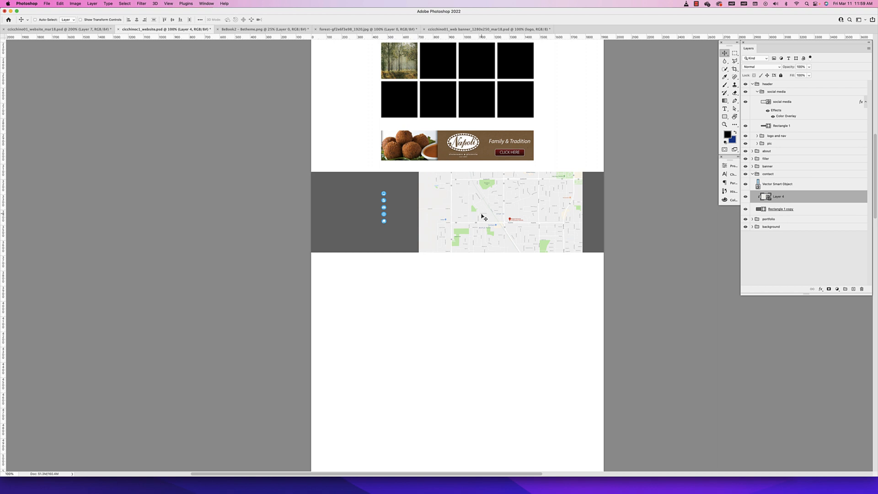
left_click_drag(481, 216, 502, 218)
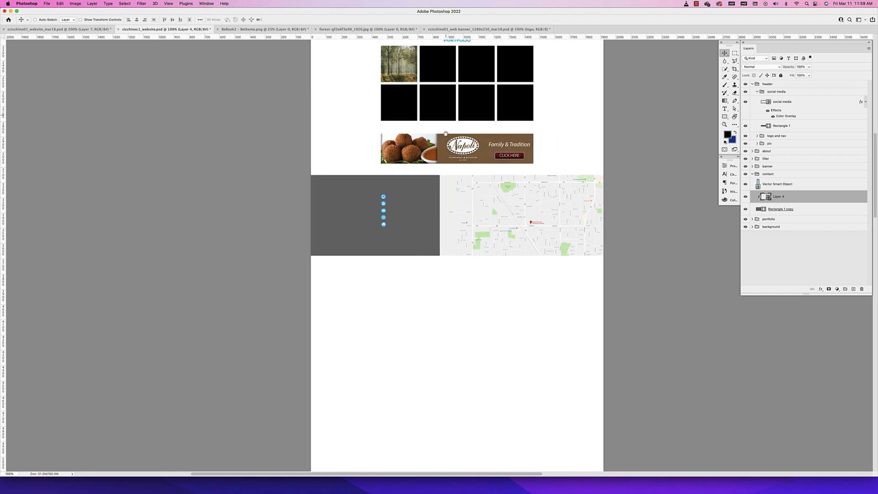
Copy the PORTFOLIO heading into the contact group and position the copy over the grey area above the icons
scroll(413, 175, "up", 3)
left_click(456, 123, "super")
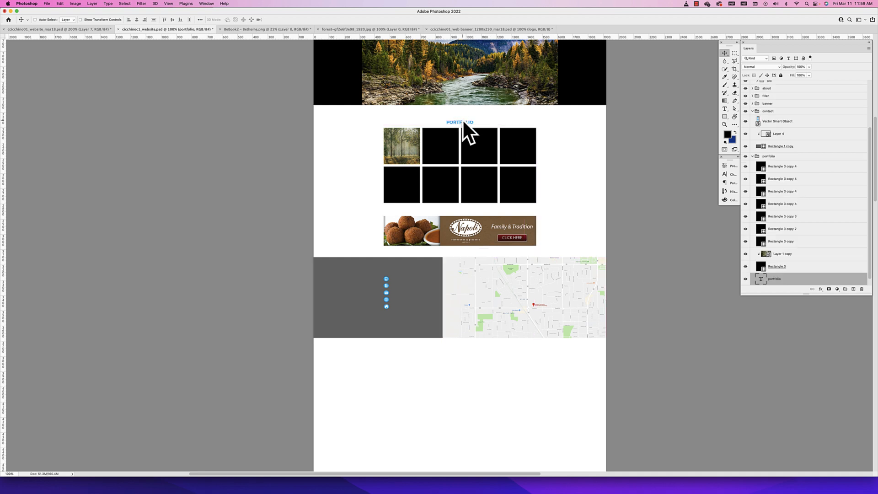
key("super+c")
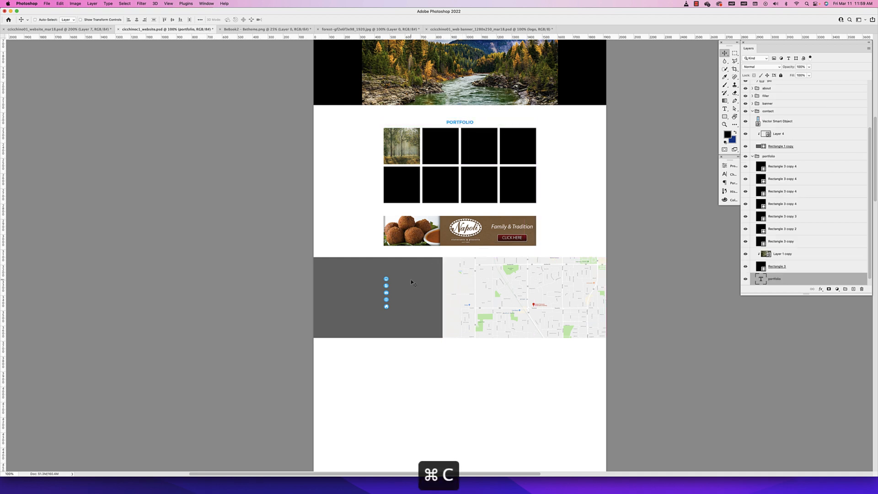
key("super+v")
left_click_drag(457, 257, 400, 274)
scroll(795, 263, "down", 2)
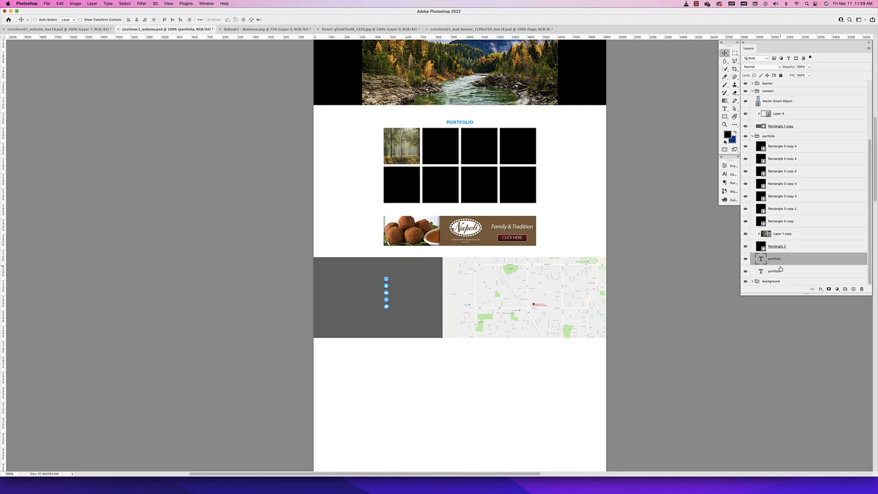
left_click_drag(776, 257, 753, 97)
Collapse the contact and portfolio groups and move the portfolio group between banner and contact in the layer order
left_click(753, 95)
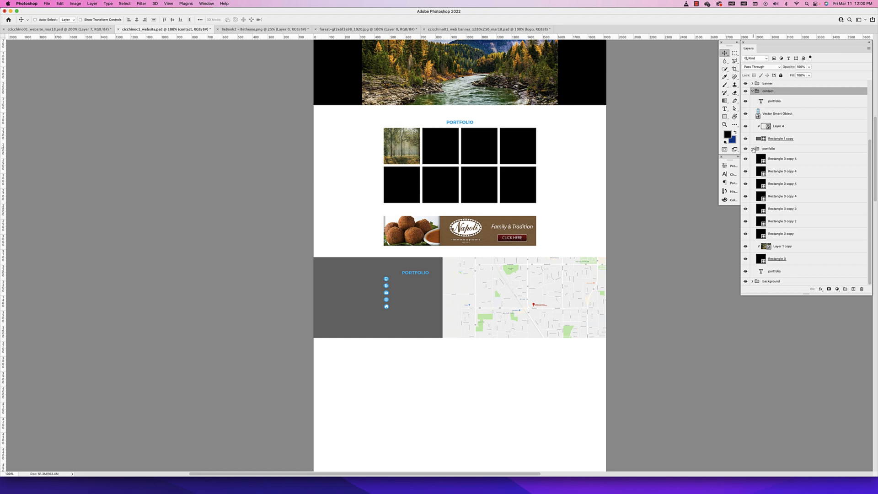
left_click(752, 148)
scroll(753, 87, "up", 2)
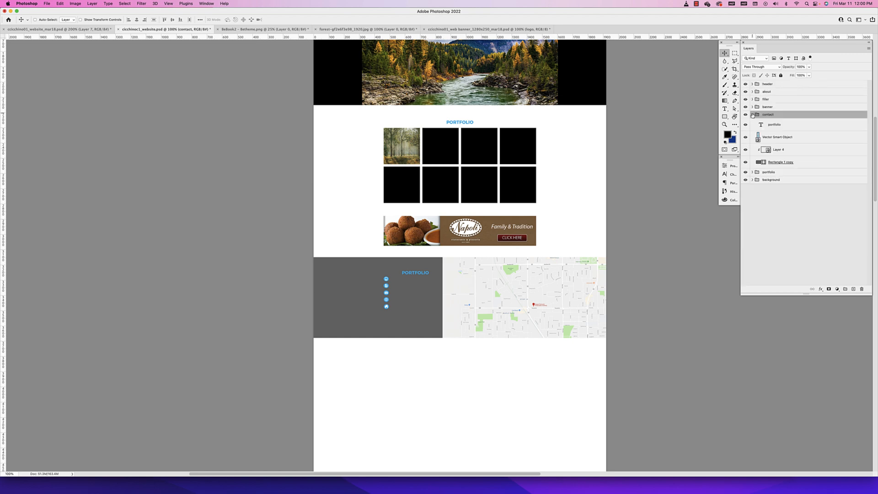
left_click(752, 115)
left_click(768, 109)
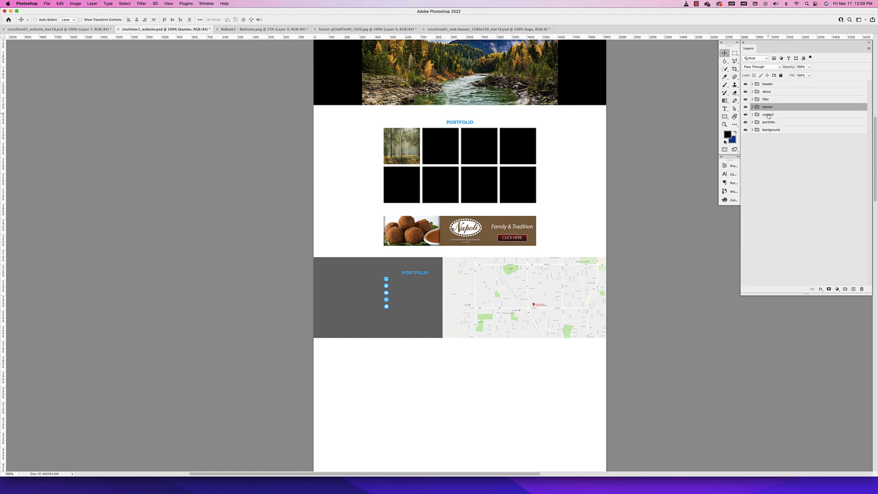
left_click_drag(768, 122, 780, 114)
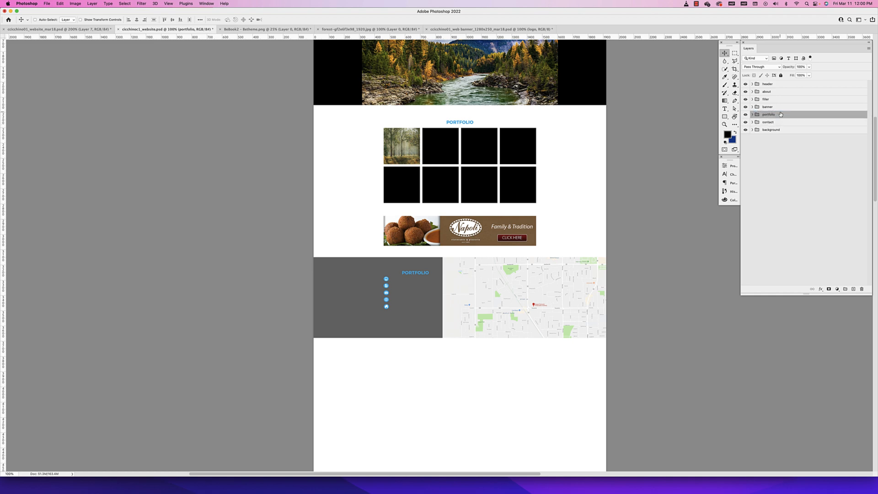
Change the copied heading to CONTACT and fit its text box between the icons' left edge and the grey area's right edge
left_click_drag(413, 276, 416, 269)
double_click(415, 265)
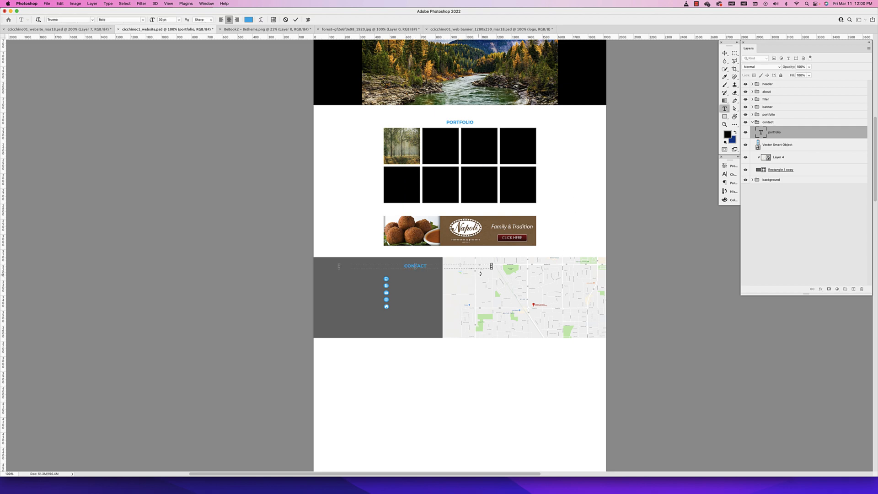
left_click_drag(491, 266, 442, 266)
key("super+semicolon")
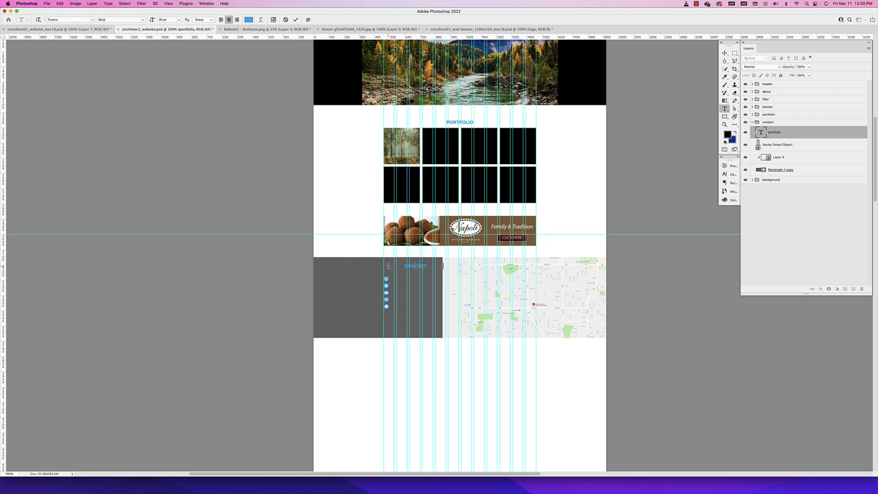
key("super+equal")
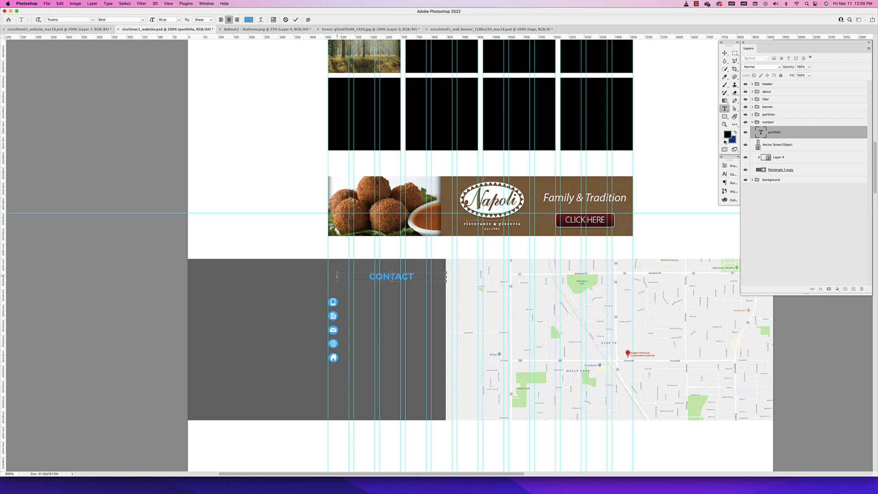
left_click_drag(337, 276, 328, 277)
left_click(724, 54)
Add a left-aligned paragraph text box beside the contact icons, spanning their full height within the grey area
key("super+minus")
key("super+minus")
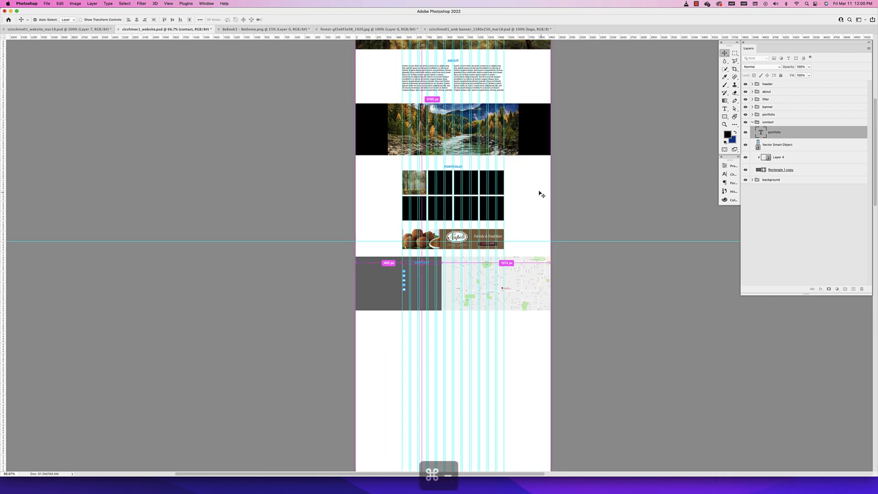
key("super+minus")
key("super+equal")
key("super+equal")
key("super+equal")
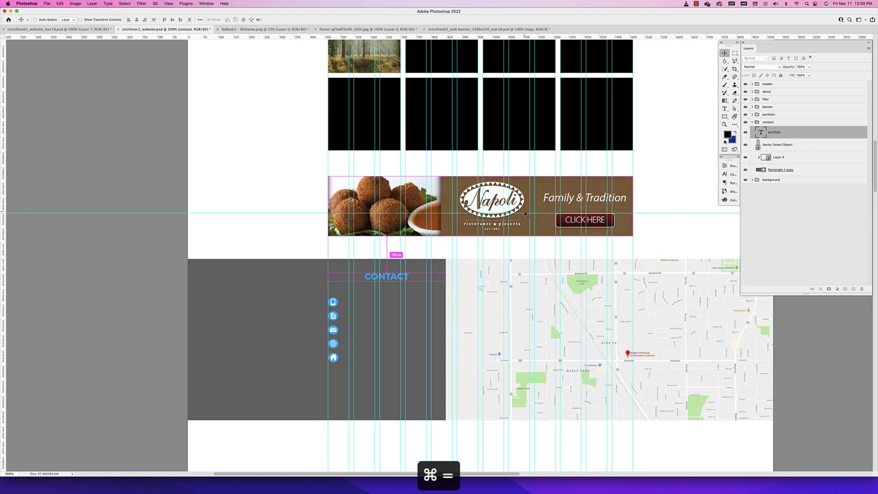
scroll(103, 438, "left", 1)
scroll(409, 312, "up", 3)
scroll(410, 311, "right", 3)
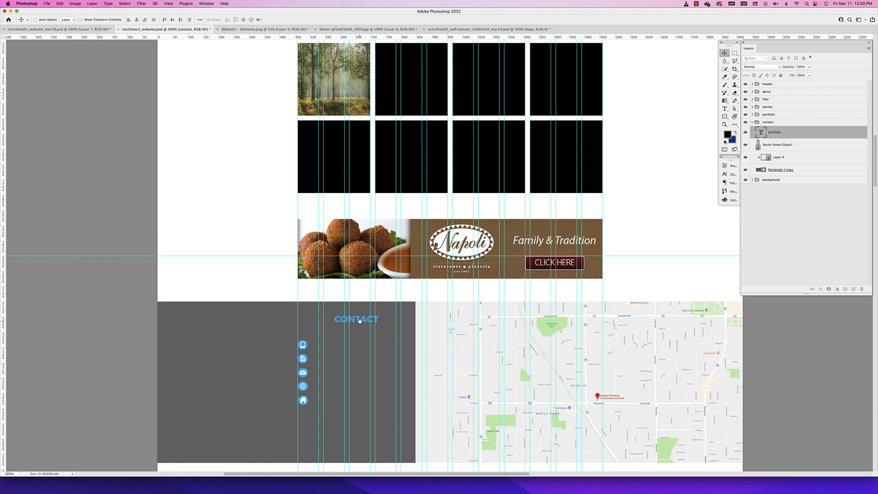
left_click_drag(360, 321, 378, 237)
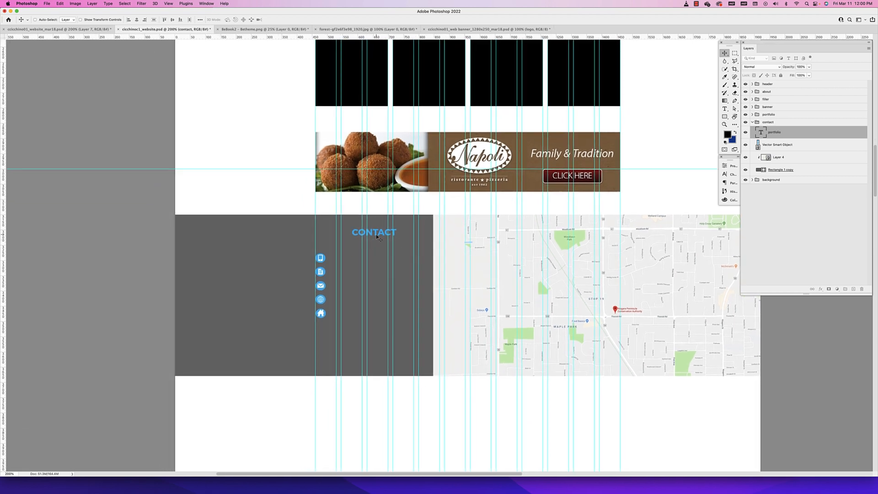
scroll(377, 236, "left", 2)
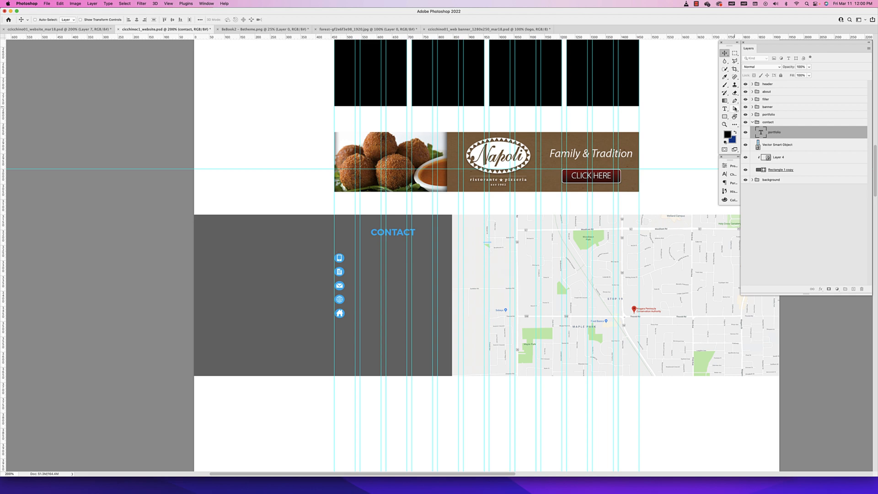
key("t")
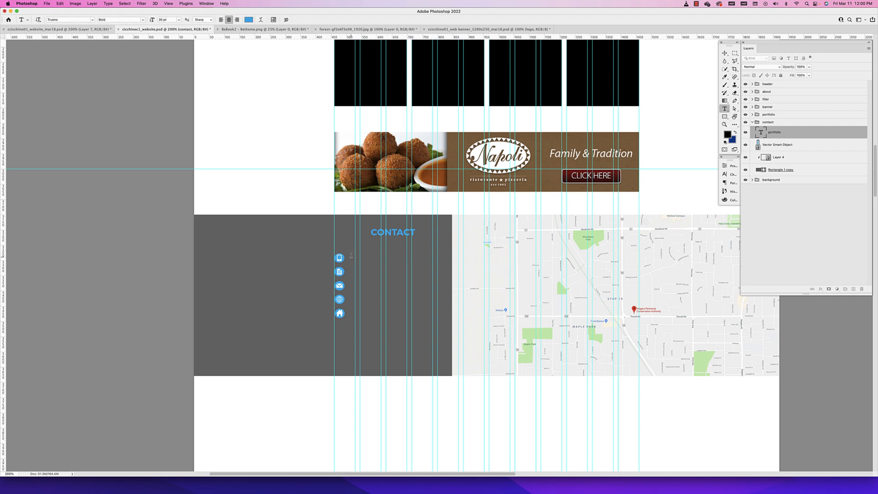
left_click_drag(350, 253, 448, 321)
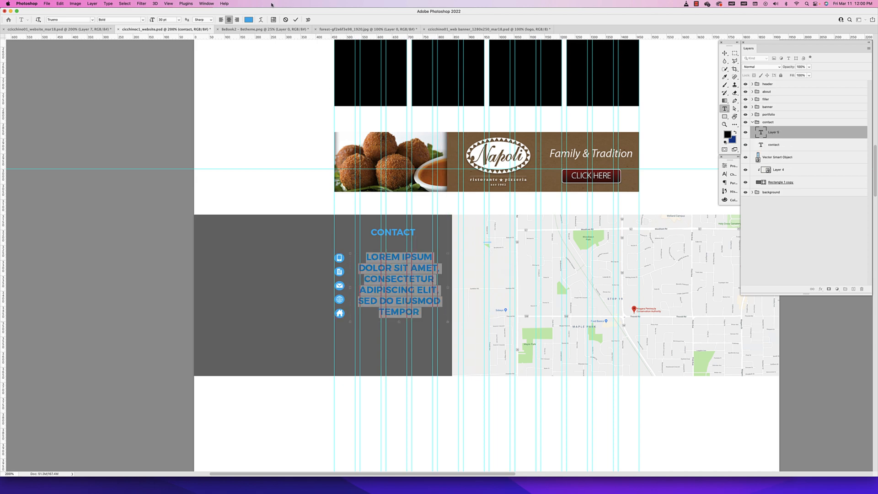
left_click(221, 20)
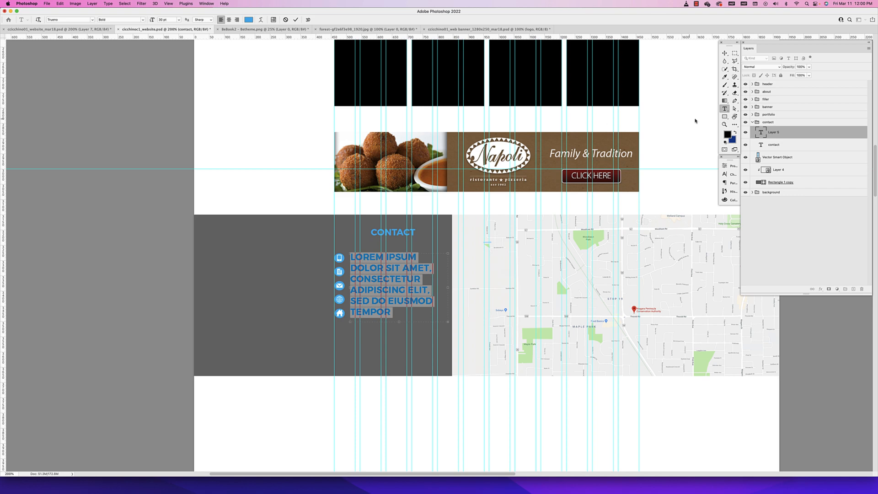
Set the contact paragraph's text colour to white and turn off All Caps
left_click(730, 174)
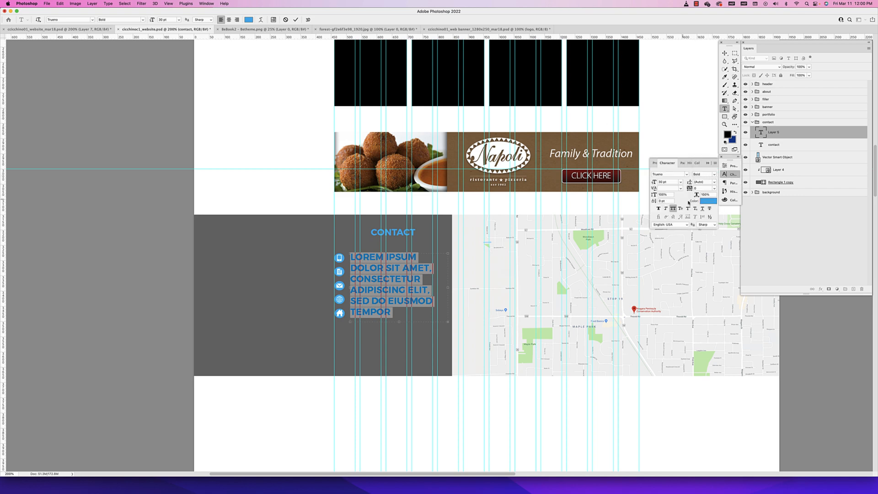
left_click(707, 201)
left_click(350, 213)
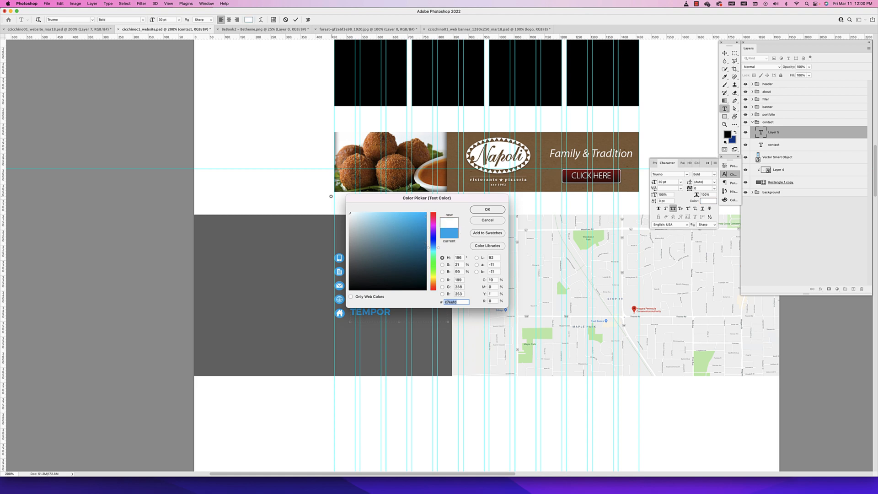
left_click(487, 221)
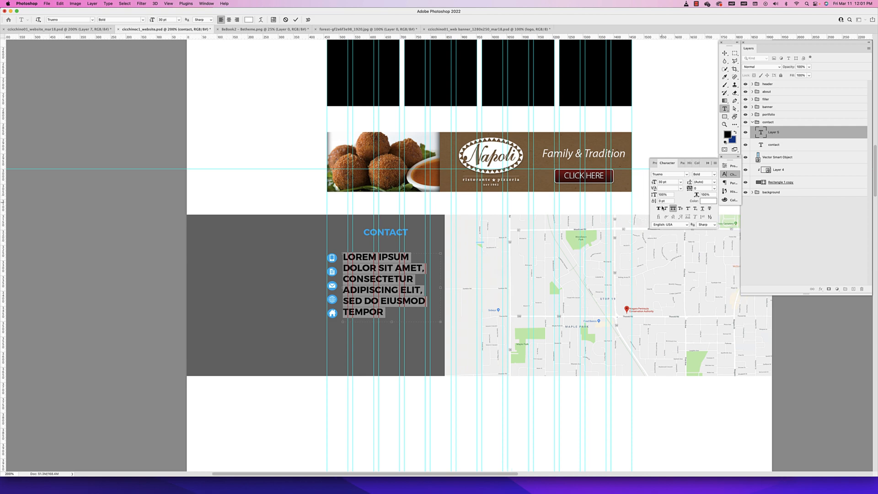
left_click(712, 201)
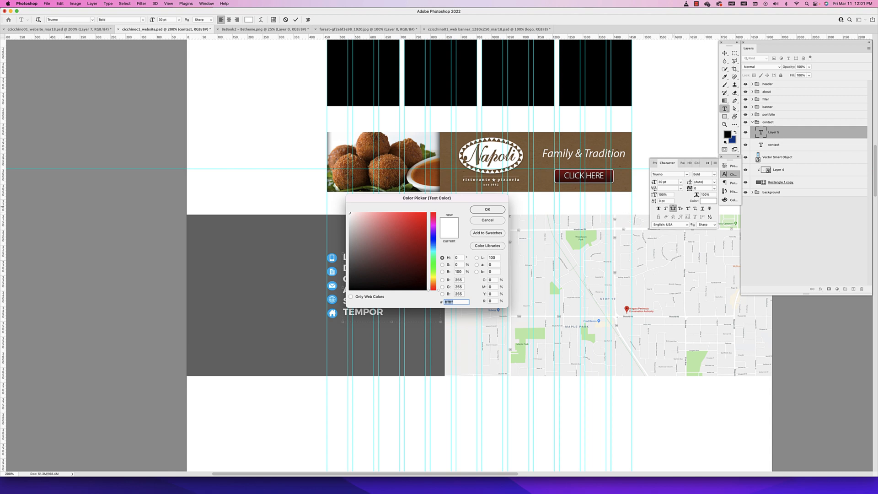
left_click(473, 221)
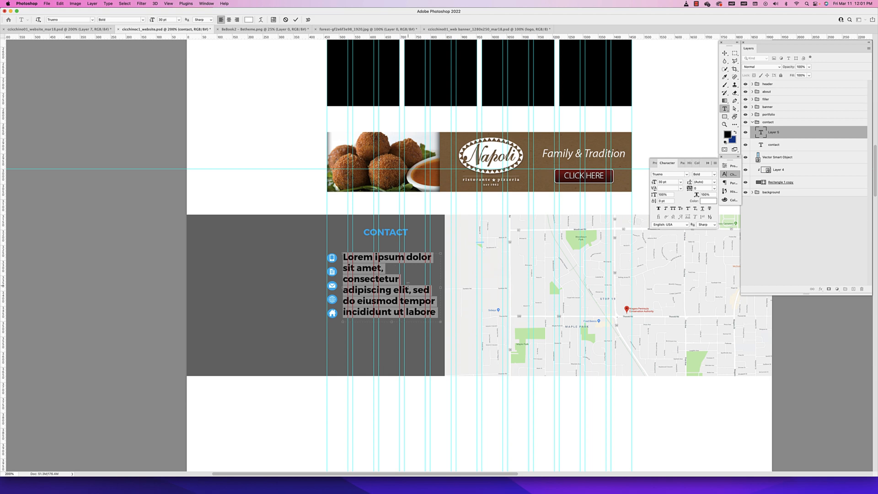
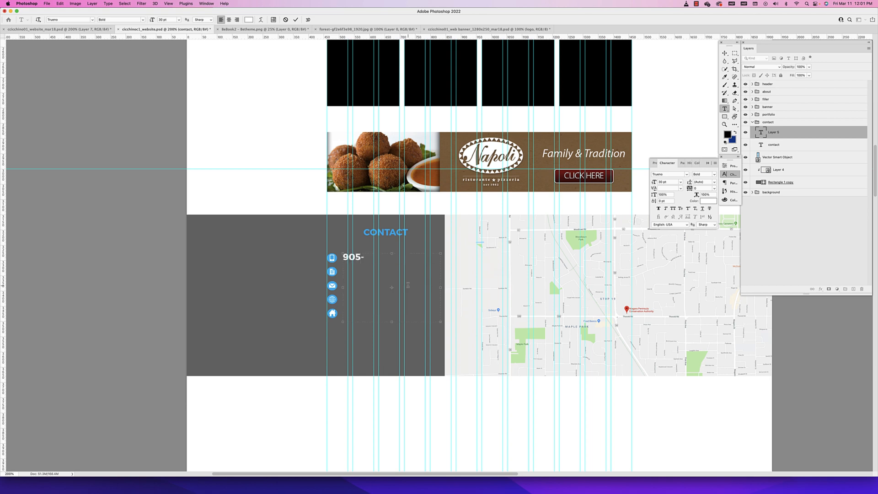
Replace the placeholder text with the phone number, second phone number, e-mail address, npca.com and postal address on separate lines
key("Return")
key("super+v")
key("Return")
key("super+v")
key("Return")
key("super+v")
Increase the leading of all contact lines so each line aligns with its icon
key("super+a")
type("22")
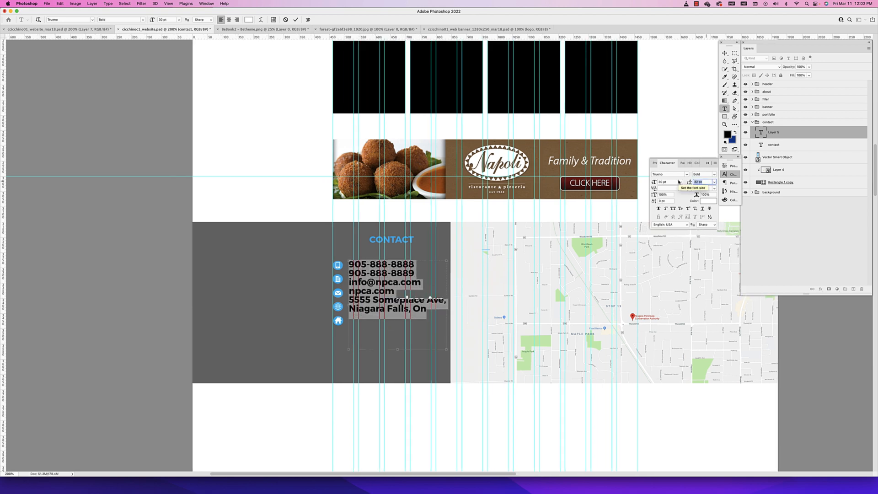
key("Up")
key("Up")
key("Up")
key("Up")
key("Up")
key("Up")
key("Up")
key("Up")
key("Up")
key("Up")
key("Up")
key("Up")
key("Up")
key("Up")
left_click(724, 53)
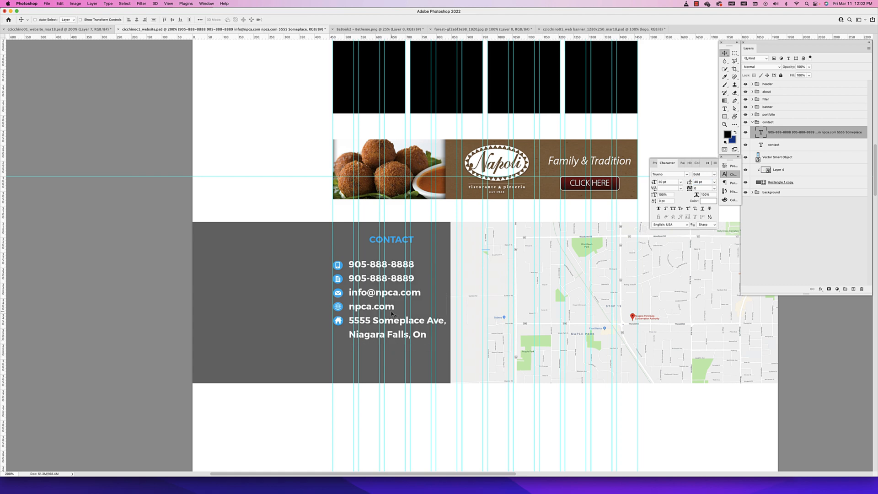
Reduce the font size of all contact lines to 25 pt
double_click(392, 314)
key("super+a")
left_click(667, 181)
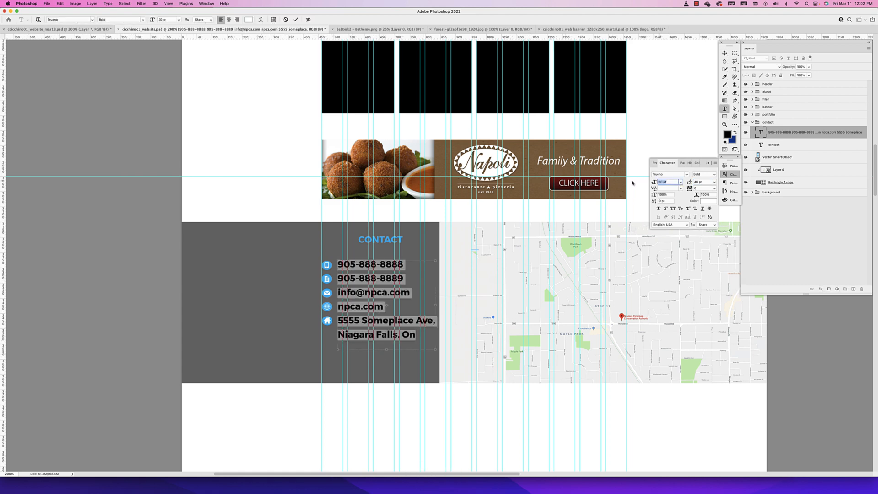
key("Down")
key("Down")
key("Down")
key("Down")
key("Down")
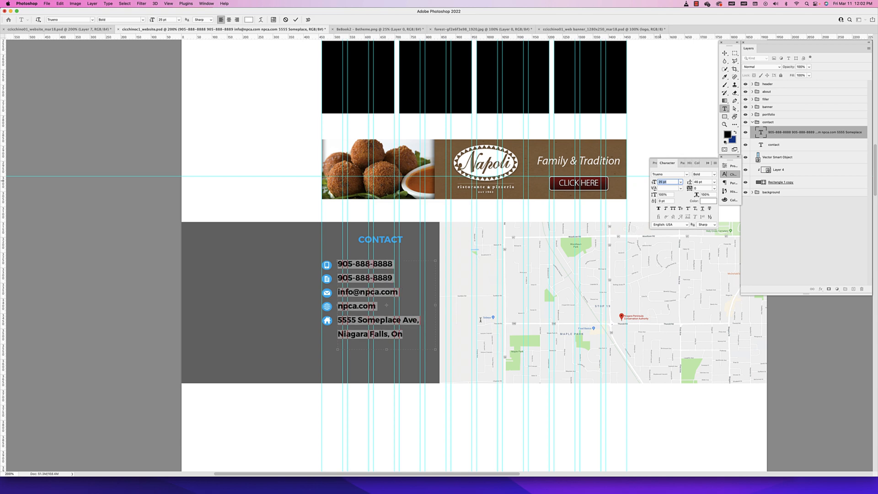
Hide the guides and tighten the leading of the address's second line so it sits close beneath the first
left_click(354, 332)
key("super+semicolon")
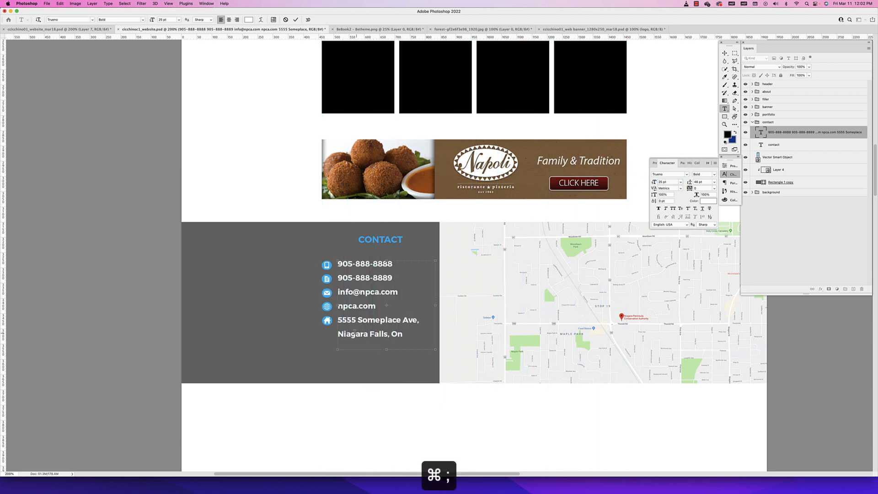
left_click_drag(338, 333, 425, 332)
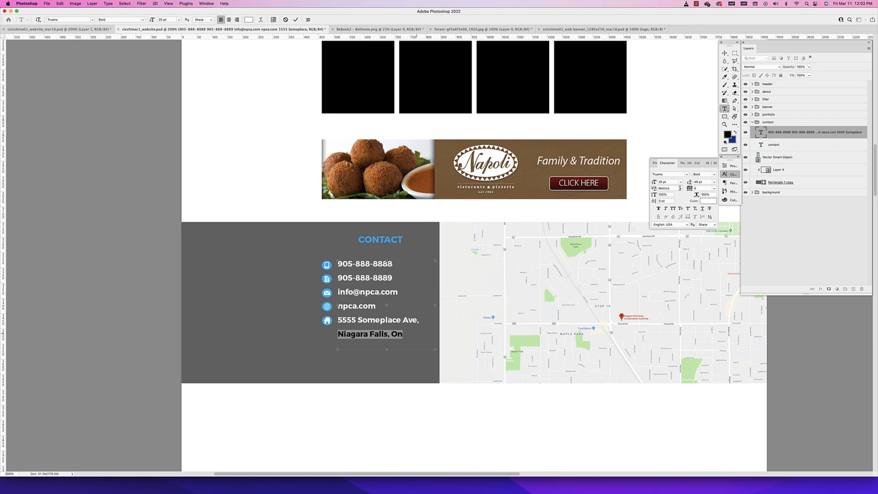
left_click(703, 182)
type("36")
key("Return")
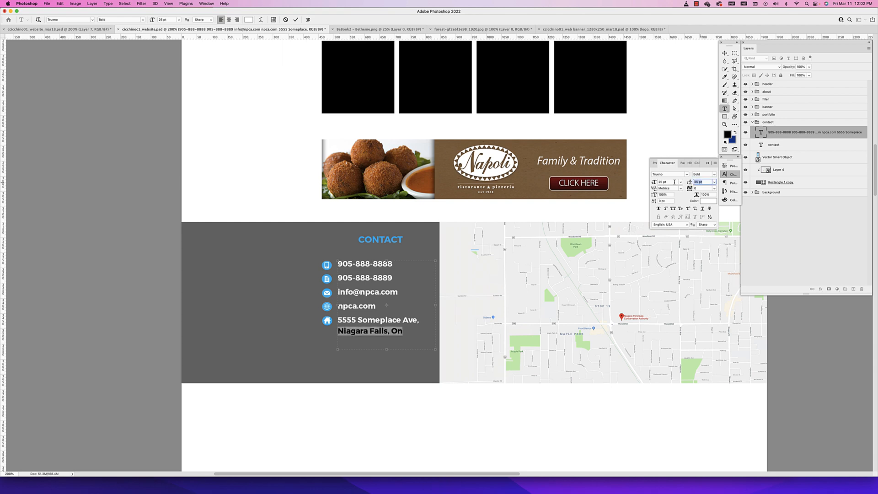
key("Down")
key("Down")
key("Down")
key("Down")
key("Down")
key("Down")
key("Down")
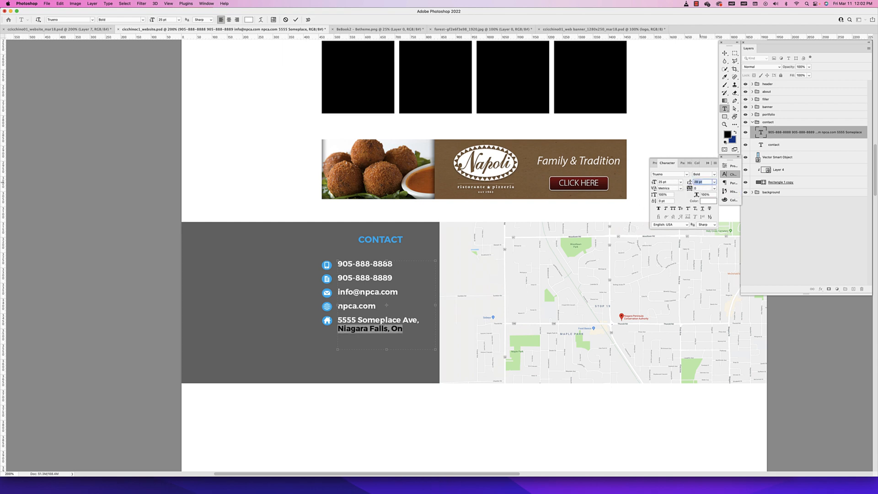
key("Up")
left_click(726, 55)
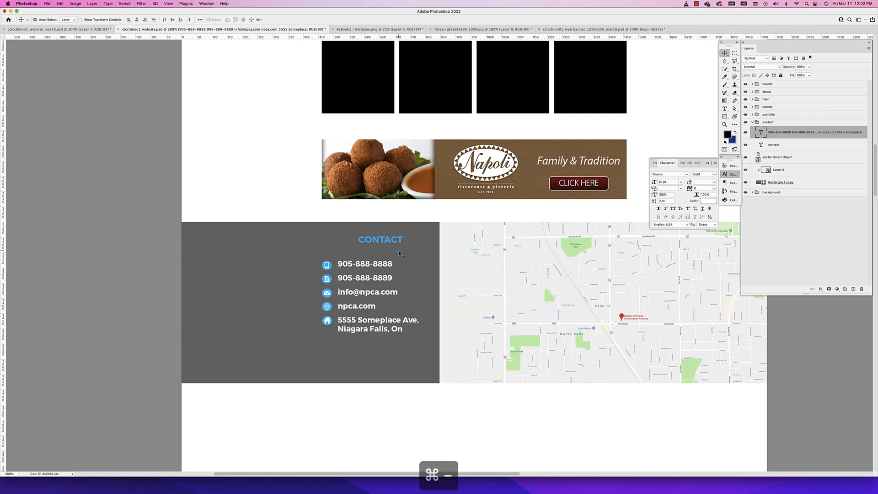
Try white as the text colour of the CONTACT heading and undo the change
key("super+minus")
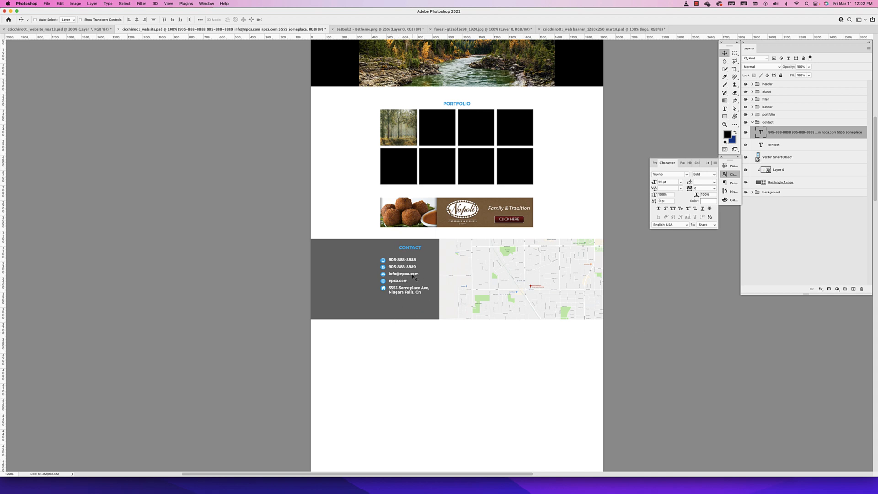
double_click(404, 248)
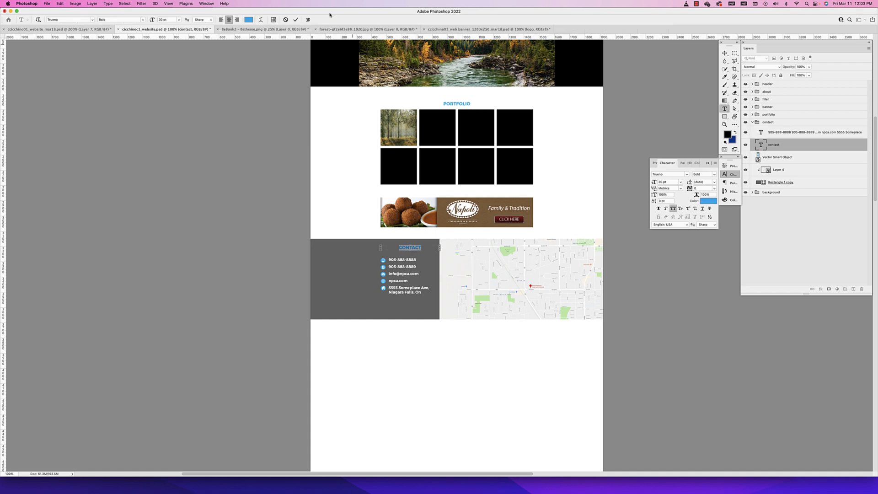
left_click(249, 19)
left_click_drag(406, 252, 334, 205)
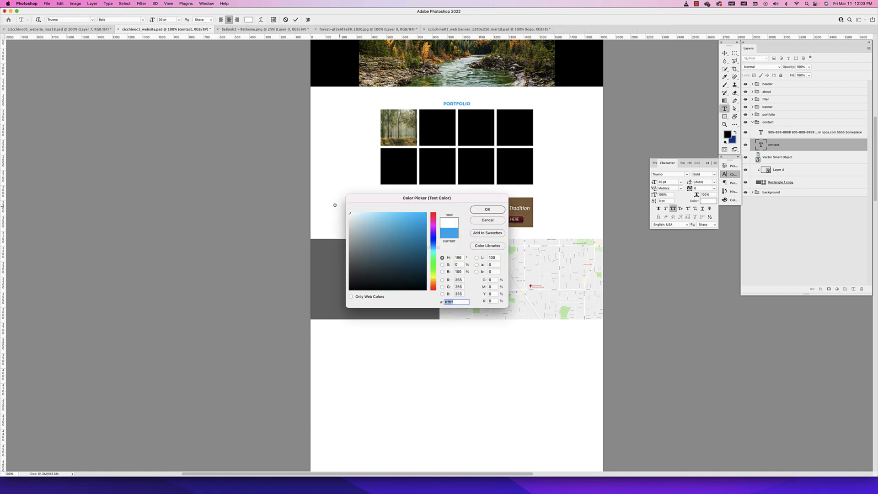
left_click(490, 211)
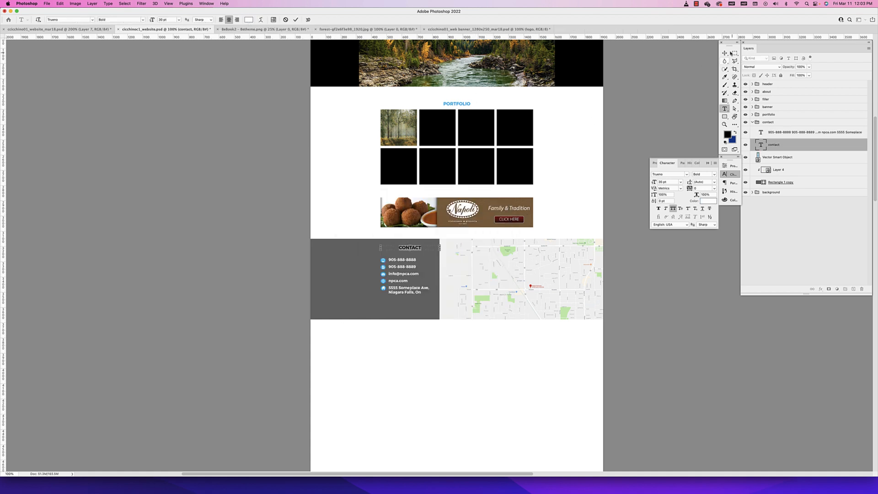
left_click(724, 54)
scroll(451, 210, "up", 5)
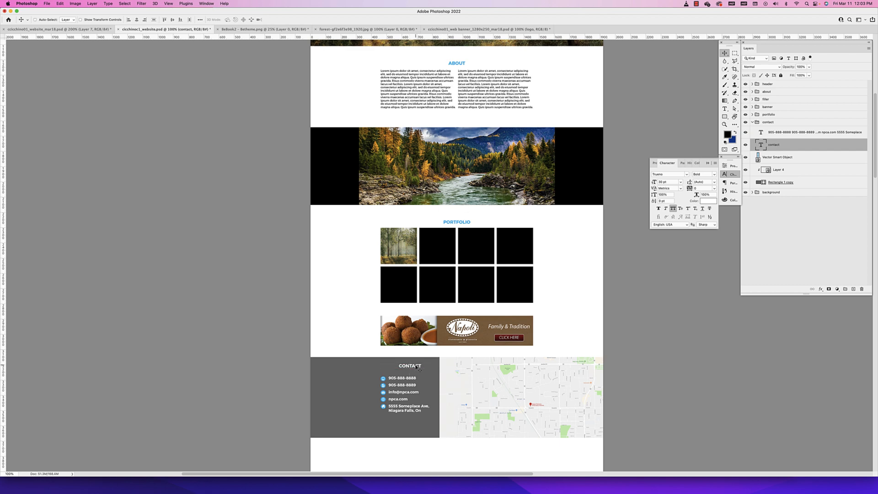
key("super+z")
Move the CONTACT heading above the grey rectangle near the page centre and shift the whole contact group down from the banner
left_click_drag(411, 367, 455, 356)
left_click(773, 123)
key("Down")
key("Down")
key("Down")
key("Down")
key("Down")
key("Down")
key("Down")
key("Down")
key("Down")
key("Down")
key("Down")
key("Down")
key("Down")
key("Down")
key("Down")
key("Down")
key("Down")
key("Down")
key("Down")
key("Down")
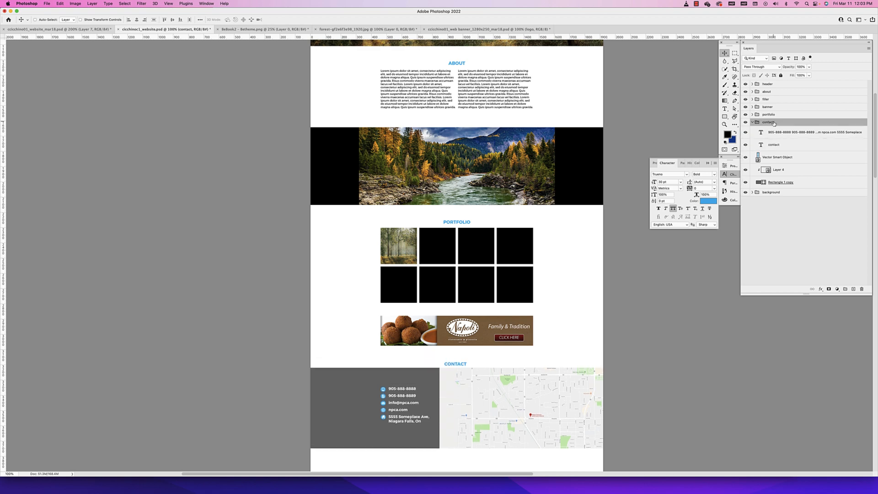
key("Up")
key("Up")
key("Up")
key("Up")
key("Up")
key("Up")
key("Up")
key("Up")
key("Up")
key("Up")
key("Up")
key("Up")
key("Up")
key("Up")
key("Up")
key("Up")
key("Up")
key("Up")
key("Up")
key("Up")
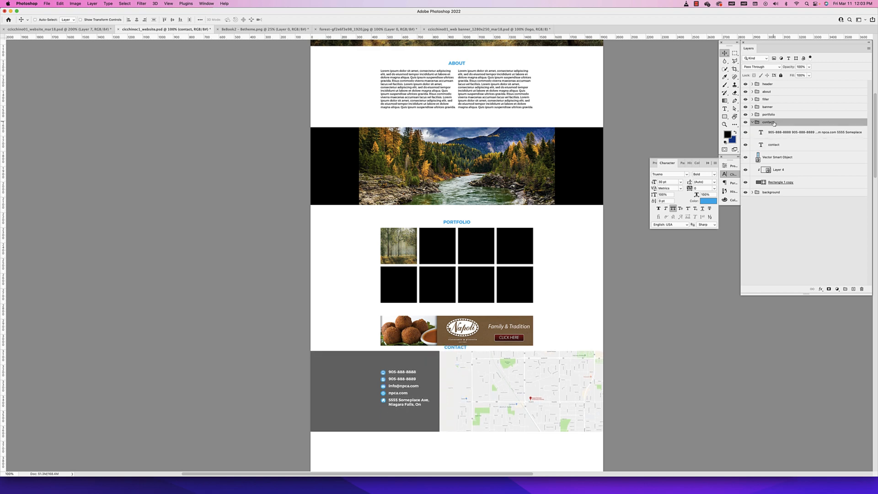
key("Down")
key("Down")
key("Down")
key("Down")
key("Down")
key("Down")
key("Down")
key("Down")
key("Down")
key("Down")
key("Down")
key("Down")
key("Down")
key("Down")
key("Down")
key("Down")
key("Down")
key("Down")
key("Down")
key("Down")
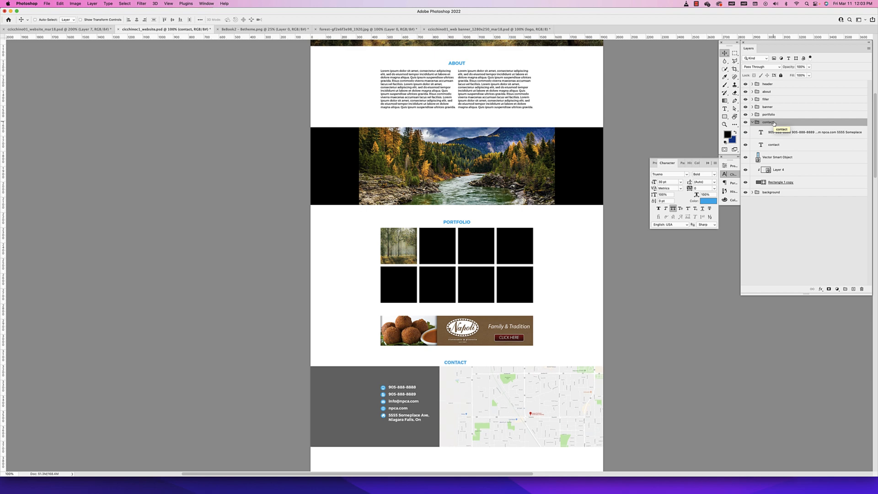
left_click(784, 157)
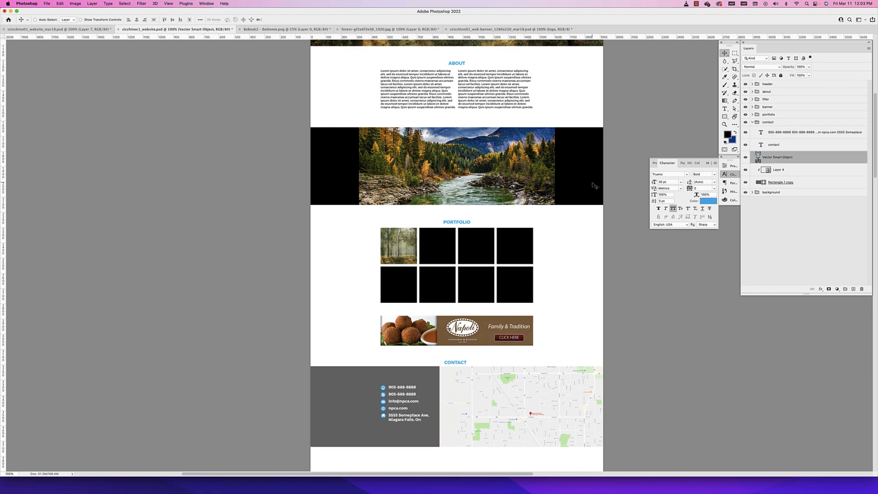
scroll(594, 187, "up", 2)
scroll(567, 176, "left", 1)
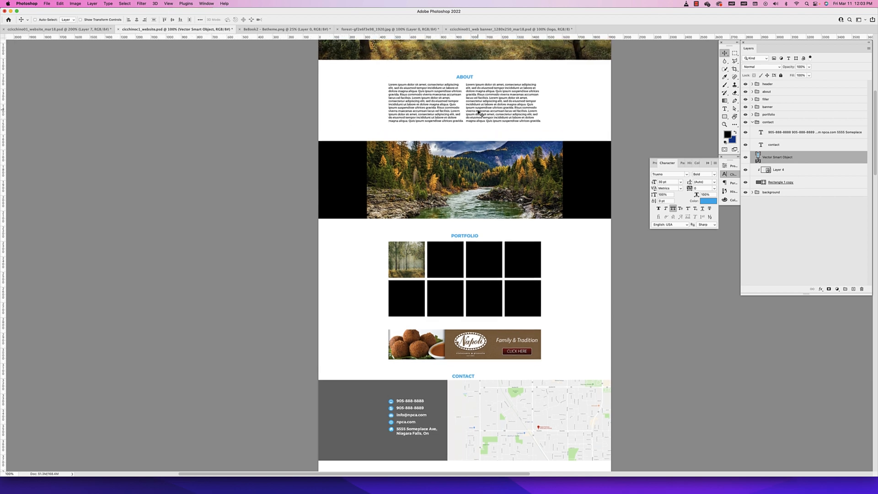
scroll(478, 112, "left", 3)
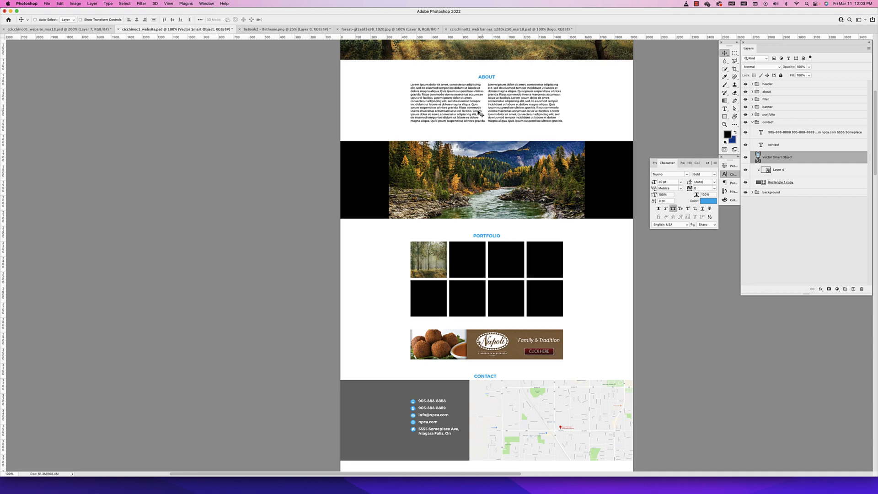
Align the ABOUT heading relative to the canvas, trying its right and left edges before centring it horizontally
scroll(434, 104, "right", 6)
scroll(434, 105, "up", 2)
left_click(433, 95, "super")
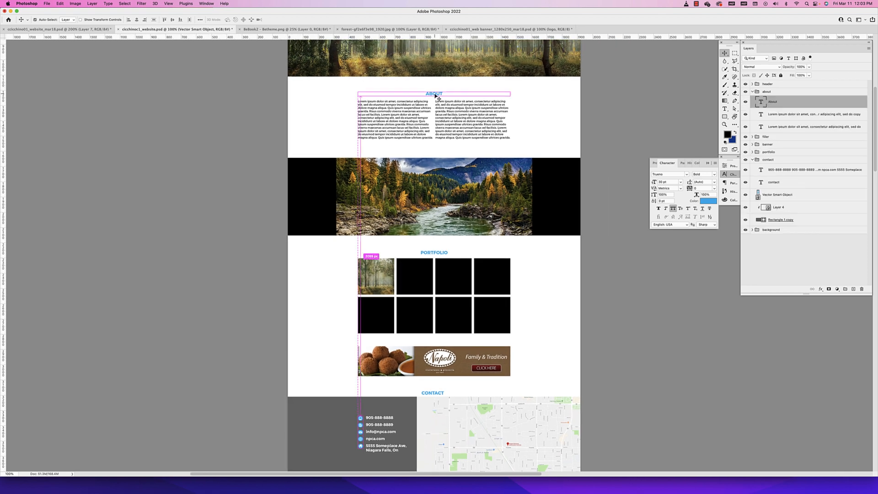
scroll(432, 95, "left", 1)
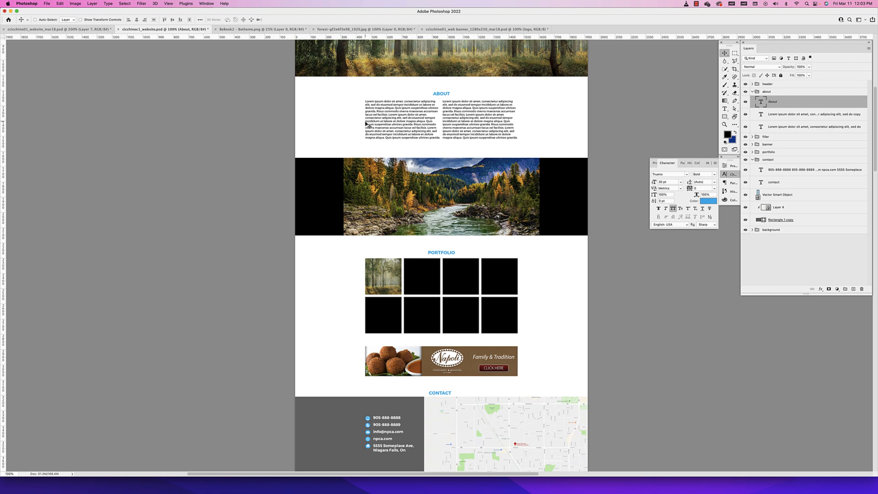
scroll(447, 117, "right", 1)
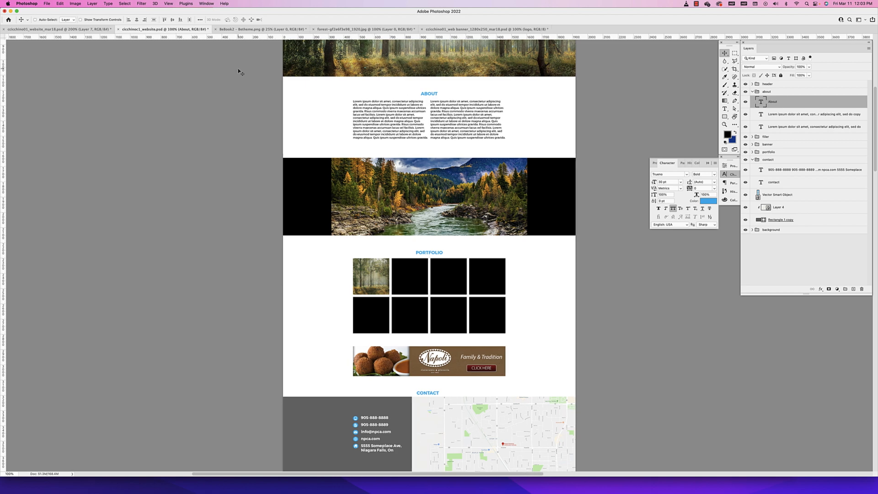
left_click(200, 21)
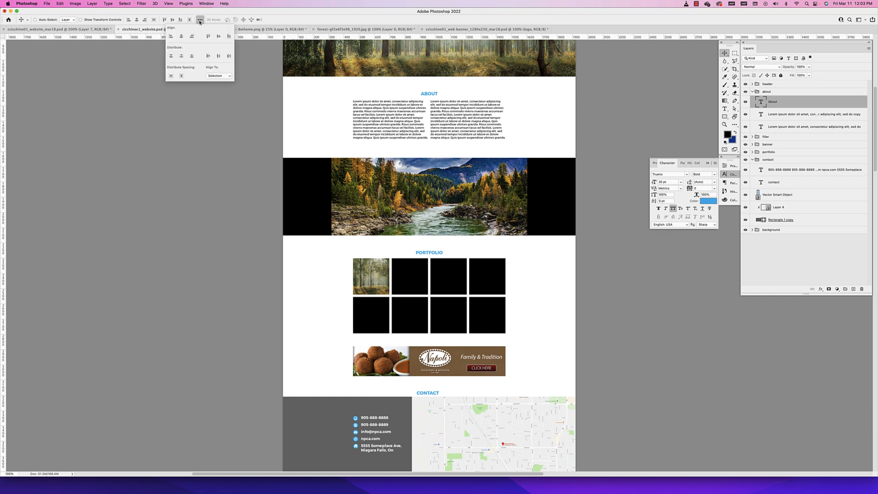
left_click(218, 76)
left_click(218, 84)
left_click(425, 117)
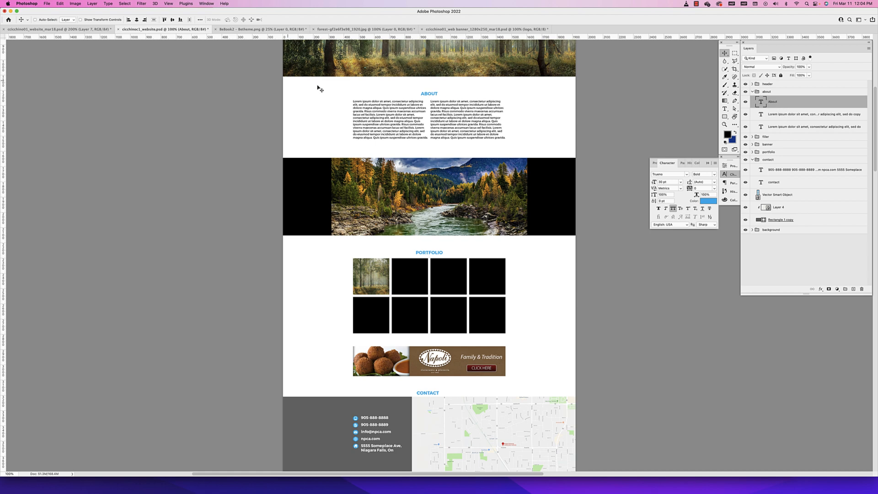
left_click(136, 21)
left_click(145, 20)
left_click(129, 20)
left_click(137, 20)
Select the ABOUT heading together with the first text column and set the alignment reference to Selection
key("super")
left_click(392, 114, "shift")
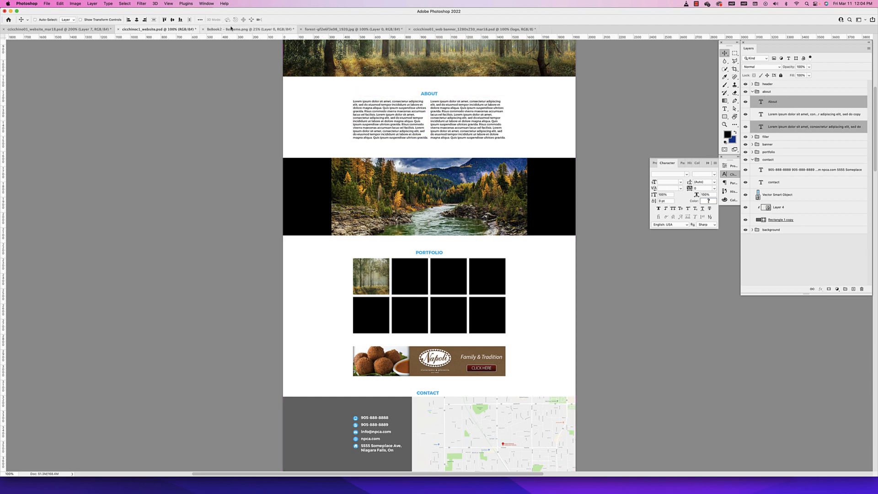
left_click(199, 20)
left_click(219, 76)
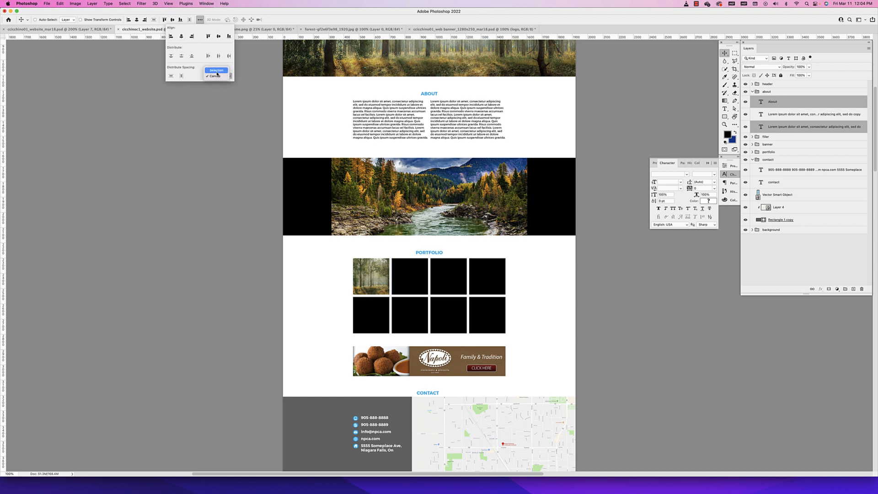
left_click(212, 69)
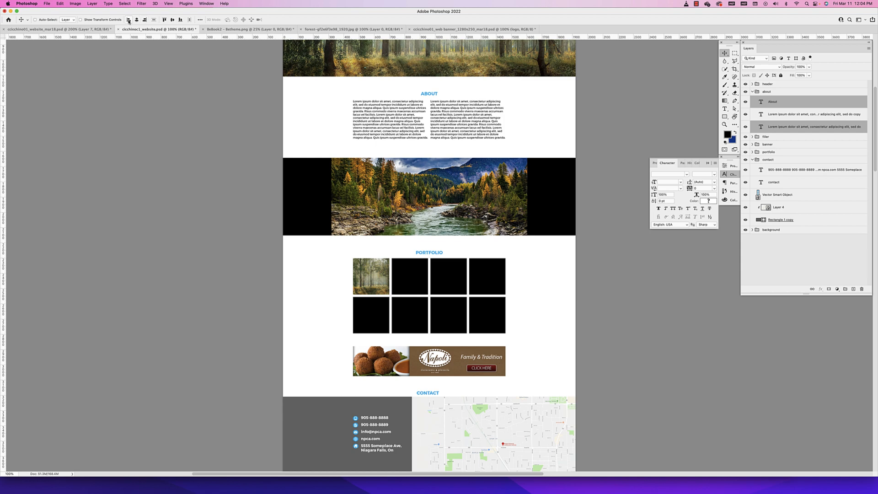
Try horizontal and vertical alignments between the ABOUT heading and the text column, and undo them all
left_click(136, 20)
left_click(144, 20)
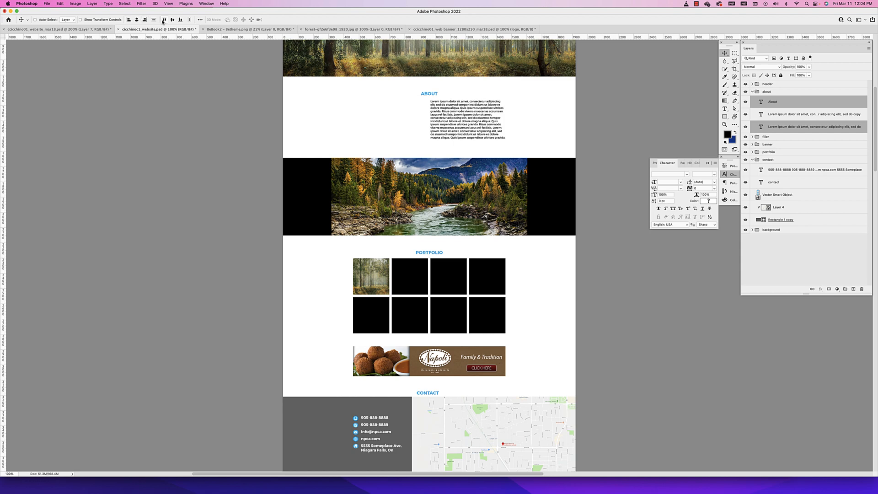
left_click(165, 20)
left_click(172, 19)
left_click(180, 20)
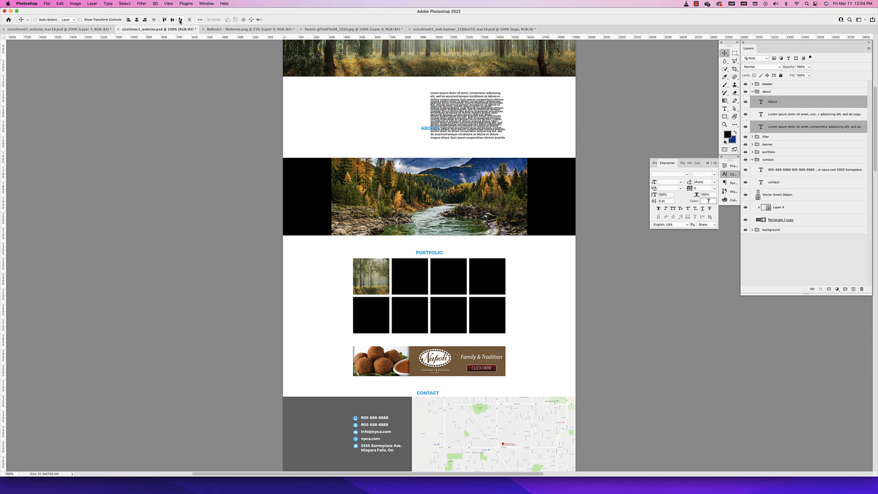
key("super+z")
key("super+z")
key("super+z")
key("super+z")
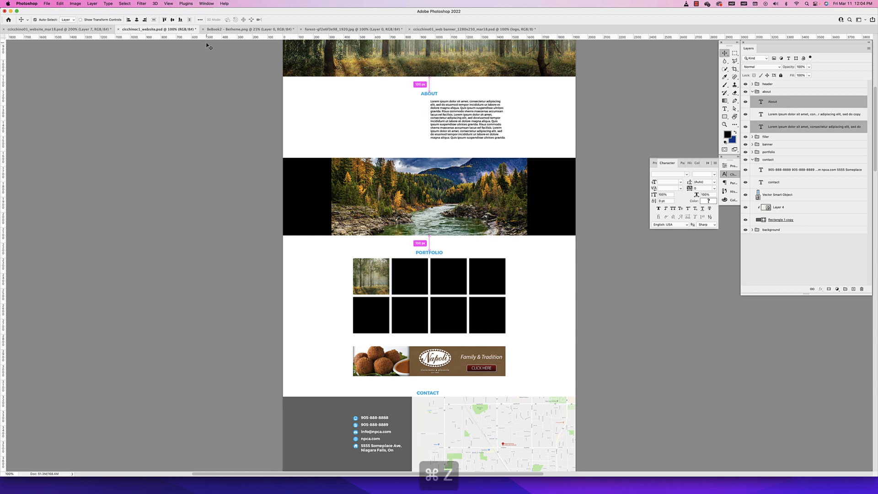
key("super+z")
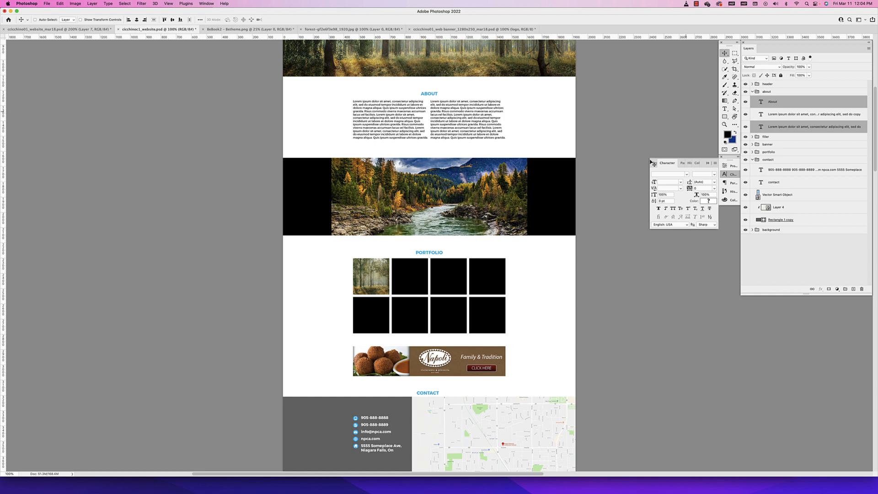
Move the last black square of each portfolio row to the right, away from its neighbours
left_click(532, 299, "super")
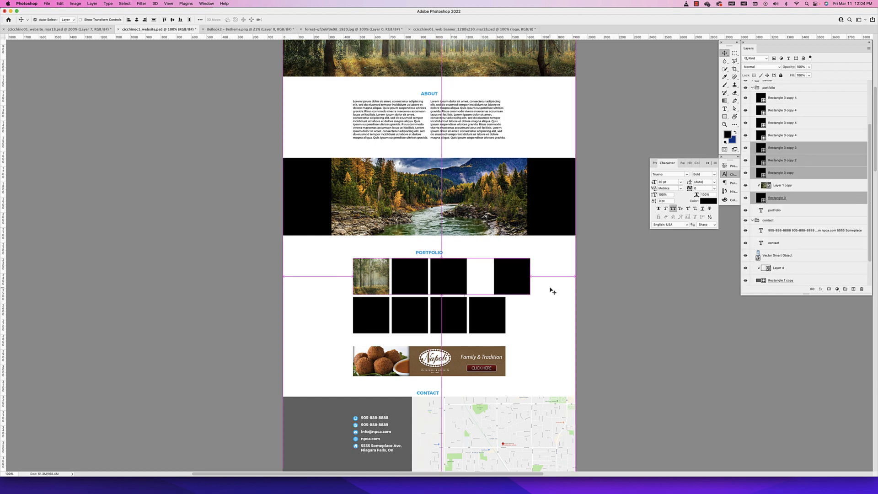
left_click(547, 288, "super")
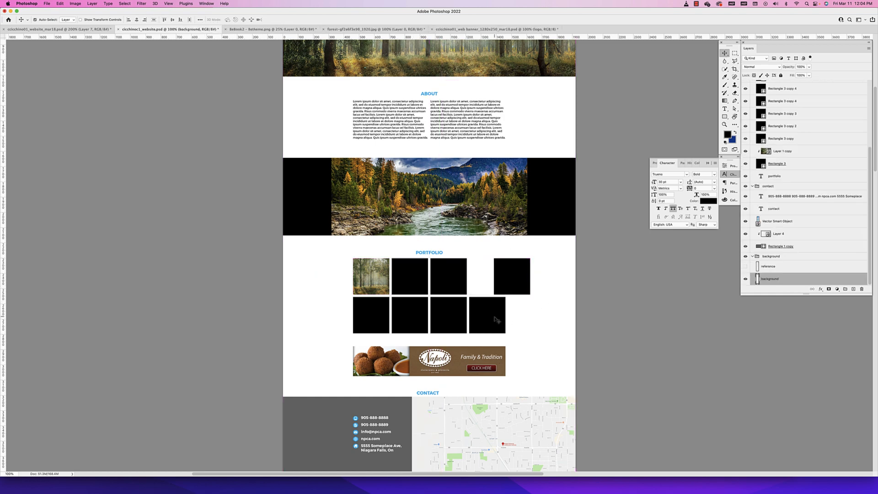
left_click(495, 318, "super")
left_click_drag(496, 319, 524, 320)
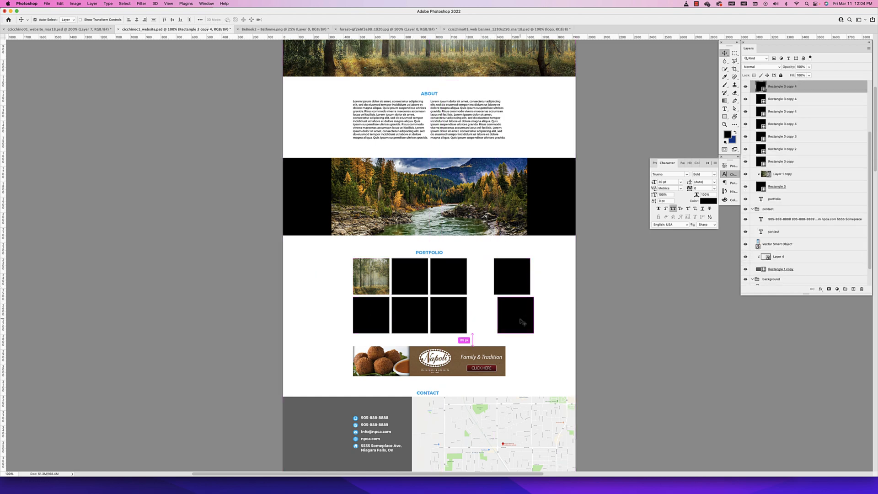
Select all four squares of the lower portfolio row and distribute them evenly by their horizontal centres
left_click(450, 318, "shift+super")
left_click(410, 319, "shift+super")
left_click(378, 318, "shift+super")
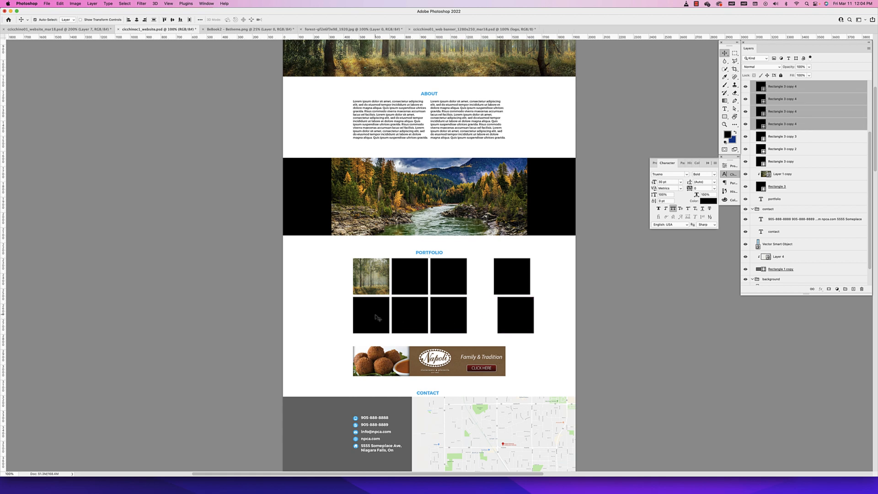
left_click(200, 20)
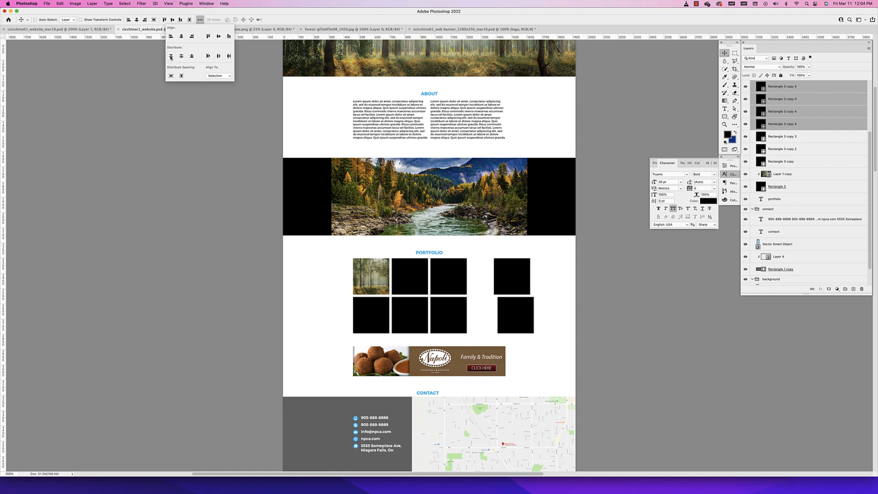
left_click(219, 56)
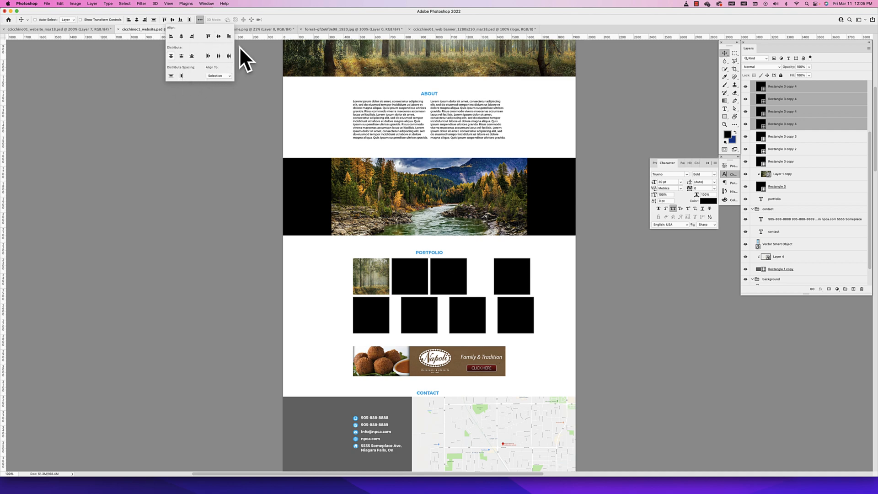
Undo the distribution of the lower row and the moves of the two portfolio squares
key("super+z")
key("super+z")
key("super+z")
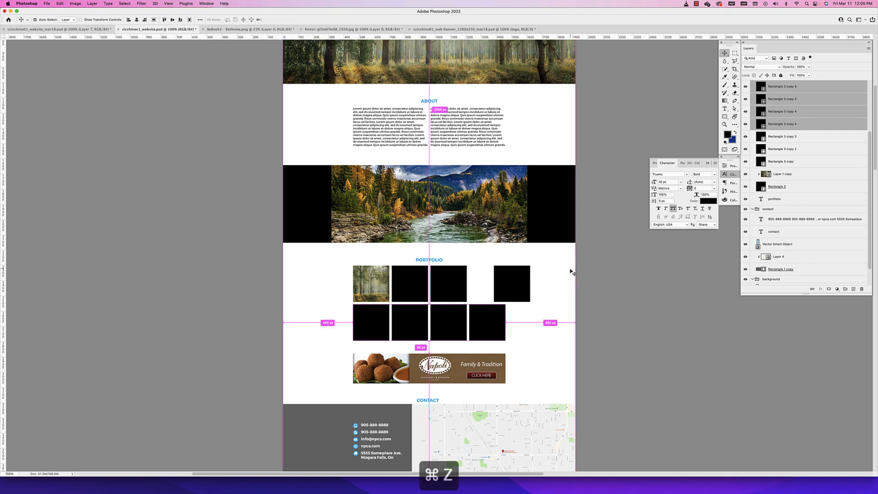
Review the whole page layout from the header and forest image to the portfolio and contact sections
scroll(500, 267, "down", 5)
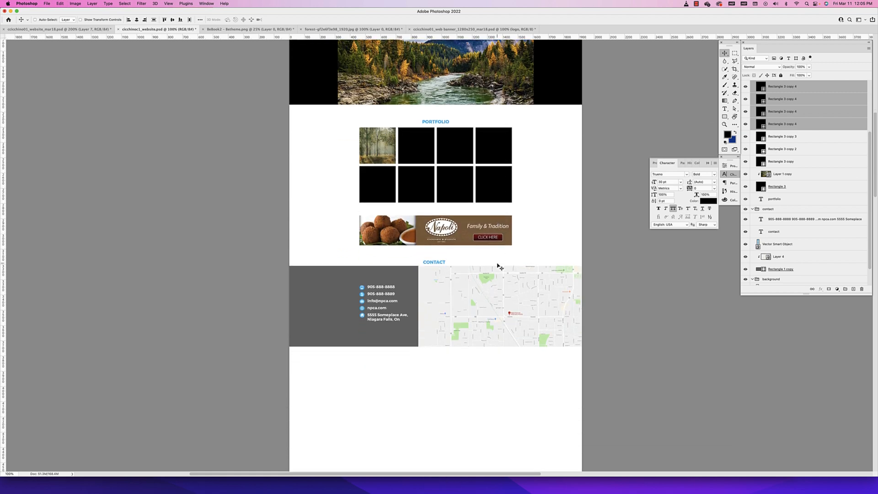
scroll(500, 267, "up", 2)
scroll(499, 267, "up", 10)
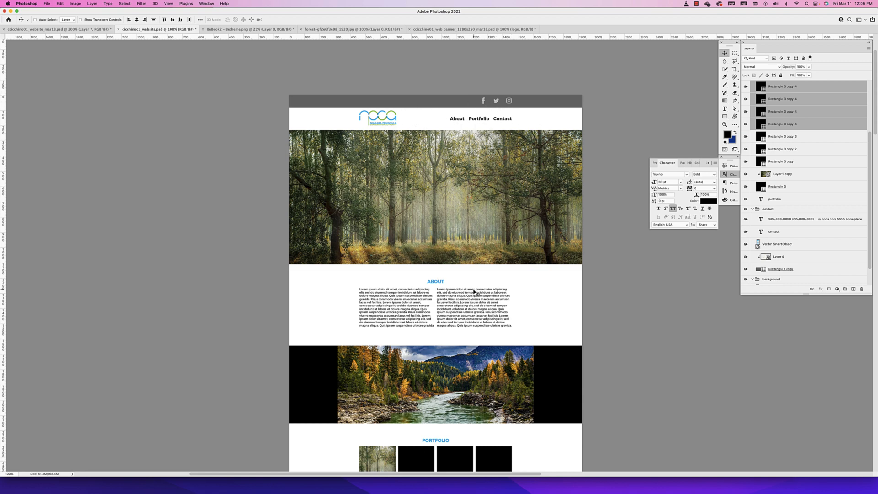
left_click_drag(463, 332, 471, 158)
left_click_drag(460, 404, 465, 157)
left_click_drag(480, 92, 466, 411)
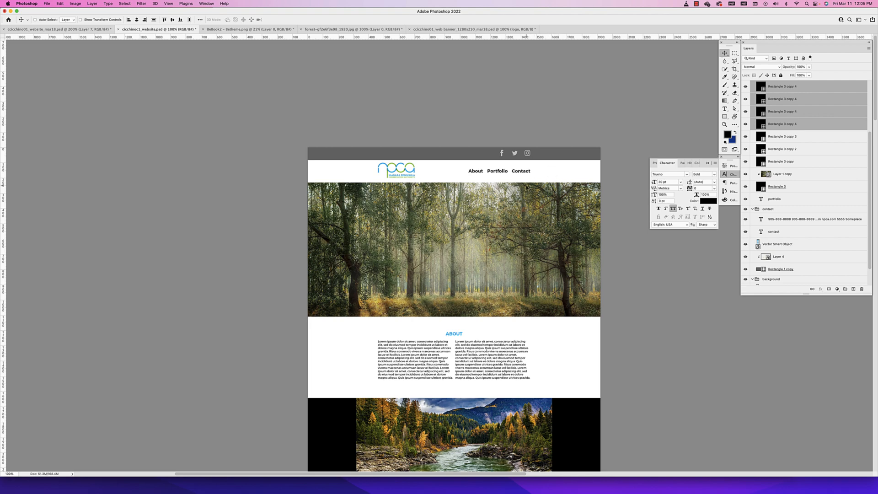
scroll(550, 168, "down", 10)
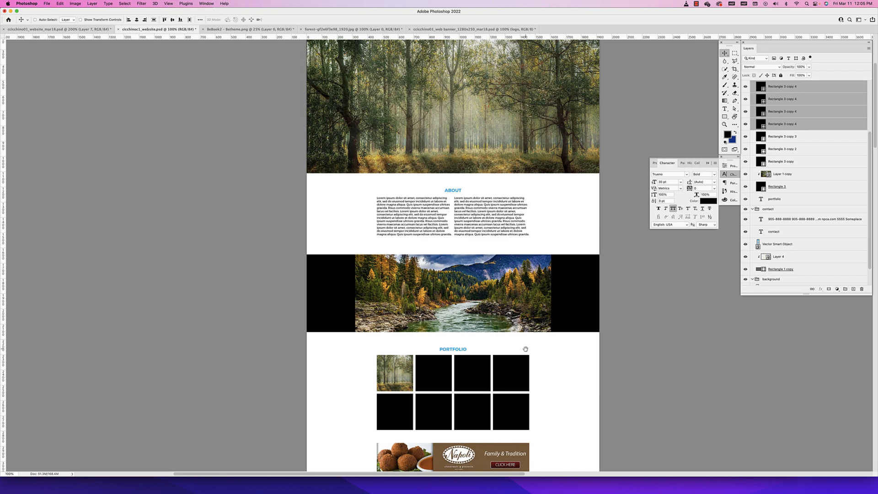
scroll(490, 183, "up", 9)
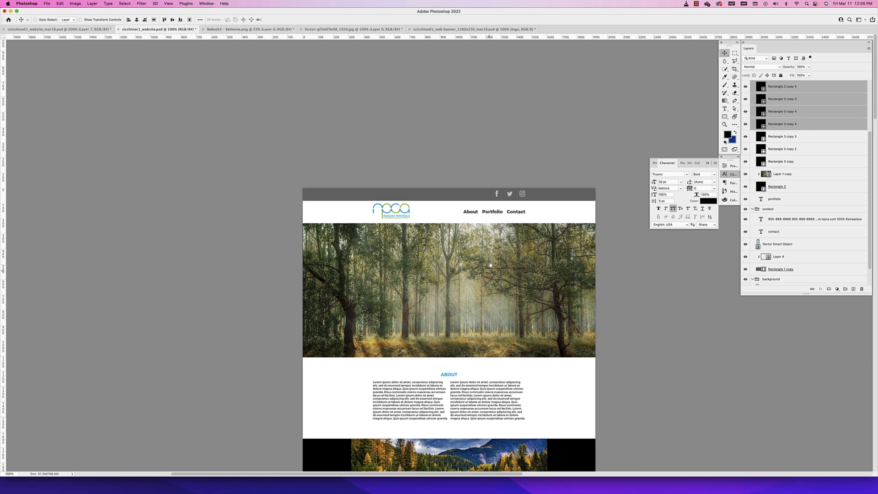
scroll(411, 153, "down", 3)
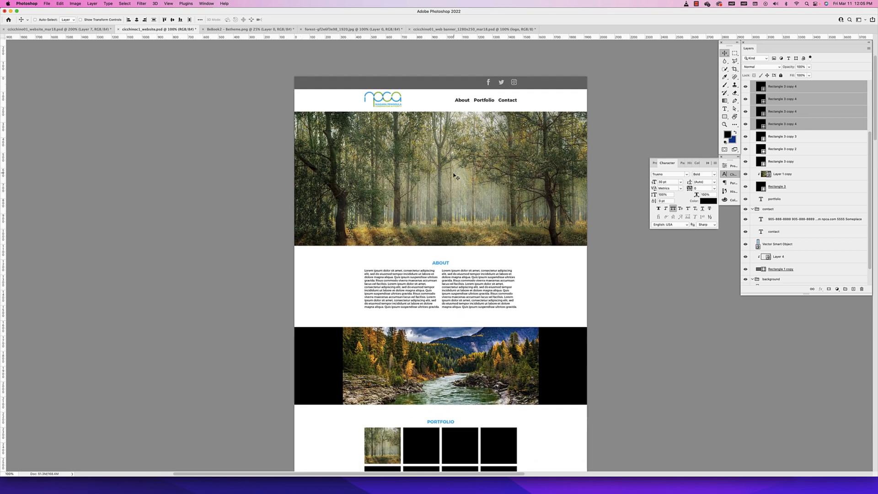
Copy the npca header logo, paste it above the forest image layer and move it to the centre of that image
left_click(402, 105, "super")
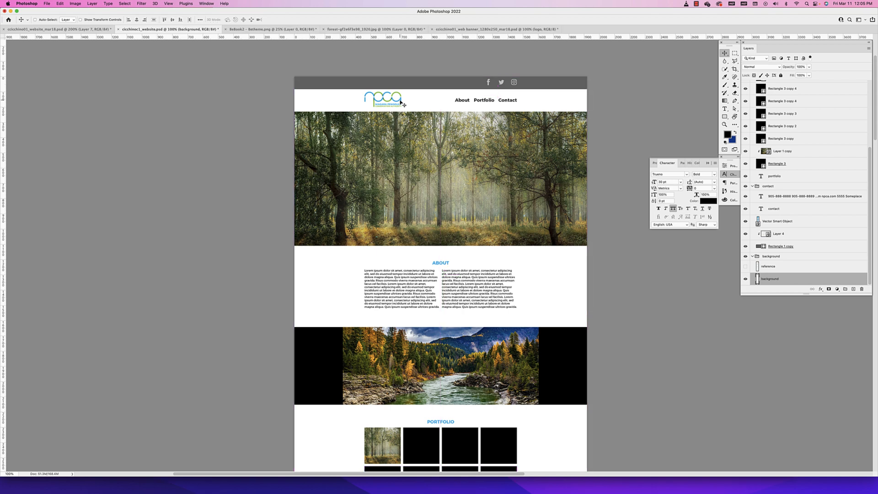
left_click(401, 102, "super")
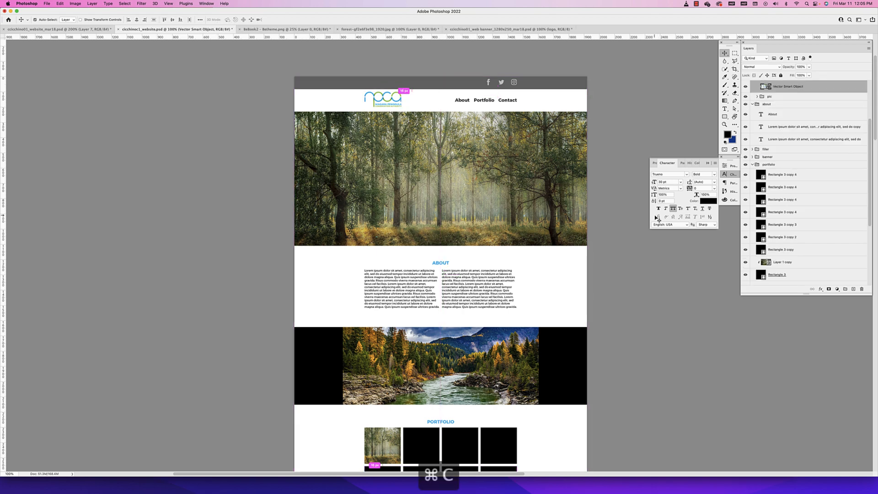
left_click(479, 218, "super")
key("super+v")
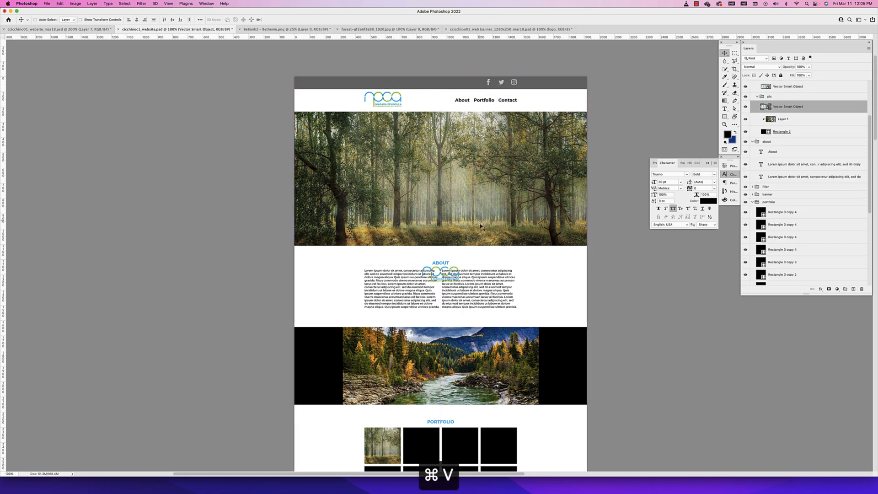
left_click_drag(441, 267, 450, 187)
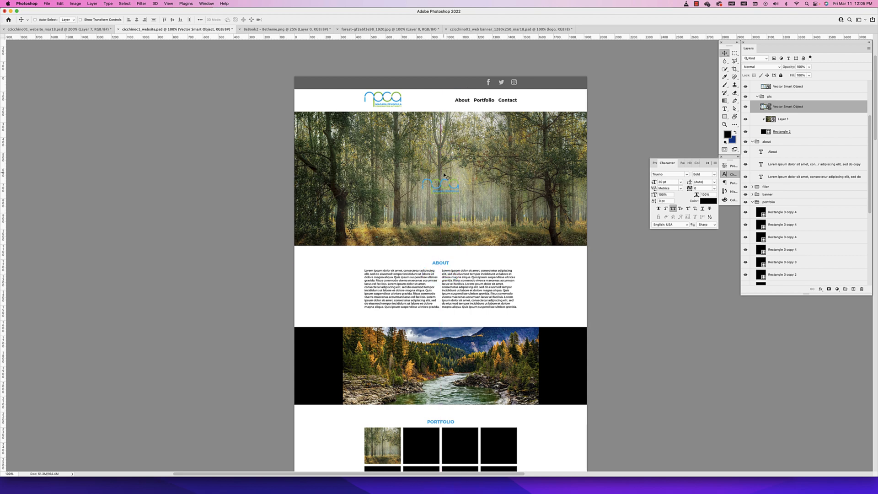
Enlarge the pasted logo on the forest image to about two and a half times its size
key("super+t")
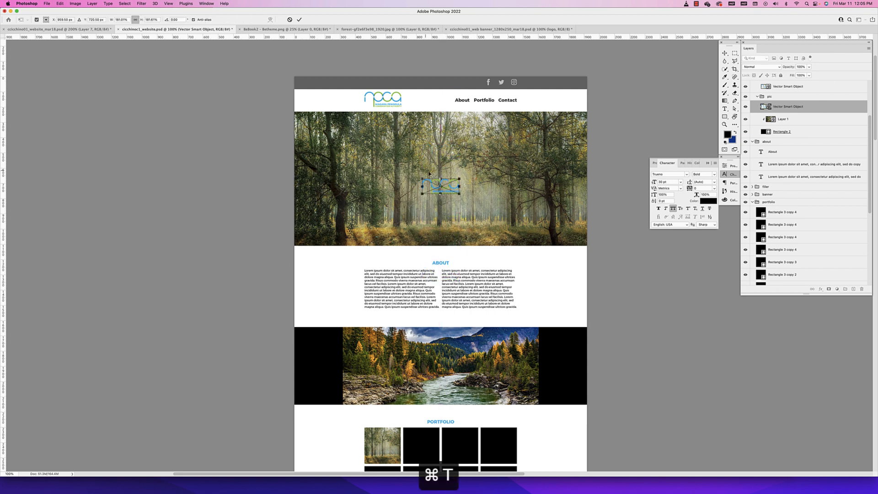
mouse_move(459, 179)
left_mouse_down()
mouse_move(498, 161)
mouse_move(468, 188)
mouse_move(468, 179)
left_mouse_up()
key("Return")
Apply a white Color Overlay layer style to the large logo on the forest image
scroll(566, 135, "right", 3)
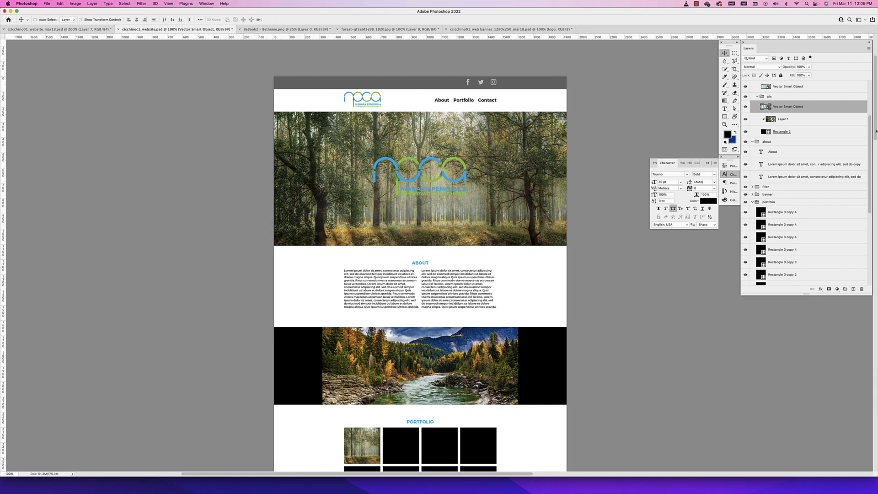
double_click(831, 111)
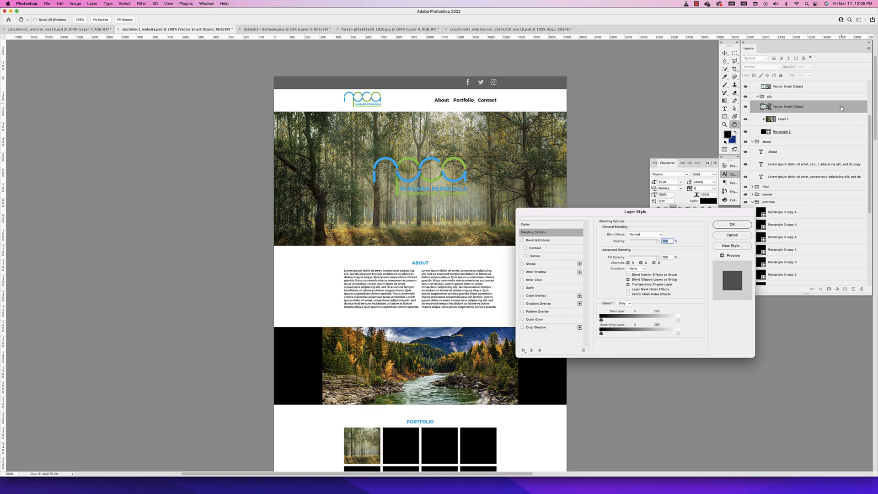
left_click(537, 296)
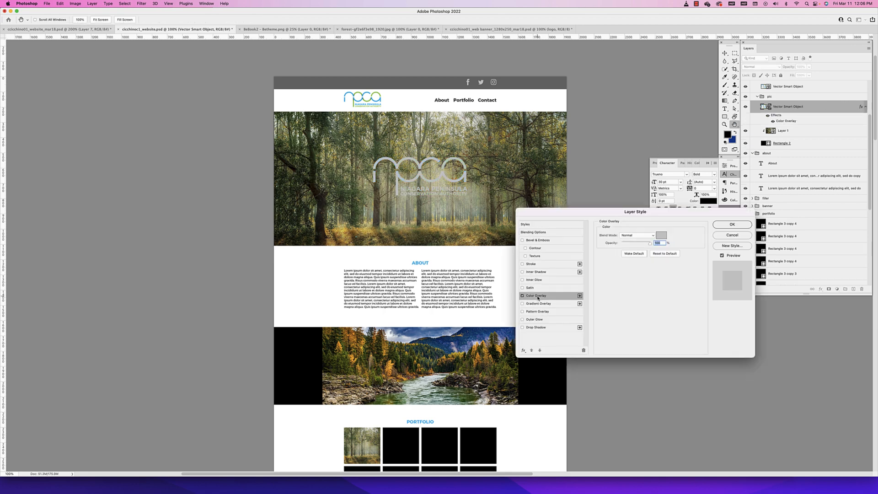
left_click(658, 236)
left_click_drag(349, 228, 340, 203)
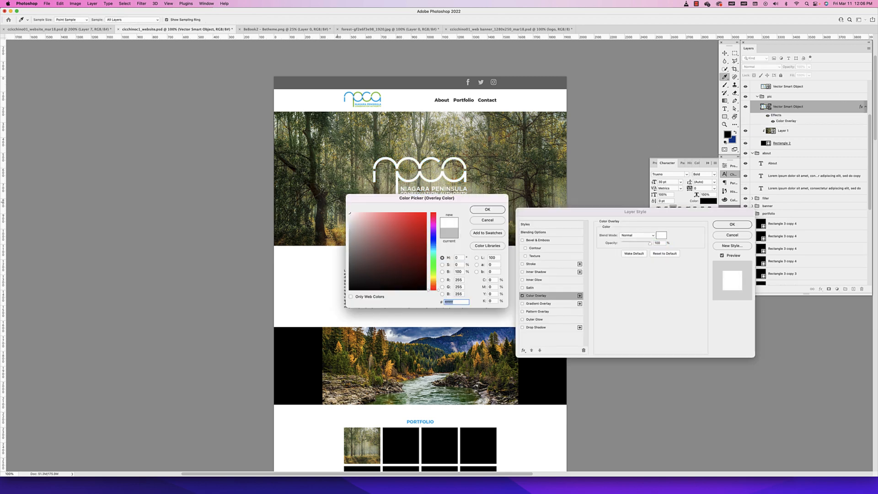
left_click(488, 210)
Add a black Multiply drop shadow to the large logo, lower the shadow's opacity and apply the layer style
left_click(537, 328)
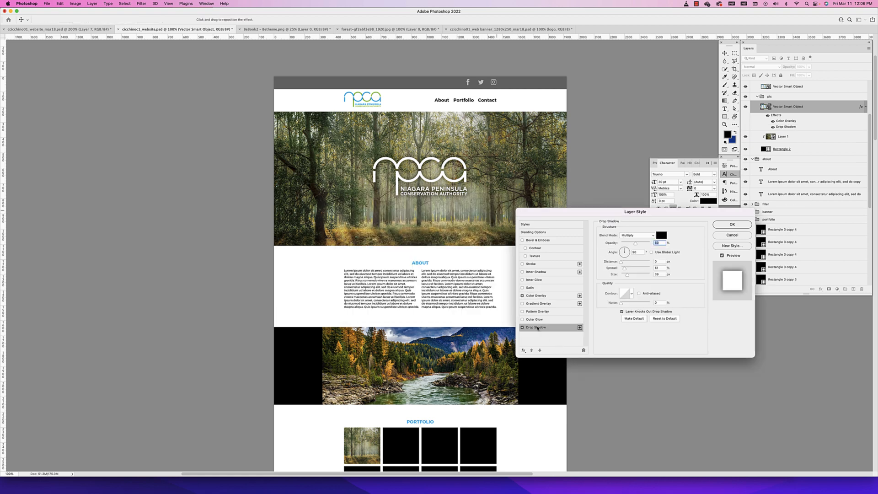
left_click_drag(634, 245, 627, 246)
left_click(729, 225)
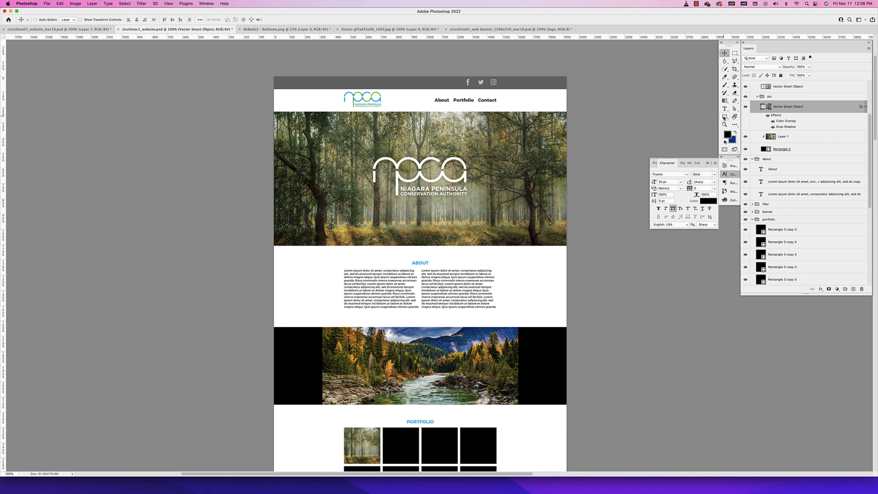
Draw a rectangle about 1950 px wide over the whole forest image, directly above Layer 1, and clip it to the layers below
left_click(792, 140)
left_click(725, 117)
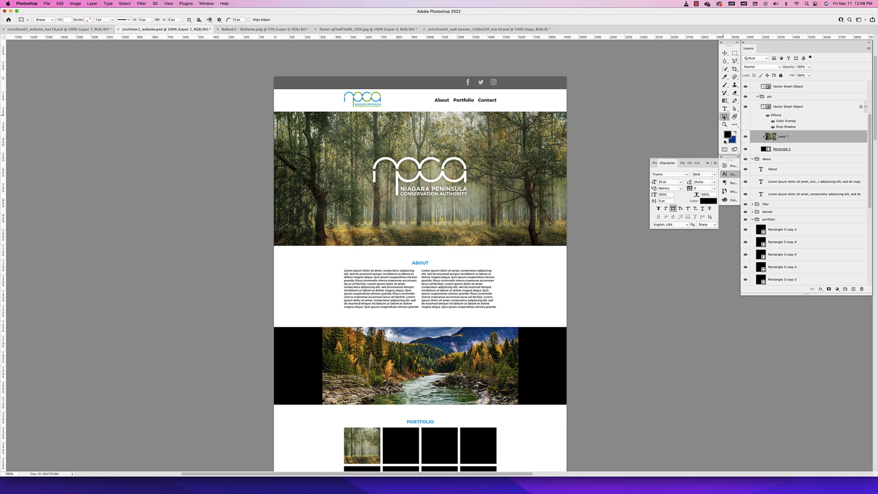
left_click_drag(567, 108, 272, 250)
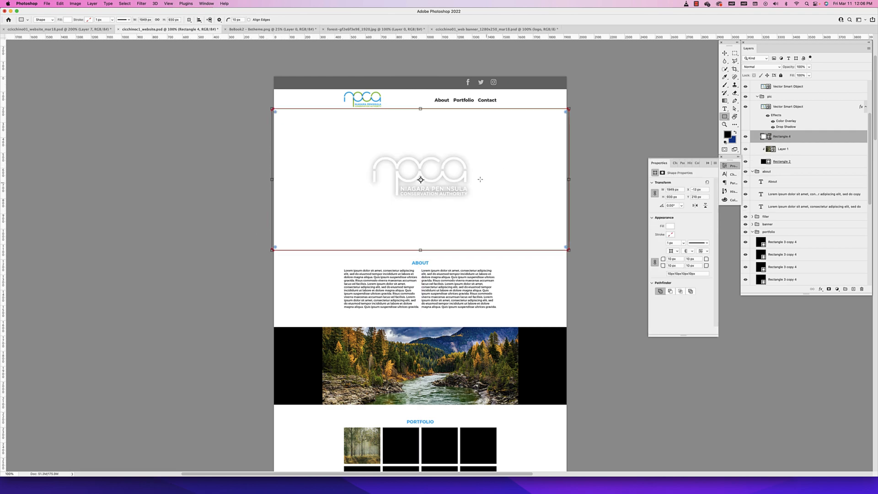
left_click(797, 139, "alt")
Fill the clipped rectangle over the forest image with dark green #2d7d01
double_click(770, 136)
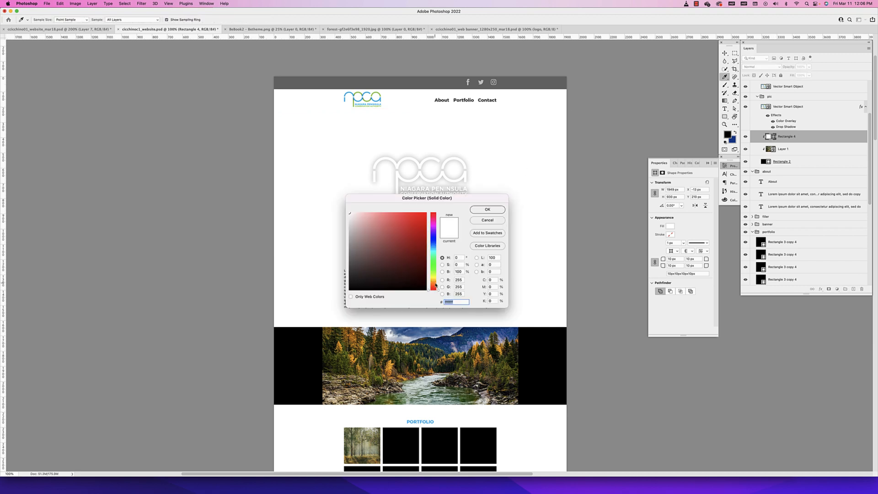
left_click_drag(435, 285, 434, 268)
left_click(424, 252)
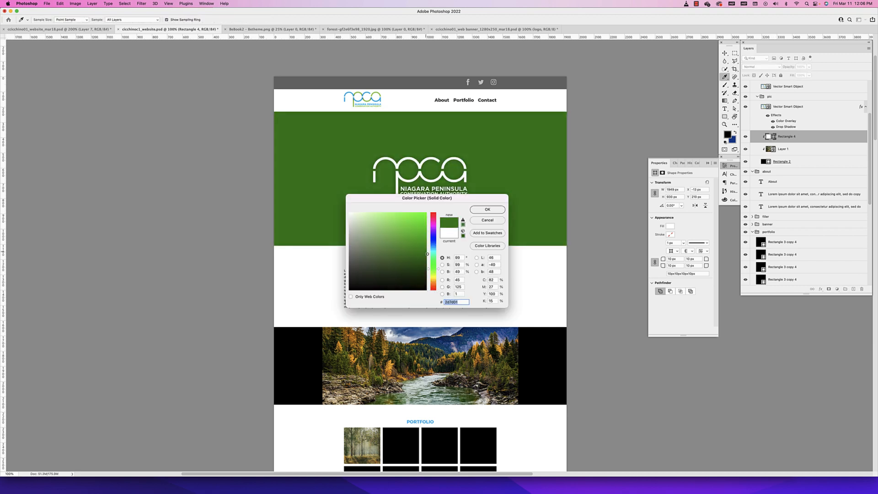
left_click(487, 209)
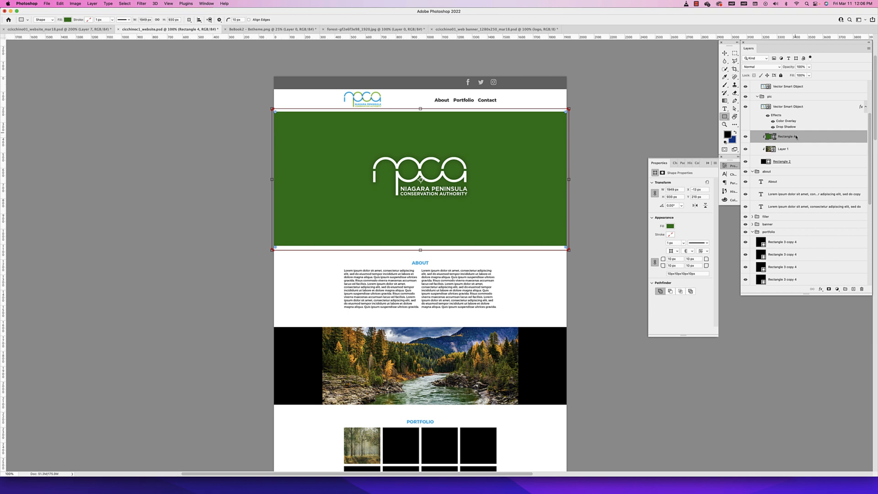
Set the green rectangle to Multiply at 70% opacity and compare the forest image with and without it
left_click(767, 68)
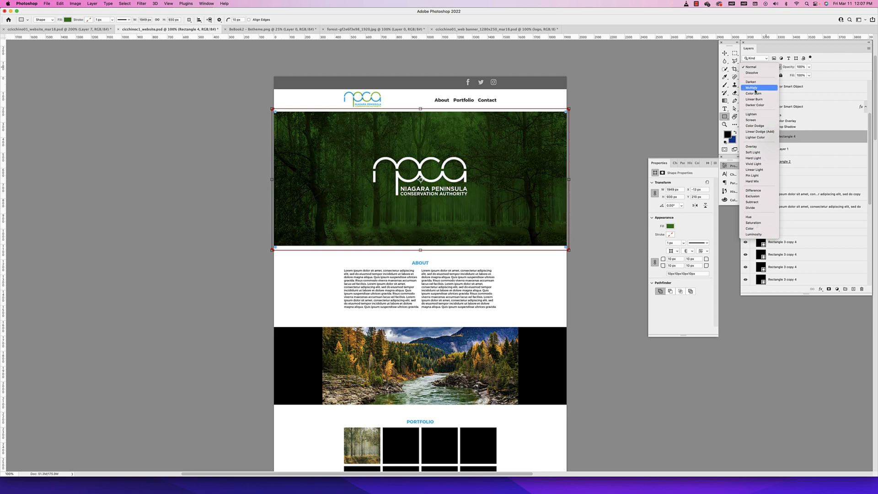
left_click(755, 89)
left_click(804, 68)
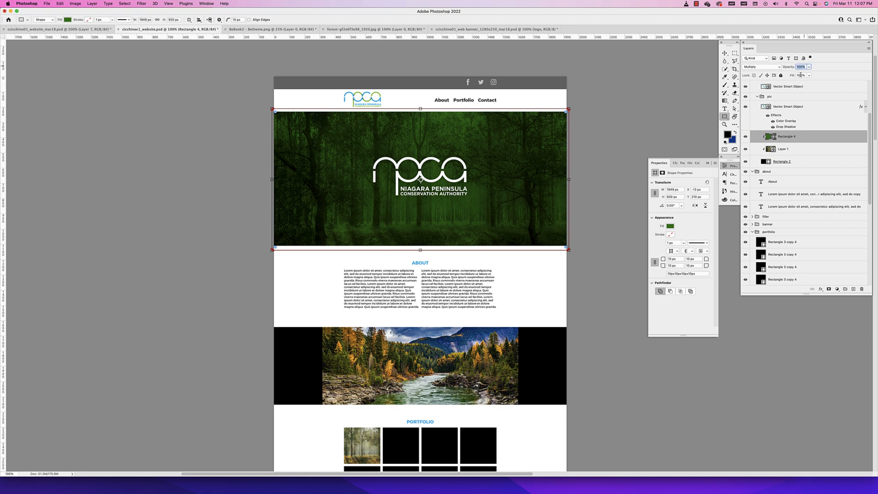
type("90")
key("Return")
key("shift+Down")
key("shift+Down")
key("shift+Down")
key("shift+Down")
key("shift+Down")
key("shift+Down")
key("shift+Down")
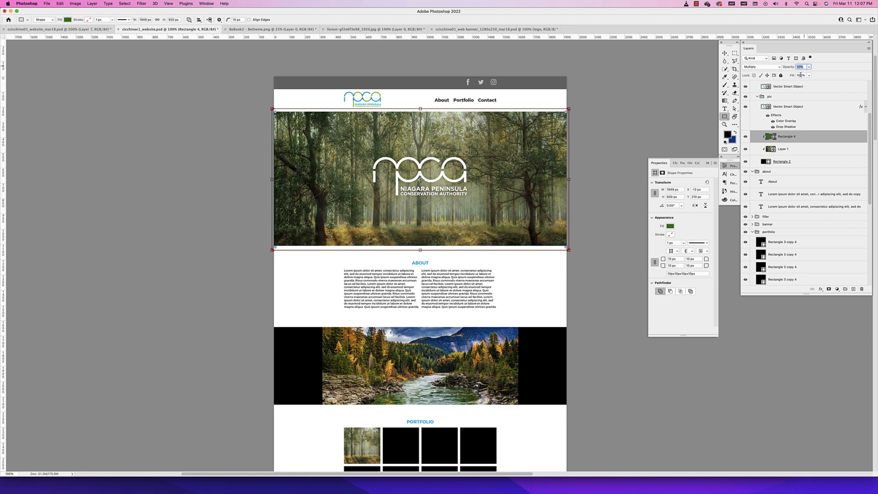
key("shift+Up")
key("shift+Up")
key("shift+Up")
key("shift+Up")
key("shift+Up")
key("shift+Up")
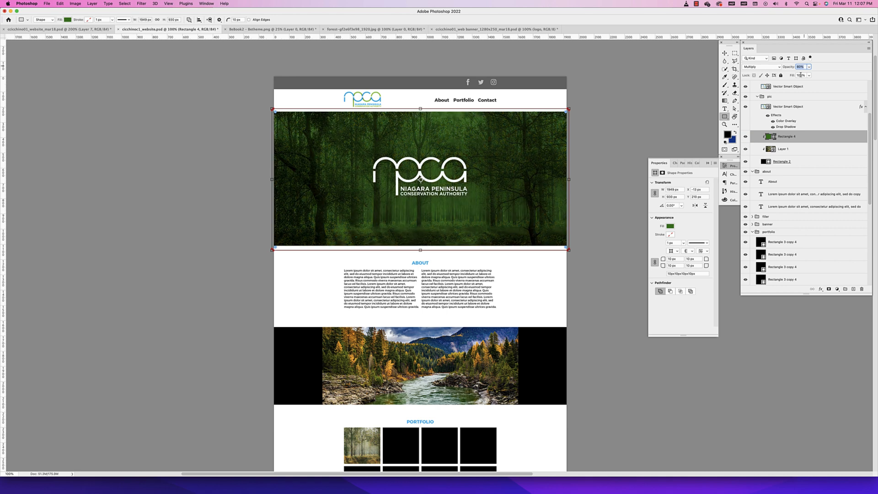
key("shift+Down")
key("shift+Down")
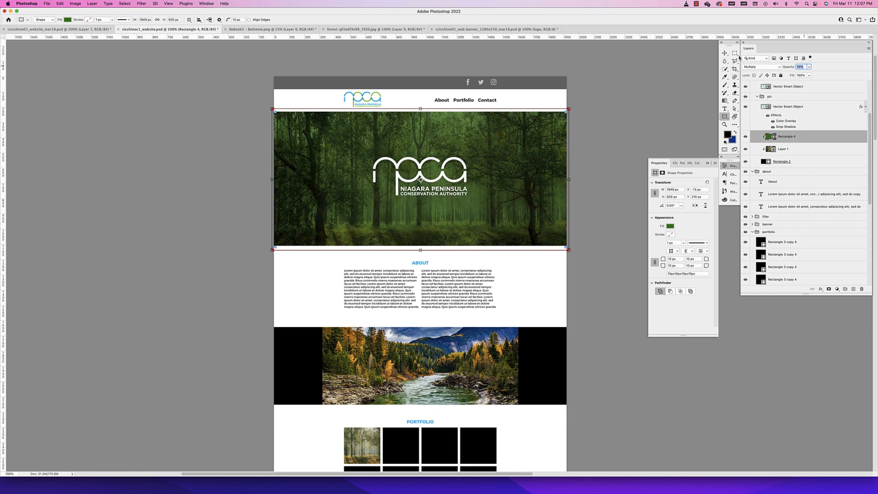
left_click(724, 53)
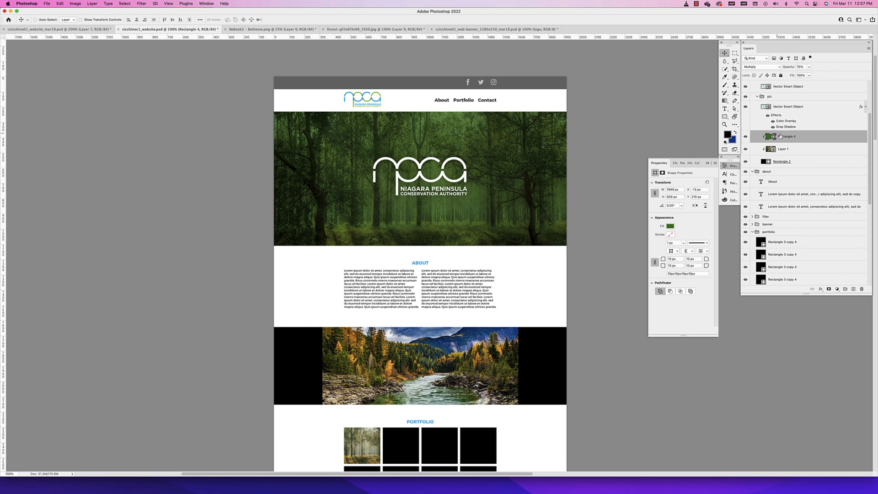
left_click(745, 137)
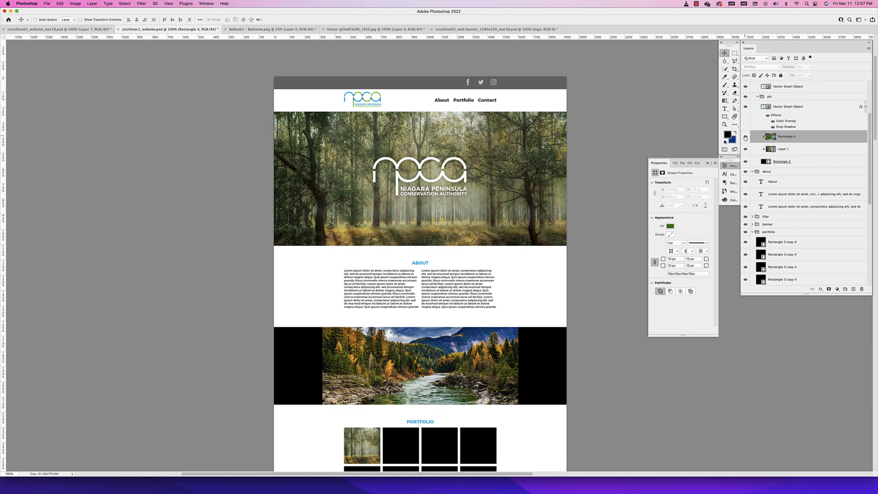
left_click(745, 137)
Select the river image layer and compare the page with the finished website document before returning to the mockup
key("super")
left_click(461, 349, "super")
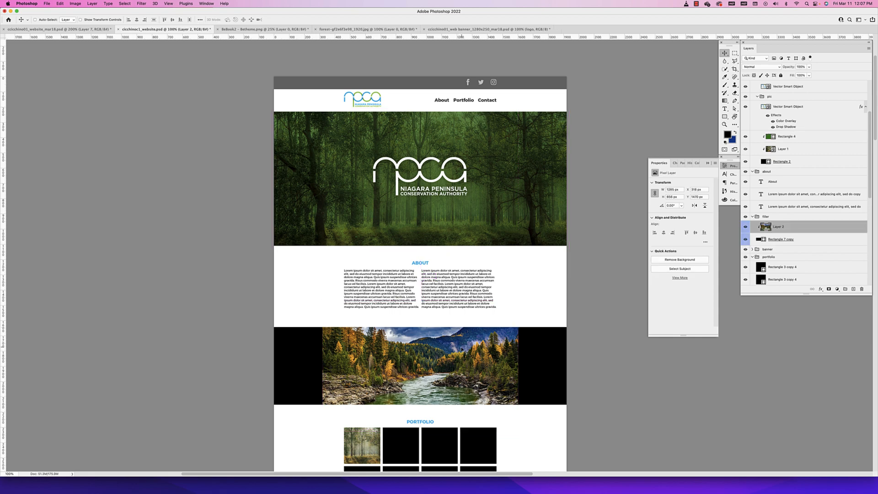
left_click(33, 30)
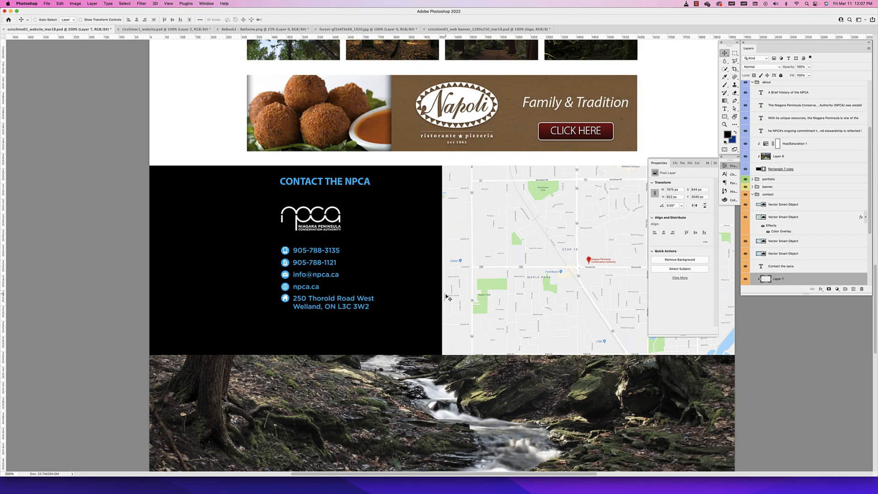
key("super+minus")
key("super+minus")
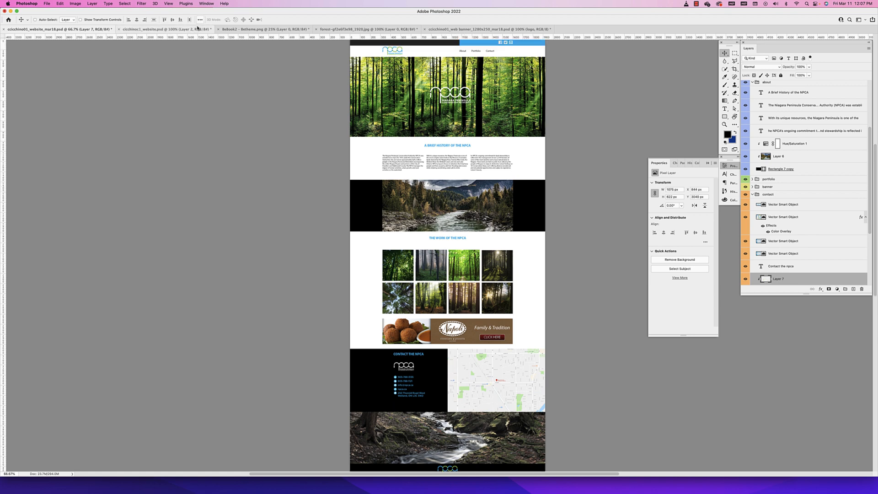
left_click(197, 30)
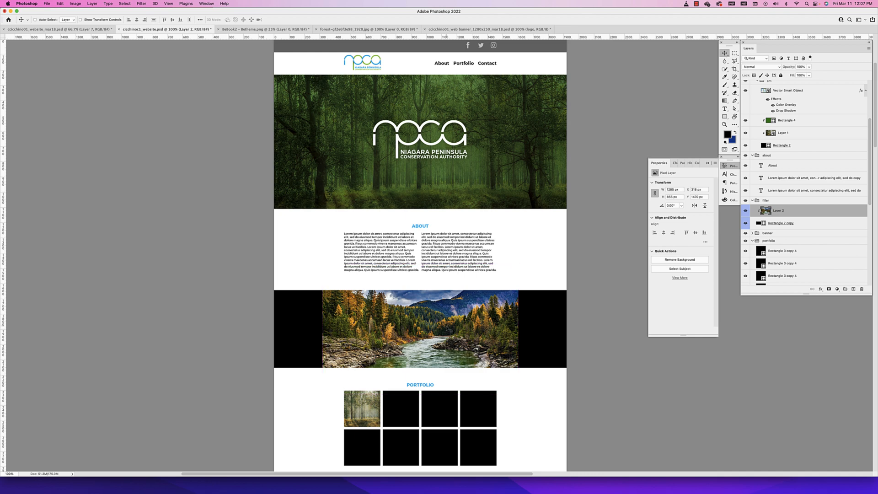
Add a Hue/Saturation adjustment layer above the river image and set its saturation to -63
scroll(837, 290, "up", 1)
left_click(837, 290)
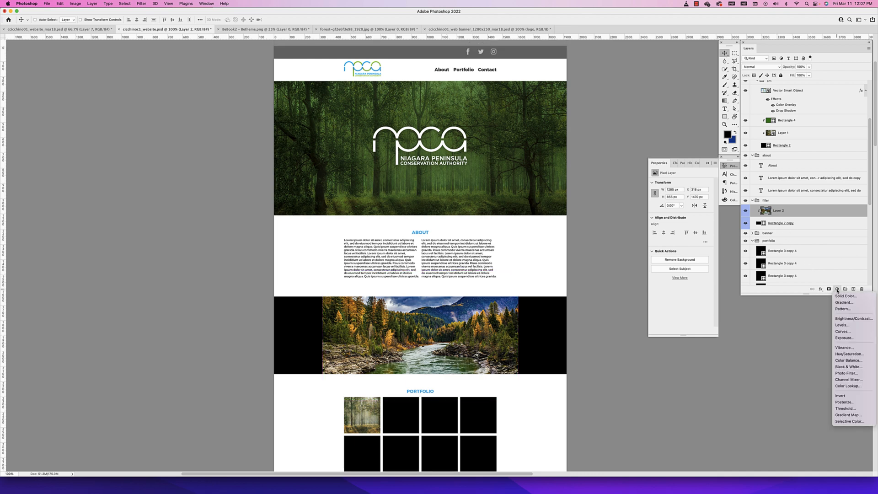
left_click(848, 353)
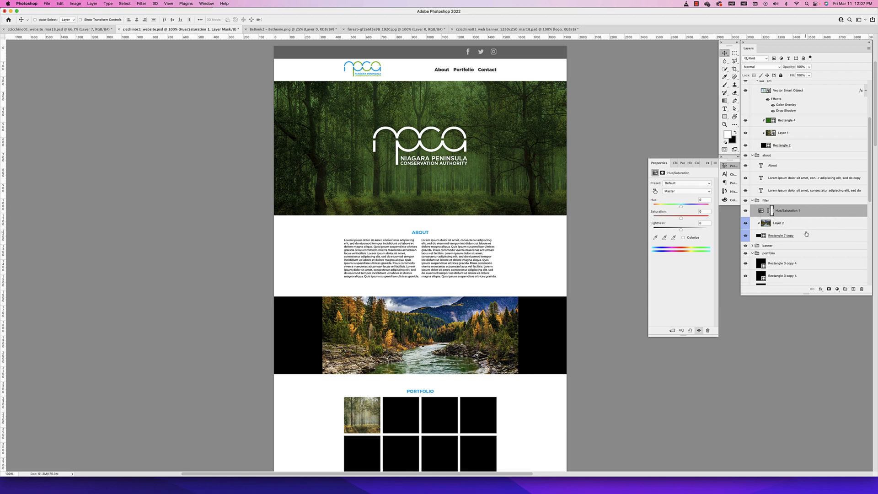
scroll(807, 268, "down", 10)
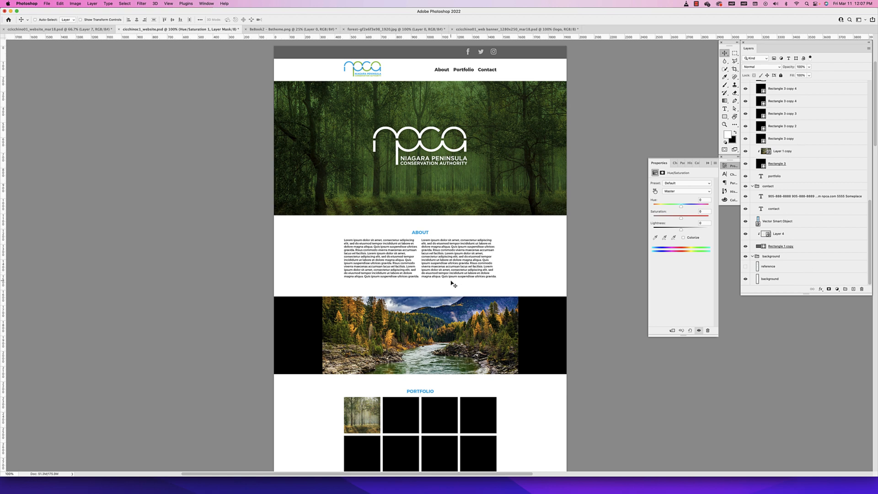
scroll(452, 284, "down", 5)
scroll(452, 284, "up", 1)
scroll(834, 140, "up", 5)
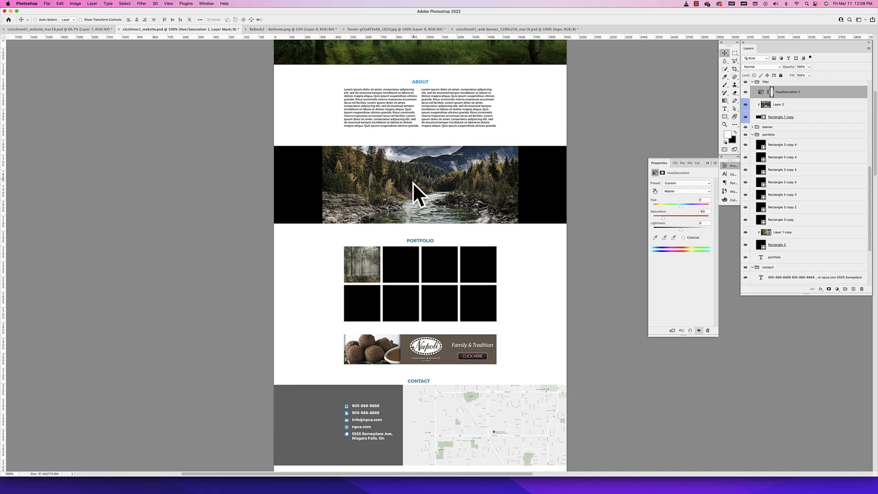
scroll(457, 191, "right", 2)
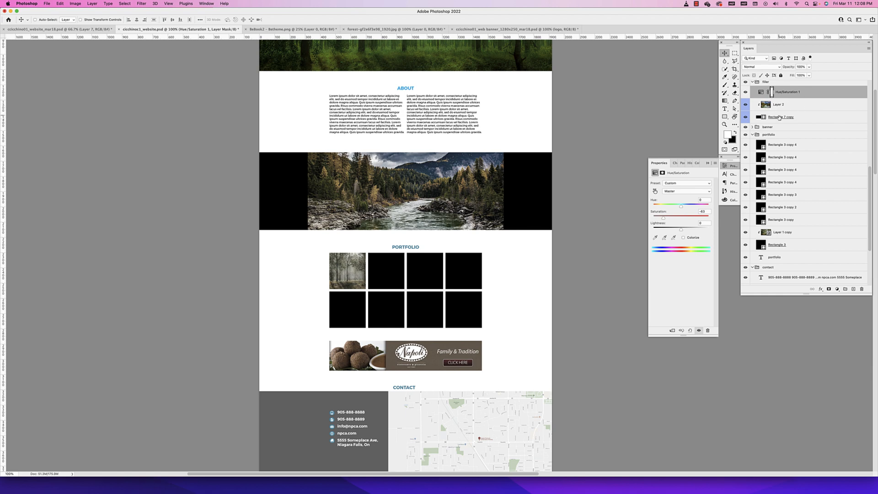
Clip the Hue/Saturation adjustment to the river image so that it affects only that section
left_click(805, 97, "alt")
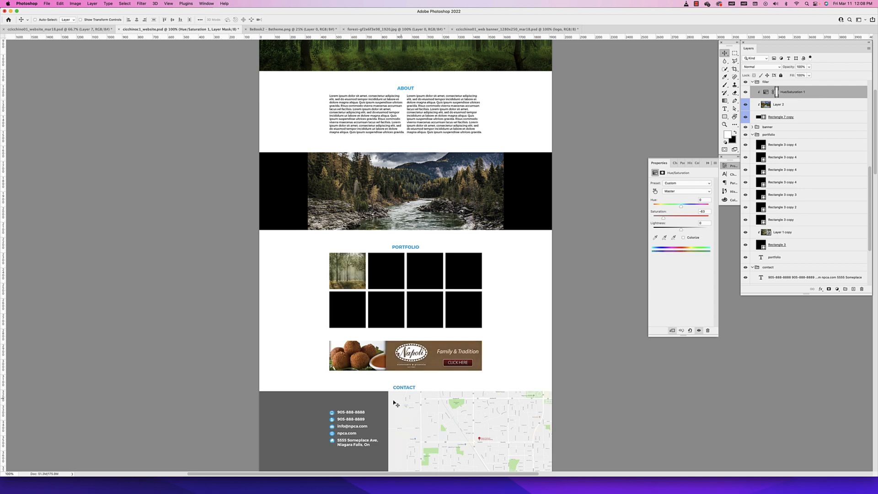
scroll(737, 124, "right", 1)
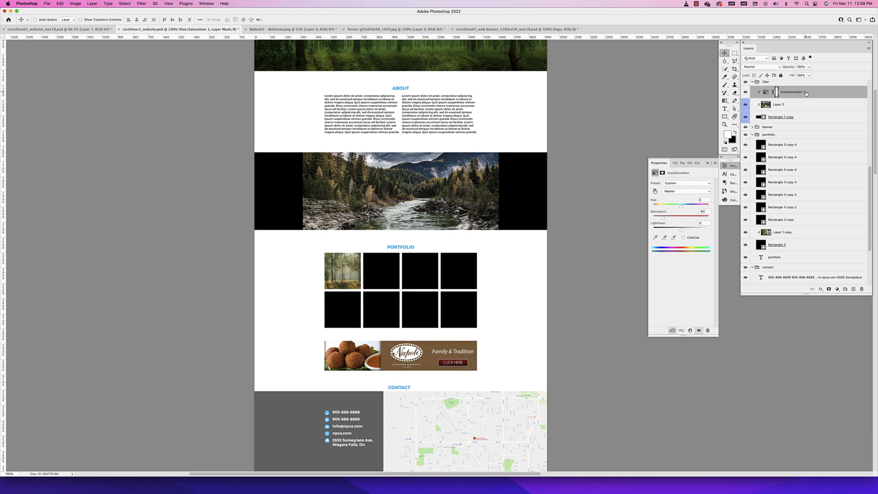
scroll(806, 93, "up", 2)
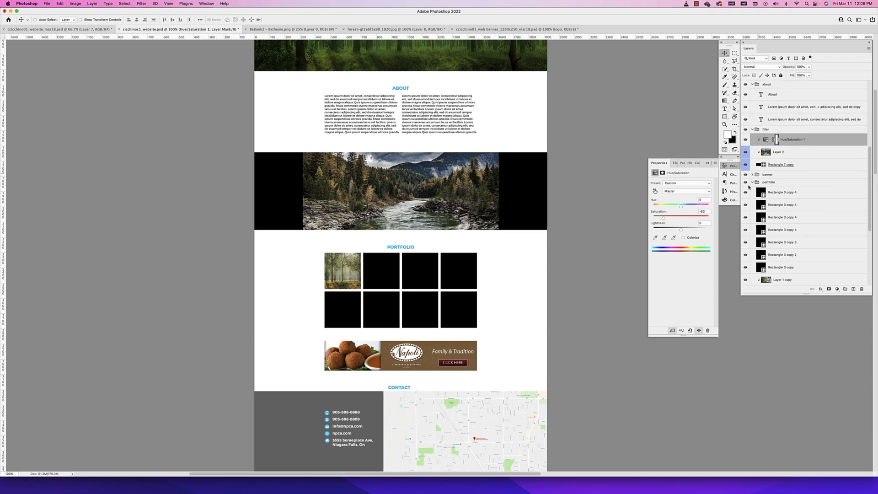
Fine-tune the river image's Hue/Saturation adjustment to a saturation of -61
mouse_move(658, 219)
left_mouse_down()
mouse_move(650, 219)
mouse_move(716, 219)
mouse_move(666, 219)
left_mouse_up()
left_click(788, 145)
scroll(467, 234, "down", 3)
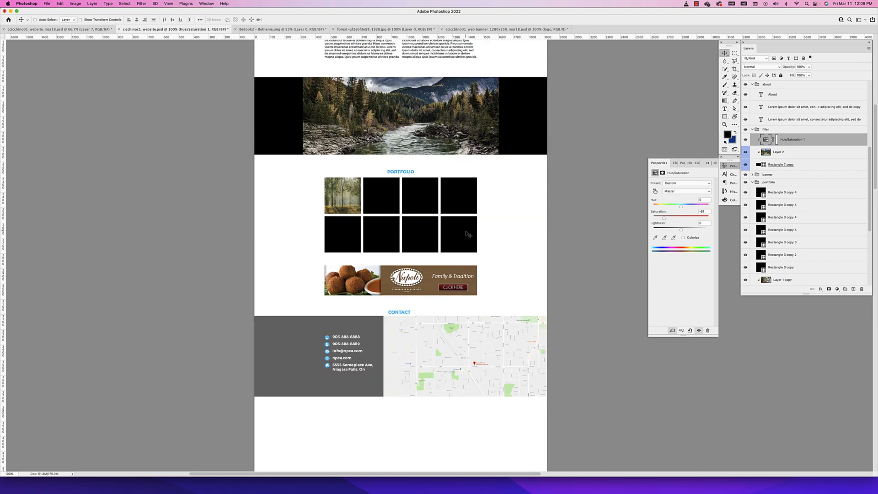
Collapse the filler, about, portfolio, contact and header layer groups, including the header's subgroups, and select the header group
left_click(760, 129)
left_click(752, 129)
left_click(752, 85)
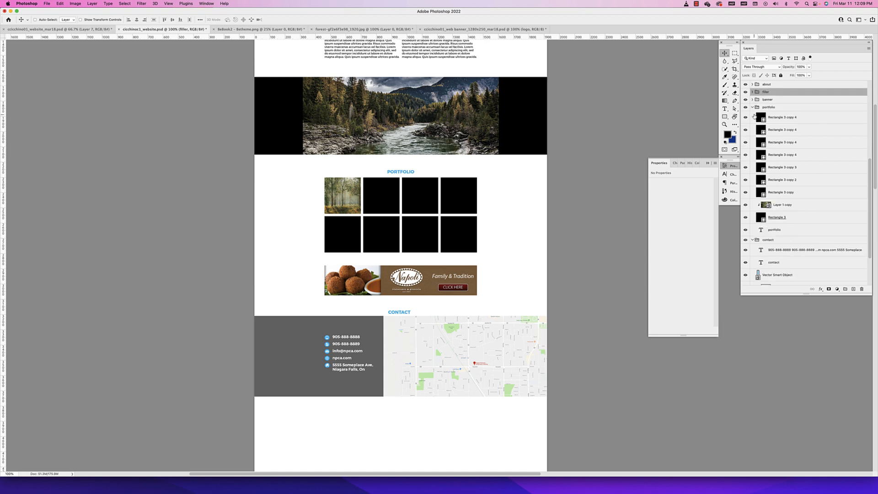
left_click(753, 107)
left_click(753, 187)
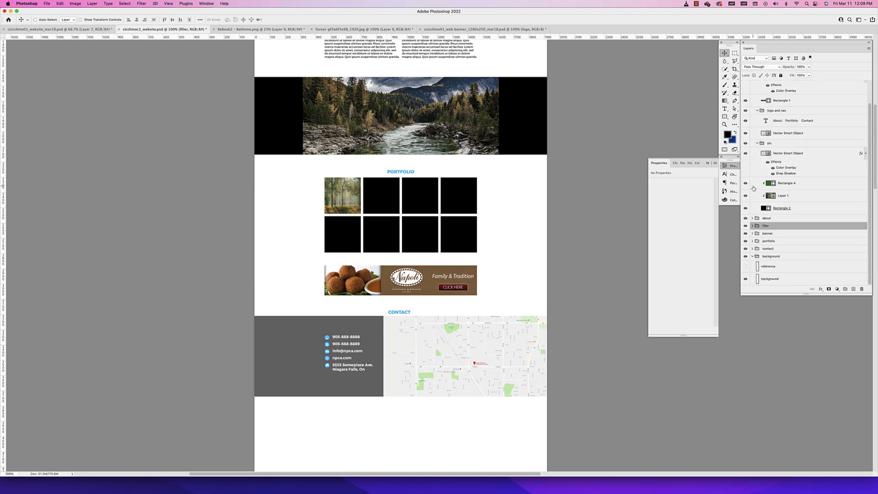
left_click(757, 137)
left_click(757, 137)
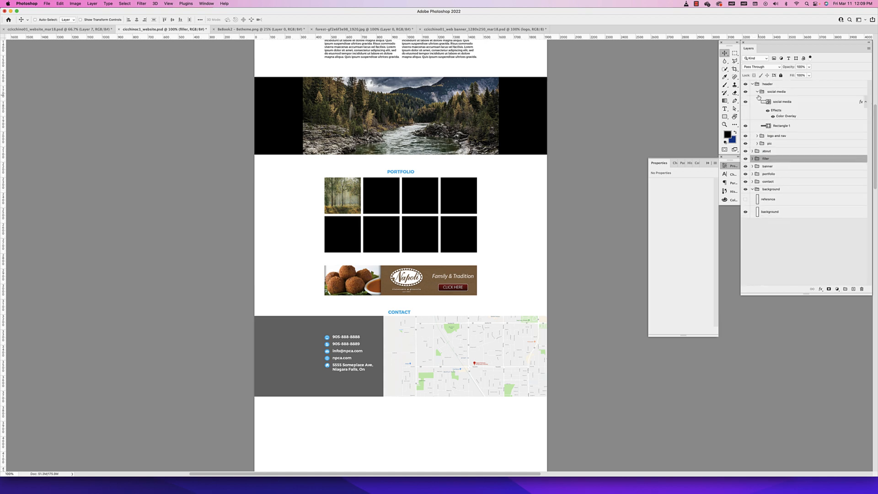
left_click(757, 92)
left_click(752, 84)
left_click(767, 87)
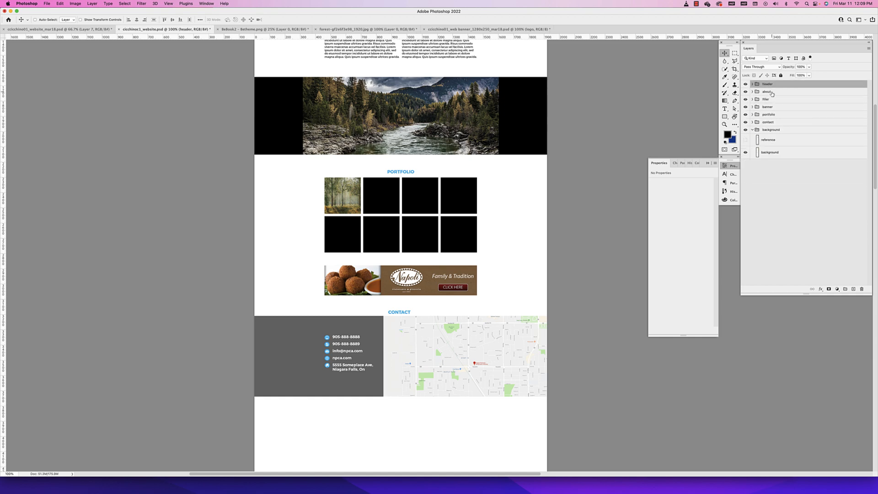
Check the layer groups against the page order and move the banner group below the portfolio group
left_click(768, 93)
scroll(455, 120, "up", 10)
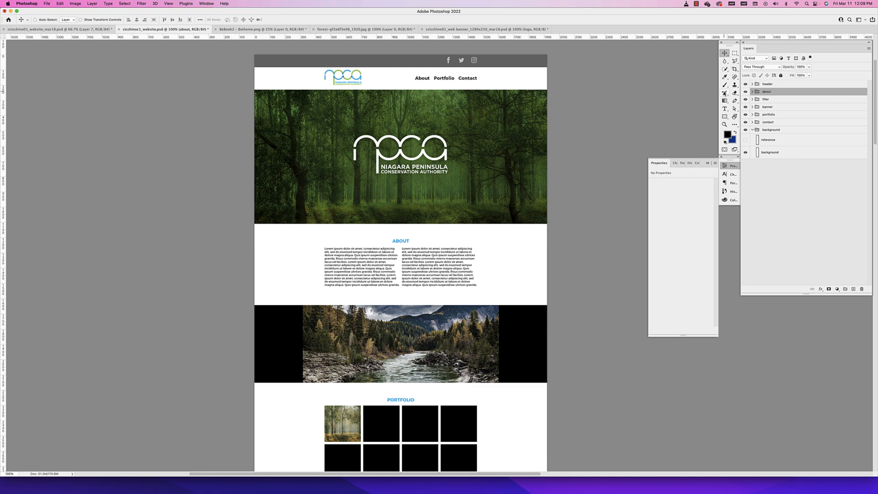
left_click(764, 100)
left_click(769, 107)
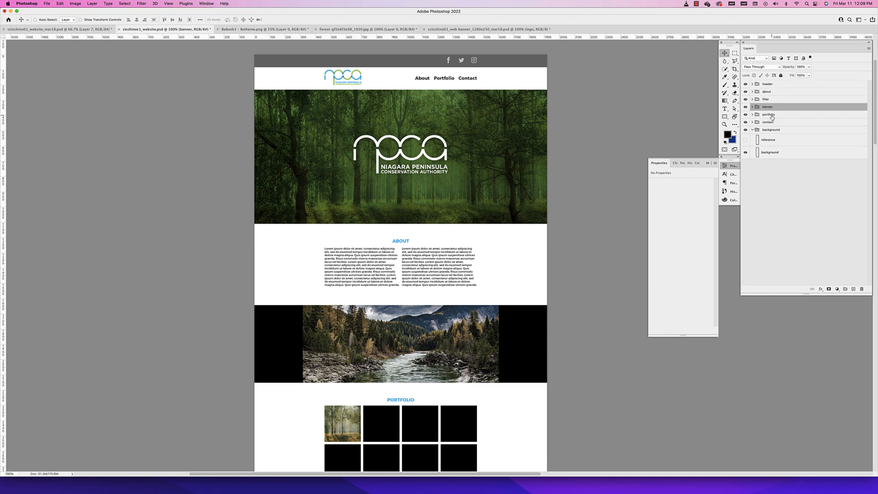
scroll(508, 253, "down", 8)
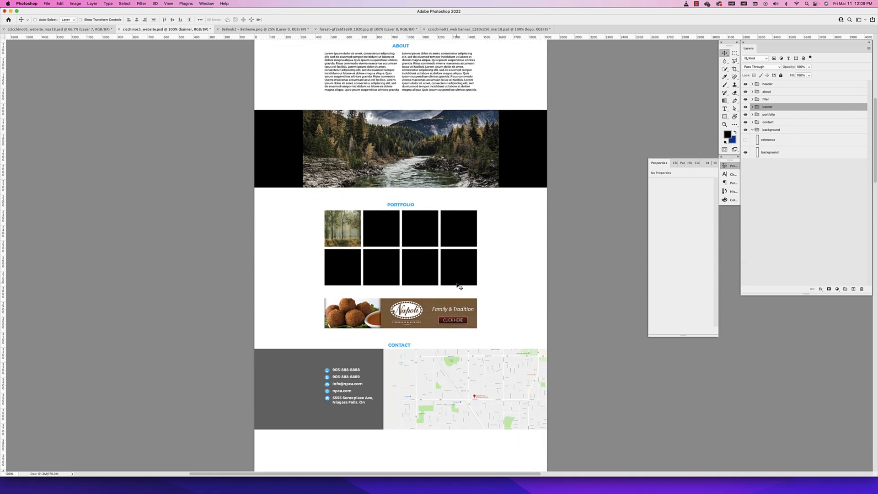
left_click_drag(768, 108, 773, 120)
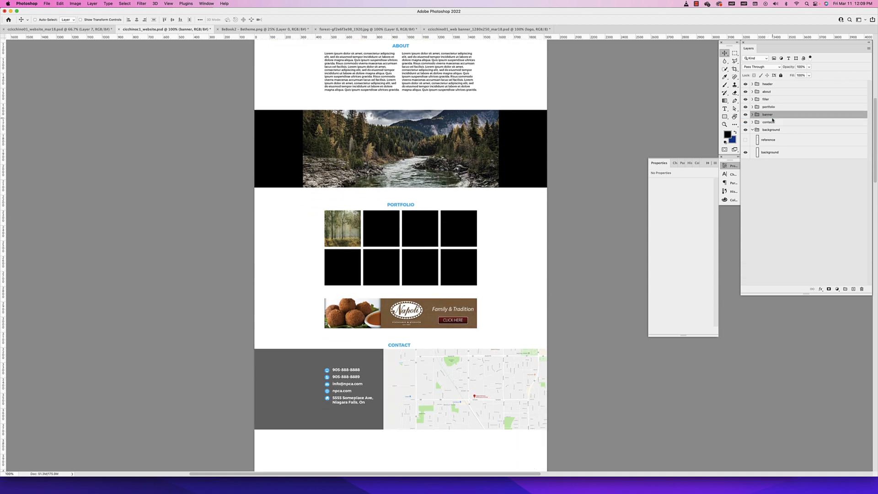
left_click(773, 107)
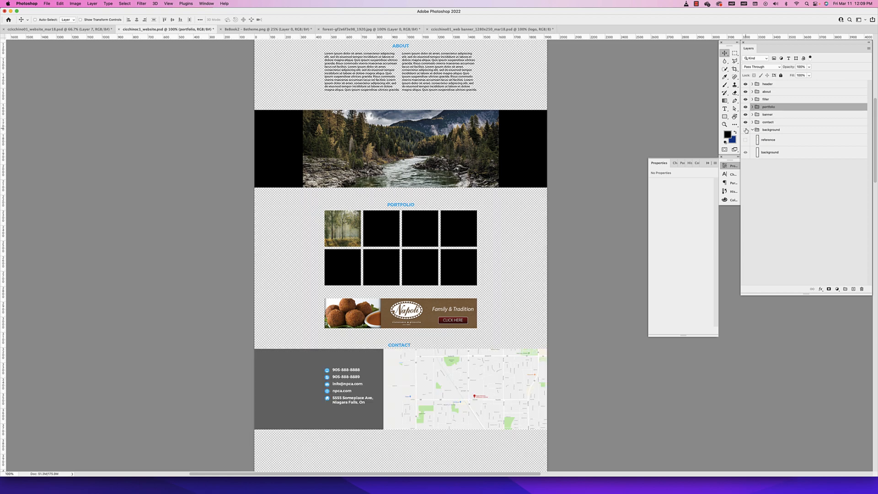
Collapse the background group, colour-label it red and colour-label the contact group orange
left_click(752, 130)
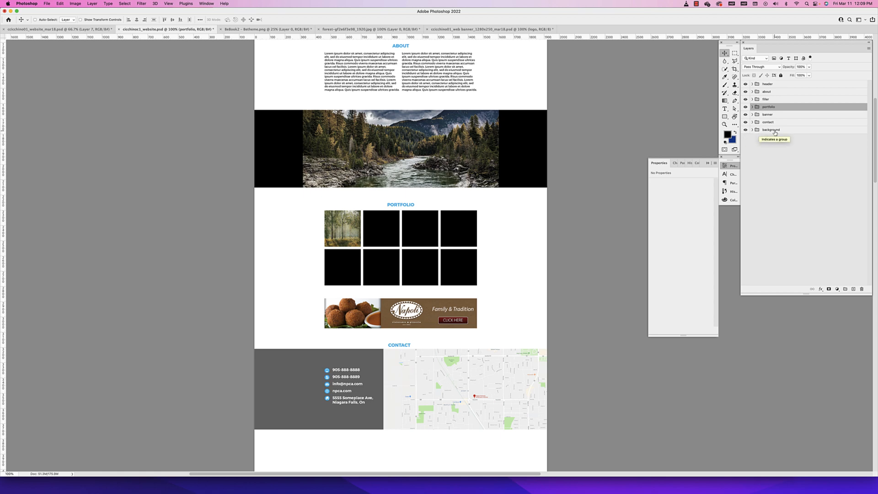
left_click(749, 131)
right_click(745, 132)
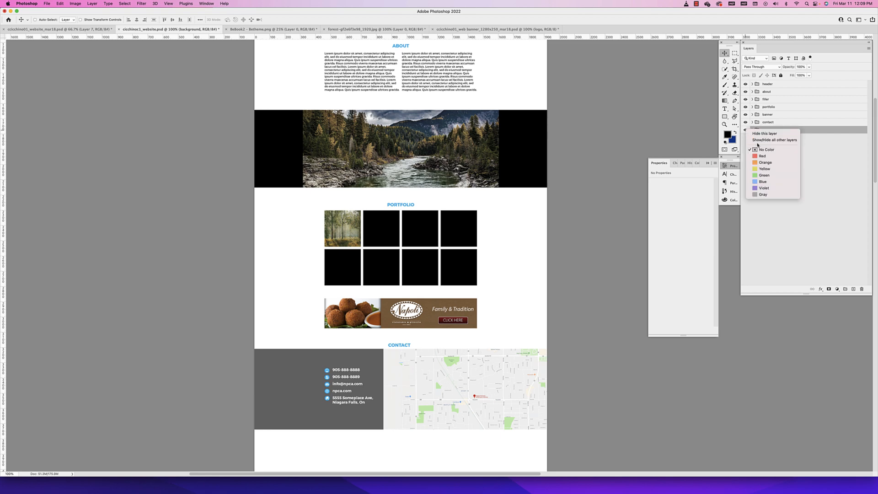
left_click(762, 156)
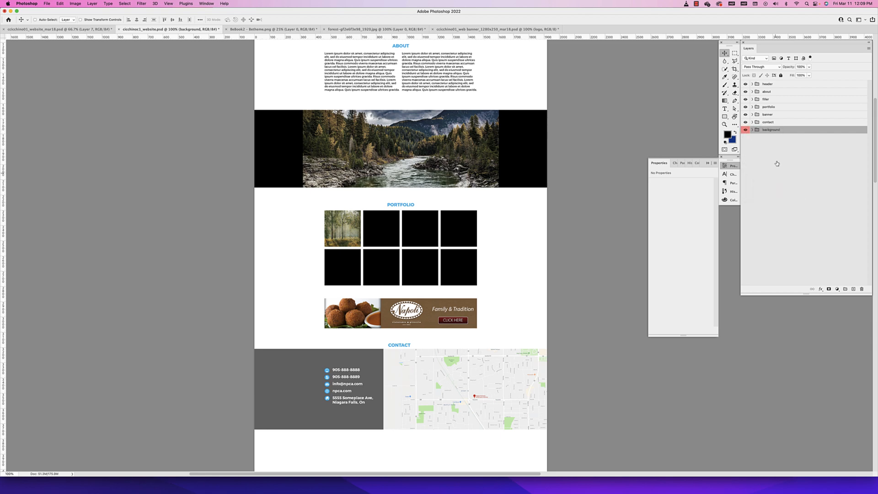
right_click(770, 123)
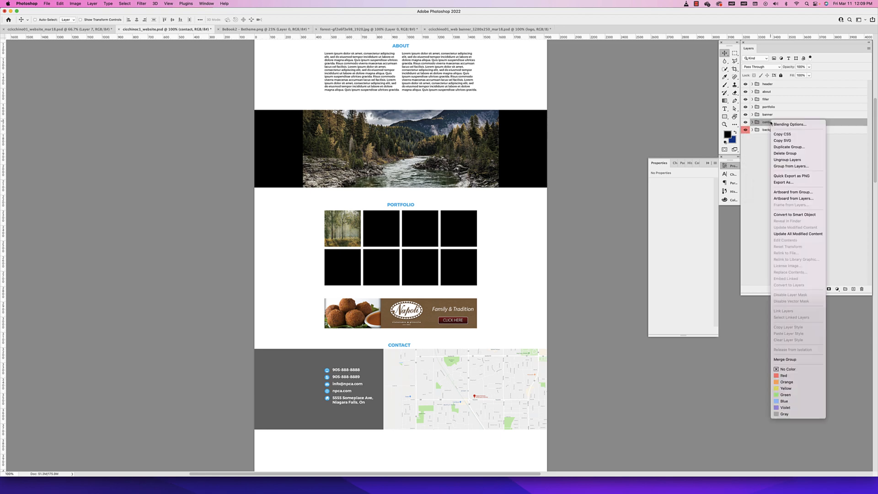
left_click(787, 382)
Colour-label the banner group yellow and the portfolio group green
right_click(776, 116)
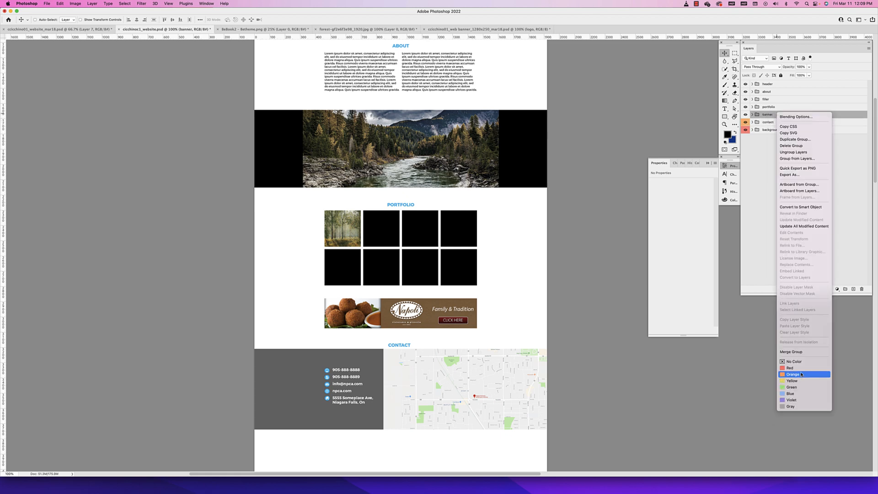
left_click(789, 383)
right_click(777, 107)
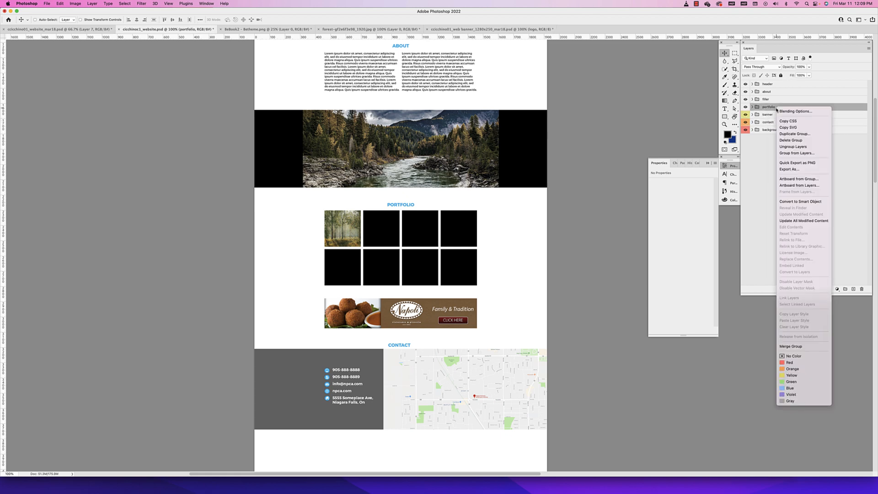
left_click(786, 382)
Colour-label the filler group blue, the about group violet and the header group gray, and clear the layer selection
right_click(781, 99)
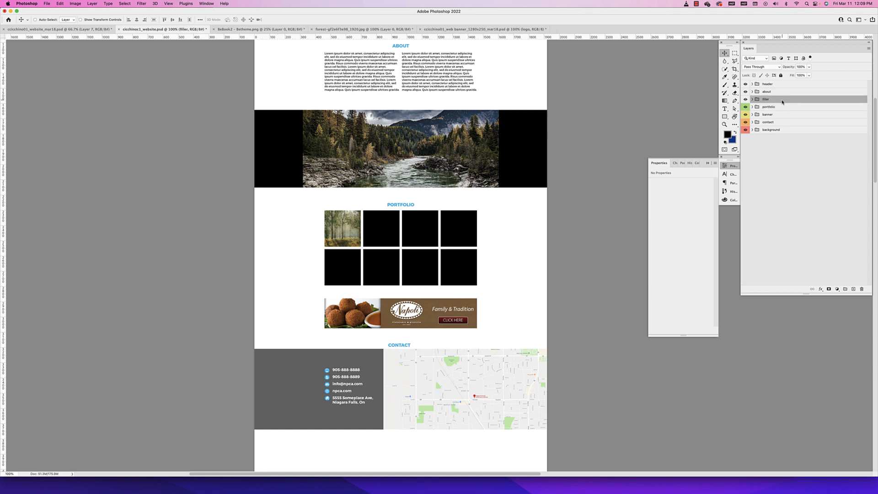
left_click(790, 380)
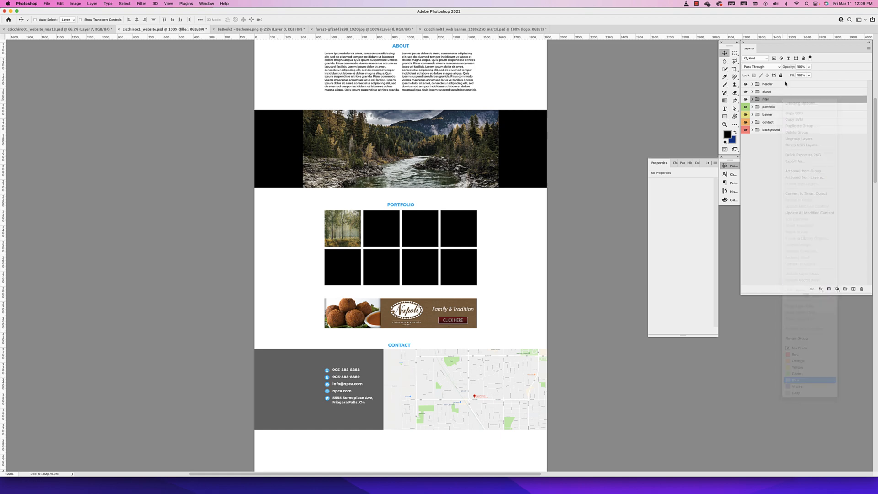
right_click(776, 93)
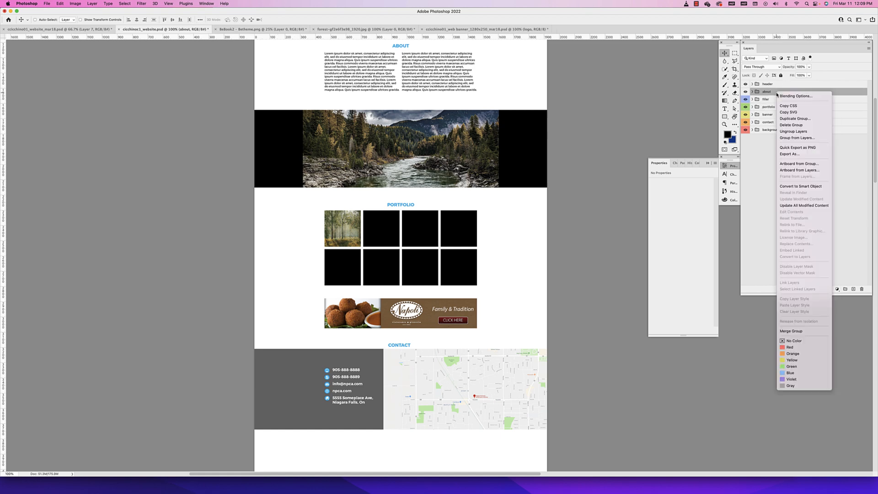
left_click(790, 379)
right_click(780, 85)
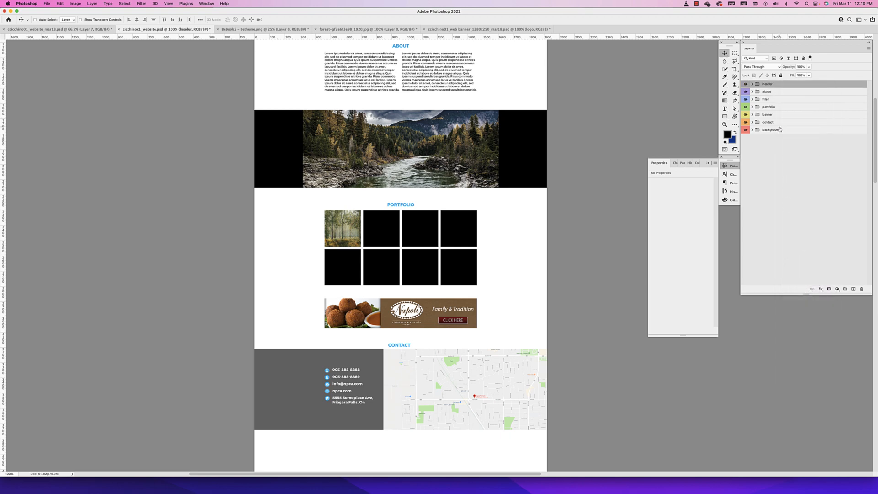
left_click(772, 161)
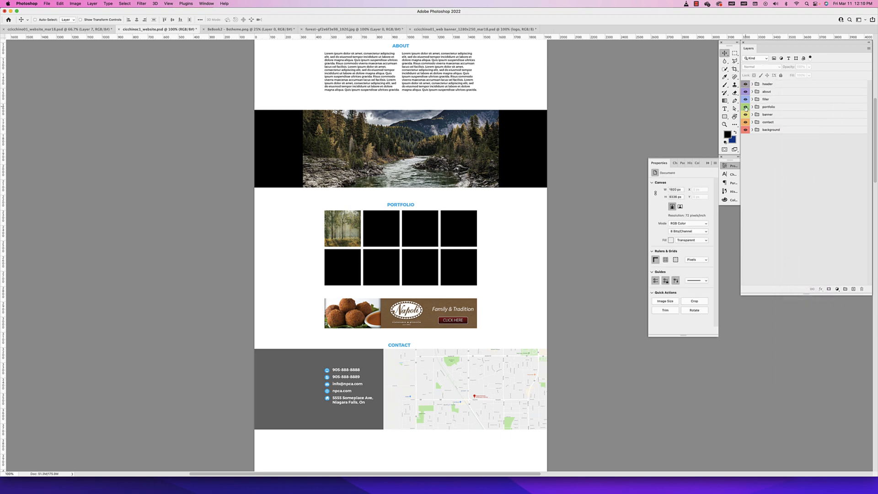
Expand and collapse the background and contact groups to examine the colour labels on their layers
left_click(752, 130)
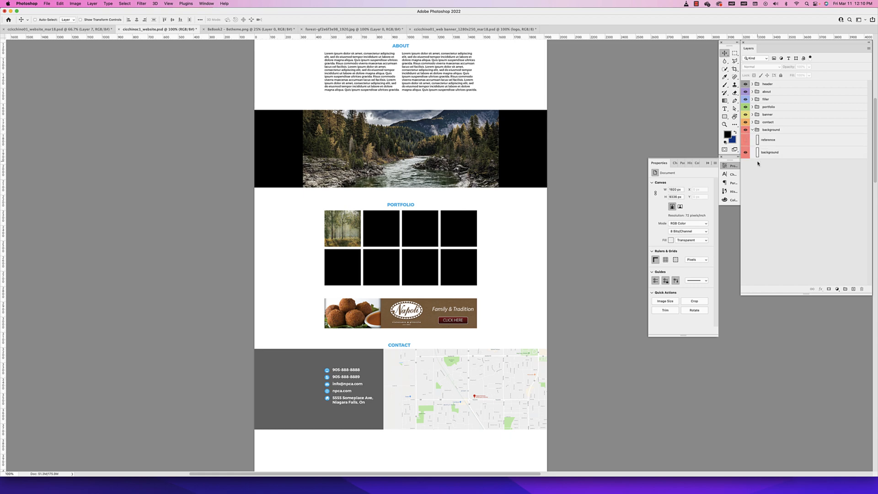
left_click(752, 131)
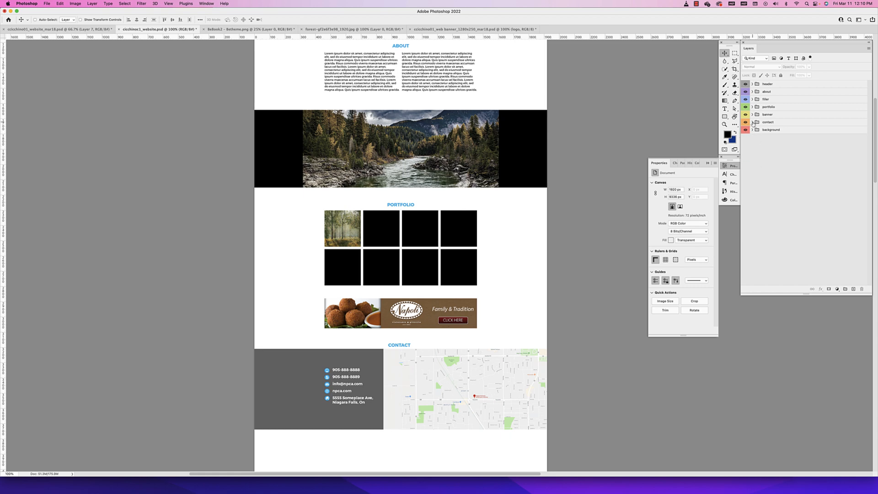
left_click(752, 123)
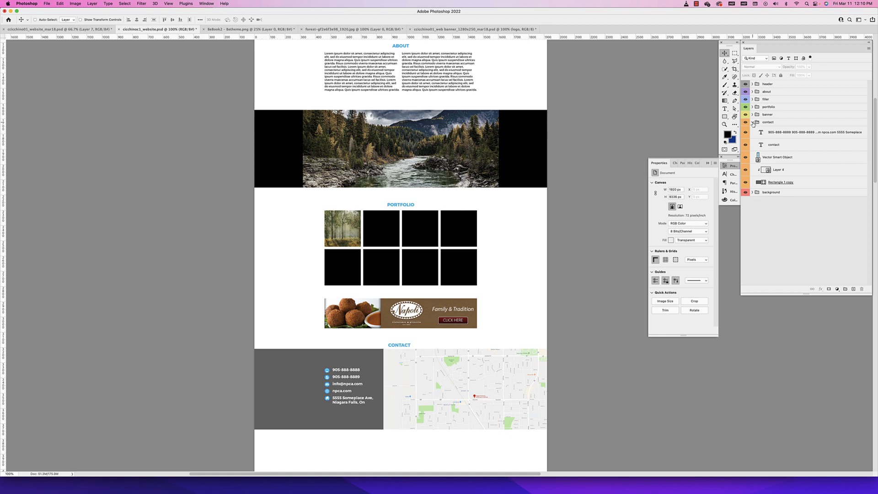
left_click(752, 122)
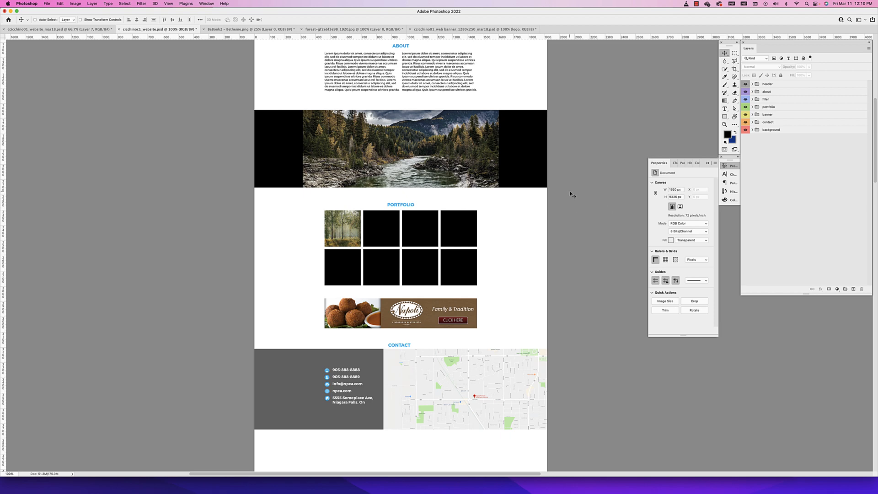
Duplicate the filler group and place the copy between the contact and background groups
scroll(481, 195, "up", 1)
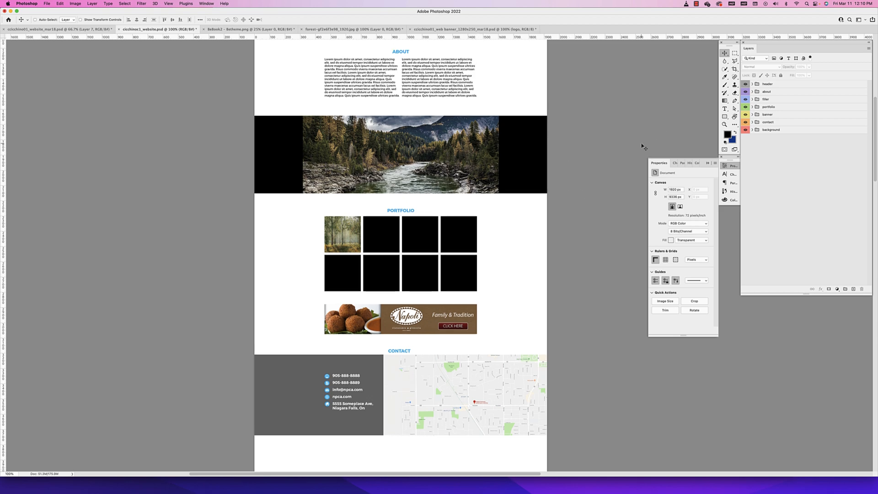
left_click(765, 99)
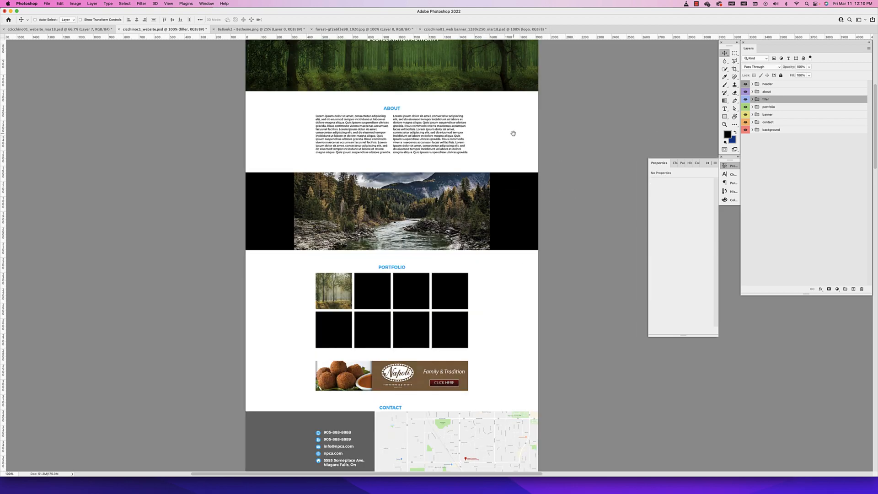
scroll(513, 133, "up", 2)
scroll(514, 206, "down", 5)
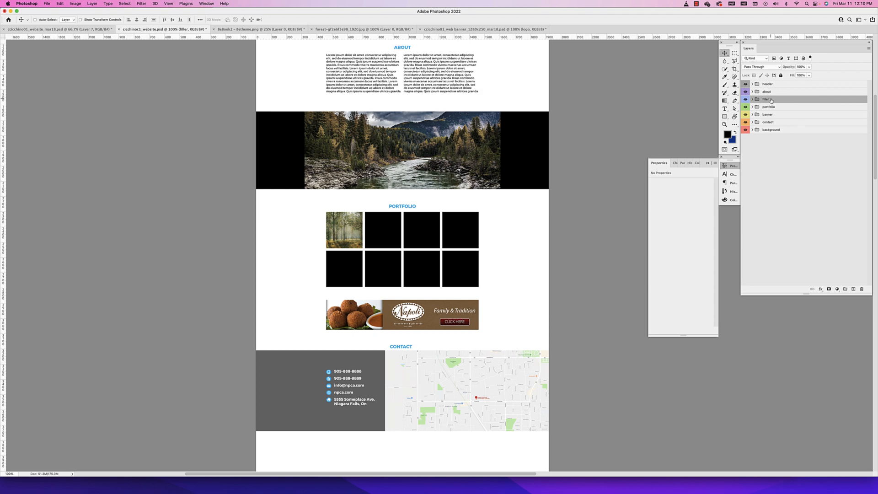
left_click_drag(775, 100, 776, 128)
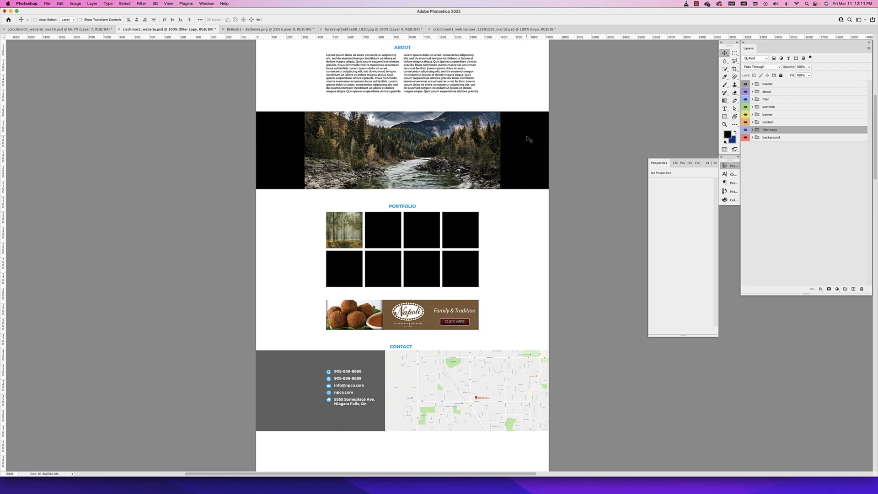
Move the copied river filler section down the page until it sits flush beneath the contact section
left_click_drag(529, 140, 522, 158)
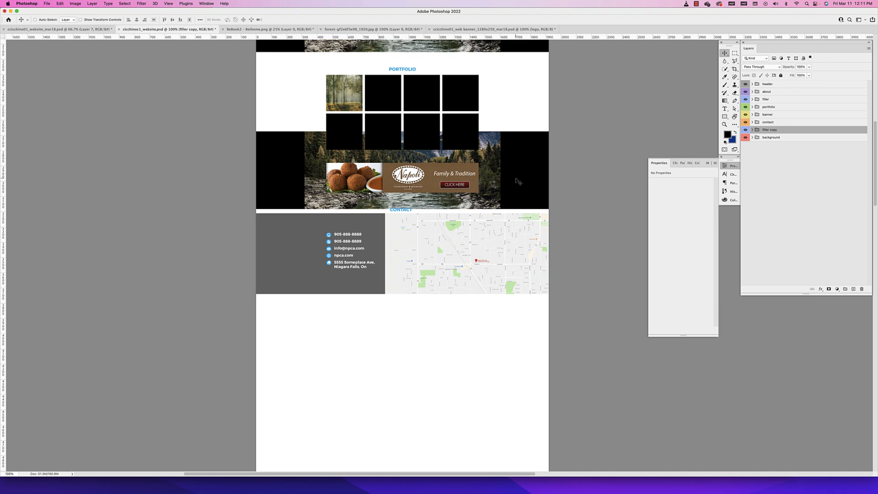
left_click_drag(516, 178, 495, 190)
scroll(495, 190, "up", 5)
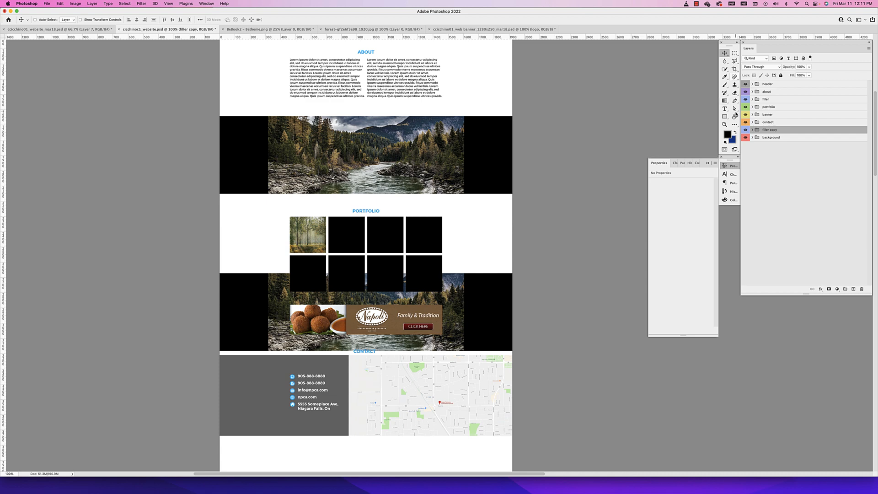
scroll(445, 169, "up", 2)
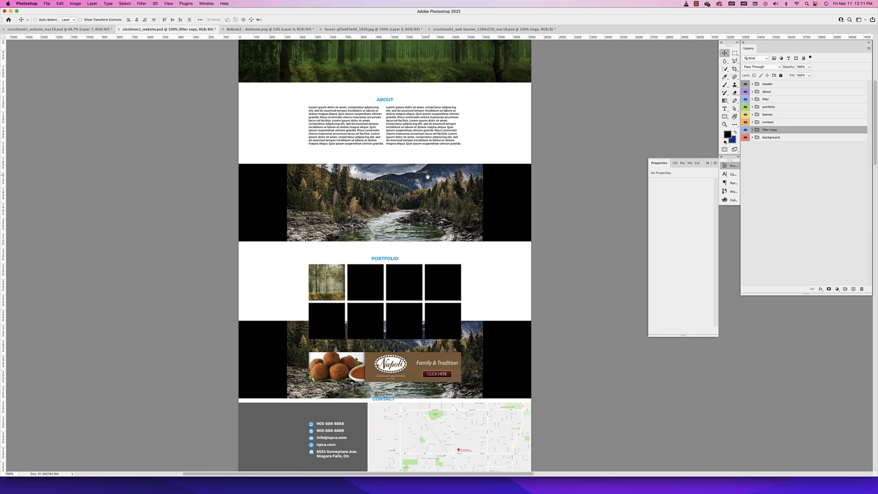
scroll(428, 176, "down", 8)
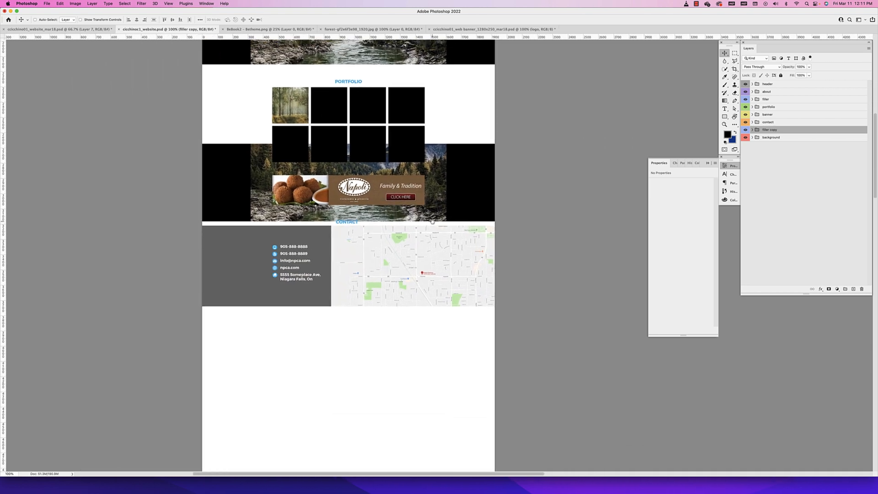
scroll(432, 220, "down", 3)
left_click_drag(505, 156, 504, 316)
key("Up")
key("Up")
key("Up")
key("Up")
key("Up")
key("Up")
key("Up")
key("Up")
key("Up")
key("Up")
key("Up")
key("Up")
key("Up")
key("Up")
key("Up")
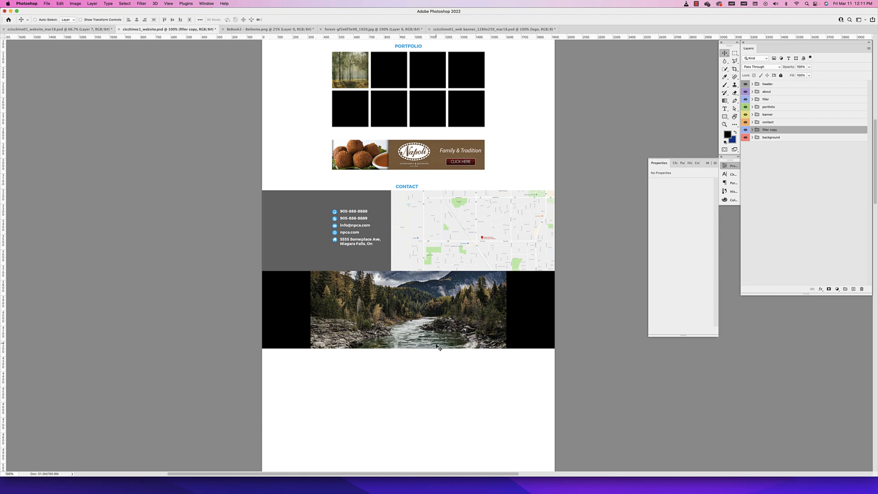
Scale the copied river image to about 1953 px wide so it fills its rectangle, and shift it down within the section
left_click(427, 306)
key("super+t")
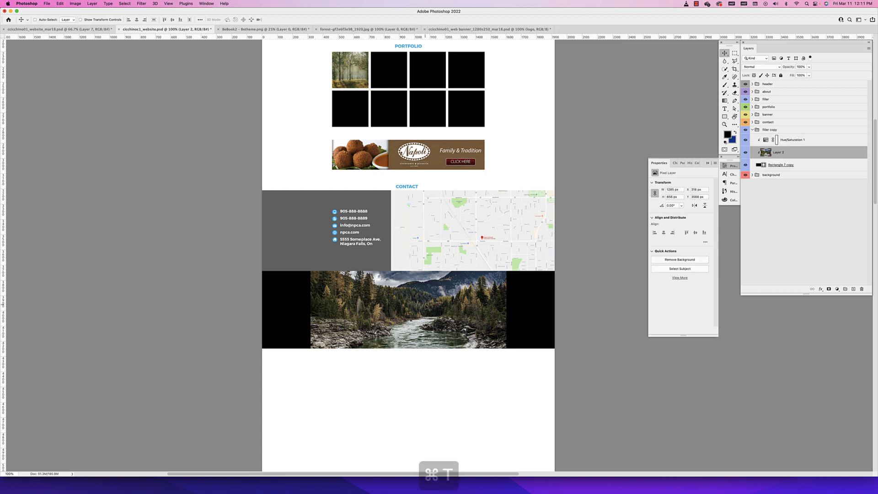
left_click_drag(510, 245, 559, 210)
key("Return")
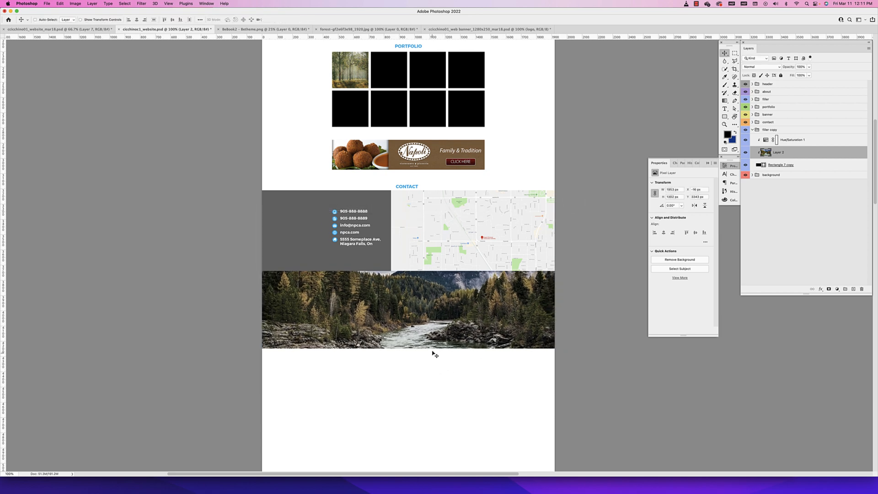
left_click_drag(431, 339, 431, 346)
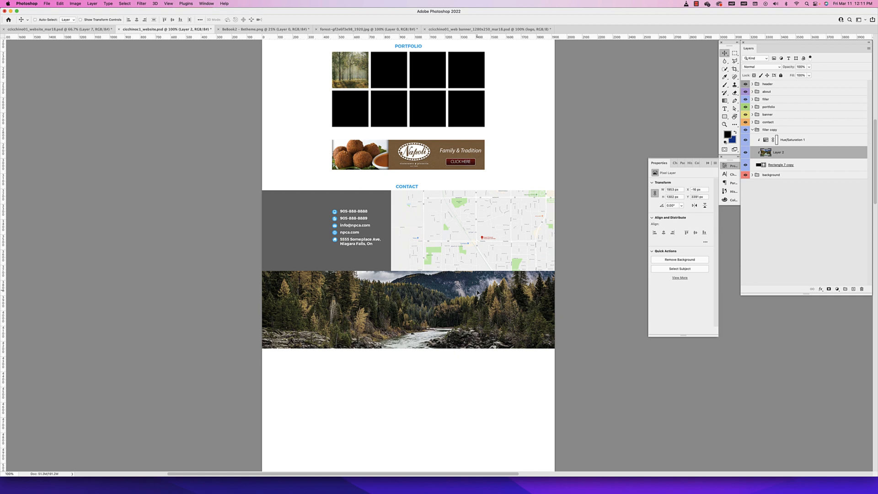
Show the guides, move the contact map to X 960 px so its edge meets the page centre, and hide the guides
left_click(415, 239, "super")
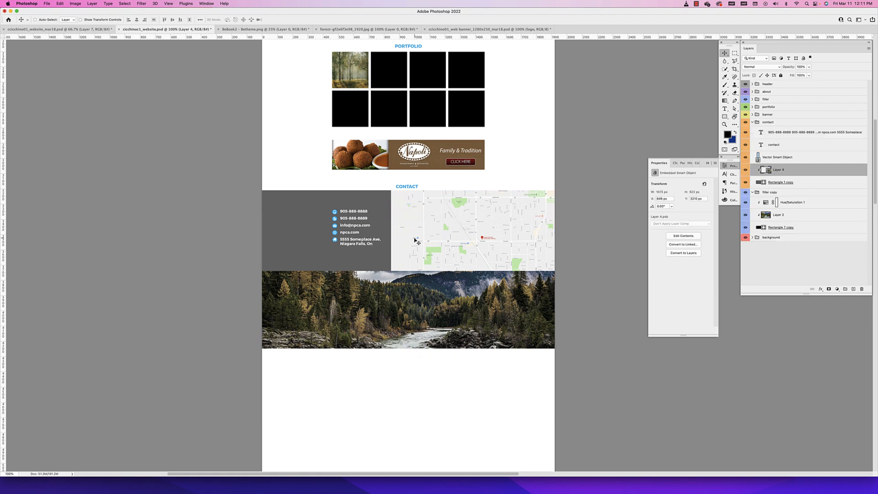
key("super+semicolon")
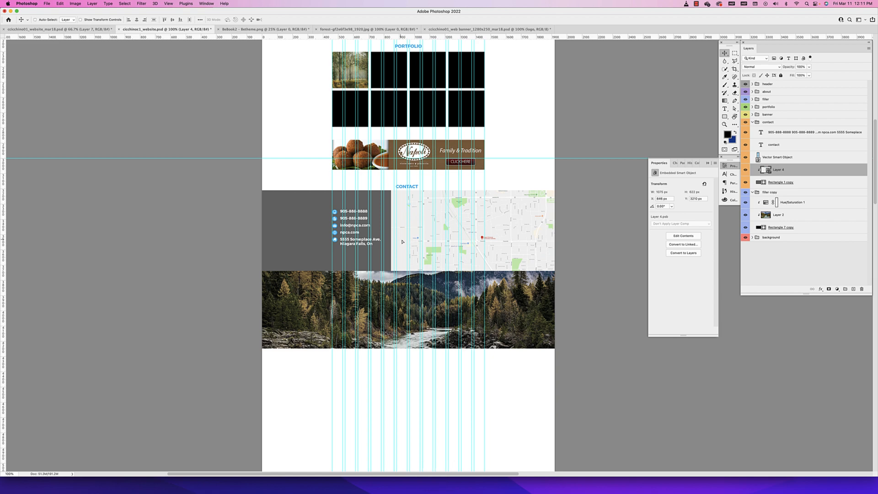
left_click_drag(402, 242, 419, 242)
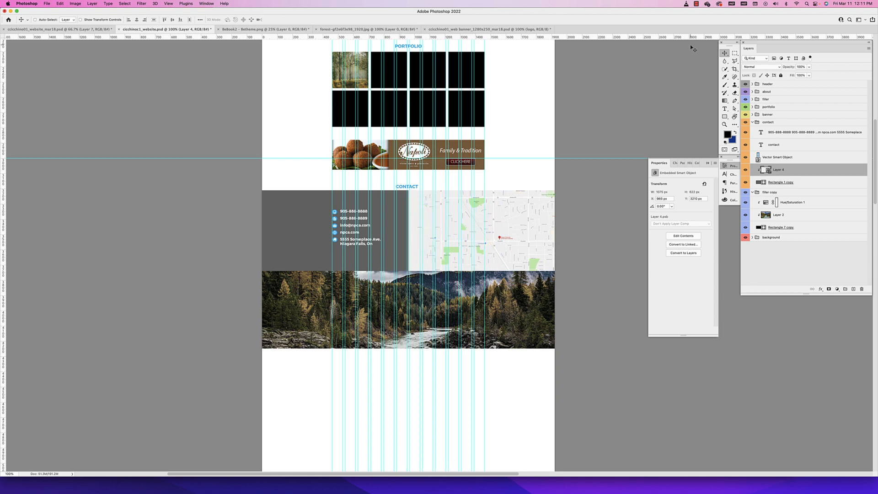
key("super+semicolon")
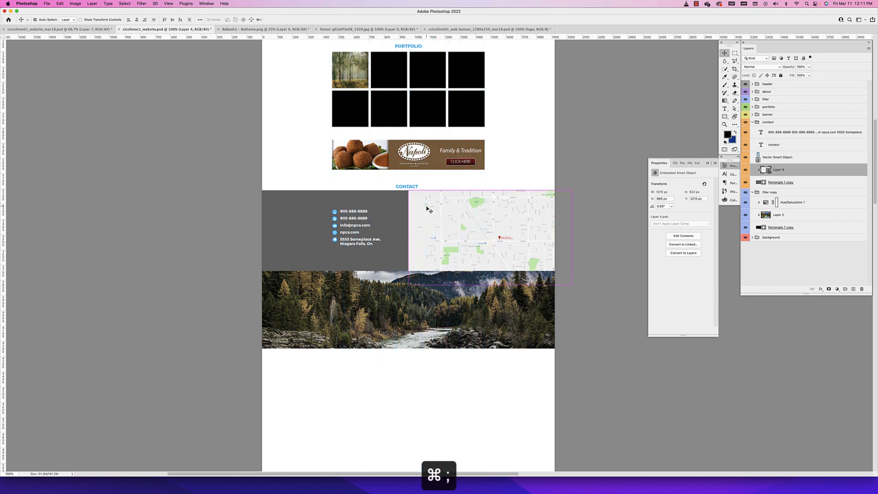
scroll(426, 235, "up", 5)
scroll(427, 235, "up", 3)
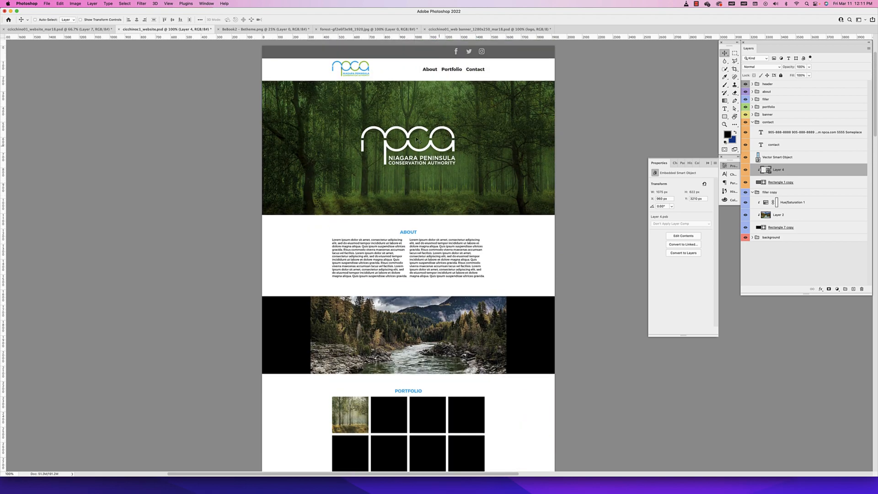
Review the page layout from the header through the about, filler, portfolio, banner and contact sections
scroll(426, 247, "down", 3)
scroll(463, 151, "up", 3)
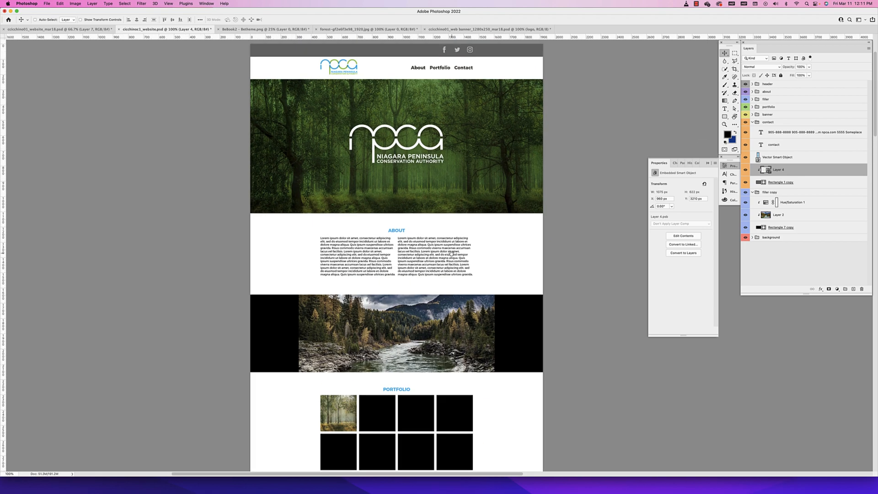
scroll(452, 225, "down", 1)
scroll(452, 225, "down", 1)
scroll(439, 183, "up", 2)
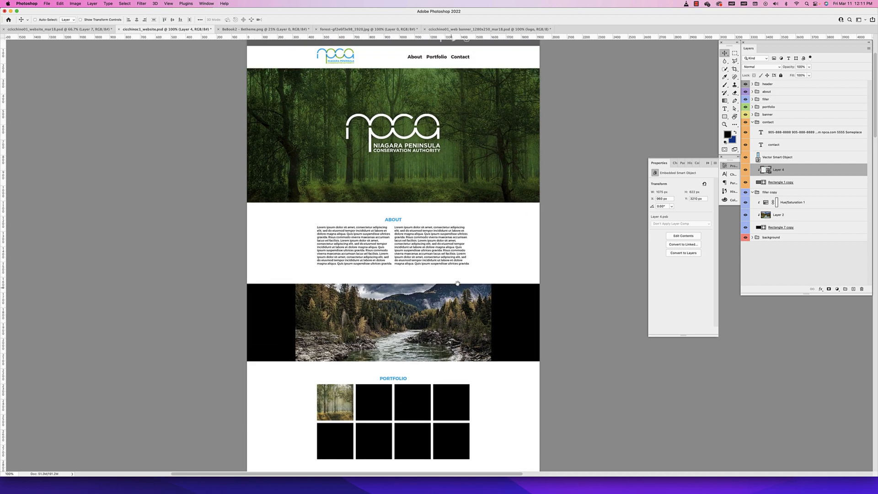
scroll(424, 57, "up", 1)
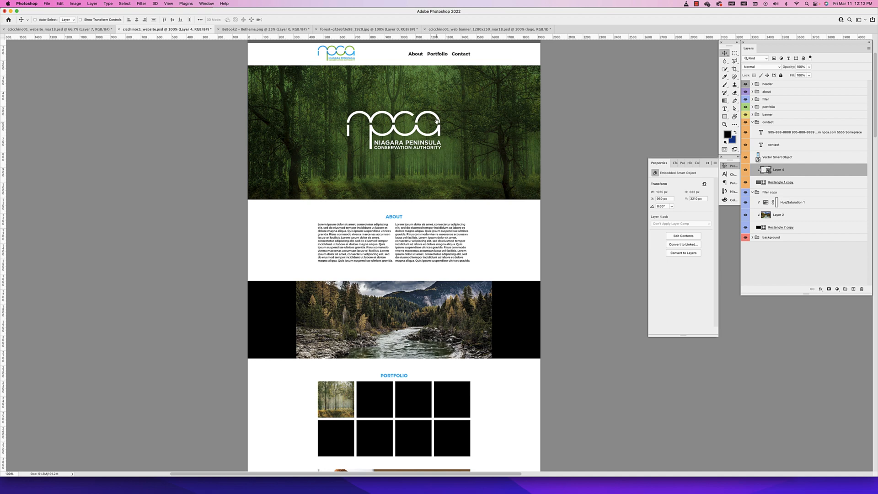
scroll(441, 91, "up", 1)
scroll(434, 274, "down", 6)
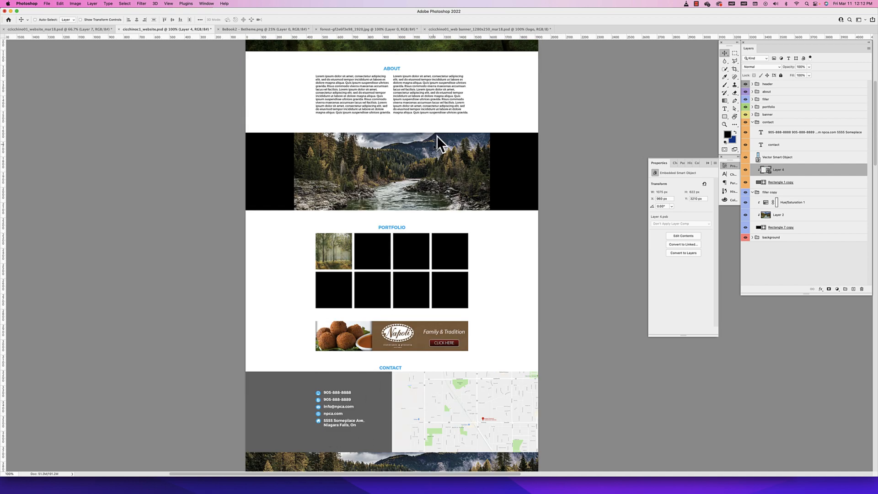
scroll(374, 360, "up", 5)
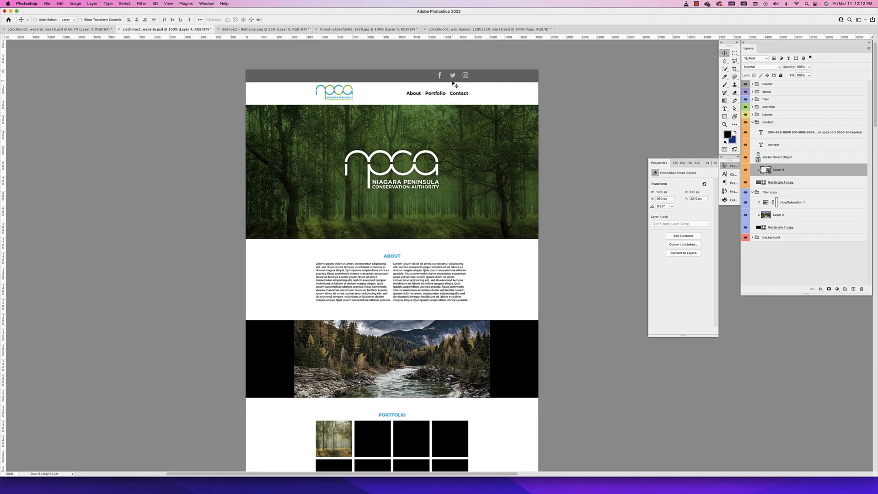
scroll(446, 109, "down", 3)
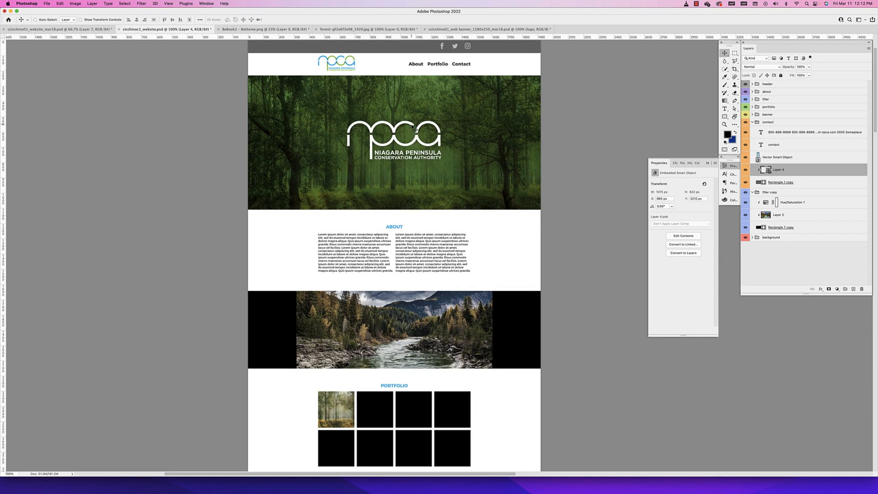
scroll(416, 137, "down", 5)
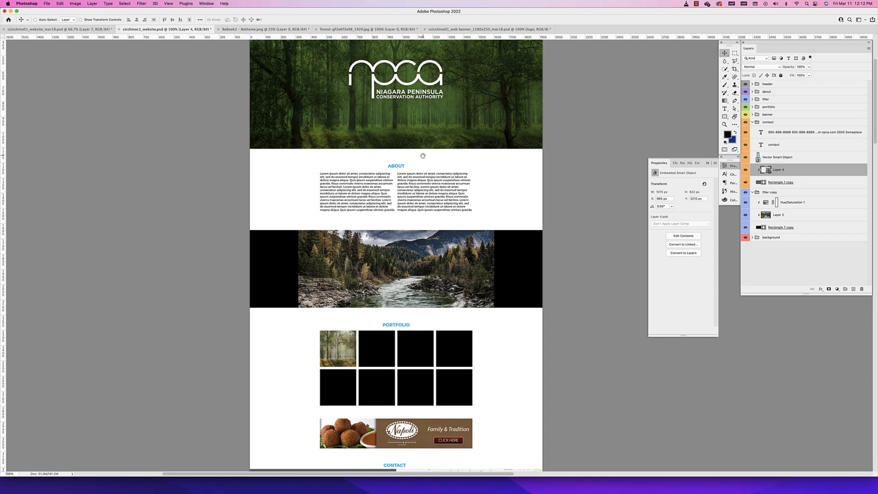
scroll(423, 157, "down", 2)
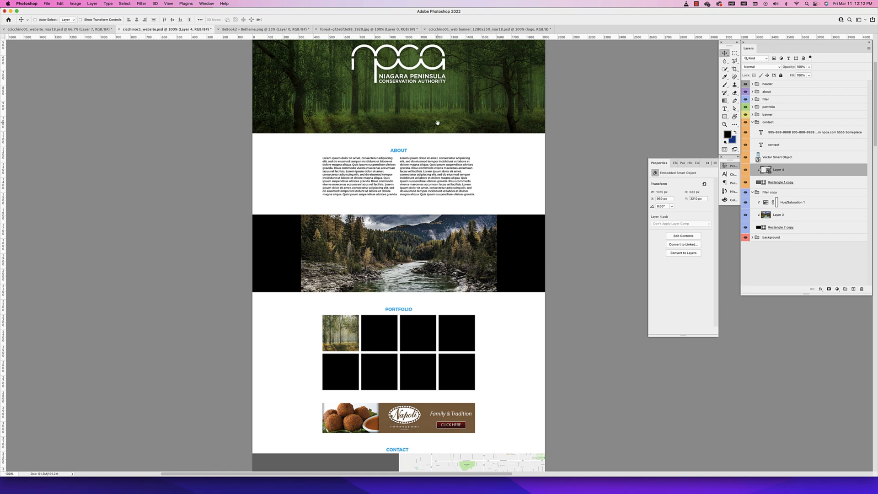
scroll(437, 123, "up", 7)
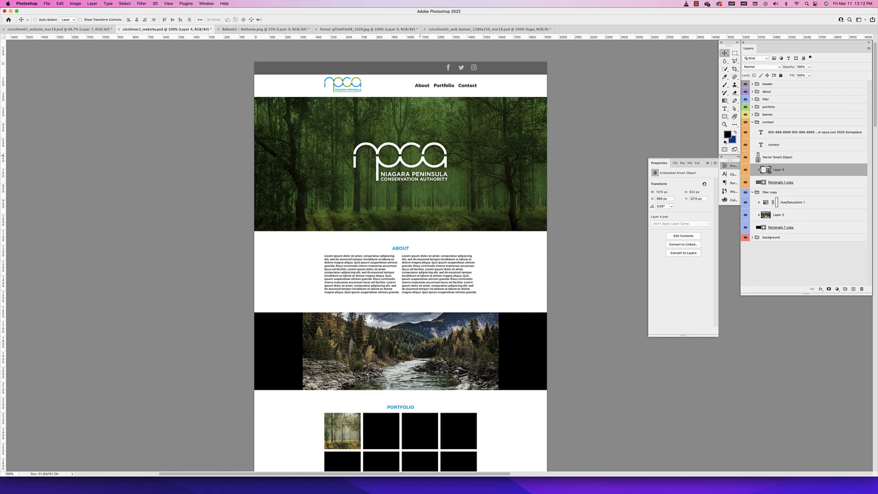
scroll(412, 200, "down", 1)
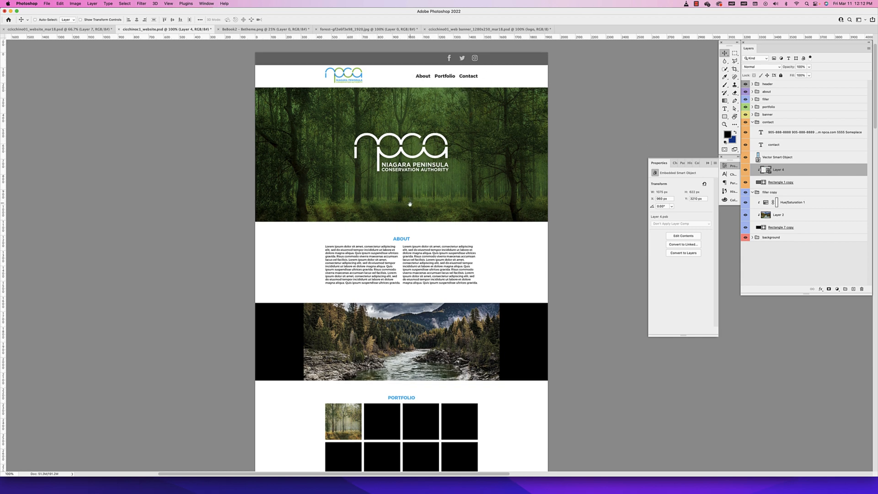
scroll(410, 204, "down", 5)
scroll(401, 217, "right", 2)
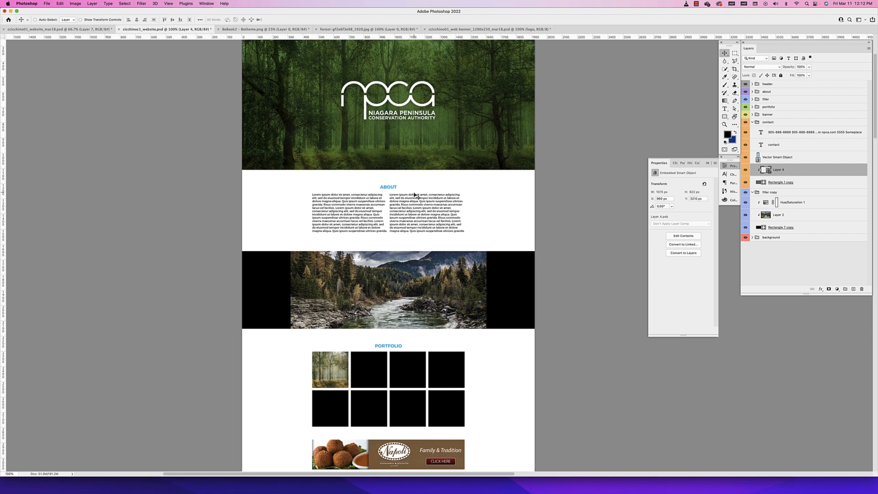
scroll(414, 195, "down", 2)
scroll(414, 195, "left", 2)
Set the ABOUT heading's font size to 37 pt and left-align its text
left_click(410, 170, "super")
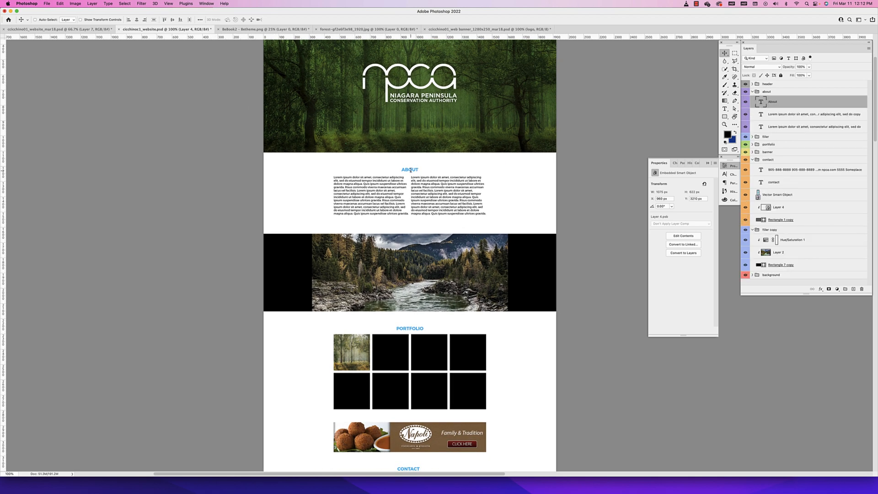
double_click(410, 170)
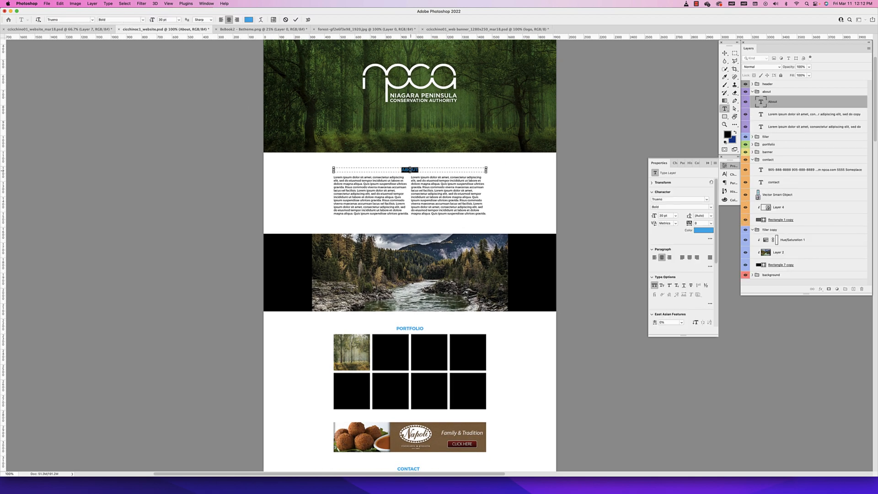
left_click(169, 20)
type("40")
key("Return")
key("Down")
left_click(221, 20)
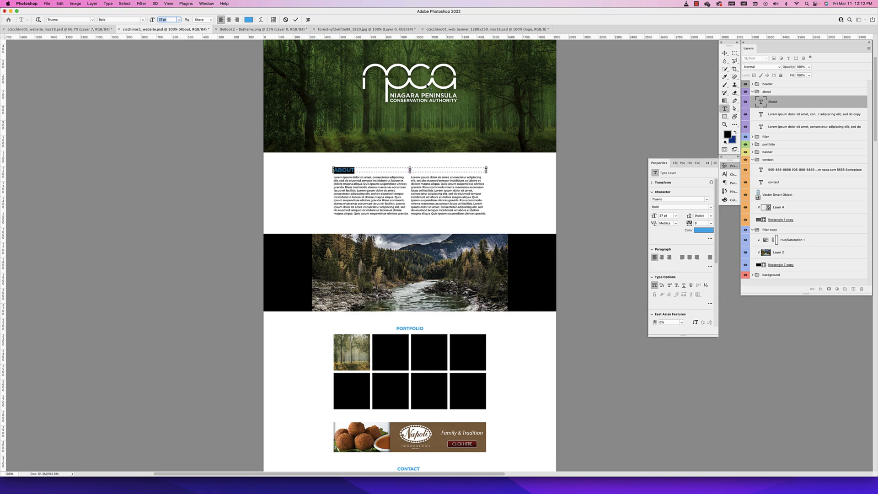
Extend the ABOUT heading's text box downward and set its font size to 40 pt
left_click_drag(410, 171, 410, 176)
left_click(168, 20)
key("Return")
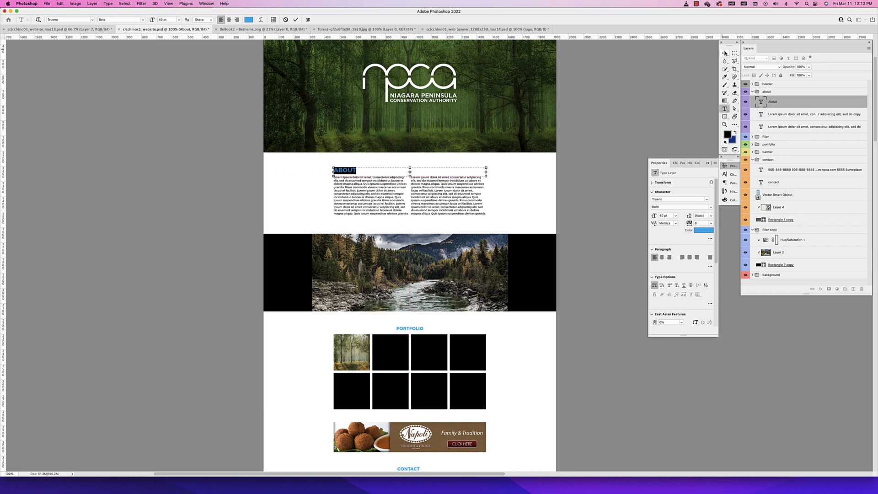
left_click(725, 54)
key("shift+Down")
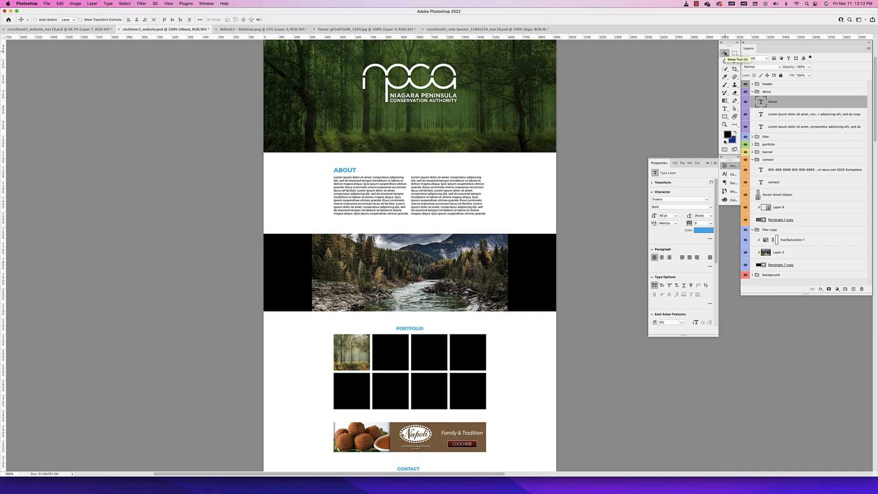
Set the PORTFOLIO heading's font size to 40 pt and left-align its text
double_click(409, 328)
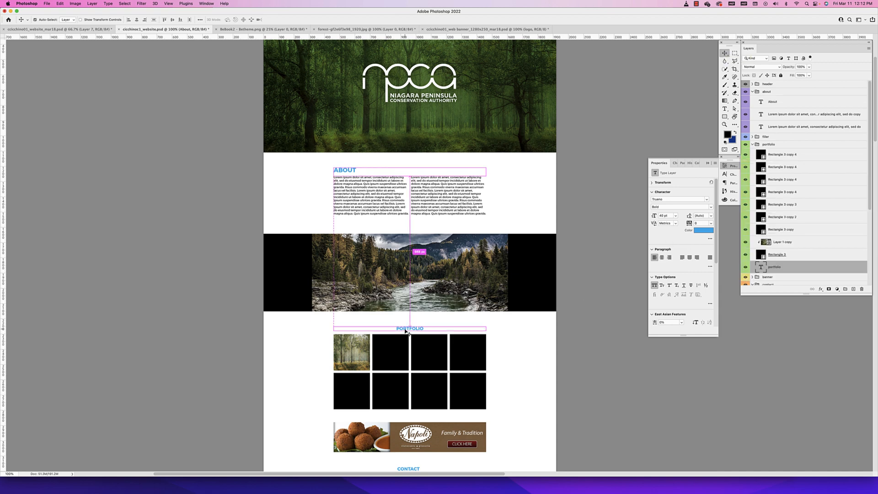
left_click(157, 19)
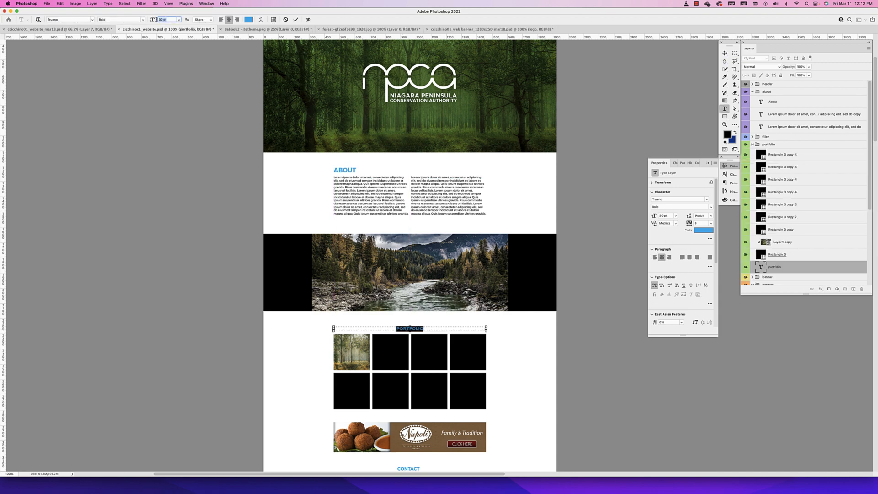
type("40")
key("Return")
left_click(682, 163)
left_click(659, 174)
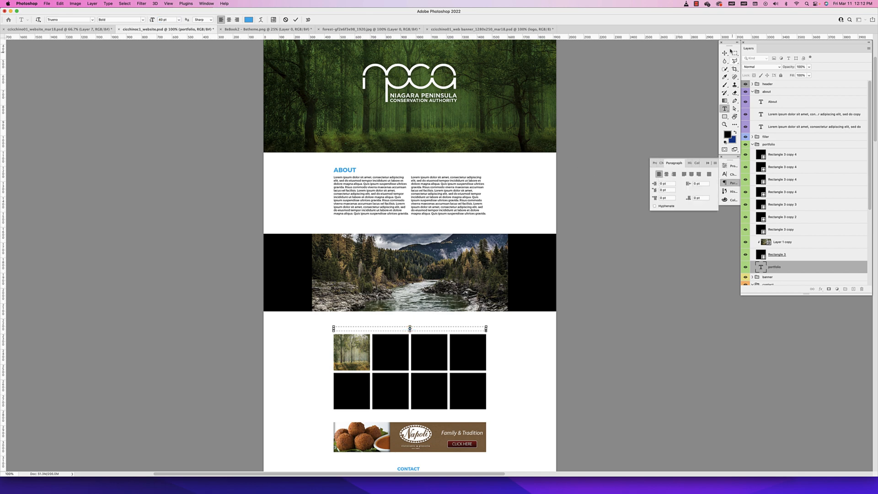
left_click(725, 53)
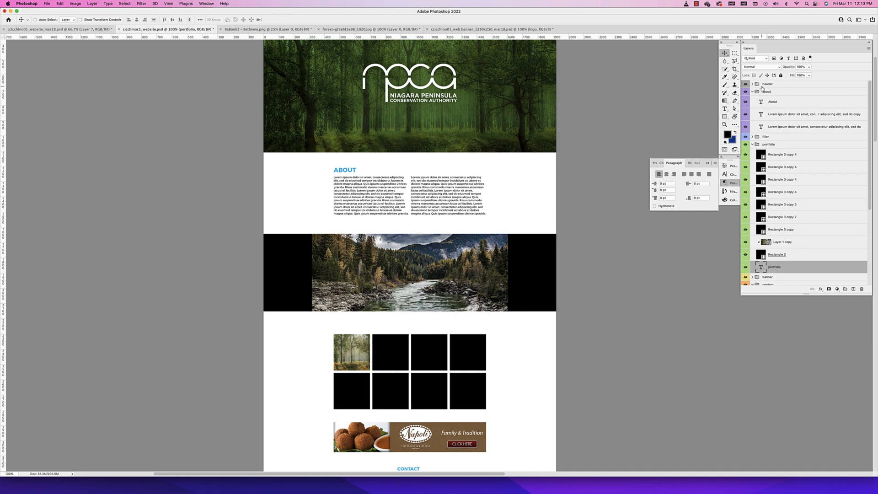
Extend the PORTFOLIO heading's text box downward so the 40 pt text fits inside it
double_click(761, 267)
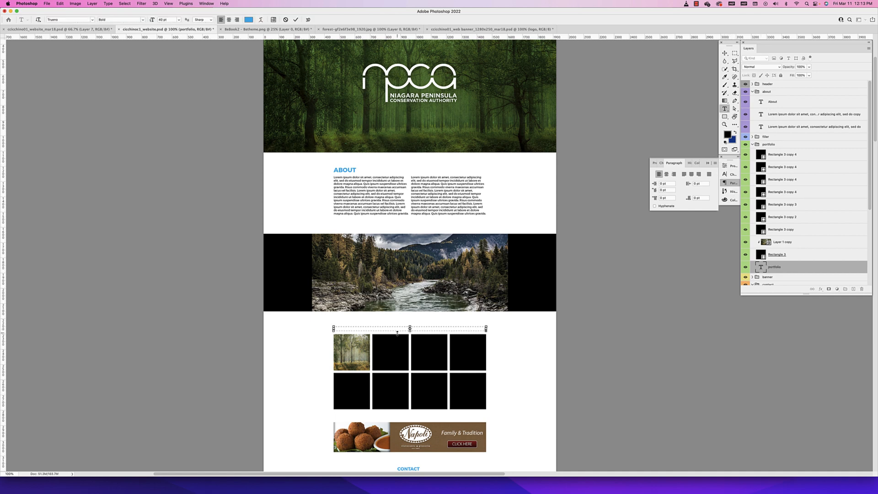
left_click_drag(409, 331, 410, 327)
key("super+equal")
key("super+equal")
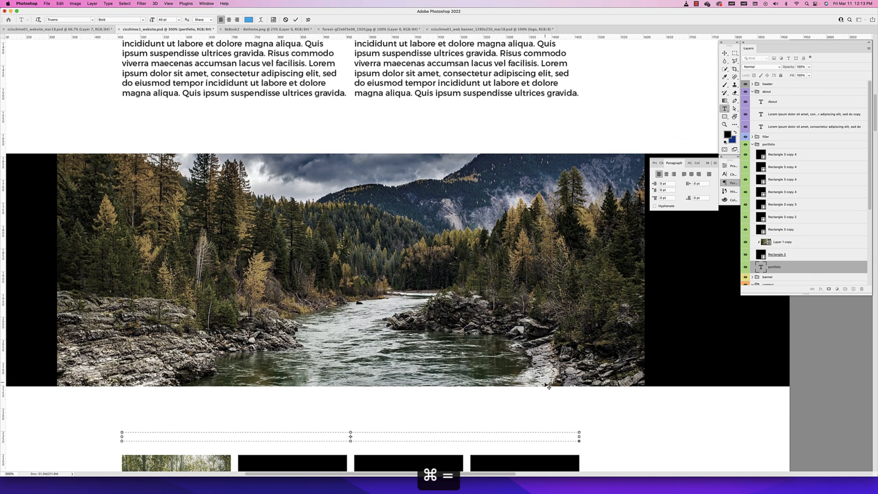
scroll(578, 428, "down", 2)
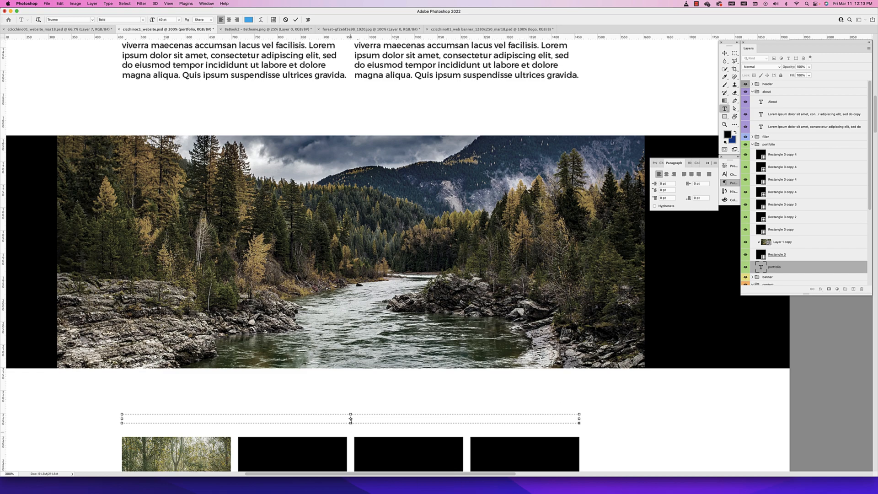
left_click_drag(351, 424, 351, 432)
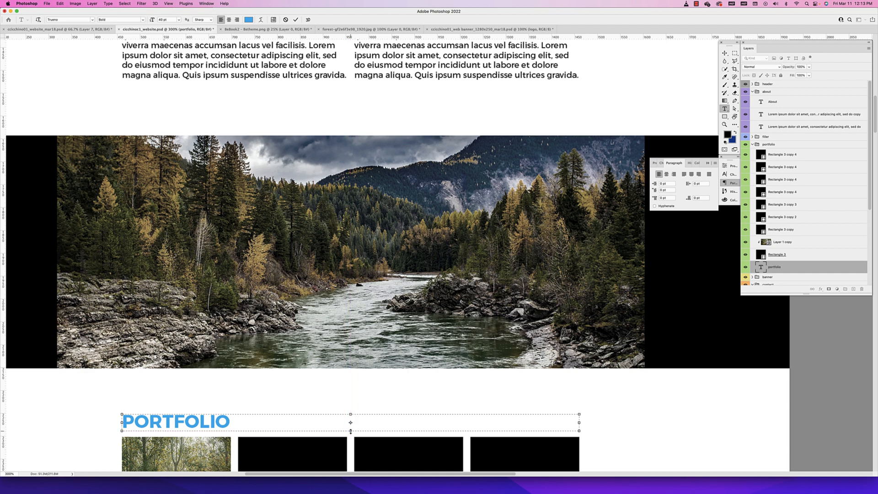
scroll(391, 392, "down", 5)
key("super+minus")
key("super+minus")
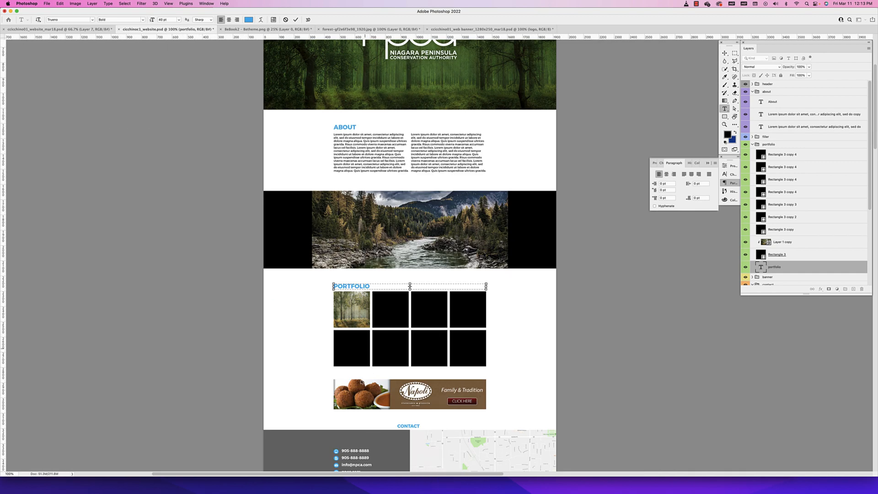
Set the CONTACT heading to 40 pt and left-align it within a taller text box
double_click(412, 427)
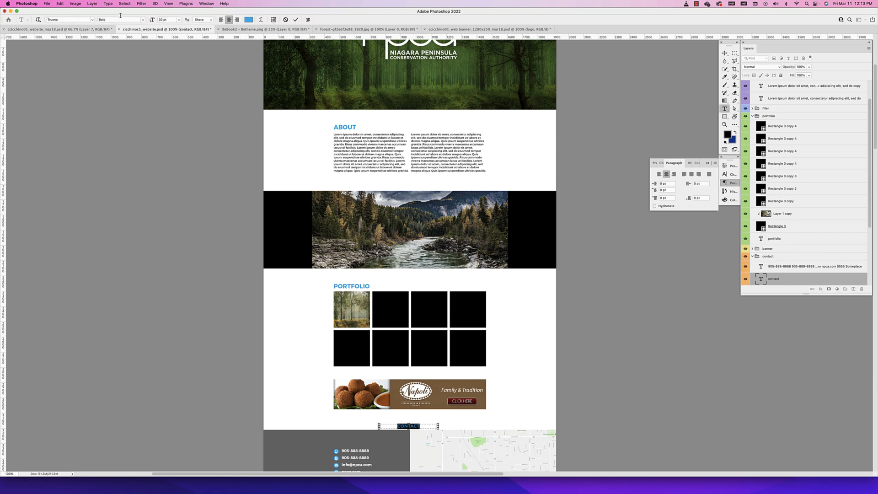
left_click(169, 20)
key("Return")
left_click_drag(408, 429, 408, 438)
left_click(220, 20)
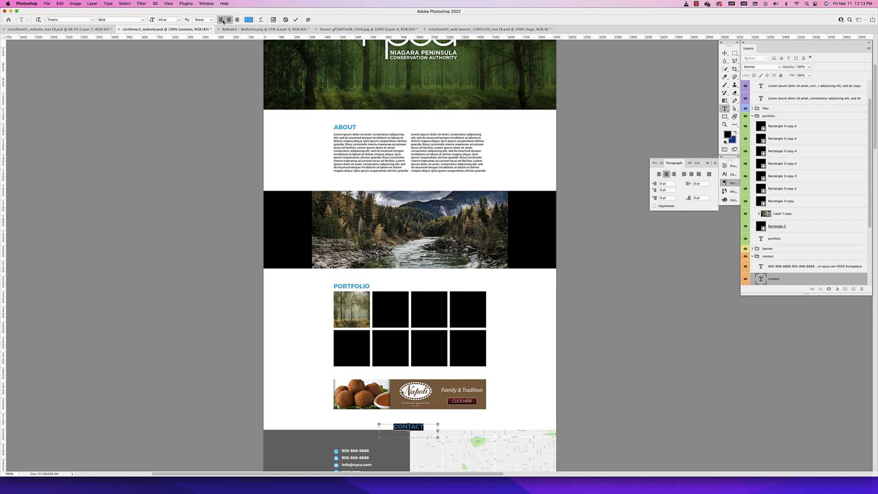
Move the CONTACT heading left so it lines up with the left edge of the banner and contact details
left_click(724, 53)
left_click_drag(403, 422, 345, 426)
scroll(352, 423, "down", 5)
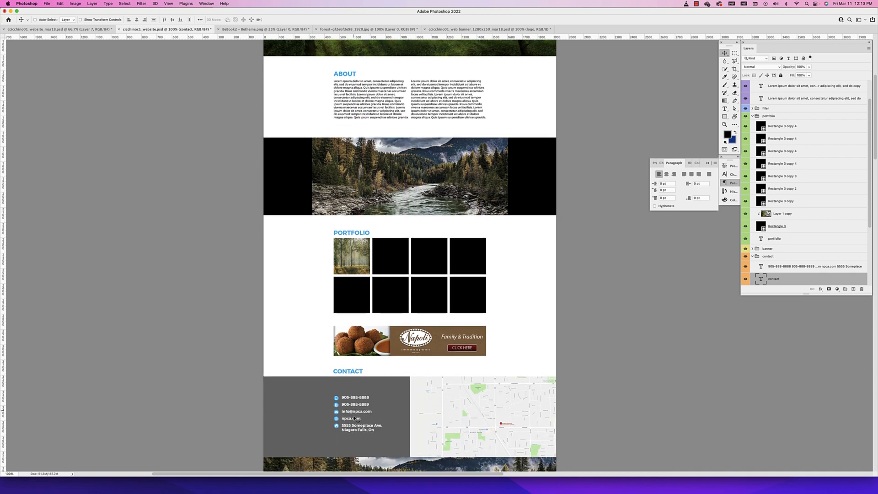
scroll(355, 419, "down", 4)
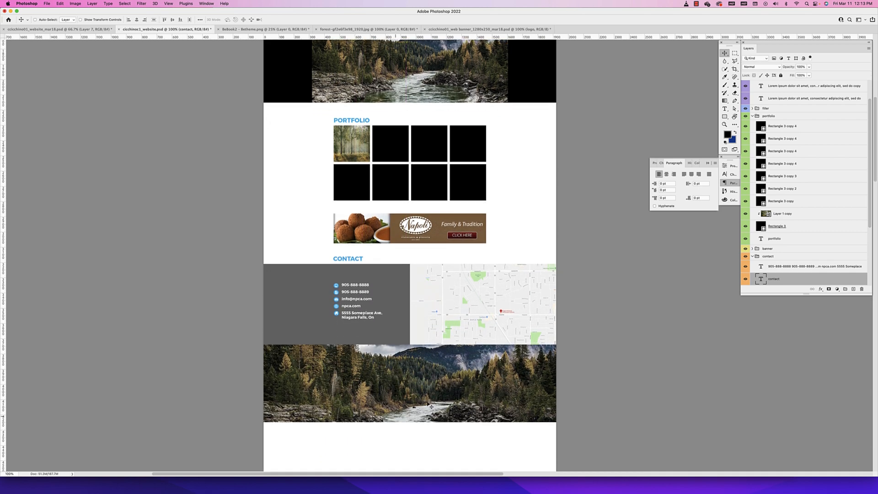
Crop the empty white canvas below the lower river filler so the page ends at the image's bottom edge
scroll(500, 356, "down", 4)
key("super+minus")
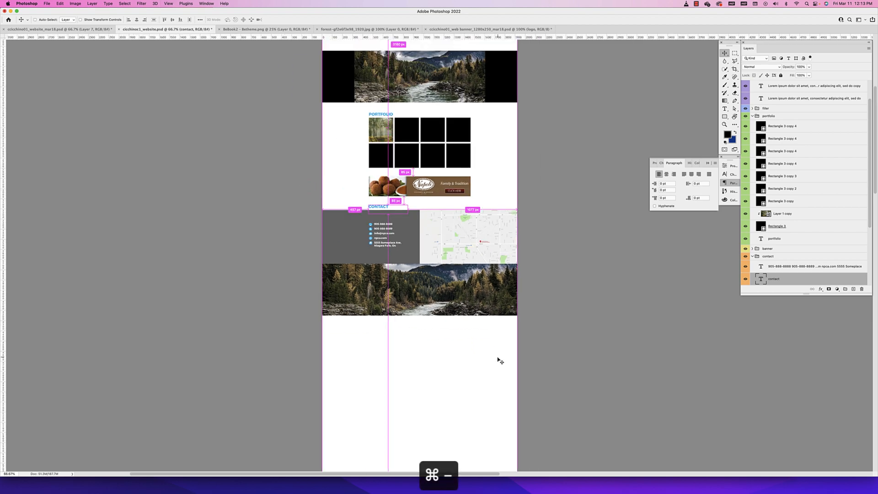
key("super+minus")
scroll(441, 309, "down", 6)
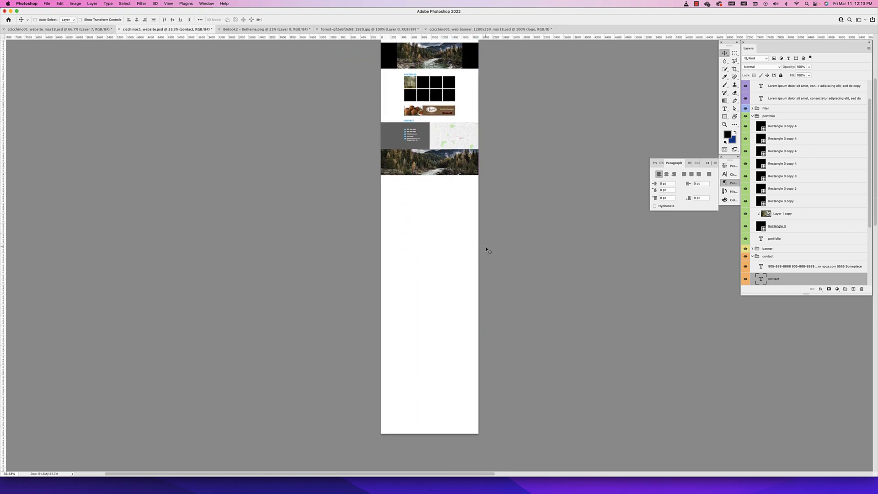
scroll(485, 251, "up", 2)
scroll(590, 151, "right", 1)
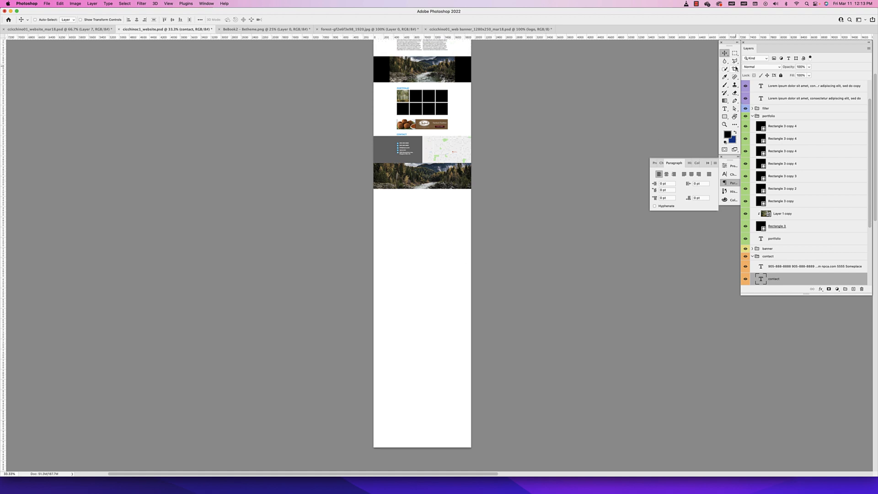
left_click(734, 68)
scroll(485, 411, "down", 1)
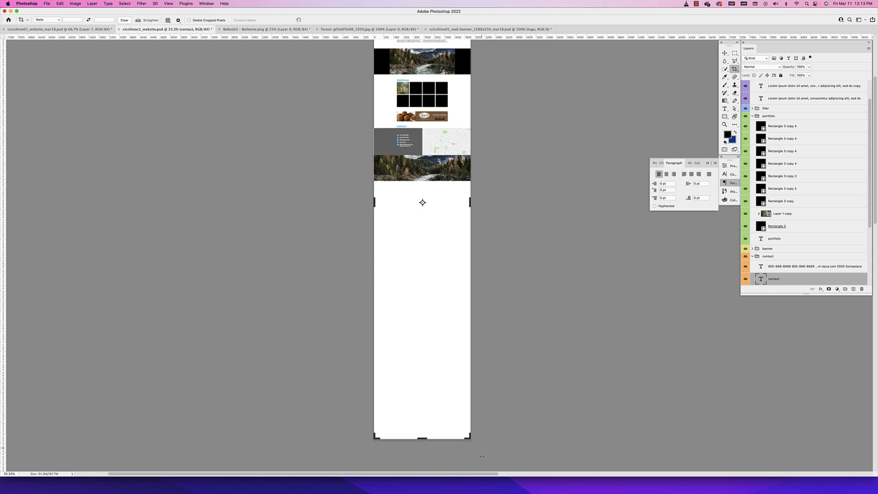
scroll(439, 435, "left", 1)
left_click_drag(433, 440, 433, 440)
left_click_drag(435, 344, 426, 311)
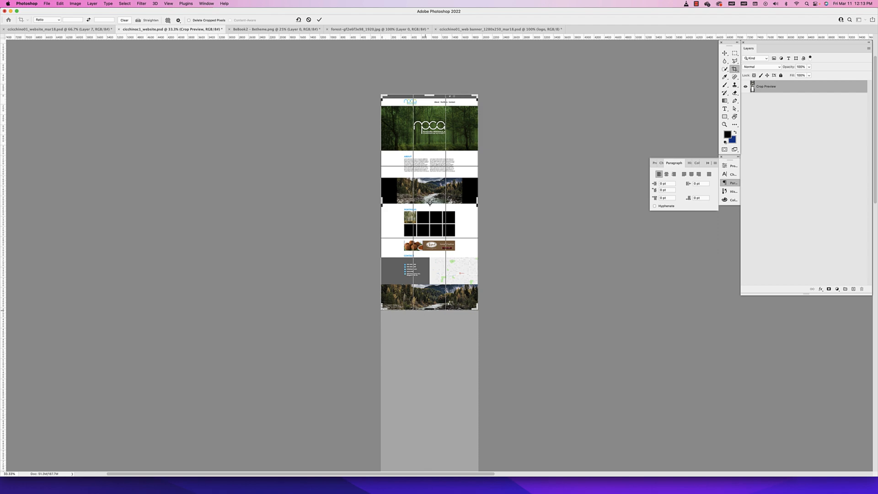
key("Return")
key("super+equal")
key("super+equal")
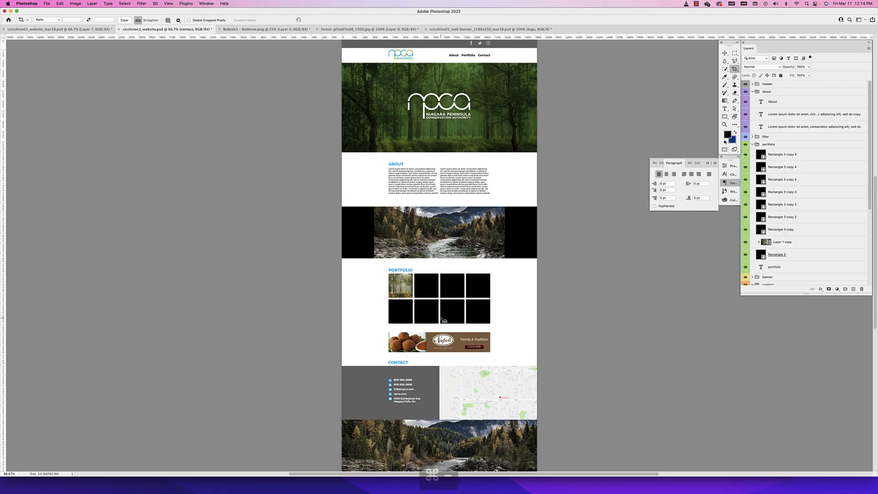
Review the whole cropped page from the header down to the lower river filler, checking section spacing and heading alignment
key("super+minus")
key("super+equal")
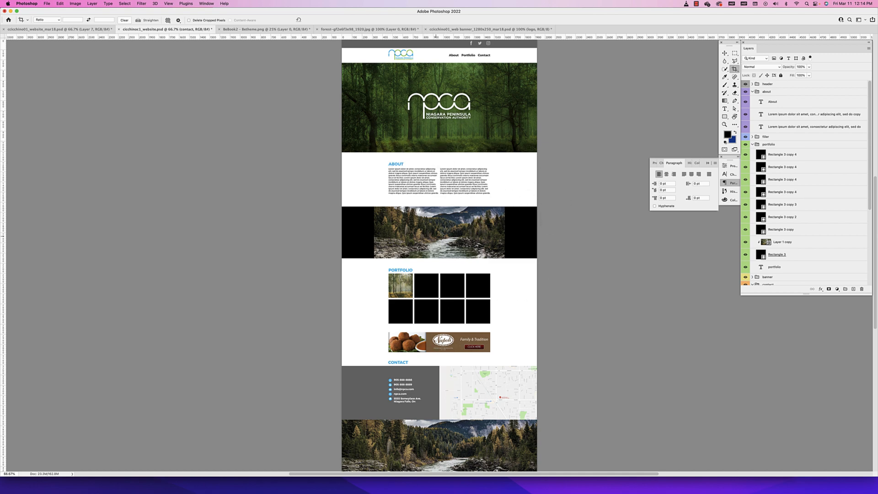
key("v")
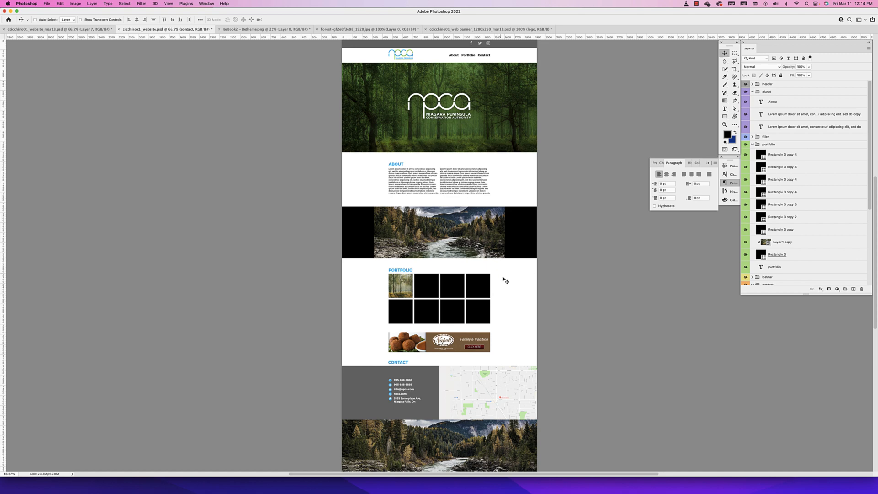
scroll(505, 228, "right", 2)
scroll(506, 230, "up", 3)
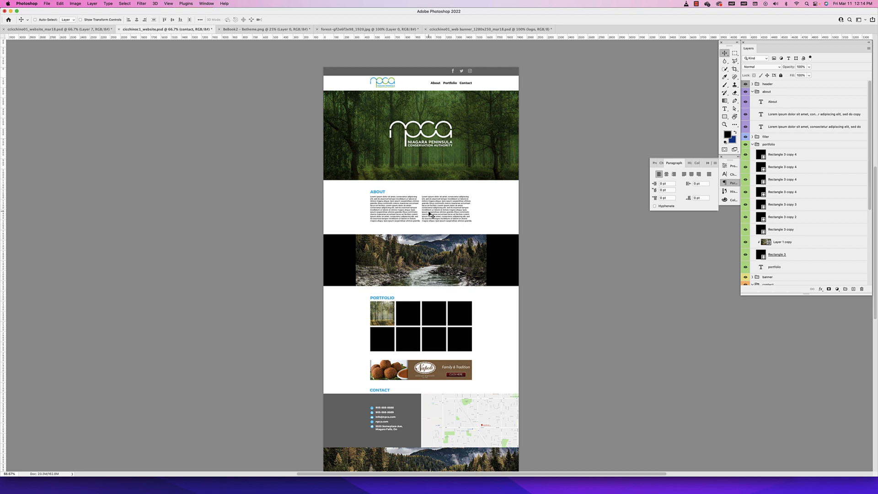
scroll(394, 257, "down", 3)
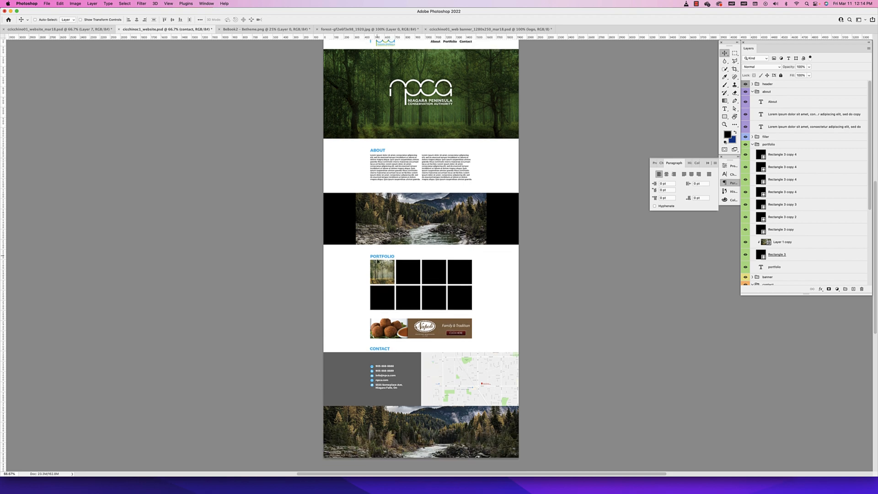
scroll(336, 196, "up", 3)
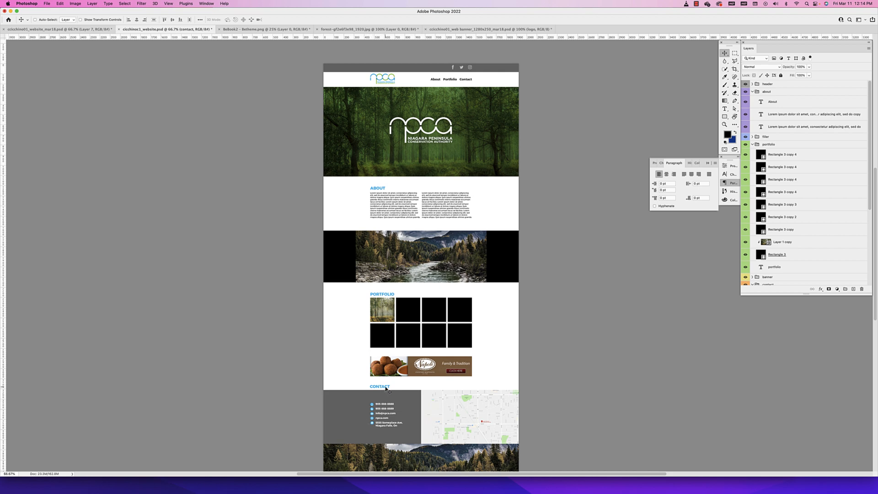
scroll(393, 362, "down", 9)
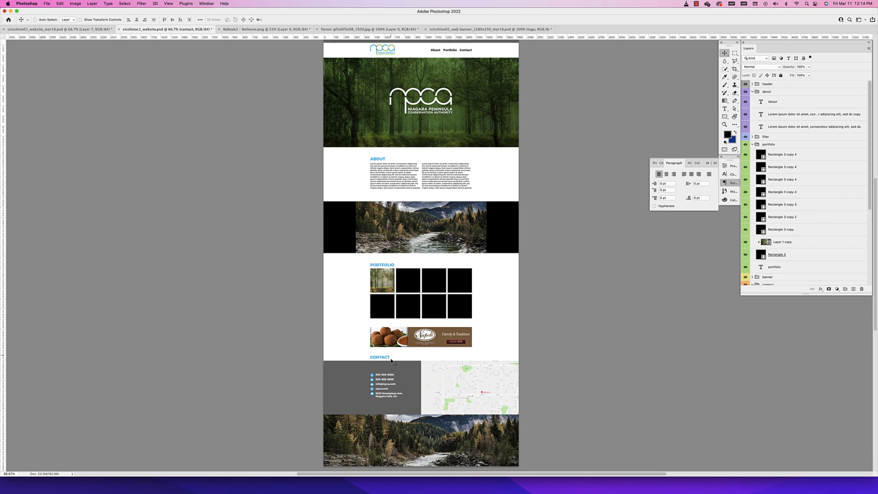
scroll(434, 336, "up", 3)
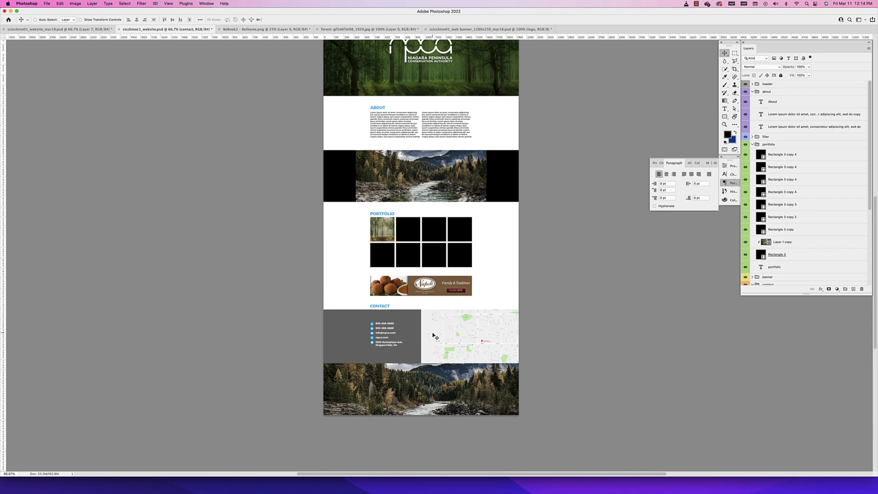
scroll(435, 336, "up", 2)
Duplicate the header's green Multiply overlay into the upper filler group, clipped directly above the river image
left_click(491, 98, "super")
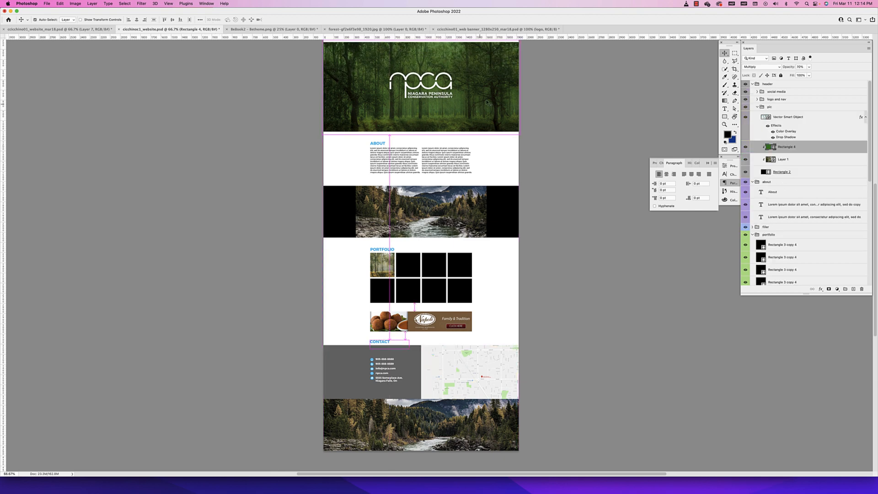
scroll(478, 117, "up", 1)
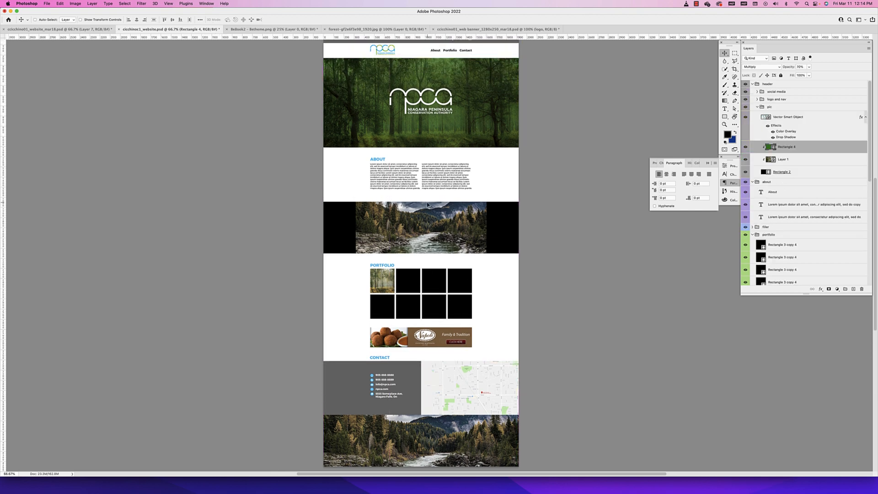
scroll(436, 234, "down", 3)
scroll(437, 234, "right", 1)
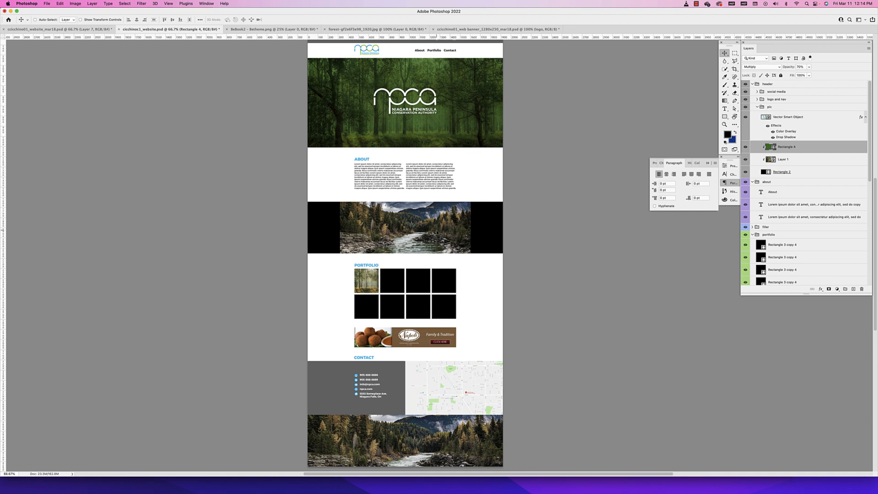
scroll(436, 233, "down", 3)
scroll(670, 140, "up", 6)
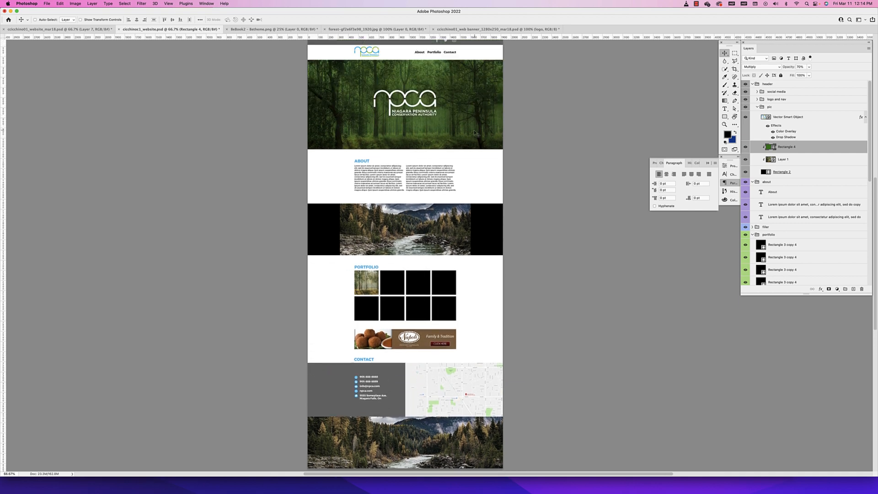
left_click(413, 250, "super")
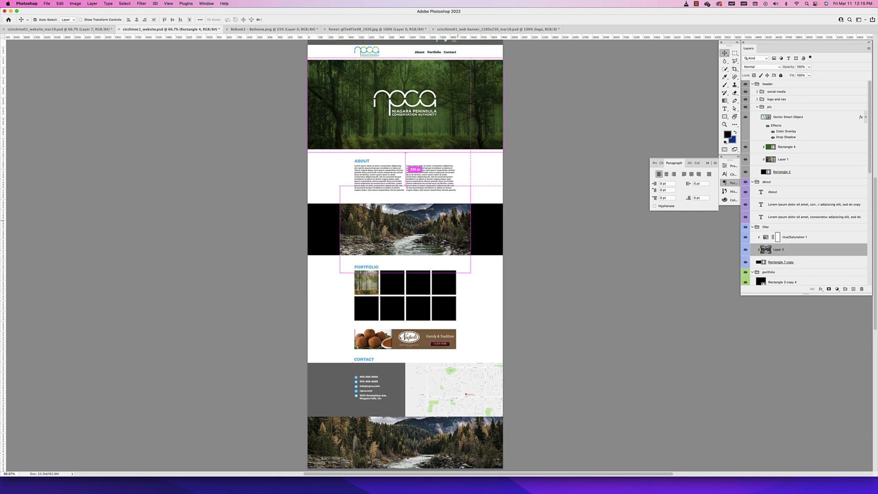
left_click_drag(799, 147, 800, 253)
left_click(799, 252, "alt")
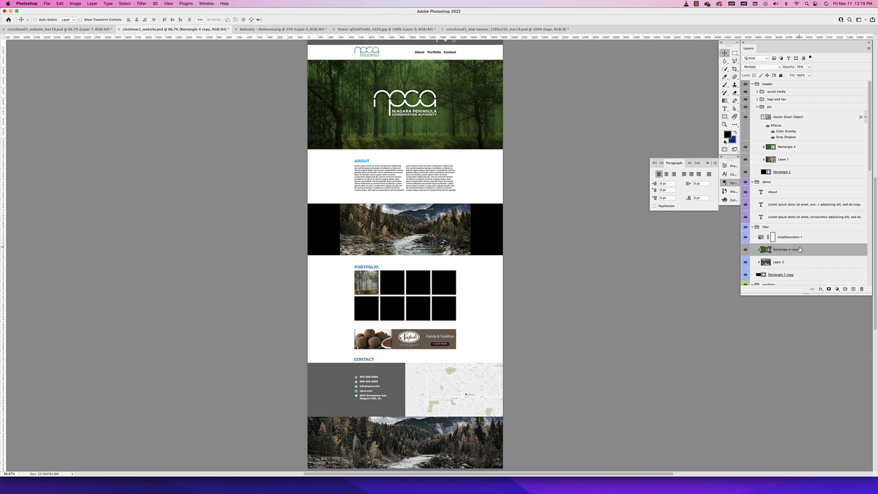
Clip the upper filler's Hue/Saturation layer to the stack again and move the copied green overlay down over the river image
left_click(794, 243, "alt")
left_click_drag(517, 220, 520, 252)
left_click_drag(413, 125, 412, 235)
Duplicate the green overlay into the filler copy group above its river image and move it over the lower river filler
left_click_drag(469, 310, 464, 162)
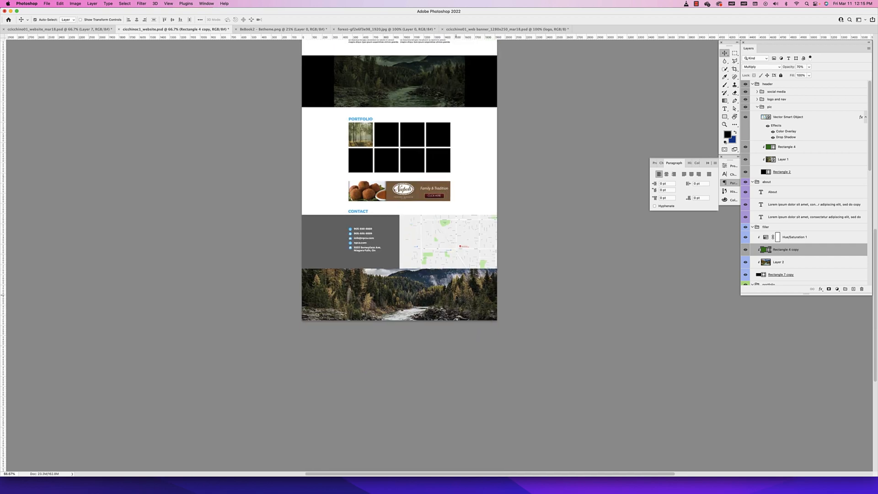
left_click(457, 297, "super")
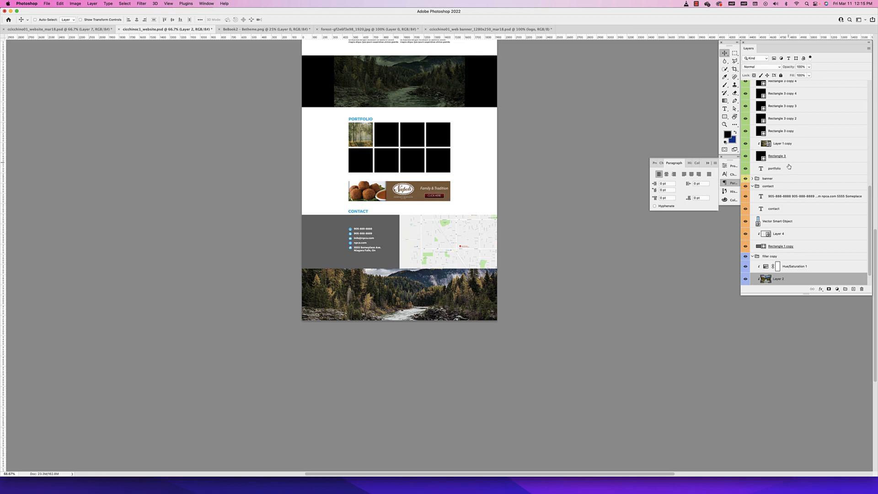
scroll(796, 157, "up", 5)
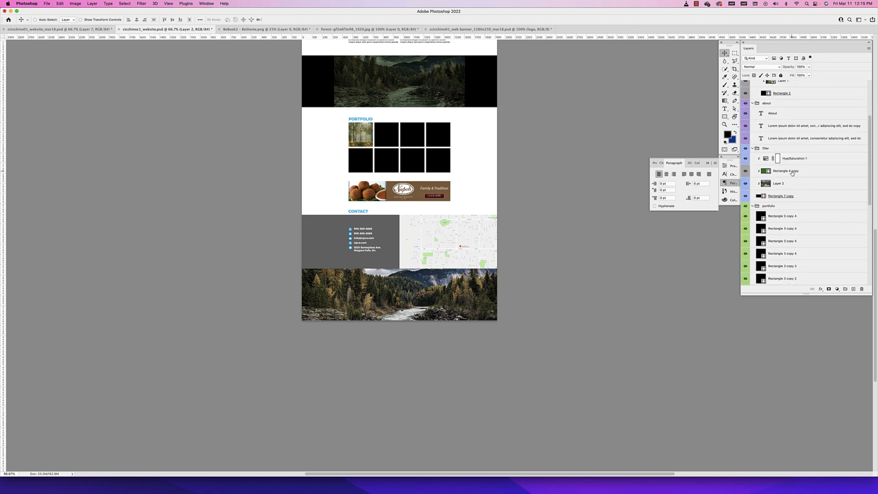
left_click_drag(792, 172, 806, 259)
left_click_drag(805, 253, 804, 255)
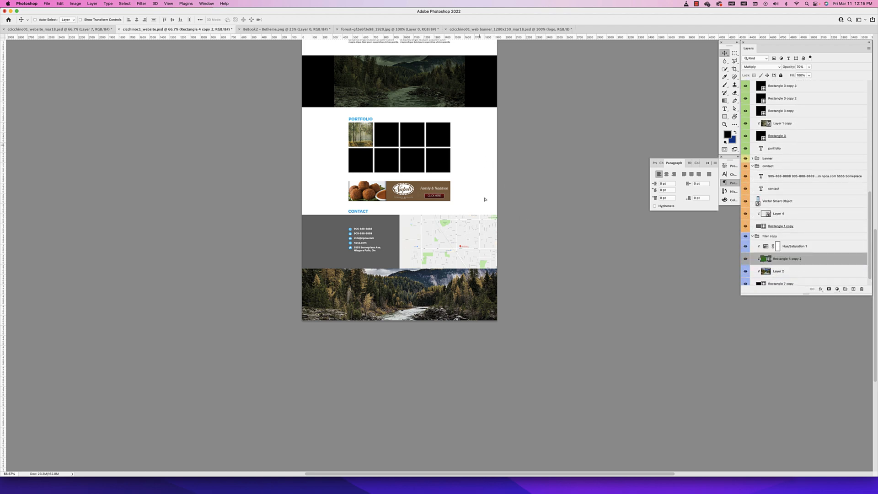
left_click_drag(487, 158, 486, 311)
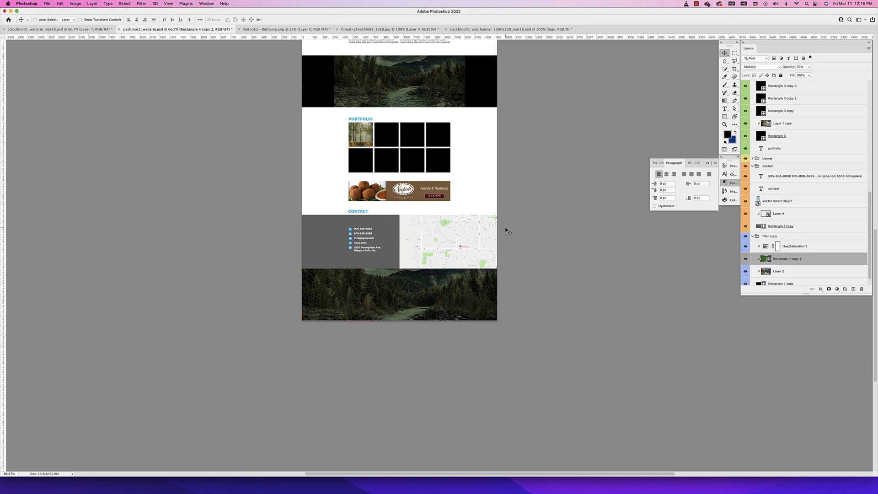
Show the guides and scale the upper river image down about its centre to span the outer column guides
scroll(505, 229, "up", 5)
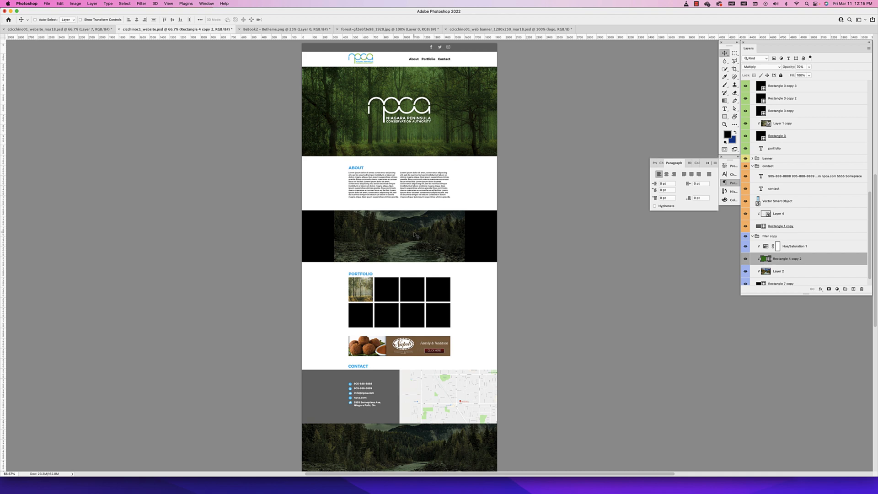
scroll(416, 235, "up", 2)
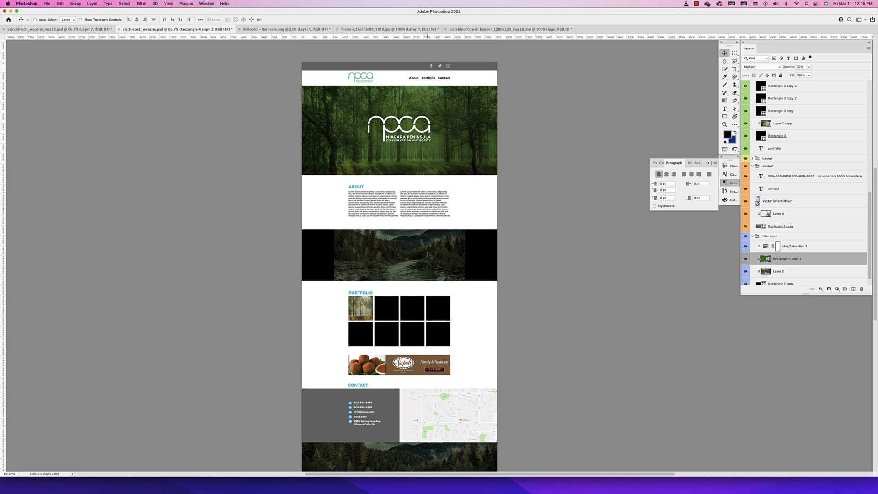
scroll(428, 254, "down", 8)
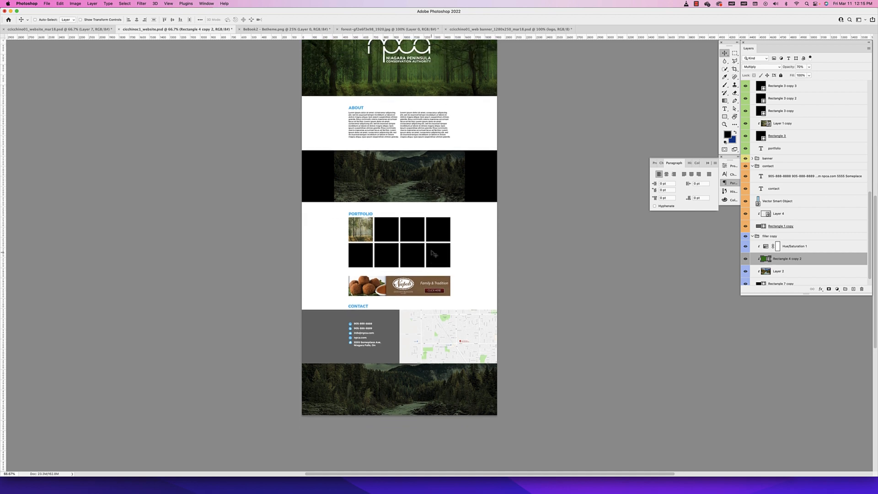
key("super+semicolon")
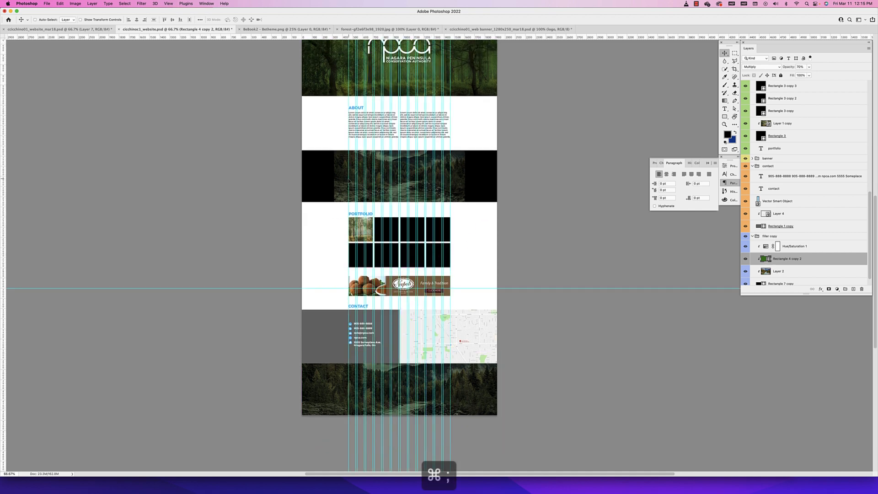
left_click(335, 180, "super")
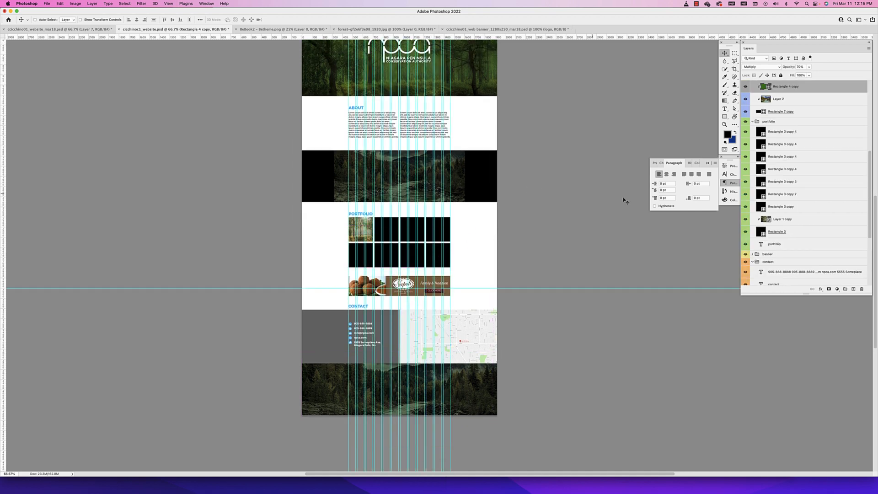
scroll(766, 224, "up", 3)
left_click(787, 155)
key("super+t")
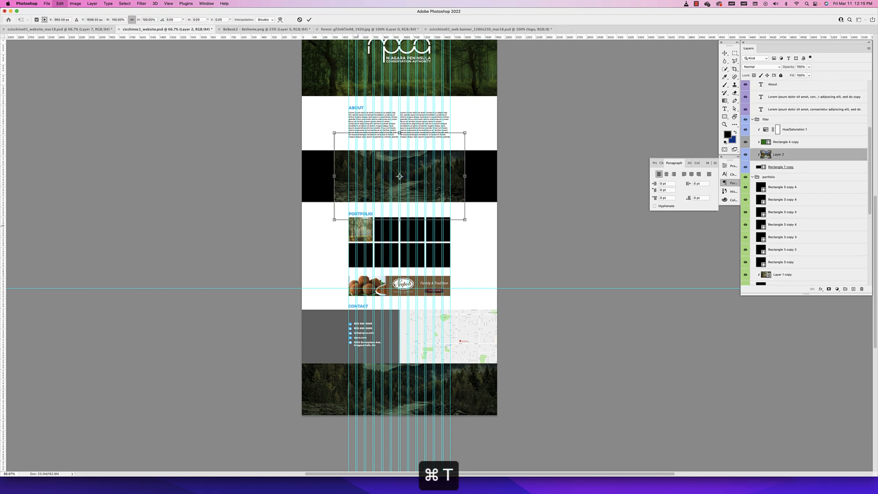
left_click_drag(465, 133, 451, 141)
key("Return")
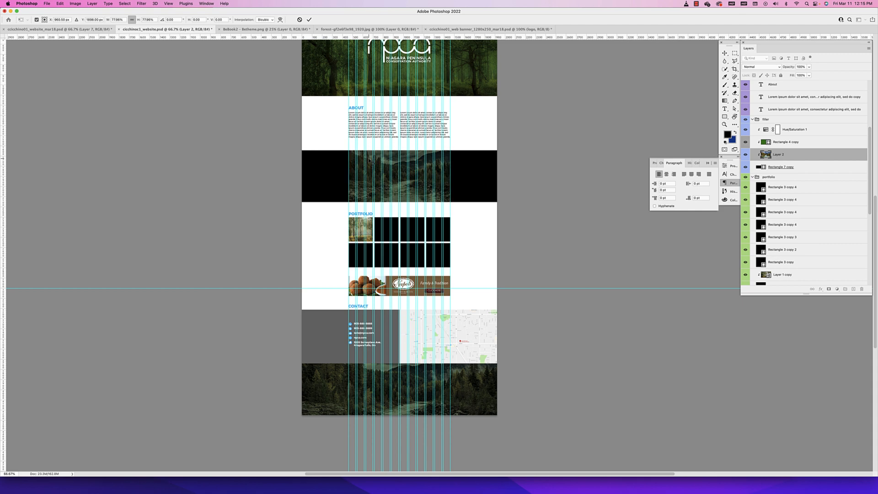
left_click(480, 177, "super")
key("super+t")
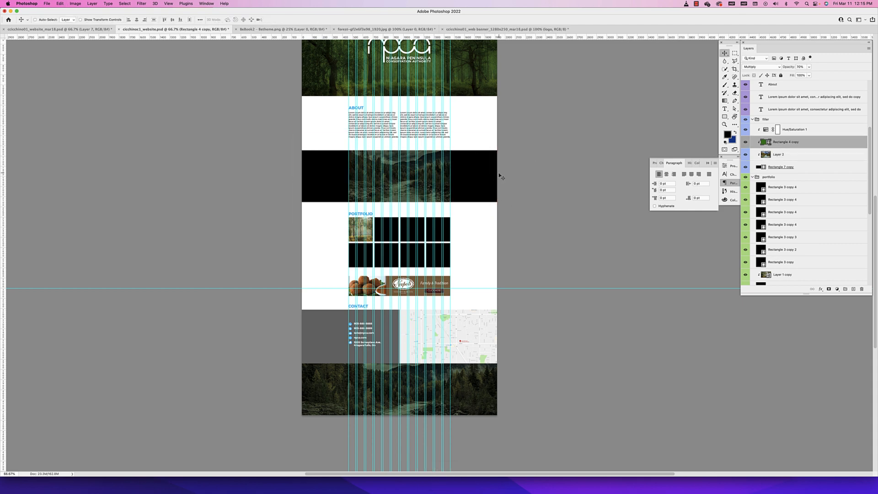
key("Escape")
Narrow the black rectangle behind the upper river image to 1002 px wide between the outer column guides, and hide the guides
left_click(497, 174, "super")
key("super+t")
left_click_drag(496, 175, 457, 175)
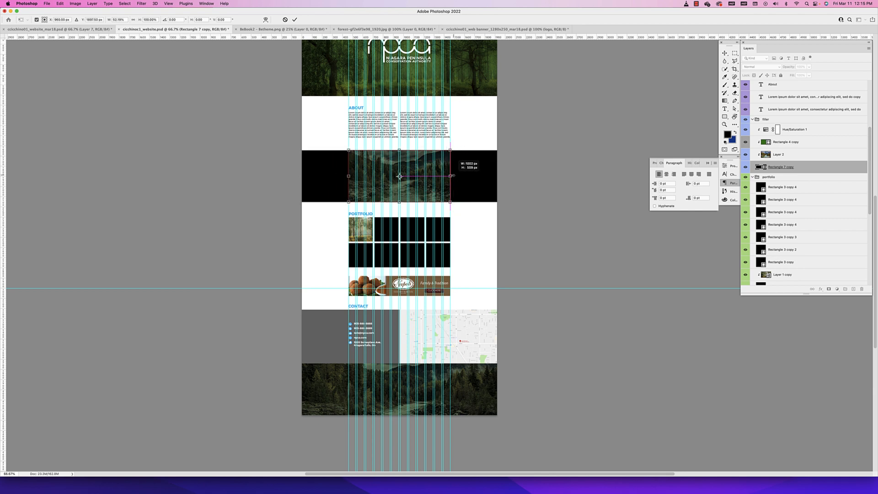
key("Return")
key("super+semicolon")
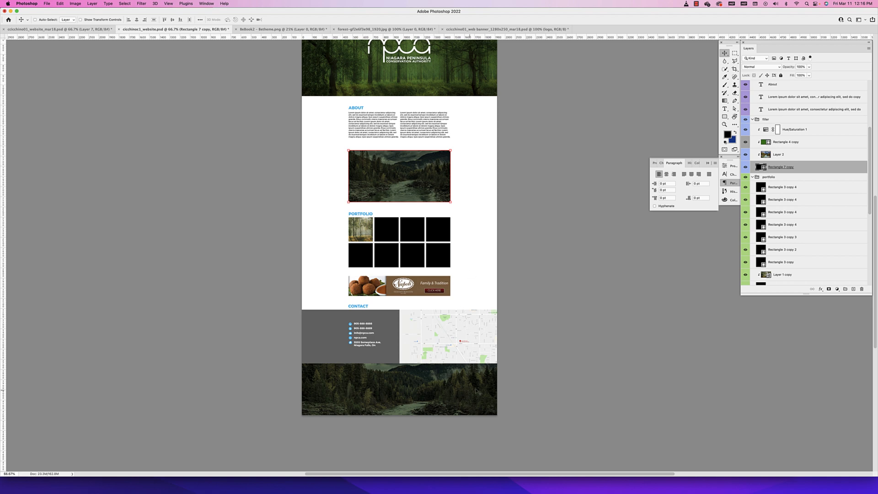
Check the narrowed river filler and the rest of the page against the column guides
key("super+semicolon")
scroll(466, 170, "up", 5)
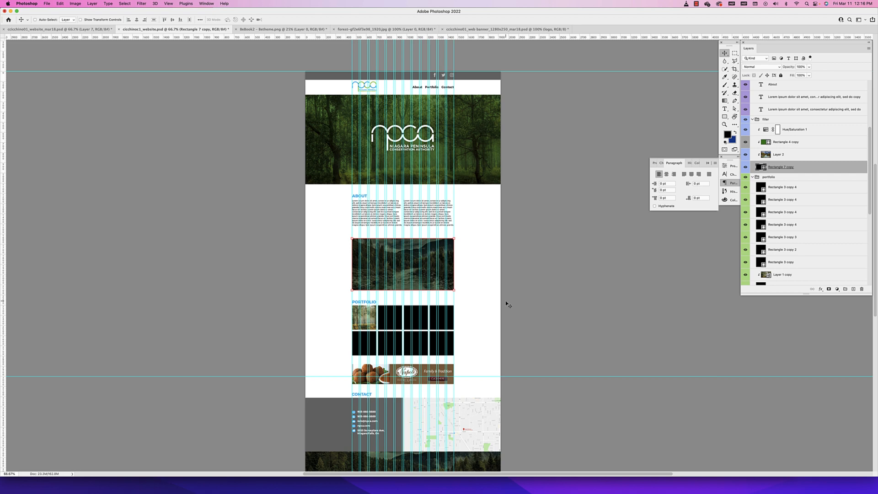
scroll(505, 300, "up", 1)
scroll(506, 300, "left", 1)
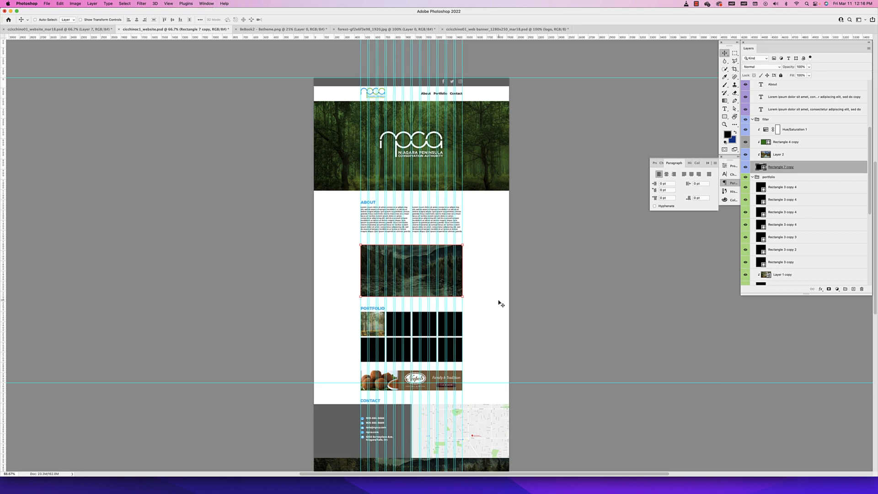
key("super+semicolon")
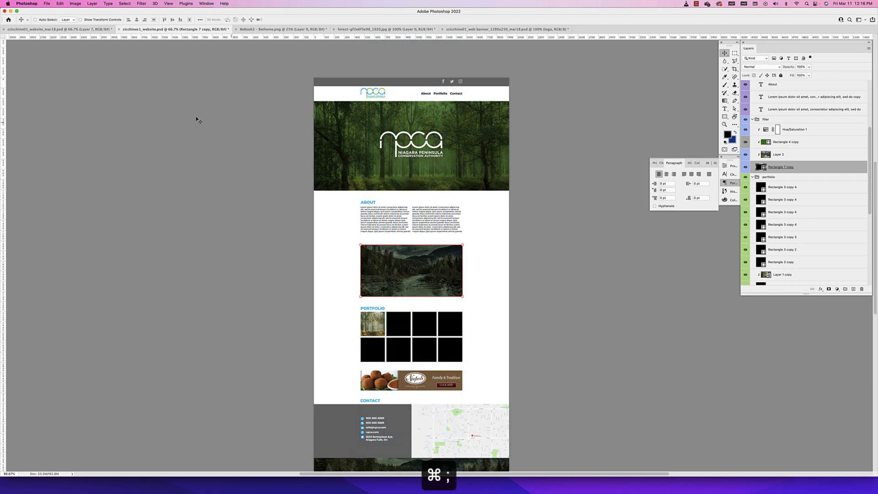
Switch to the website_mar18 mockup, collapse its contact, about and navigation layer groups, and show the columns group
left_click(89, 31)
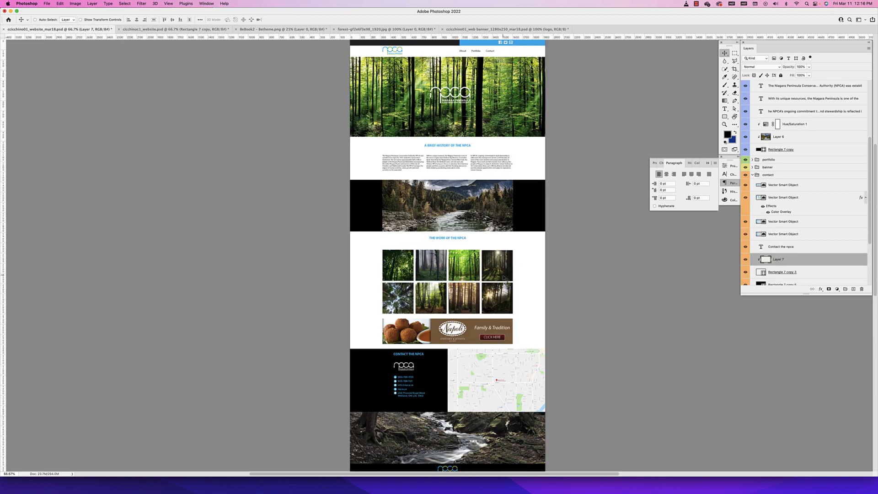
left_click(752, 175)
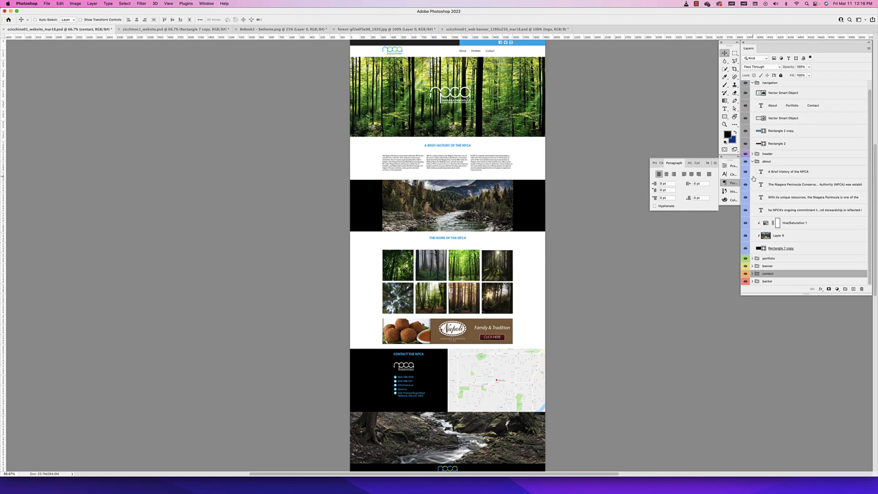
left_click(752, 163)
left_click(752, 91)
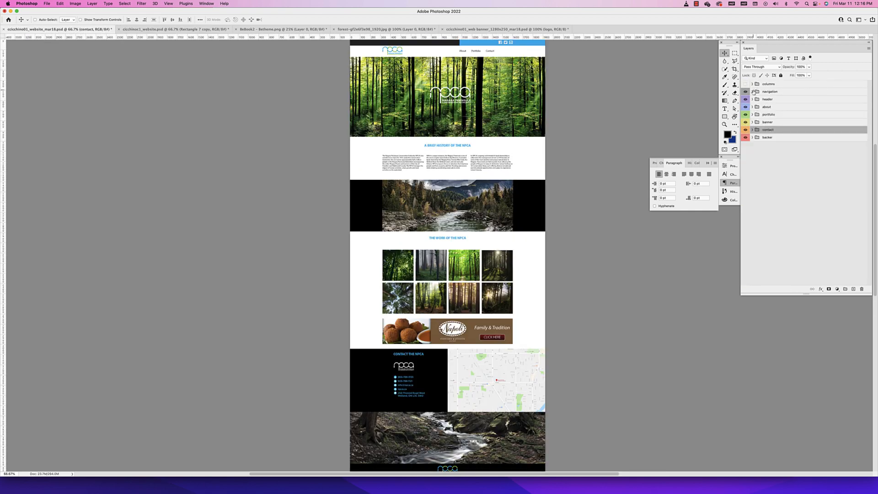
left_click(745, 84)
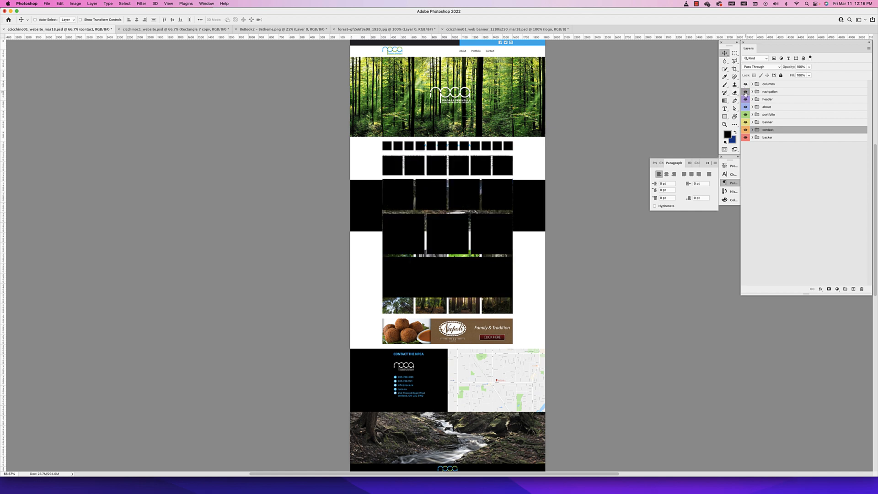
Hide every layer group except columns and backer, and show the column guides
left_click_drag(745, 92, 744, 138)
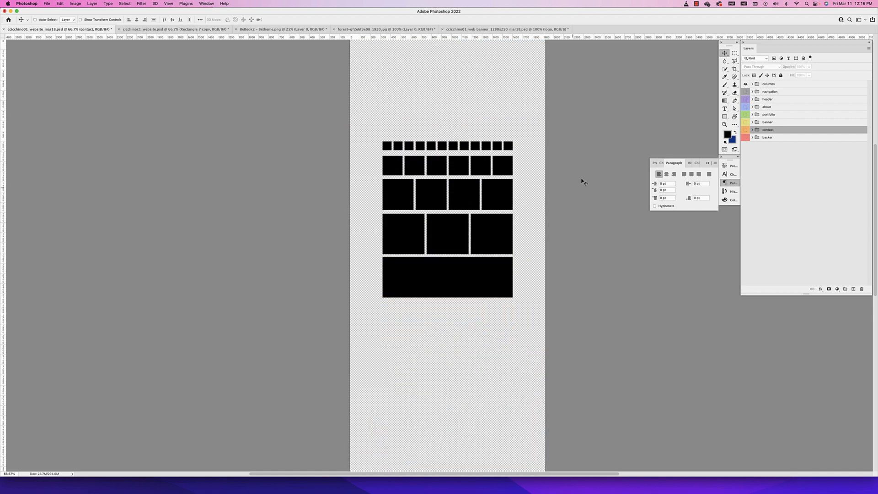
left_click(745, 137)
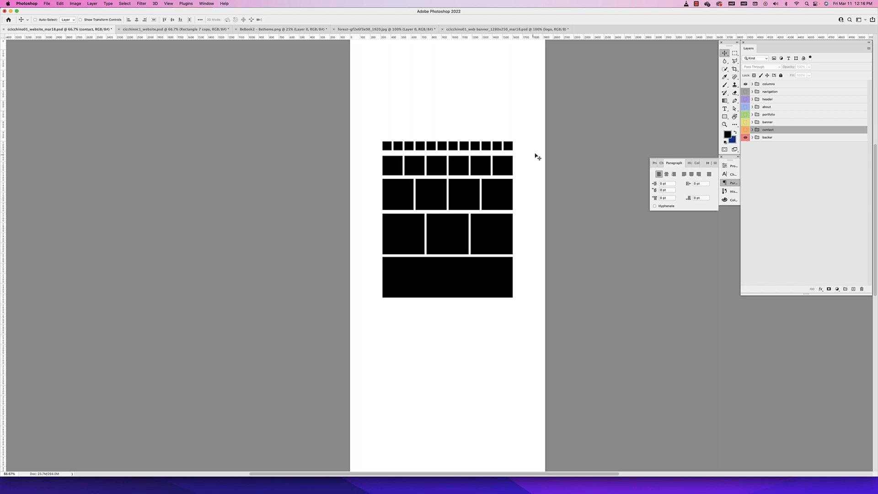
key("super+semicolon")
Examine how each row of black column blocks lines up with the vertical guides on the blank page
key("super+equal")
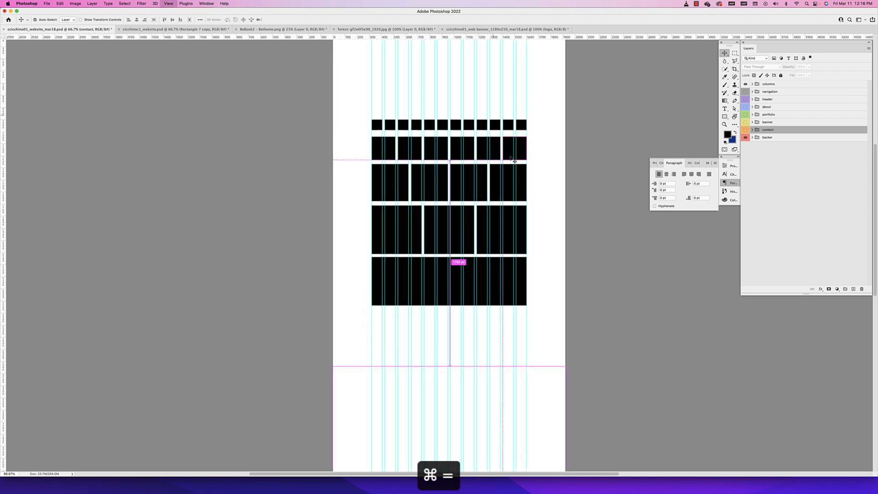
scroll(459, 276, "up", 5)
key("super+minus")
key("super+minus")
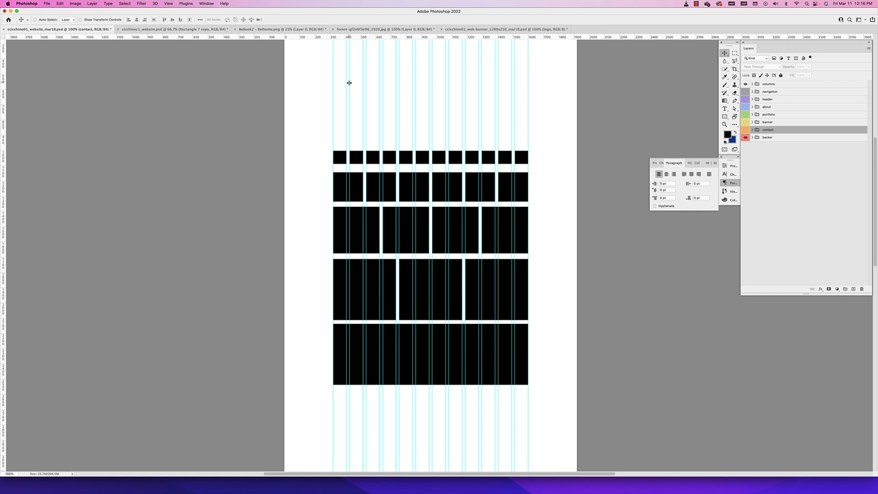
scroll(349, 87, "left", 3)
scroll(374, 122, "up", 2)
scroll(374, 122, "right", 2)
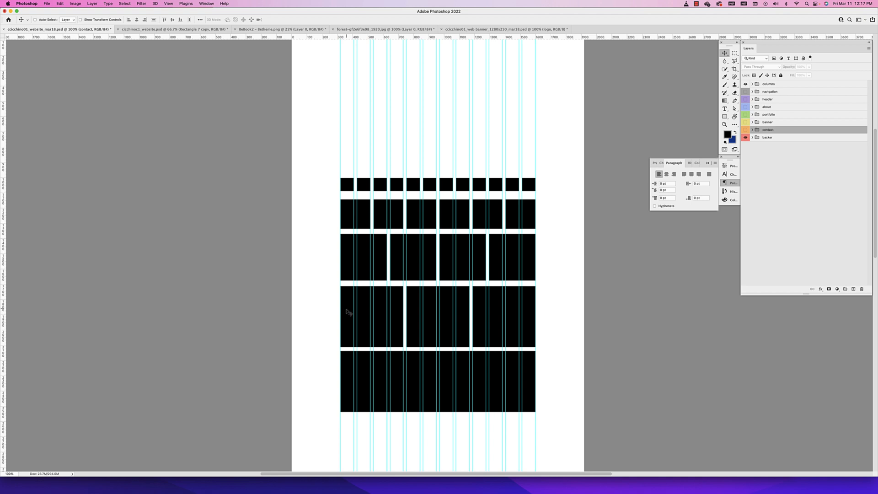
scroll(347, 312, "left", 2)
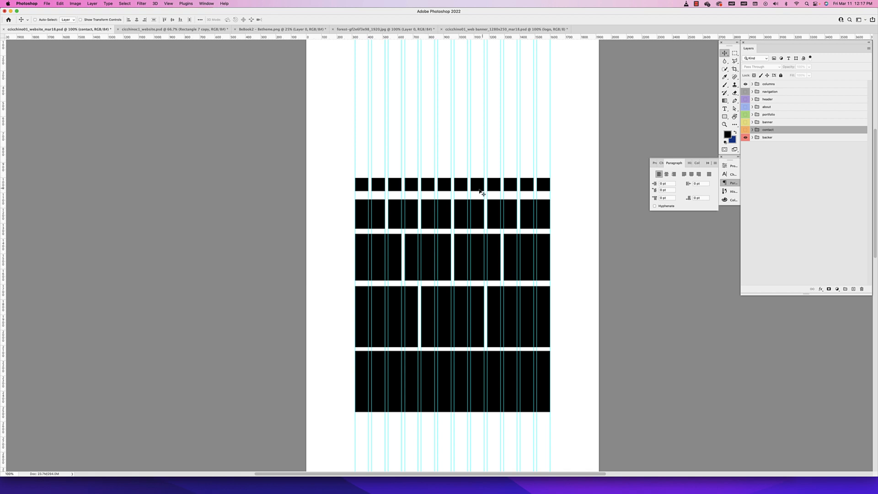
Hide the guides on the column mockup, switch to the finished NPCA website document and save it
key("super+semicolon")
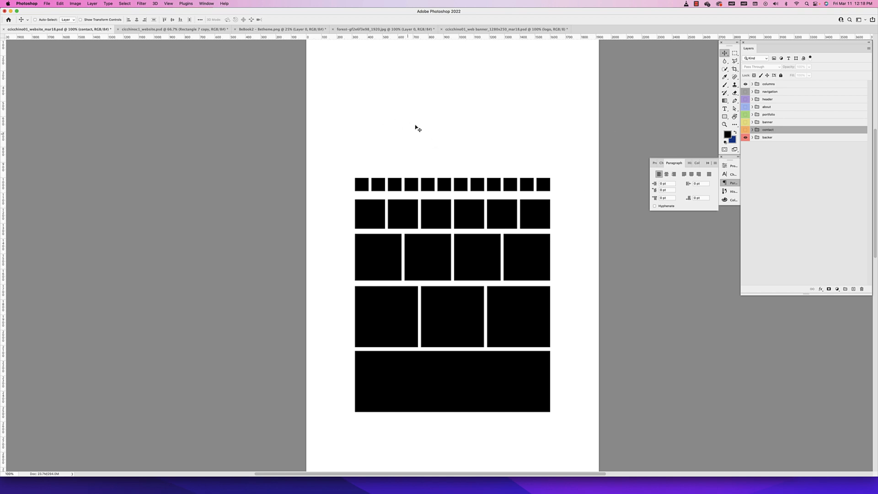
left_click(179, 30)
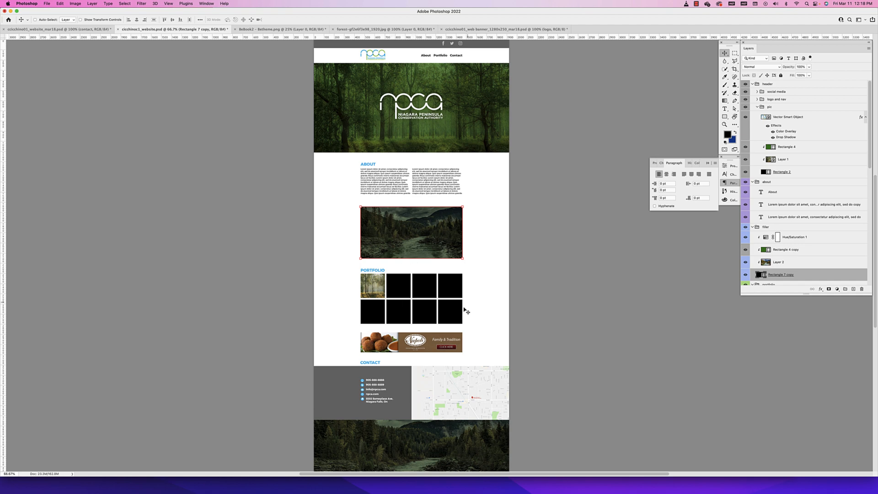
scroll(452, 356, "down", 4)
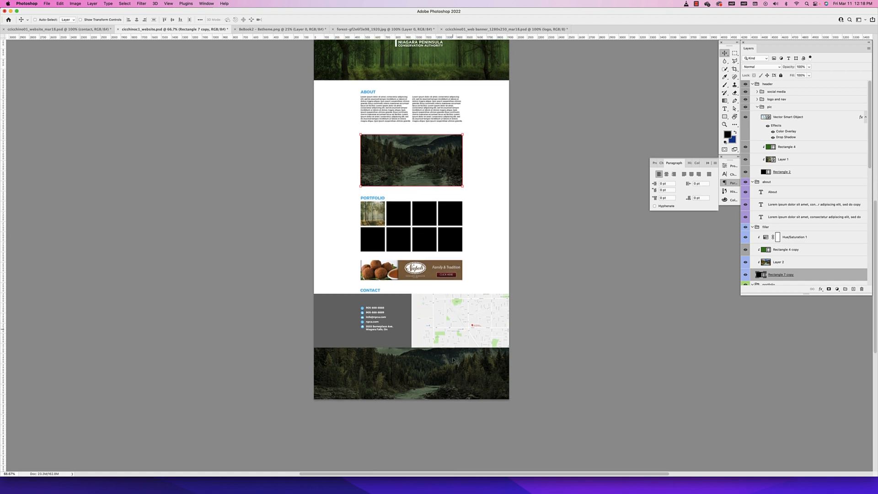
scroll(452, 360, "up", 5)
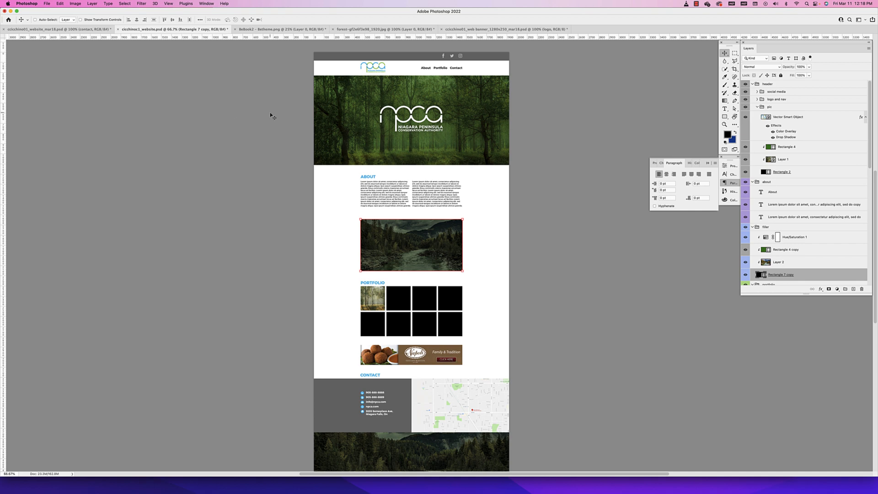
left_click(48, 4)
left_click(54, 67)
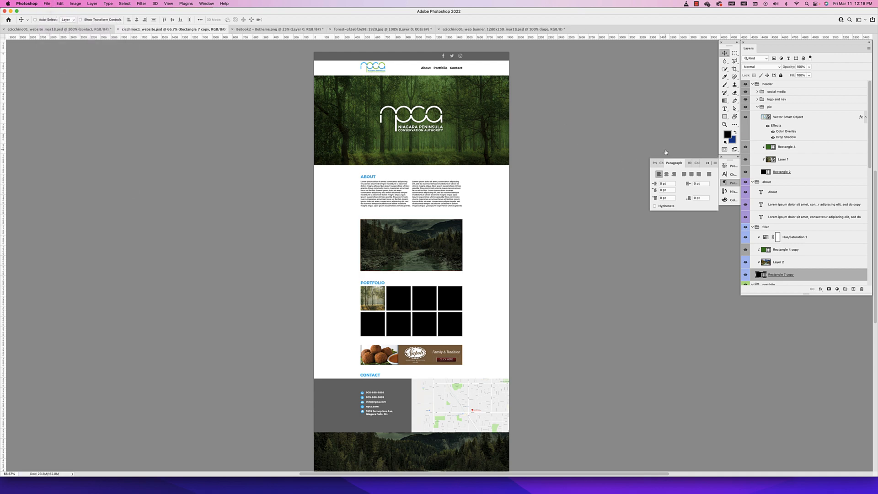
Collapse the pic, header, about, filler, portfolio, contact and filler copy layer groups
left_click(757, 106)
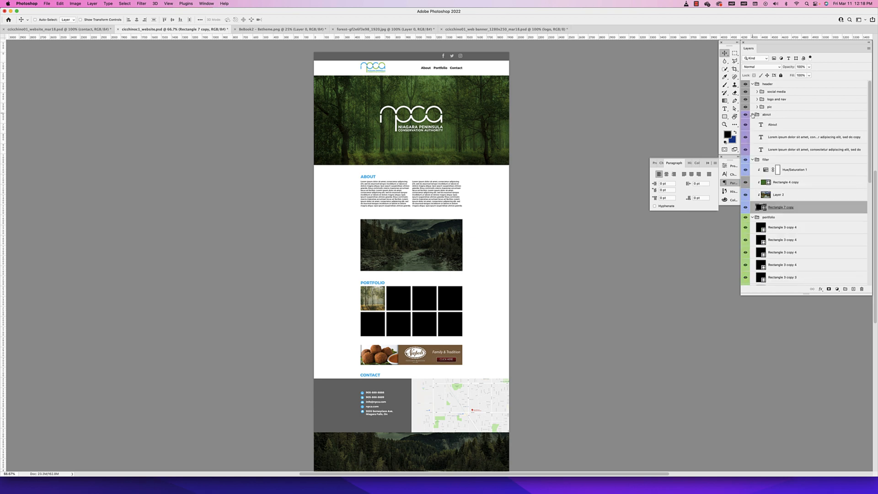
left_click(752, 114)
left_click(751, 85)
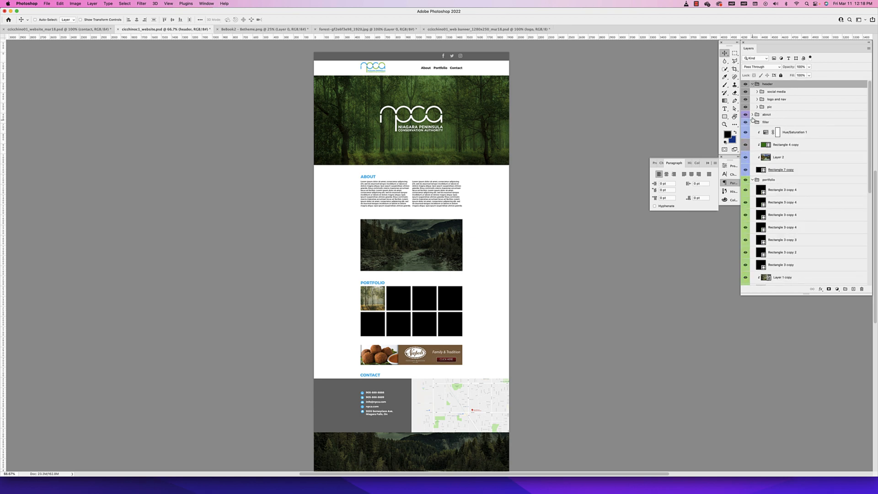
left_click(752, 122)
left_click(752, 84)
left_click(752, 107)
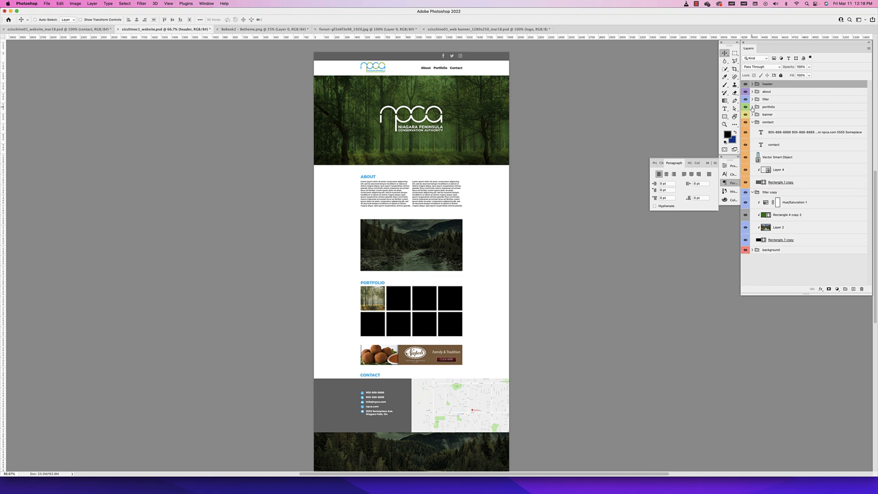
left_click(752, 123)
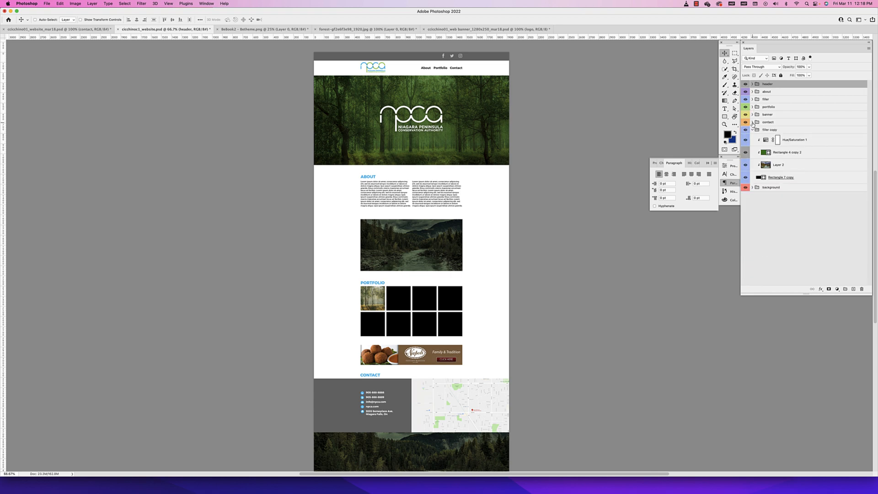
left_click(752, 130)
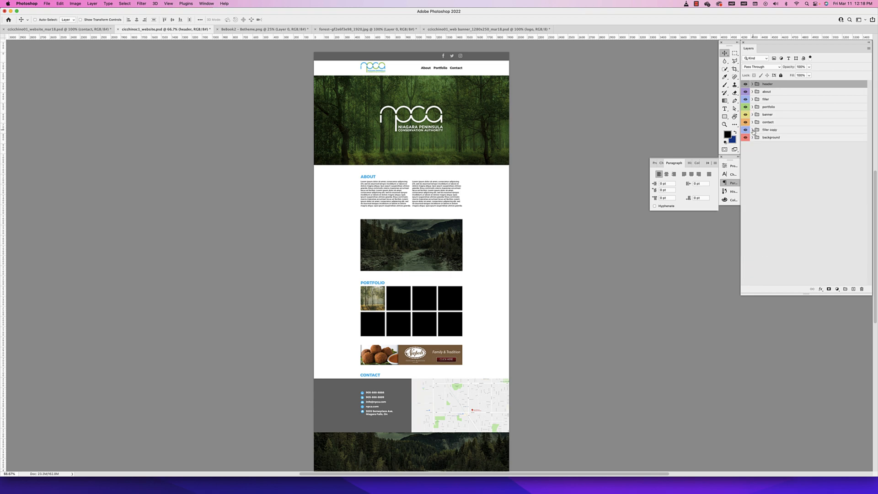
Open Save for Web (Legacy) for the page, compare the preview layouts, return to 2-Up and enlarge the dialog
left_click(47, 4)
mouse_move(61, 89)
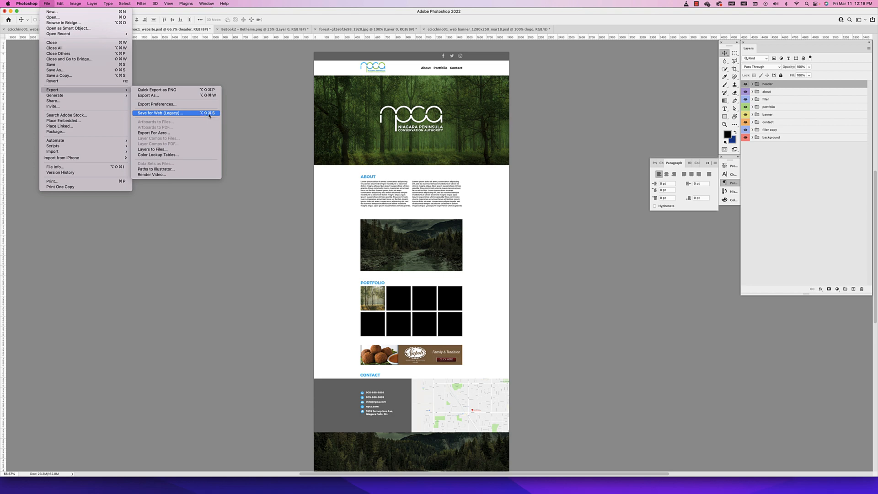
left_click(156, 114)
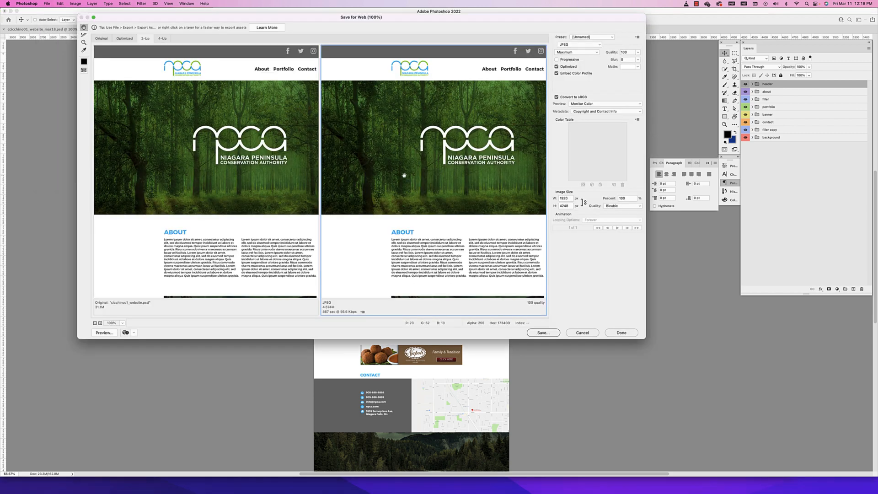
left_click_drag(295, 18, 294, 88)
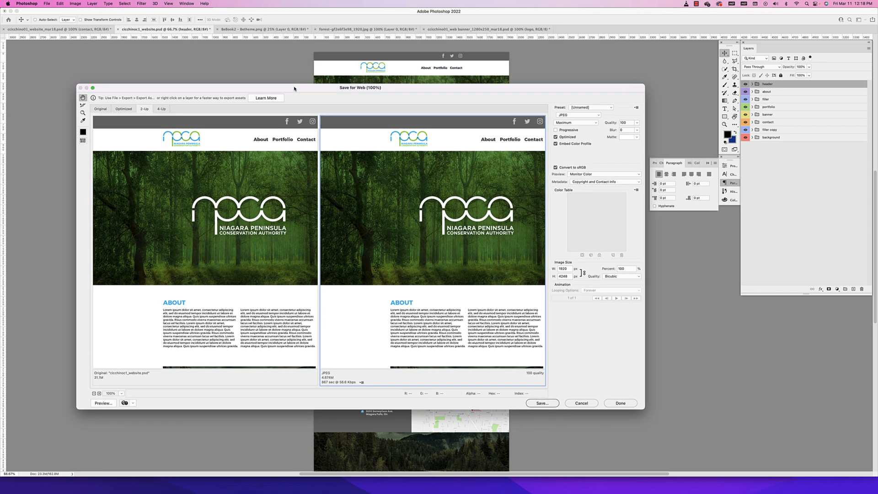
left_click(123, 109)
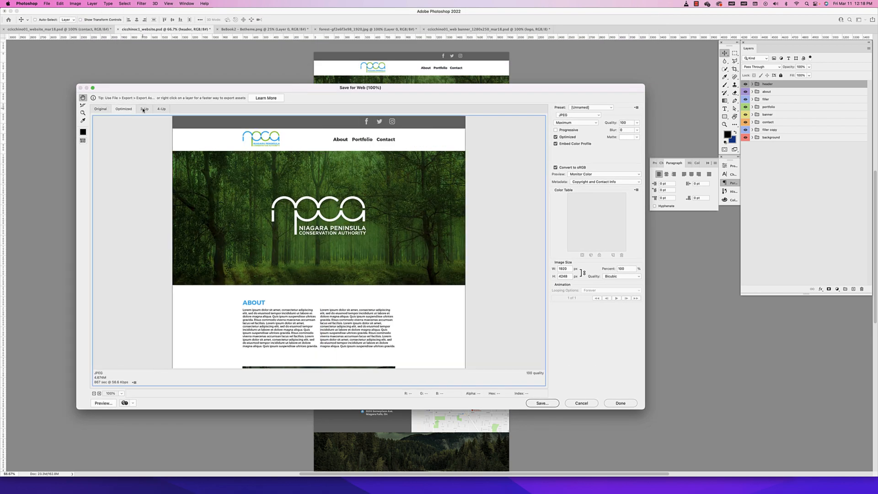
left_click(144, 110)
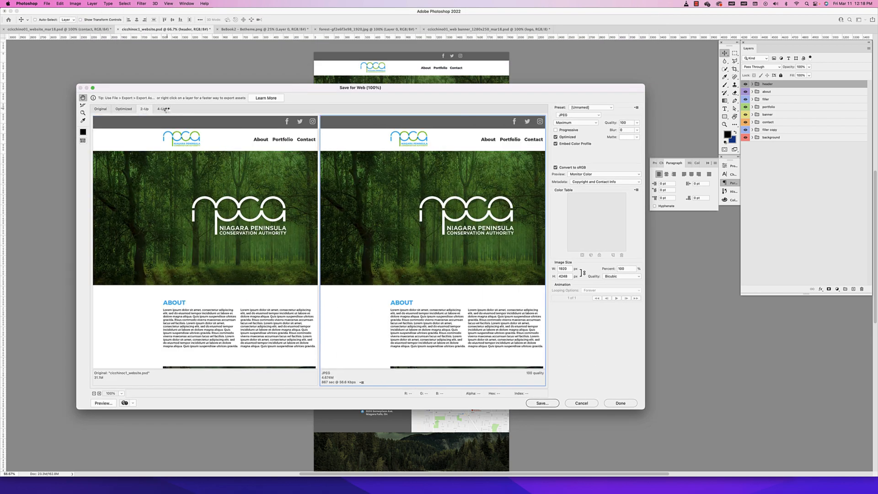
left_click(160, 109)
left_click(144, 110)
left_click_drag(174, 87, 159, 47)
left_click_drag(628, 367, 681, 458)
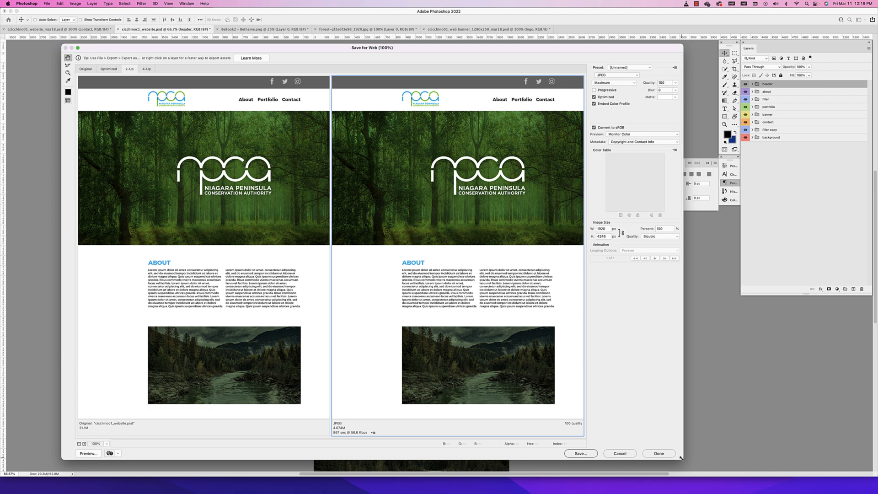
Check the export's image width, format choices, JPEG quality and page preview, keeping JPEG as the format
double_click(603, 229)
left_click(606, 228)
left_click(612, 76)
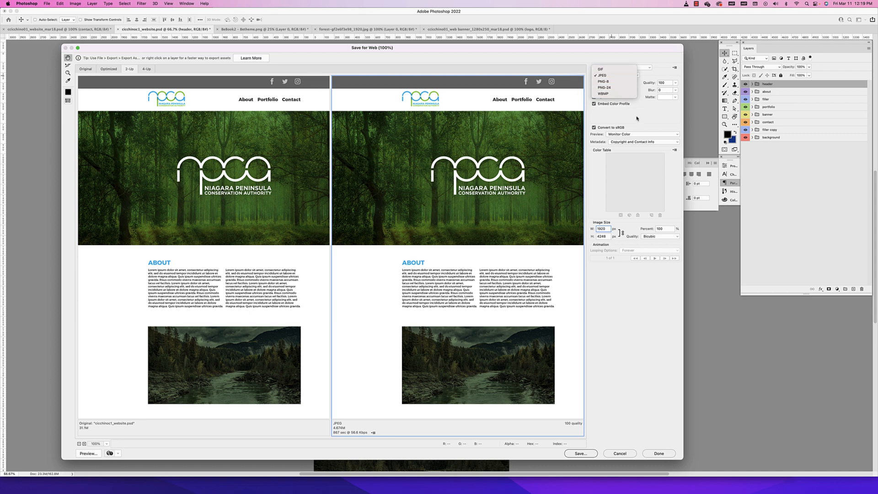
left_click(607, 76)
left_click(607, 77)
left_click(659, 120)
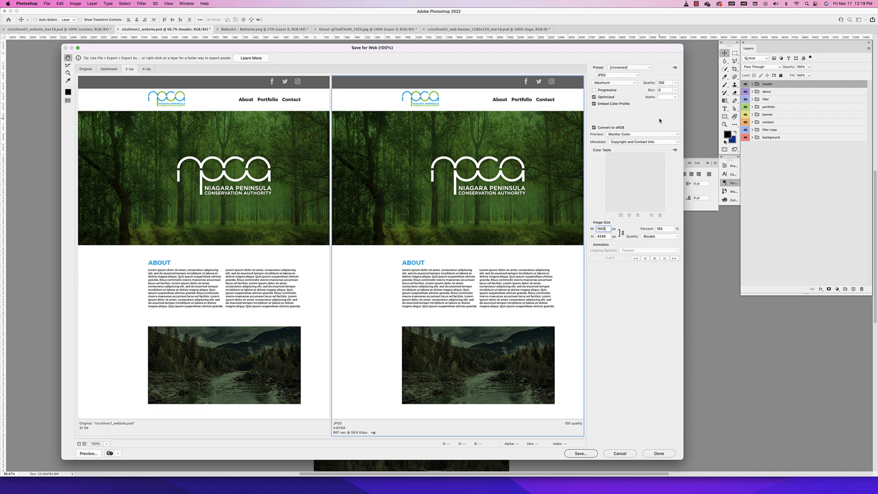
left_click(663, 82)
left_click_drag(394, 274, 385, 240)
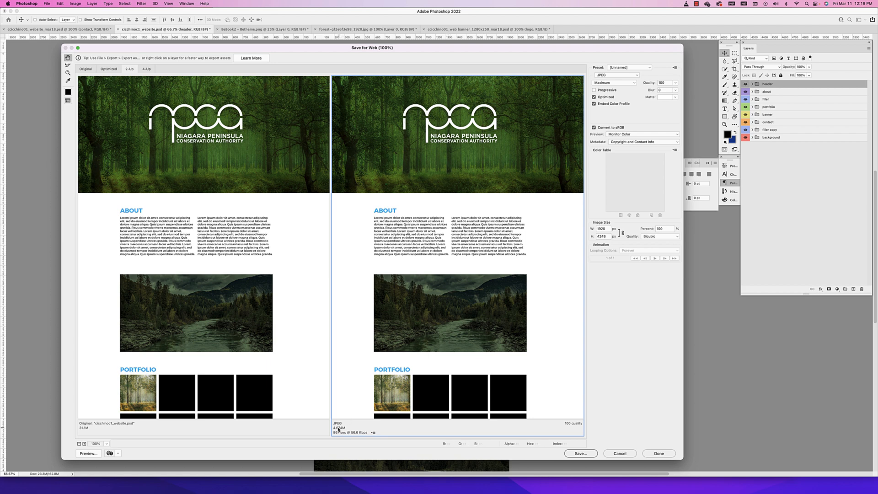
Try an export width of 1000 px and restore the width to 1920 px
double_click(606, 229)
type("1000")
key("Tab")
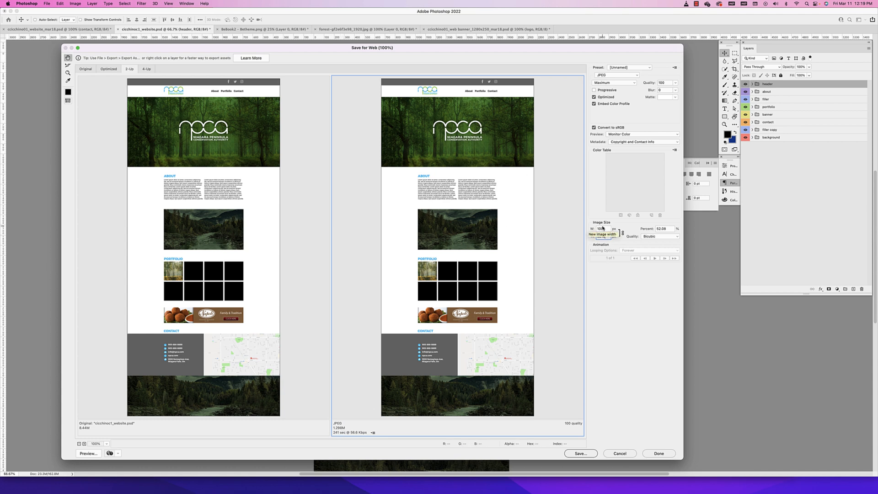
left_click_drag(604, 227, 589, 230)
type("1920")
left_click(293, 363)
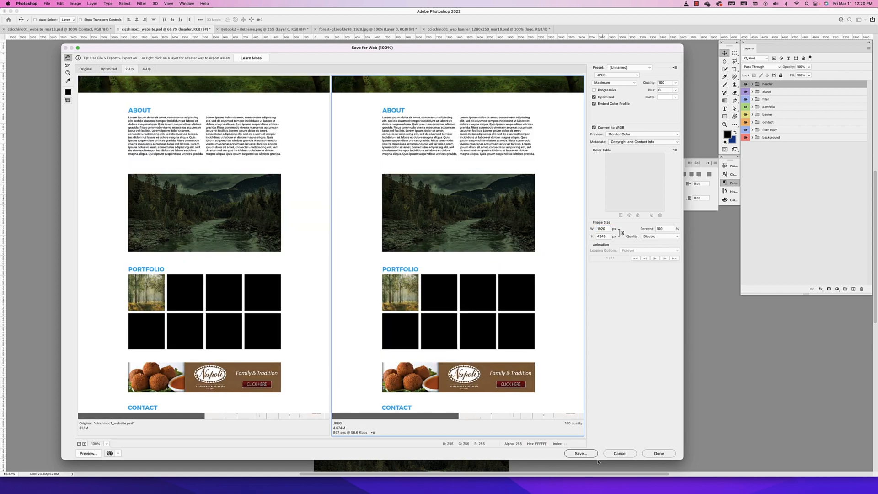
Save the optimized JPEG into a new folder named final inside the Desktop's website folder
left_click(578, 453)
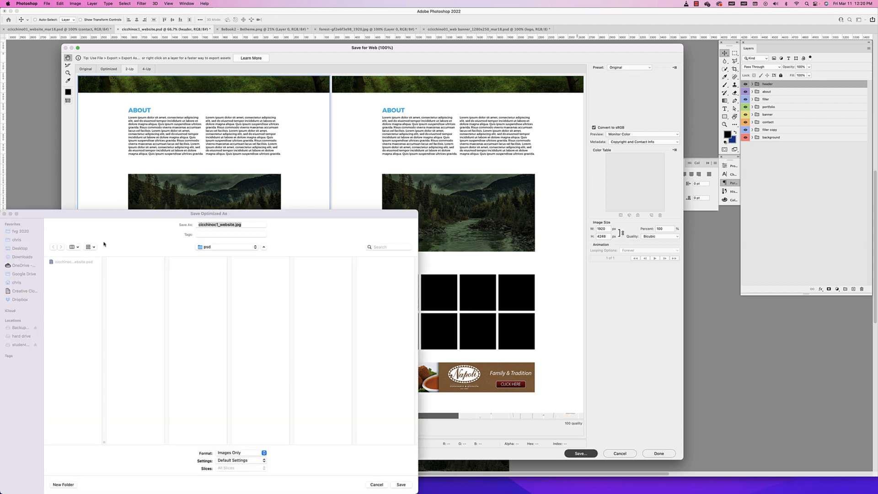
scroll(229, 359, "down", 5)
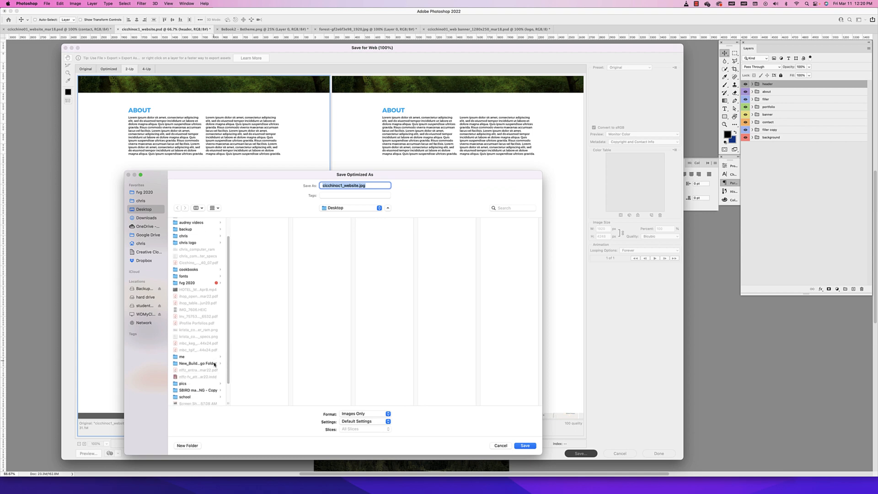
left_click(186, 399)
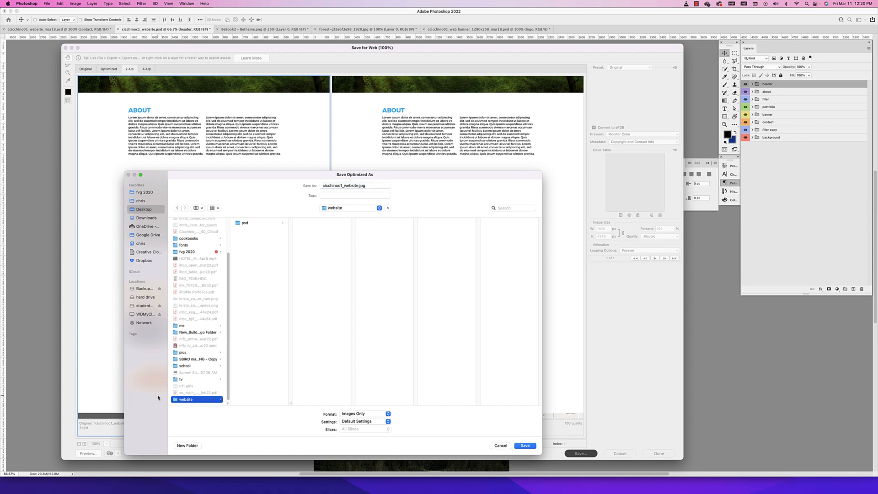
left_click(188, 445)
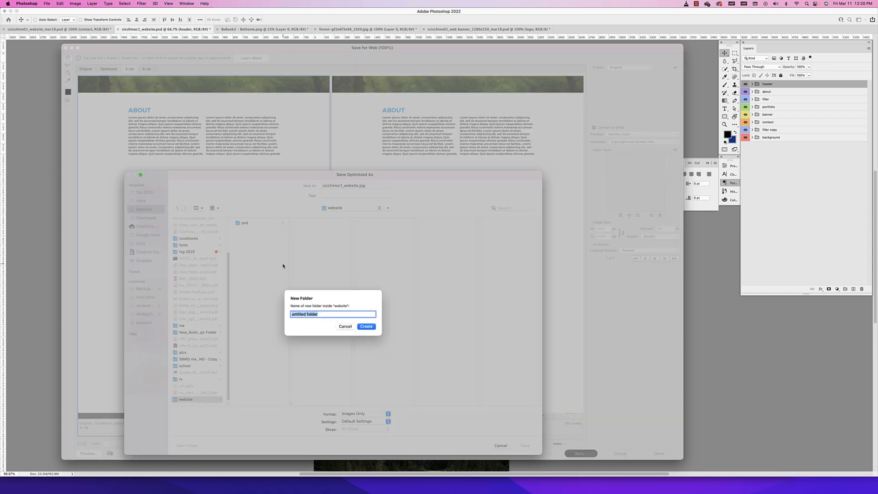
type("final")
key("Return")
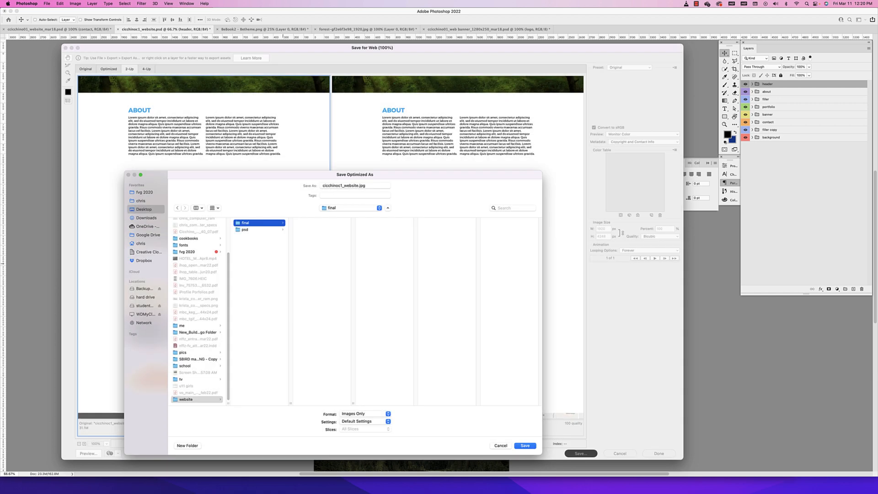
left_click(338, 185)
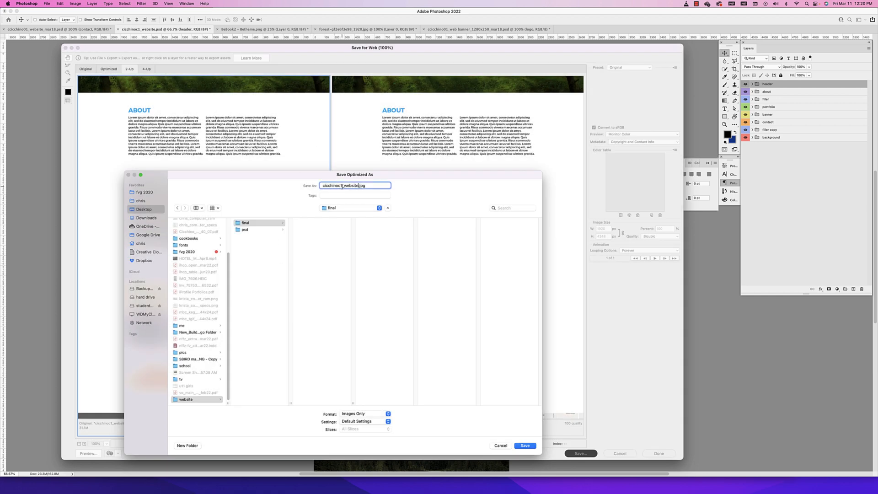
left_click(525, 445)
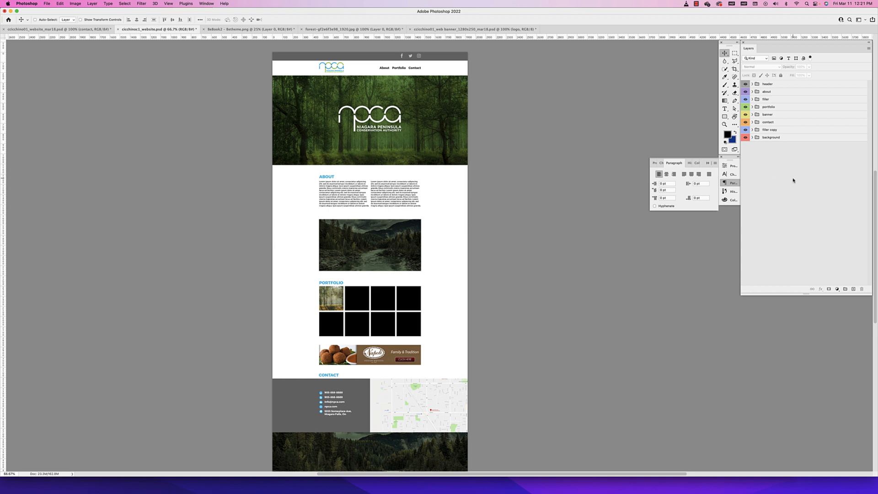
Group all layer groups from header to background into one group named website, check its contents and collapse it
left_click(782, 140)
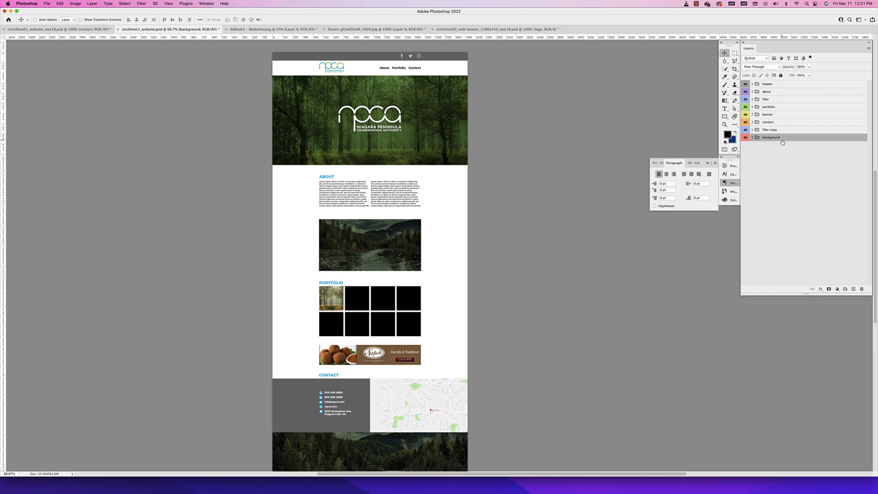
left_click(778, 86, "shift")
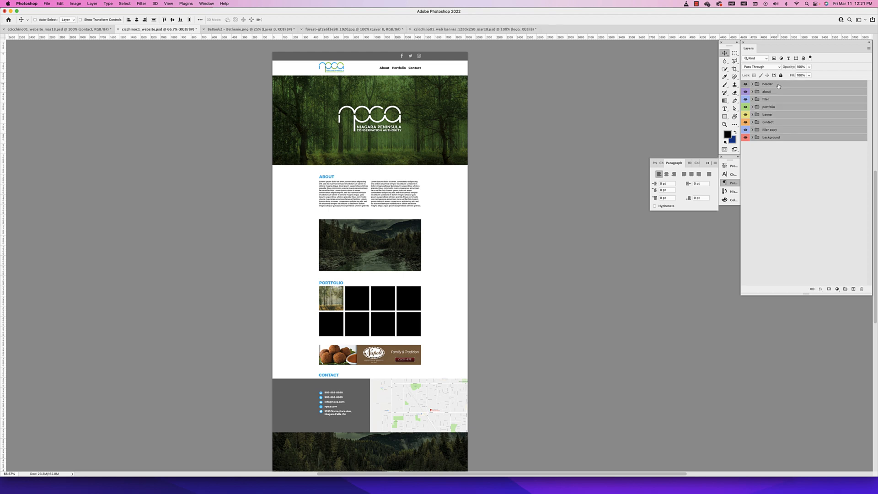
right_click(778, 86)
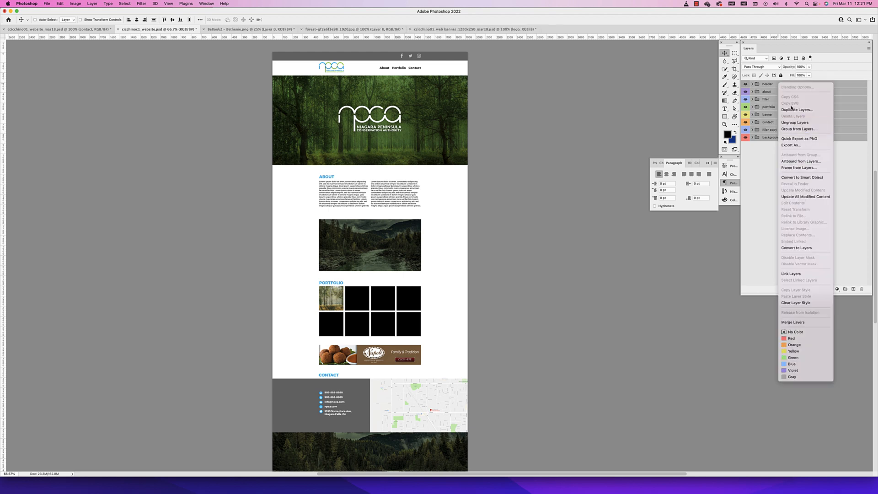
left_click(799, 130)
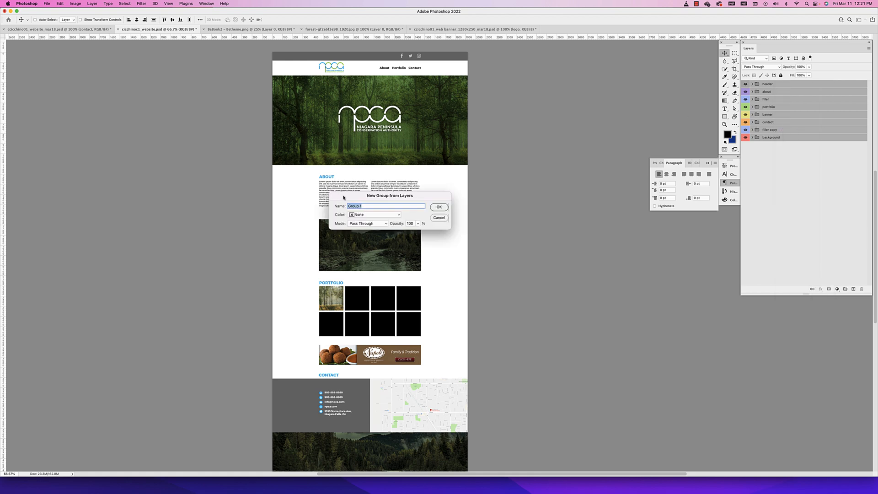
type("website")
key("Return")
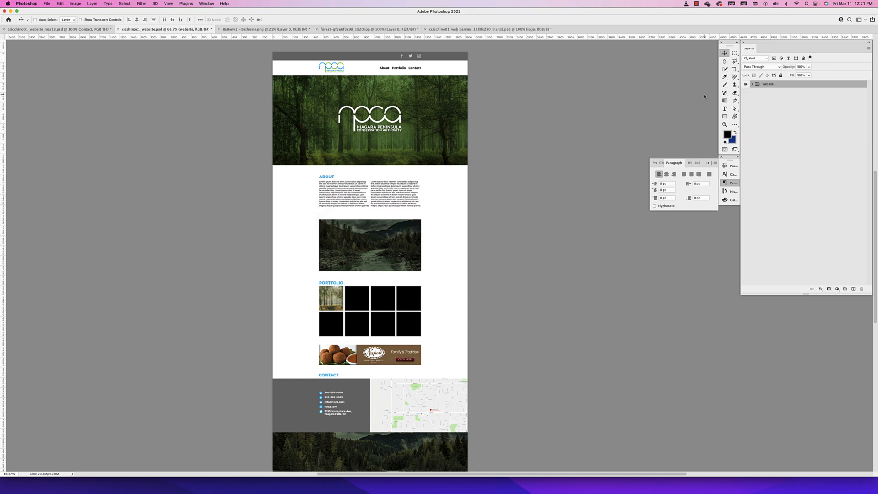
left_click(751, 84)
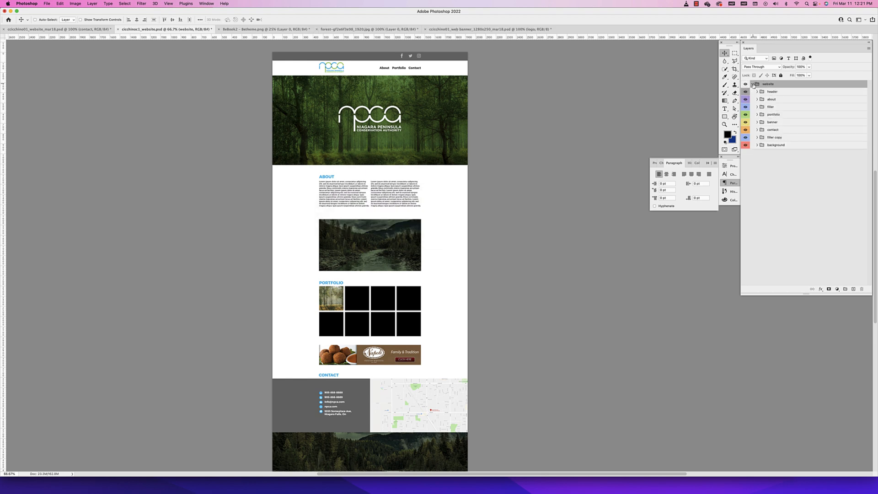
left_click(752, 84)
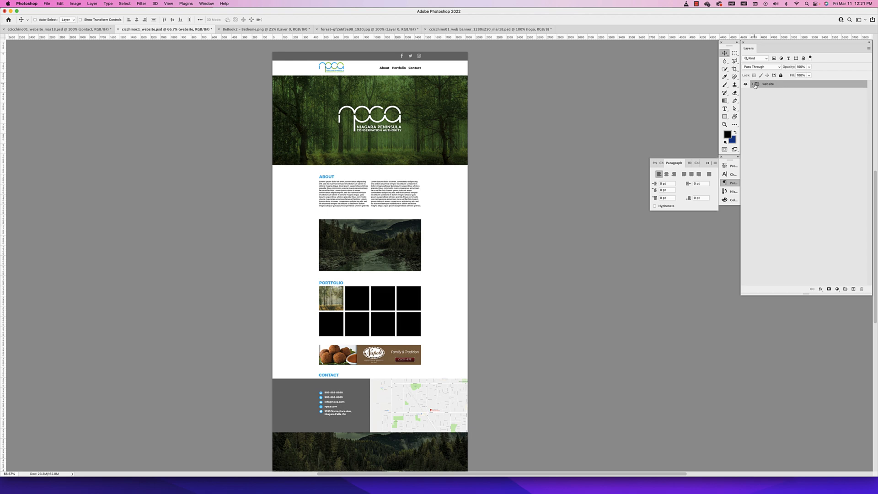
Quick-export the website group as a PNG into the final folder, giving it the same base name as the existing JPEG
right_click(790, 85)
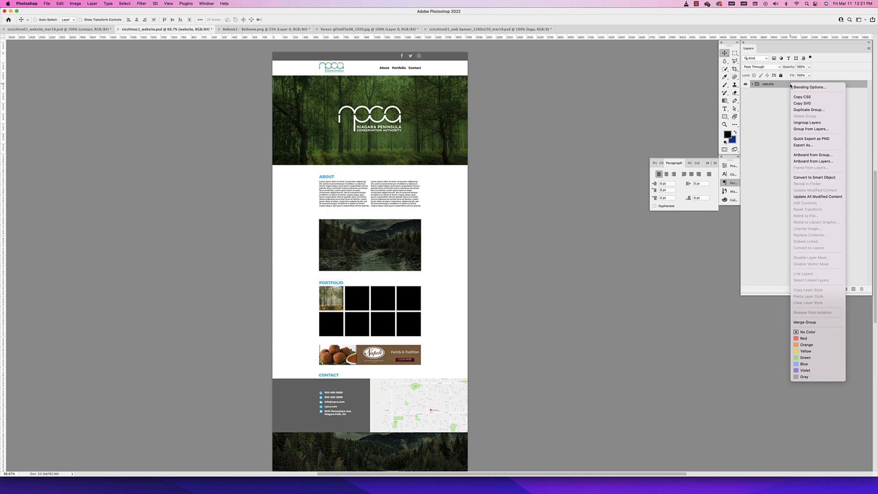
left_click(806, 139)
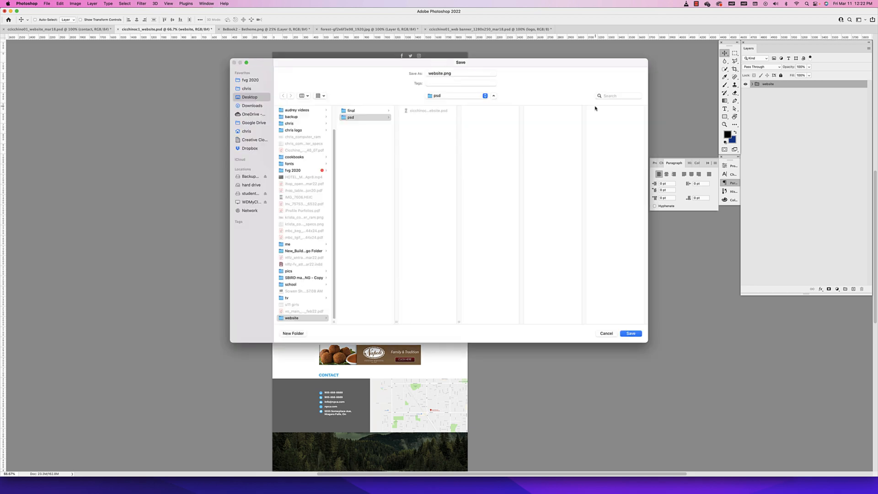
left_click(355, 111)
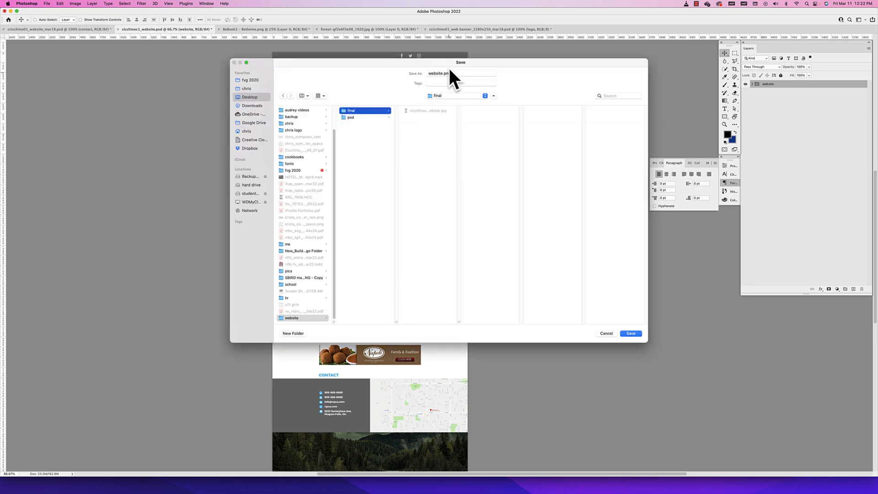
left_click(425, 110)
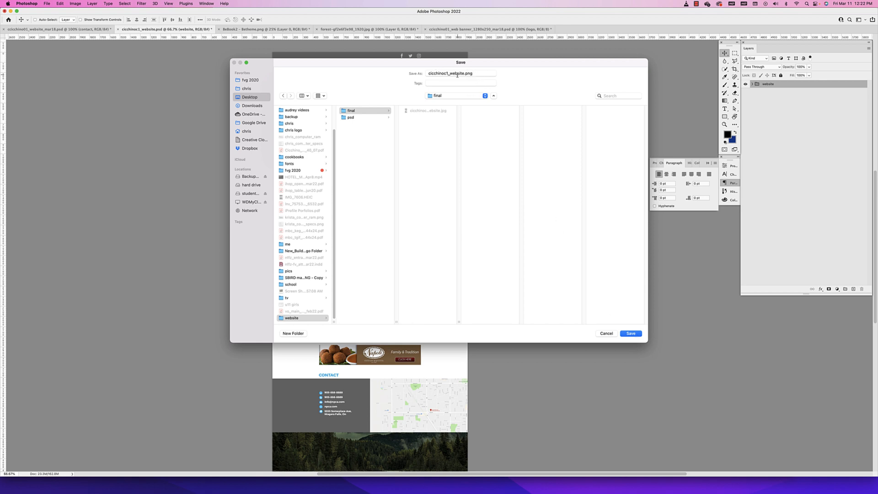
left_click(633, 335)
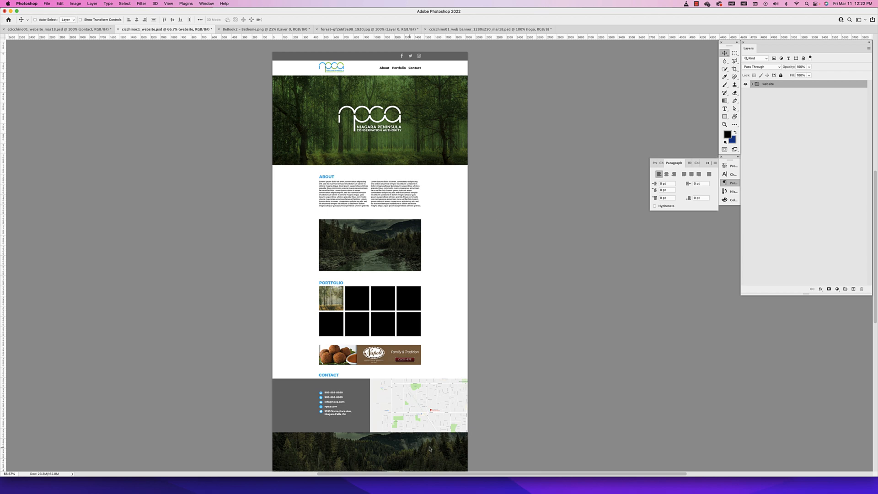
Switch to Finder, check the exported PNG's preview and file information in the final folder, and return to Photoshop
left_click(264, 489)
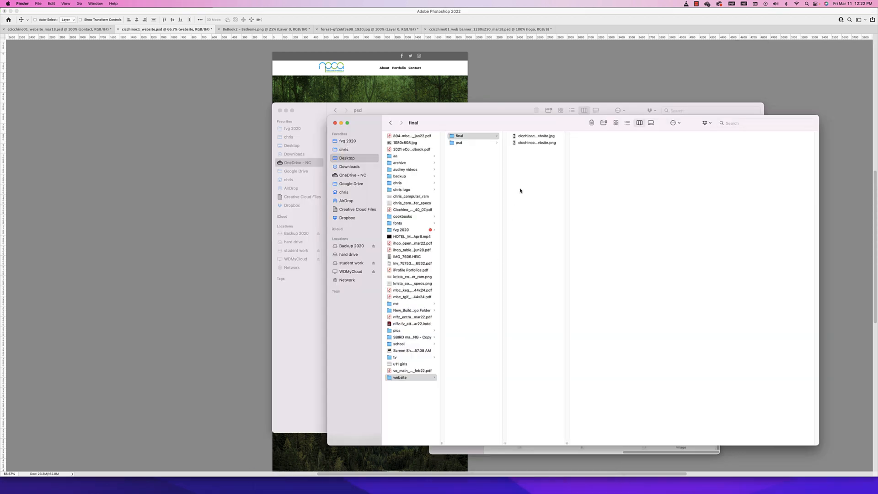
left_click(544, 143)
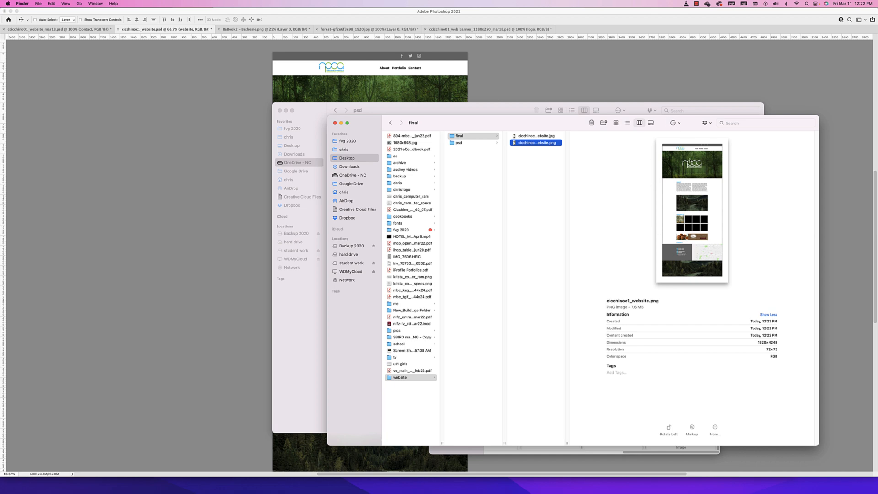
left_click(629, 87)
scroll(631, 87, "right", 1)
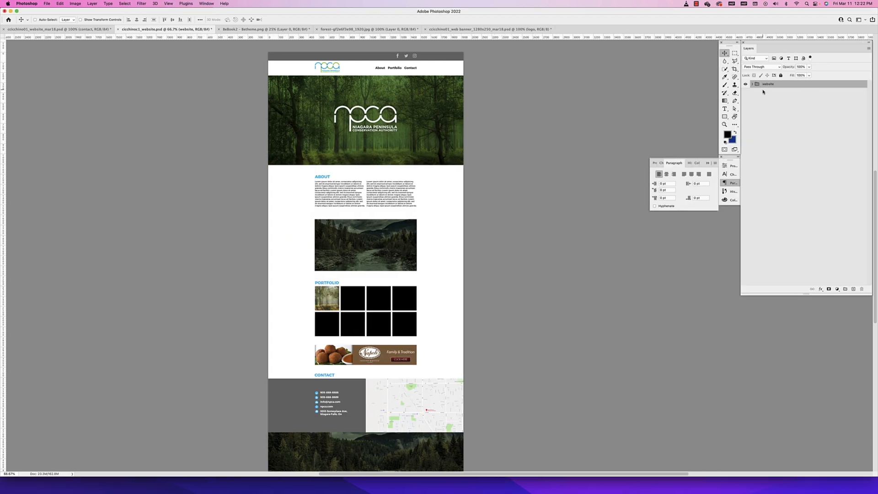
Expand the website group and review its layer groups from header to background, leaving none selected
left_click(752, 84)
left_click(789, 94)
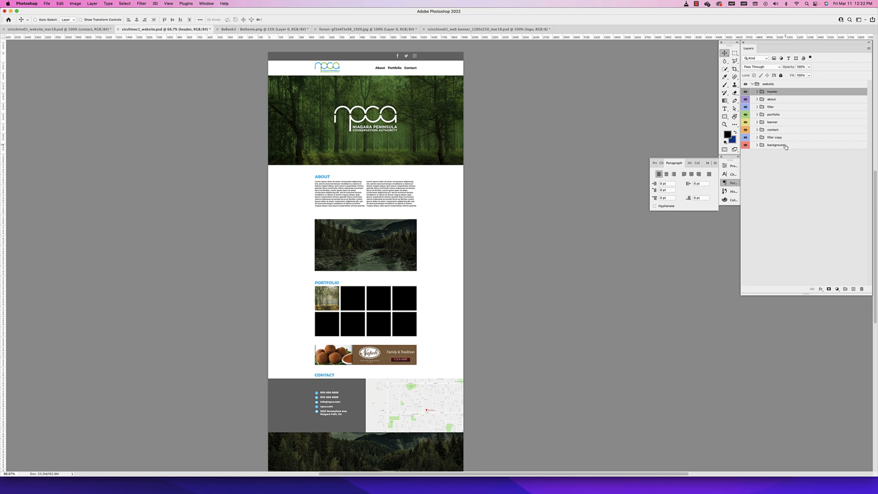
left_click(785, 146, "shift")
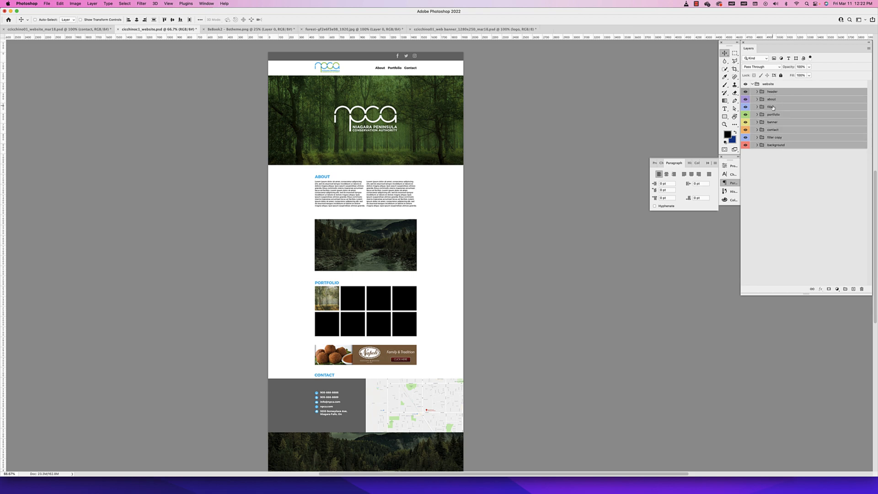
left_click(781, 168)
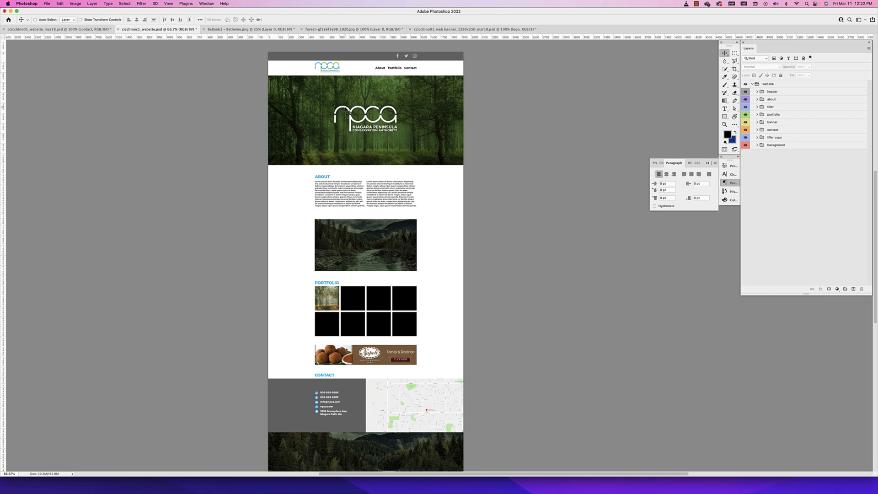
Examine the finished page from header to footer, covering the about, portfolio, banner and contact sections
scroll(402, 308, "down", 3)
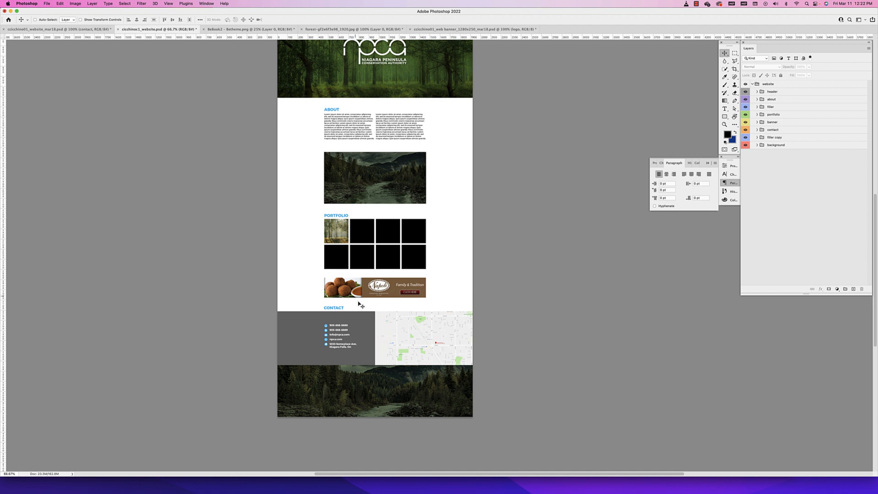
scroll(402, 231, "up", 3)
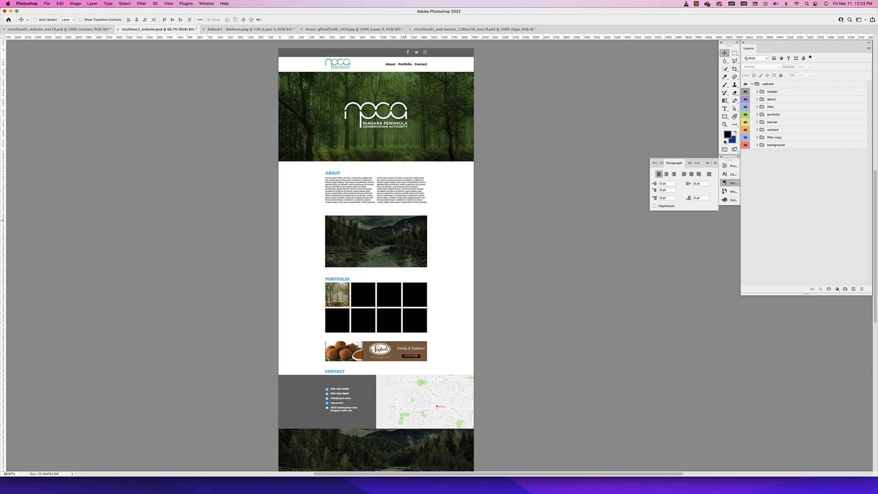
scroll(414, 267, "down", 3)
scroll(414, 270, "up", 2)
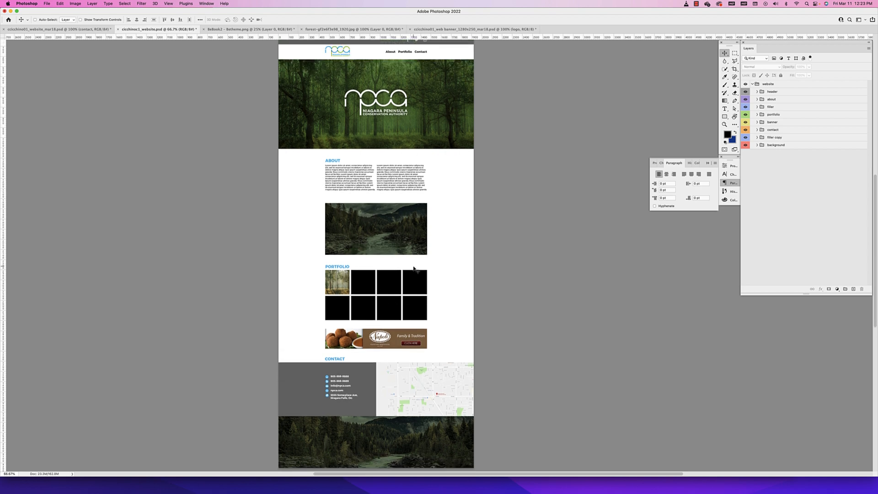
scroll(392, 163, "up", 1)
scroll(392, 163, "left", 1)
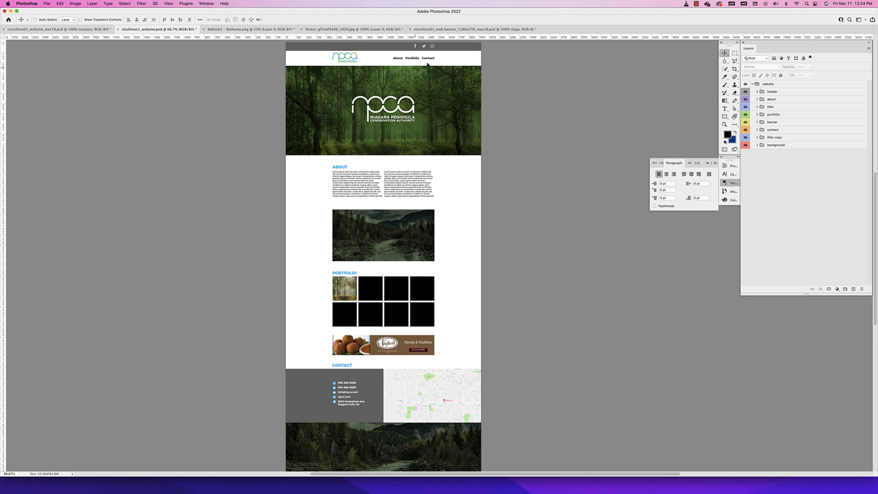
scroll(374, 367, "down", 3)
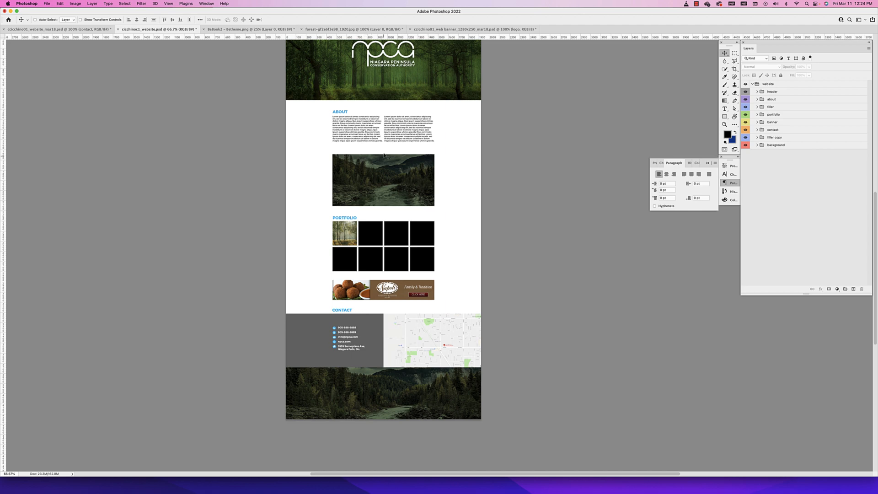
scroll(383, 153, "up", 4)
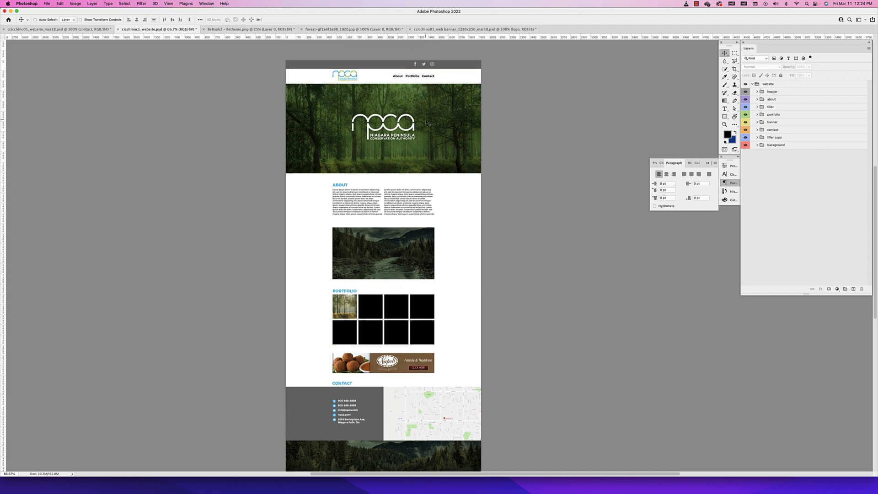
scroll(418, 224, "down", 3)
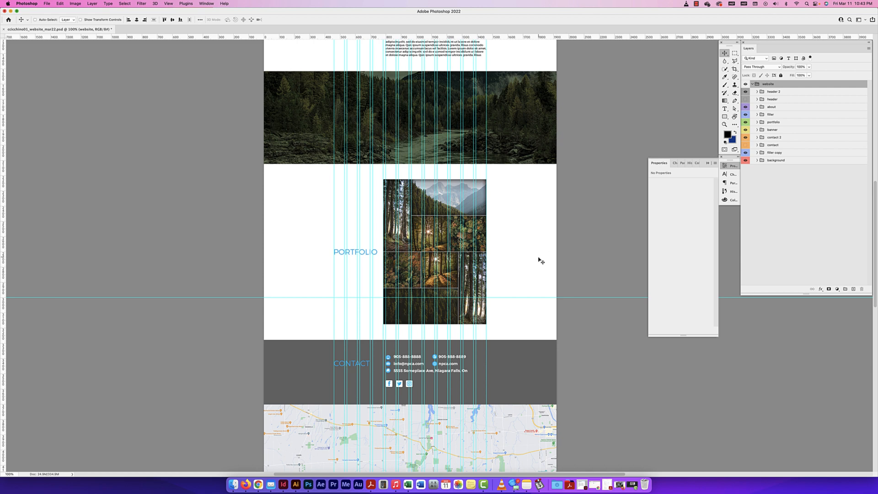
Hide the guides on the alternative mockup and view its header without them
scroll(540, 261, "up", 10)
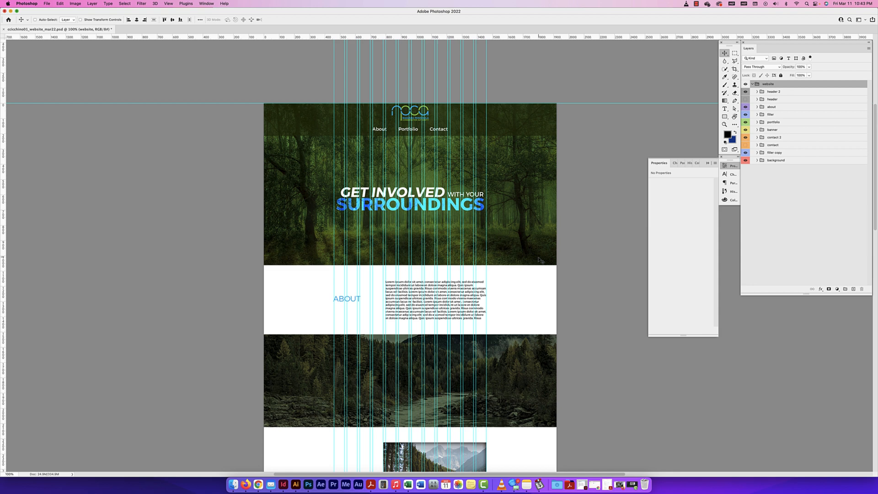
key("Tab")
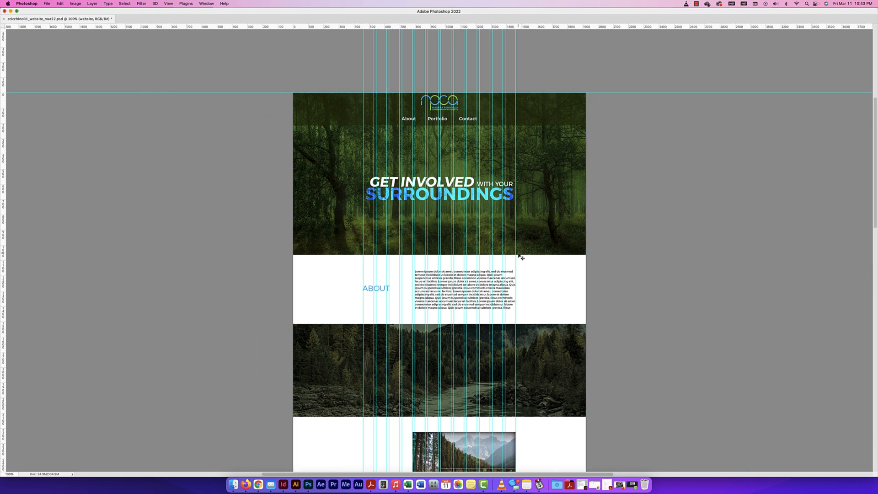
key("Tab")
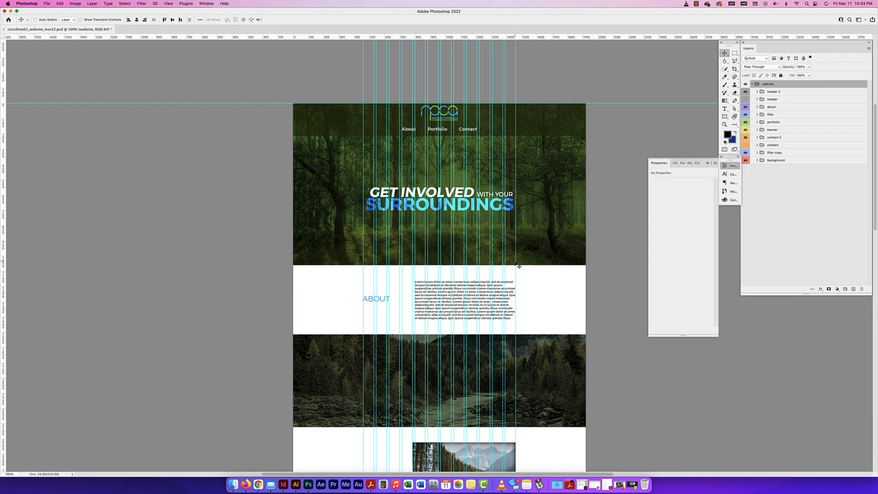
key("super+semicolon")
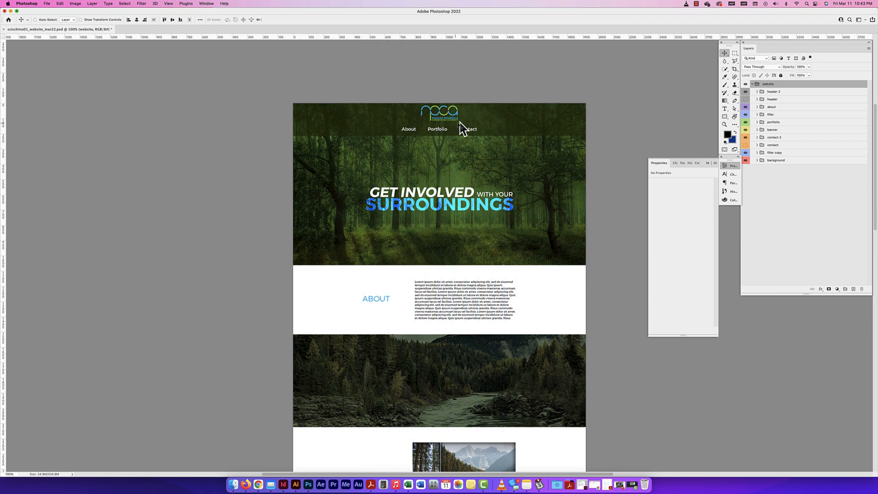
Rearrange the header 2 bar, moving the navigation text to the right column edge and the logo to the left column edge
left_click(409, 130, "super")
left_click_drag(413, 131, 482, 112)
key("super+;")
left_click_drag(427, 111, 366, 108)
key("super+;")
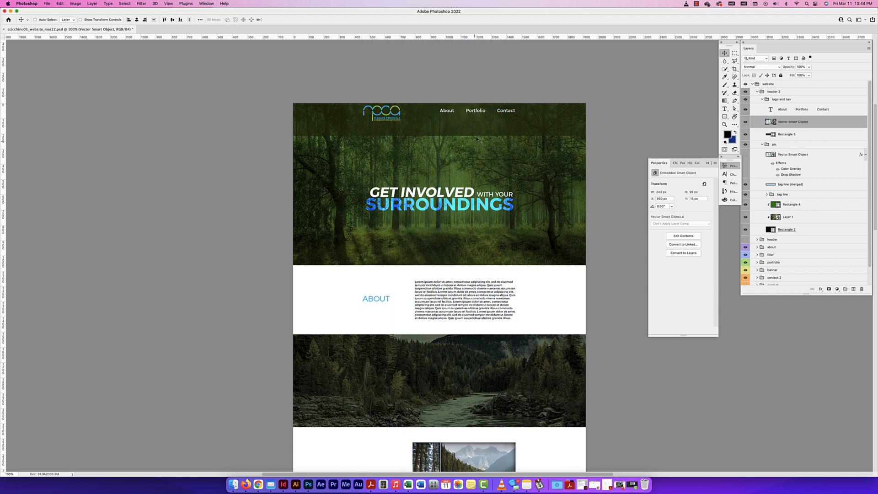
Select the navigation text and logo together and nudge them down to centre them vertically in the header bar
left_click(423, 115)
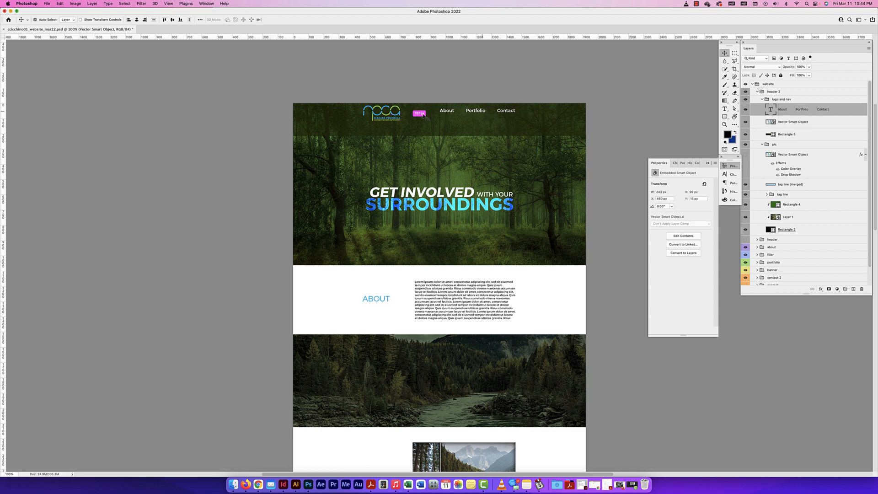
left_click(399, 113, "shift+super")
key("shift+Down")
key("shift+Down")
key("shift+Down")
key("shift+Down")
key("shift+Down")
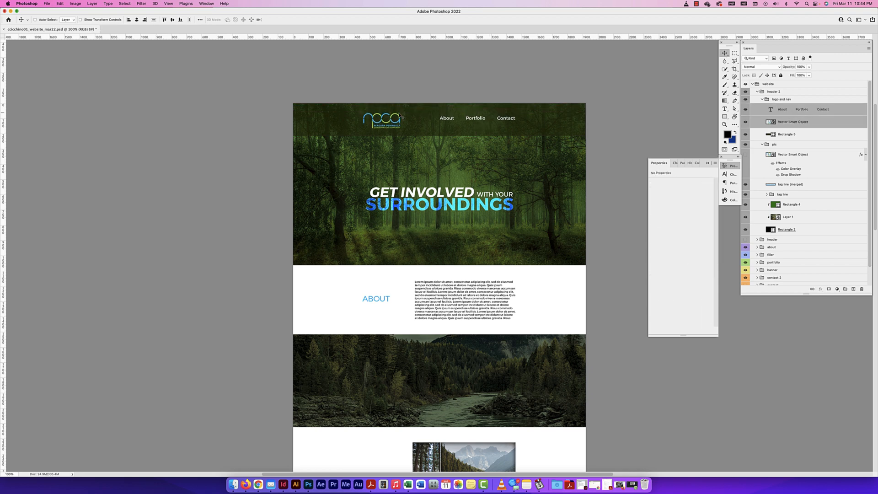
key("shift+Up")
Nudge only the About, Portfolio and Contact navigation text down 10 px within the header bar
scroll(415, 116, "left", 2)
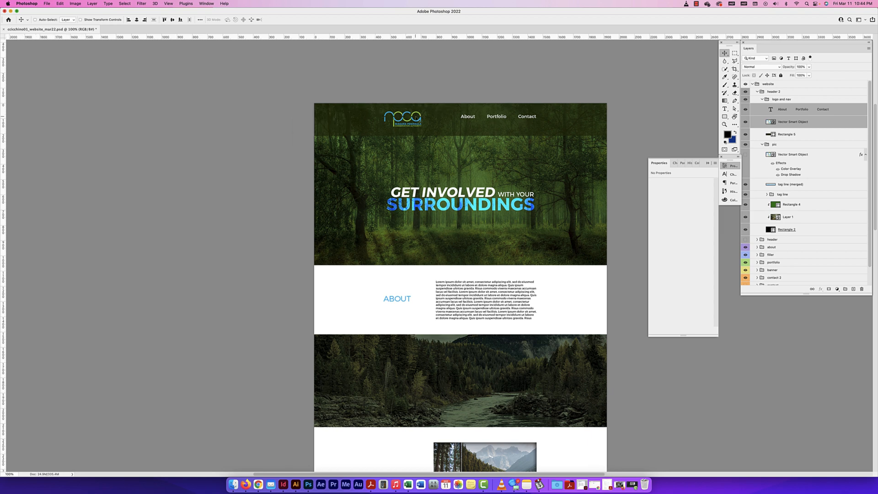
left_click(483, 98, "super")
left_click(478, 116, "super")
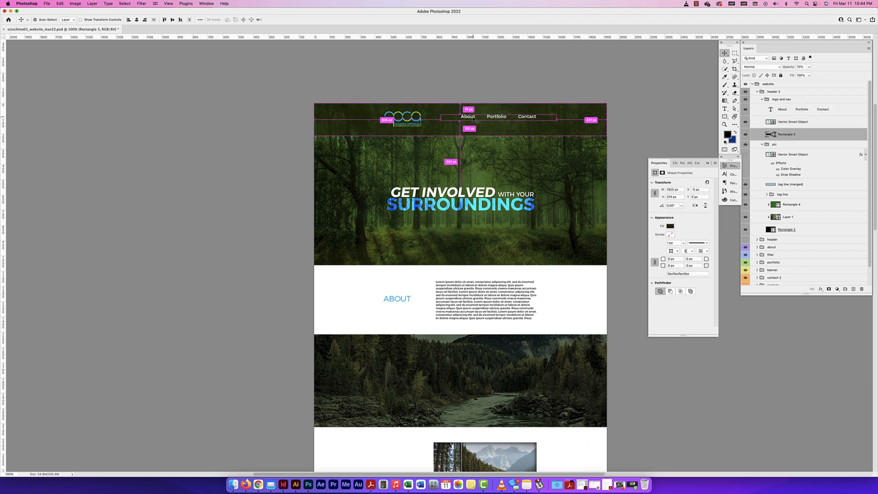
left_click(473, 118, "super")
key("shift+Down")
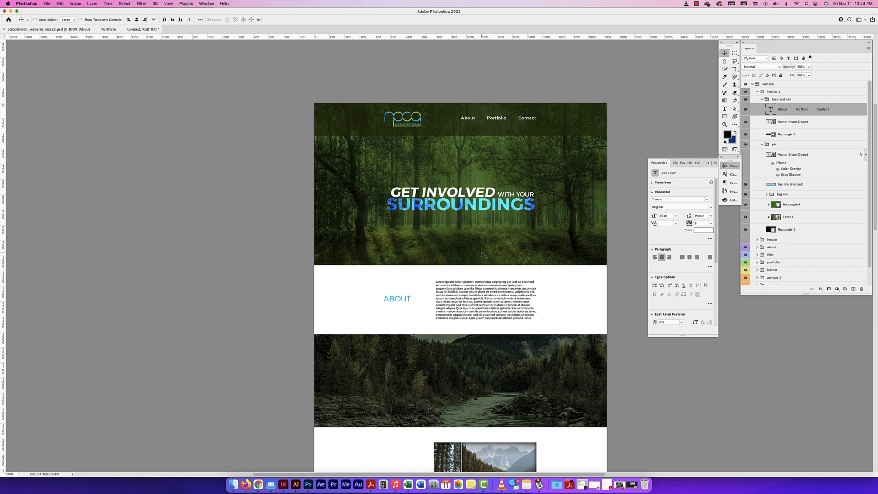
Examine the alternative layout's about, river image, portfolio and contact sections down the page
scroll(483, 254, "down", 5)
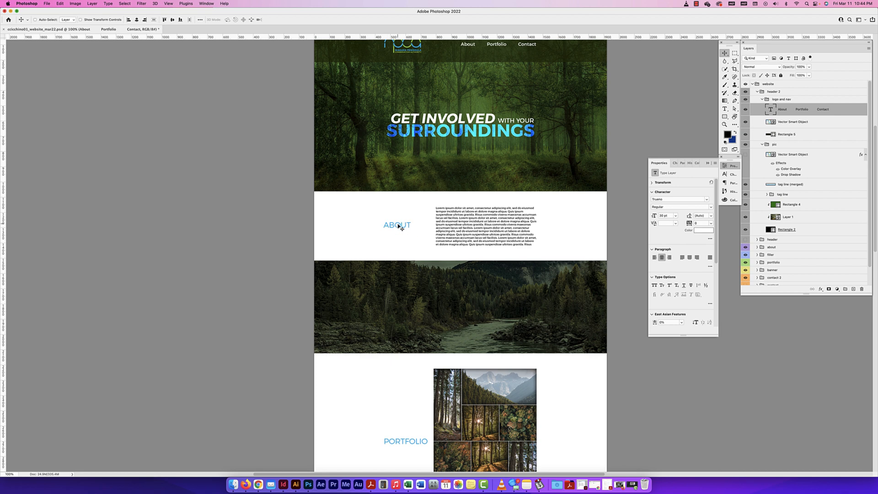
scroll(418, 275, "down", 3)
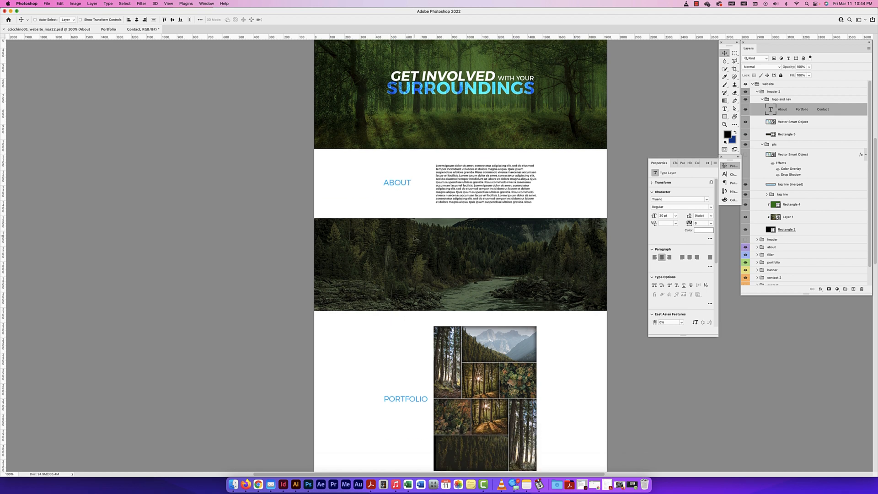
scroll(417, 384, "down", 5)
scroll(417, 384, "up", 5)
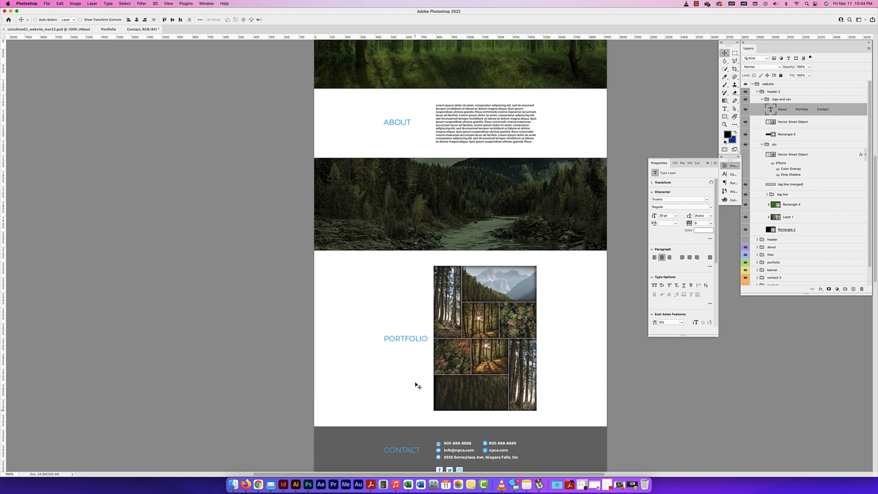
scroll(473, 174, "down", 2)
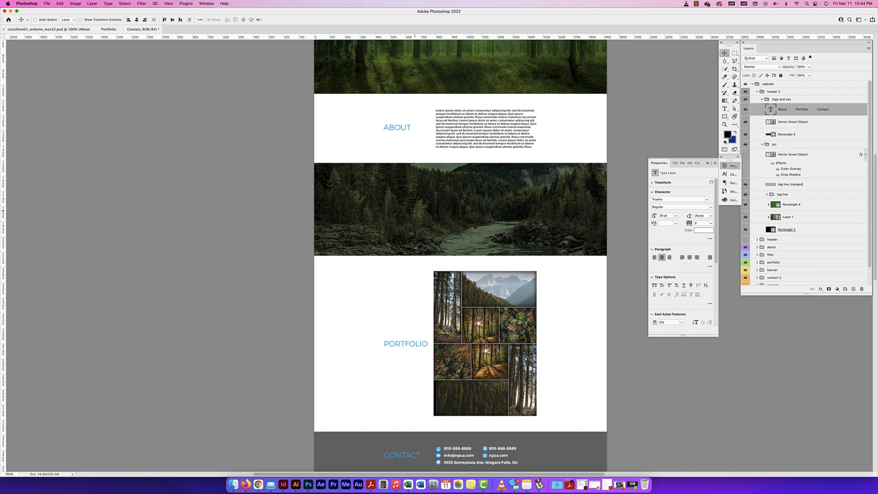
scroll(471, 215, "down", 1)
scroll(492, 255, "down", 2)
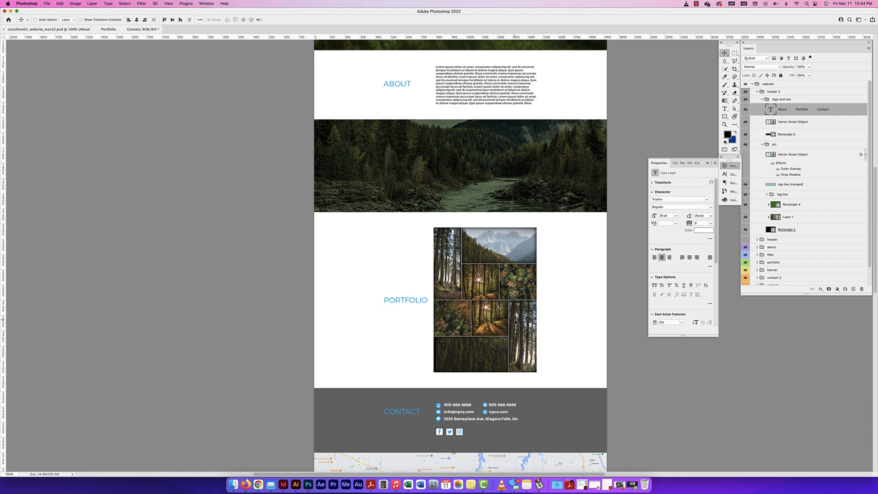
Show the guides over the portfolio and contact sections to check the column alignment, and hide them again
key("super+apostrophe")
key("super+apostrophe")
key("super+semicolon")
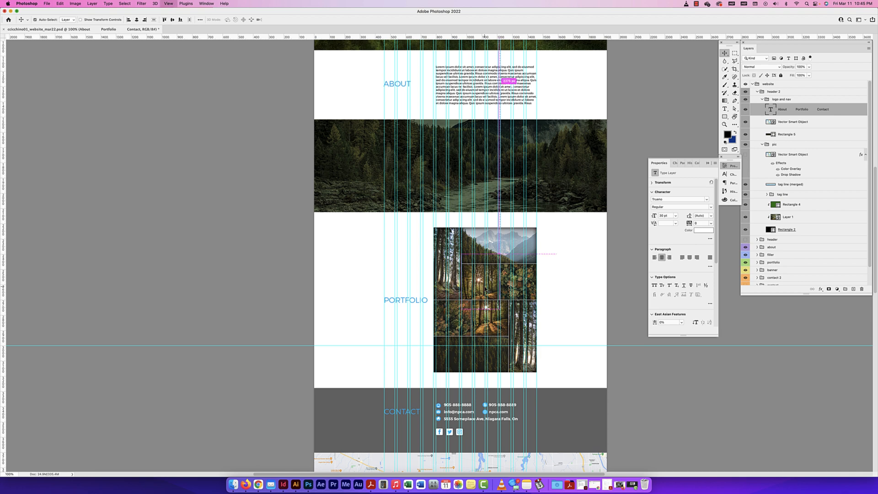
key("super+semicolon")
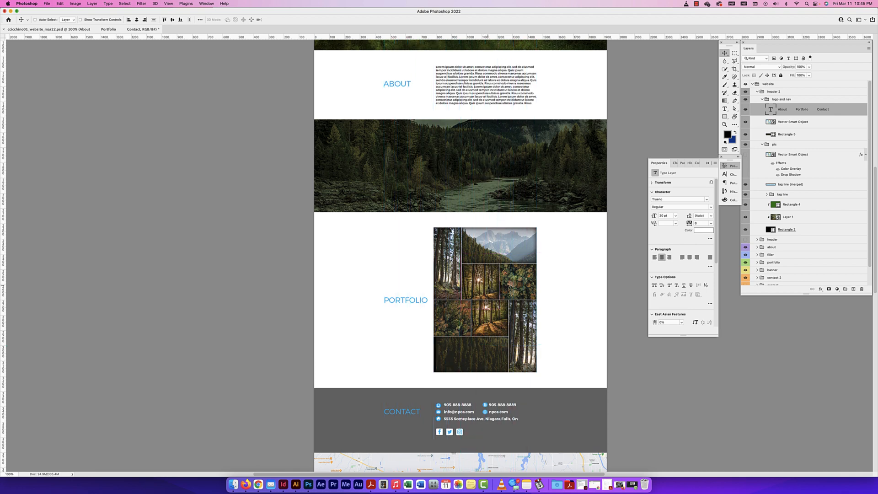
Examine the alternative layout from the portfolio and contact sections down to the banner ad and back up to the header
scroll(505, 284, "down", 2)
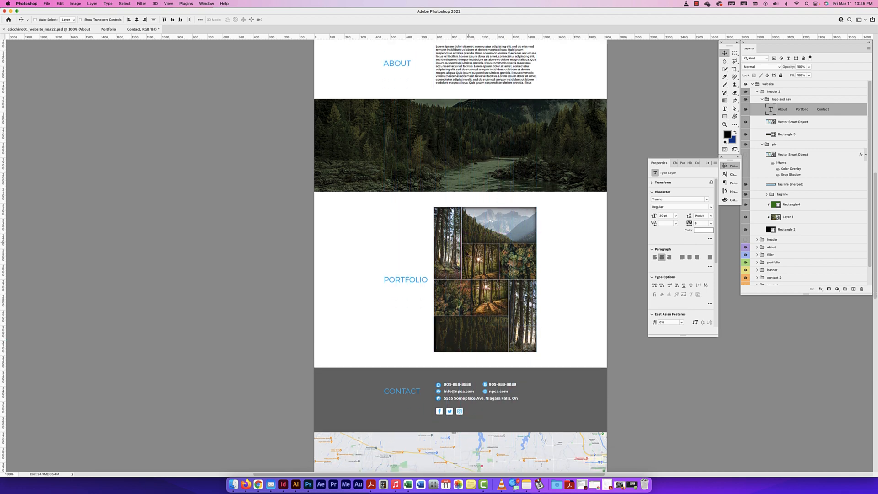
scroll(451, 298, "down", 6)
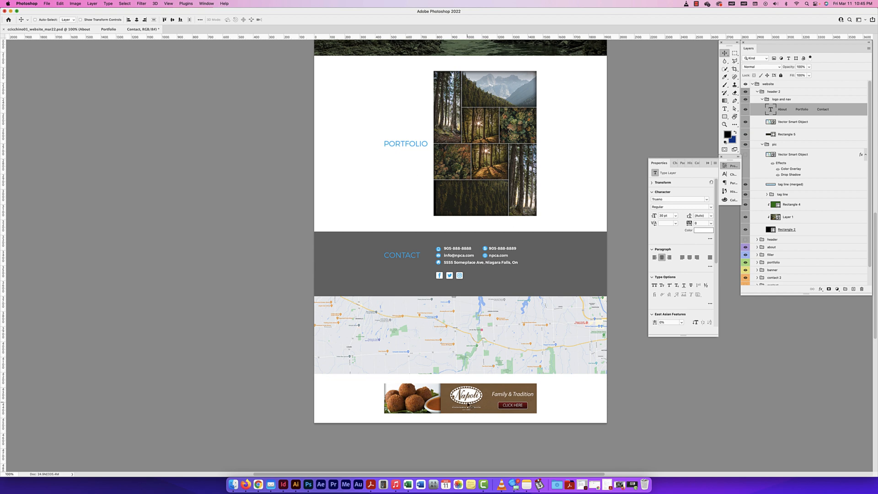
scroll(467, 406, "up", 4)
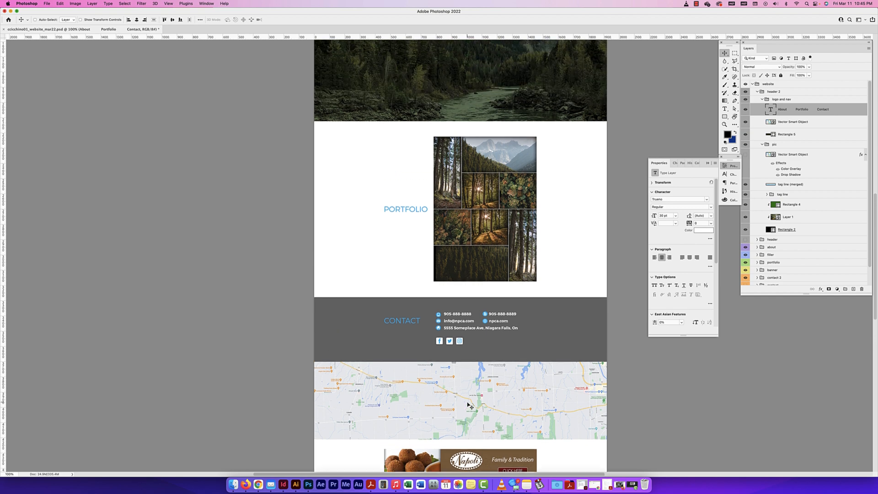
scroll(544, 317, "up", 7)
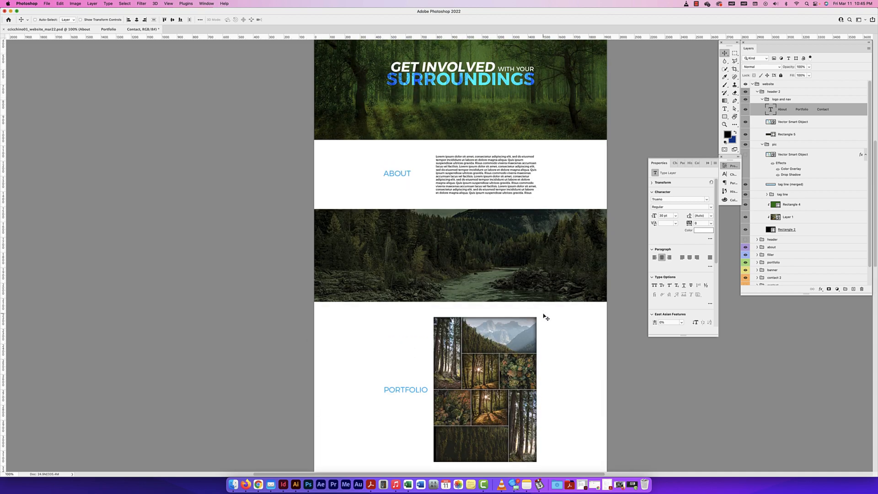
scroll(545, 318, "up", 1)
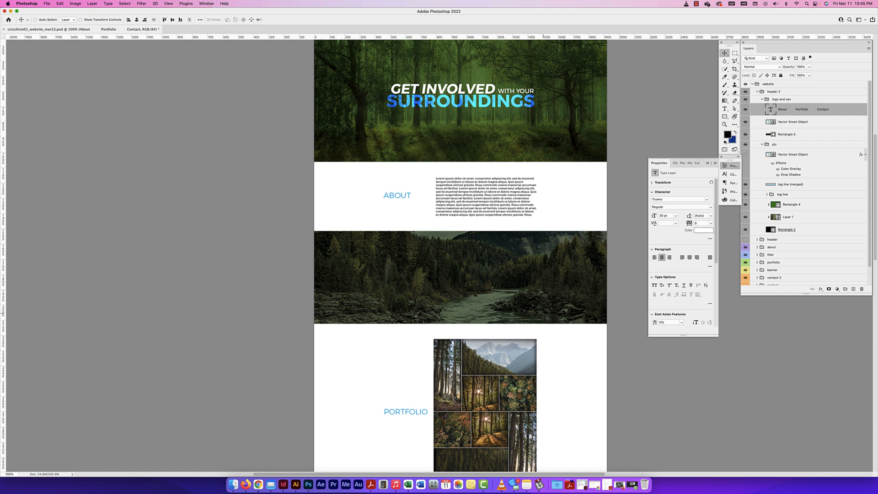
scroll(544, 317, "up", 2)
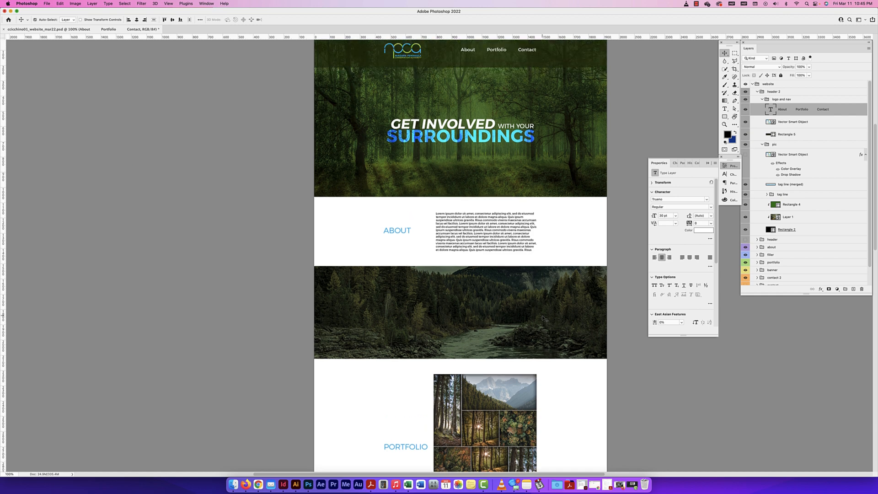
Show the guides and draw a square-cornered rectangle (radius 0 px), about 662 by 307 px, over the about paragraph's columns
key("super+semicolon")
key("super+plus")
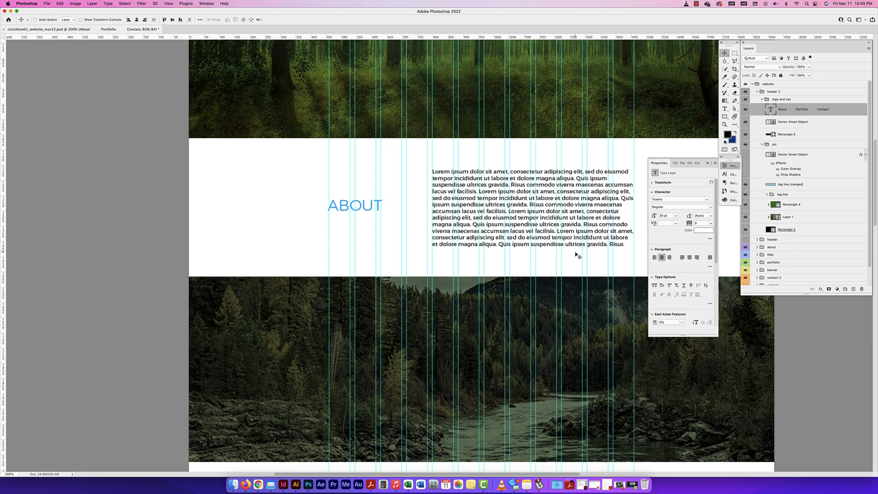
scroll(578, 255, "right", 3)
scroll(577, 255, "up", 1)
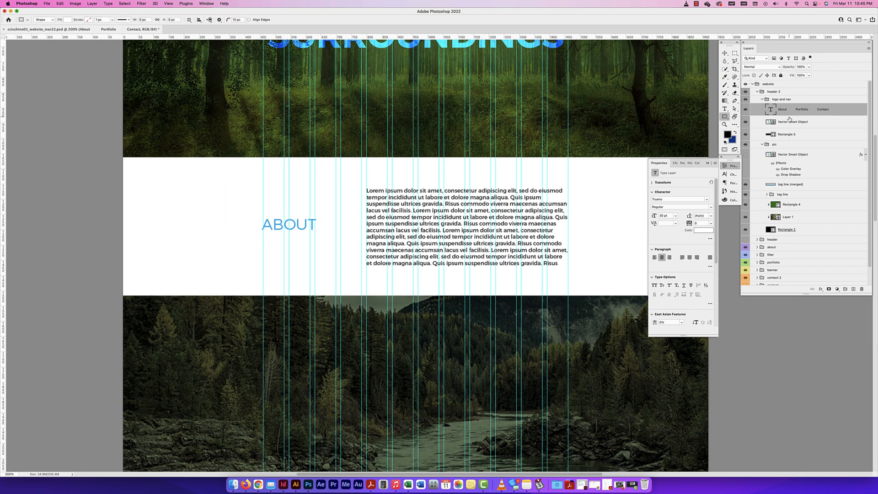
left_click(540, 206, "super")
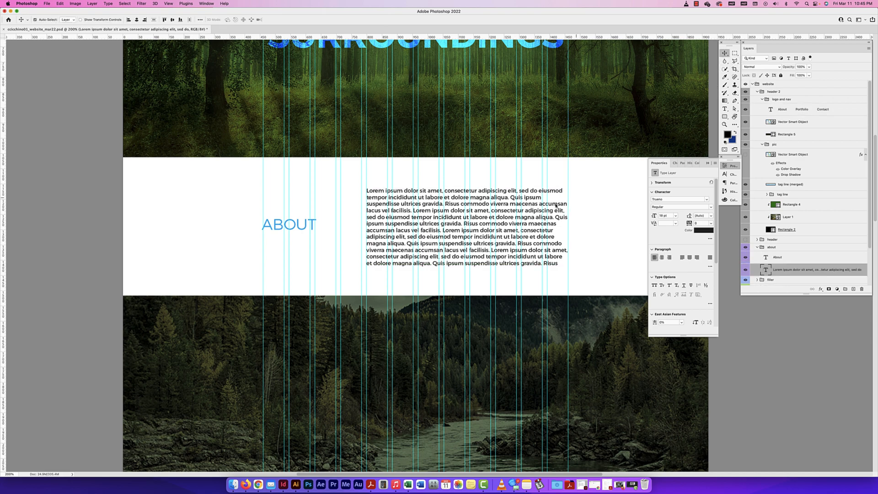
scroll(782, 265, "down", 2)
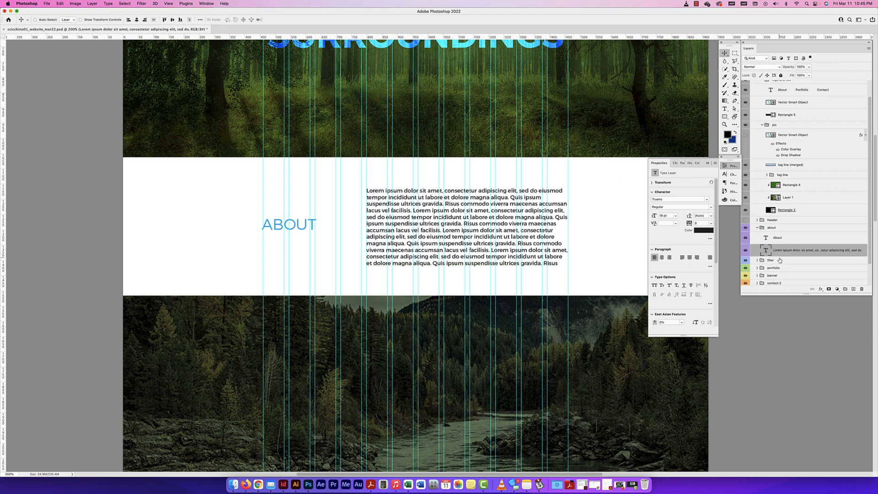
left_click(723, 117)
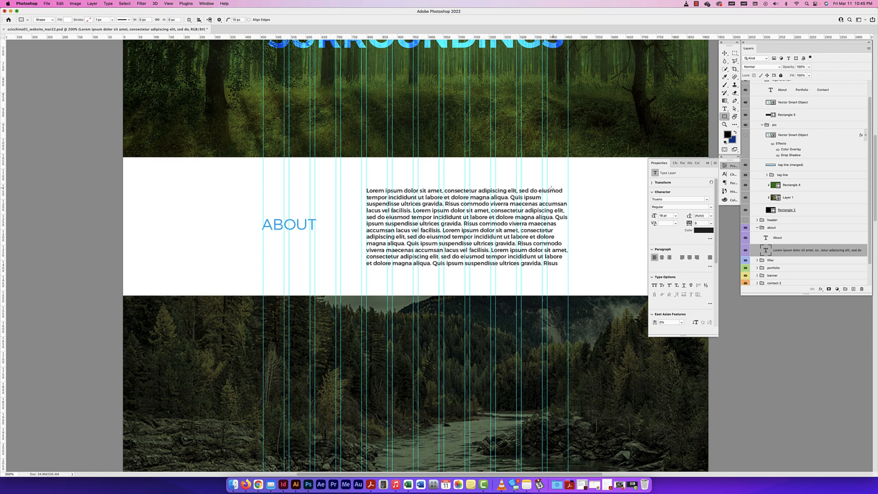
left_click_drag(568, 181, 364, 274)
double_click(678, 258)
type("0")
key("Return")
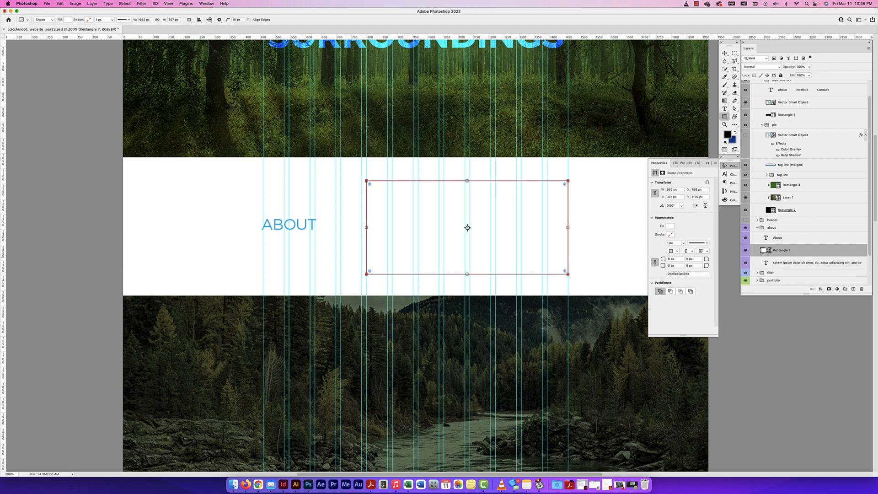
Place the rectangle layer beneath the about paragraph and fill it with the dark green sampled from the header bar
left_click_drag(812, 255, 769, 264)
double_click(769, 264)
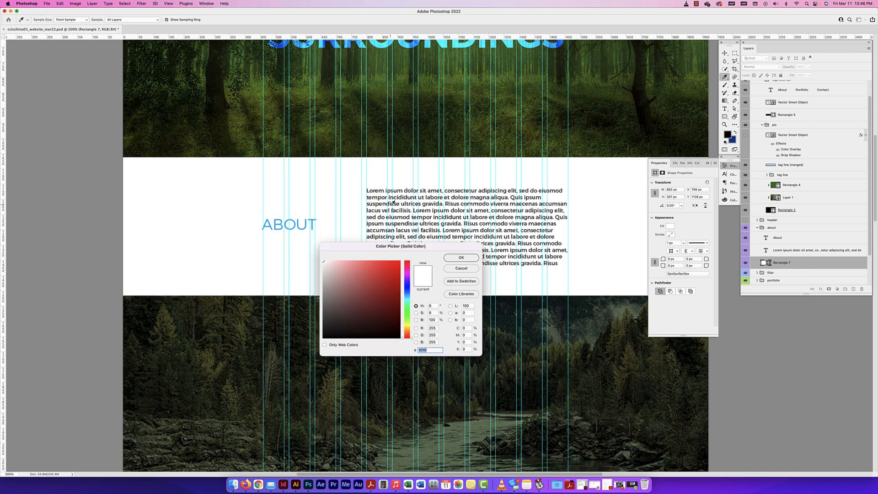
scroll(369, 197, "up", 5)
scroll(370, 197, "up", 4)
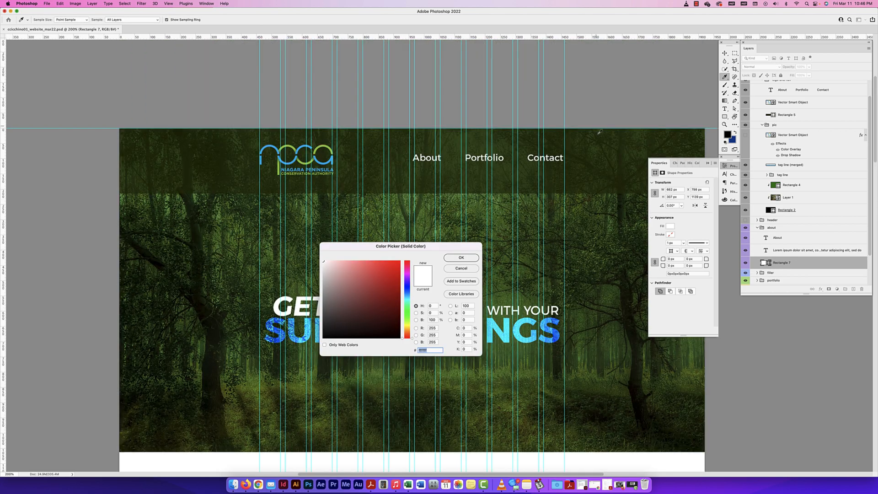
left_click(594, 156)
left_click(460, 258)
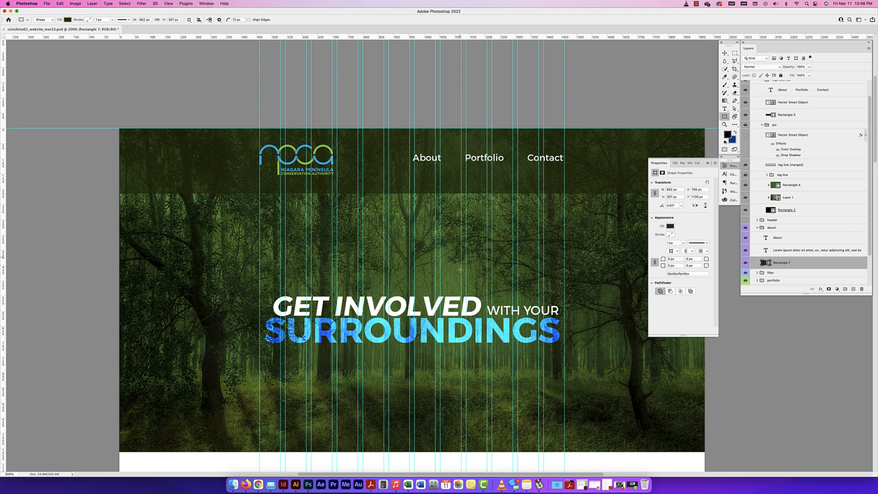
scroll(461, 274, "down", 6)
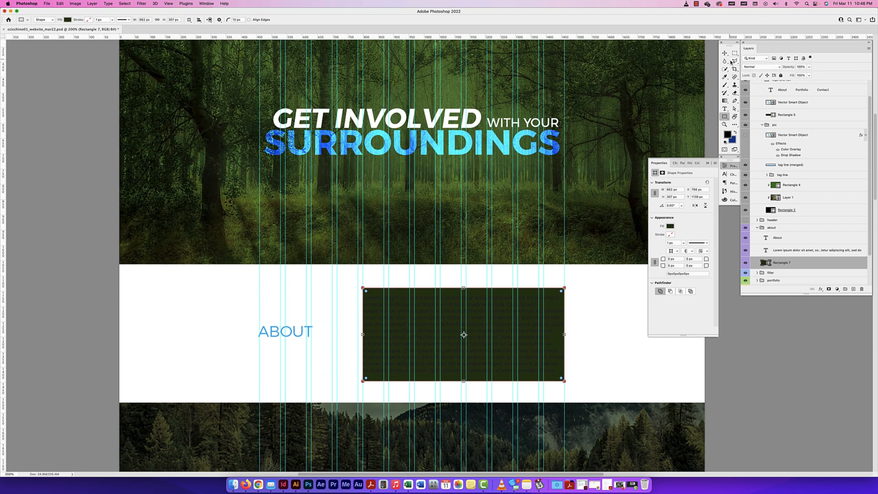
left_click(725, 53)
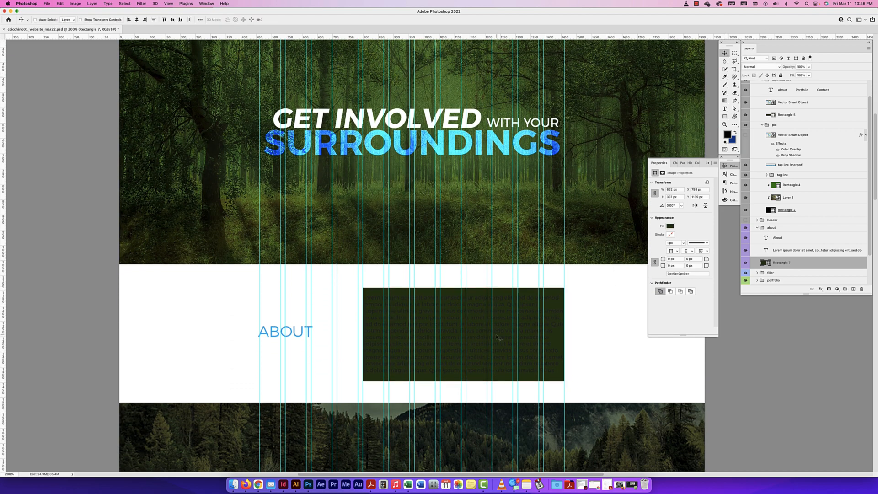
Recolour all of the about paragraph's text white
double_click(766, 250)
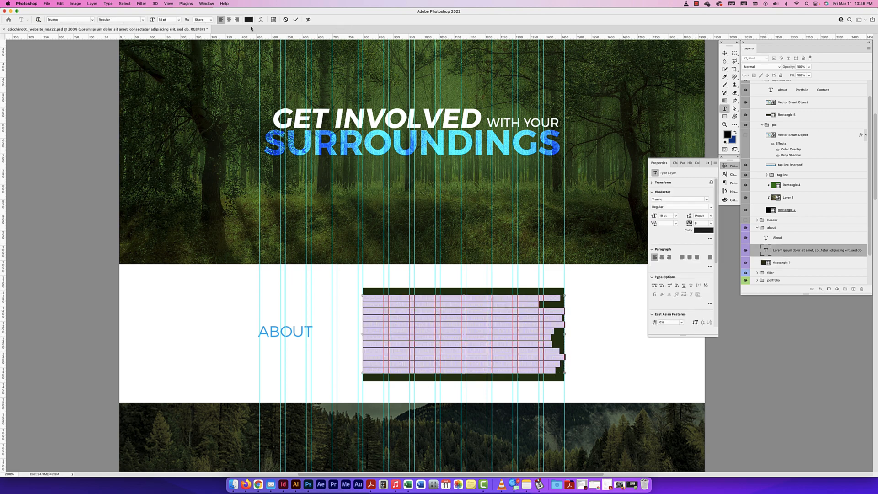
left_click(248, 20)
left_click(324, 262)
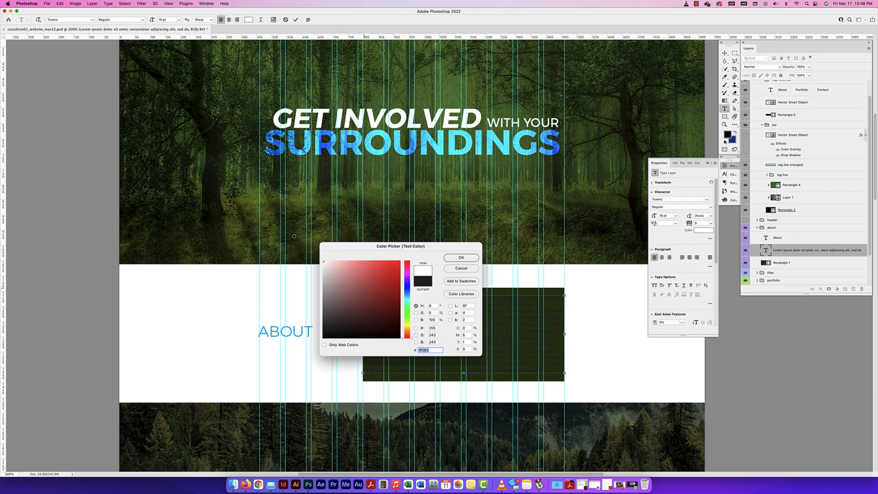
left_click(461, 257)
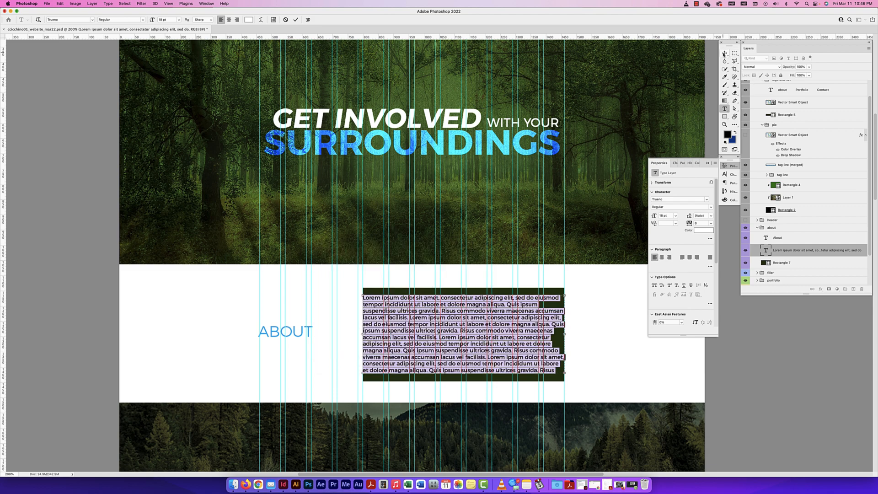
left_click(724, 53)
Show the guides and narrow the about paragraph's text box on both sides to leave padding inside the green rectangle
scroll(589, 308, "up", 1)
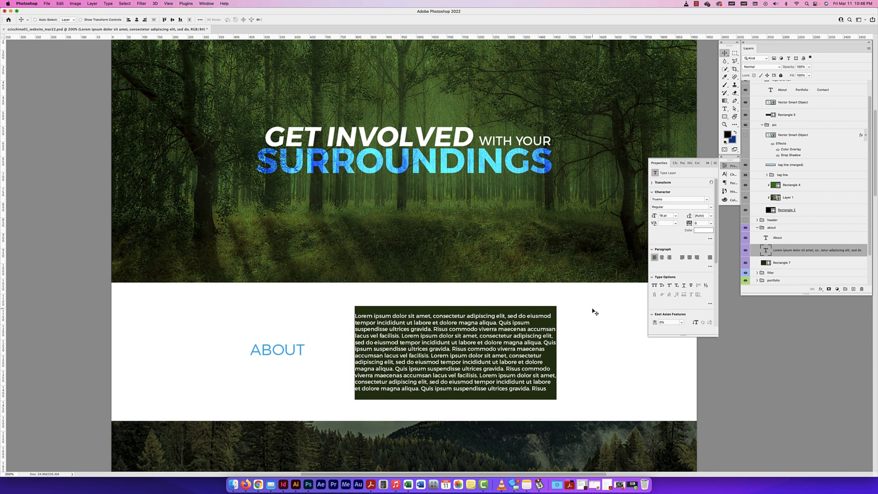
scroll(591, 335, "down", 3)
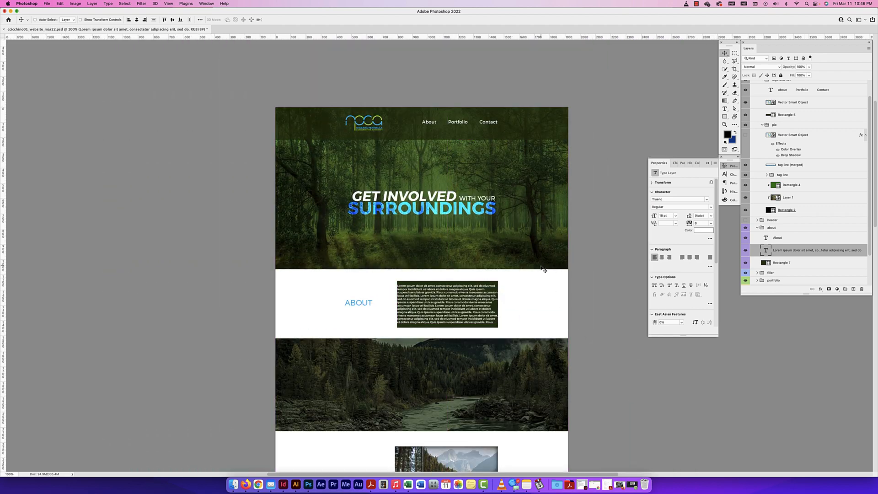
scroll(541, 268, "up", 3)
scroll(512, 319, "down", 5)
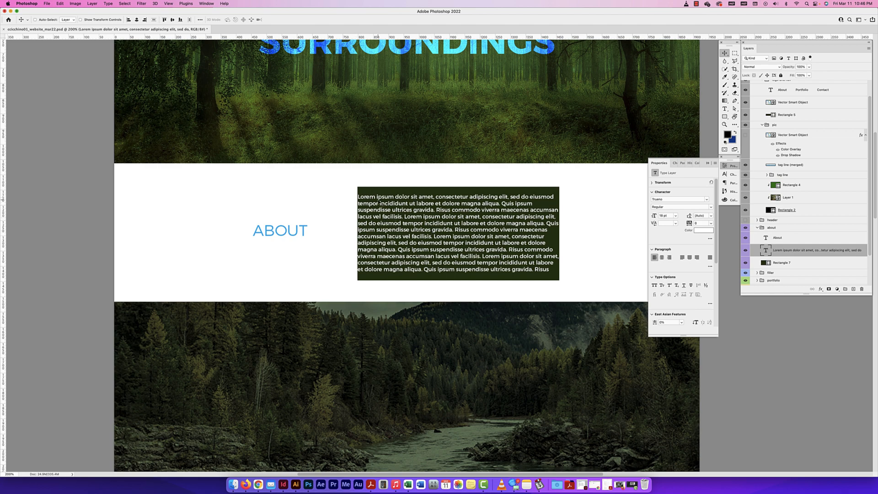
key("super+semicolon")
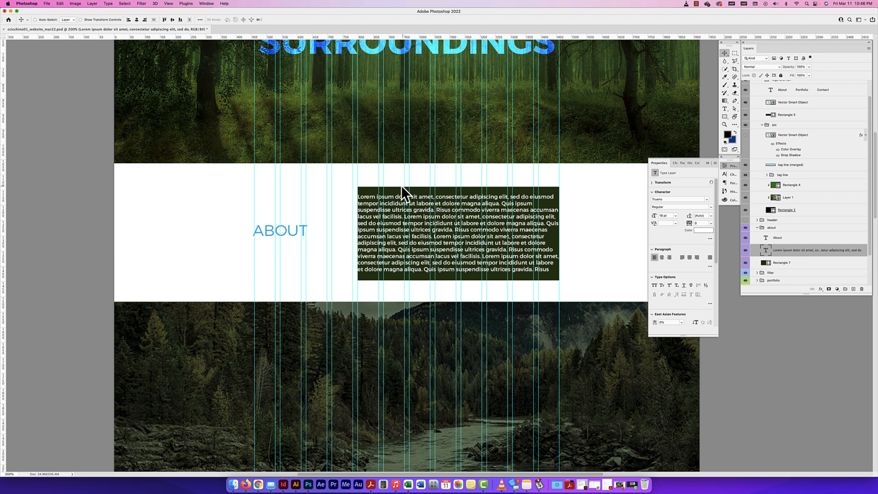
double_click(499, 206)
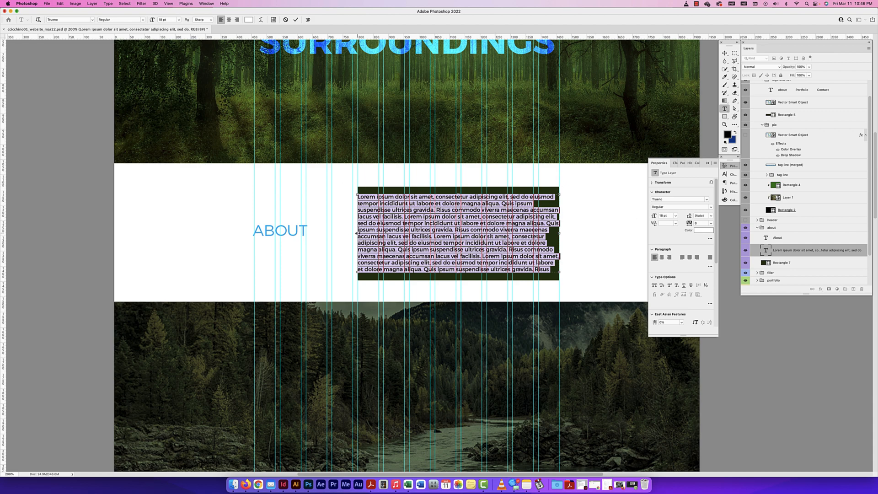
left_click_drag(357, 233, 364, 233)
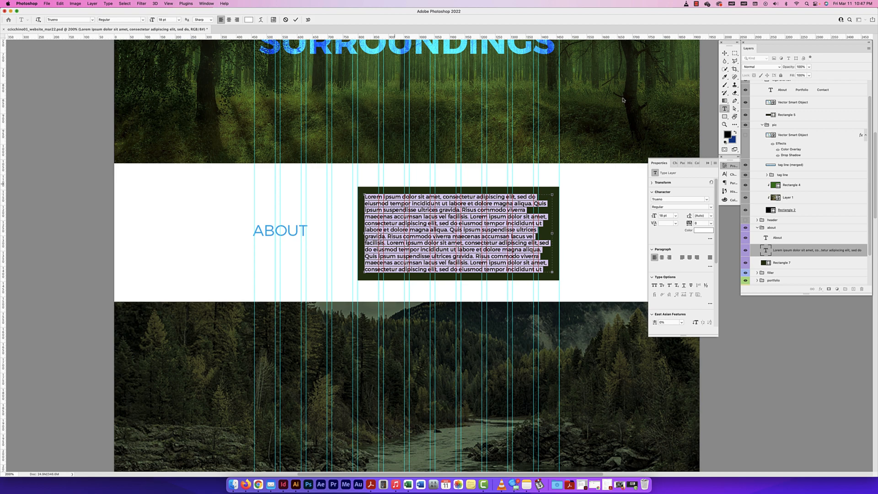
left_click(724, 53)
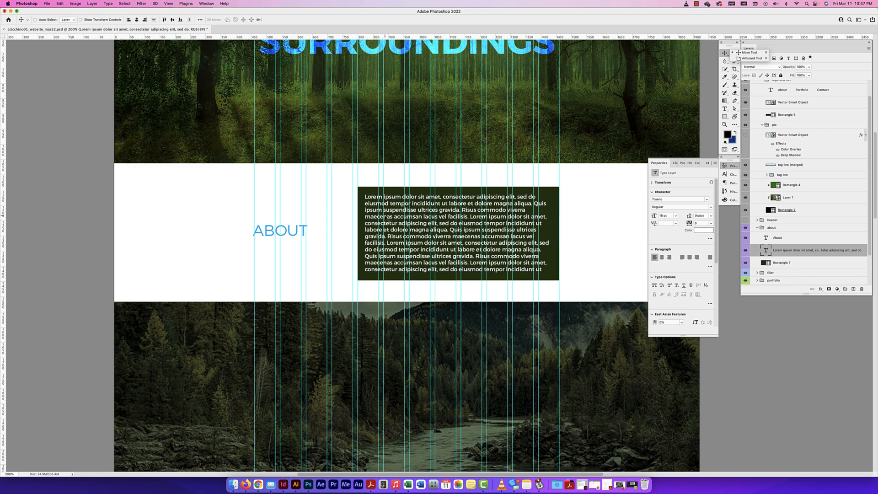
left_click(613, 220)
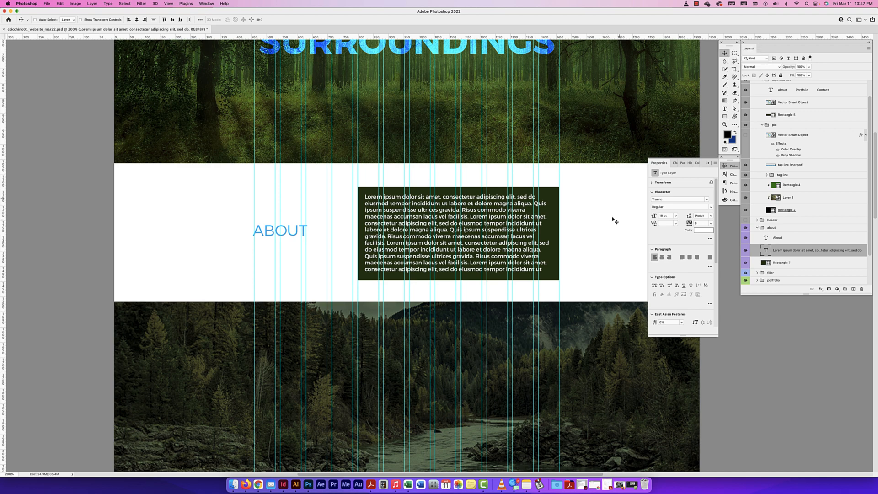
Hide the guides and nudge the about paragraph slightly to the right within the green rectangle
key("super+semicolon")
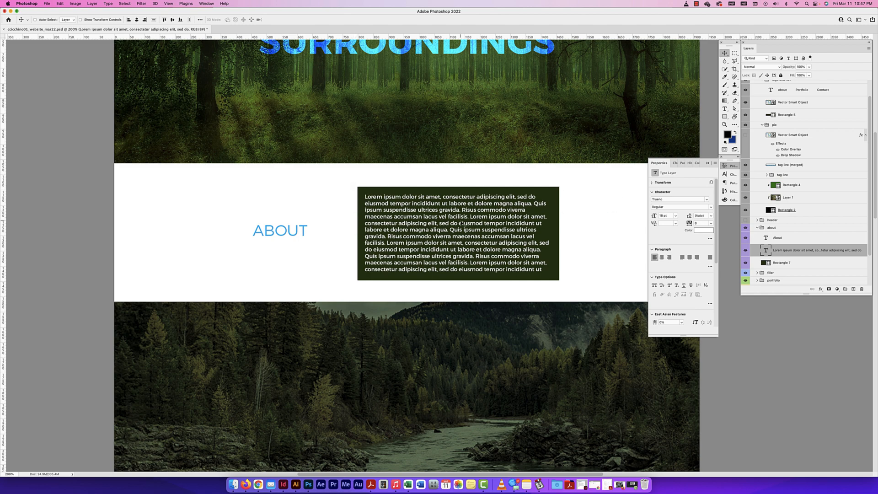
key("Right")
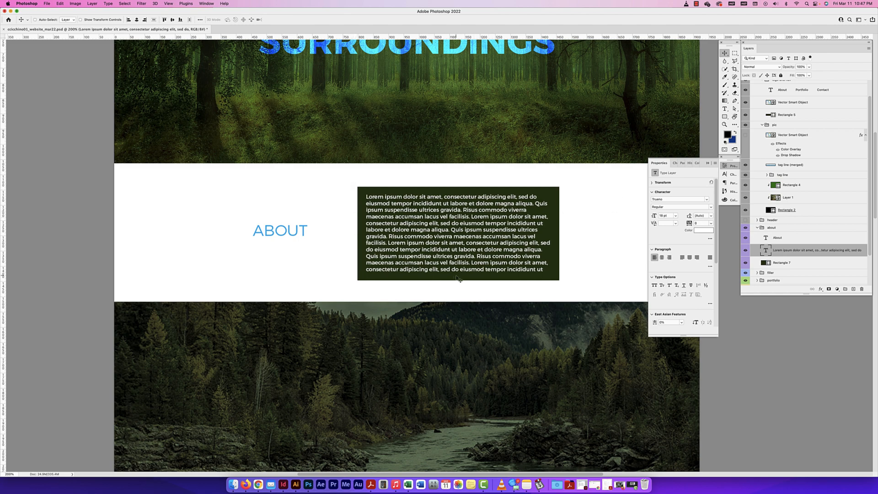
key("super+minus")
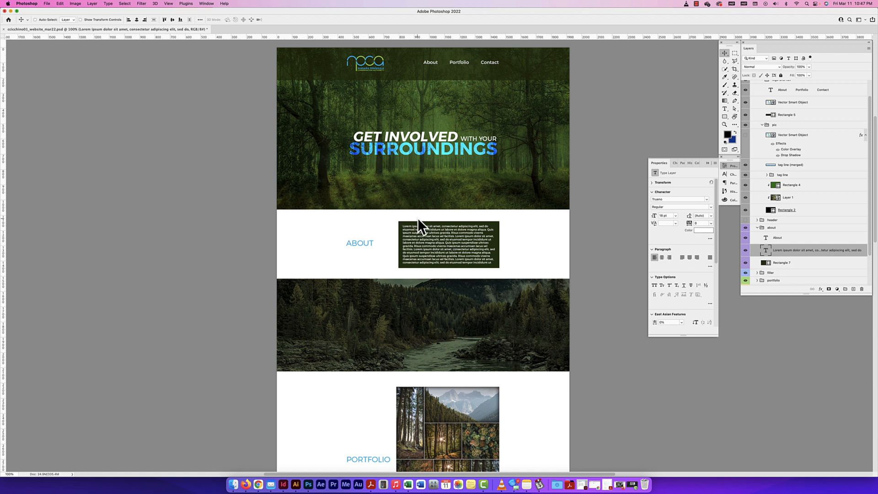
scroll(417, 219, "right", 1)
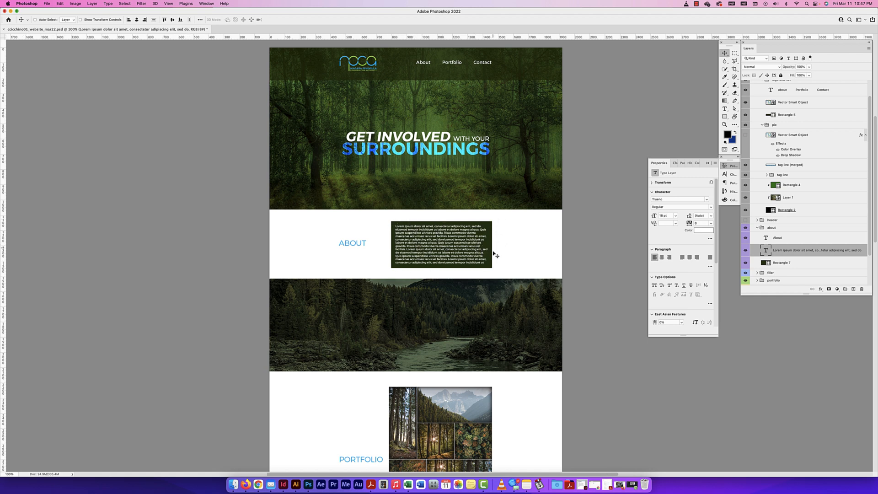
Move the left edge of the about paragraph's text box slightly inward to increase the padding in the green rectangle
double_click(435, 243)
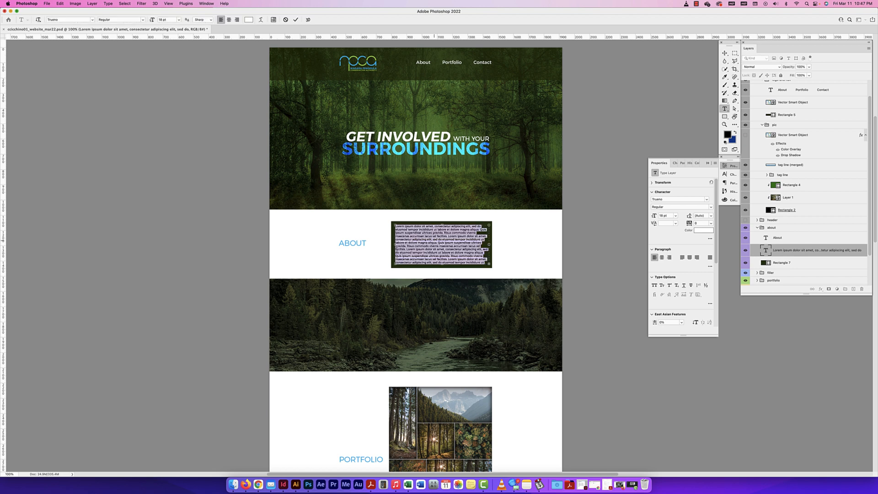
triple_click(437, 240)
left_click_drag(395, 245, 396, 245)
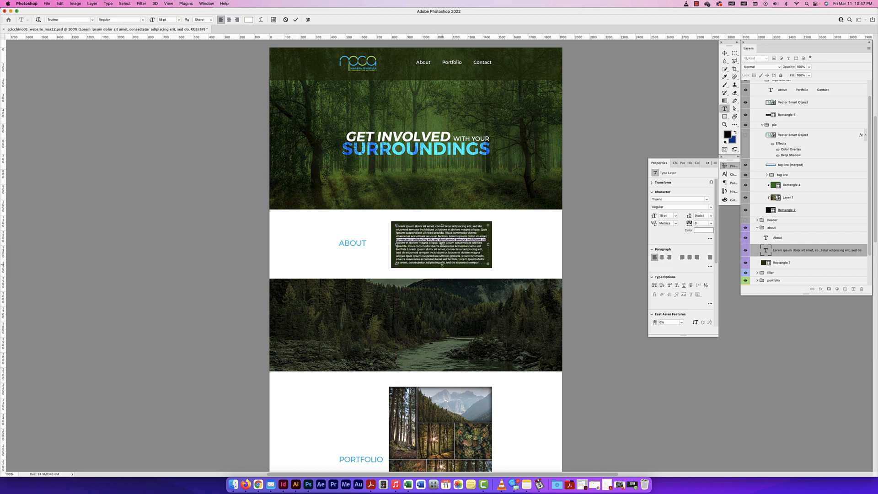
key("Escape")
key("v")
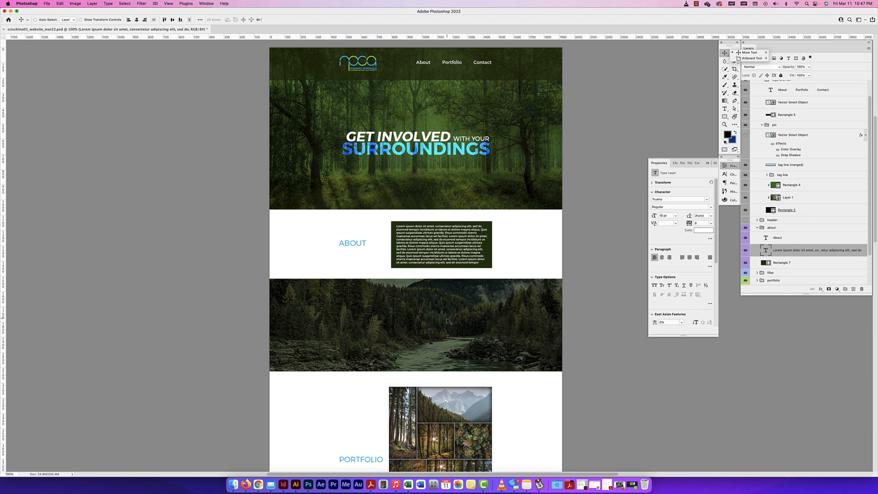
Examine how the green about text block fits with the portfolio, contact and forest header sections across the page
scroll(448, 321, "down", 10)
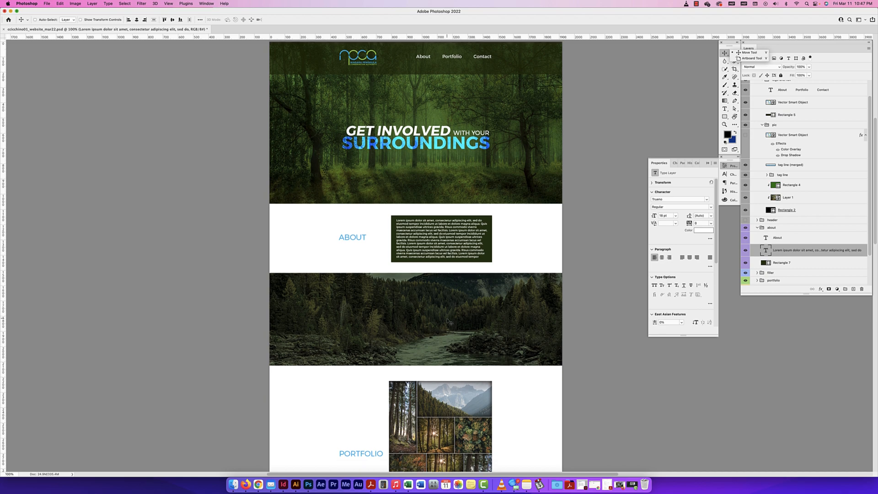
scroll(447, 320, "down", 8)
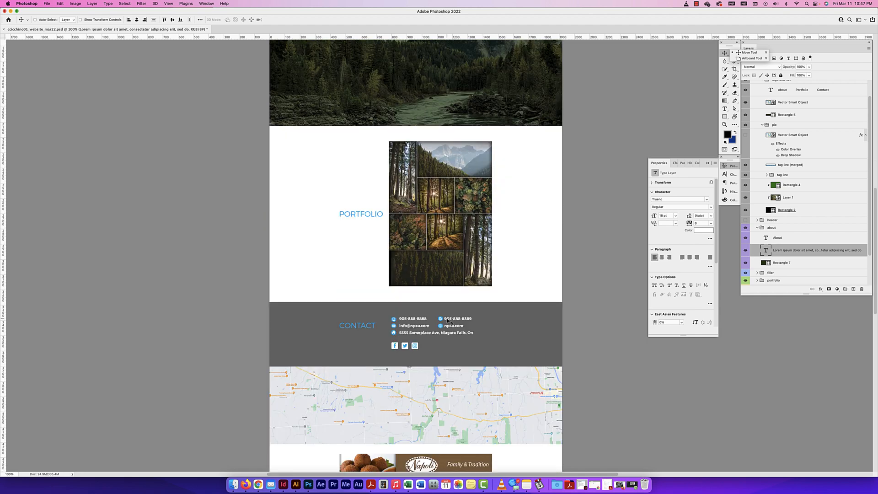
scroll(447, 321, "up", 7)
scroll(447, 321, "up", 5)
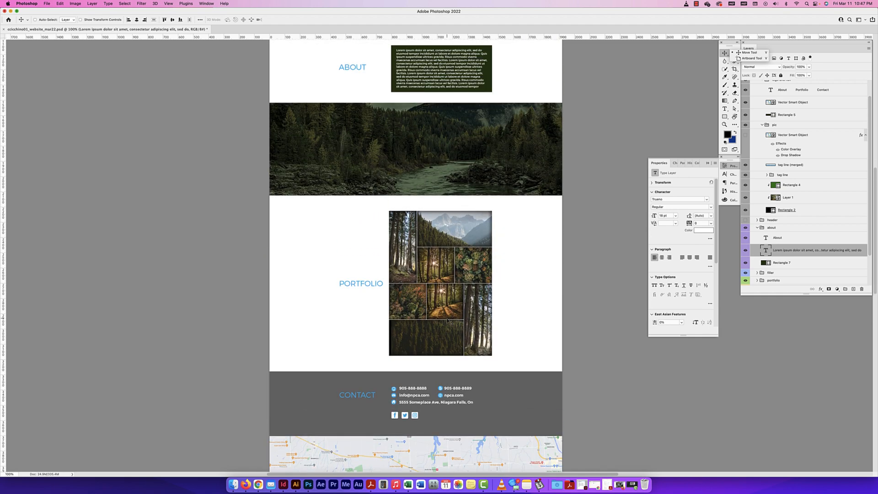
scroll(448, 321, "up", 5)
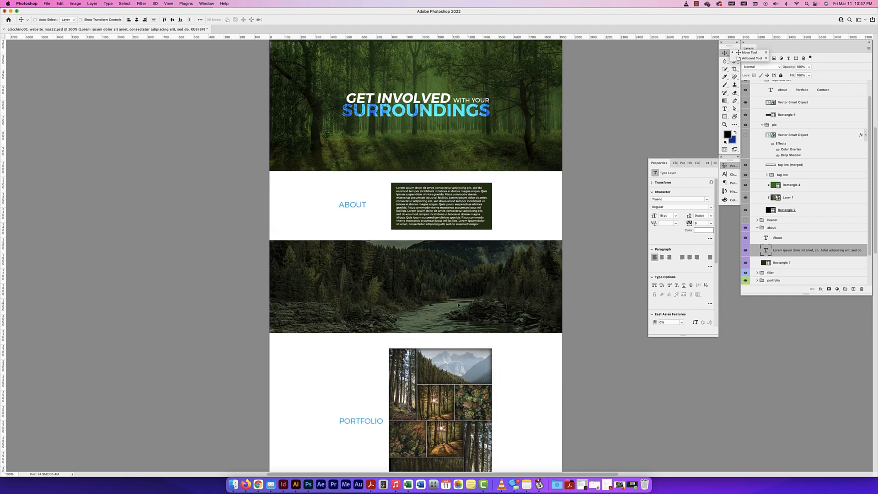
scroll(452, 276, "right", 2)
scroll(452, 275, "right", 1)
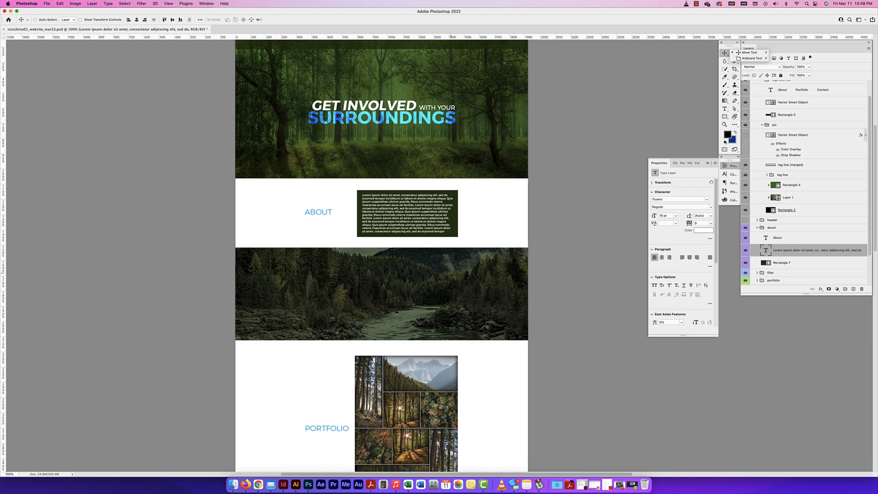